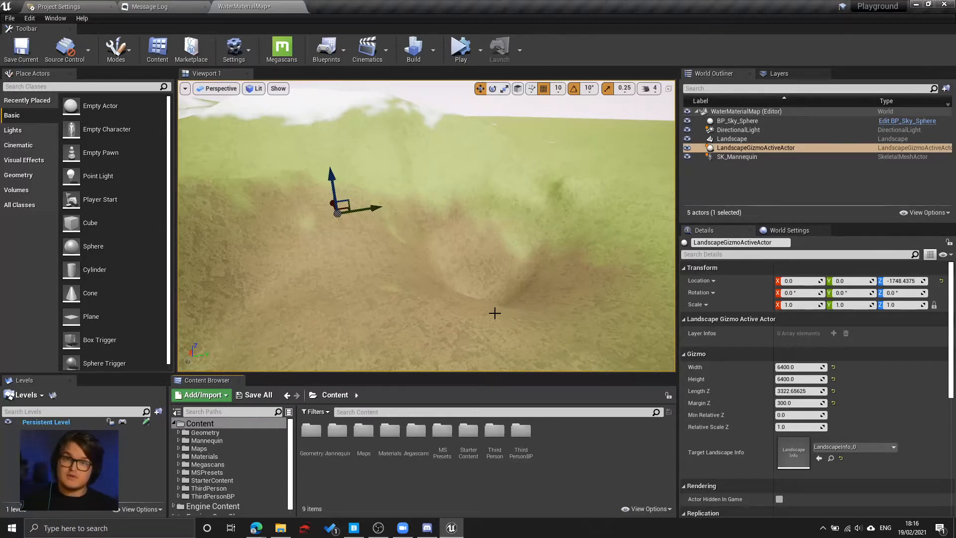
right_drag(411, 294, 379, 298)
right_drag(583, 262, 600, 252)
right_drag(185, 269, 49, 334)
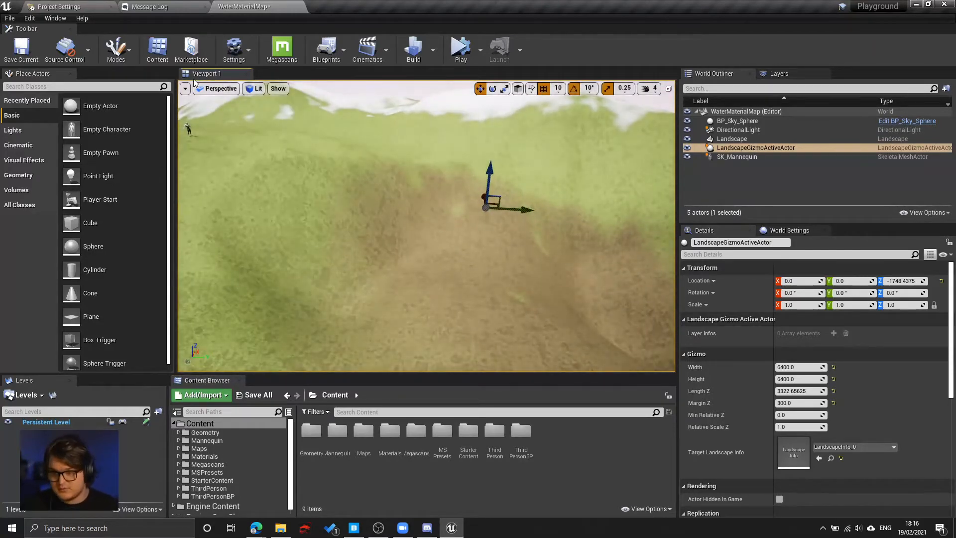
right_drag(344, 201, 556, 204)
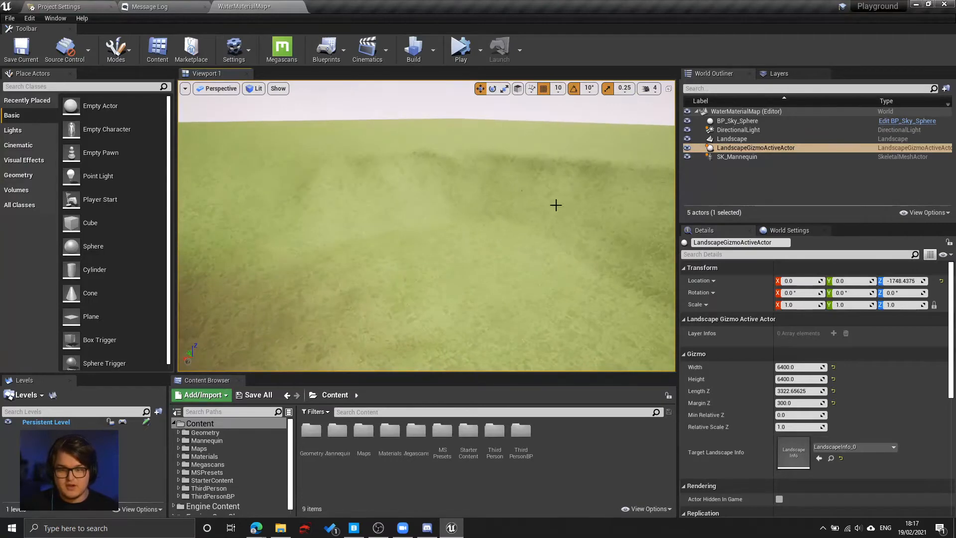
right_drag(395, 190, 259, 195)
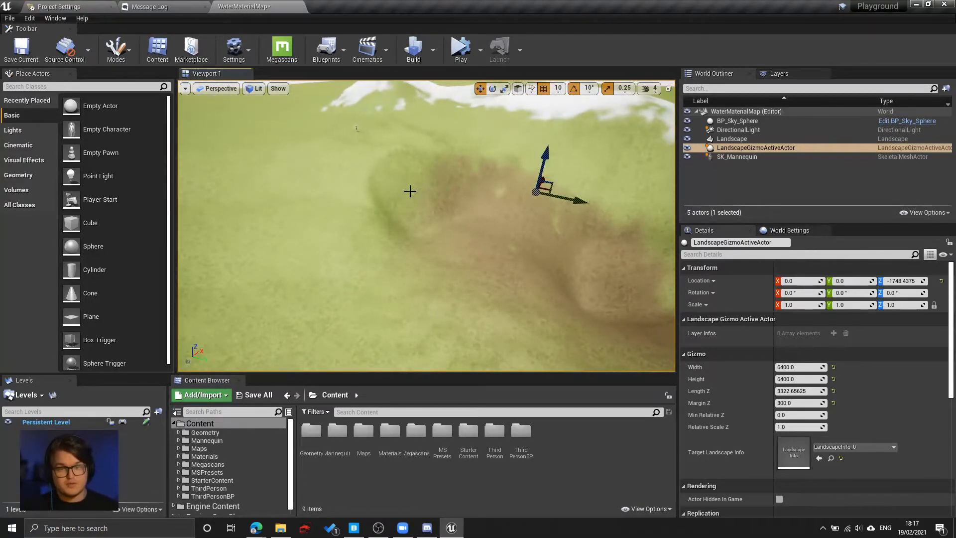
right_drag(423, 188, 481, 191)
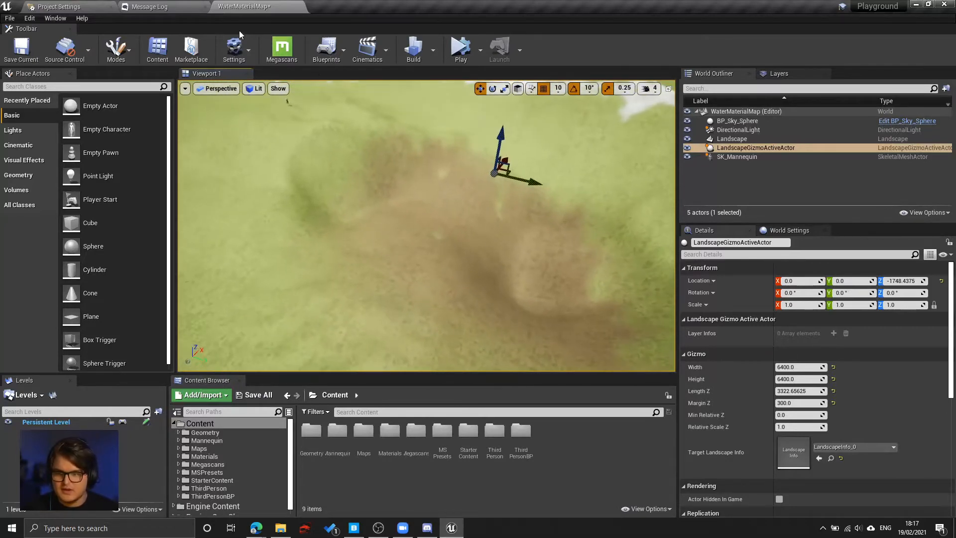
Lower the terrain at the near edge of the brown hollow using the landscape Sculpt tool.
click(133, 53)
click(136, 93)
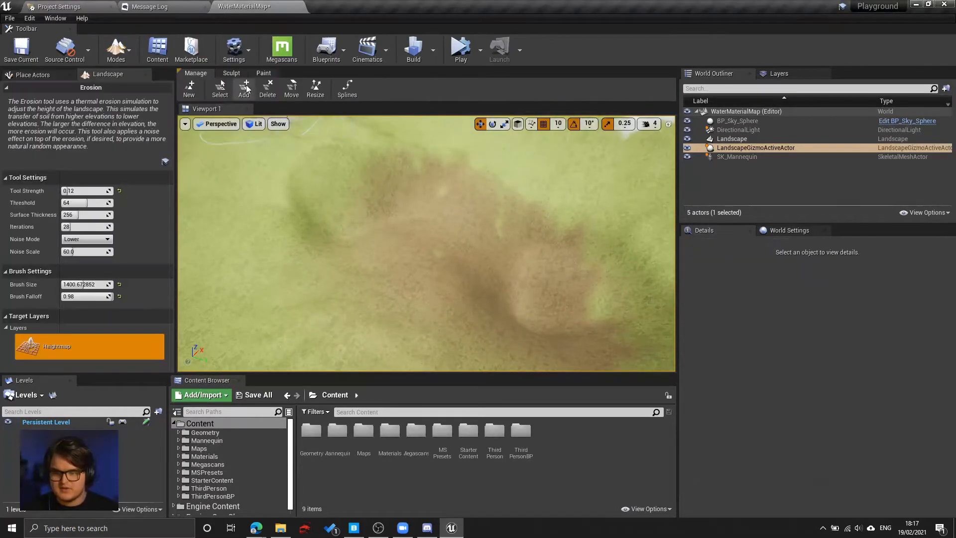
click(190, 89)
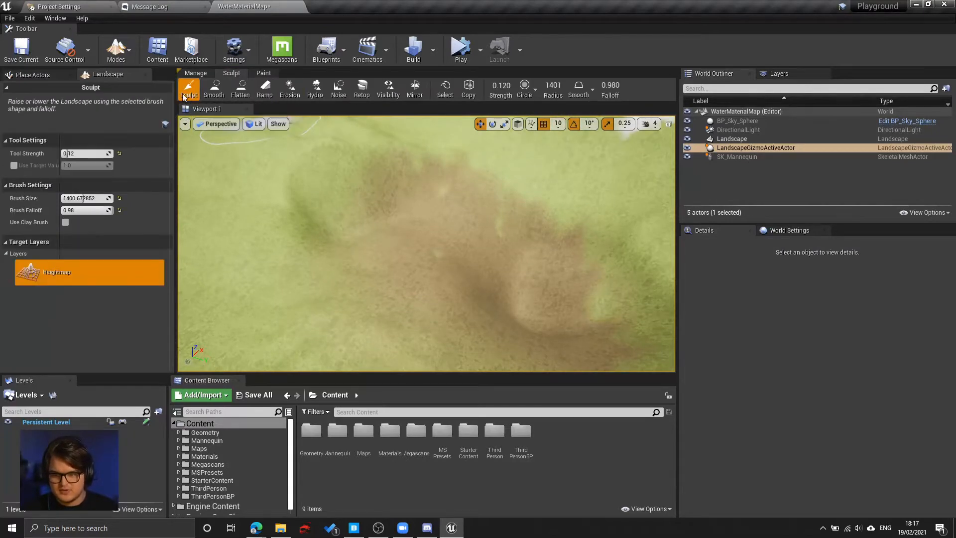
right_drag(380, 233, 334, 222)
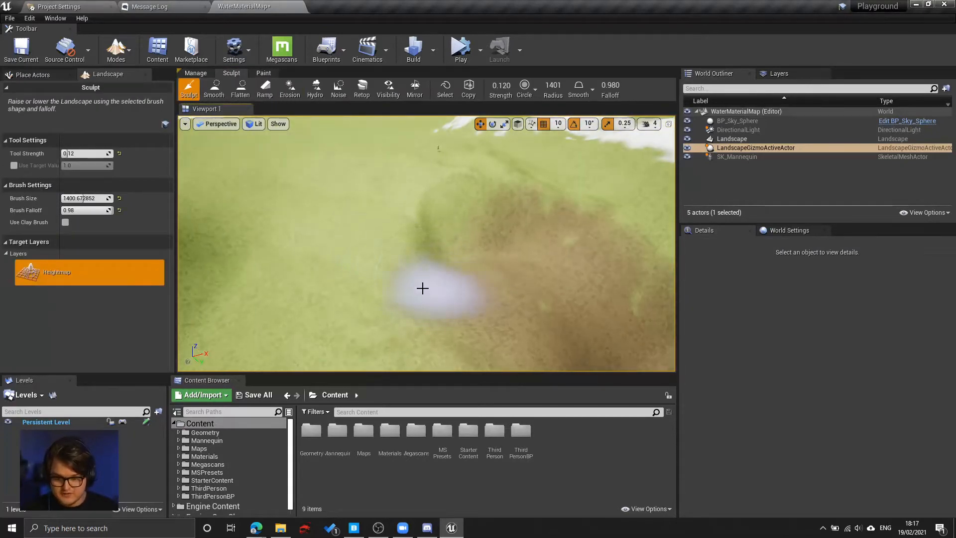
mouse_move(442, 285)
shift+mouse_down()
mouse_move(447, 296)
mouse_move(423, 300)
shift+mouse_up()
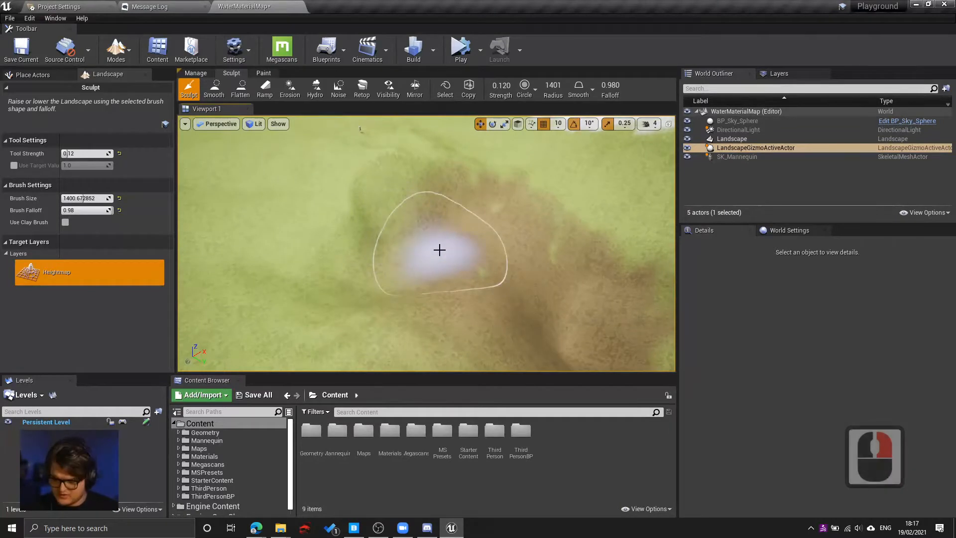
mouse_move(435, 252)
shift+mouse_down()
mouse_move(426, 250)
mouse_move(452, 255)
mouse_move(417, 236)
mouse_move(354, 265)
mouse_move(416, 243)
mouse_move(385, 276)
mouse_move(426, 258)
shift+mouse_up()
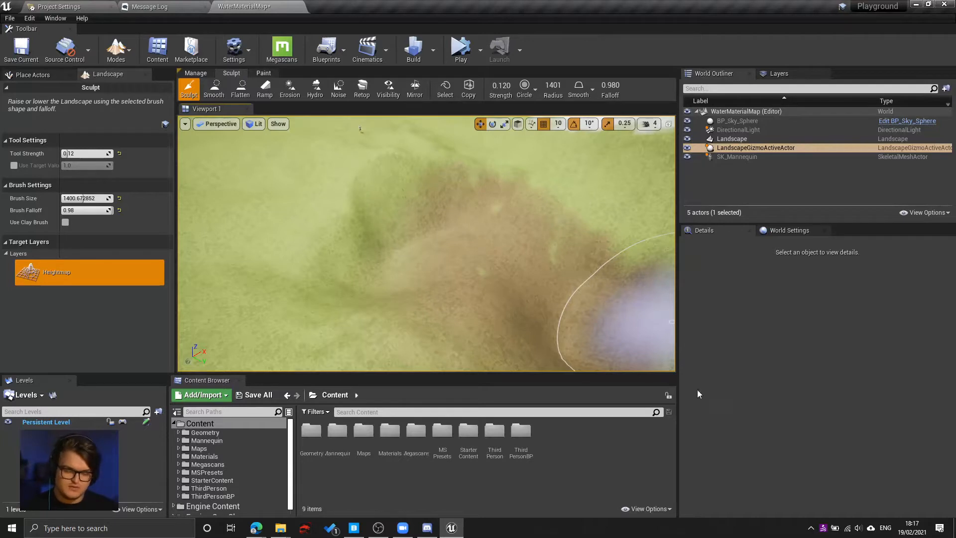
shift+click(406, 232)
shift+click(410, 247)
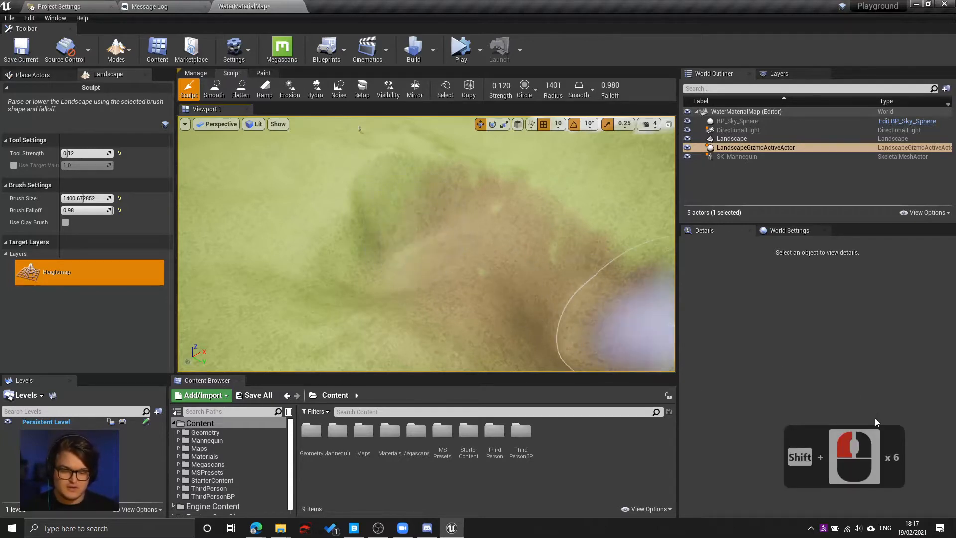
Leave landscape sculpting and return to the Select editing mode.
key(w)
key(q)
mouse_move(472, 278)
right_down()
mouse_move(523, 285)
mouse_move(512, 229)
right_up()
key(s)
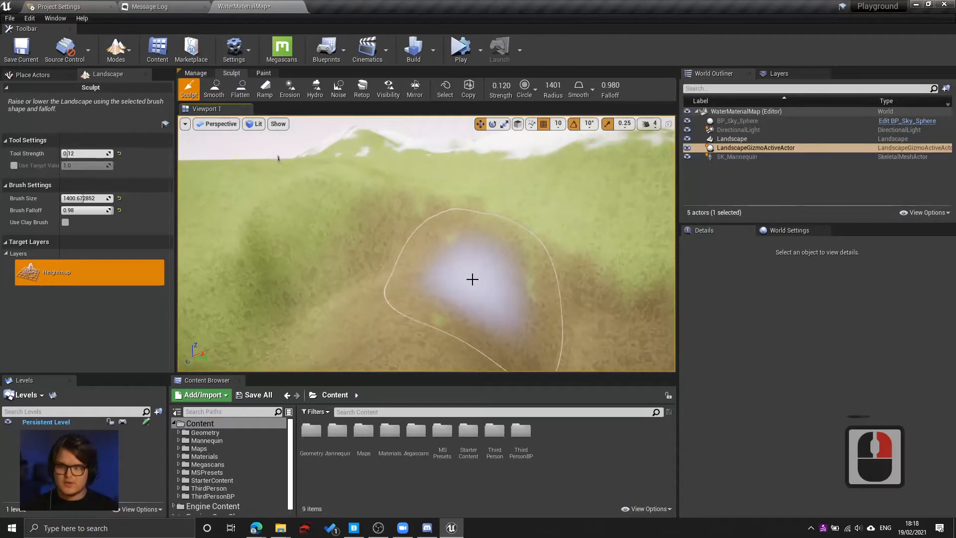
right_drag(472, 279, 465, 282)
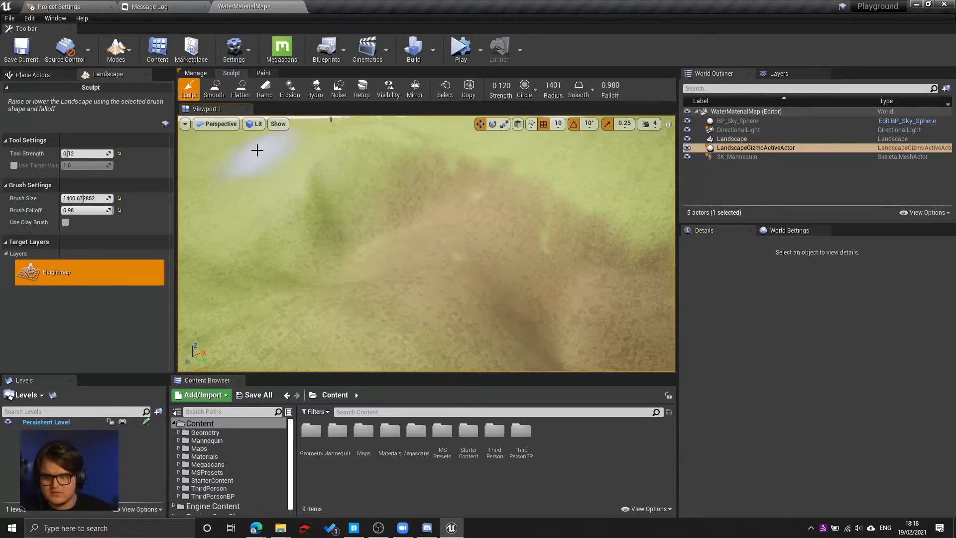
click(116, 49)
click(131, 78)
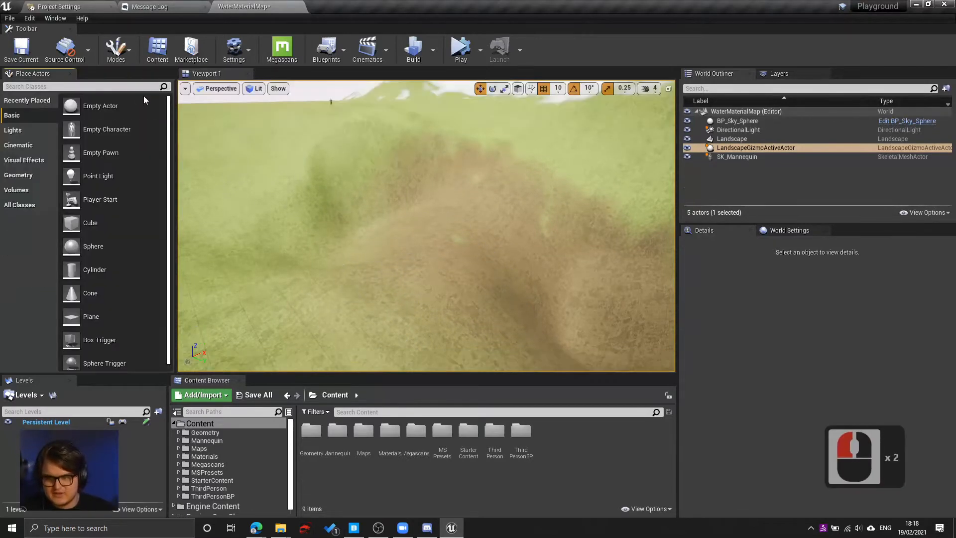
Show the Volumes category of placeable actors.
right_drag(395, 170, 456, 179)
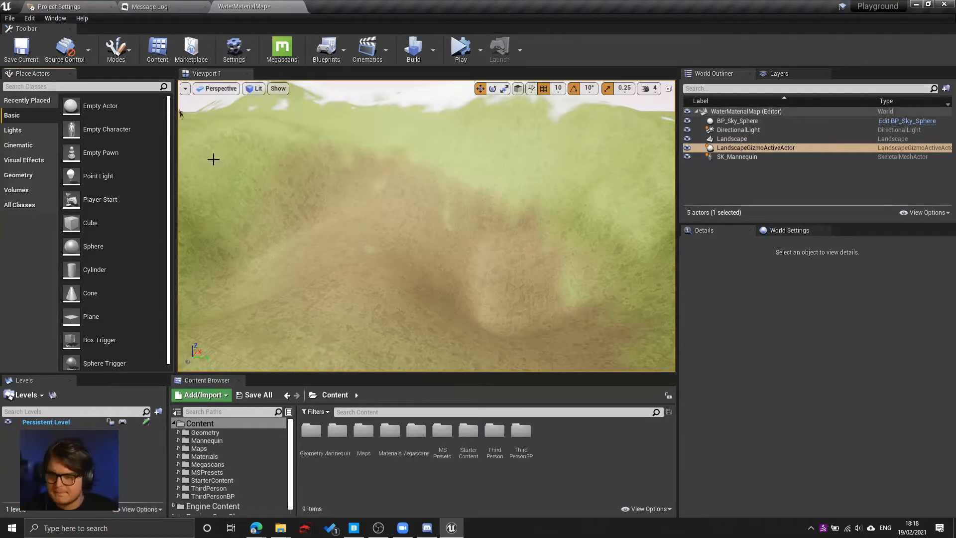
right_drag(312, 169, 350, 164)
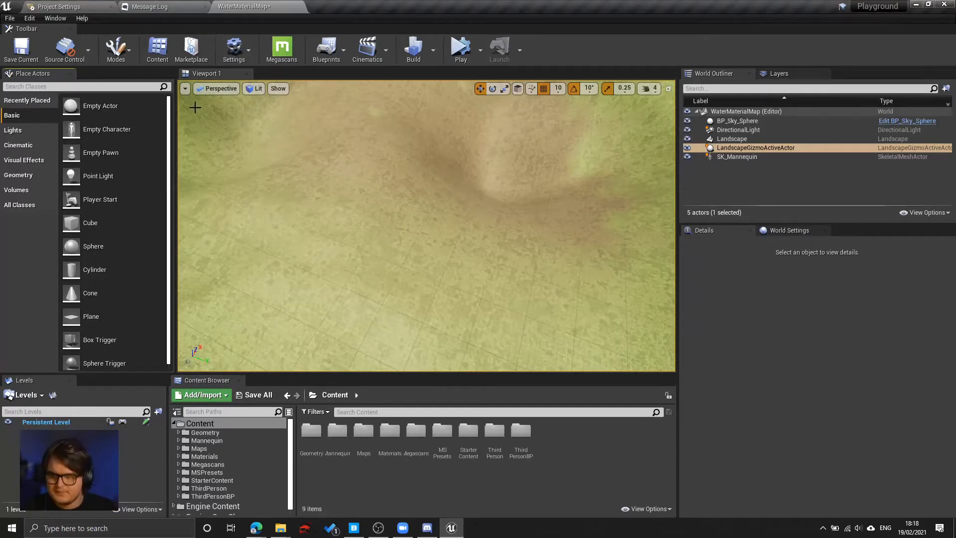
click(24, 194)
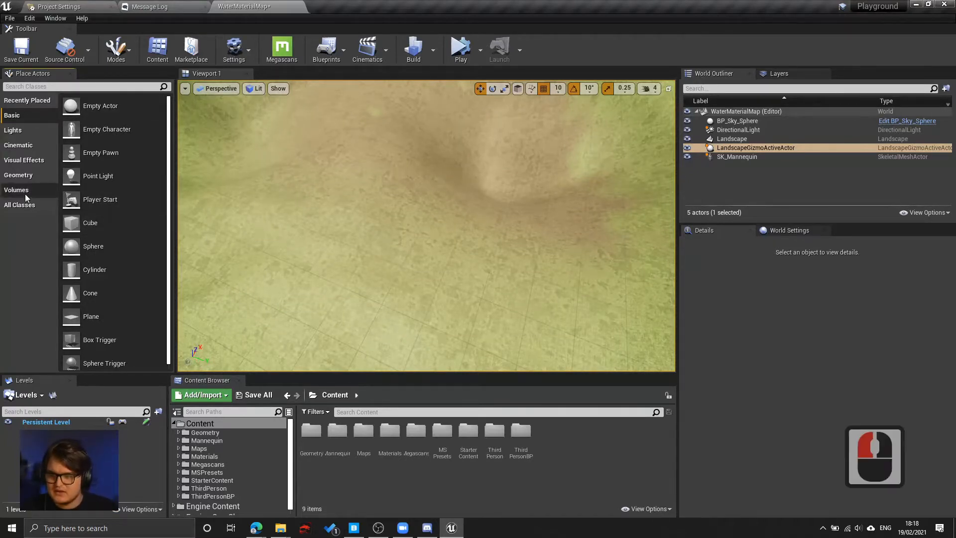
click(51, 87)
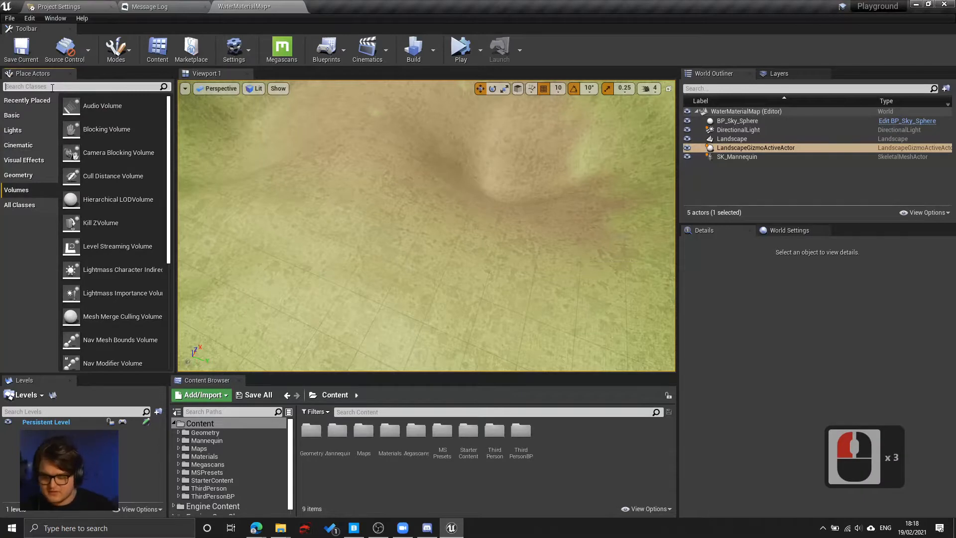
text(post)
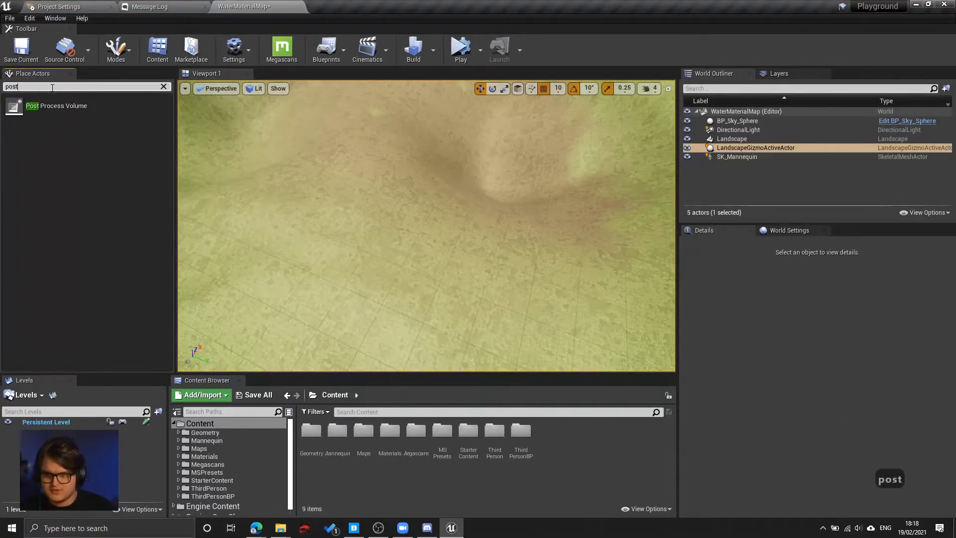
key(BackSpace)
key(BackSpace)
key(BackSpace)
key(BackSpace)
key(BackSpace)
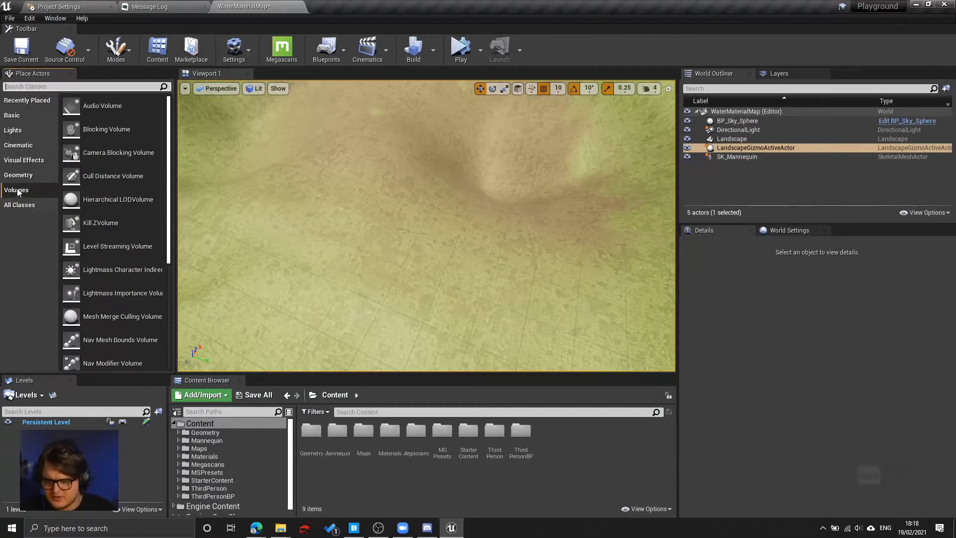
Place a Post Process Volume in the level and reset its location to the world origin.
scroll(142, 312, down, 6)
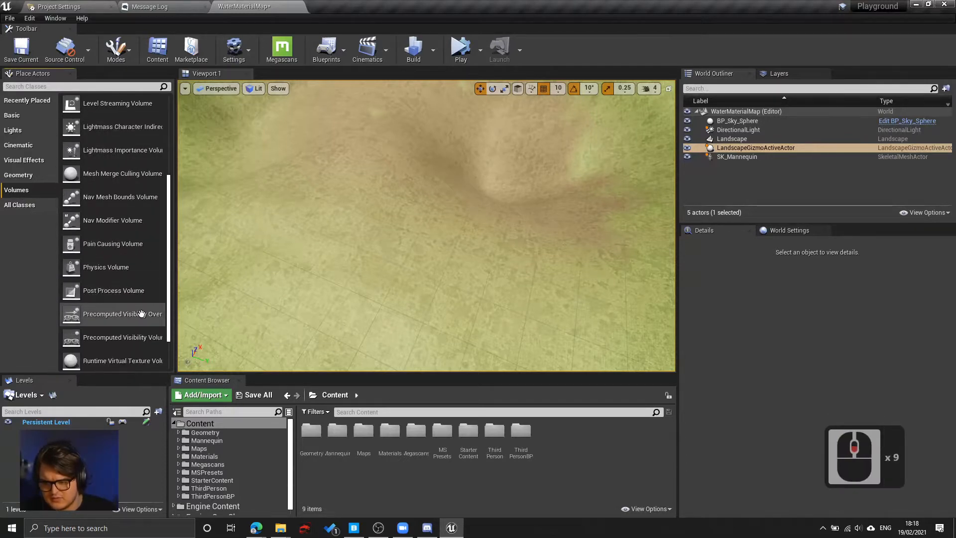
scroll(140, 317, down, 3)
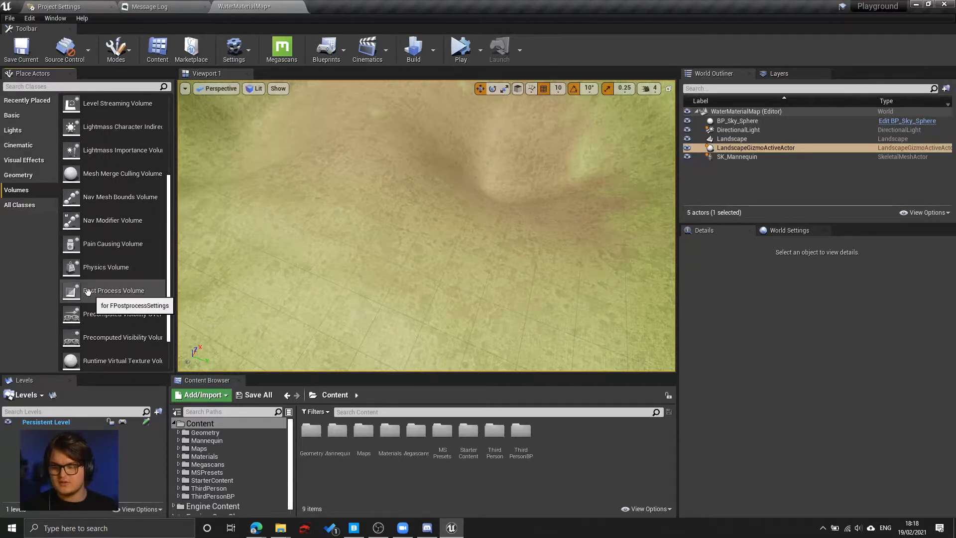
drag(124, 291, 368, 184)
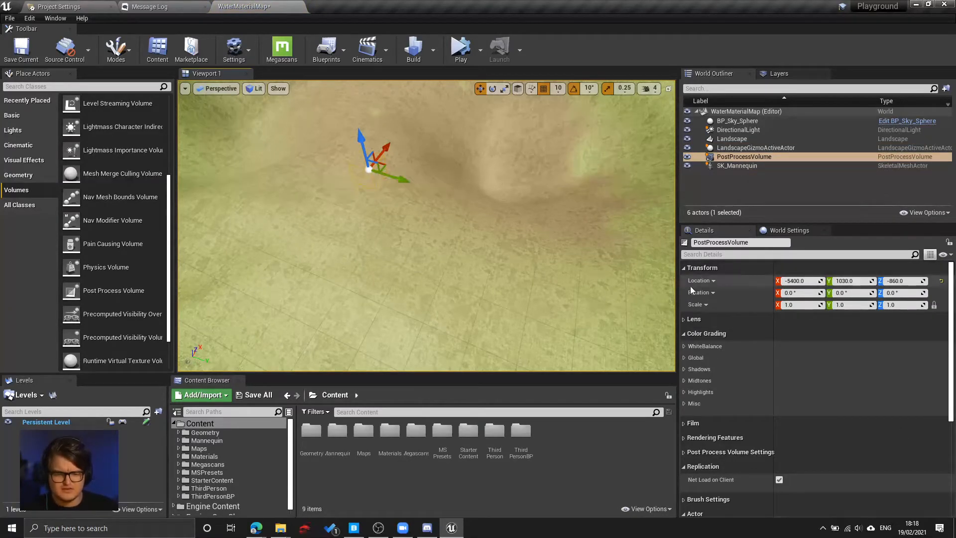
click(941, 280)
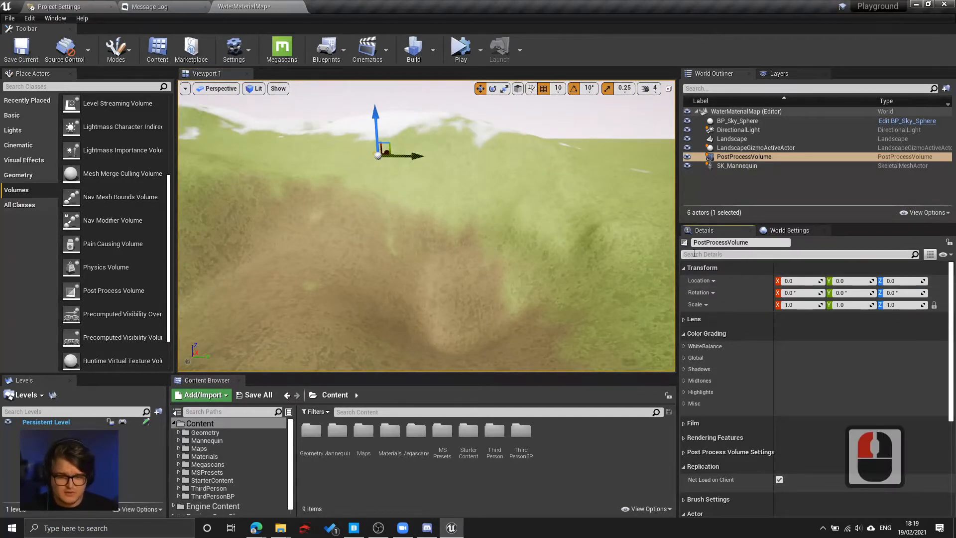
Filter the Post Process Volume's details by "exte" and enable Infinite Extent (Unbound).
click(726, 255)
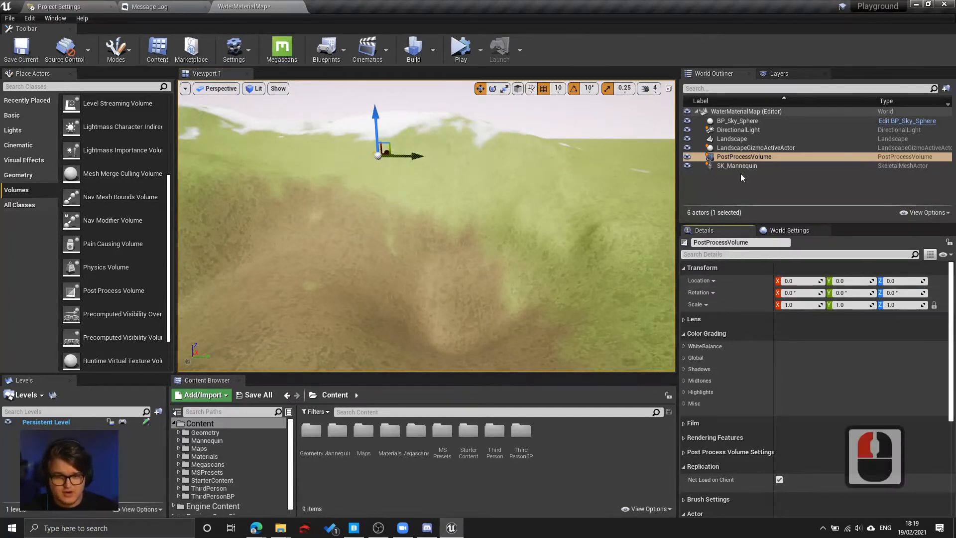
click(740, 157)
click(727, 254)
text(exte)
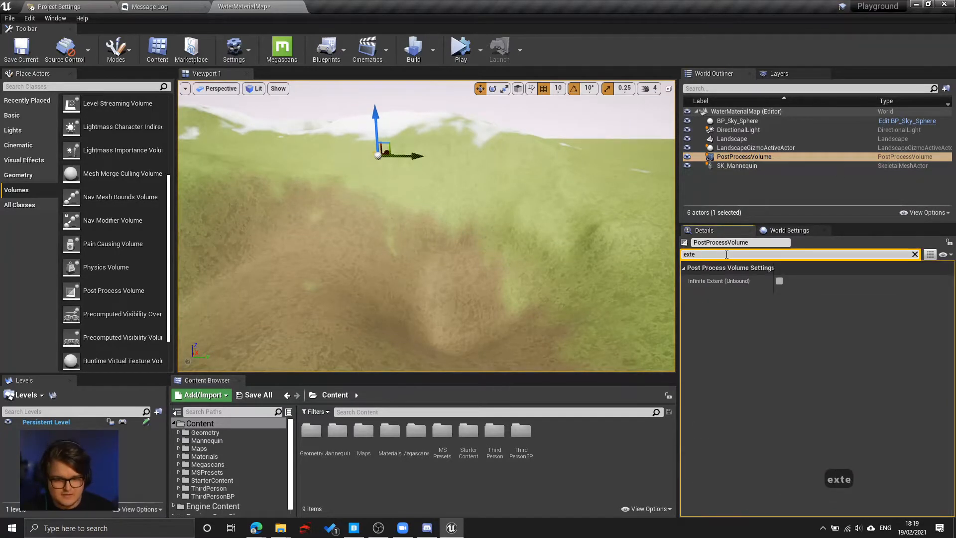
click(728, 282)
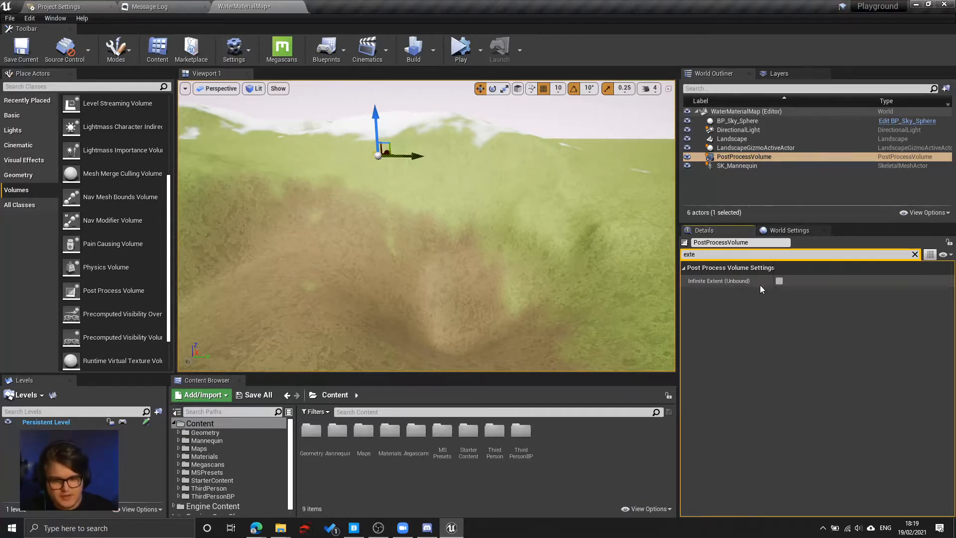
click(780, 281)
mouse_move(471, 281)
right_down()
mouse_move(521, 242)
mouse_move(598, 264)
mouse_move(449, 271)
mouse_move(461, 269)
right_up()
key(a)
key(w)
key(d)
key(s)
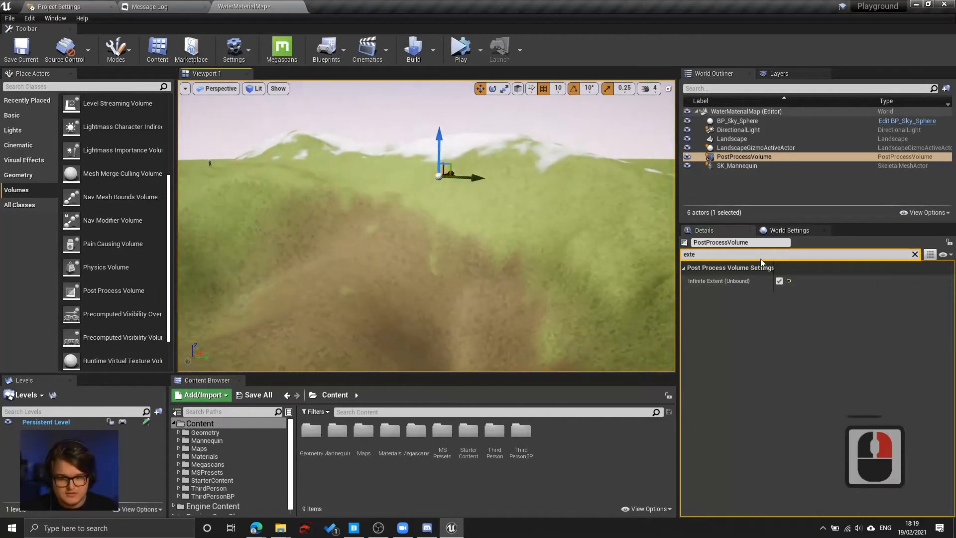
Clear the details filter and collapse the volume's property categories from Transform through Brush Settings.
click(737, 255)
key(BackSpace)
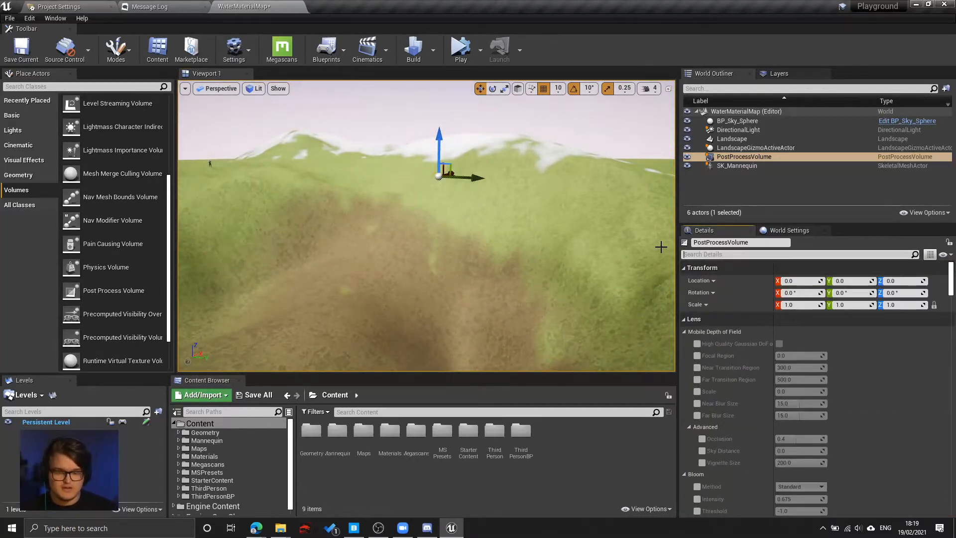
click(692, 319)
click(700, 334)
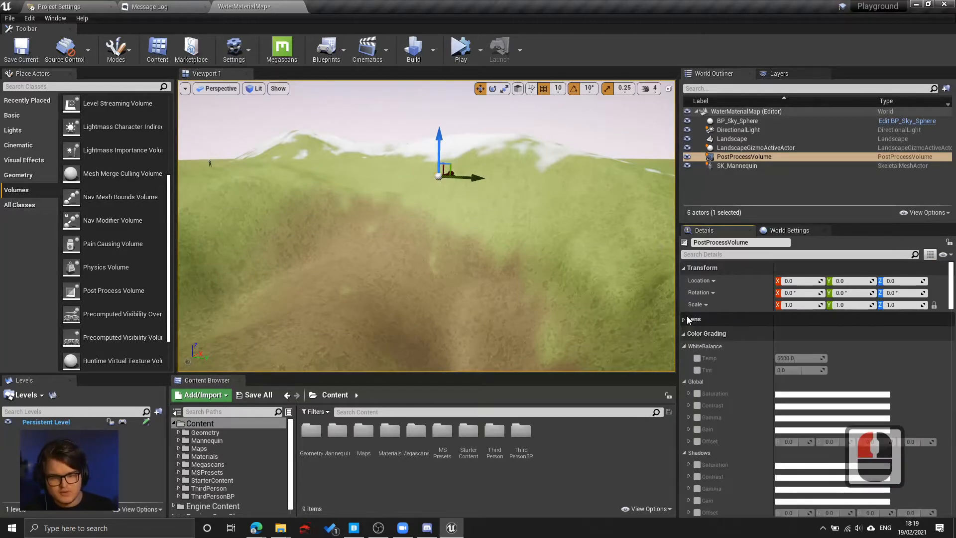
click(696, 268)
click(698, 296)
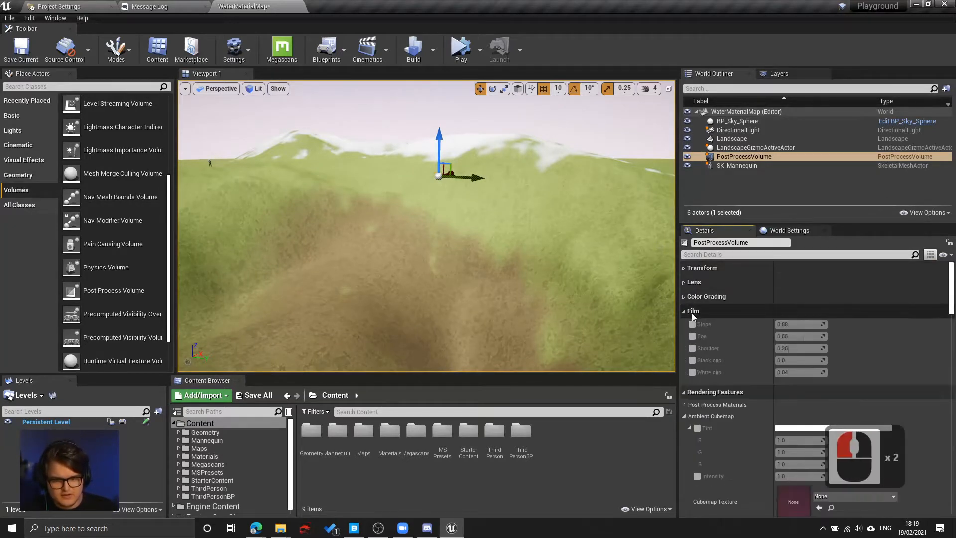
click(693, 311)
click(692, 354)
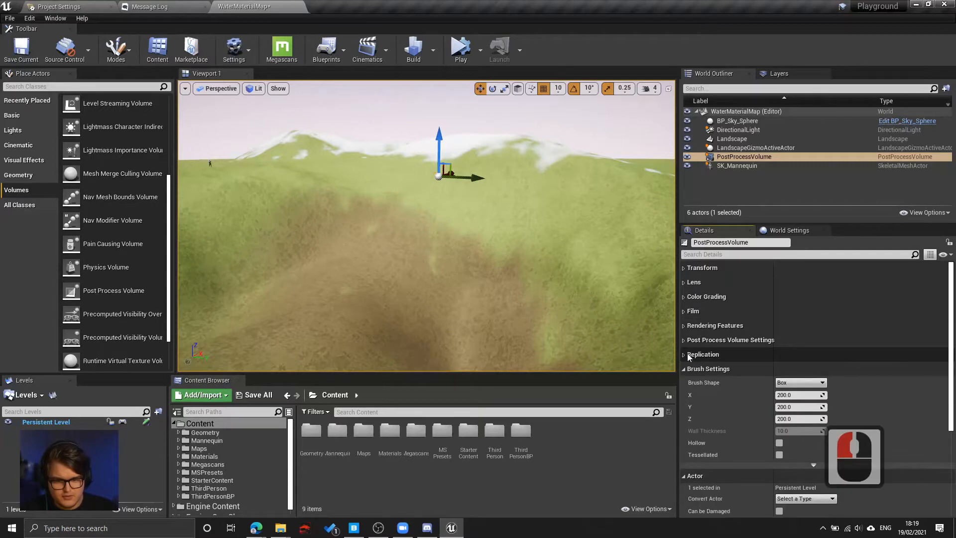
click(690, 371)
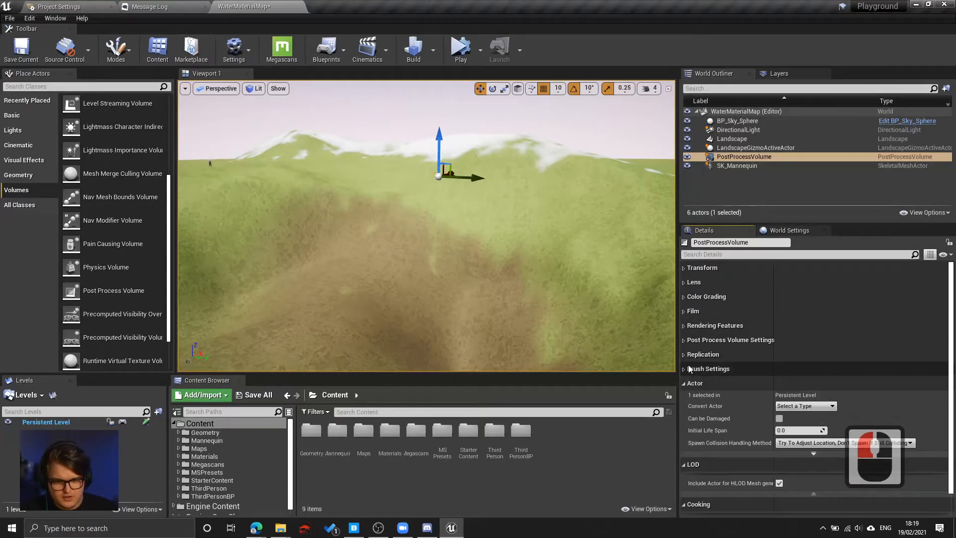
Expand the Lens category and collapse its Mobile Depth of Field, Bloom and Exposure groups.
click(694, 283)
click(697, 294)
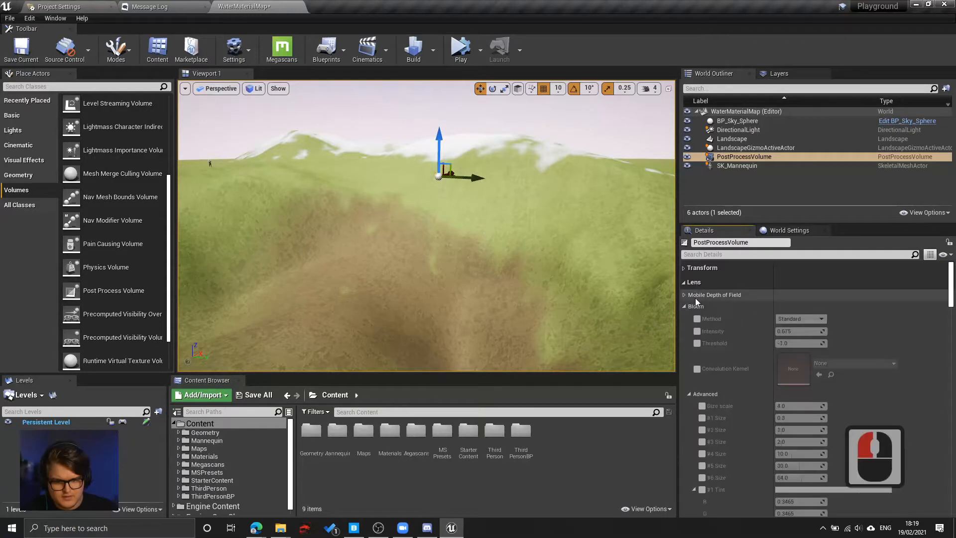
click(697, 307)
click(697, 318)
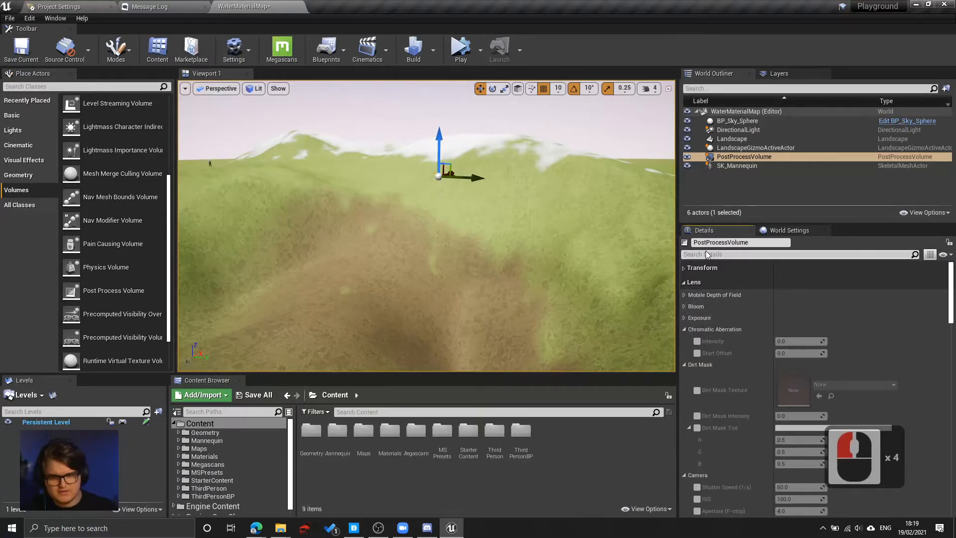
text(ewxt)
key(BackSpace)
key(BackSpace)
key(ctrl+BackSpace)
key(ctrl+BackSpace)
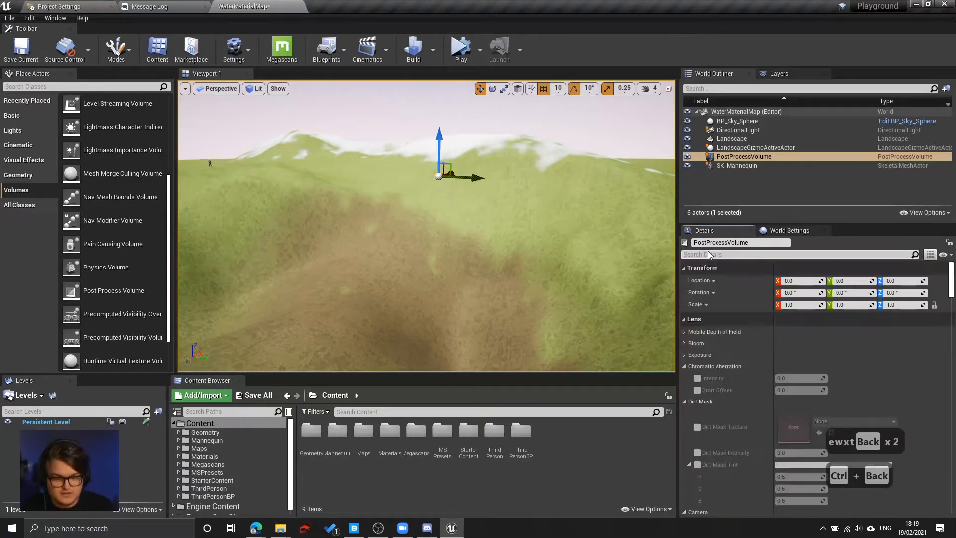
Filter the Post Process Volume's details by "expos" to bring up its Exposure settings.
text(expose)
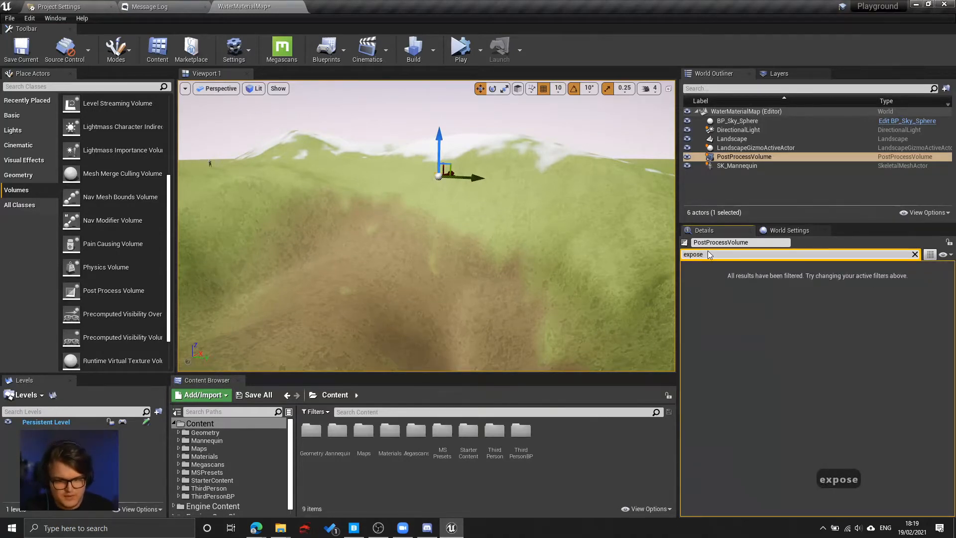
key(BackSpace)
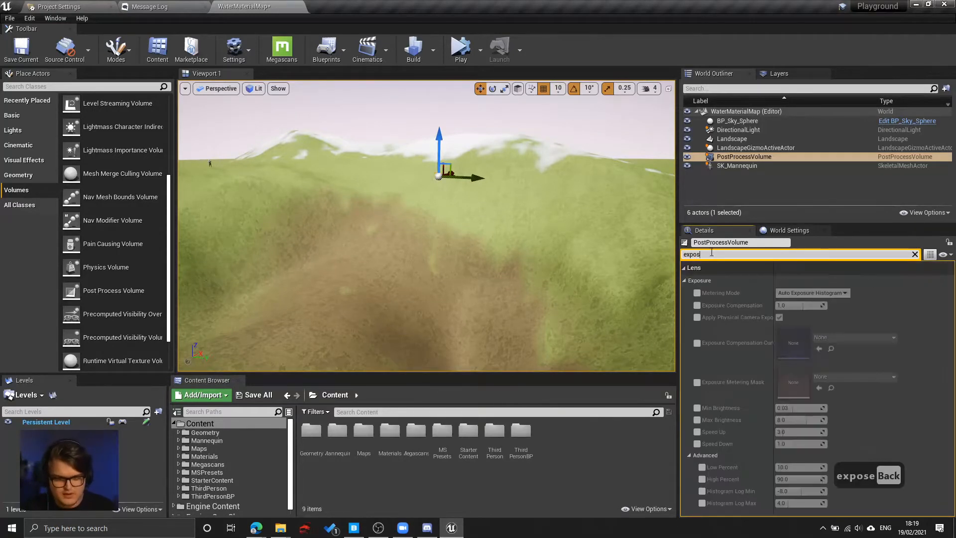
double_click(700, 280)
scroll(757, 349, down, 5)
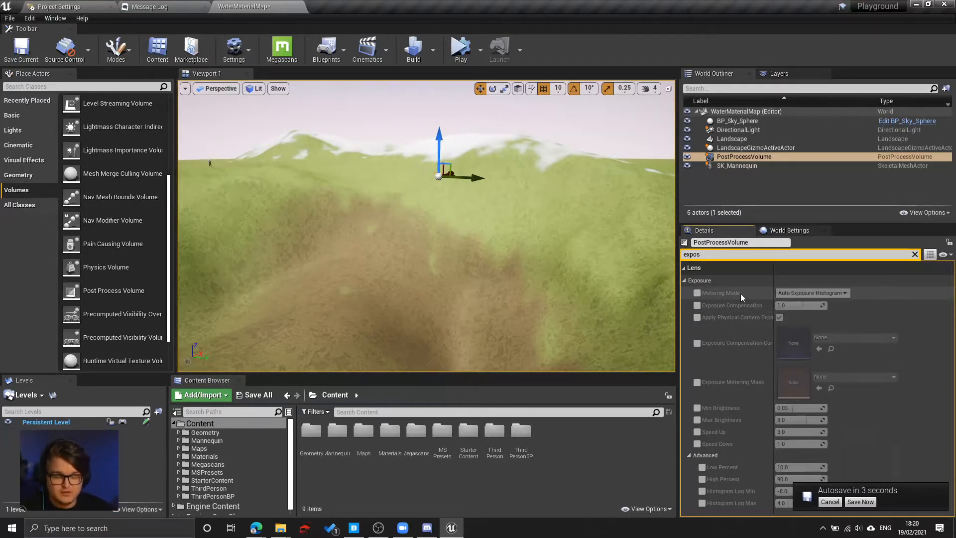
scroll(742, 387, down, 2)
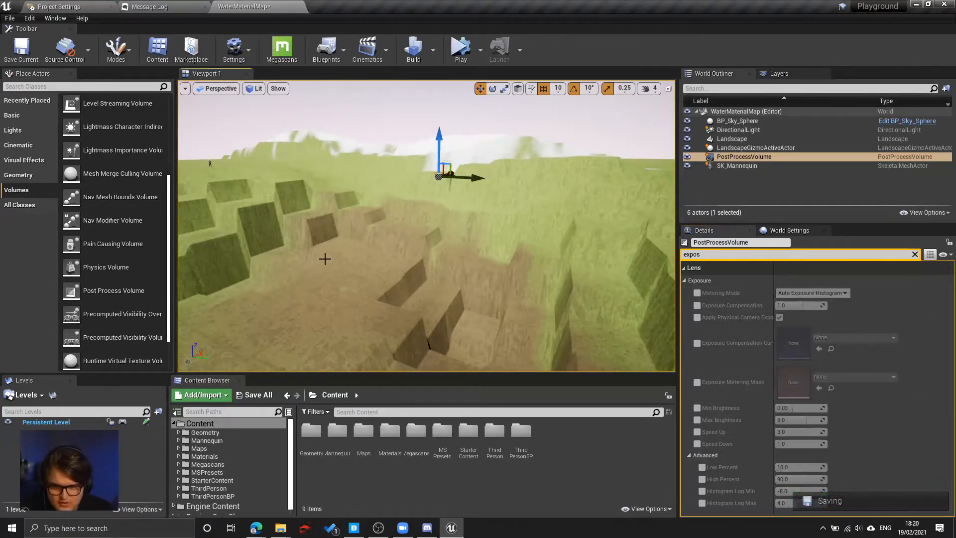
click(721, 410)
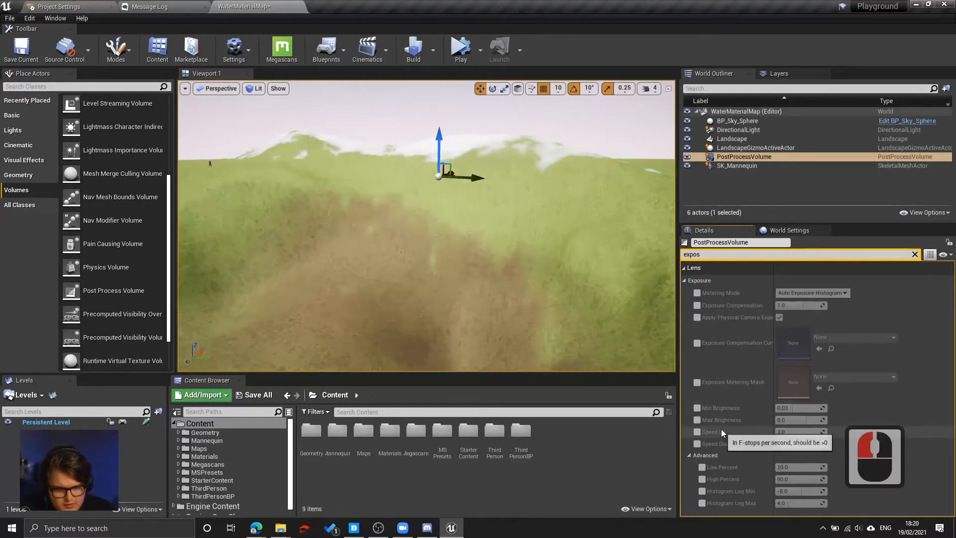
Enable the Post Process Volume's Min Brightness and Max Brightness exposure overrides and set both to 1.0.
click(697, 408)
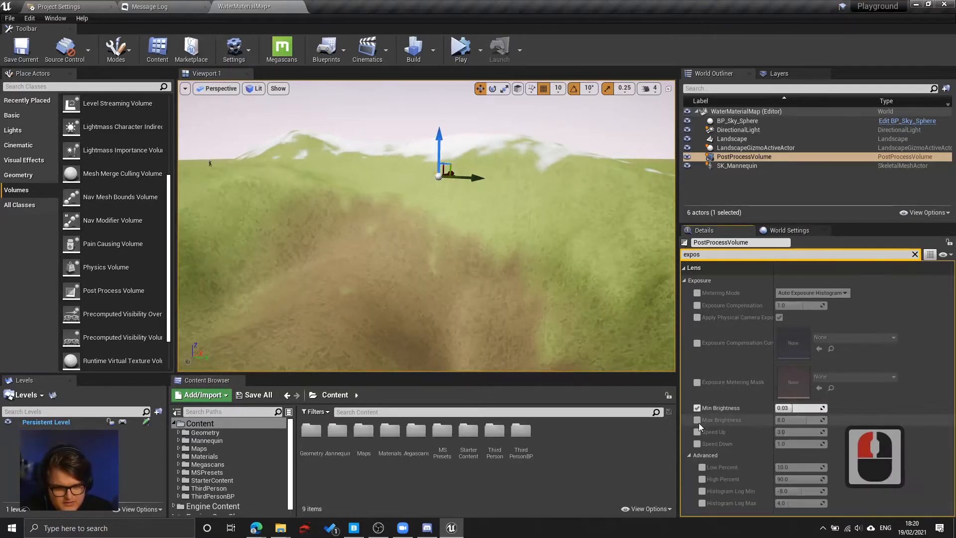
click(697, 420)
click(797, 408)
text(1)
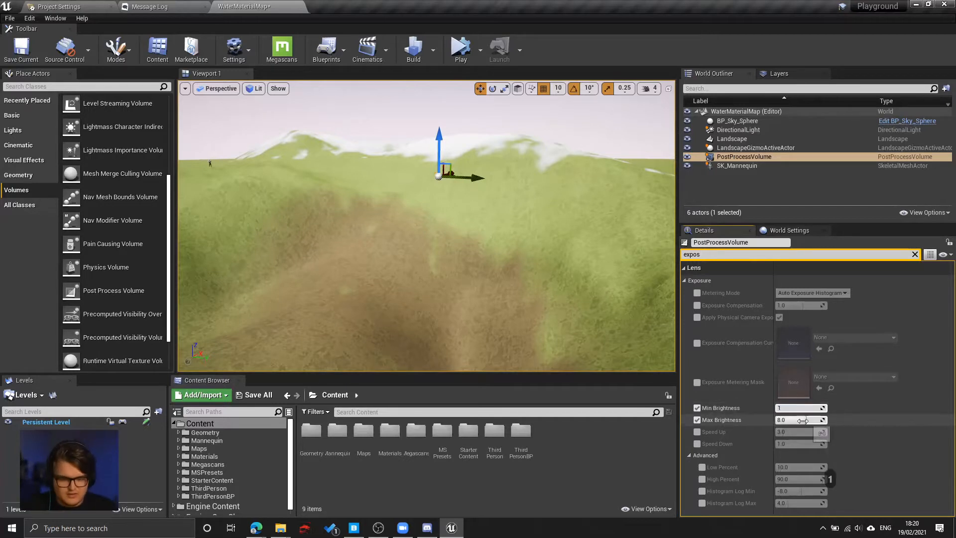
key(Tab)
text(1)
key(Return)
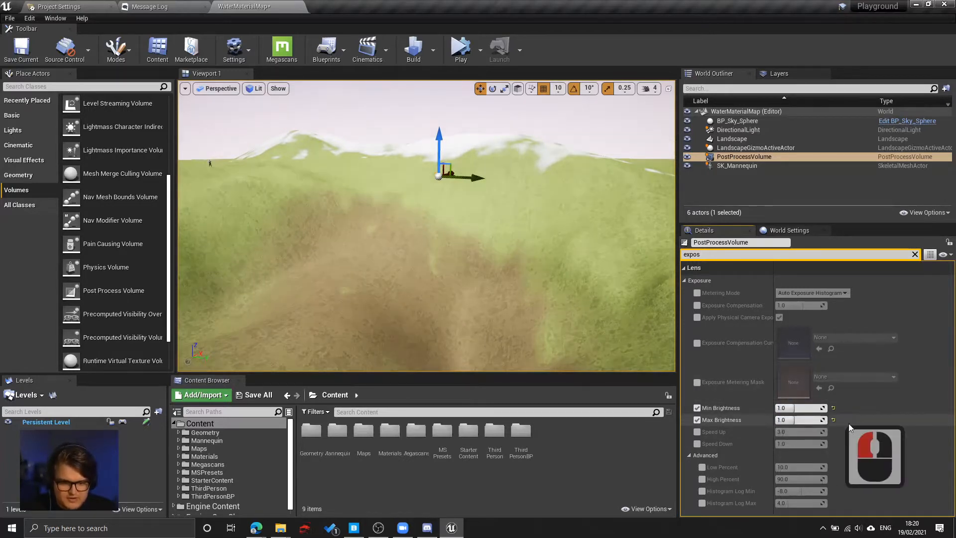
right_drag(370, 272, 393, 279)
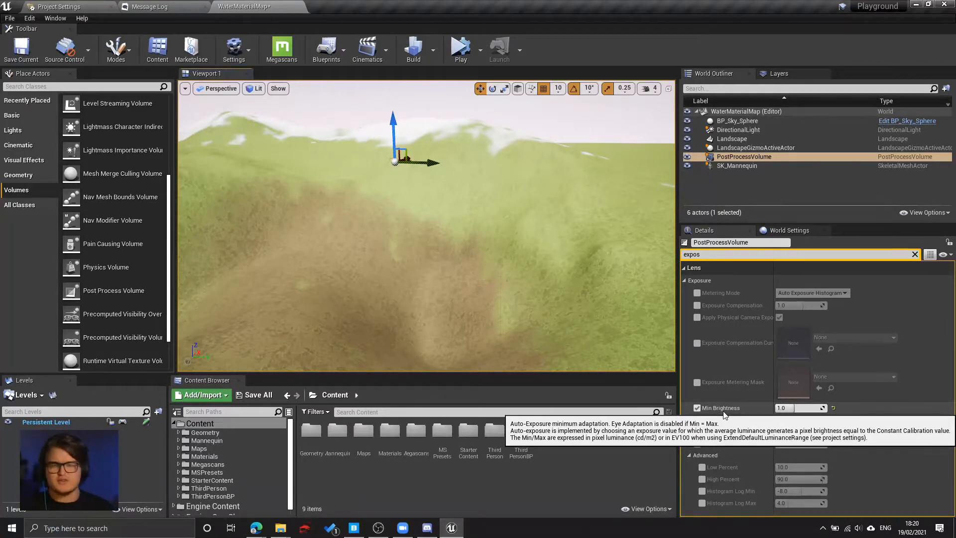
click(697, 420)
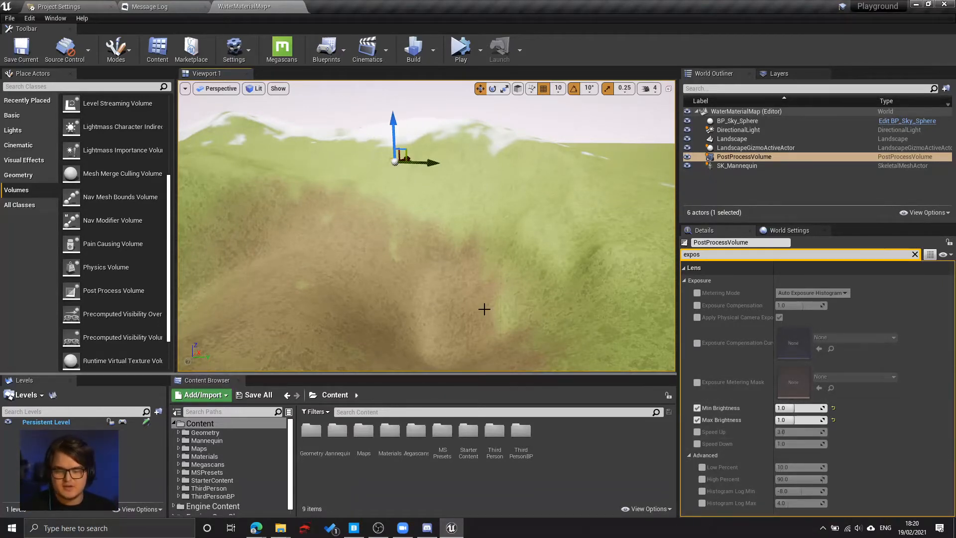
right_drag(490, 242, 539, 238)
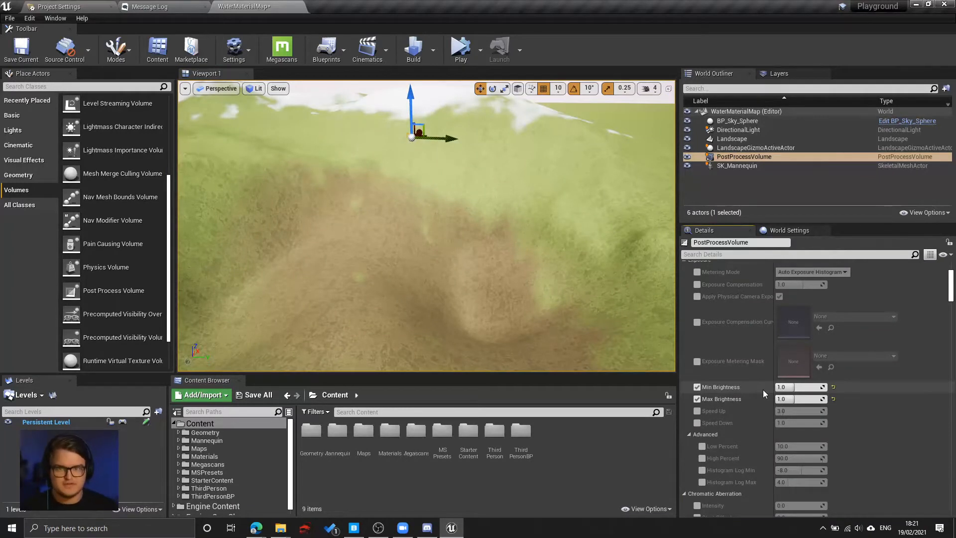
Search the project's whole Content folder for "water" assets.
click(389, 410)
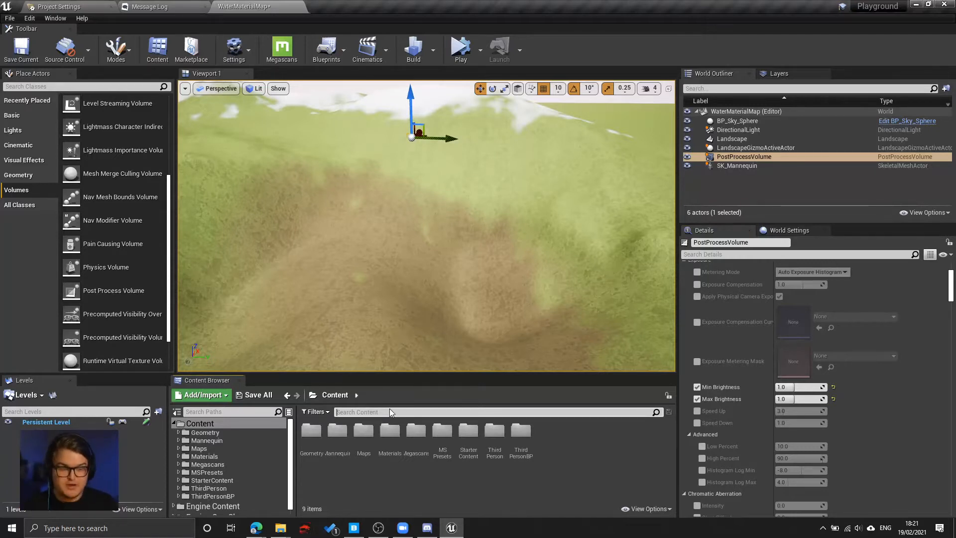
text(water)
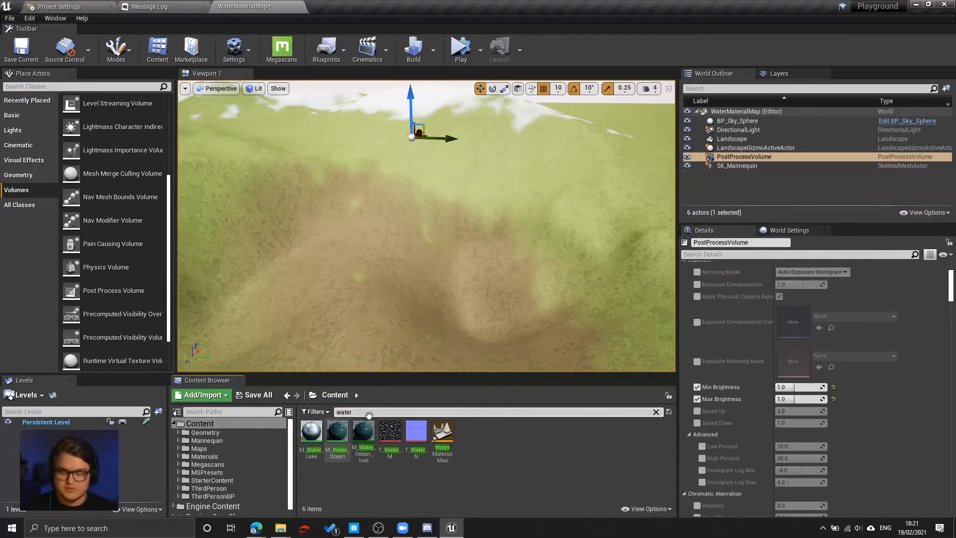
double_click(200, 423)
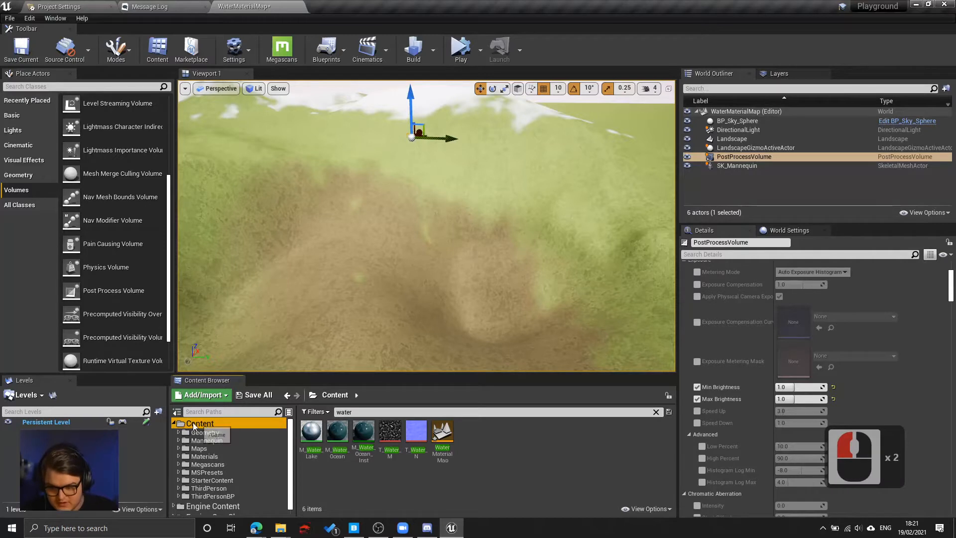
click(190, 424)
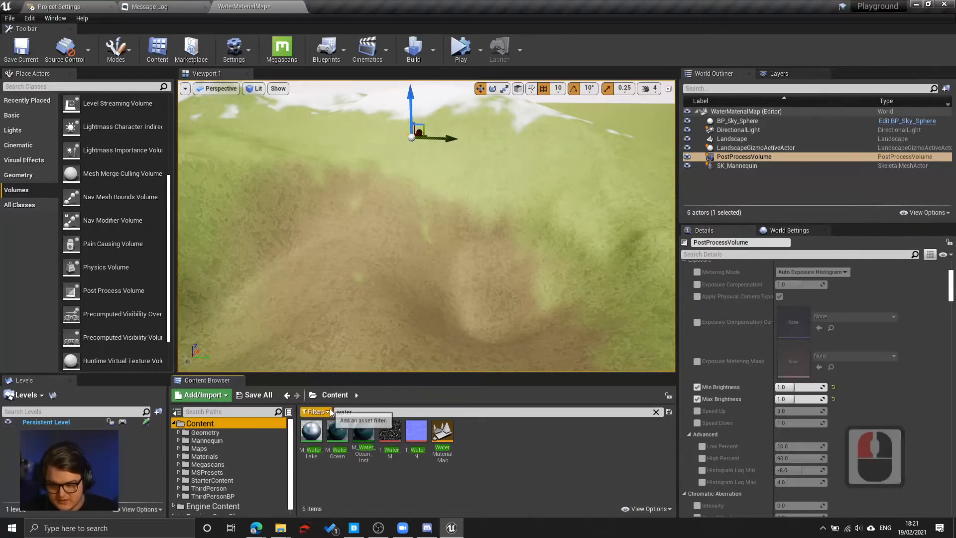
click(363, 412)
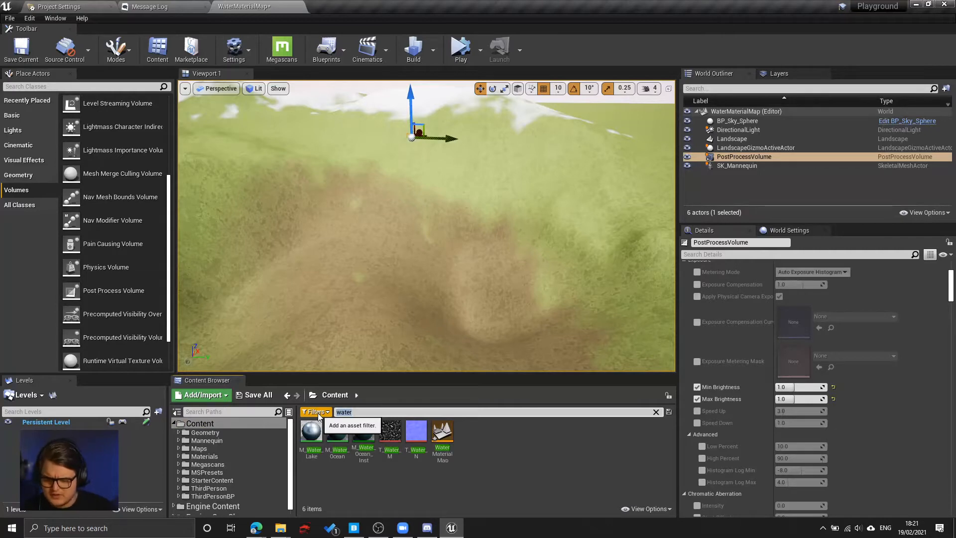
text(water)
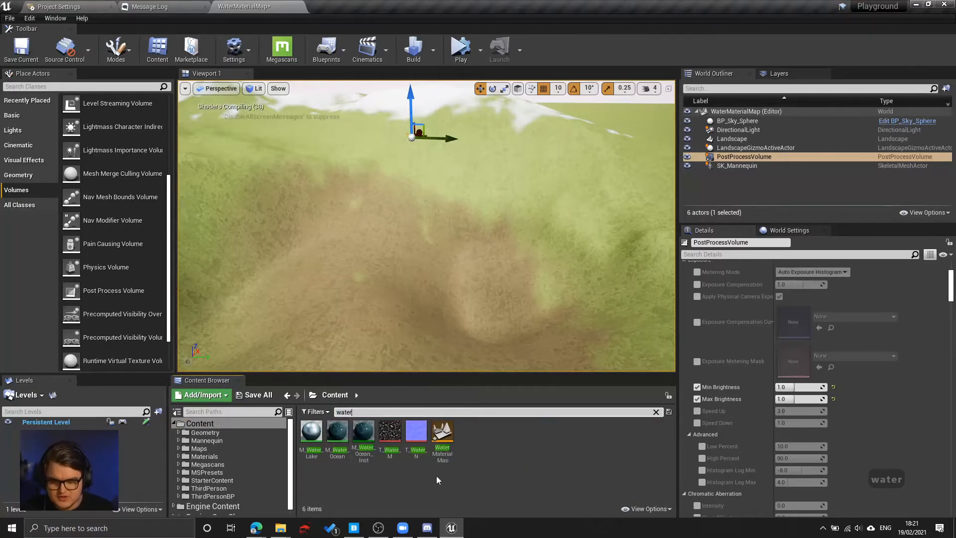
Delete the M_Water_Ocean_Inst material instance from the project.
click(372, 447)
key(Delete)
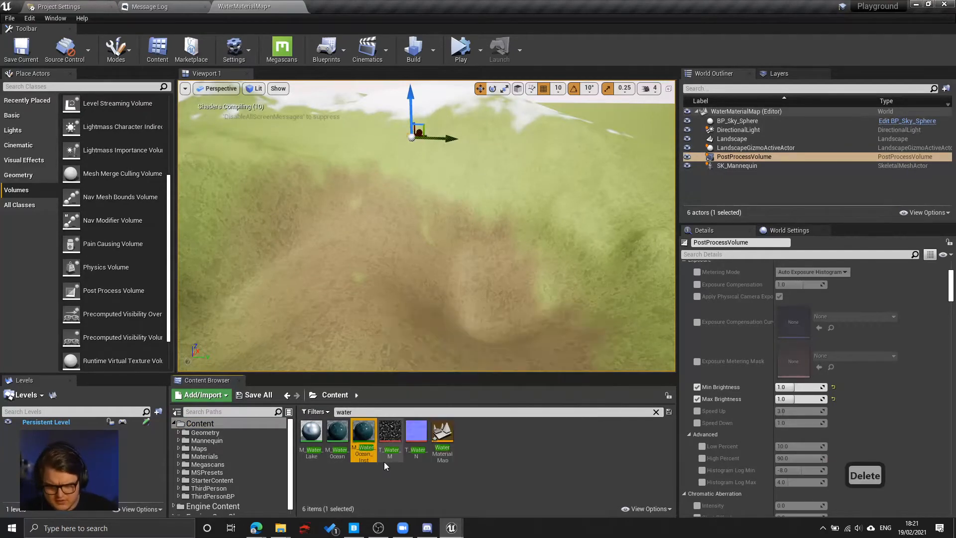
click(417, 424)
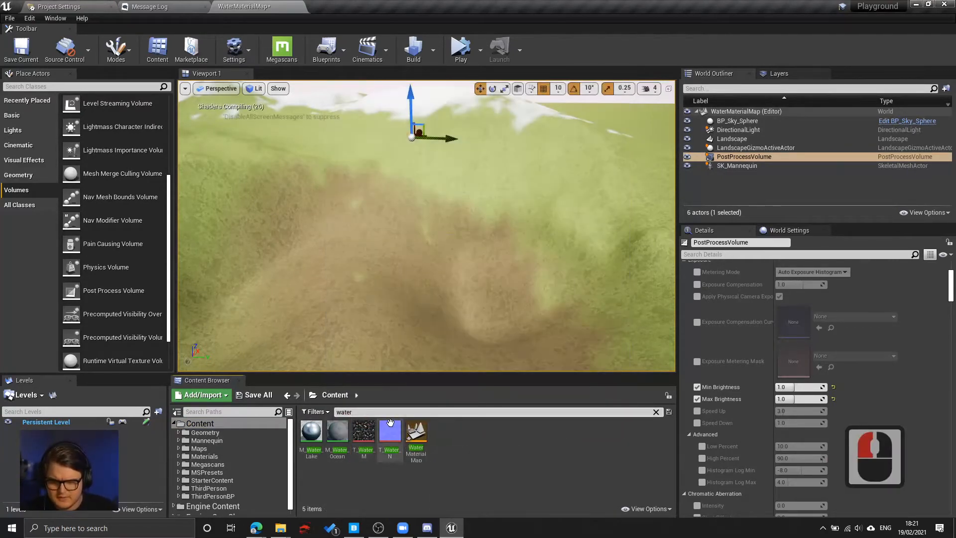
double_click(390, 429)
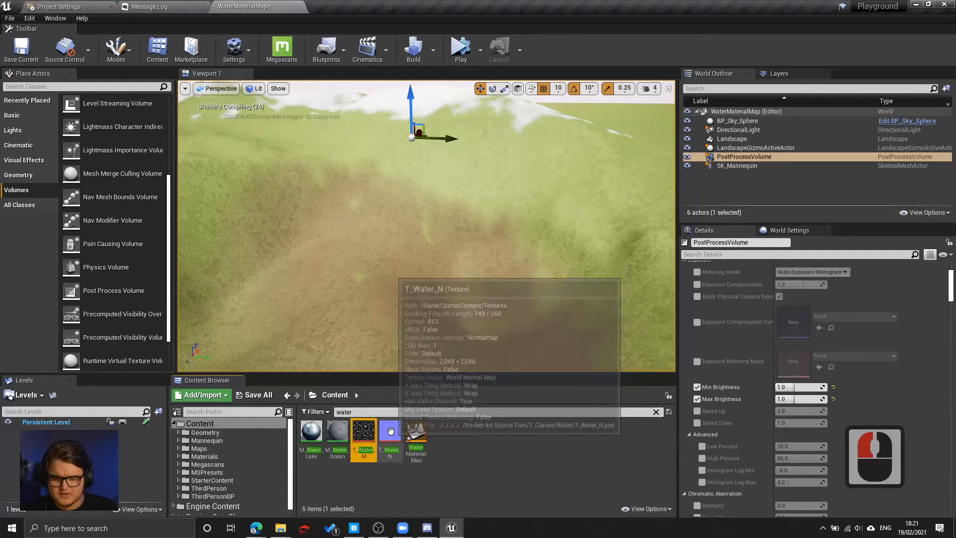
click(478, 436)
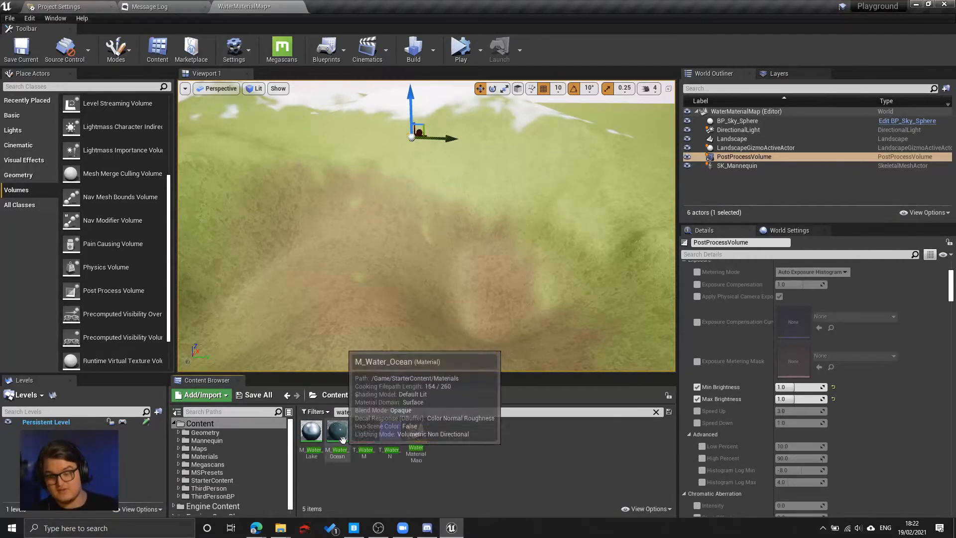
Examine the Starter Content pack among the content packs available for the project and close the dialog without adding it.
click(202, 395)
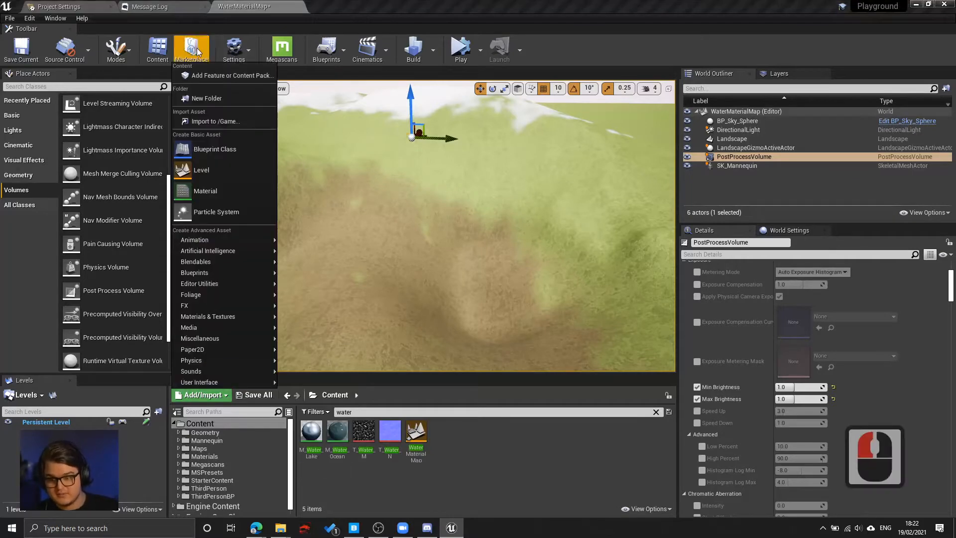
click(244, 74)
click(484, 162)
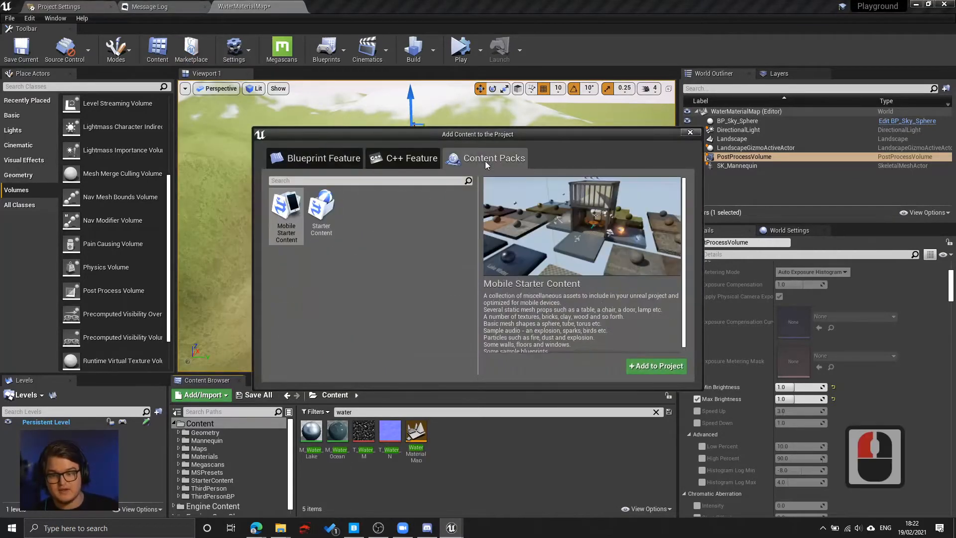
click(327, 222)
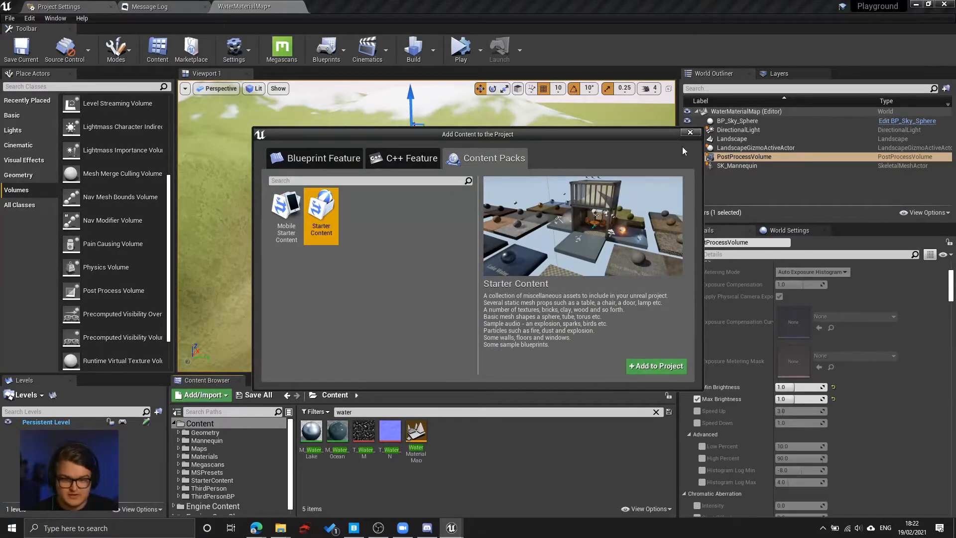
click(691, 133)
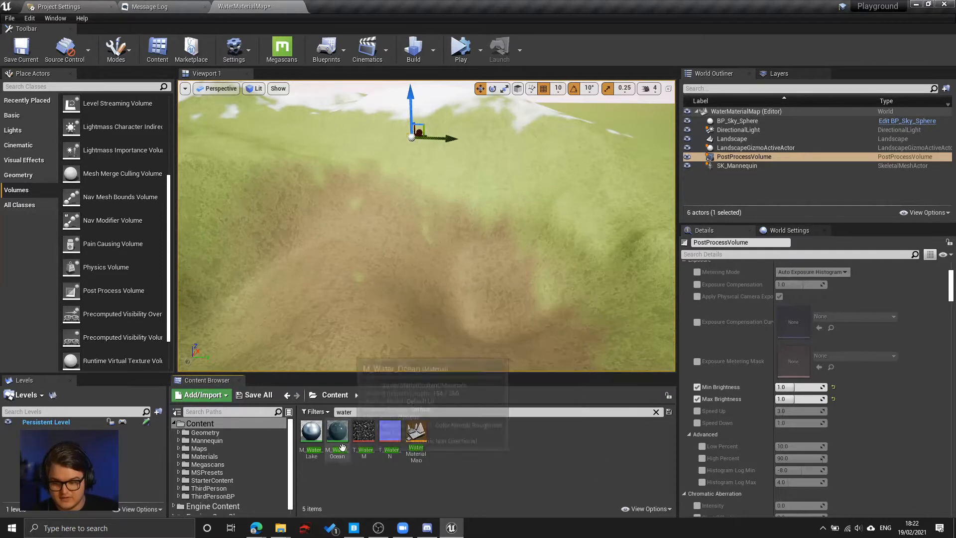
Limit the "water" asset search to the StarterContent folder and select the M_Water_Lake material.
click(230, 481)
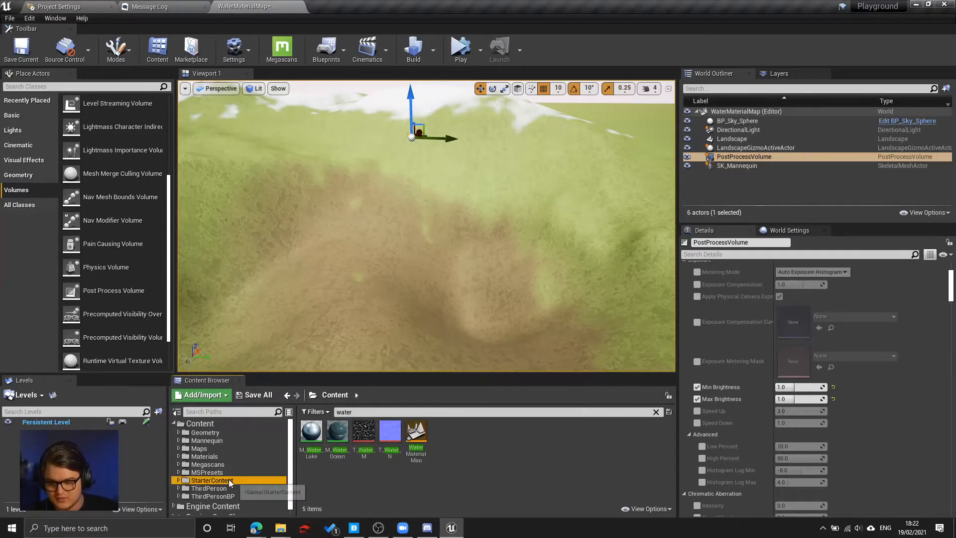
click(190, 481)
click(311, 432)
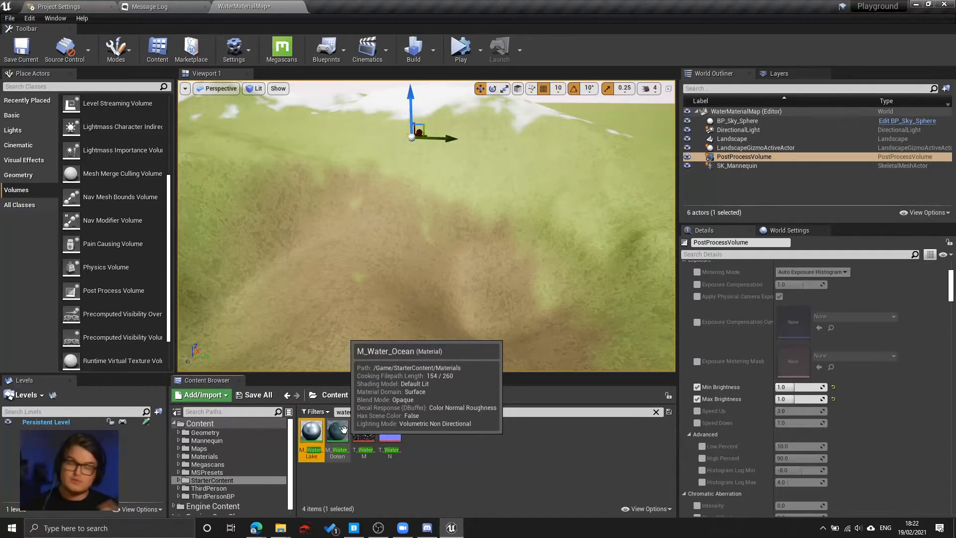
Place a basic Plane on the brown slope of the landscape hollow and select it.
click(55, 115)
right_drag(450, 233, 451, 233)
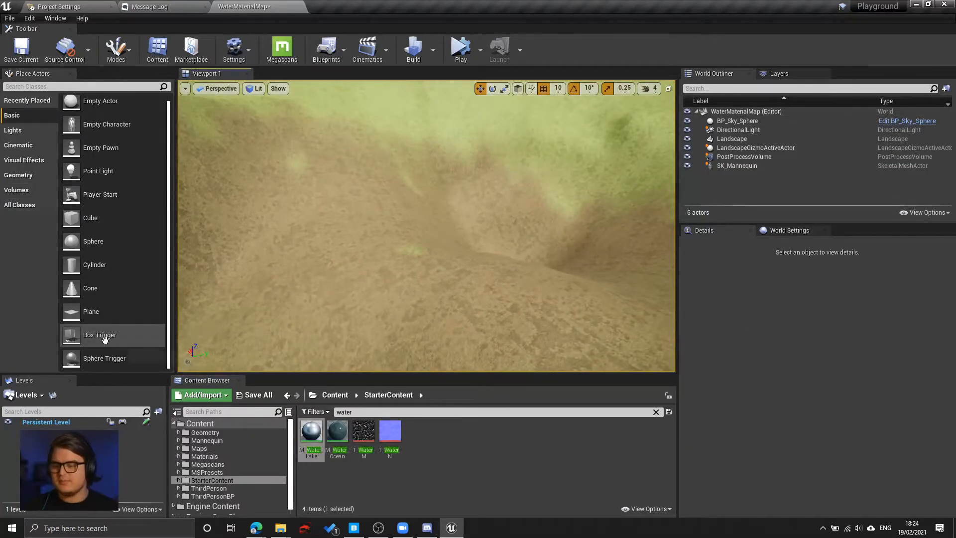
drag(97, 313, 349, 230)
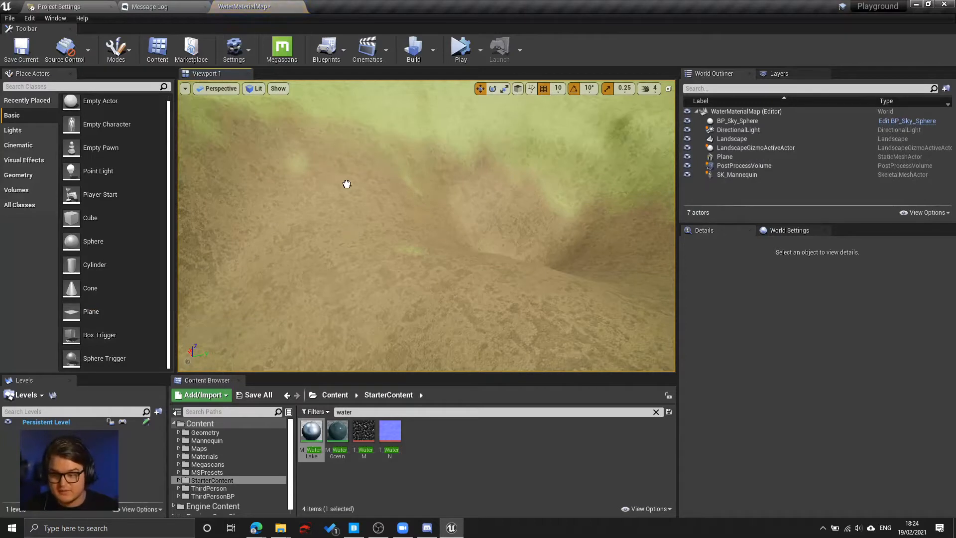
drag(346, 190, 346, 190)
click(531, 89)
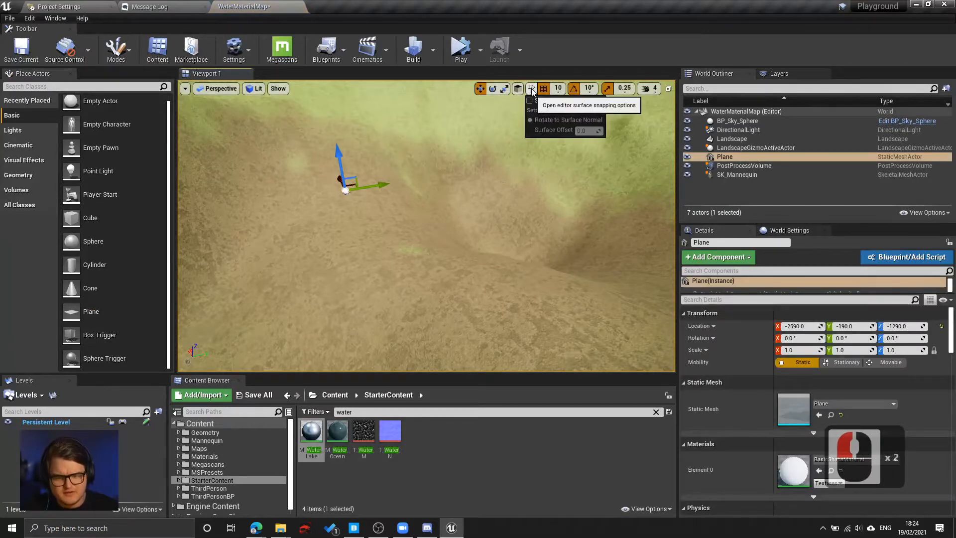
click(532, 89)
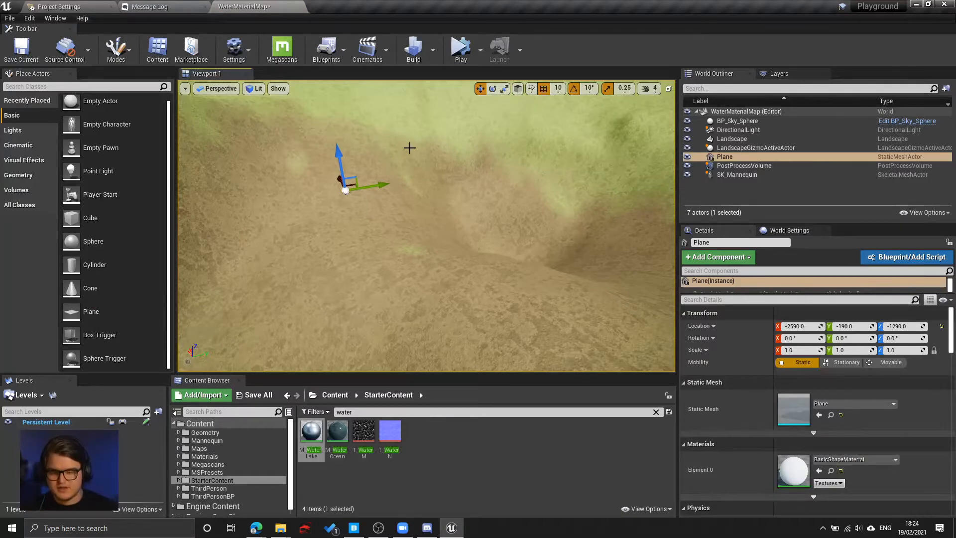
Move the plane along the hollow and raise it above the ground to about X -4210, Y -210, Z -700.
mouse_move(338, 201)
right_down()
mouse_move(358, 210)
mouse_move(339, 201)
right_up()
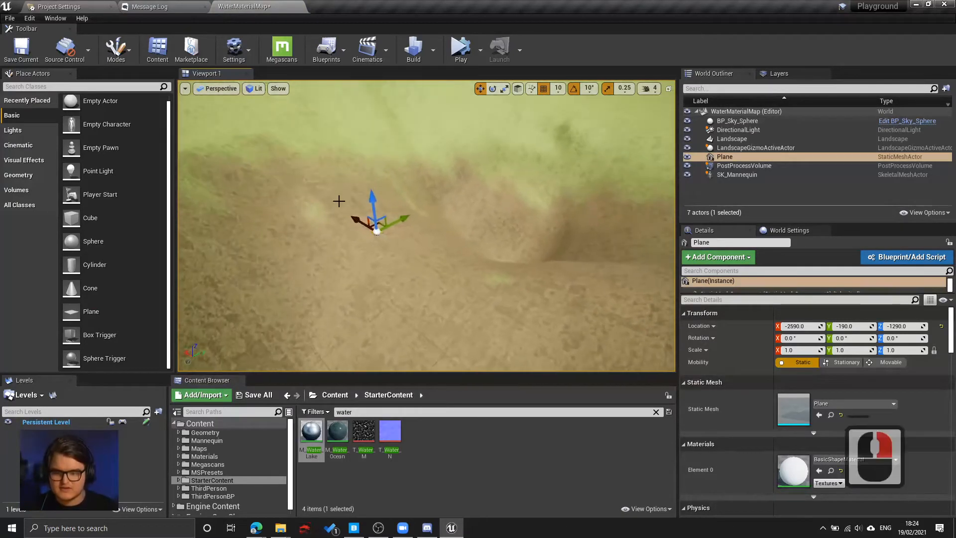
drag(356, 219, 470, 261)
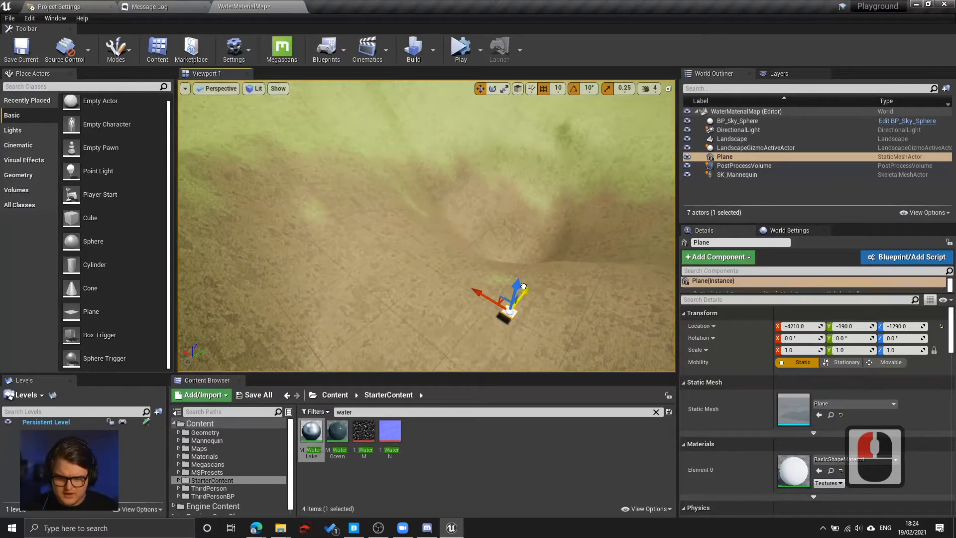
drag(525, 287, 512, 218)
key(d)
right_drag(528, 224, 463, 197)
key(w)
key(q)
key(s)
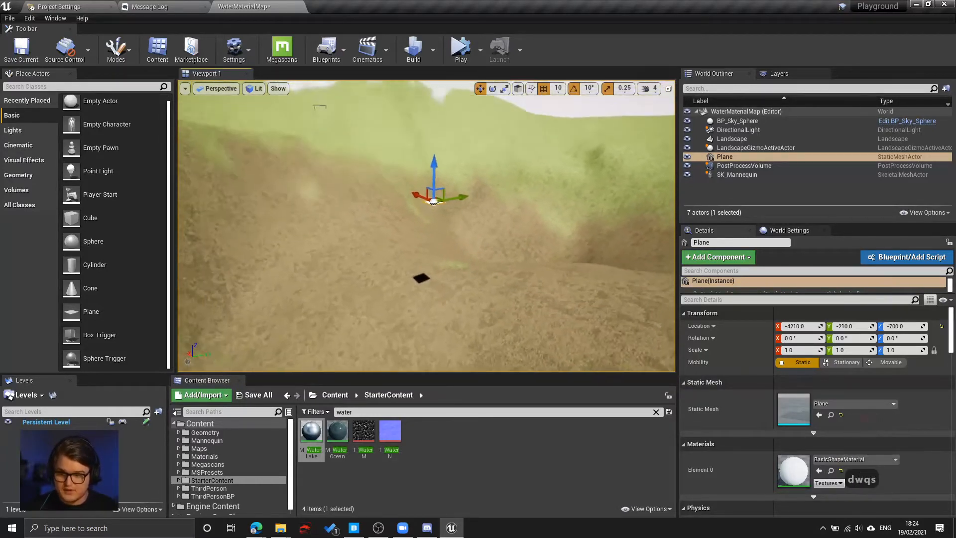
right_drag(573, 230, 559, 235)
key(d)
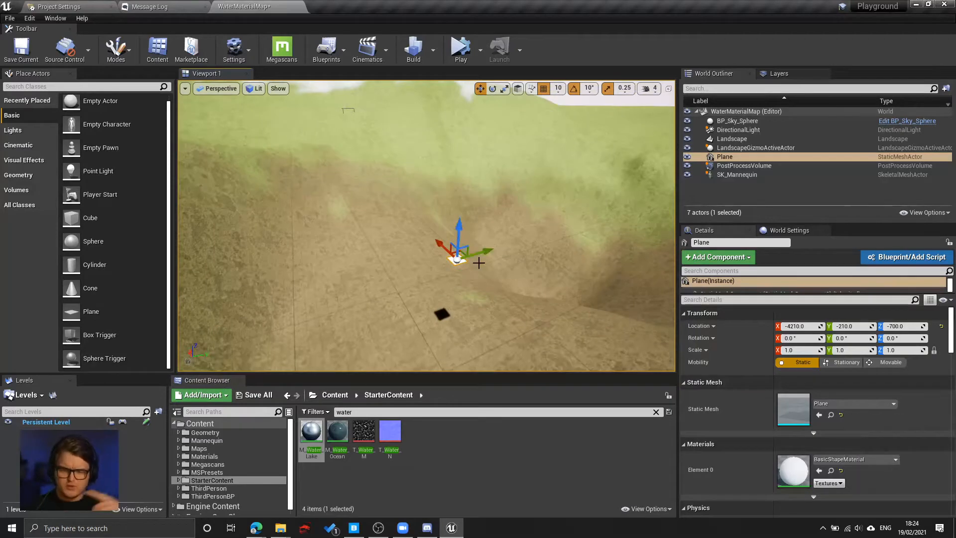
Set the plane's scale to 100 on all axes and check how far it covers the landscape hollow.
right_drag(490, 272, 503, 272)
click(807, 350)
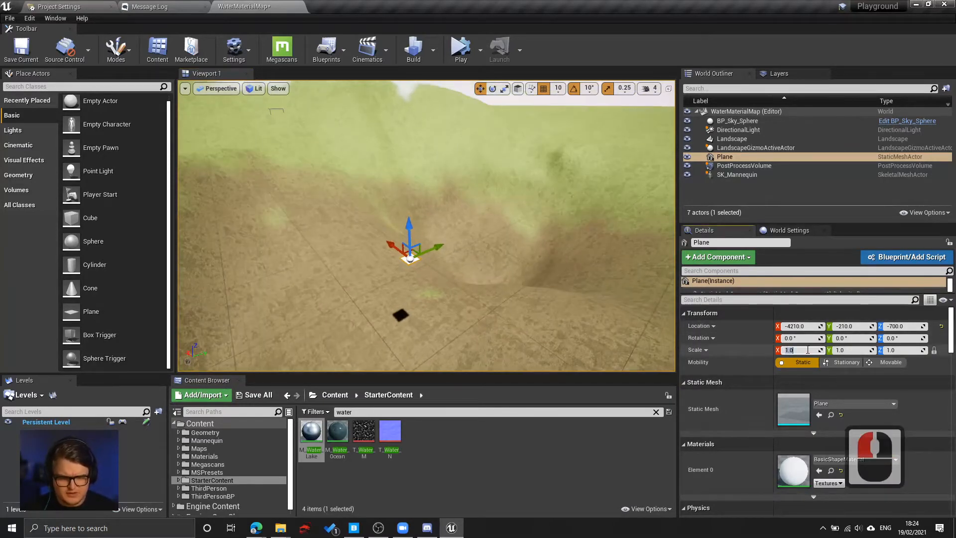
text(100)
key(Return)
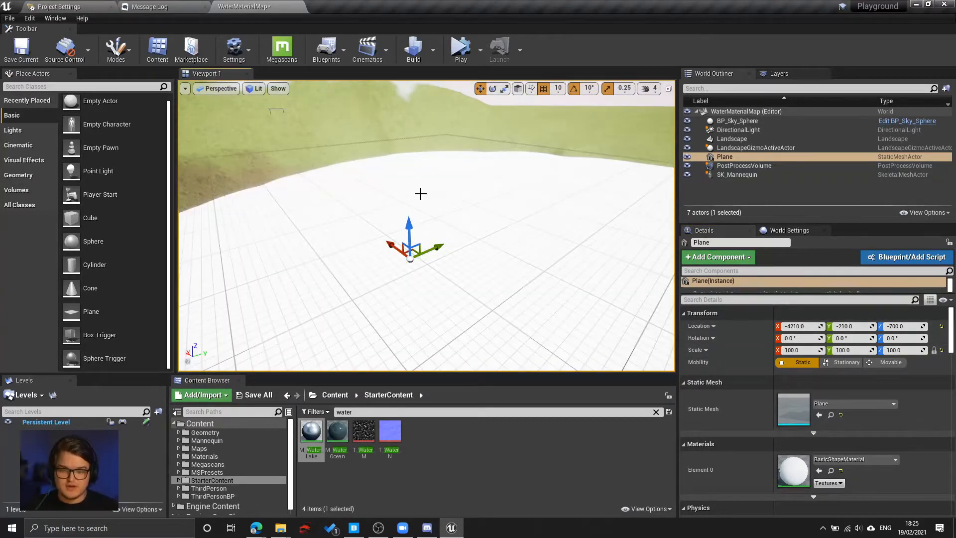
click(803, 351)
right_drag(558, 234, 598, 222)
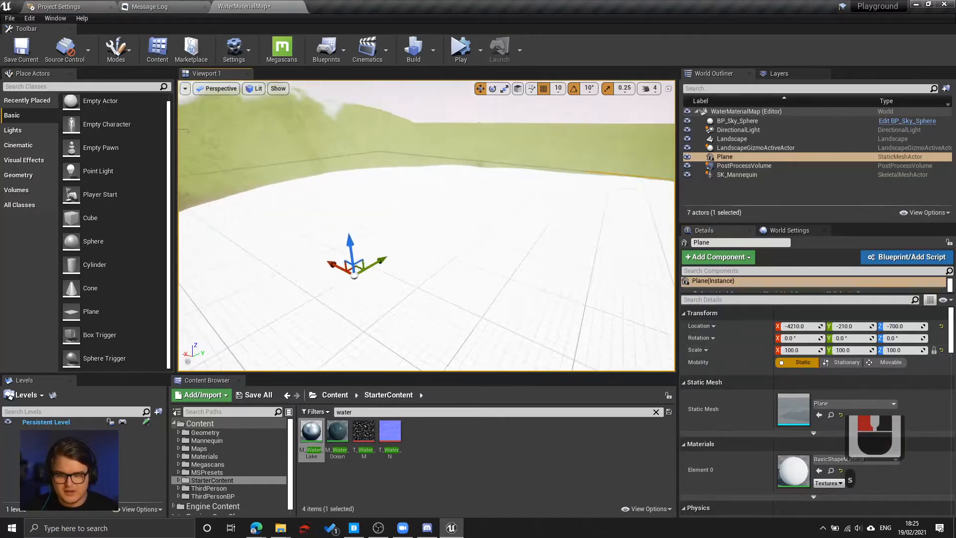
key(s)
right_drag(488, 260, 528, 271)
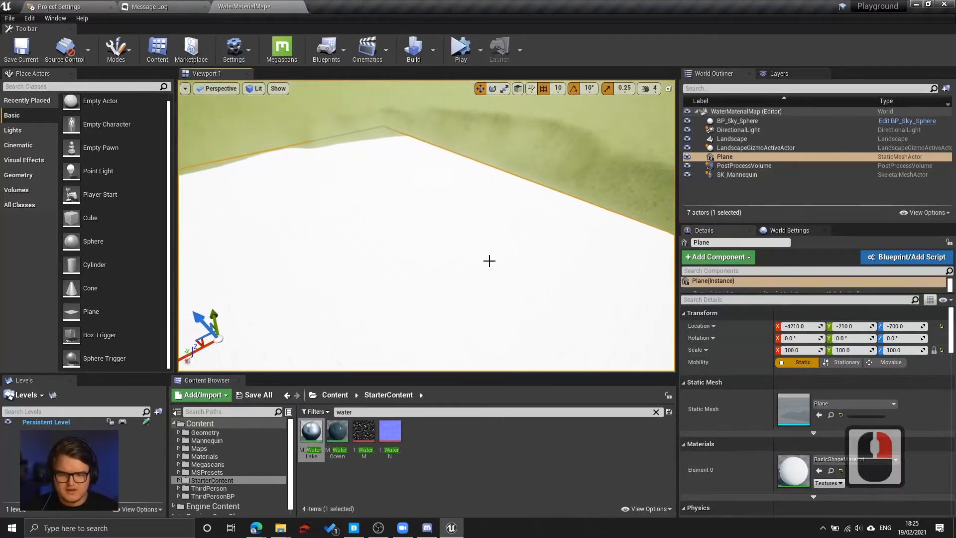
Set the plane's scale to 150 on all axes.
click(794, 350)
text(15)
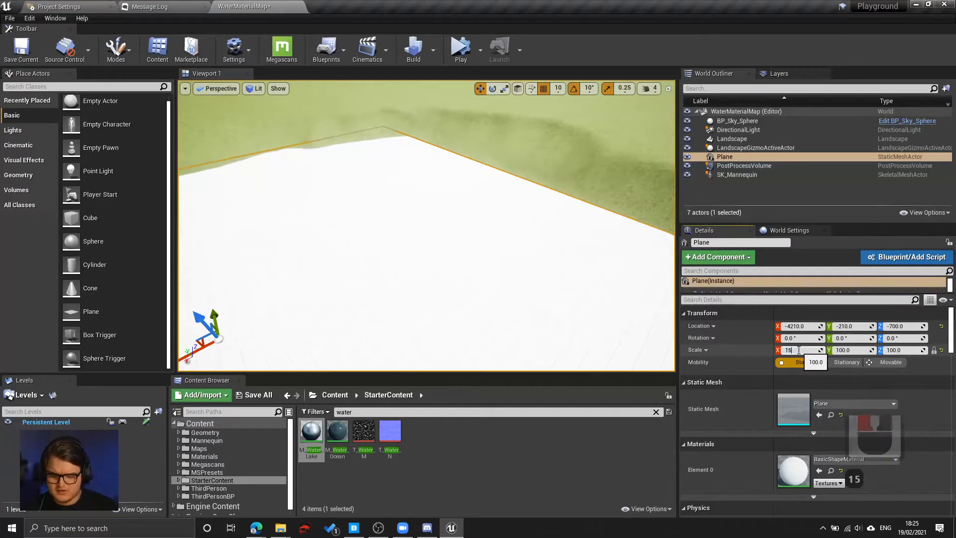
text(0)
key(Return)
Move the plane along the X axis to about -5390 and raise it to about Z -660 in the hollow.
right_drag(355, 282, 421, 220)
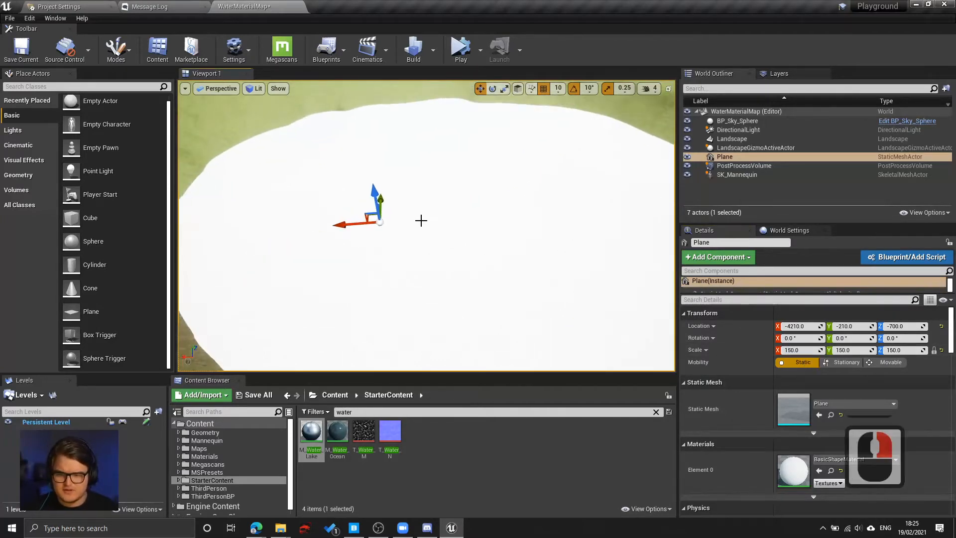
drag(347, 223, 451, 226)
right_drag(451, 226, 501, 211)
key(d)
key(q)
key(s)
key(s)
key(q)
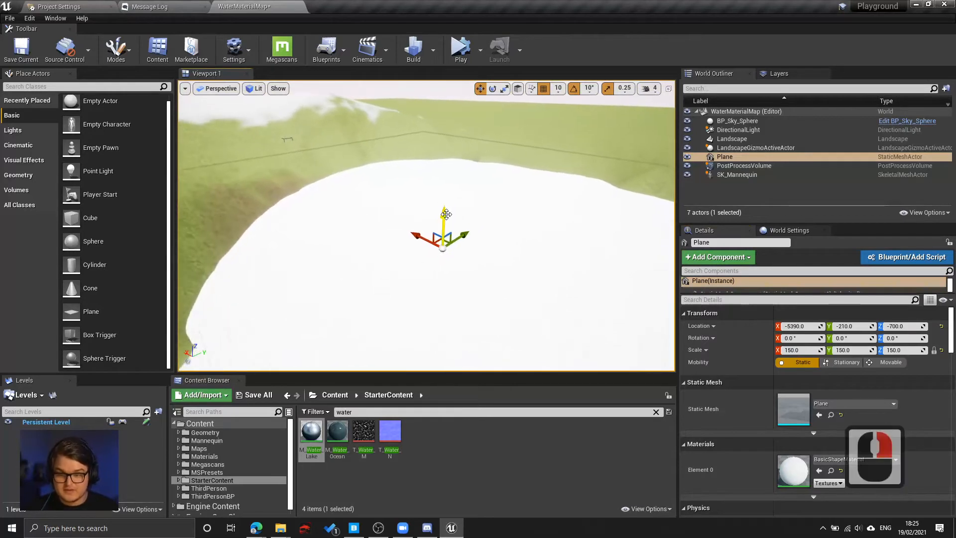
mouse_move(446, 215)
mouse_down()
mouse_move(447, 193)
mouse_move(450, 212)
mouse_up()
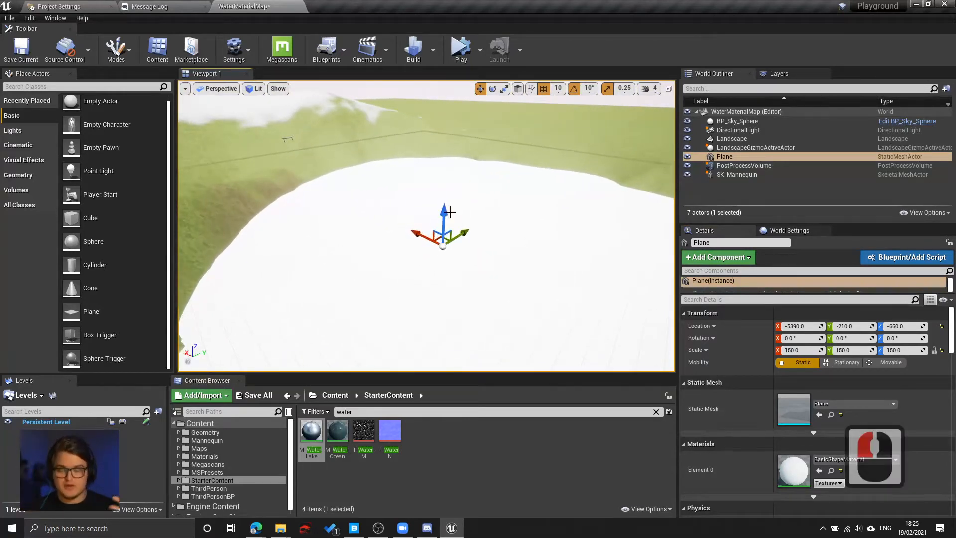
right_drag(450, 211, 447, 210)
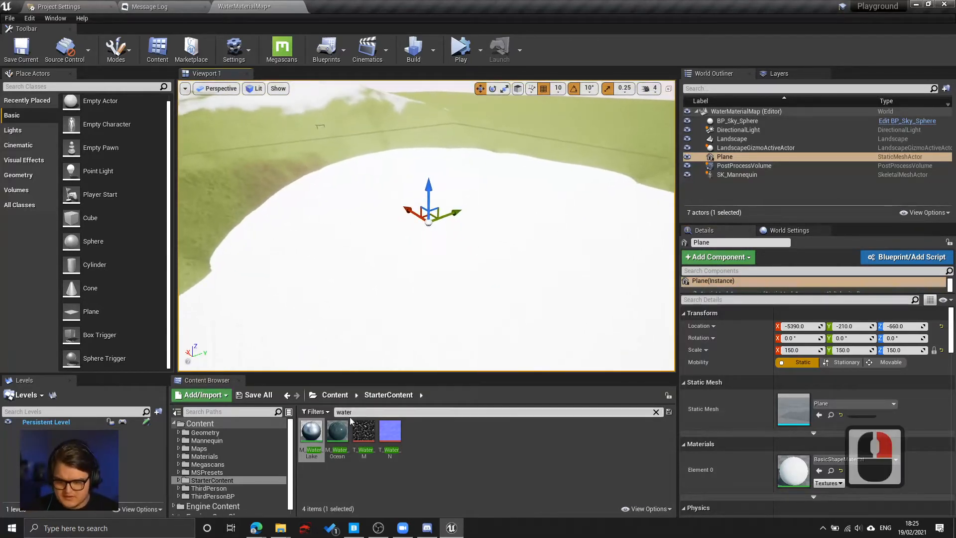
Create a material instance of M_Water_Ocean, keeping the default name M_Water_Ocean_Inst, and apply it to the plane.
click(342, 434)
click(342, 434)
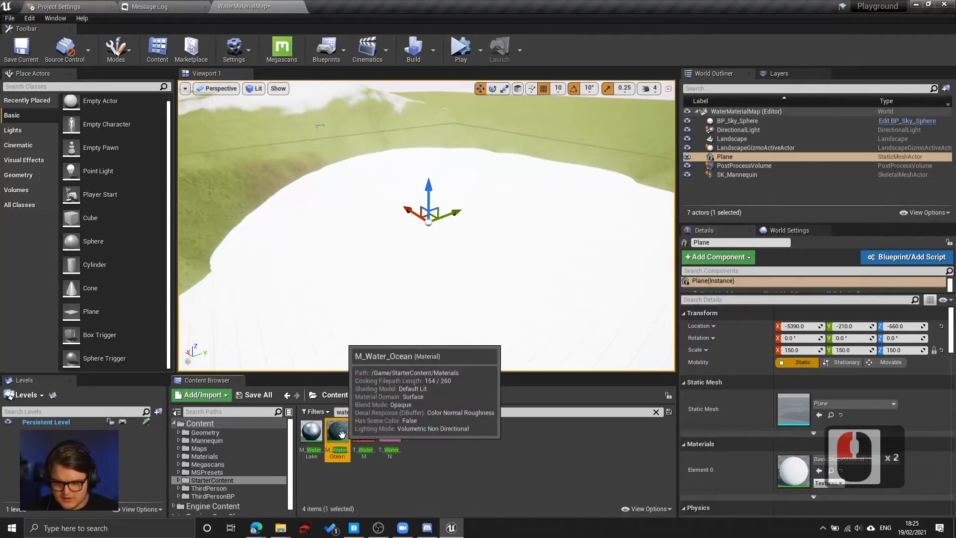
right_click(342, 435)
click(411, 197)
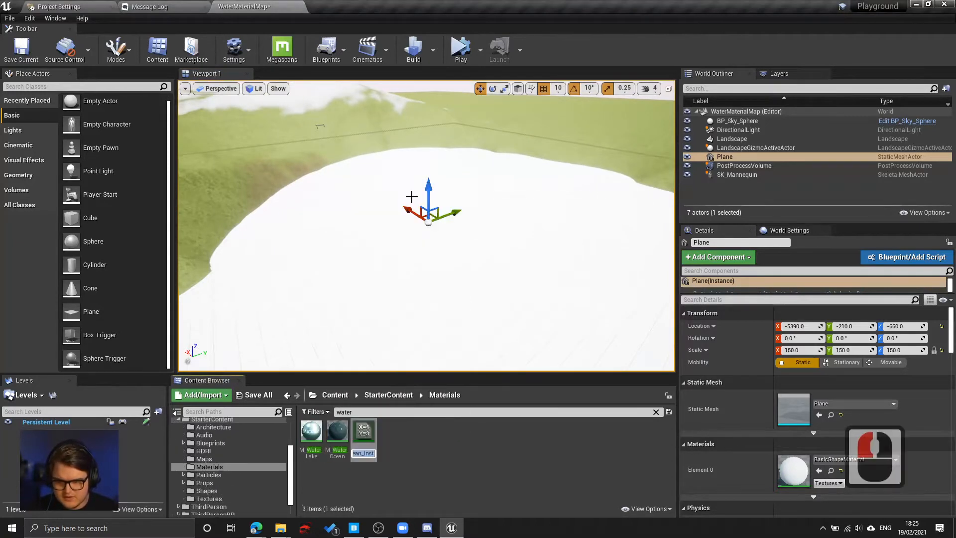
click(363, 431)
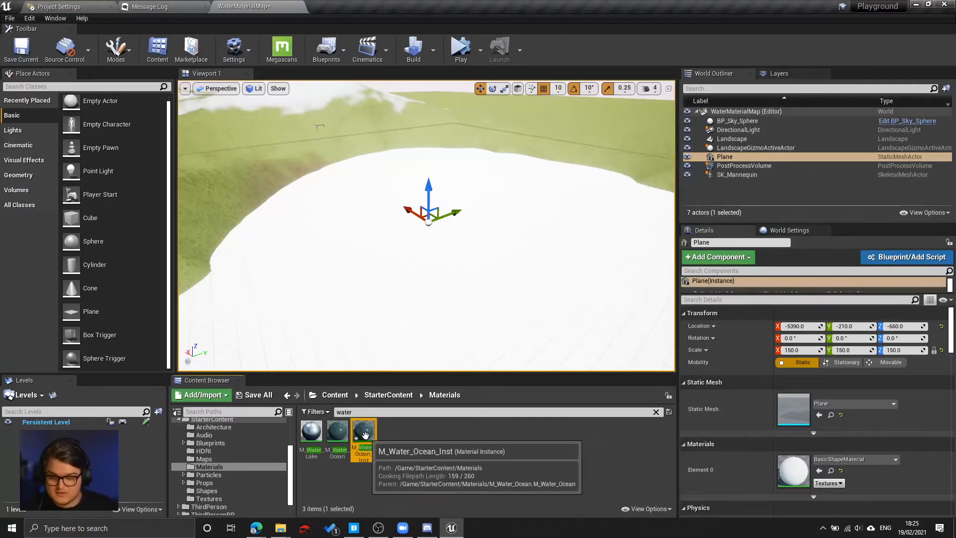
drag(368, 441, 500, 241)
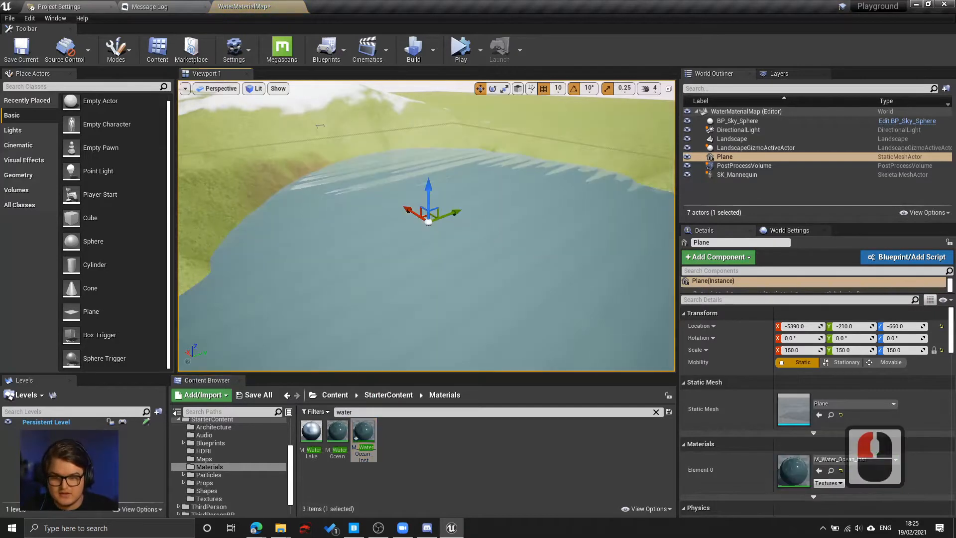
Examine the ocean material's waves and tiling across the plane from several viewpoints around the hollow.
key(s)
key(d)
key(d)
key(q)
right_drag(500, 242, 500, 242)
right_drag(559, 251, 559, 252)
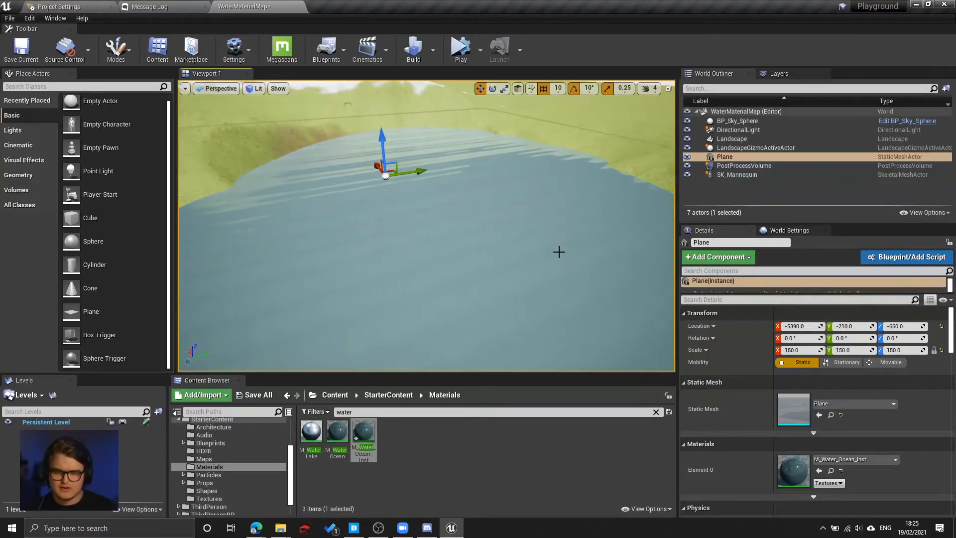
right_drag(551, 215, 530, 217)
key(q)
key(q)
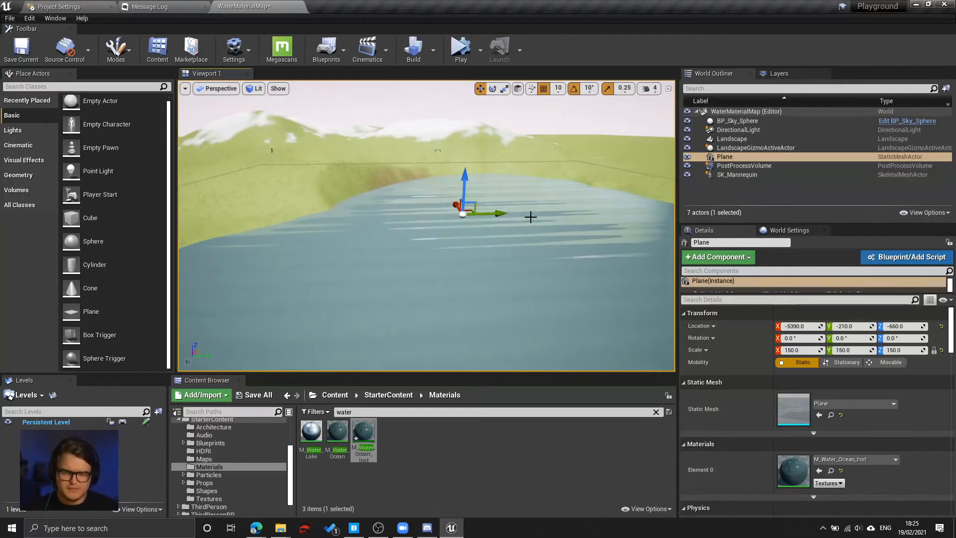
right_drag(530, 215, 516, 232)
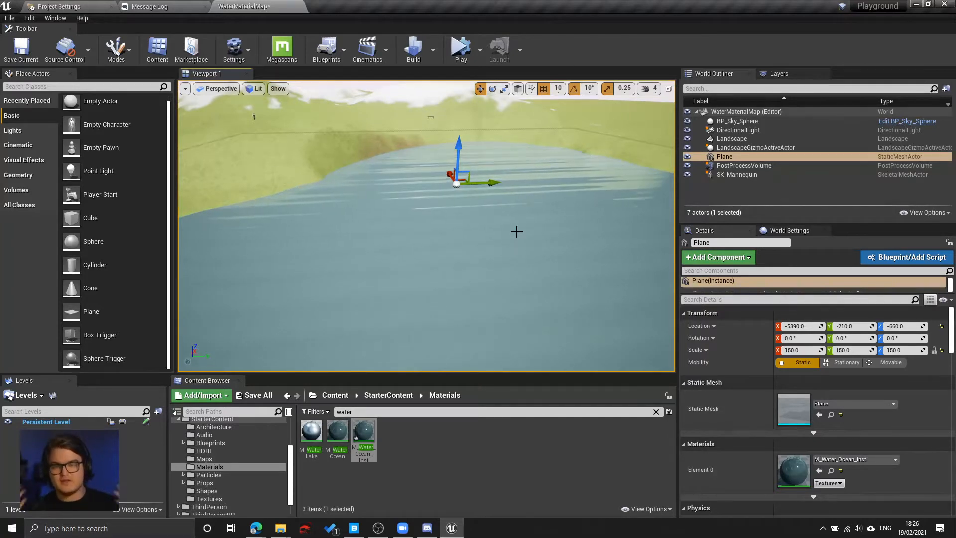
right_drag(480, 299, 502, 290)
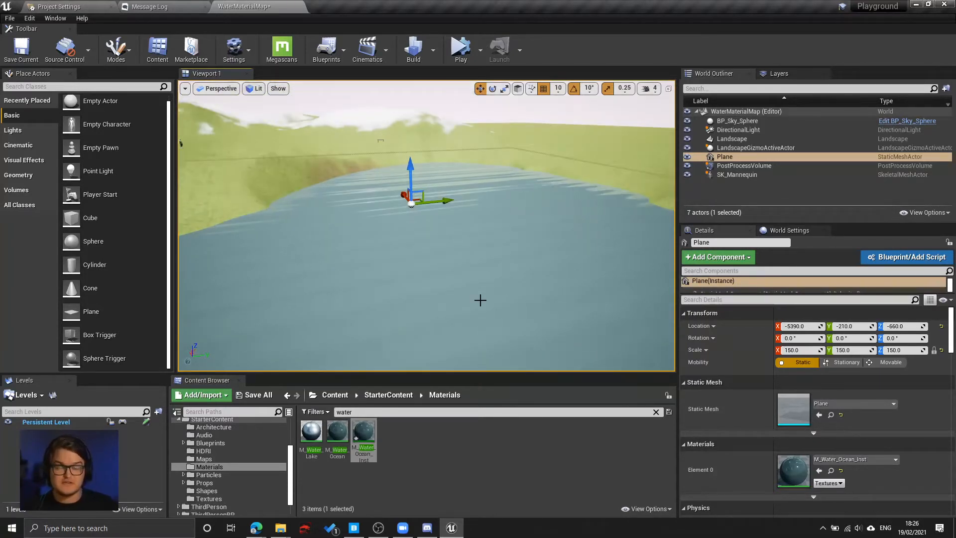
Open M_Water_Ocean_Inst in a floating window beside the level view, examine its parameters, and minimize it.
double_click(362, 431)
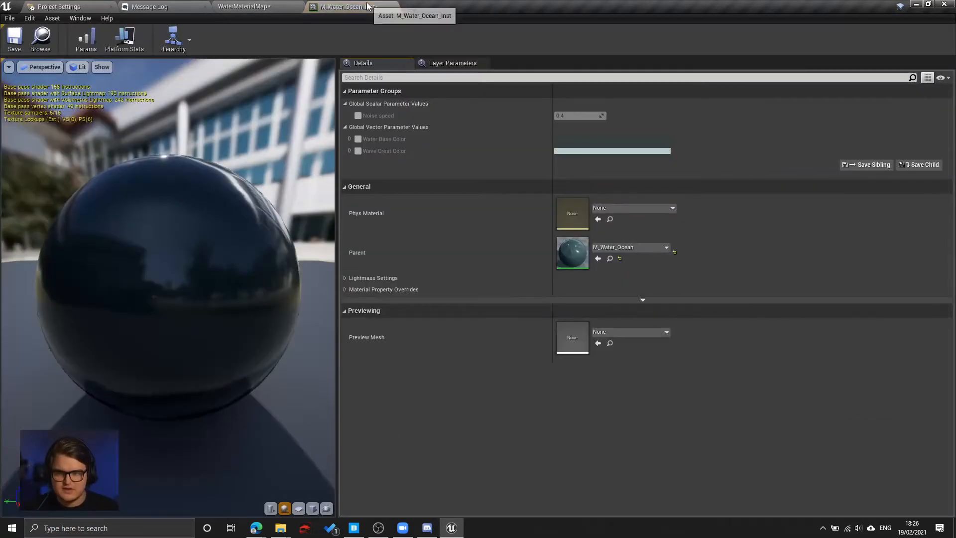
drag(368, 5, 535, 75)
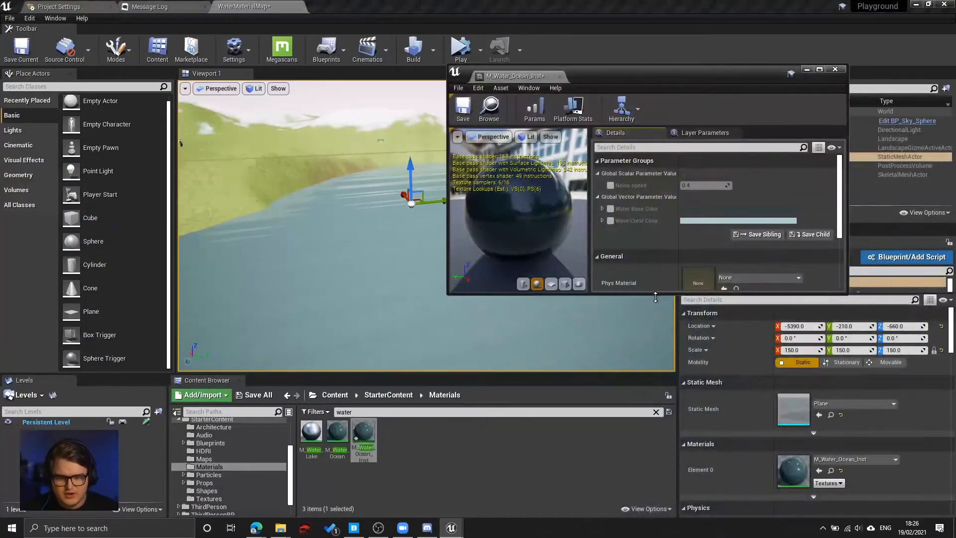
drag(656, 292, 656, 415)
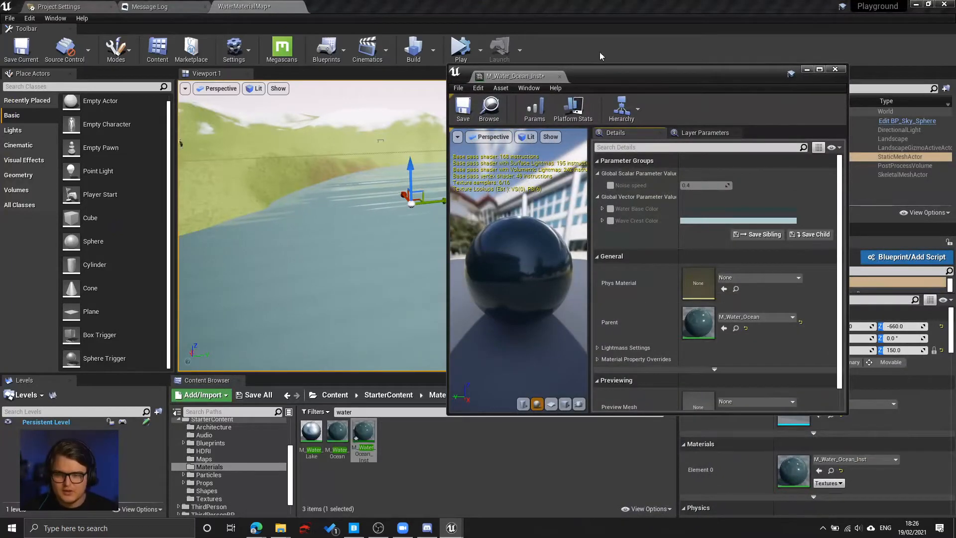
drag(618, 74, 725, 68)
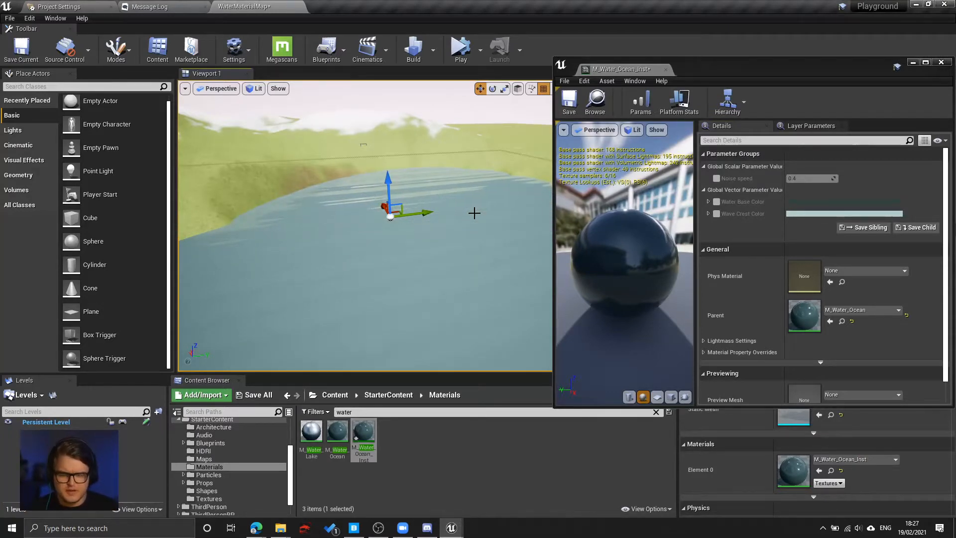
drag(740, 66, 704, 61)
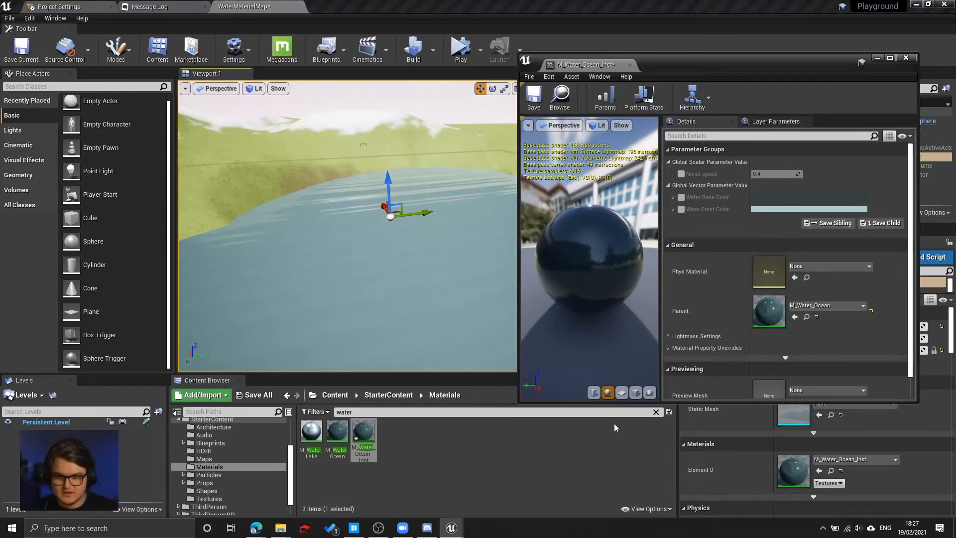
click(479, 435)
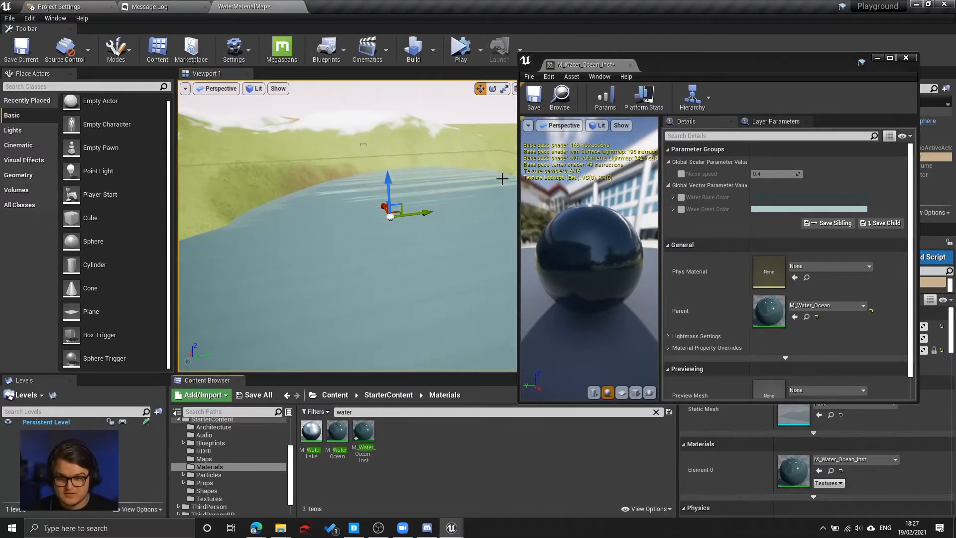
click(878, 58)
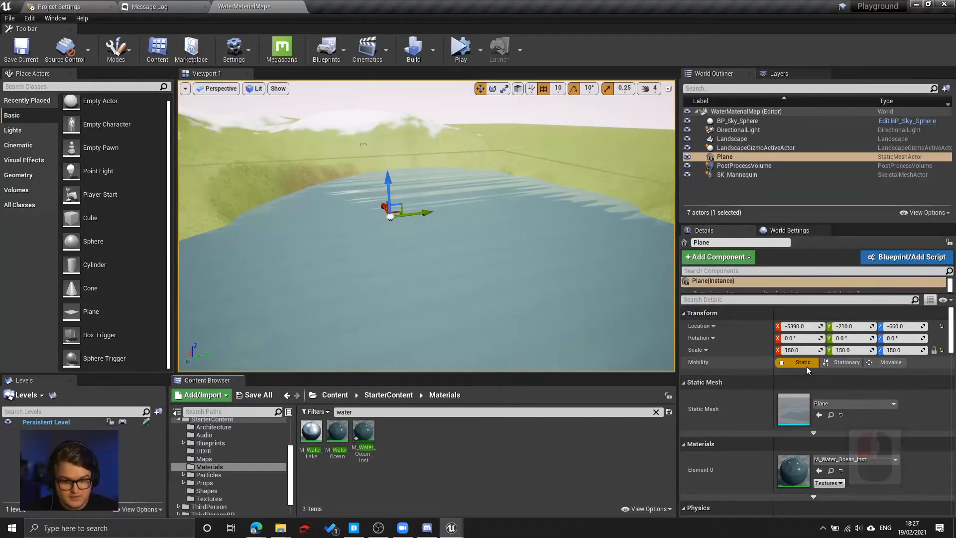
Set the water plane's scale to 1 on all axes.
double_click(808, 350)
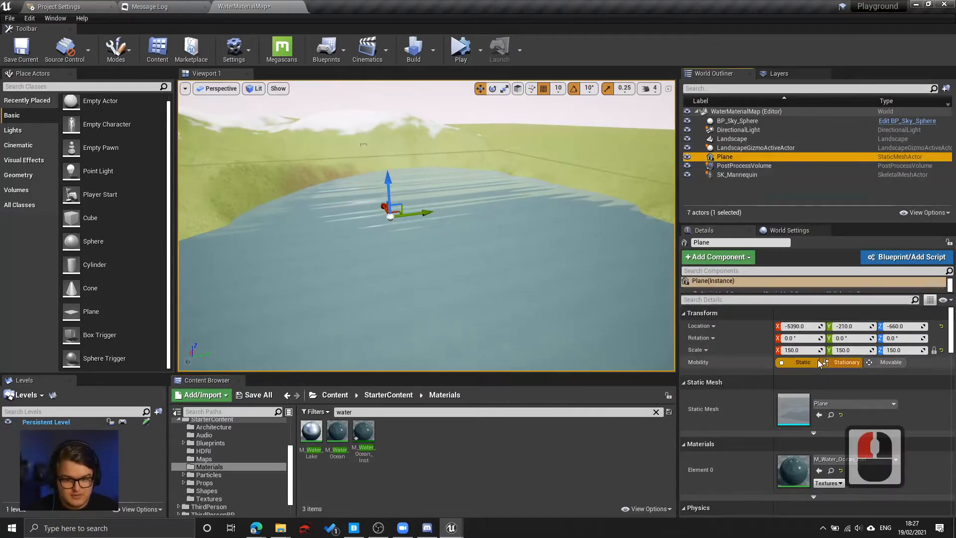
text(1)
key(Tab)
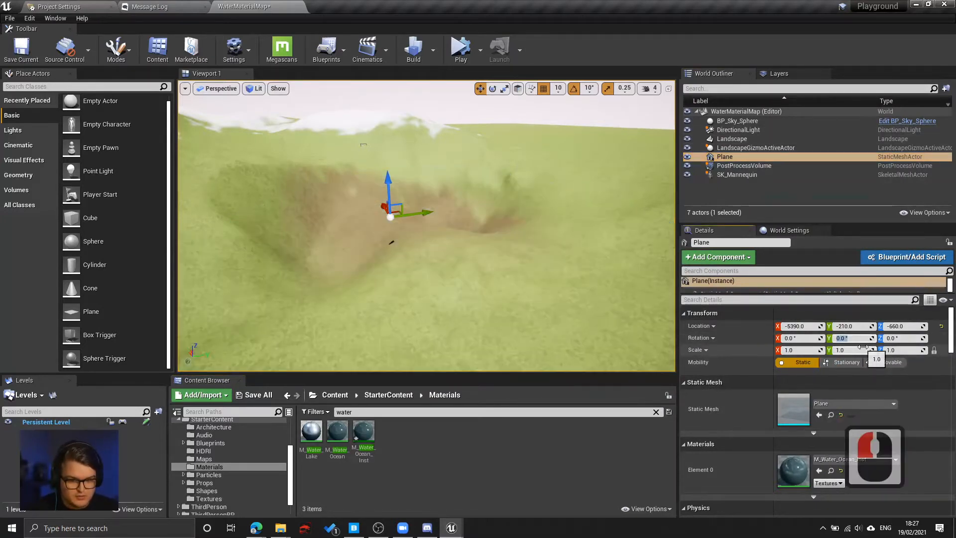
Focus on the small water plane and examine its surface up close from several angles.
click(730, 158)
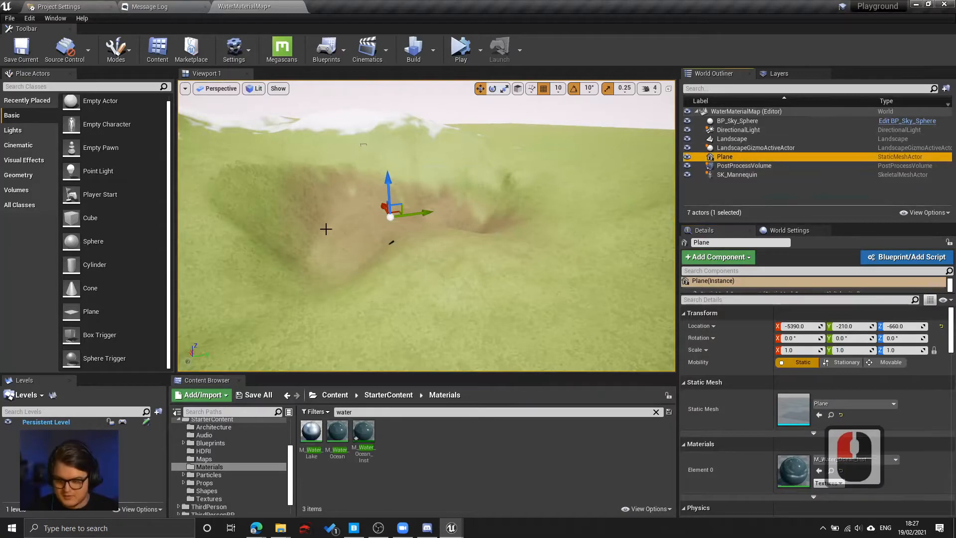
key(f)
alt+drag(337, 229, 214, 249)
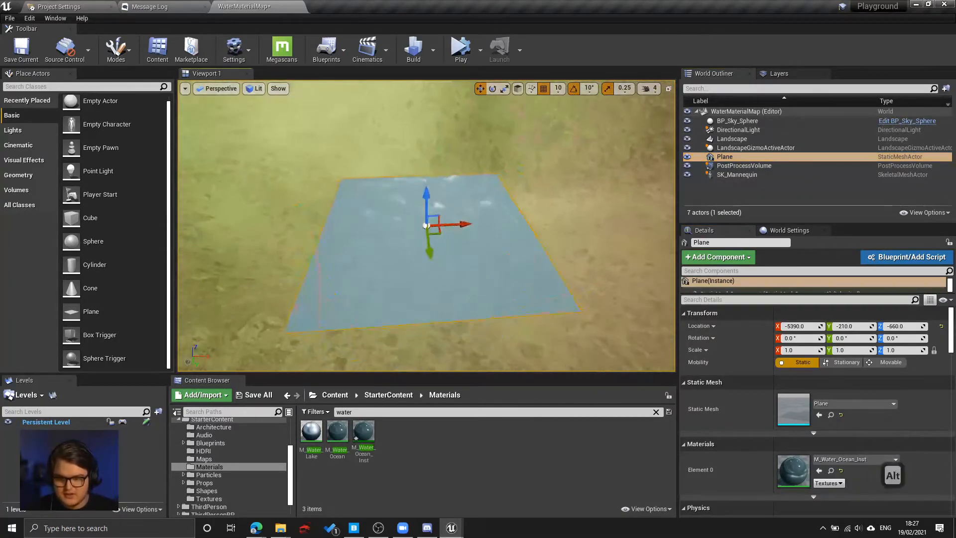
alt+drag(587, 174, 488, 277)
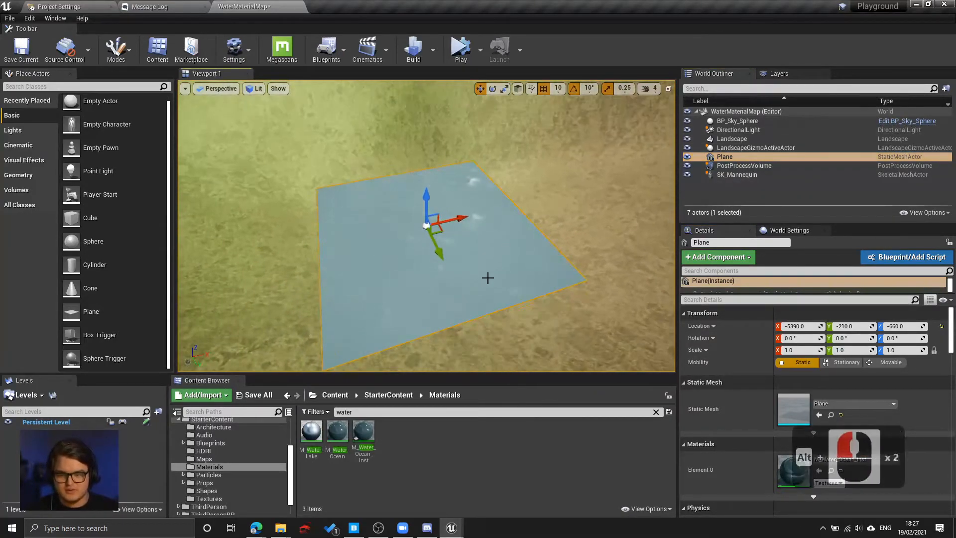
mouse_move(378, 179)
alt+mouse_down()
mouse_move(389, 117)
mouse_move(375, 214)
mouse_move(374, 170)
alt+mouse_up()
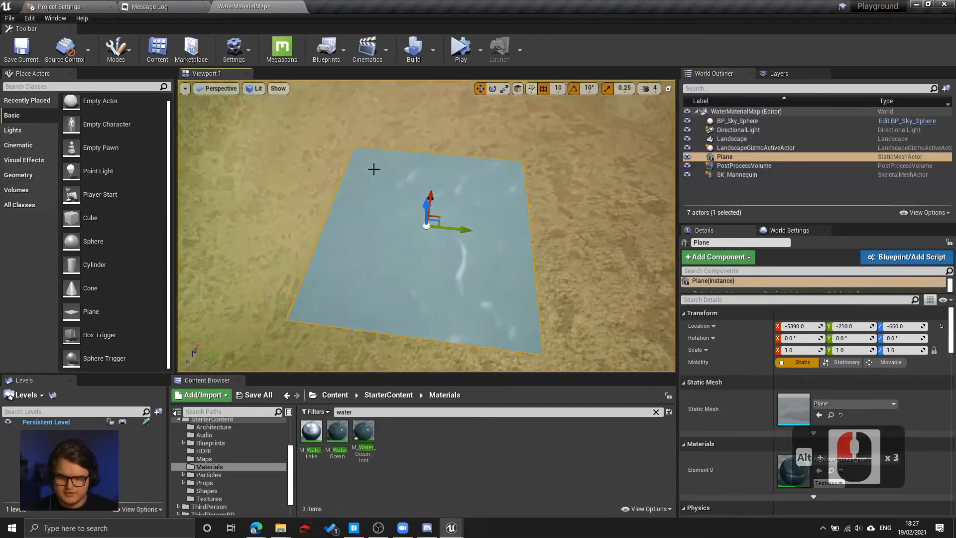
alt+drag(439, 209, 455, 219)
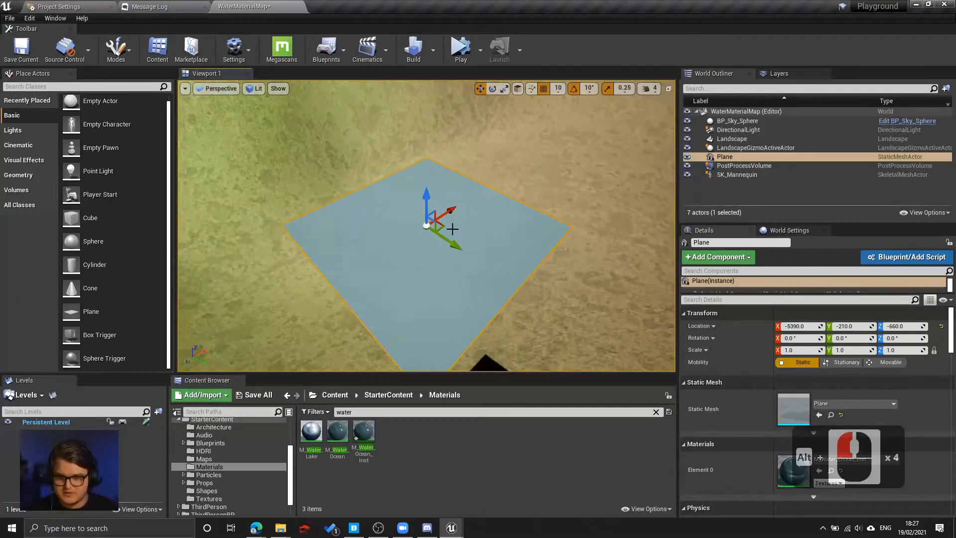
Duplicate the water plane twice along the Y axis to form an edge-to-edge row of three, ending at Y -10.
key(s)
key(q)
key(e)
key(w)
key(e)
right_drag(452, 229, 529, 225)
key(w)
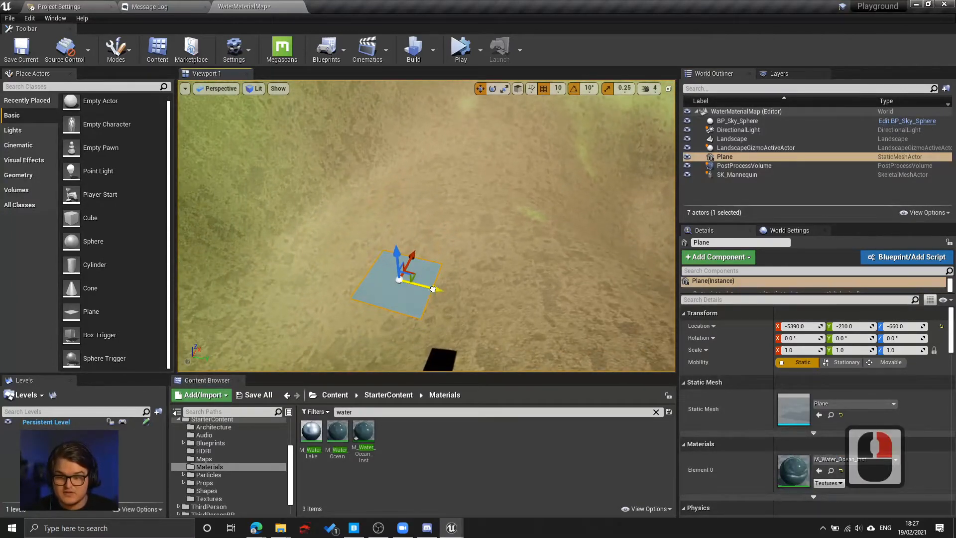
alt+drag(433, 289, 581, 326)
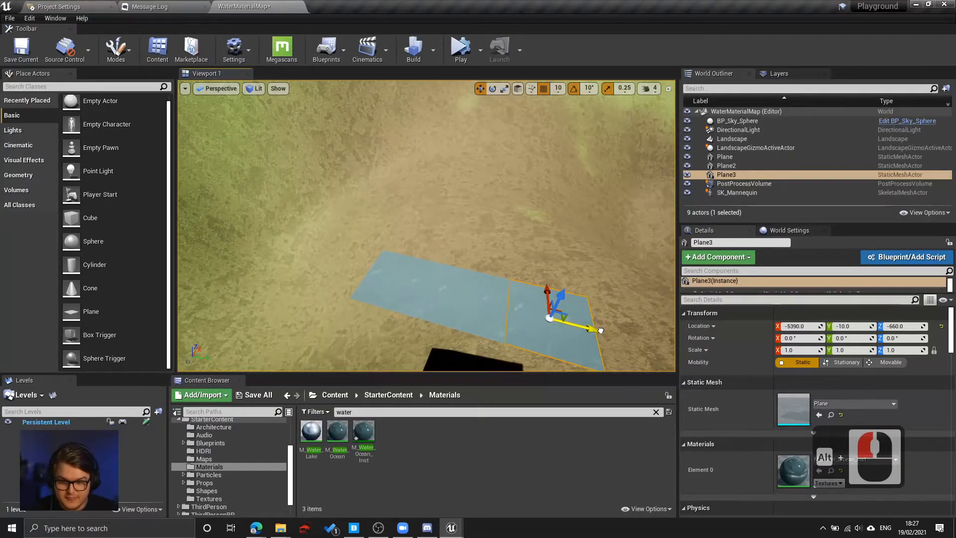
Select all three water planes and duplicate the row along the X axis to X -5290, flush with the first row.
shift+click(450, 292)
shift+click(417, 284)
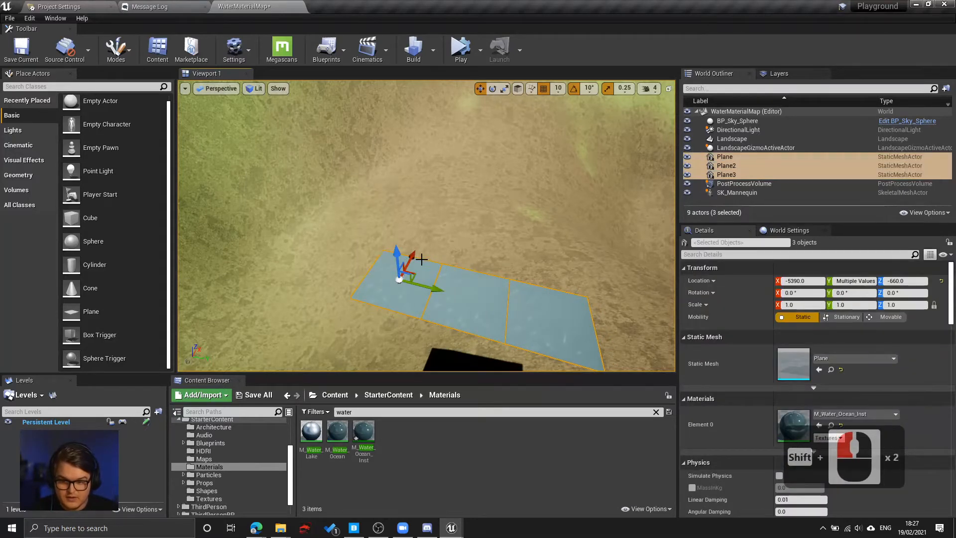
alt+drag(421, 259, 441, 223)
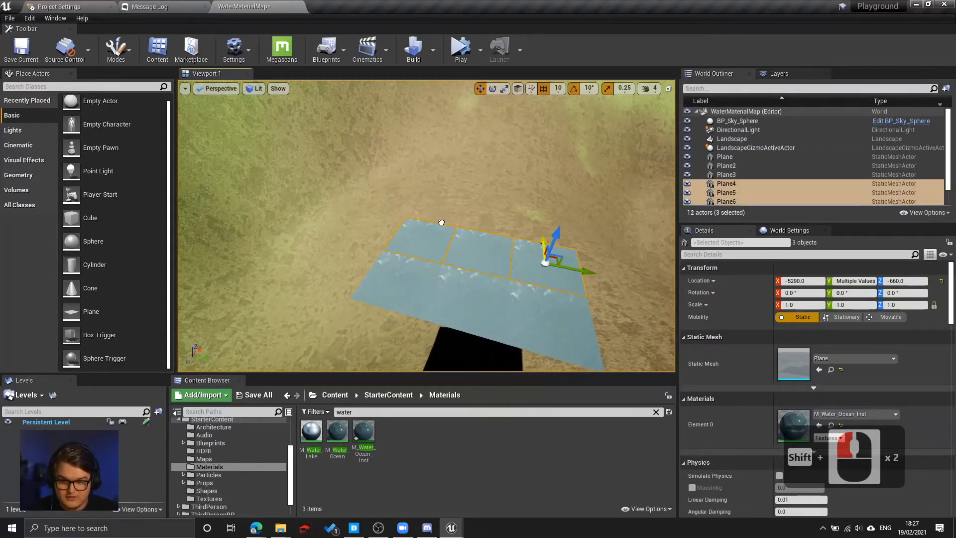
Duplicate the row of three water planes along the X axis to X -5190, flush with the second row.
alt+drag(541, 243, 549, 215)
key(a)
right_drag(504, 228, 553, 212)
key(w)
key(w)
key(d)
key(e)
key(d)
key(q)
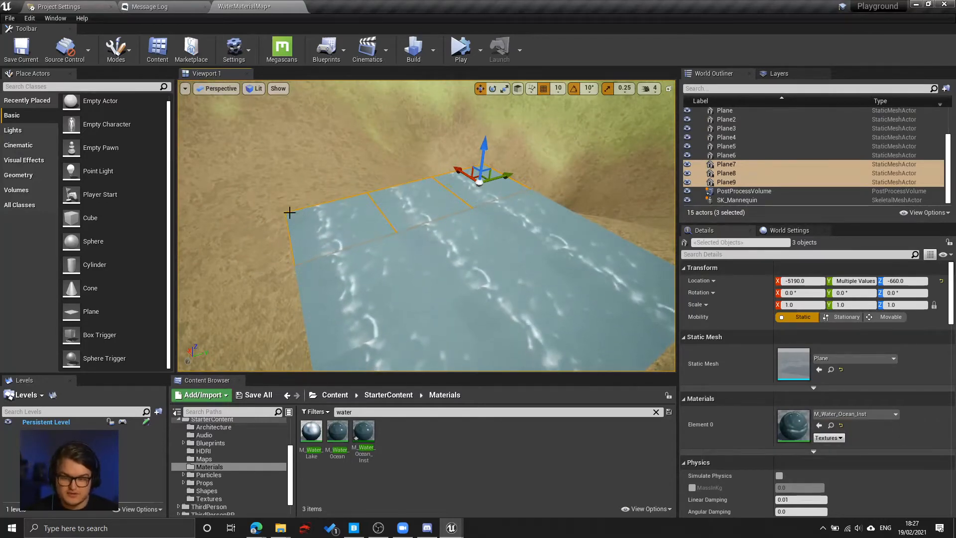
key(s)
mouse_move(376, 241)
right_down()
mouse_move(366, 244)
mouse_move(376, 242)
right_up()
Delete all the duplicated water planes, keeping only the original Plane.
click(409, 220)
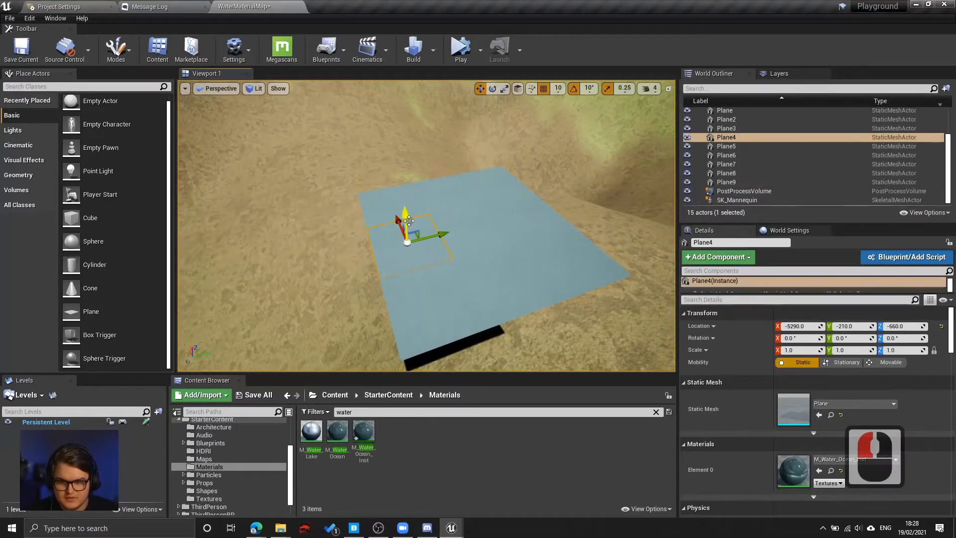
shift+click(532, 206)
shift+click(478, 230)
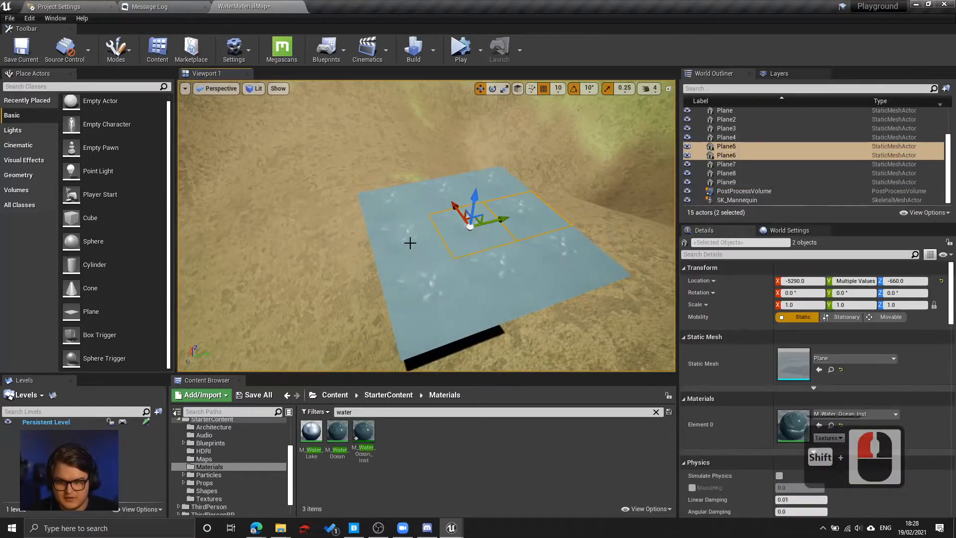
shift+click(417, 195)
shift+click(449, 188)
shift+click(490, 174)
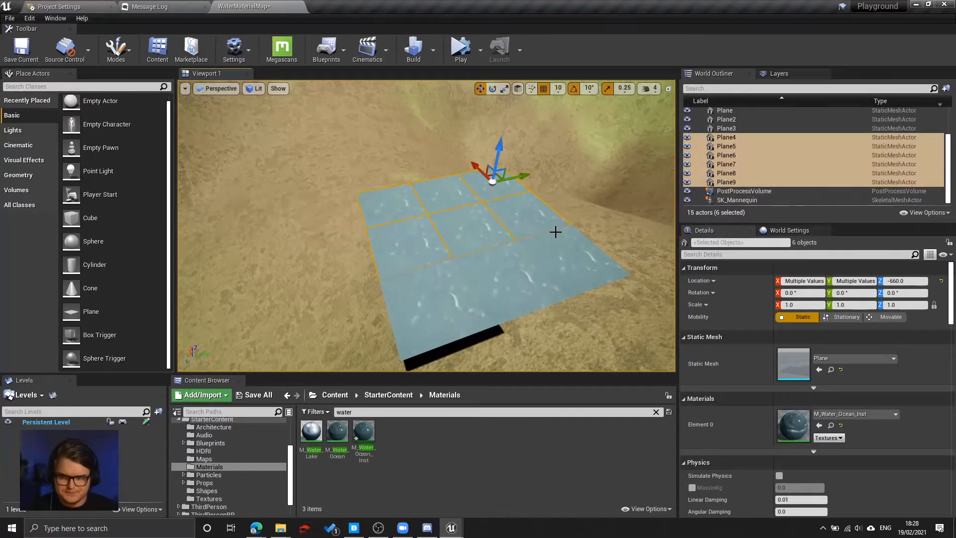
key(Delete)
click(633, 249)
key(Delete)
click(498, 291)
key(Delete)
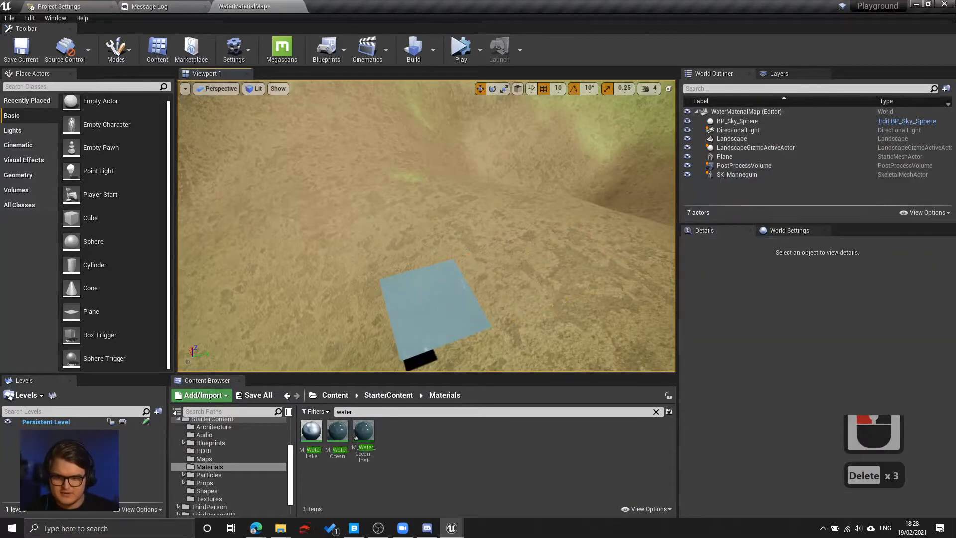
Set the remaining water plane's scale to 150 on all axes.
double_click(725, 156)
click(795, 350)
text(1)
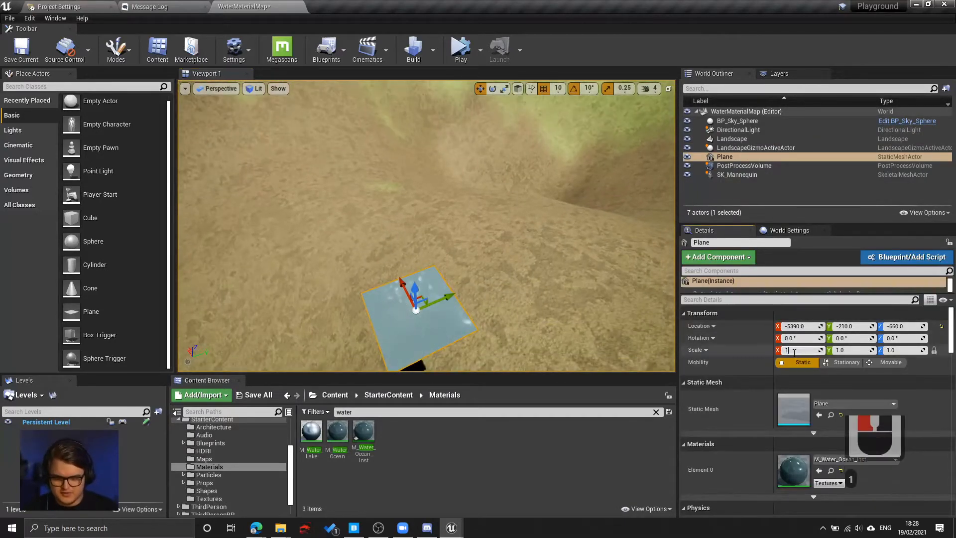
text(50)
key(Tab)
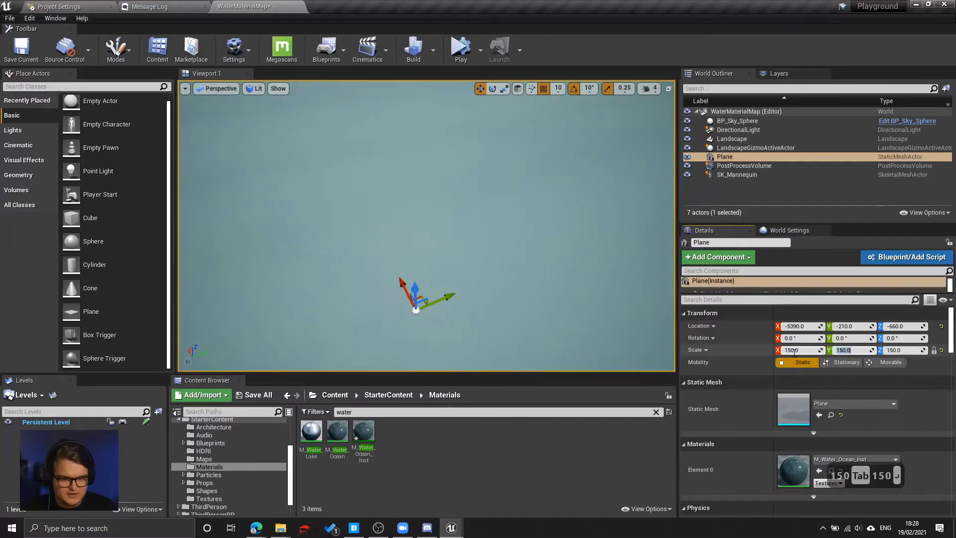
scroll(516, 254, down, 20)
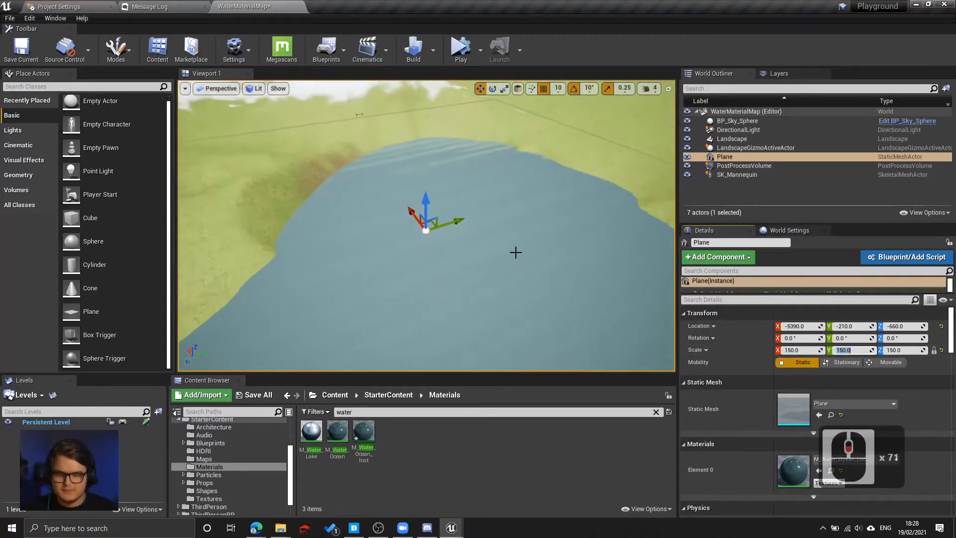
mouse_move(472, 267)
right_down()
mouse_move(448, 270)
mouse_move(476, 279)
mouse_move(471, 267)
right_up()
Duplicate the M_Water_Ocean material in the Starter Content Materials folder.
double_click(364, 437)
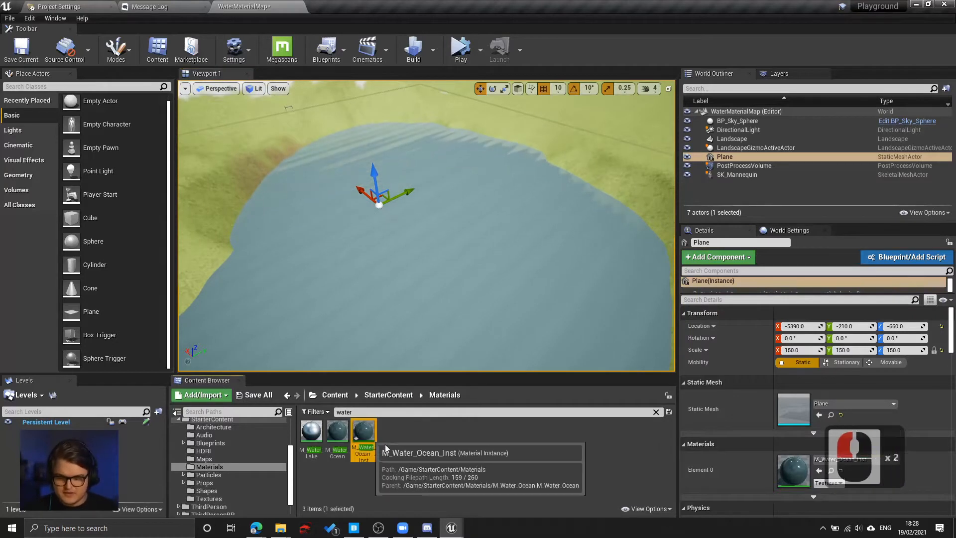
click(331, 432)
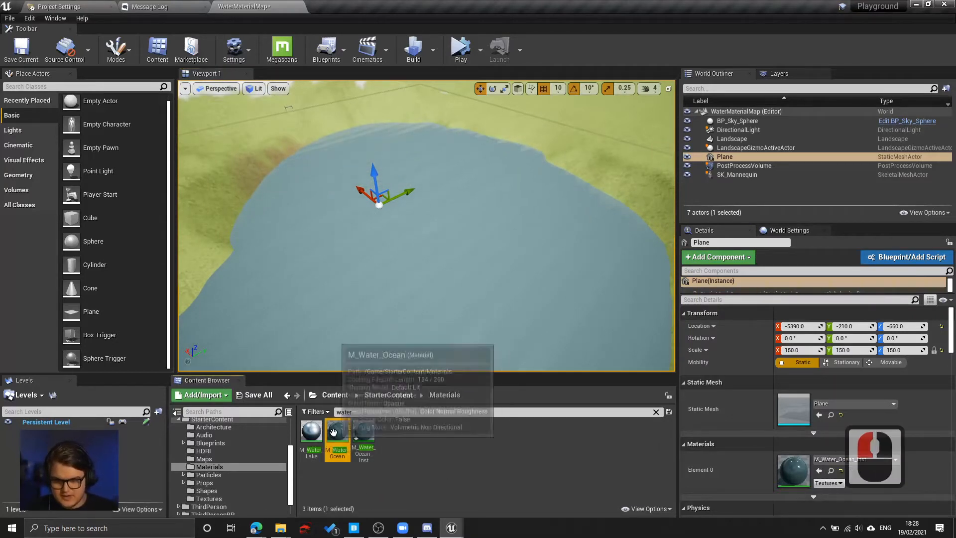
click(335, 433)
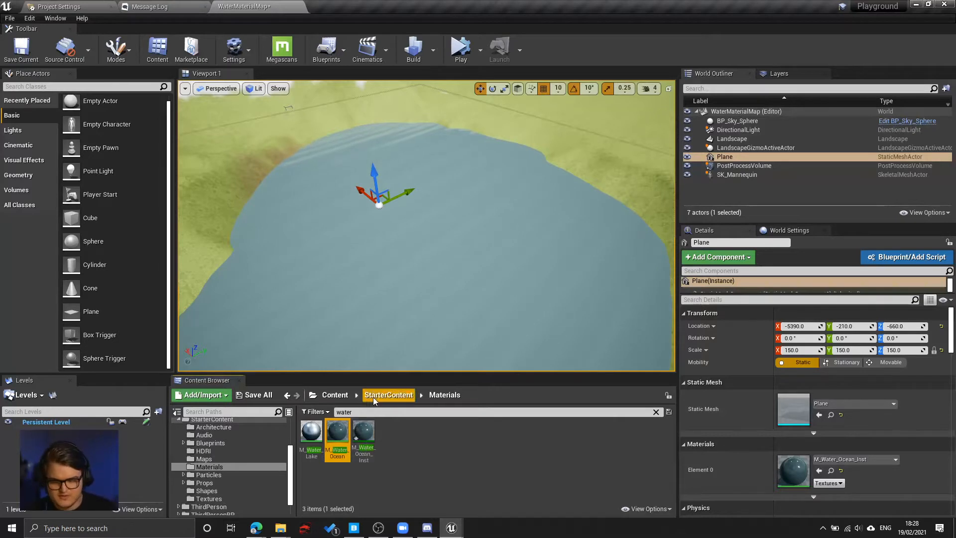
right_click(339, 433)
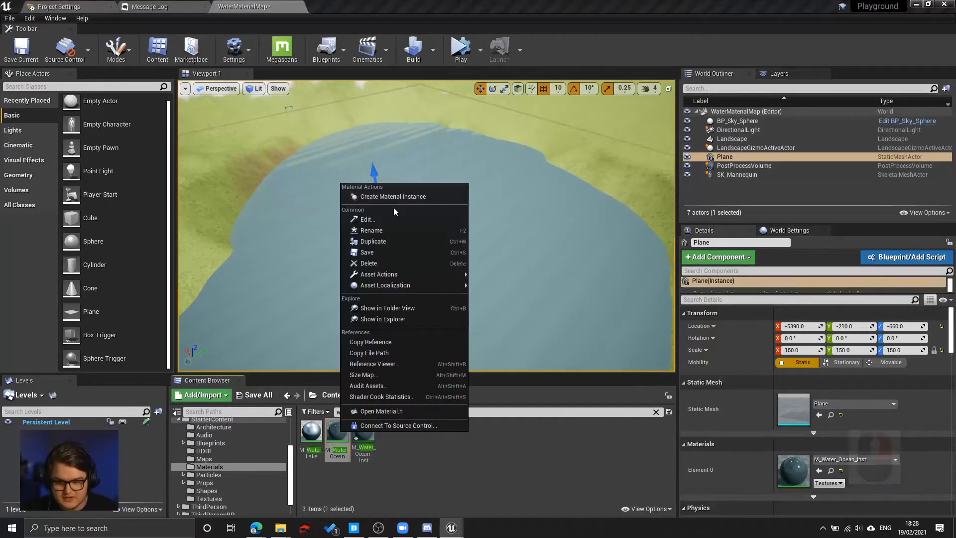
click(390, 243)
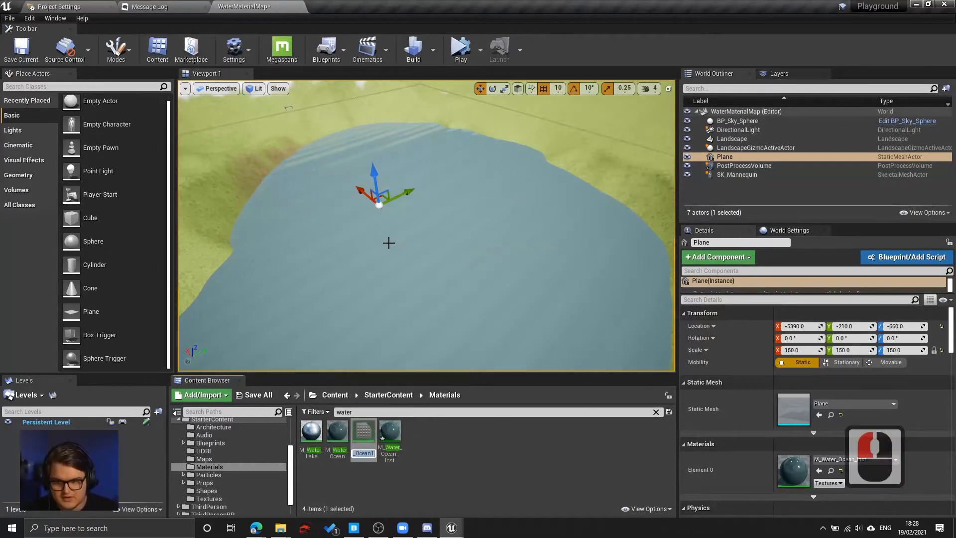
Rename the duplicated ocean material as M_Water_CustomOcean.
click(363, 431)
key(F2)
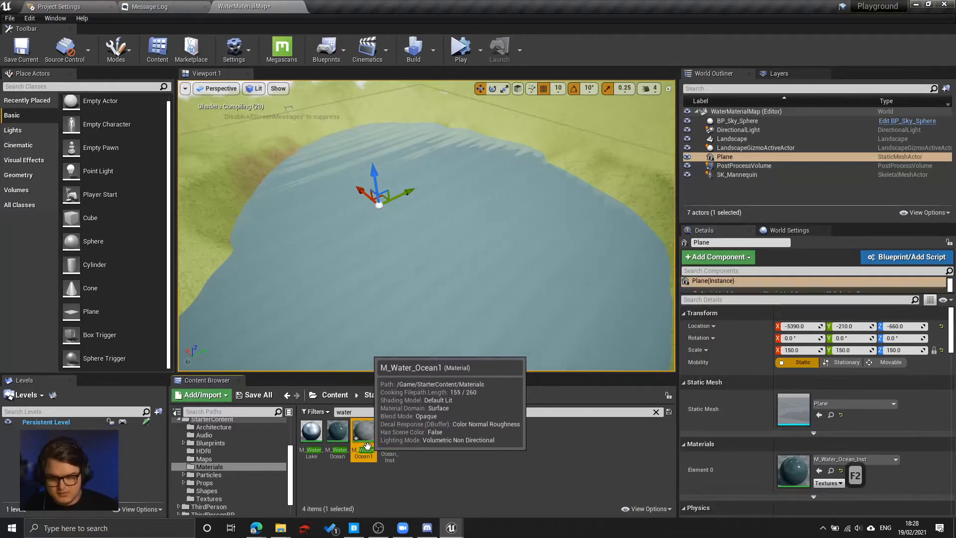
key(BackSpace)
key(BackSpace)
key(BackSpace)
key(BackSpace)
key(BackSpace)
key(BackSpace)
key(BackSpace)
key(BackSpace)
key(BackSpace)
key(BackSpace)
key(BackSpace)
key(BackSpace)
text(Water)
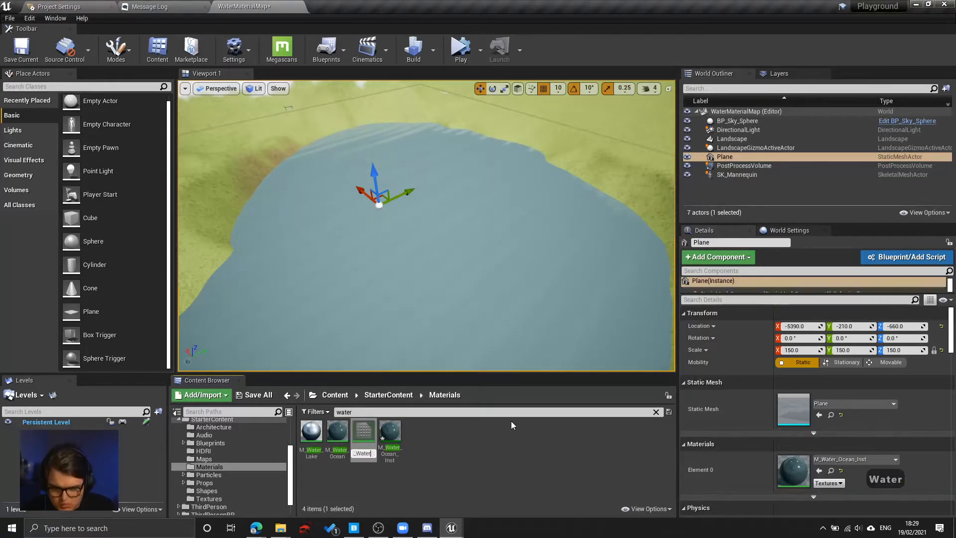
text(_Custom)
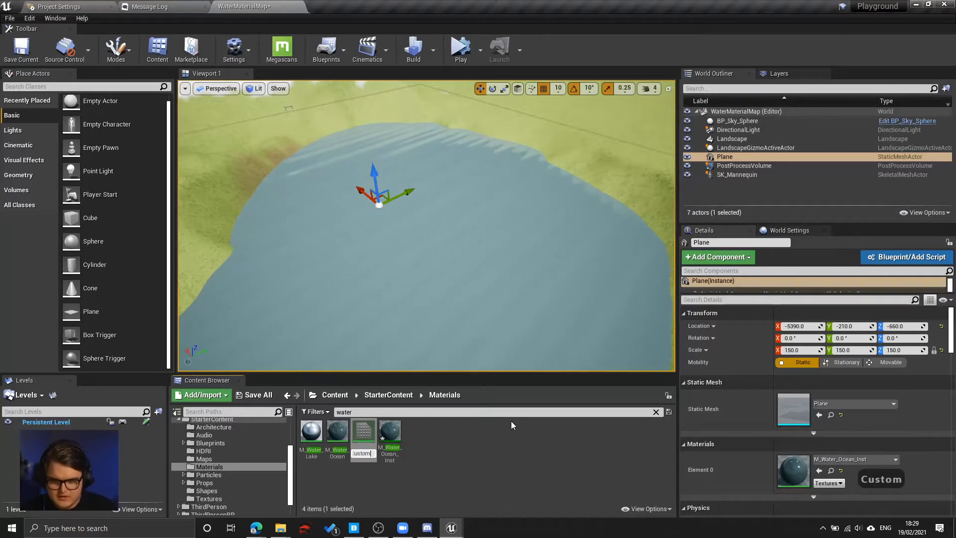
text(Ocean)
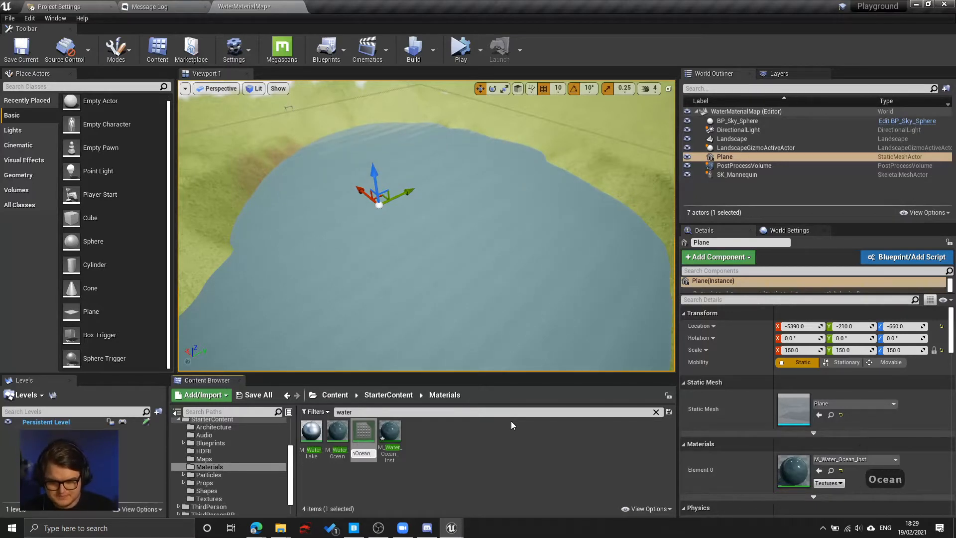
key(Return)
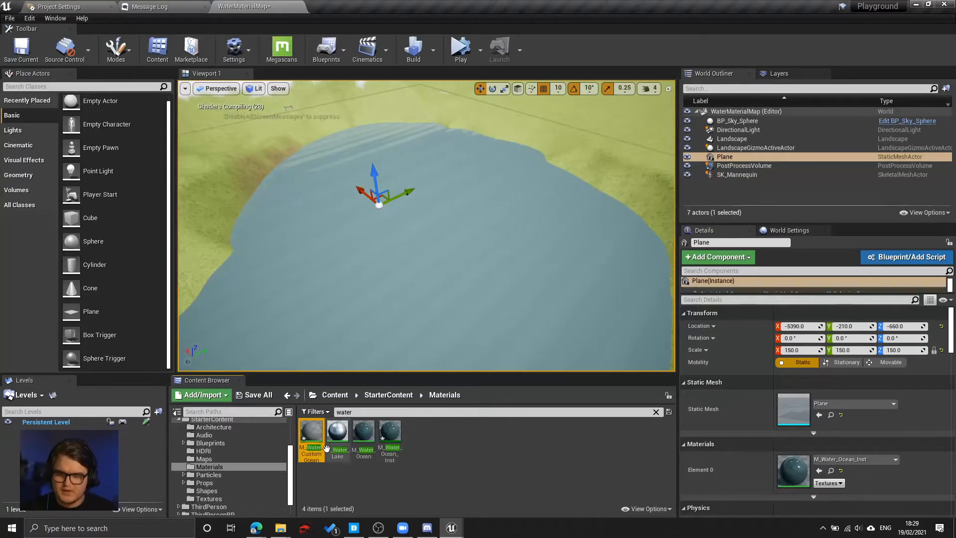
Force-delete the M_Water_Ocean_Inst material instance.
double_click(390, 433)
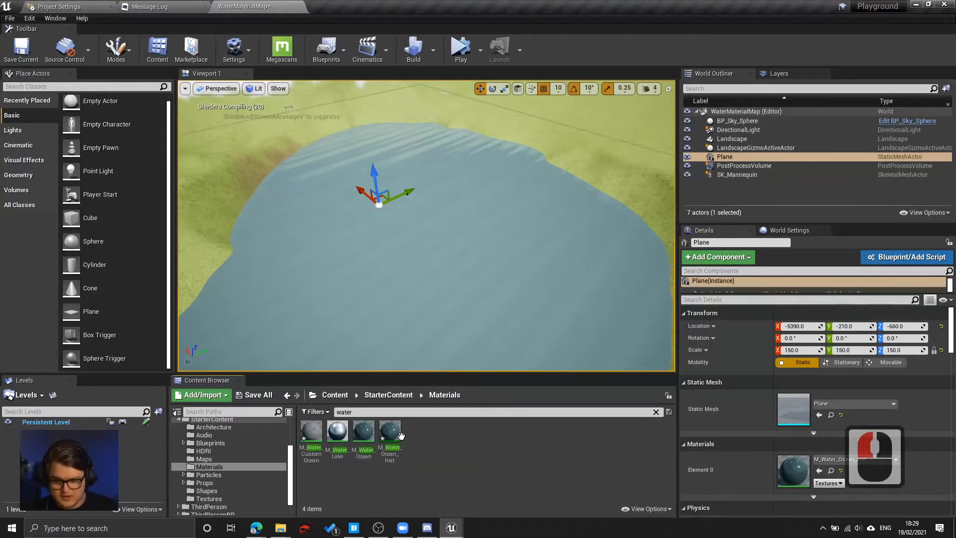
key(Delete)
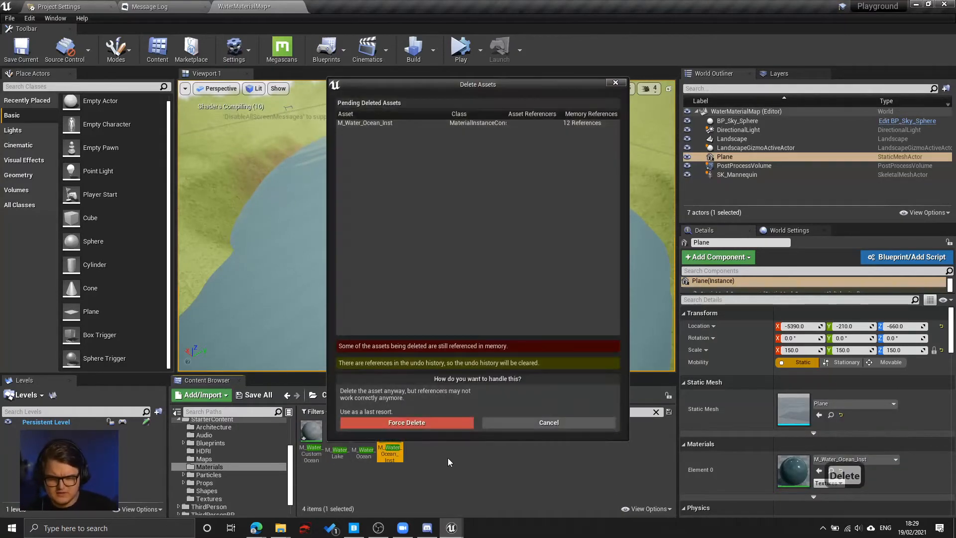
click(455, 423)
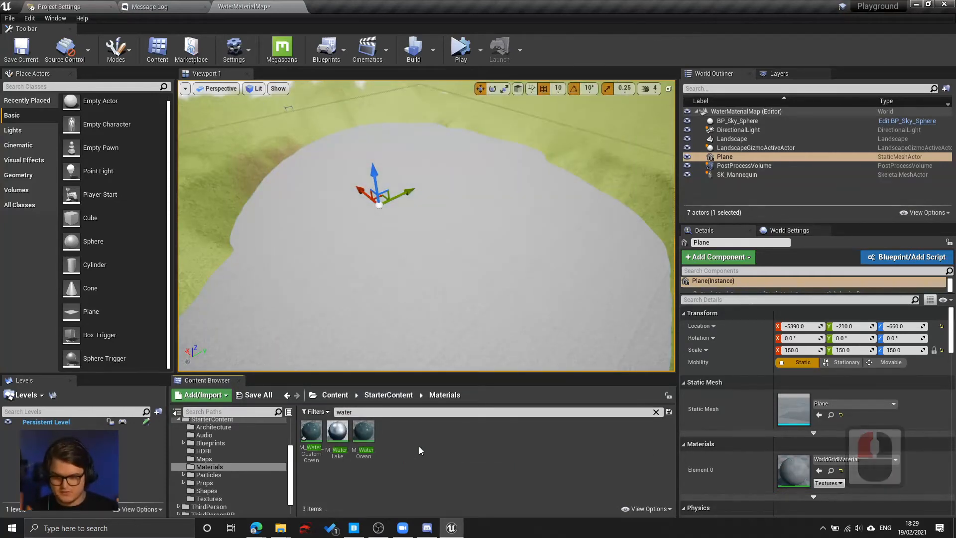
Move M_Water_CustomOcean from the Starter Content folder into the project's main Materials folder.
click(311, 433)
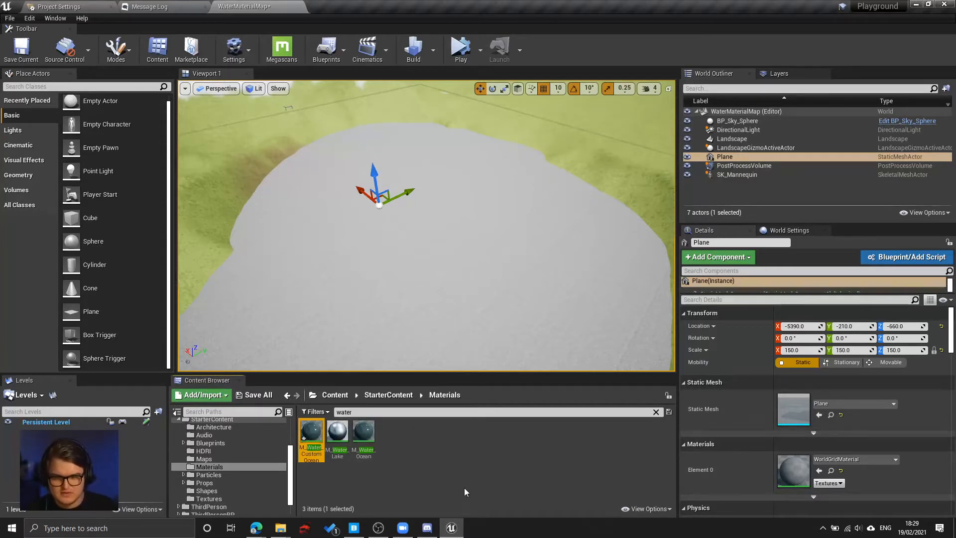
scroll(233, 469, up, 4)
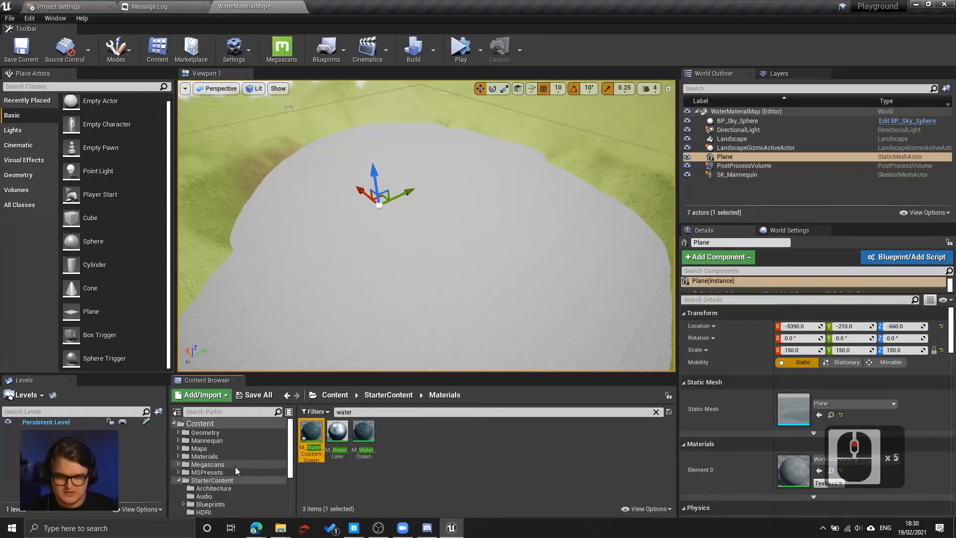
click(178, 480)
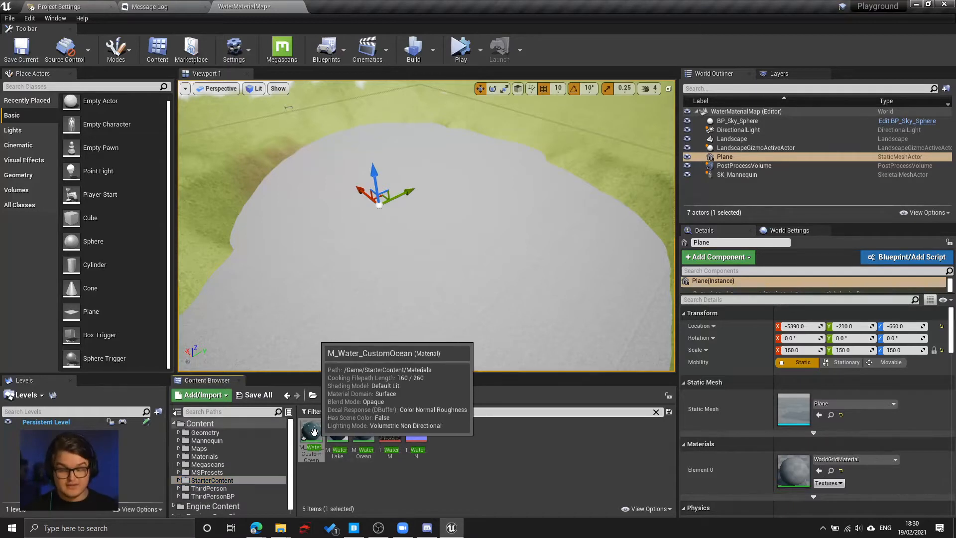
drag(312, 433, 220, 457)
click(241, 470)
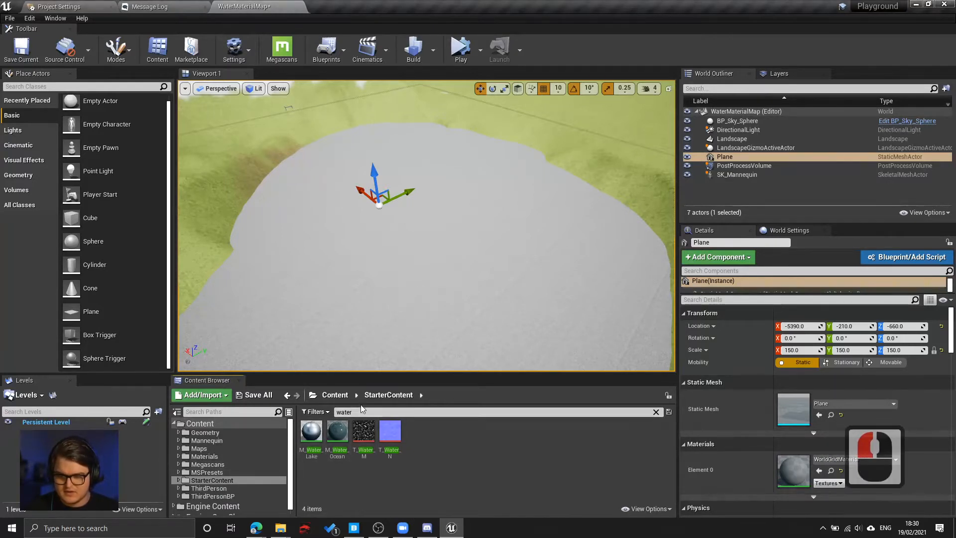
Clear the water asset search and apply M_Water_CustomOcean from the project's main Materials folder to the large water plane.
double_click(341, 412)
key(BackSpace)
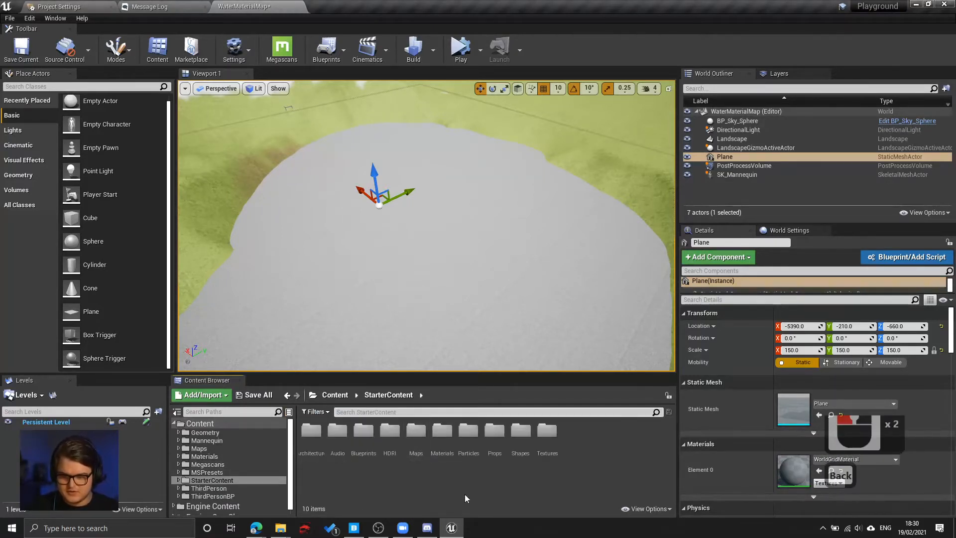
double_click(213, 458)
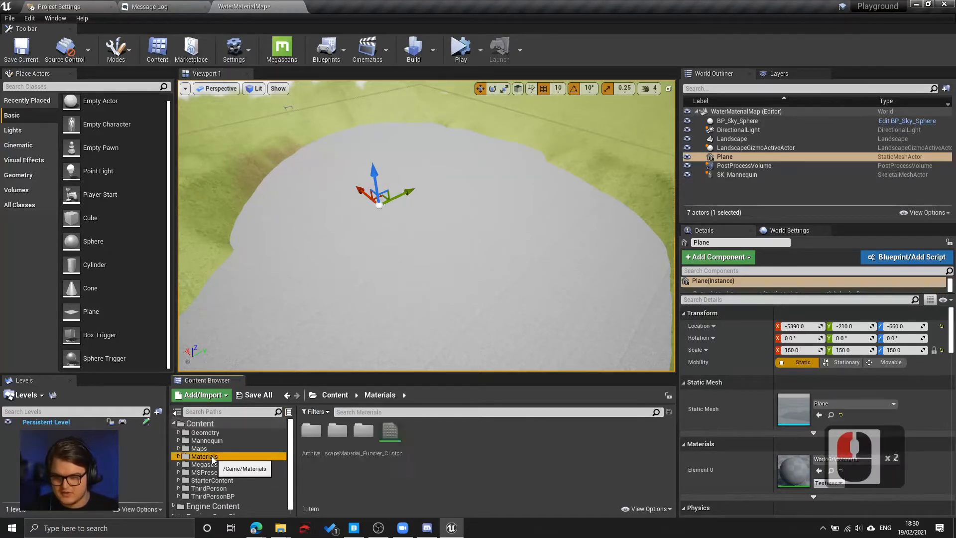
click(390, 432)
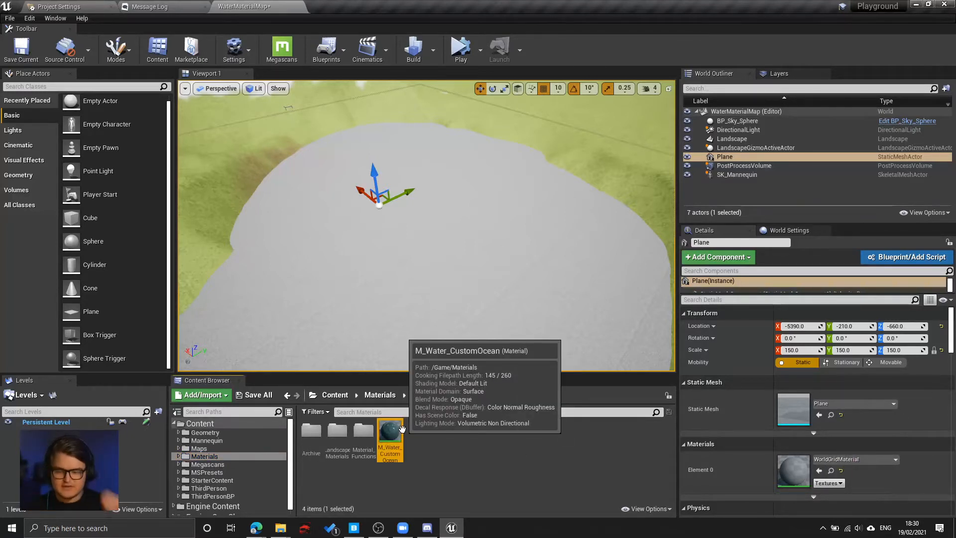
drag(395, 430, 448, 254)
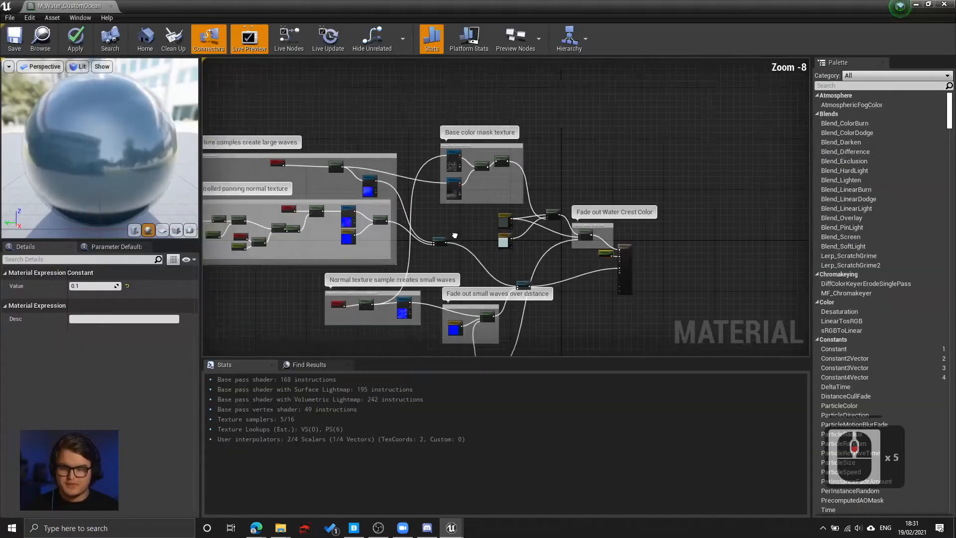
Examine the M_Water_CustomOcean graph, including the roughness constant, the water crest color fade and the nodes fading small waves over distance.
right_drag(490, 306, 529, 168)
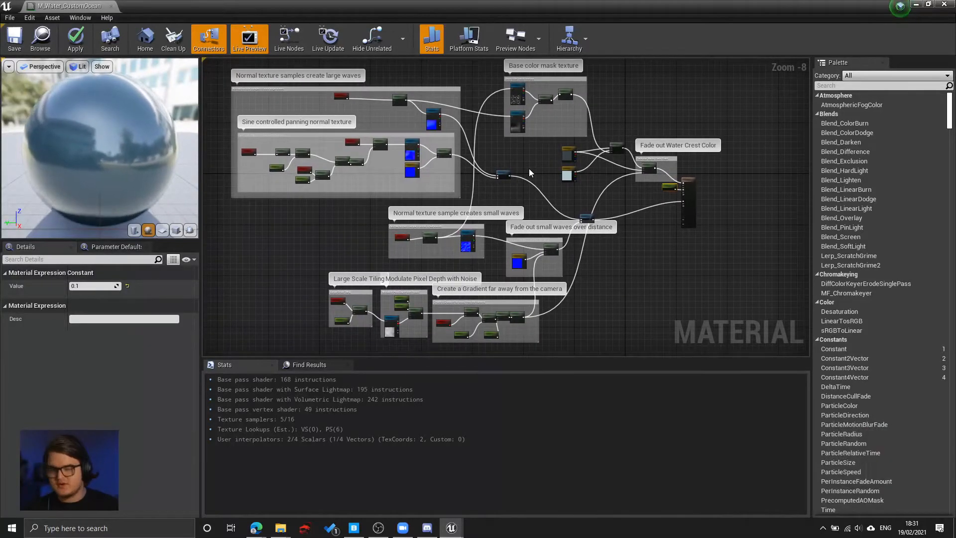
scroll(558, 166, up, 6)
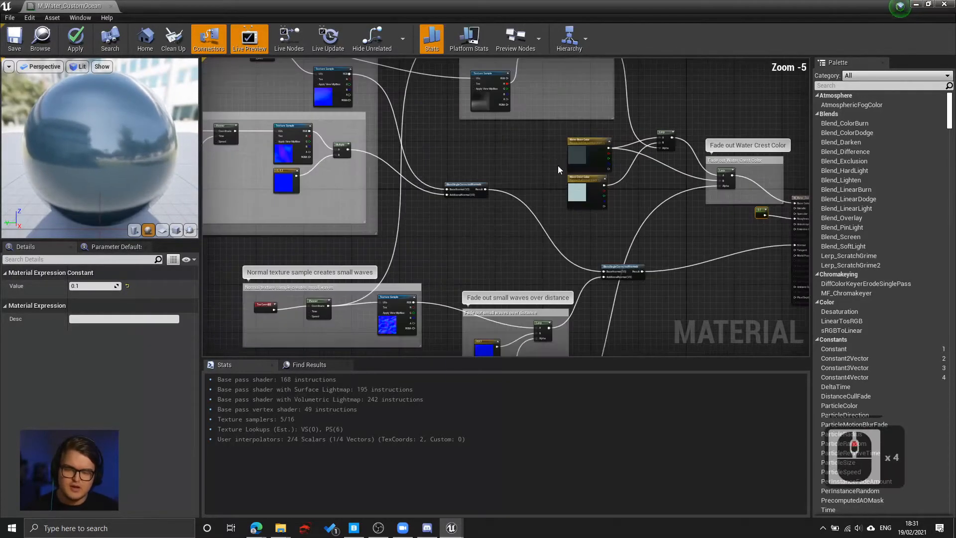
right_drag(536, 220, 424, 183)
click(524, 193)
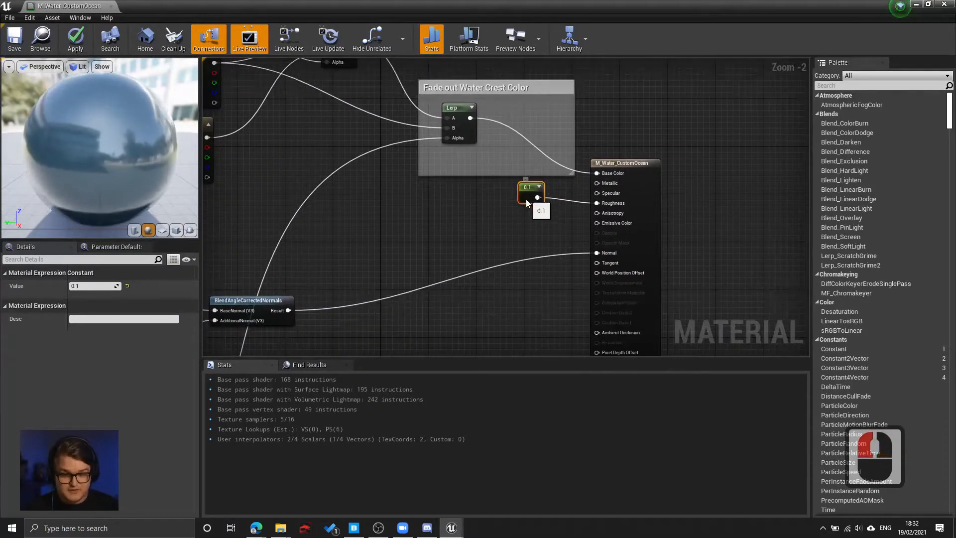
right_drag(500, 204, 575, 254)
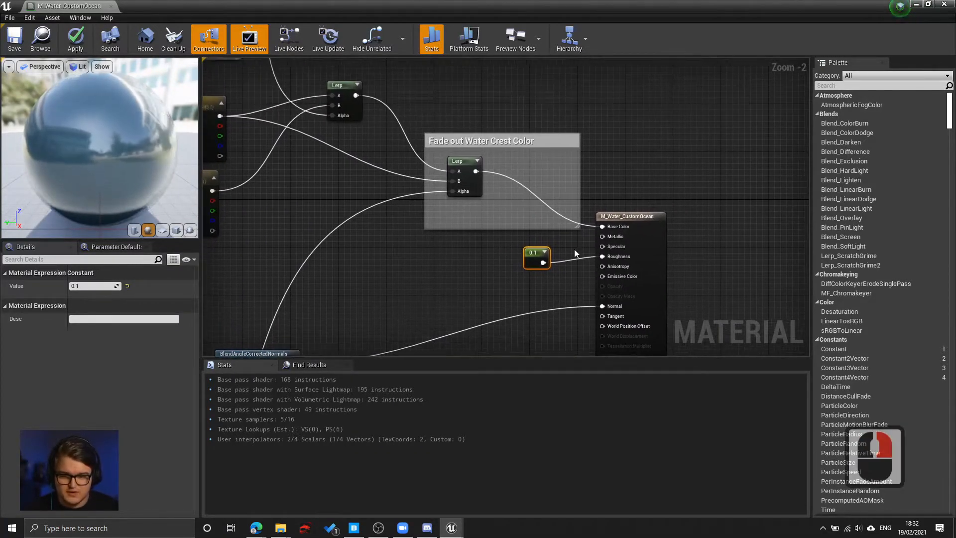
click(650, 226)
right_drag(498, 249, 623, 59)
click(631, 127)
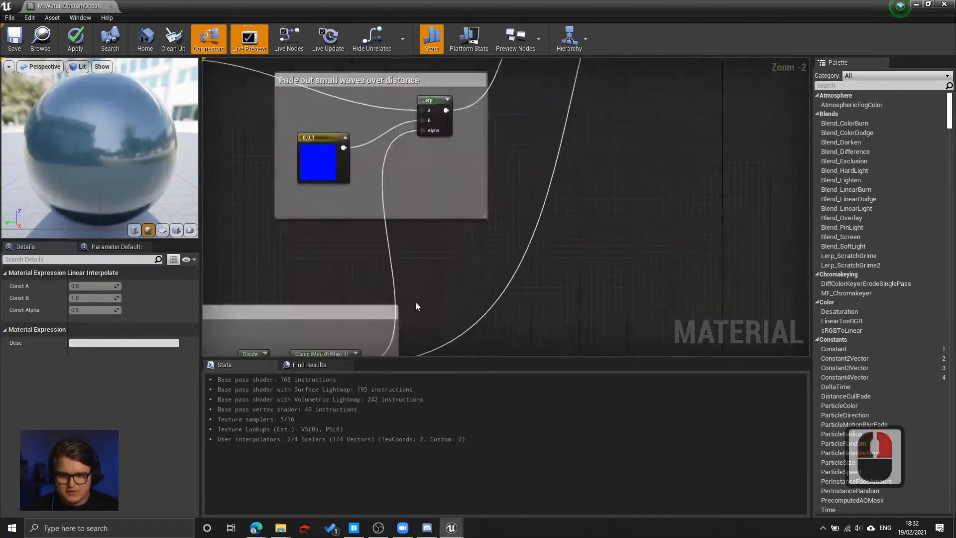
right_drag(416, 305, 504, 187)
click(430, 241)
right_drag(572, 143, 581, 304)
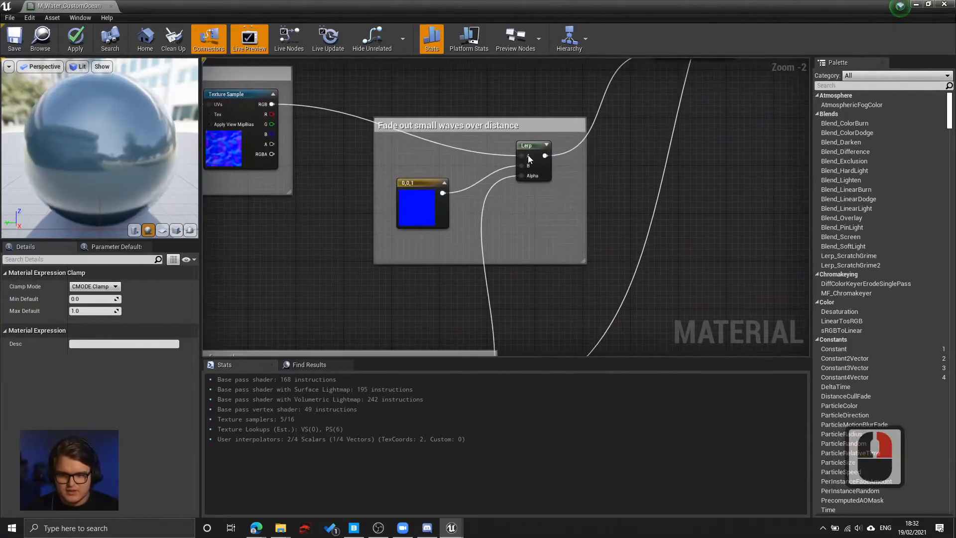
Examine the base color mask textures and the Panner speeds of the large, sine-controlled and small wave groups.
click(533, 146)
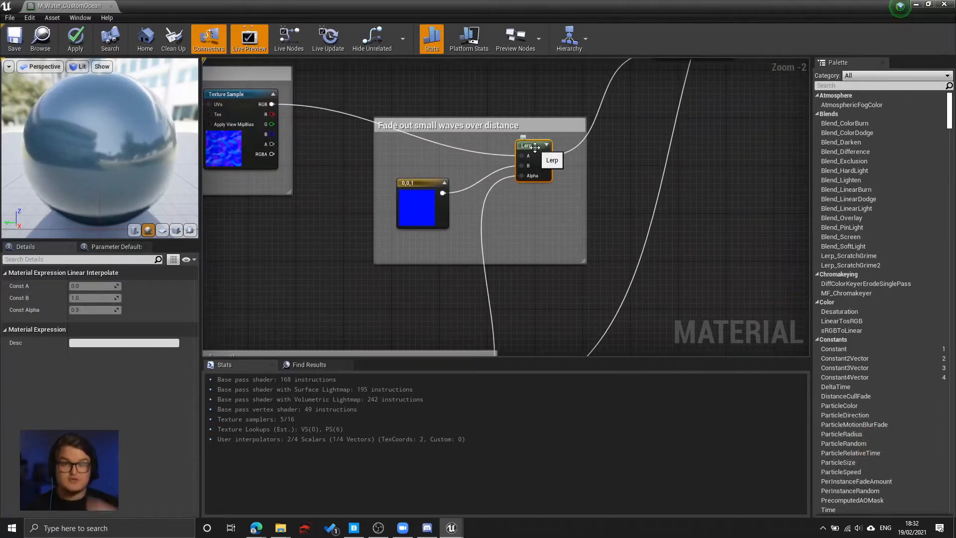
right_drag(619, 134, 520, 355)
right_drag(423, 150, 550, 184)
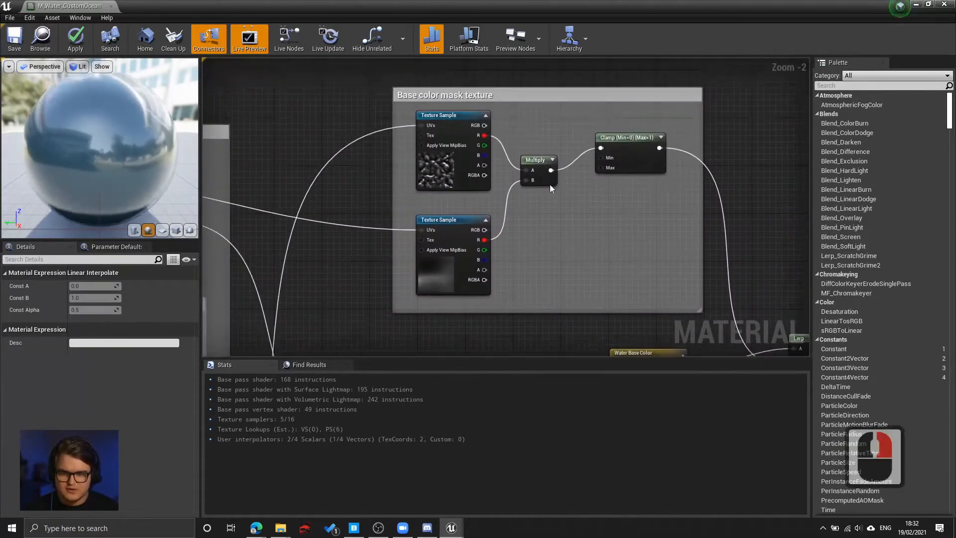
click(457, 185)
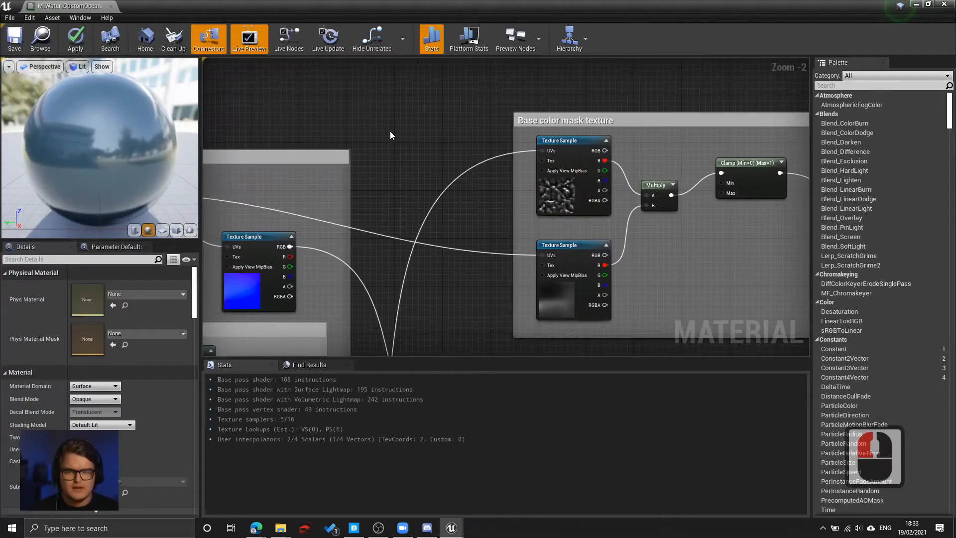
right_drag(390, 135, 793, 114)
click(518, 186)
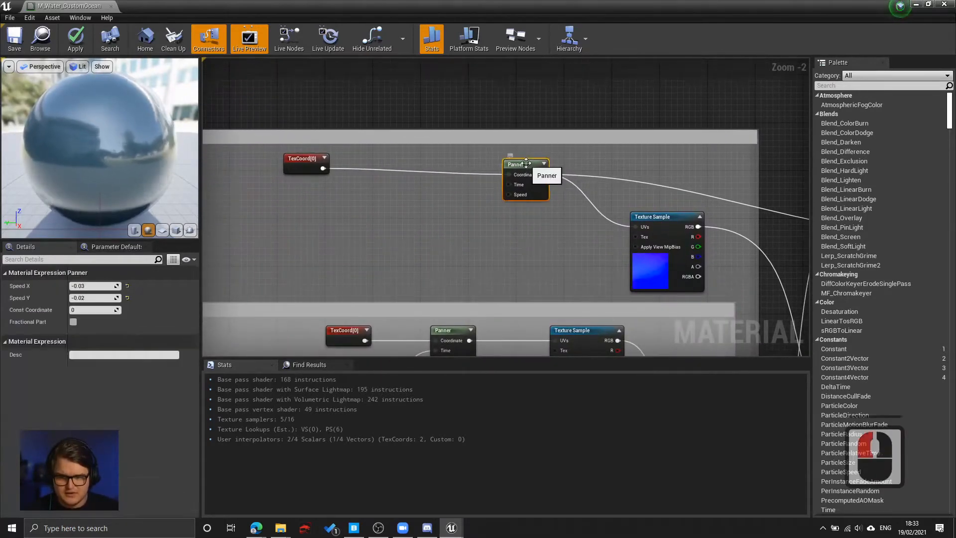
right_drag(445, 290, 435, 195)
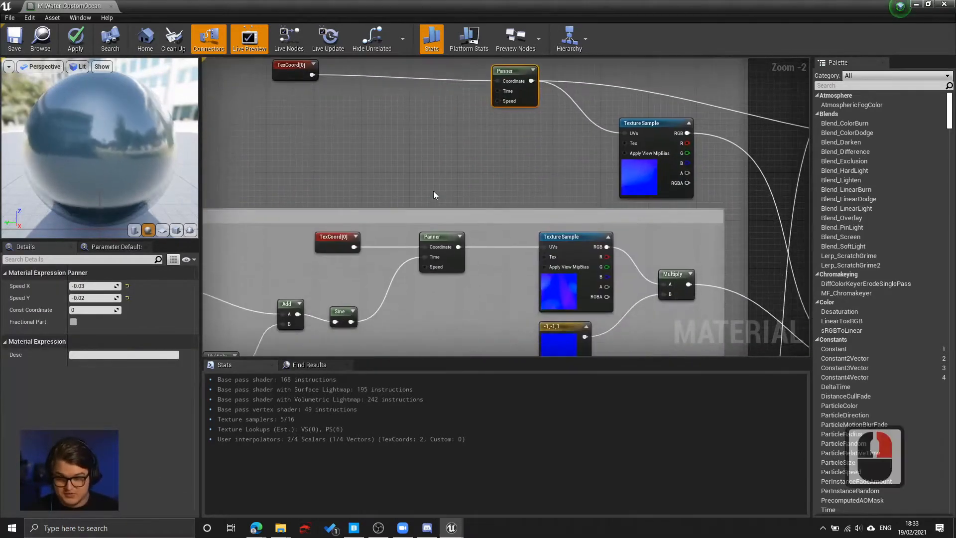
click(438, 238)
right_drag(524, 310, 503, 172)
scroll(503, 173, down, 3)
right_drag(619, 300, 567, 219)
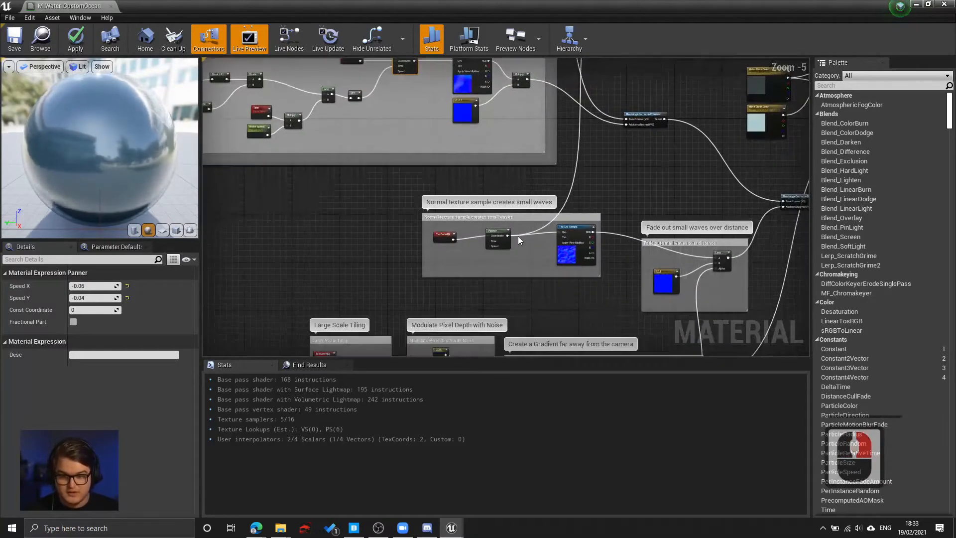
click(500, 235)
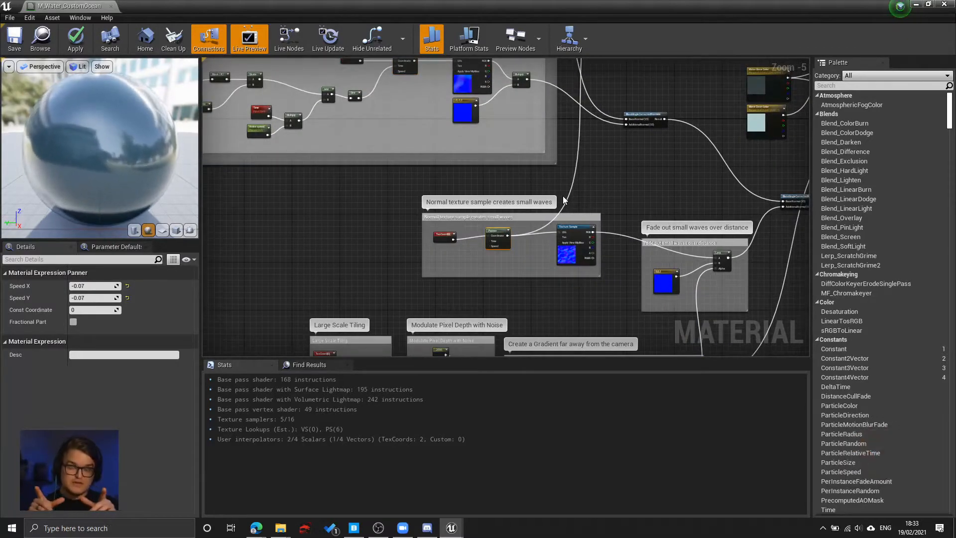
right_drag(658, 172, 583, 348)
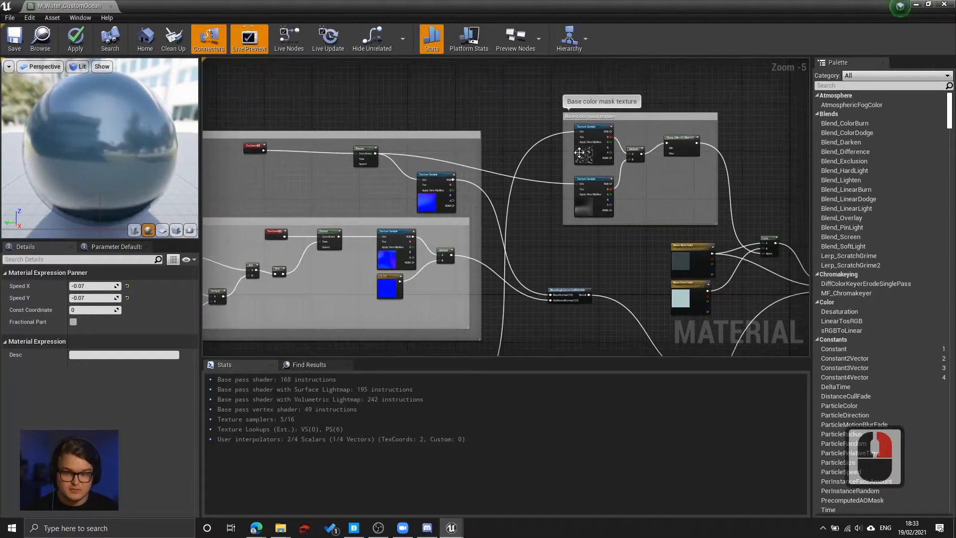
click(592, 152)
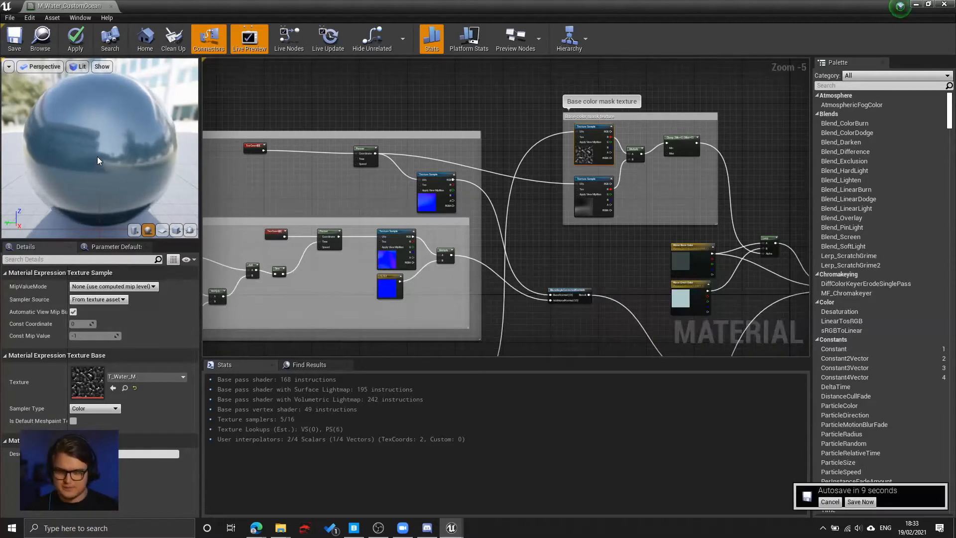
Examine the TexCoord tiling of the large and sine-controlled wave groups and how the small wave nodes connect.
scroll(454, 237, down, 4)
scroll(527, 244, up, 3)
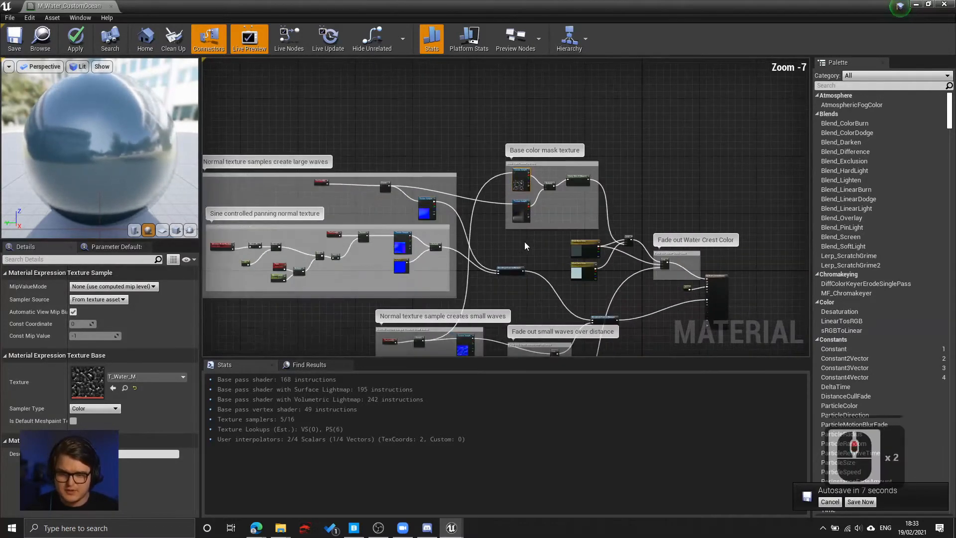
right_drag(525, 241, 609, 318)
scroll(479, 274, up, 6)
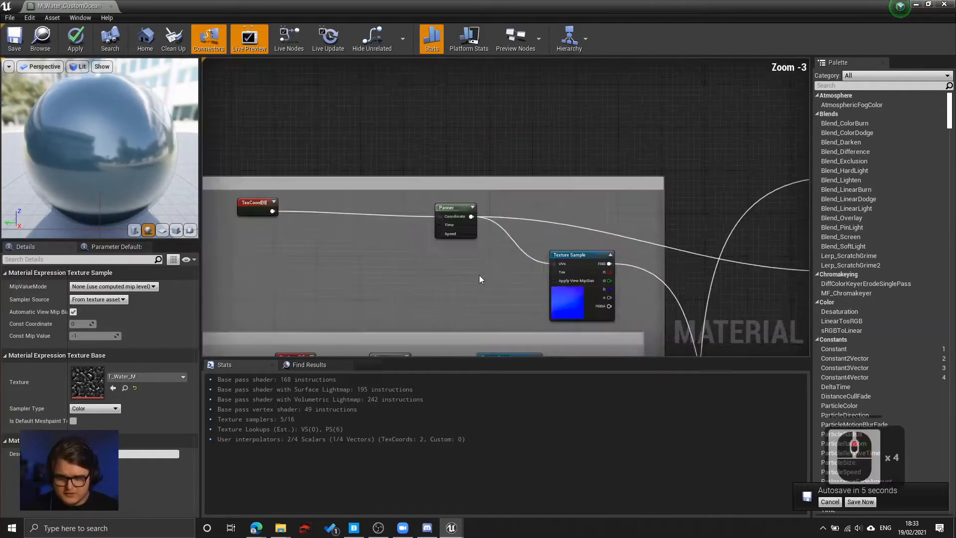
right_drag(362, 184, 536, 178)
click(324, 162)
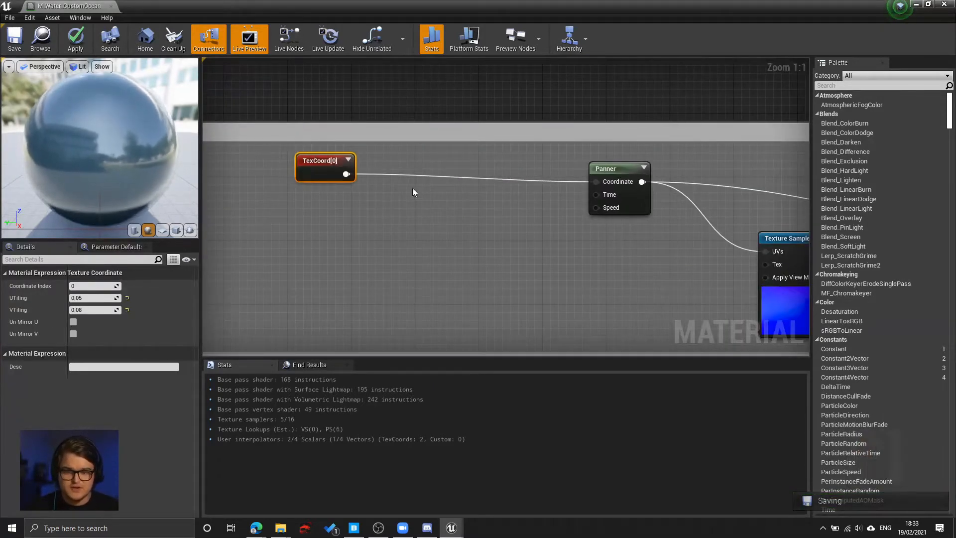
click(629, 174)
click(323, 173)
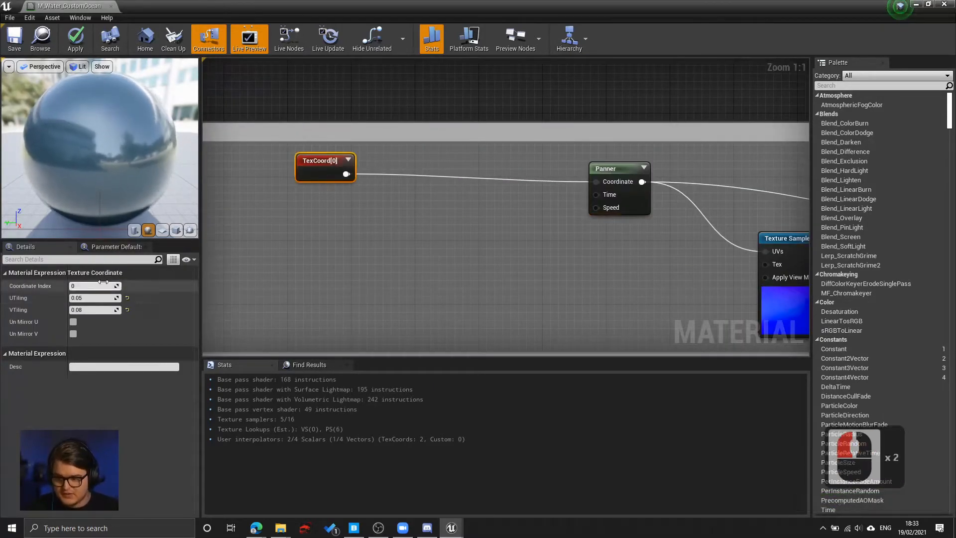
scroll(492, 240, down, 4)
click(429, 269)
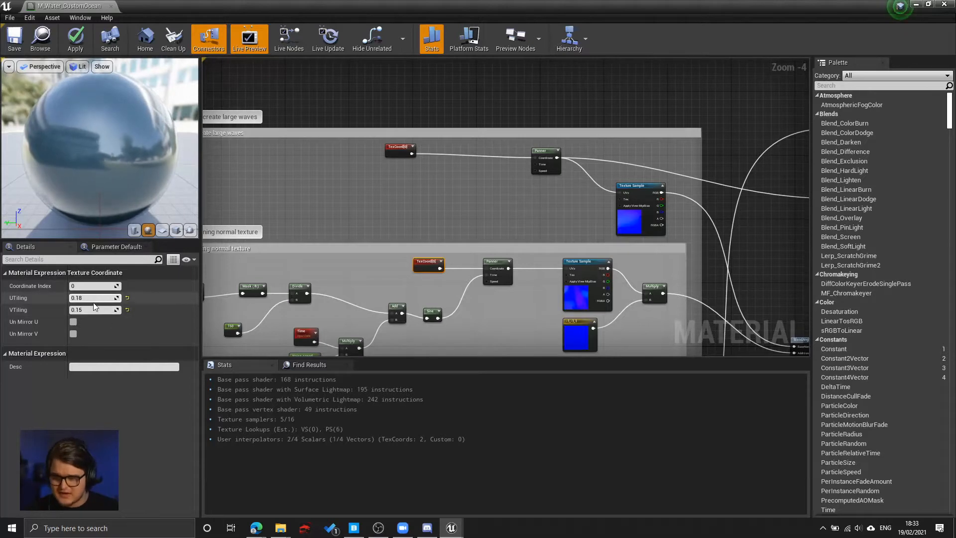
right_drag(505, 240, 366, 109)
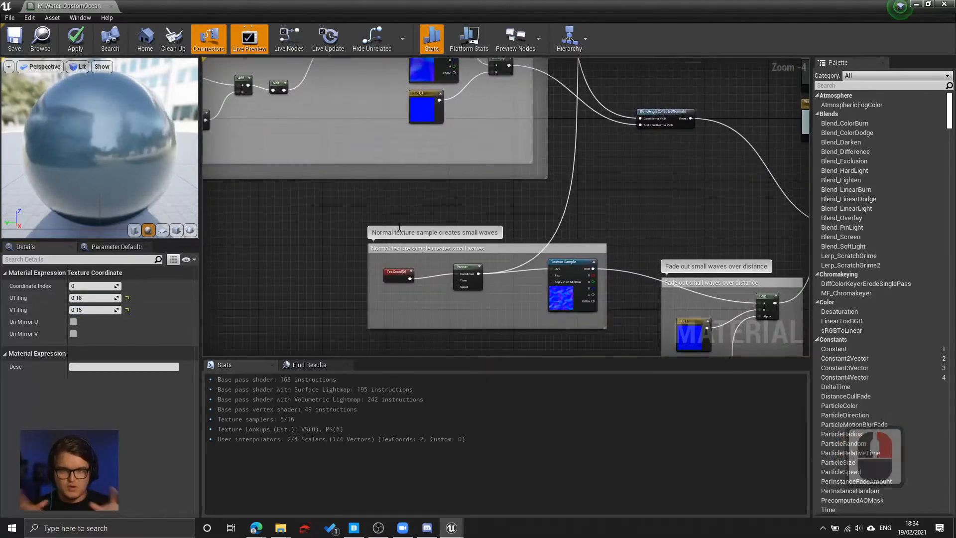
scroll(402, 216, up, 1)
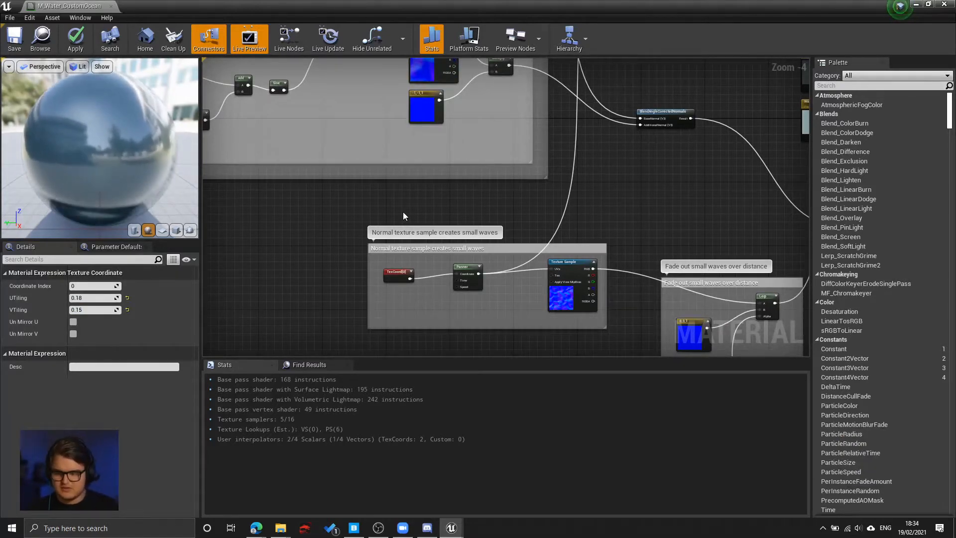
right_drag(404, 215, 463, 224)
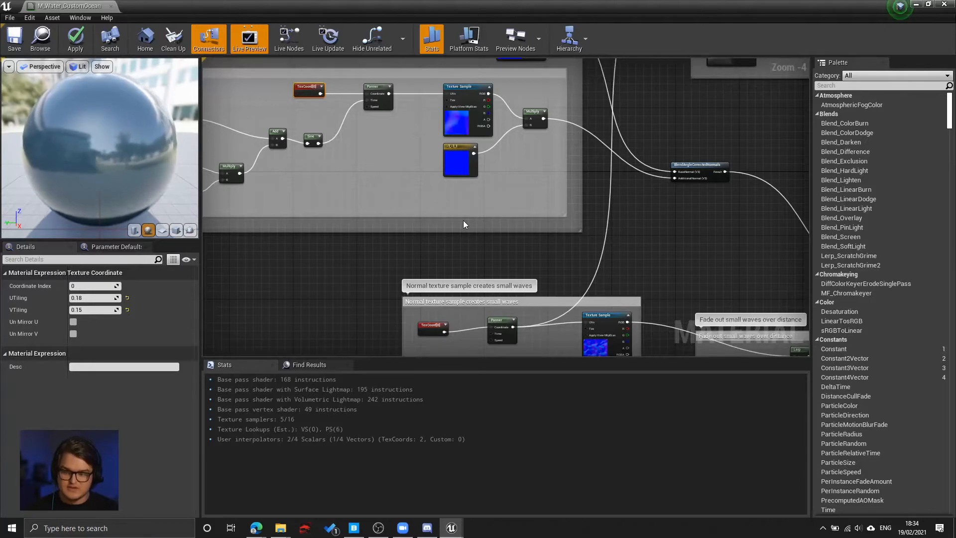
right_drag(370, 237, 412, 301)
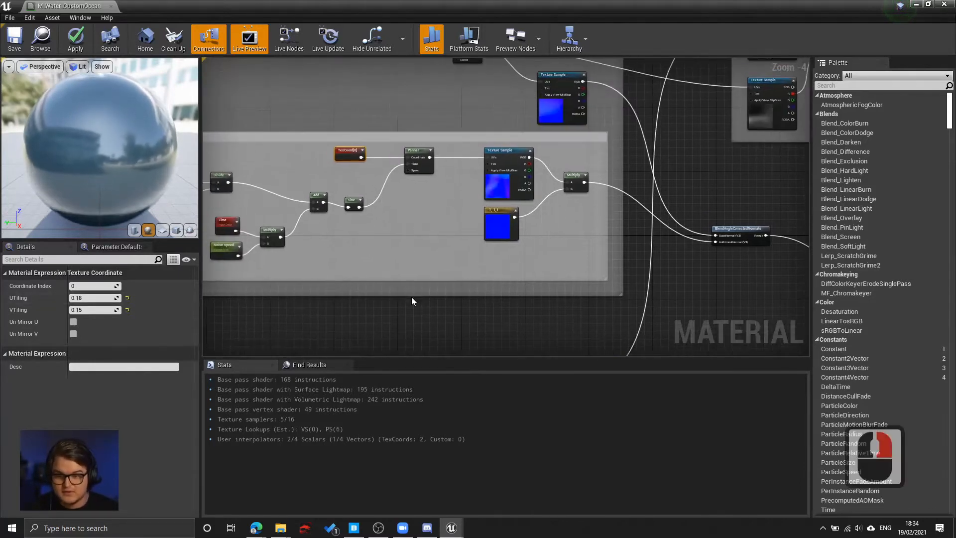
click(349, 143)
right_drag(367, 151, 423, 272)
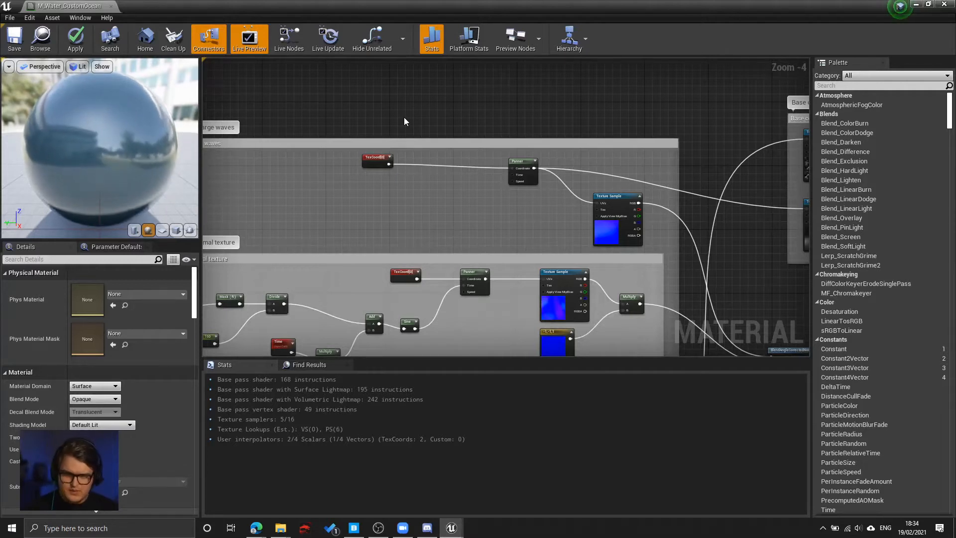
Add a Constant node in the empty graph area above the large waves group's TexCoord node.
right_drag(405, 119, 471, 131)
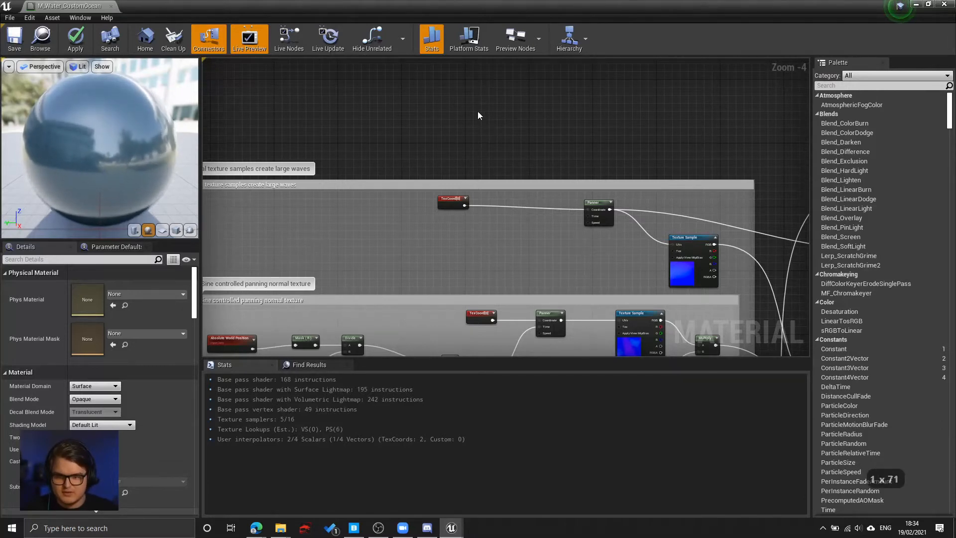
click(478, 112)
scroll(519, 134, up, 6)
drag(455, 156, 457, 180)
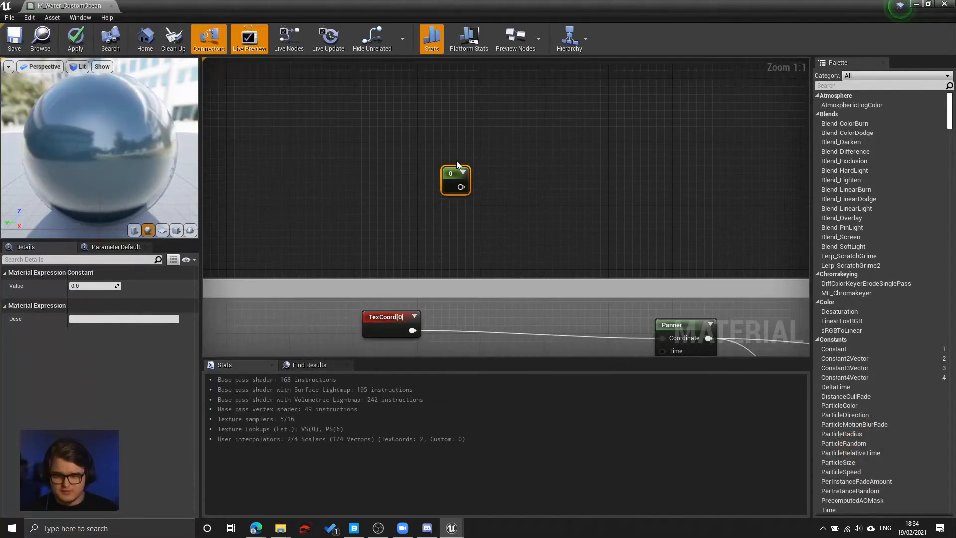
right_click(531, 140)
text(cons)
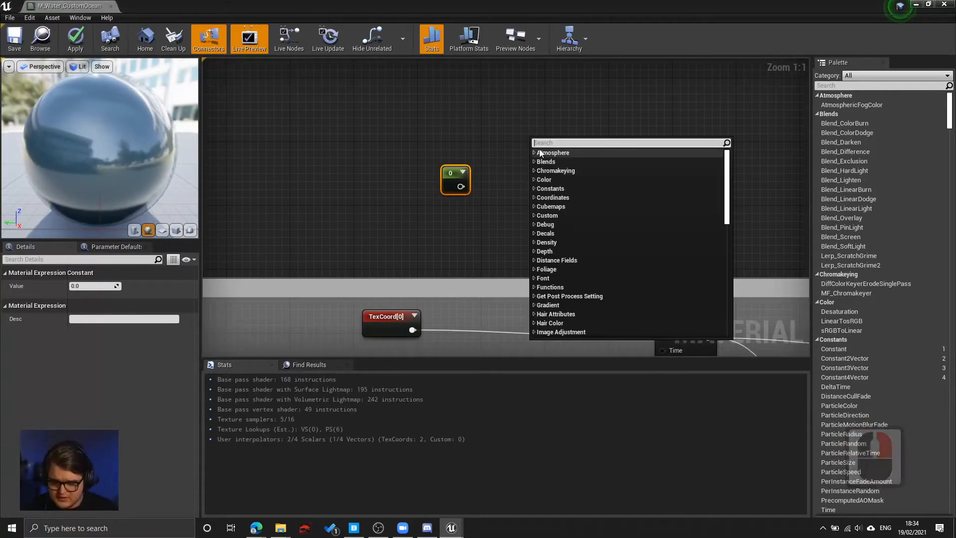
key(Return)
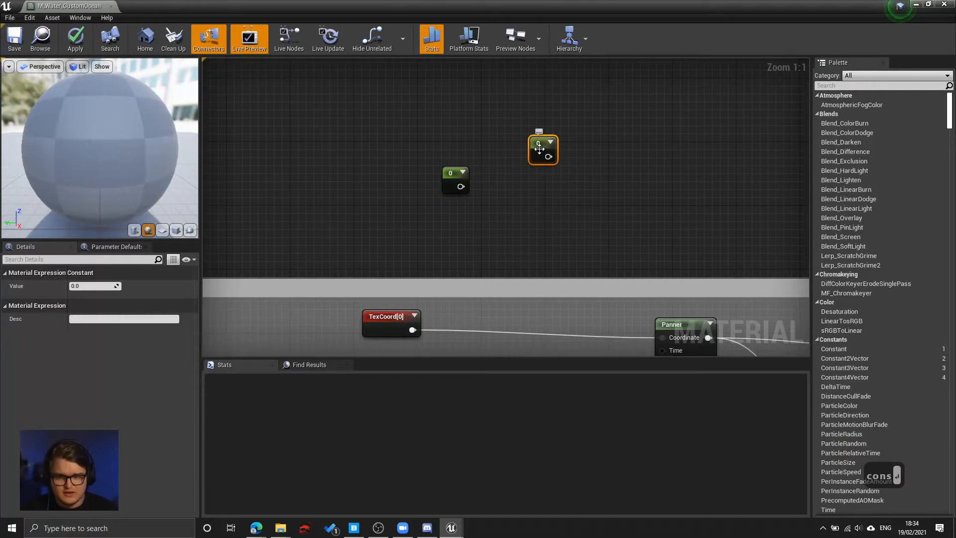
drag(542, 150, 454, 148)
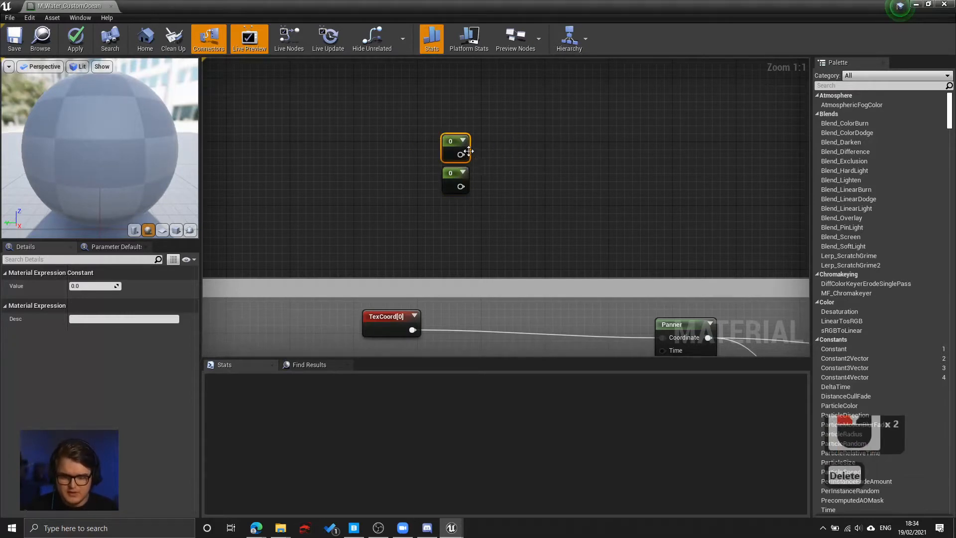
key(Delete)
Convert the Constant above the large waves group into a parameter and name it WaterTextureScale.
click(449, 175)
right_click(449, 176)
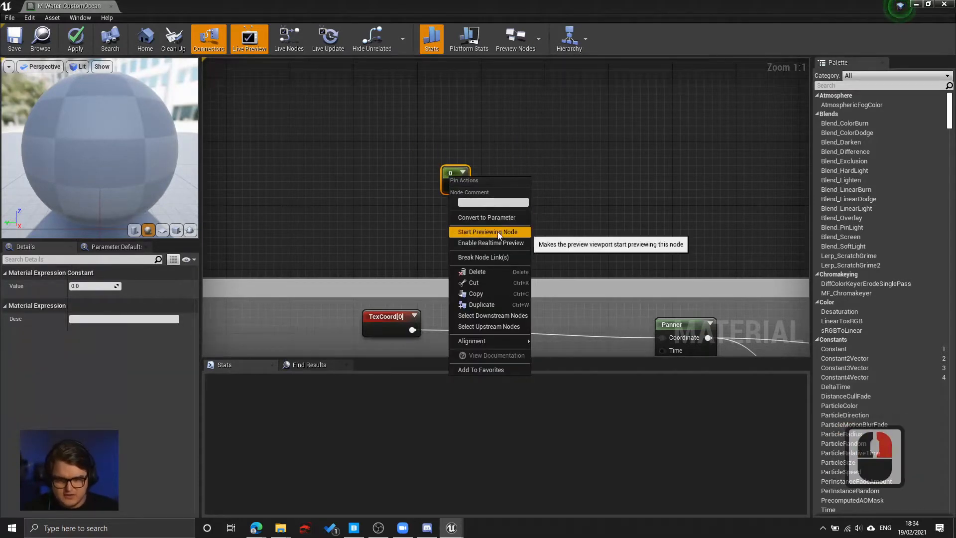
click(467, 218)
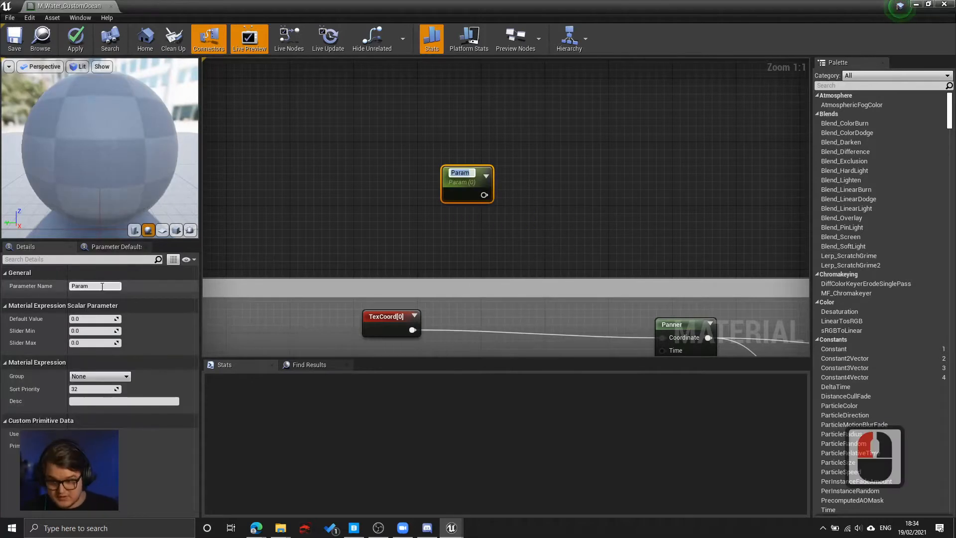
triple_click(85, 286)
drag(92, 285, 10, 280)
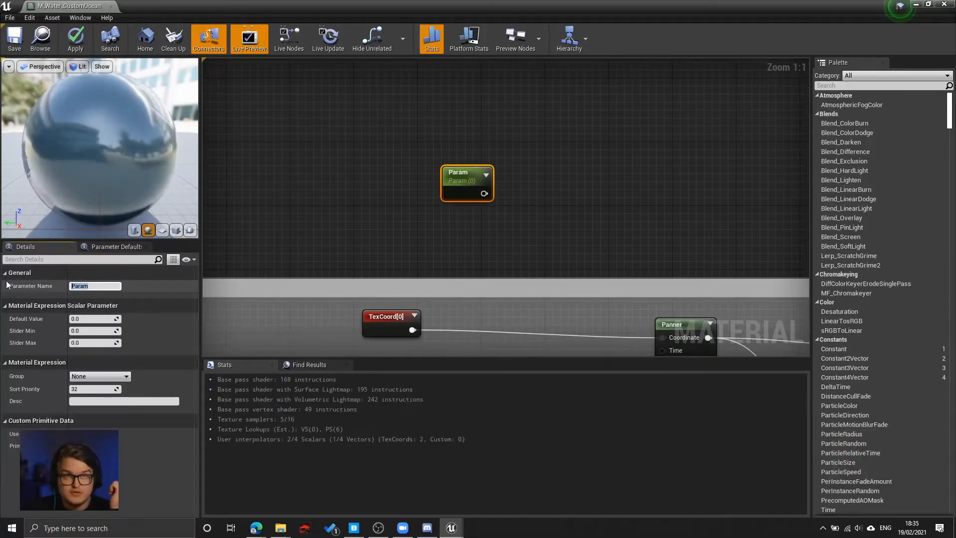
text(WaterW)
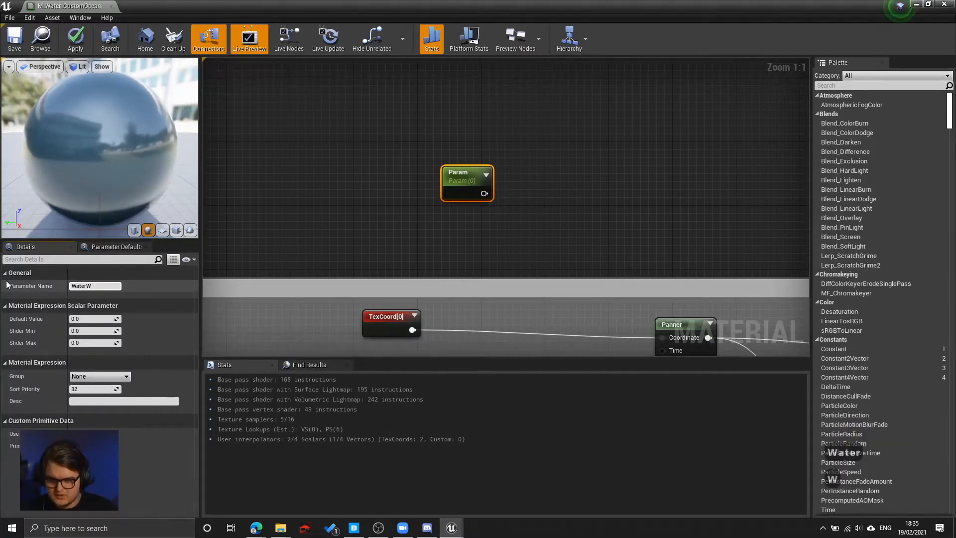
key(BackSpace)
text(Tex)
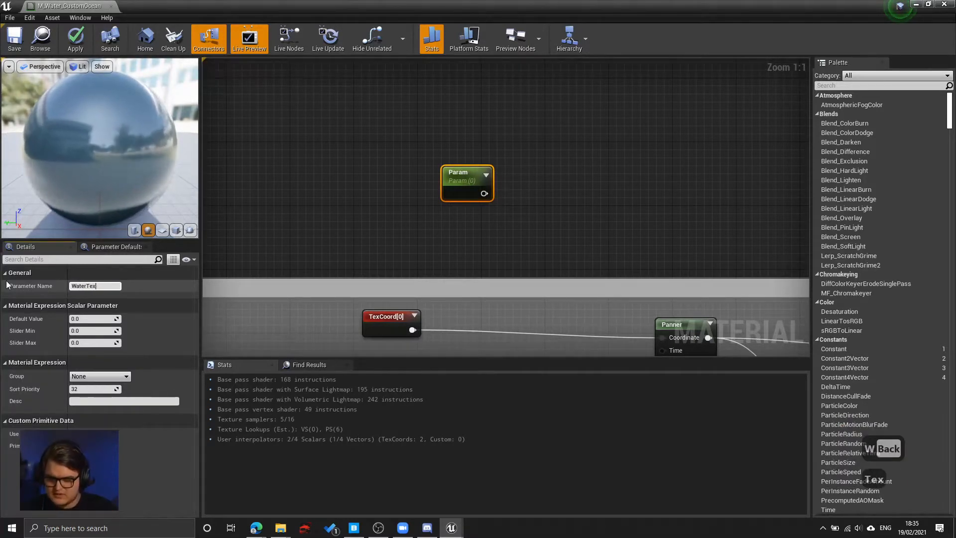
text(tureScale)
key(Return)
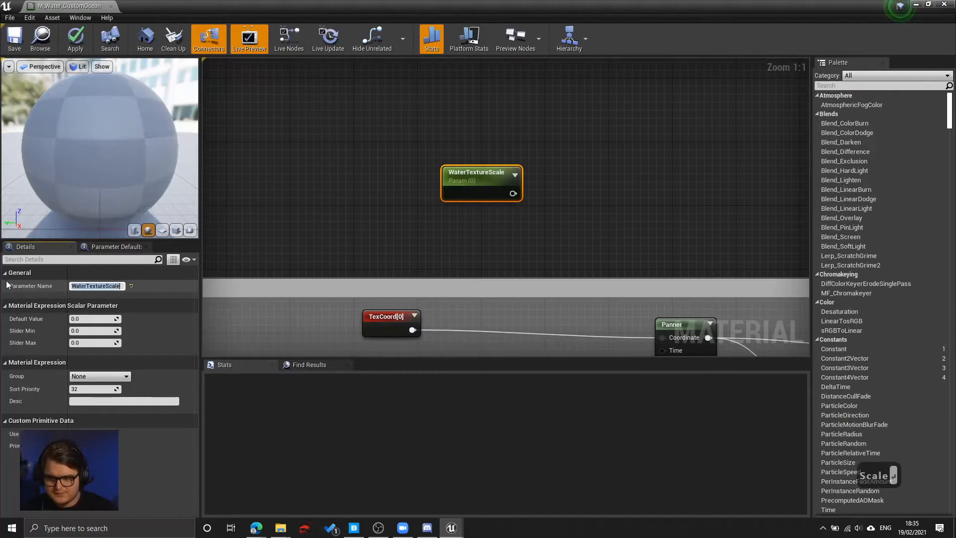
Set the WaterTextureScale default value to 1 and move its node slightly closer to the TexCoord node.
click(80, 320)
text(1)
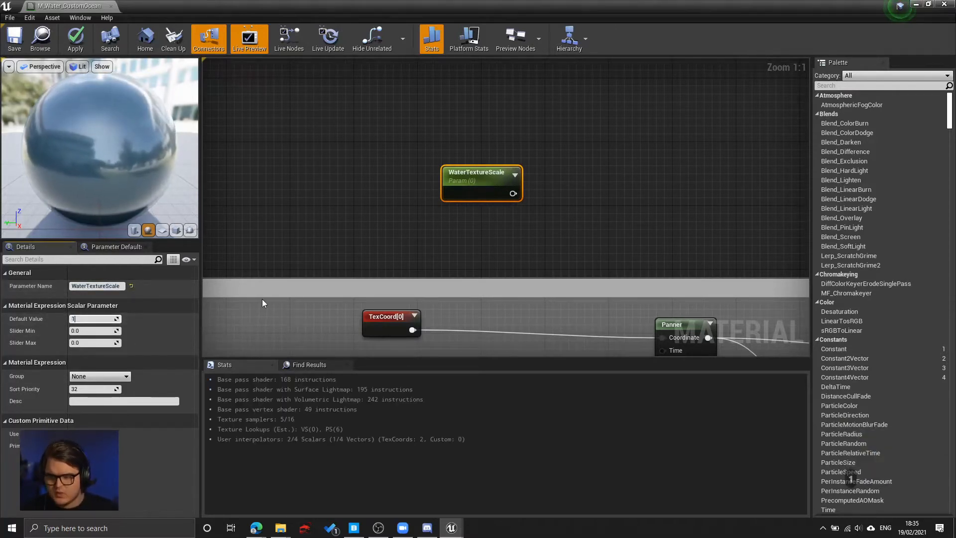
click(292, 253)
drag(470, 184, 452, 198)
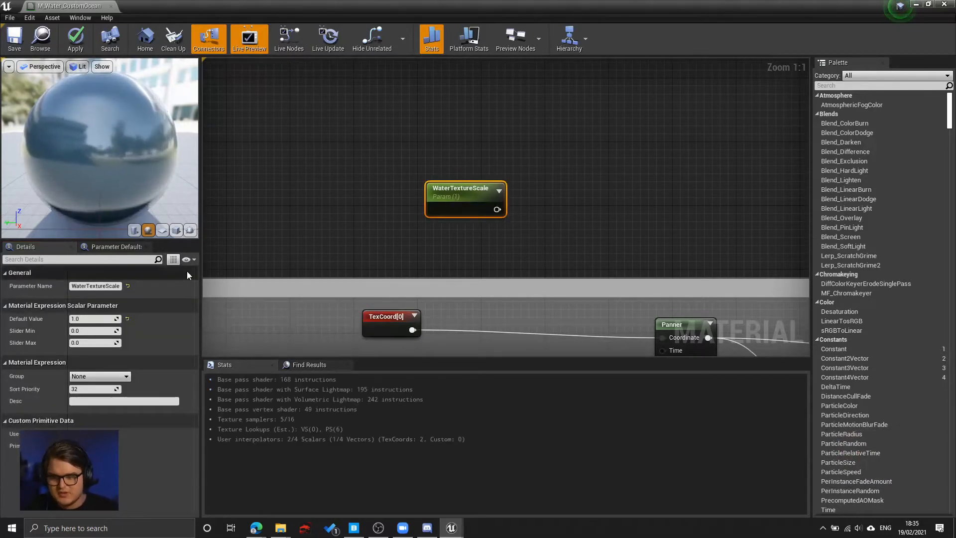
Limit the WaterTextureScale slider to a maximum of 1 and a minimum of 0.00001.
click(99, 343)
text(1)
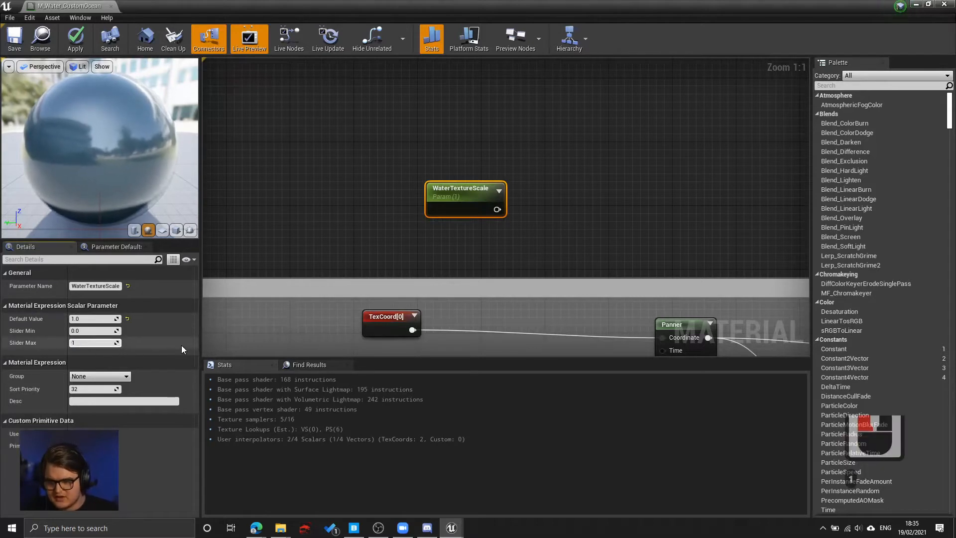
click(97, 332)
text(0.0)
key(Return)
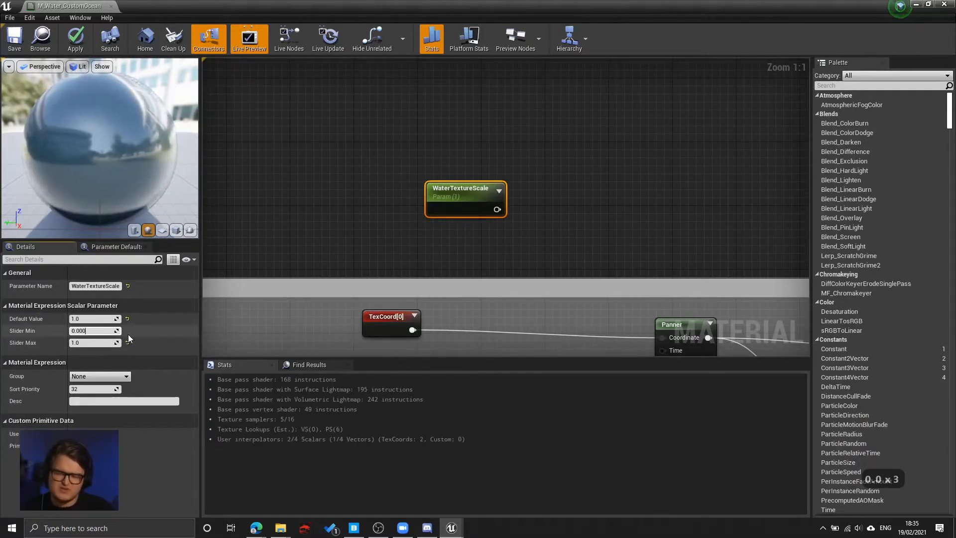
text(1)
key(Return)
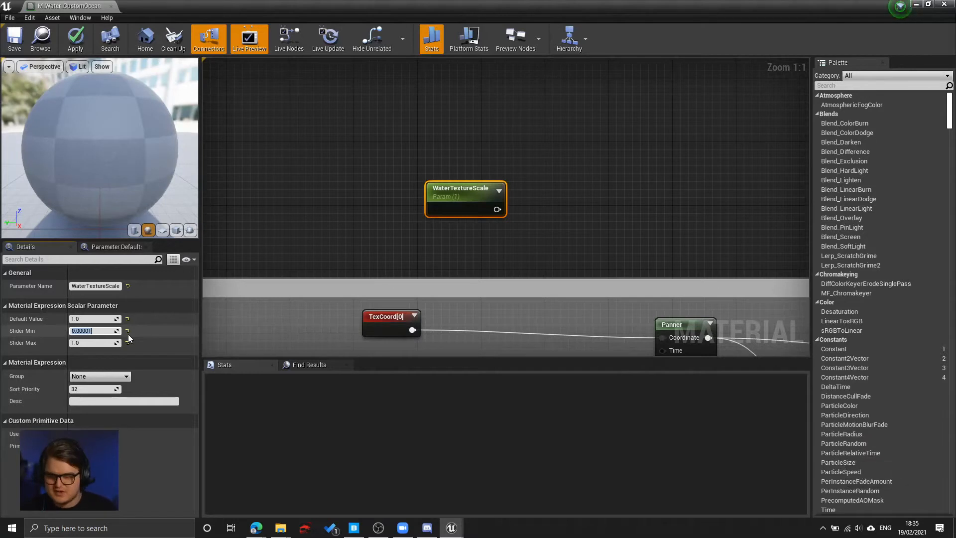
click(100, 342)
click(100, 333)
click(100, 340)
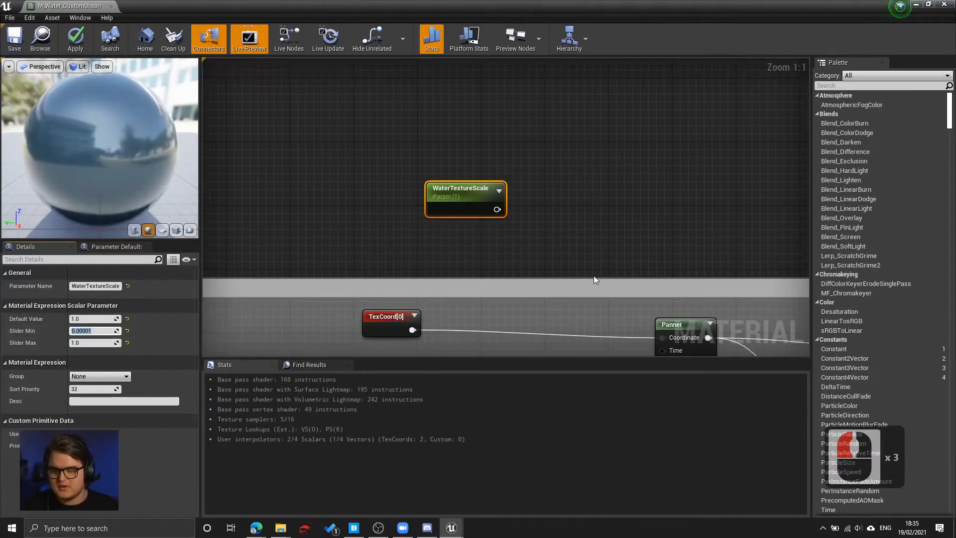
right_drag(579, 267, 497, 187)
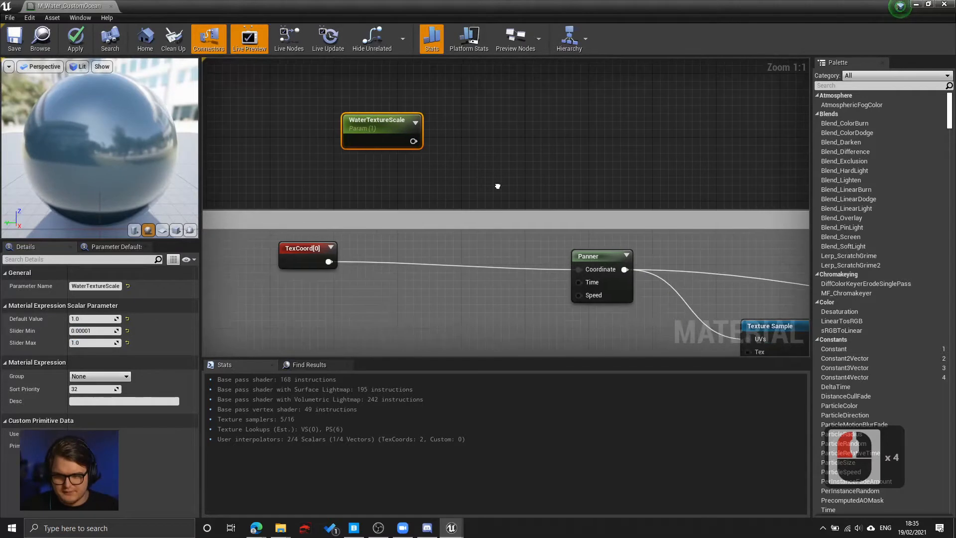
click(312, 256)
right_drag(386, 259, 337, 209)
click(532, 206)
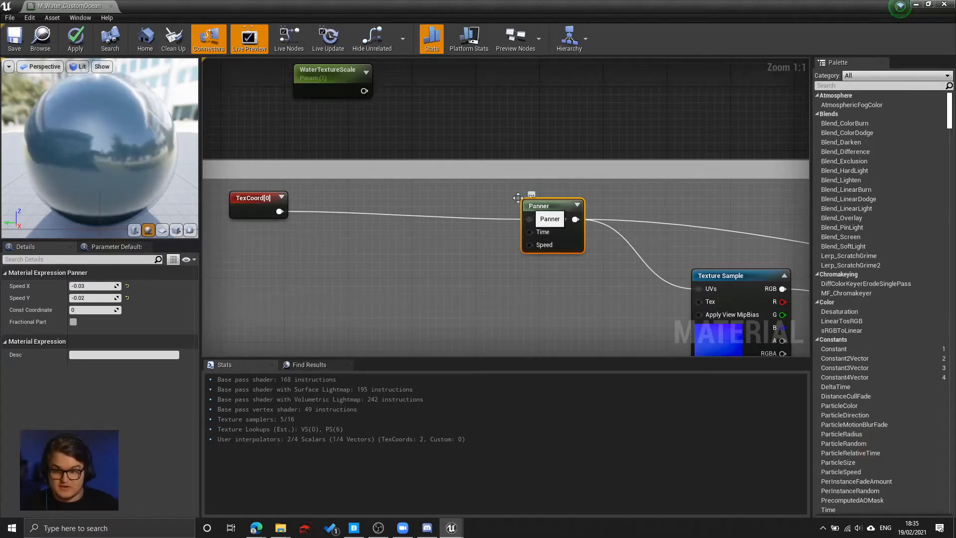
right_click(417, 125)
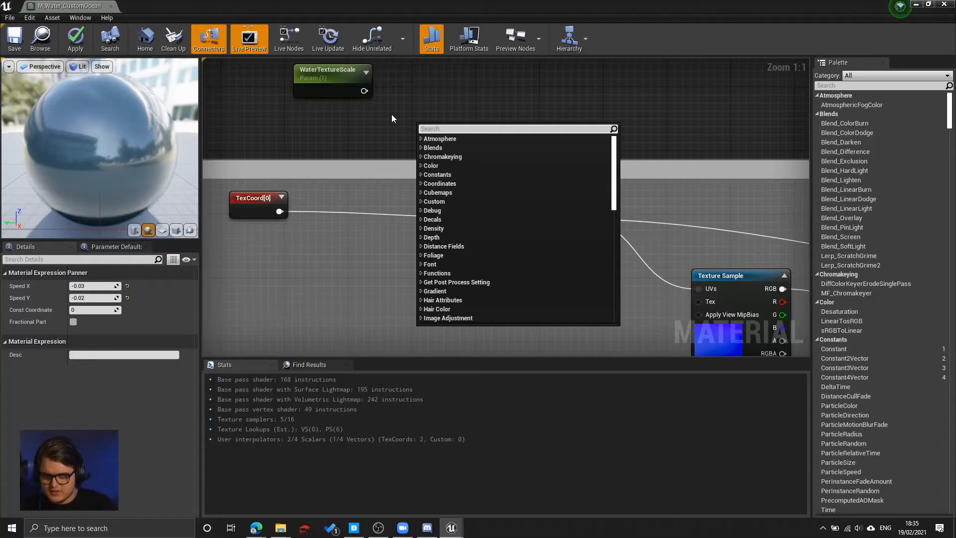
text(mult)
key(Return)
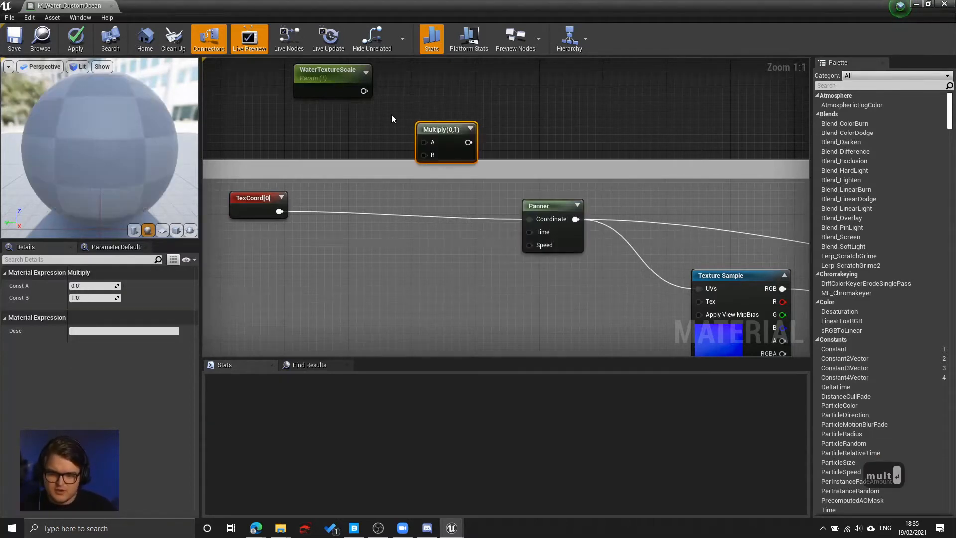
drag(454, 128, 435, 110)
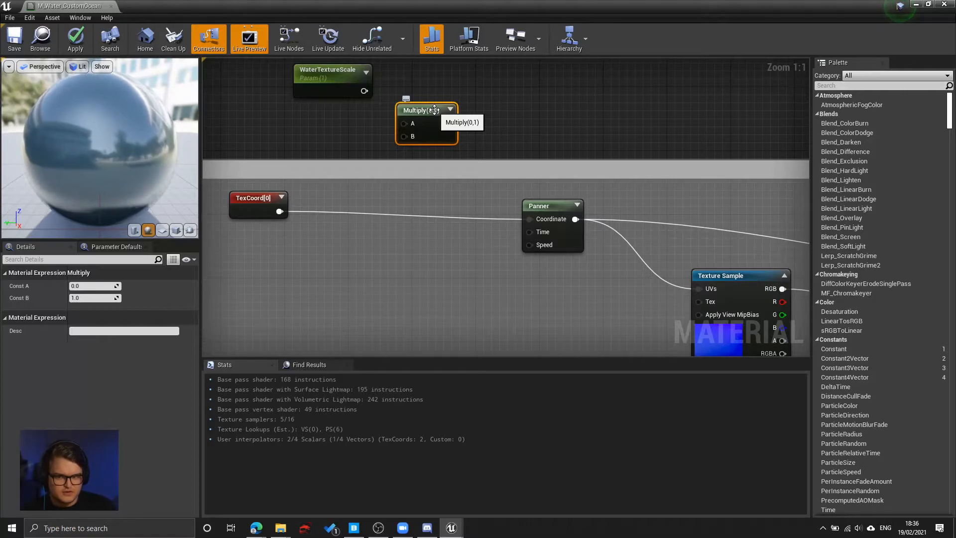
key(Delete)
Add a Divide node in the empty graph area between WaterTextureScale and the large waves group's Panner.
right_click(430, 113)
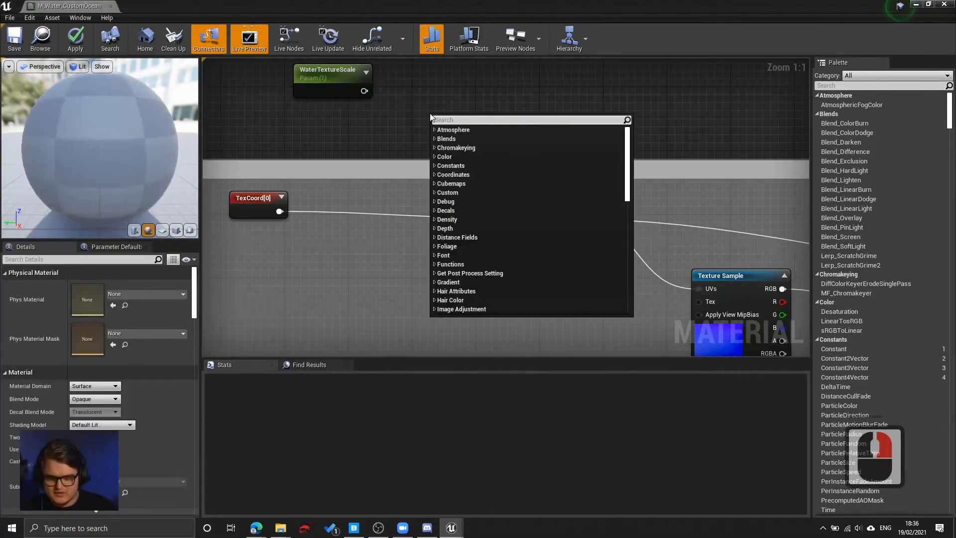
text(divi)
key(Return)
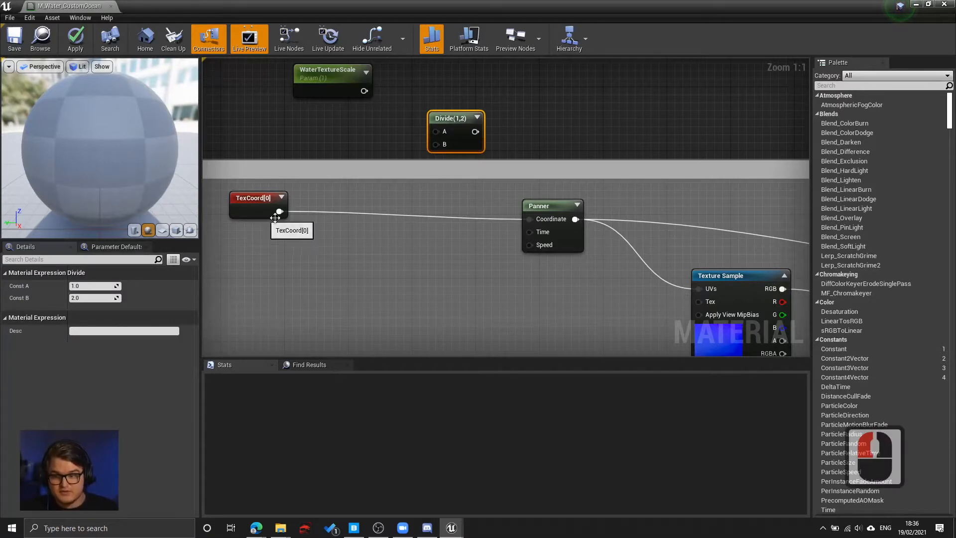
Wire TexCoord into Divide A, WaterTextureScale into B and the result into the large waves Panner's Coordinate, then place Divide between TexCoord and Panner.
drag(280, 211, 440, 132)
drag(363, 92, 444, 145)
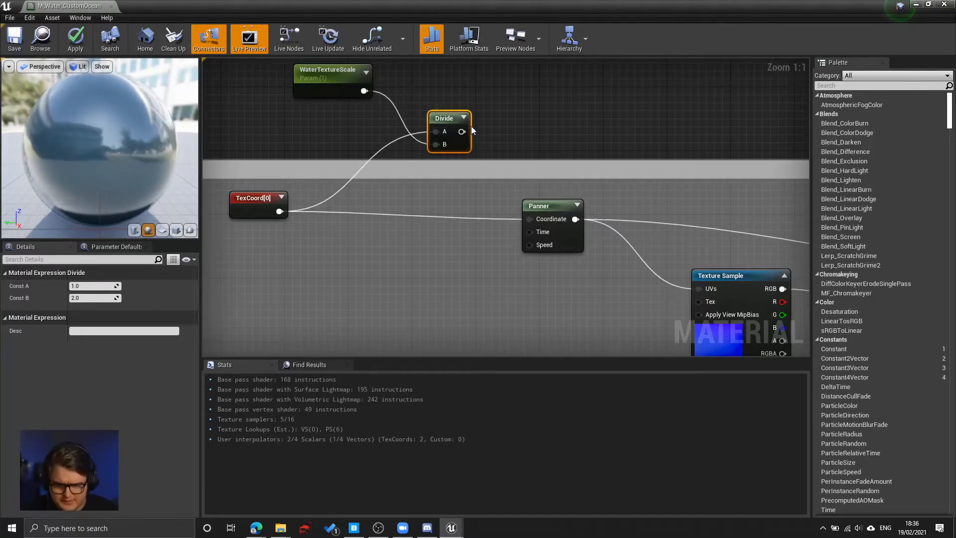
drag(462, 131, 531, 220)
drag(442, 120, 434, 175)
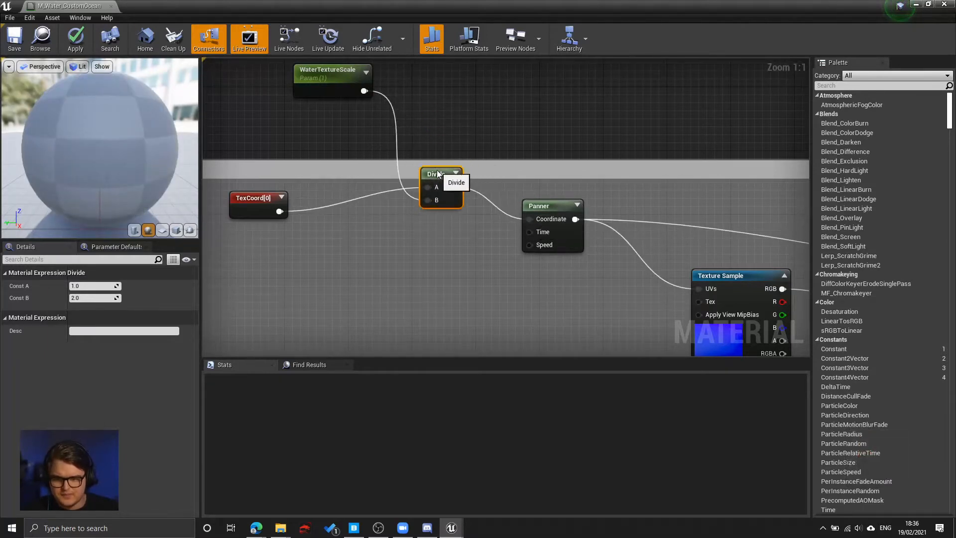
scroll(554, 170, down, 4)
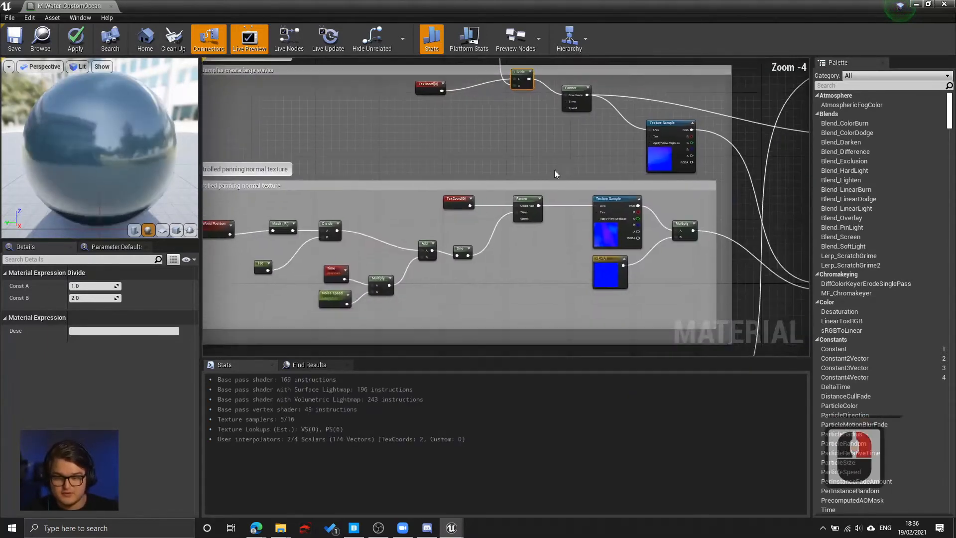
click(457, 199)
right_click(486, 166)
click(483, 160)
scroll(495, 178, up, 3)
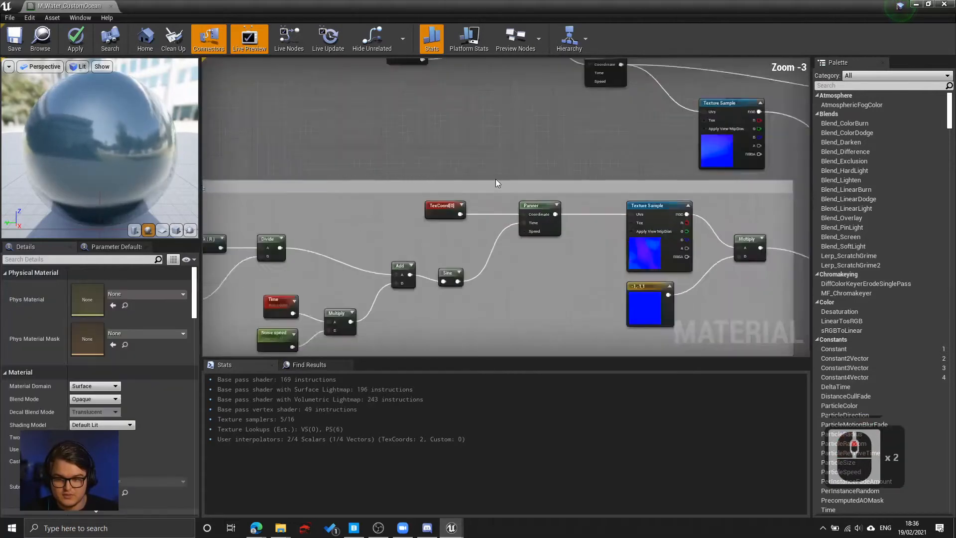
key(ctrl+v)
drag(512, 189, 479, 189)
Copy the large waves group's WaterTextureScale and Divide nodes together.
right_drag(442, 117, 503, 306)
mouse_move(607, 64)
mouse_down()
mouse_move(503, 196)
mouse_move(554, 128)
mouse_up()
click(523, 109)
shift+click(605, 188)
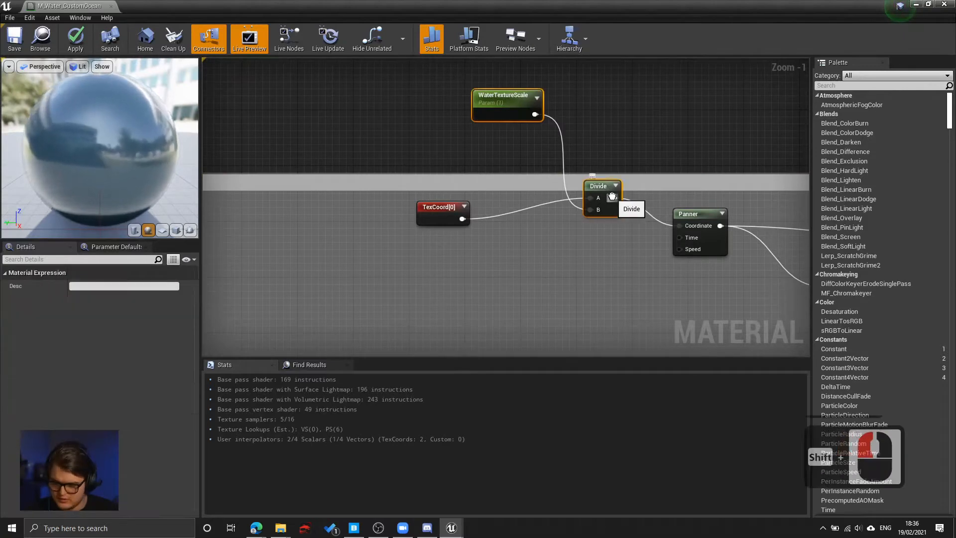
key(ctrl+c)
Replace the stray Divide at the controlled panning normal texture group with the copied WaterTextureScale and Divide pair, wired between TexCoord and Panner Coordinate.
right_drag(644, 299, 605, 124)
click(516, 218)
key(Delete)
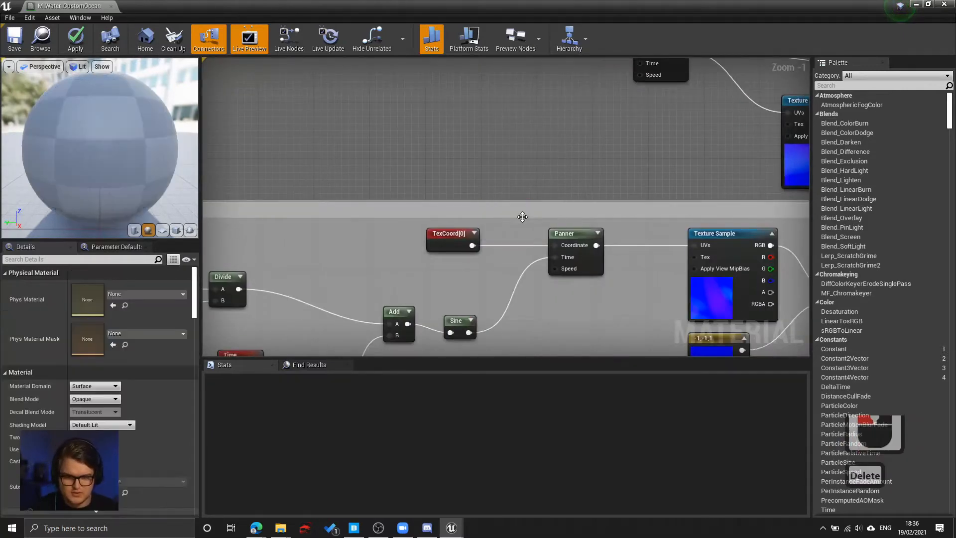
key(ctrl+v)
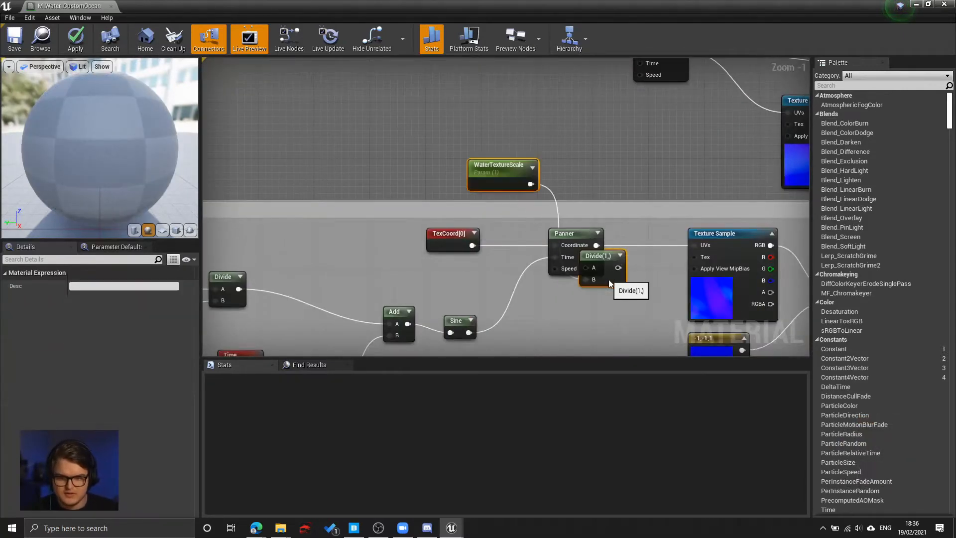
drag(609, 279, 504, 196)
drag(473, 245, 557, 245)
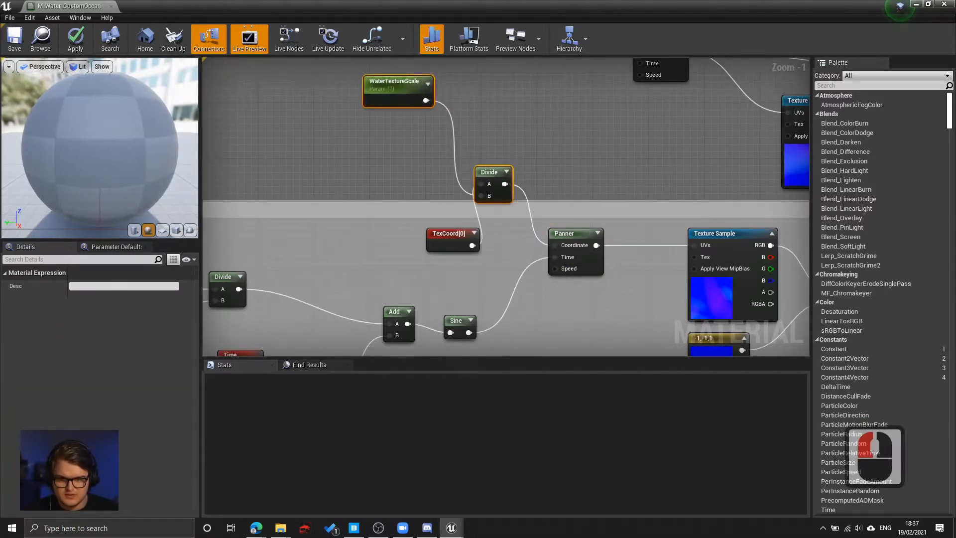
Paste the WaterTextureScale and Divide pair at the small waves group and wire it between its TexCoord and the Panner's Coordinate.
scroll(557, 245, down, 4)
scroll(475, 294, up, 3)
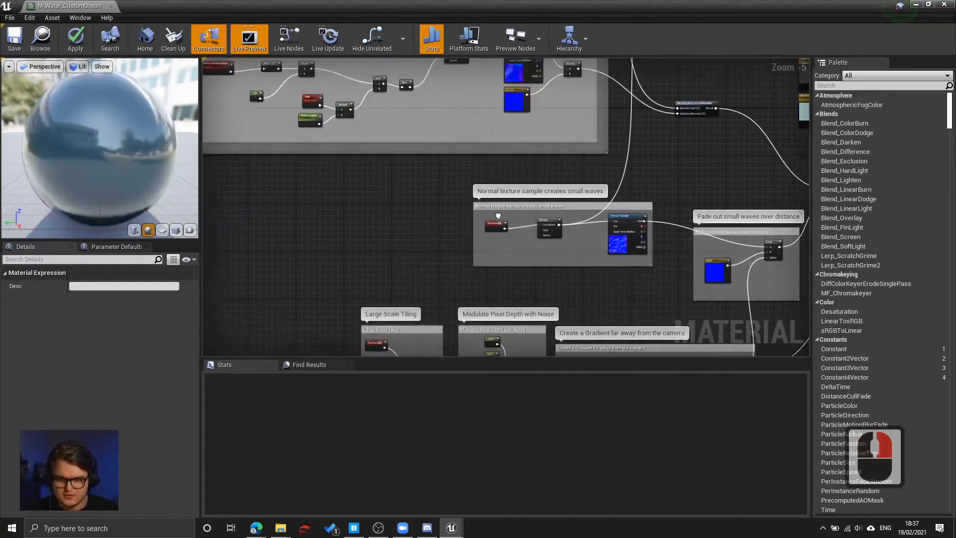
click(482, 254)
key(ctrl+v)
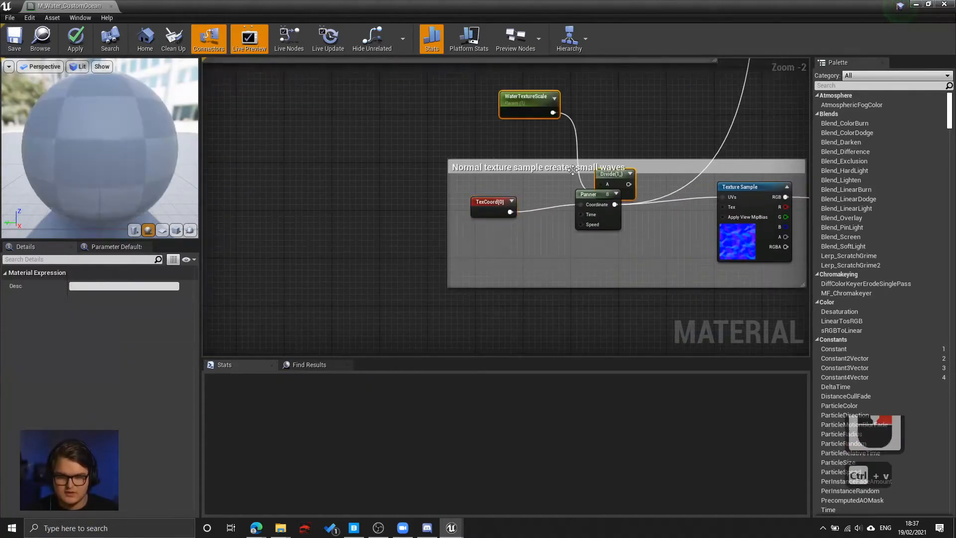
drag(544, 112, 432, 97)
drag(519, 175, 546, 169)
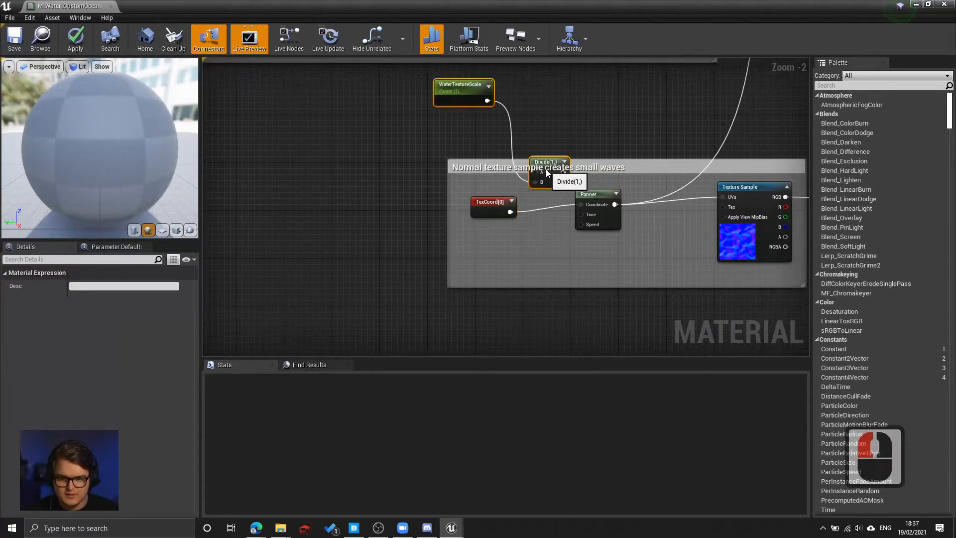
drag(508, 208, 586, 209)
Paste the WaterTextureScale and Divide pair at the Large Scale Tiling group and position it above the TexCoord node.
scroll(491, 276, down, 4)
right_drag(491, 276, 494, 205)
scroll(494, 204, up, 2)
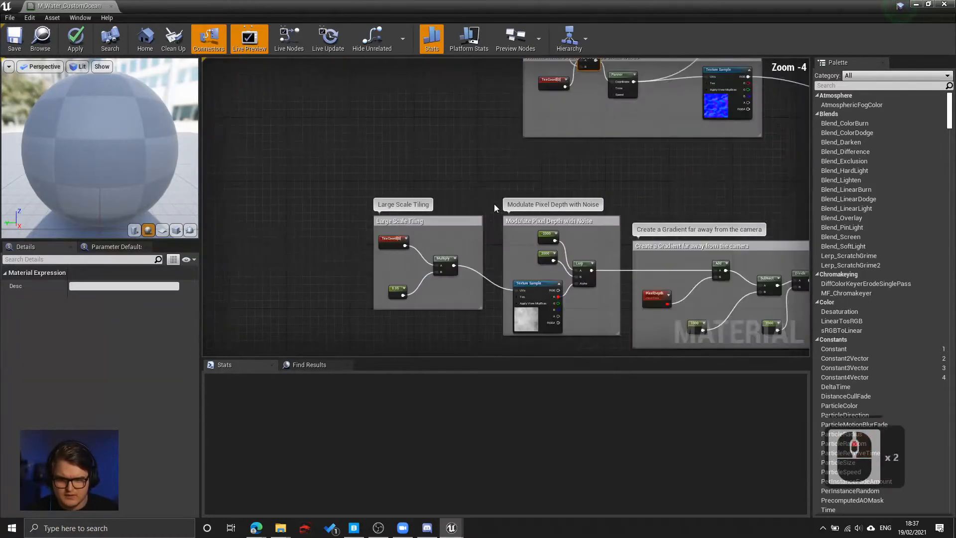
right_drag(495, 141, 509, 11)
scroll(564, 310, down, 1)
scroll(515, 141, up, 5)
right_drag(245, 294, 371, 209)
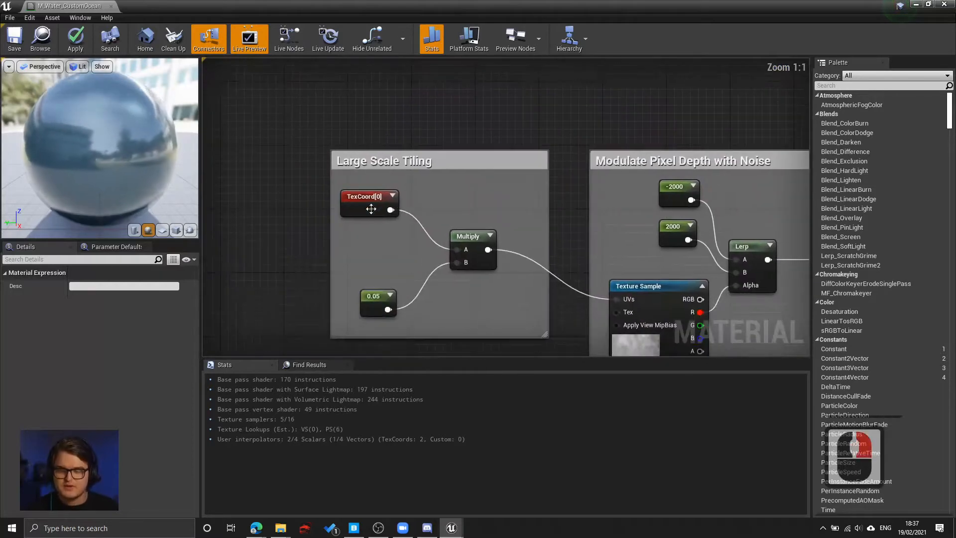
click(371, 209)
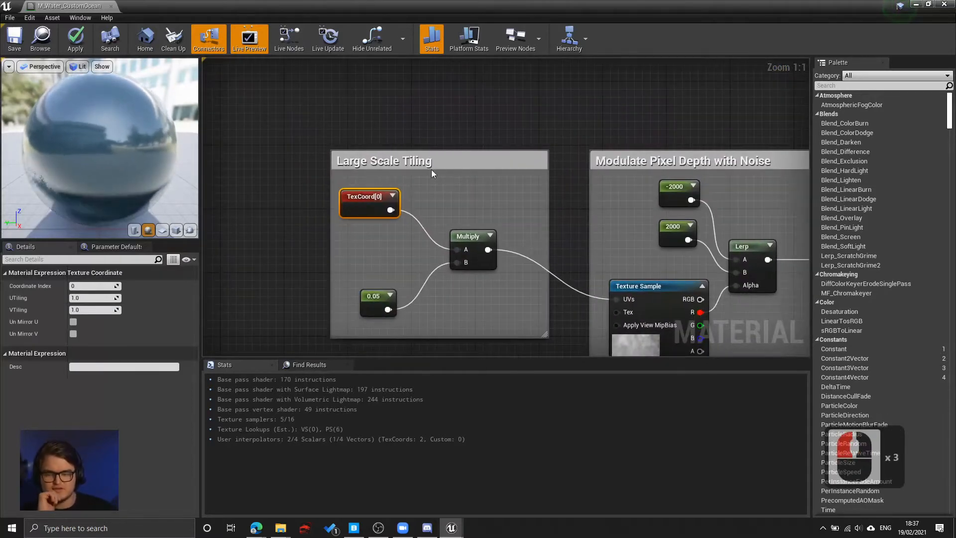
right_drag(432, 173, 505, 156)
key(ctrl+v)
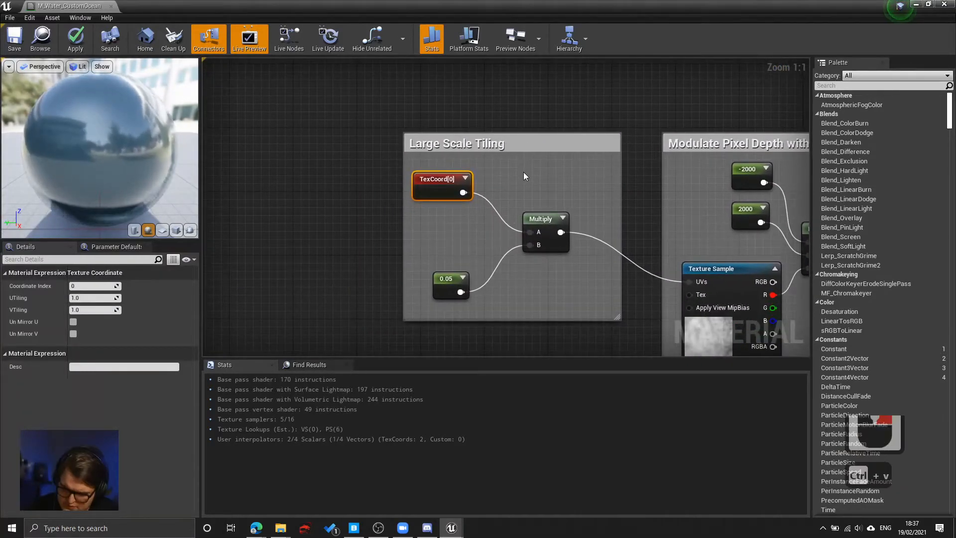
drag(502, 131, 409, 152)
Wire the Large Scale Tiling TexCoord into Divide A and the Divide output into Multiply A, tidying the TexCoord and Divide positions.
drag(463, 284, 500, 256)
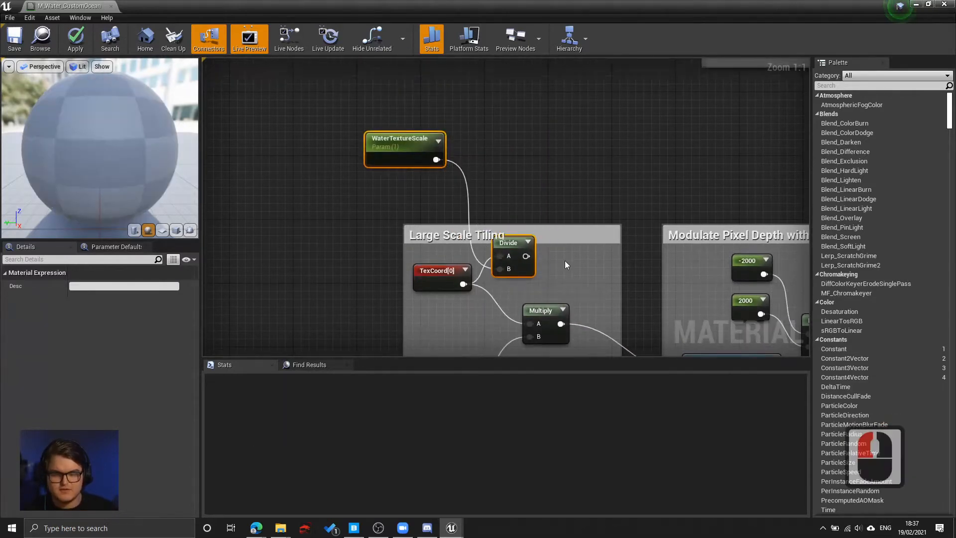
drag(443, 269, 436, 266)
drag(513, 247, 505, 255)
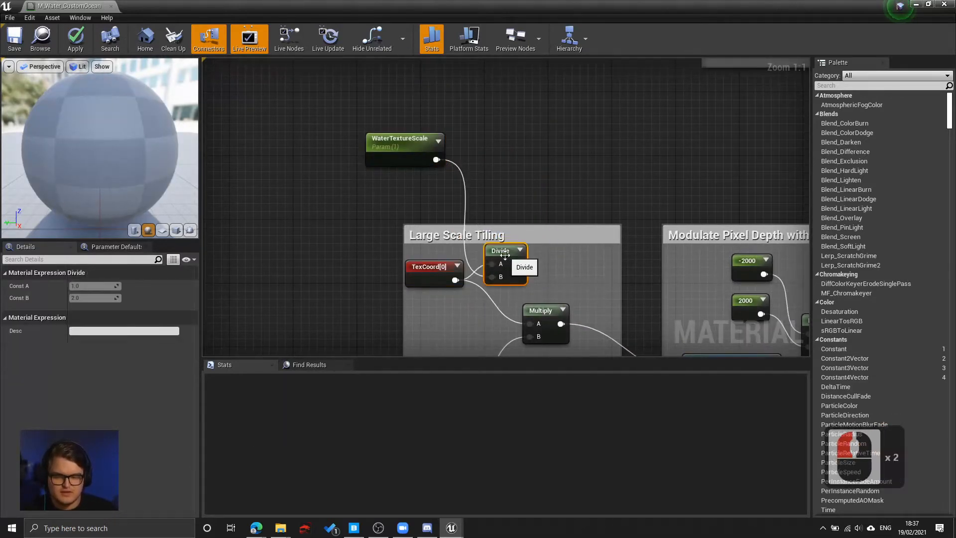
right_drag(511, 254, 515, 184)
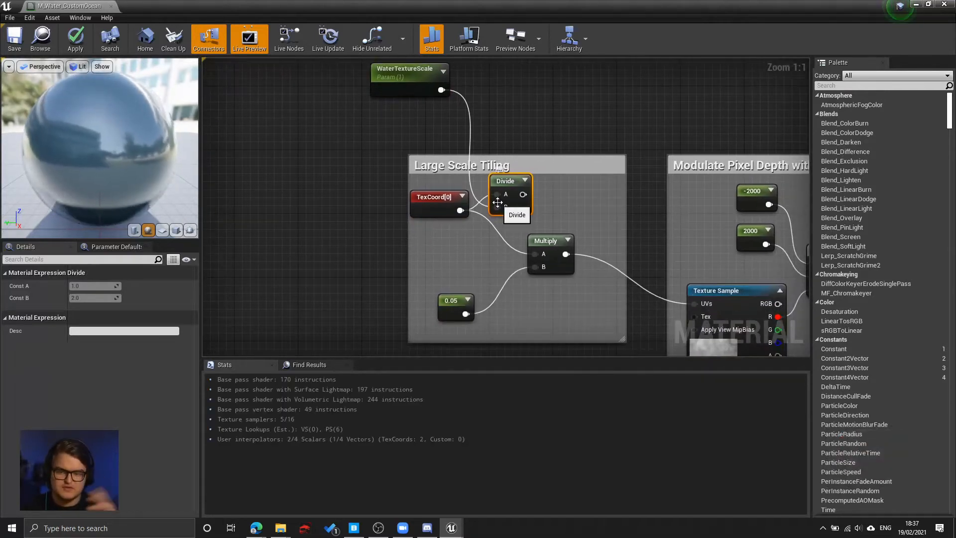
right_drag(527, 214, 523, 179)
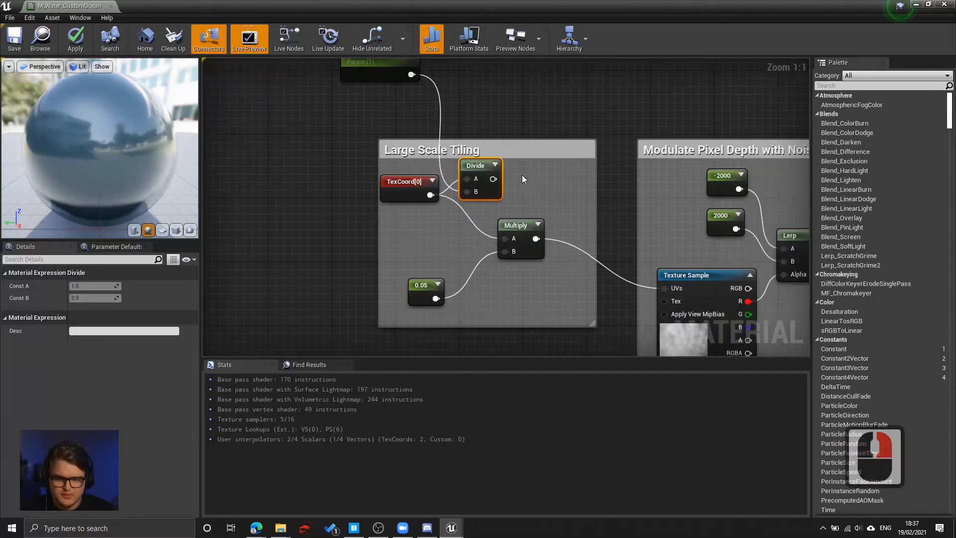
drag(495, 186, 515, 240)
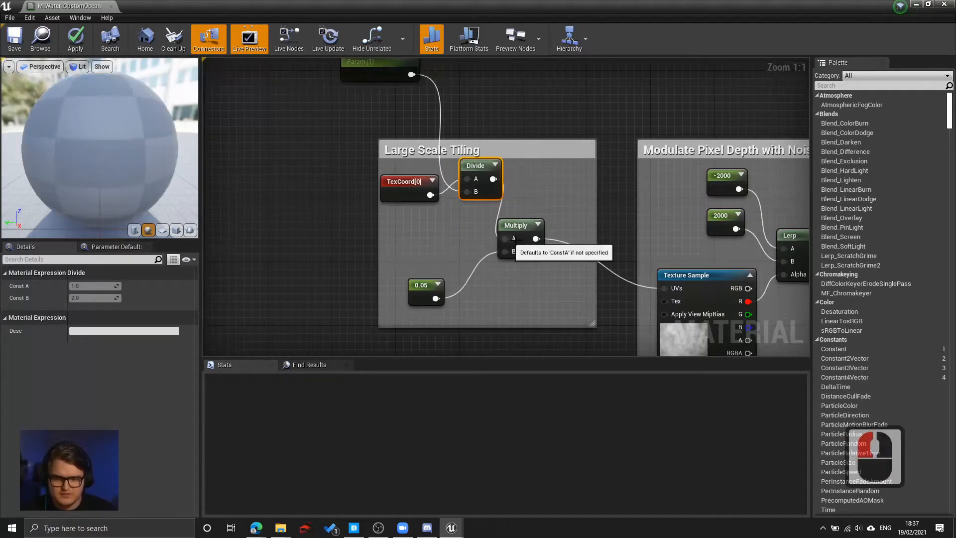
click(677, 275)
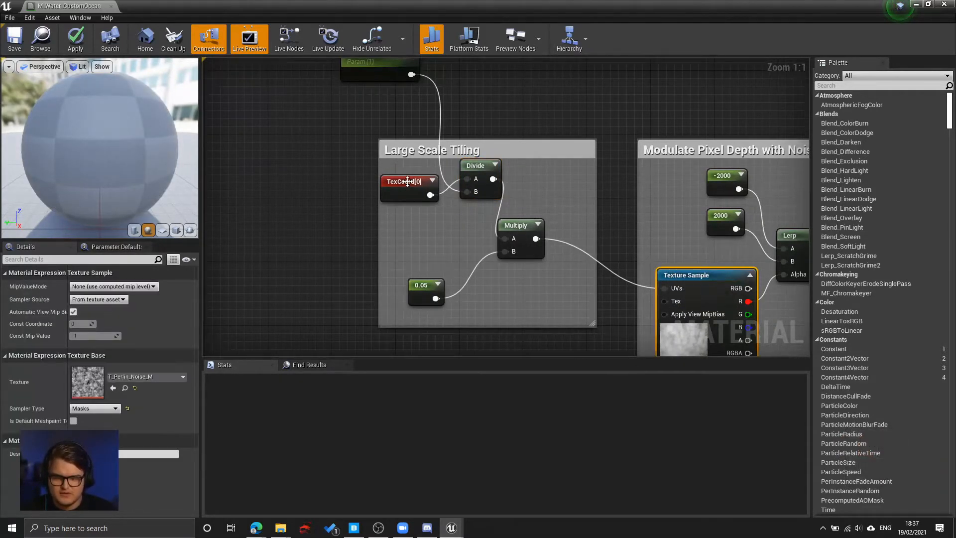
click(425, 292)
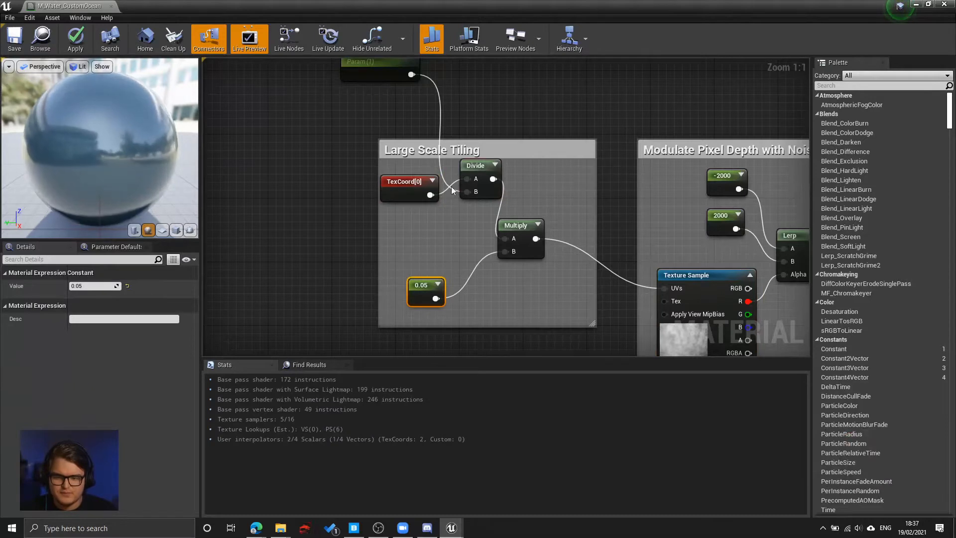
right_drag(519, 140, 486, 165)
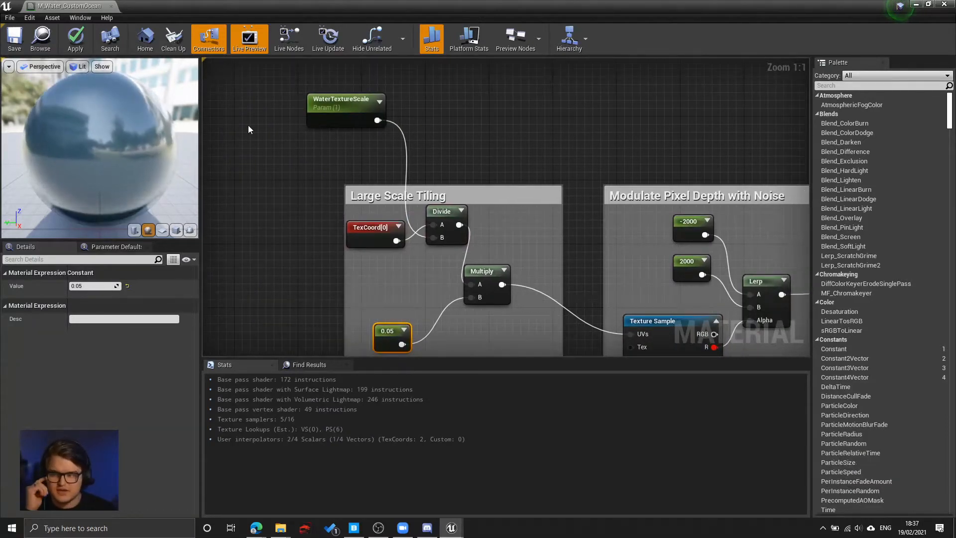
Apply the node changes to the M_Water_CustomOcean material and save it.
click(75, 39)
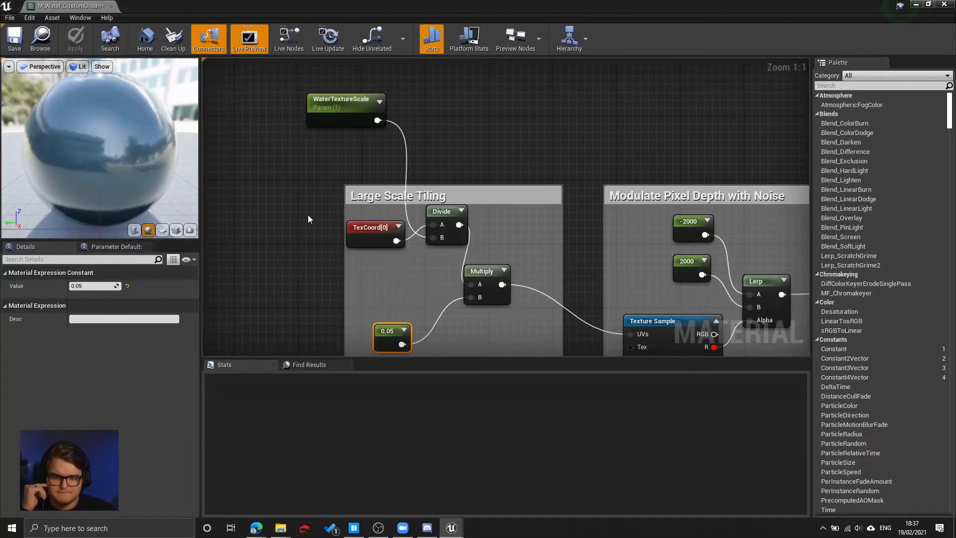
click(76, 44)
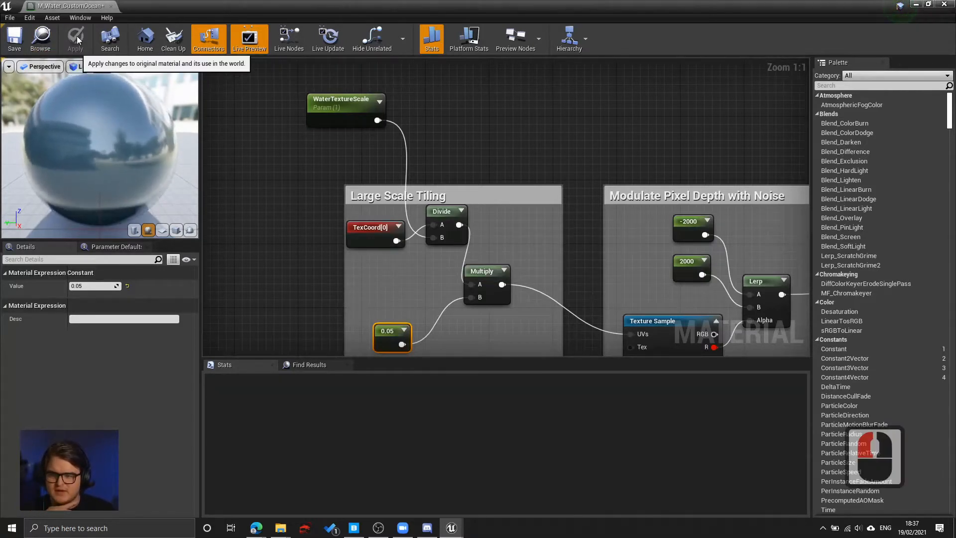
click(14, 46)
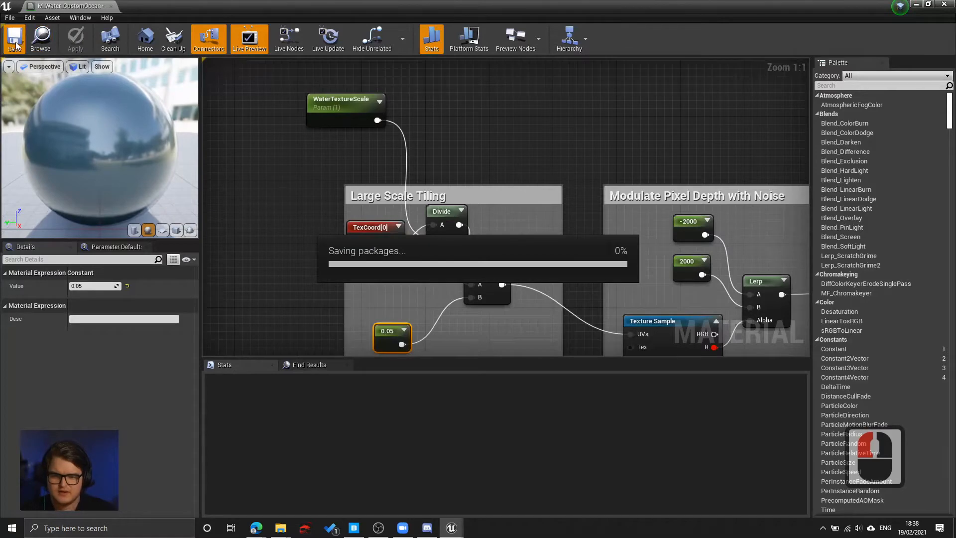
scroll(470, 202, down, 2)
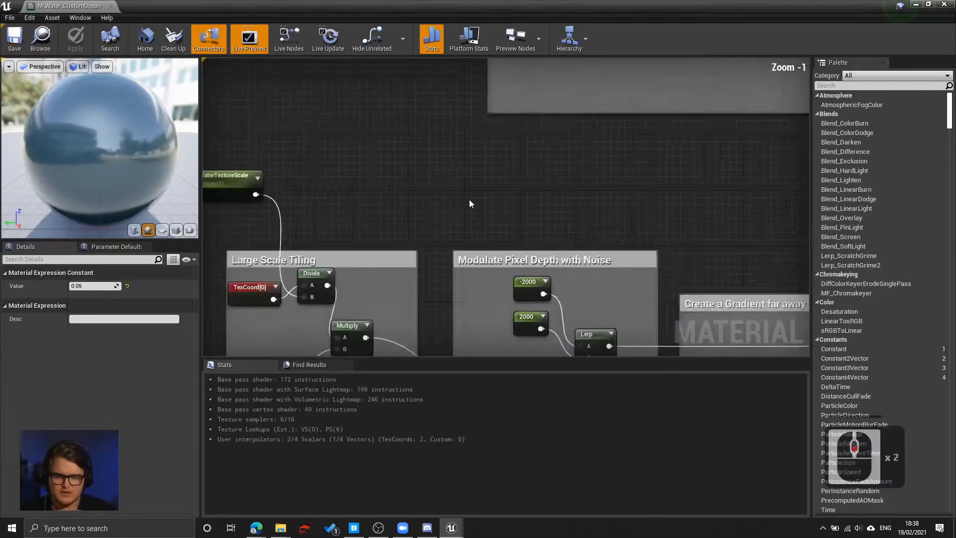
Create a material instance from M_Water_CustomOcean in the Materials folder, keeping the default name.
scroll(470, 199, down, 2)
right_drag(529, 193, 532, 289)
scroll(447, 219, up, 4)
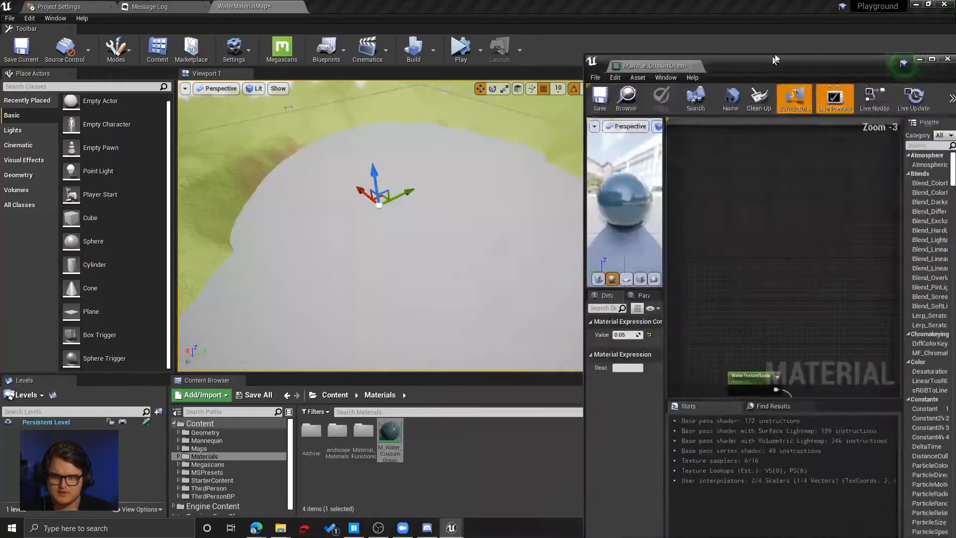
drag(747, 65, 775, 42)
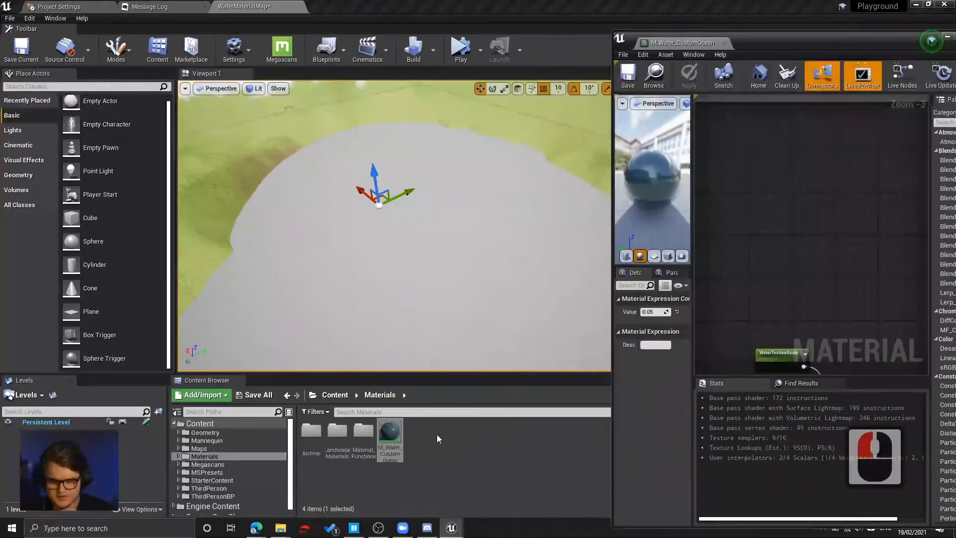
click(455, 447)
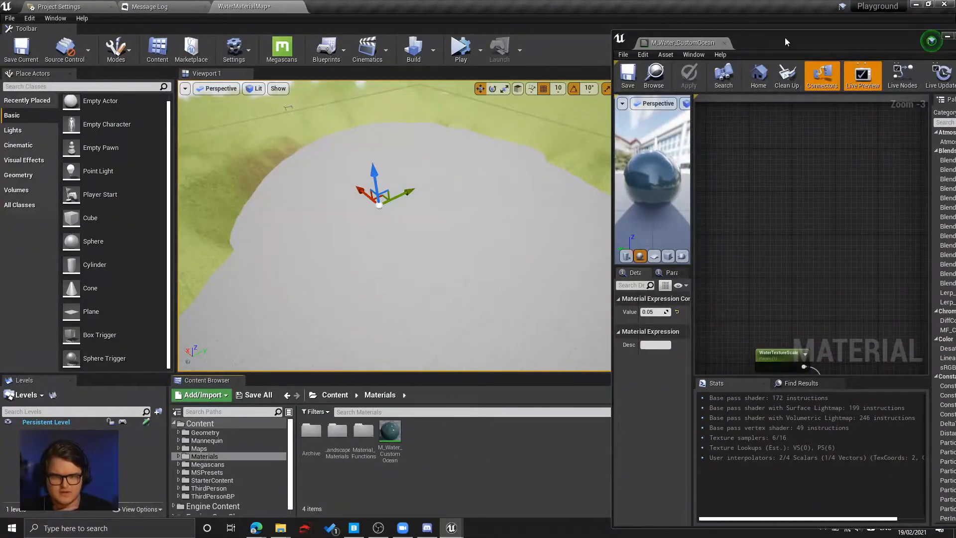
drag(784, 37, 846, 35)
double_click(390, 432)
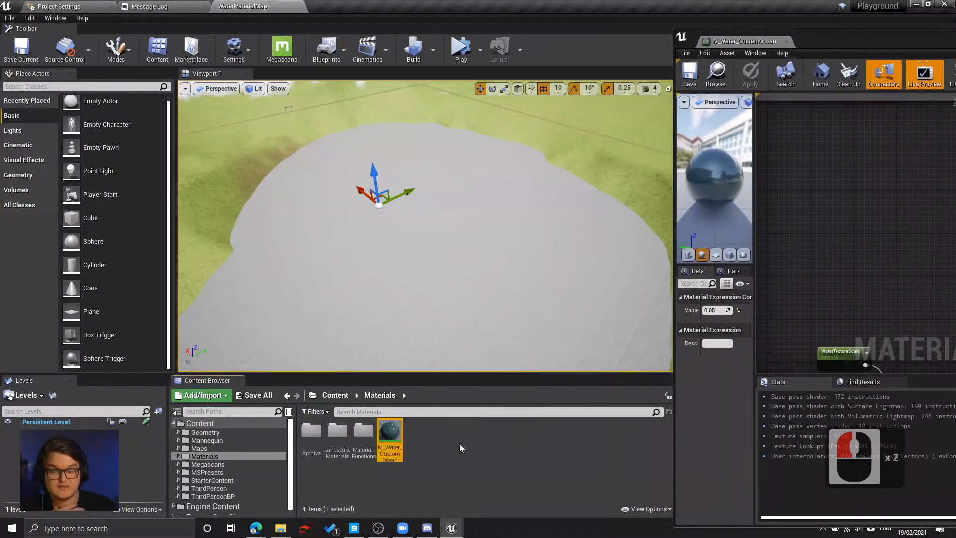
right_click(398, 435)
click(446, 198)
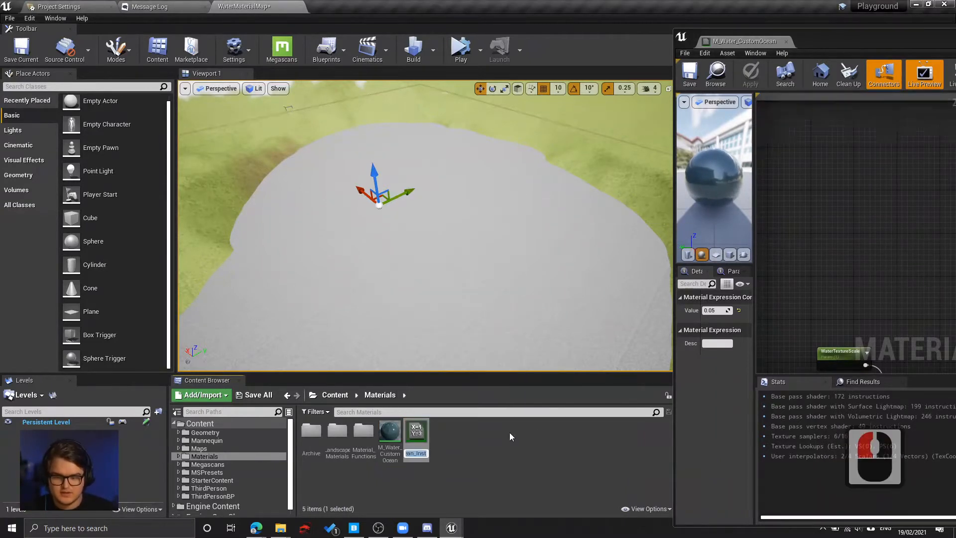
key(Return)
Assign the new M_Water_CustomOcean instance to the water plane in the hollow.
drag(416, 441, 454, 248)
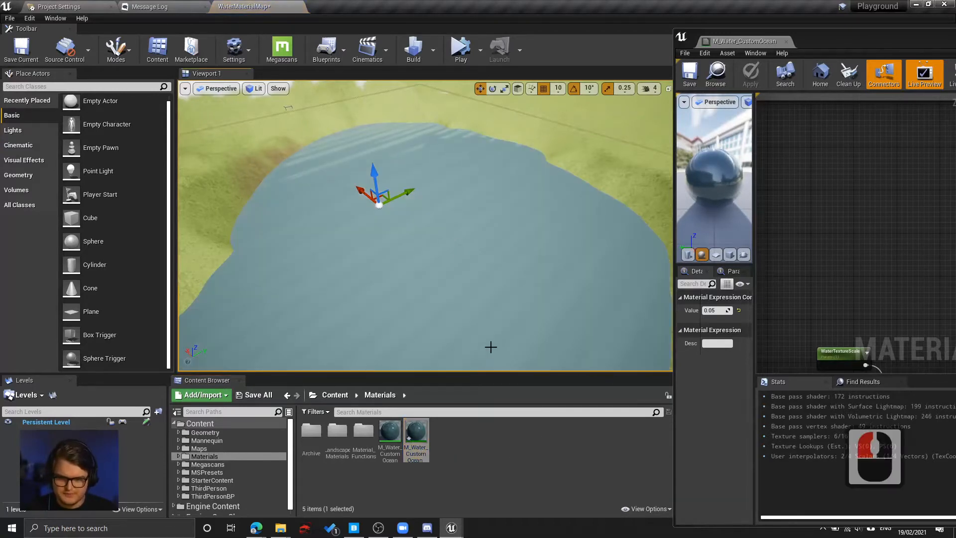
key(s)
right_drag(491, 347, 372, 235)
key(q)
key(w)
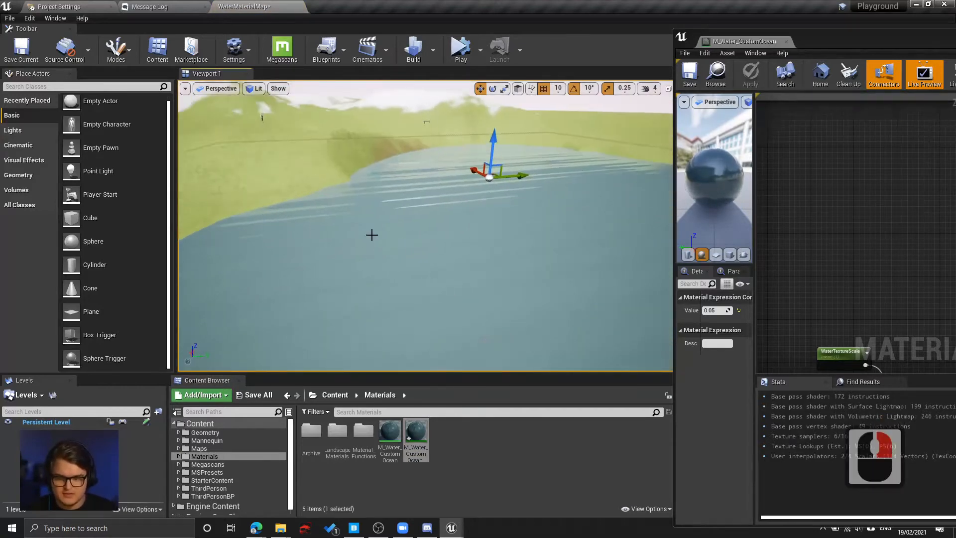
Open the M_Water_CustomOcean instance beside the viewport and enable its WaterTextureScale override.
double_click(416, 436)
drag(903, 39, 772, 40)
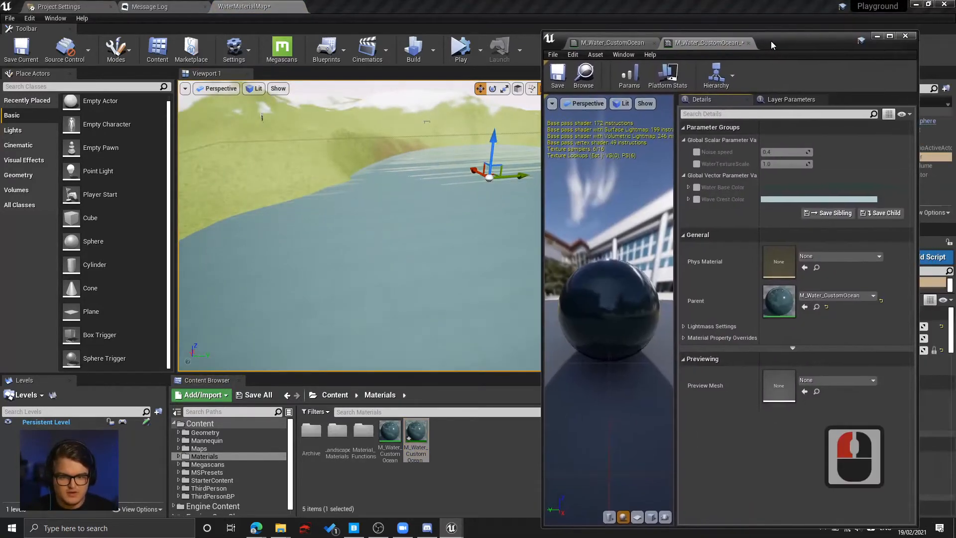
click(694, 126)
click(694, 126)
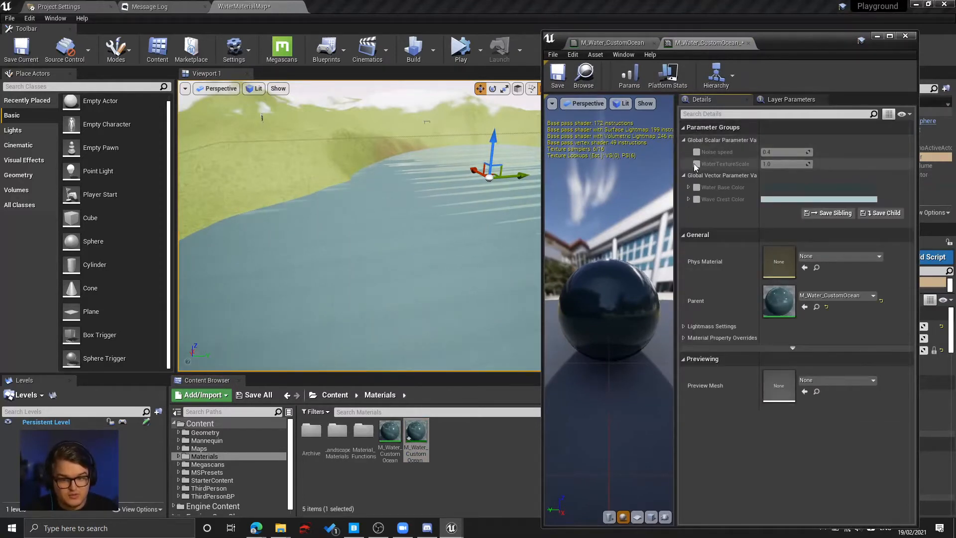
click(697, 164)
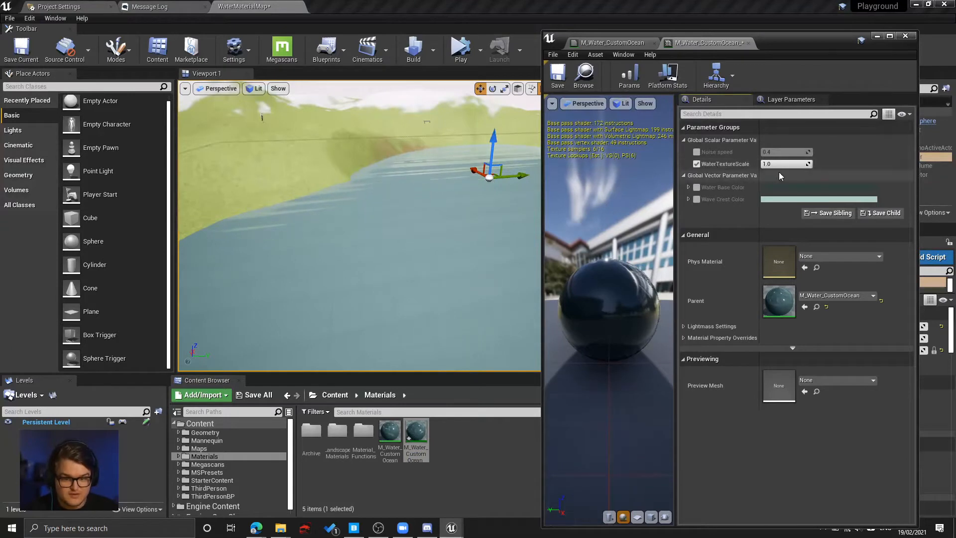
Lower the instance's WaterTextureScale to about 0.276, then to about 0.029, checking the ripples on the water plane.
mouse_move(784, 166)
mouse_down()
mouse_move(772, 166)
mouse_move(792, 164)
mouse_move(772, 164)
mouse_up()
right_drag(379, 219, 379, 219)
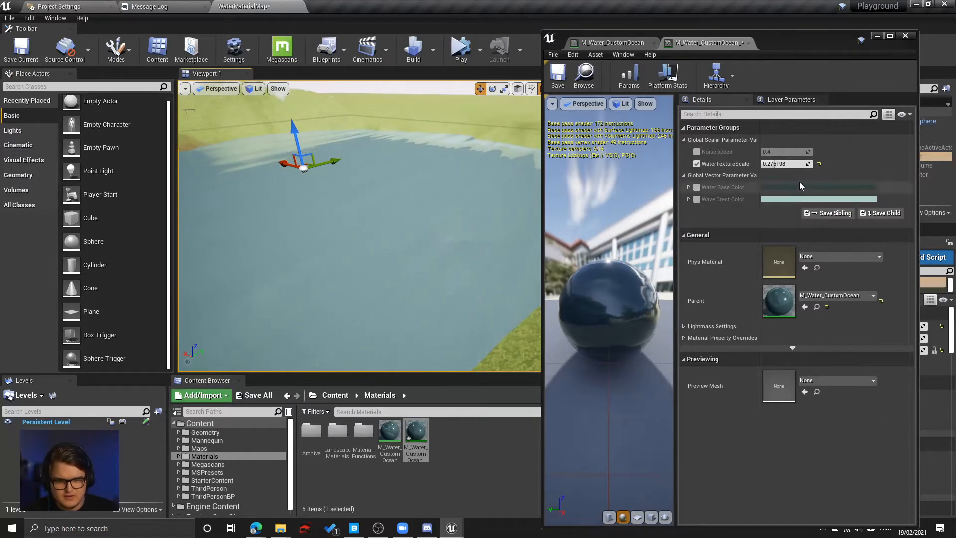
drag(788, 164, 771, 165)
right_drag(379, 219, 379, 220)
key(w)
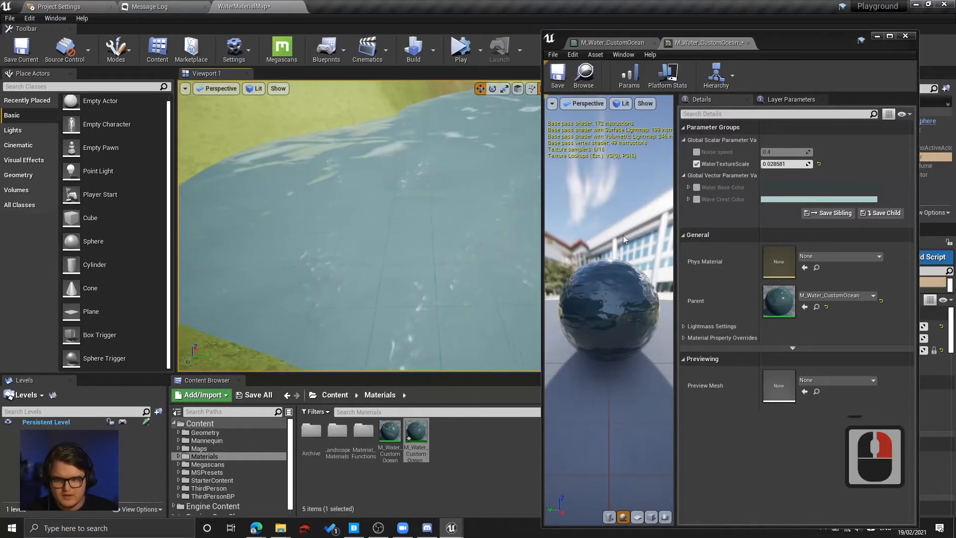
Try a WaterTextureScale of 0.001 on the instance, then set it to 0.01.
click(788, 164)
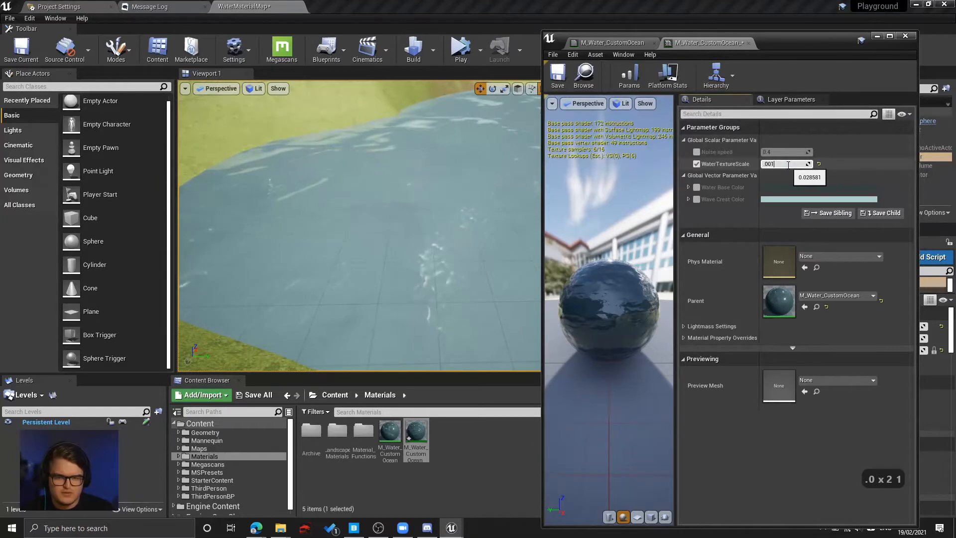
key(Return)
click(788, 164)
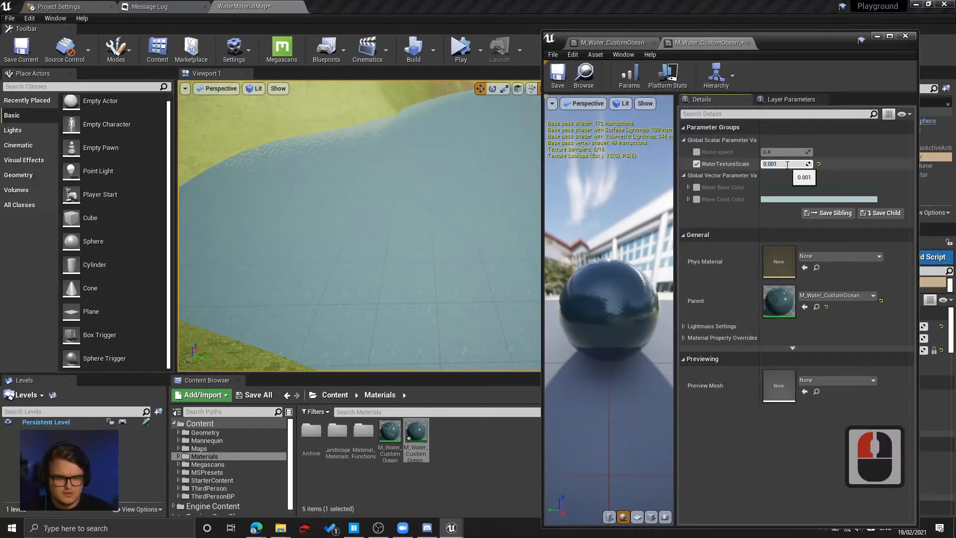
key(BackSpace)
key(Return)
Examine the ripple size and movement on the water surface from low, high and distant viewpoints around the hollow.
right_drag(514, 106, 548, 117)
key(w)
key(a)
key(w)
key(w)
key(w)
key(d)
key(d)
key(d)
key(d)
key(e)
key(e)
key(e)
key(e)
key(e)
key(e)
key(e)
key(e)
mouse_move(247, 238)
right_down()
mouse_move(267, 246)
mouse_move(247, 238)
mouse_move(235, 282)
mouse_move(244, 261)
mouse_move(265, 255)
mouse_move(257, 253)
right_up()
key(d)
key(s)
key(s)
key(q)
key(q)
key(w)
key(w)
key(w)
key(w)
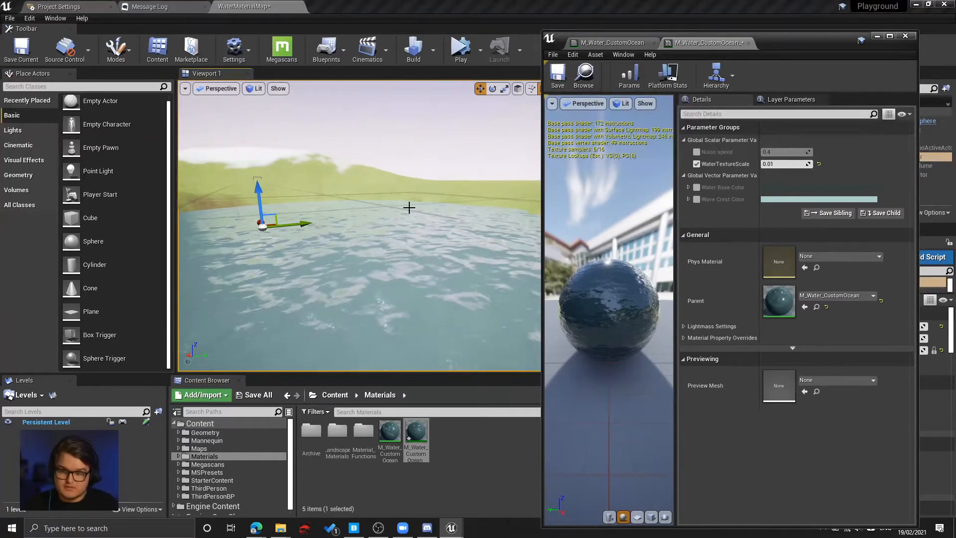
right_drag(409, 207, 381, 229)
key(w)
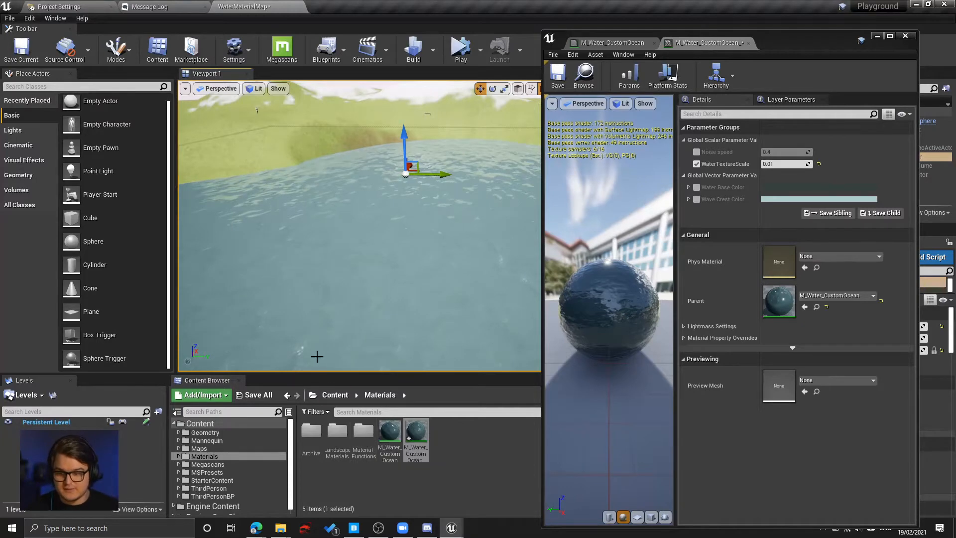
mouse_move(339, 295)
right_down()
mouse_move(239, 319)
mouse_move(338, 295)
right_up()
key(s)
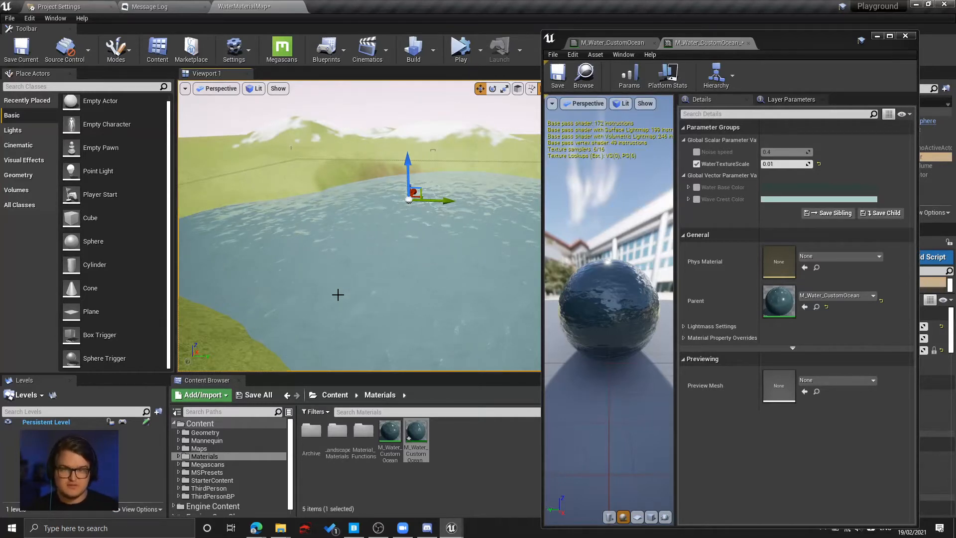
right_drag(339, 295, 408, 294)
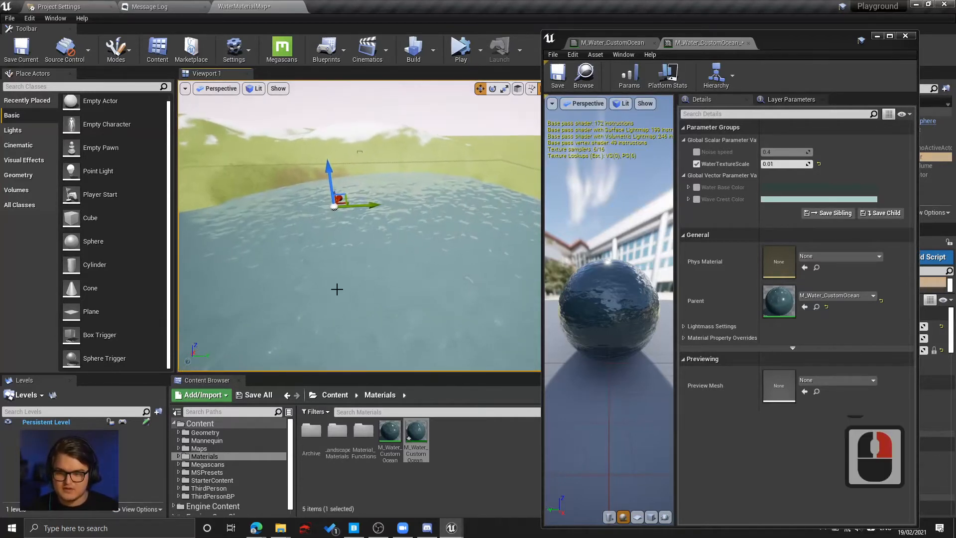
Scale the water plane proportionally by setting its X scale to 500.
key(r)
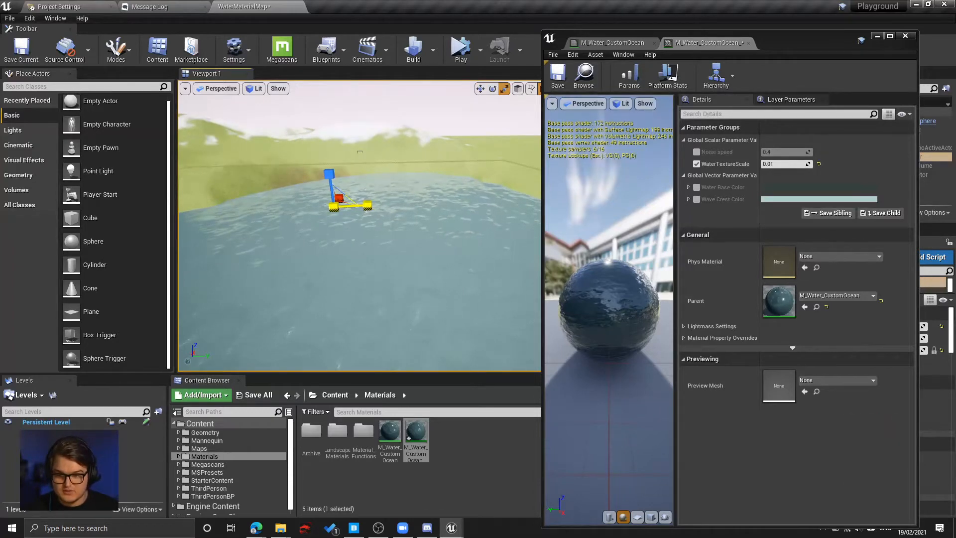
key(e)
right_drag(404, 195, 386, 207)
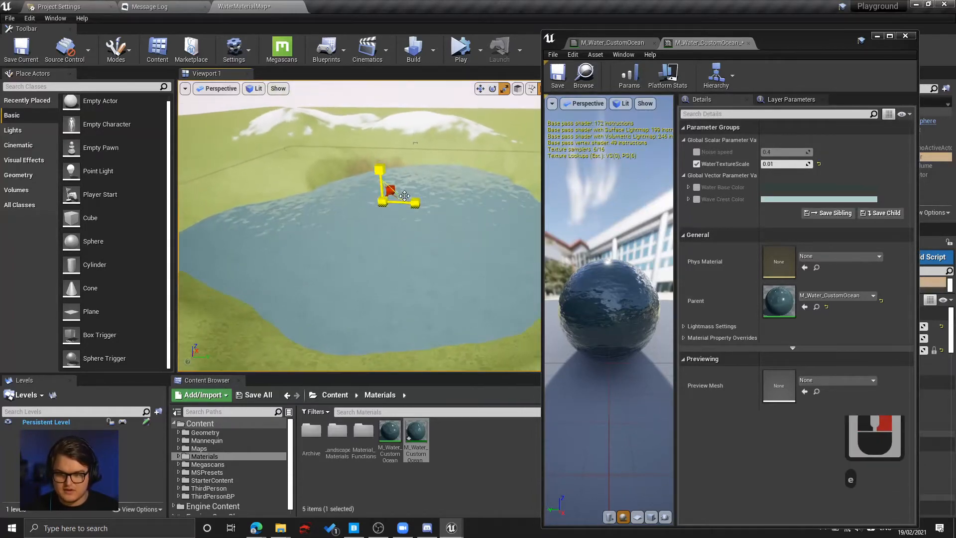
click(878, 37)
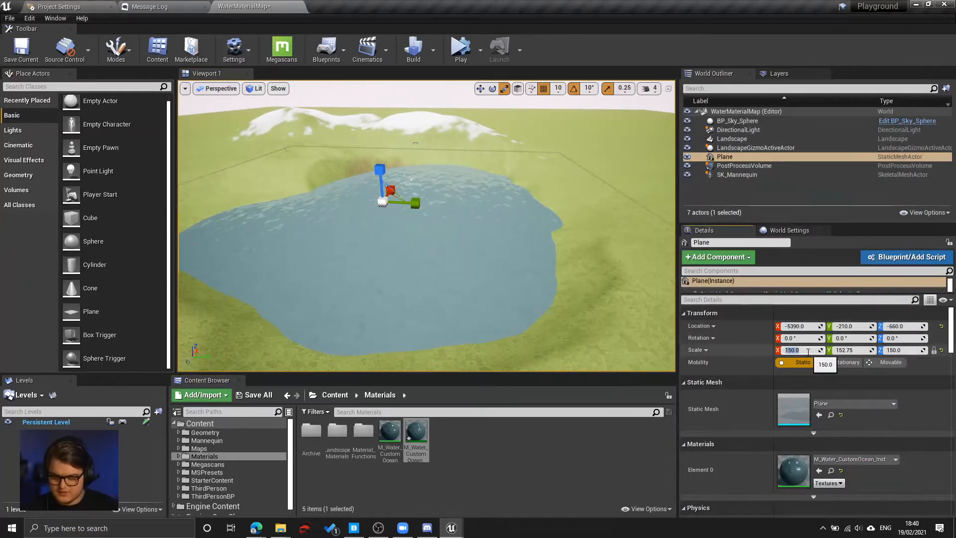
text(00)
key(Return)
mouse_move(453, 241)
right_down()
mouse_move(438, 249)
mouse_move(453, 240)
right_up()
key(w)
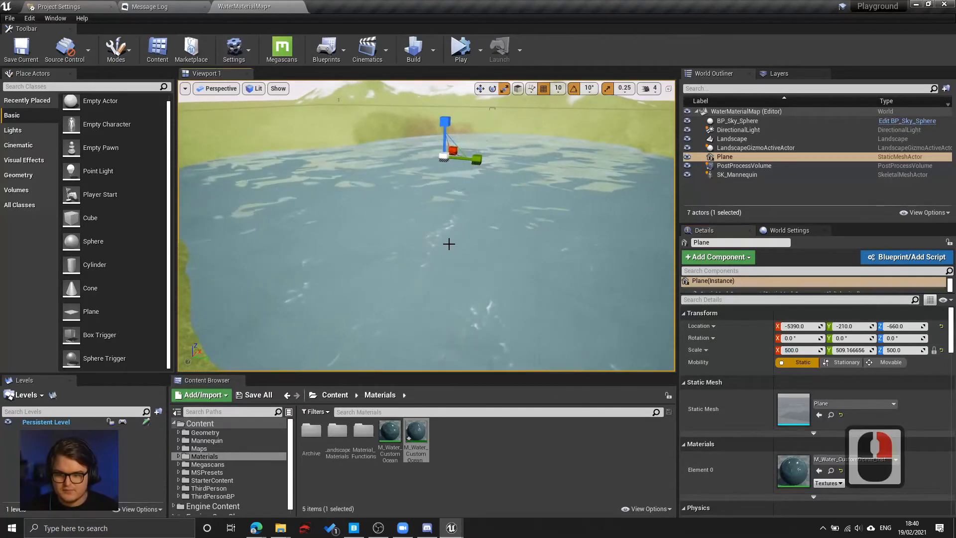
click(449, 244)
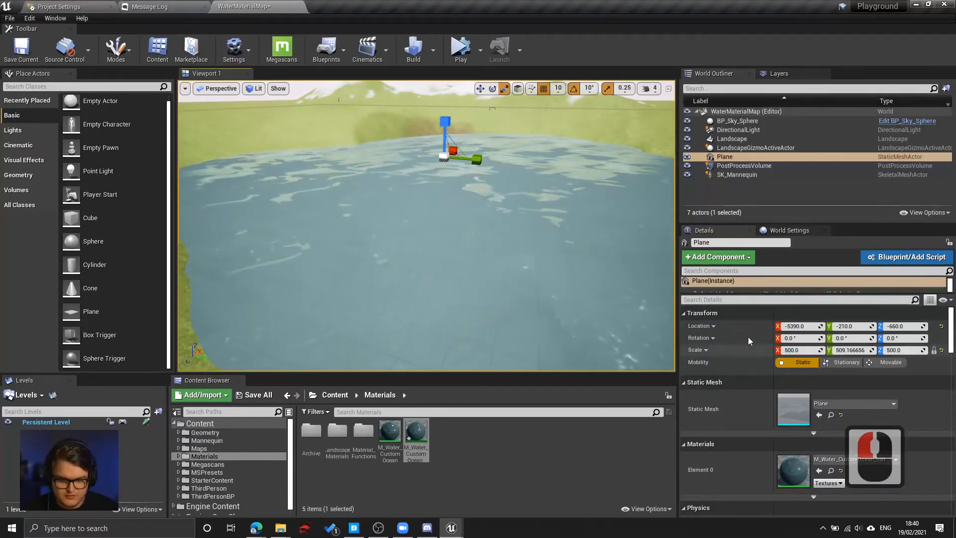
Reopen the M_Water_CustomOcean instance and set its WaterTextureScale to 0.002.
double_click(416, 431)
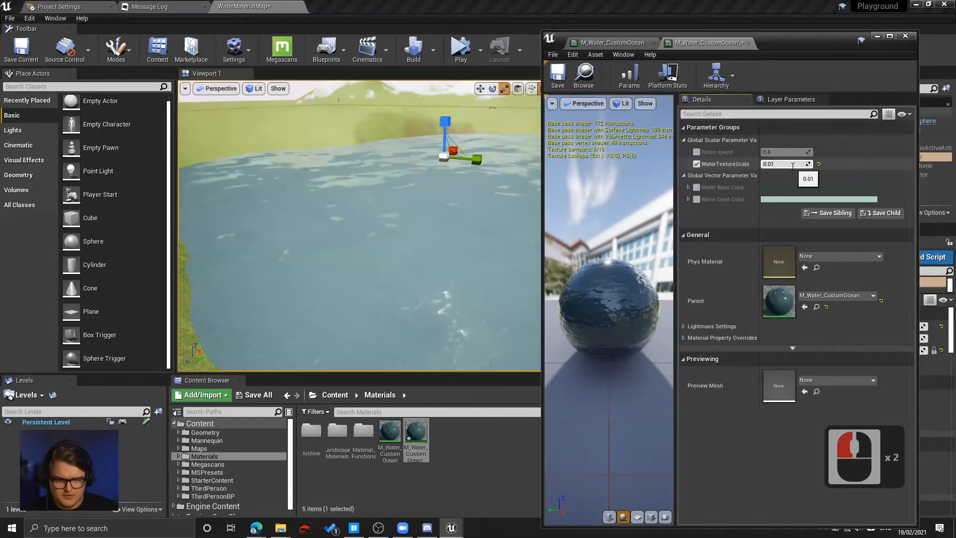
key(BackSpace)
text(0)
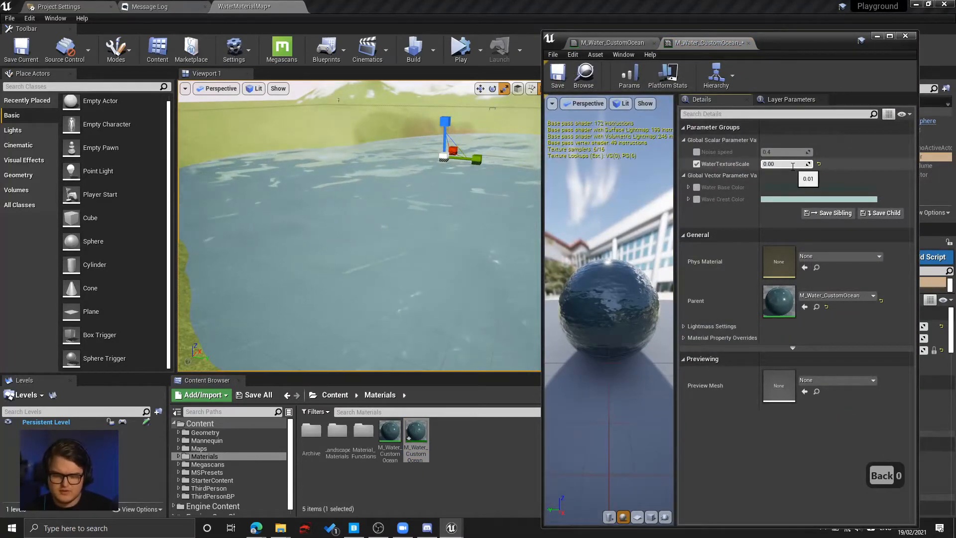
text(2)
key(Return)
Examine the finer wave texture on the enlarged water plane from several viewpoints across the hollow.
key(w)
right_drag(436, 175, 538, 179)
key(q)
key(a)
key(e)
key(w)
key(d)
key(s)
key(q)
key(e)
key(w)
key(a)
key(s)
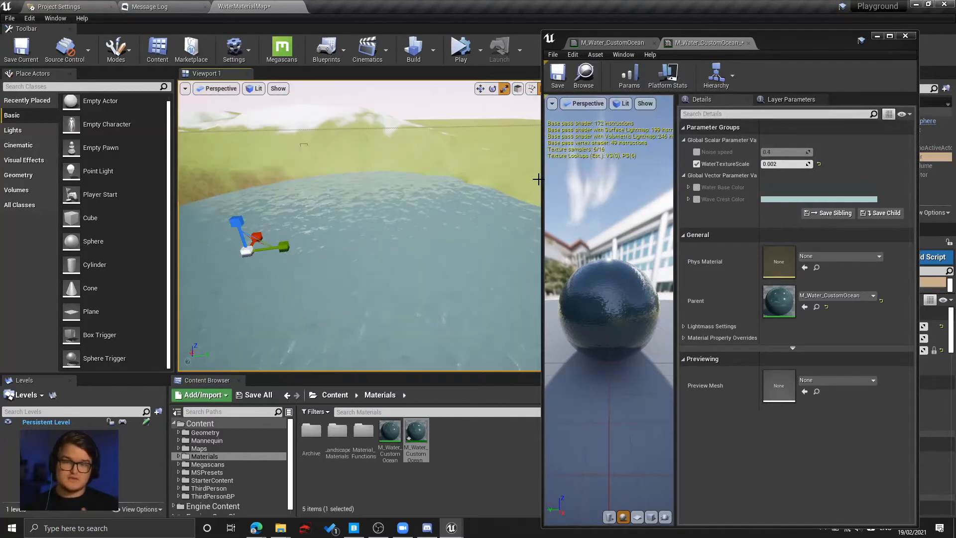
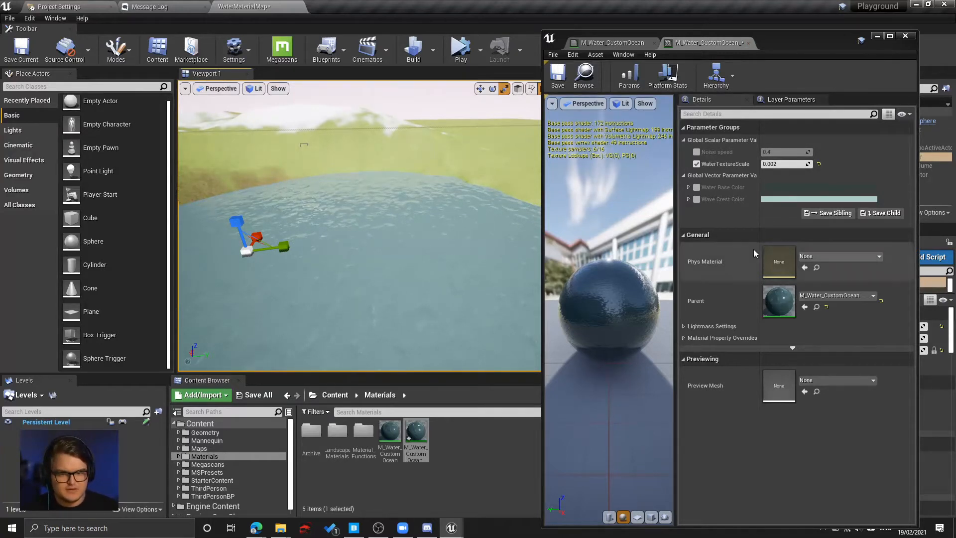
Save the WaterMaterialMap level and close the material editor window.
click(839, 184)
key(ctrl+s)
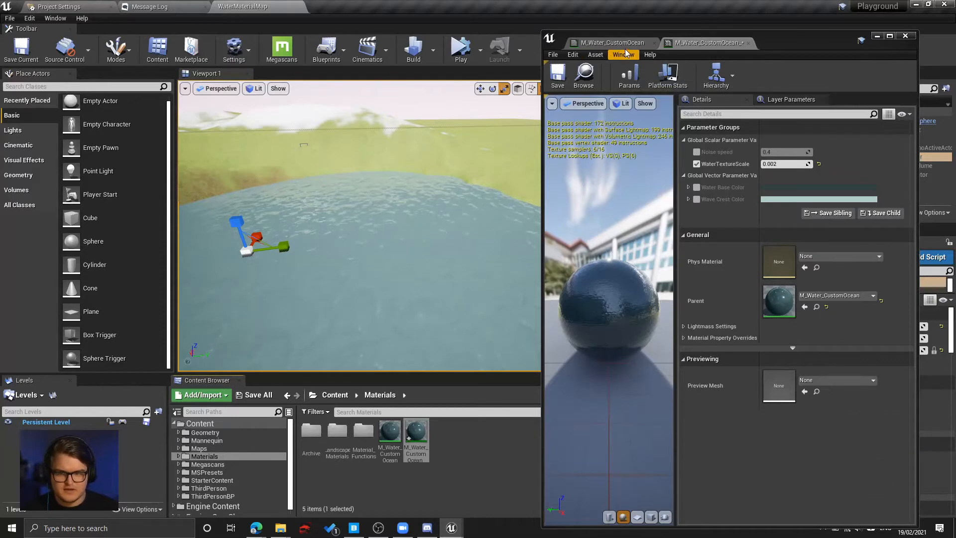
click(235, 475)
click(784, 227)
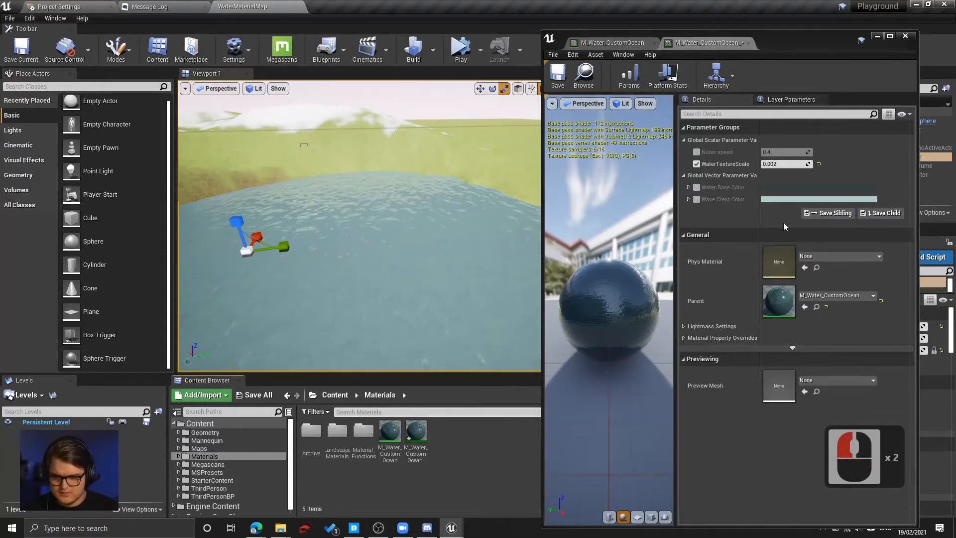
click(905, 36)
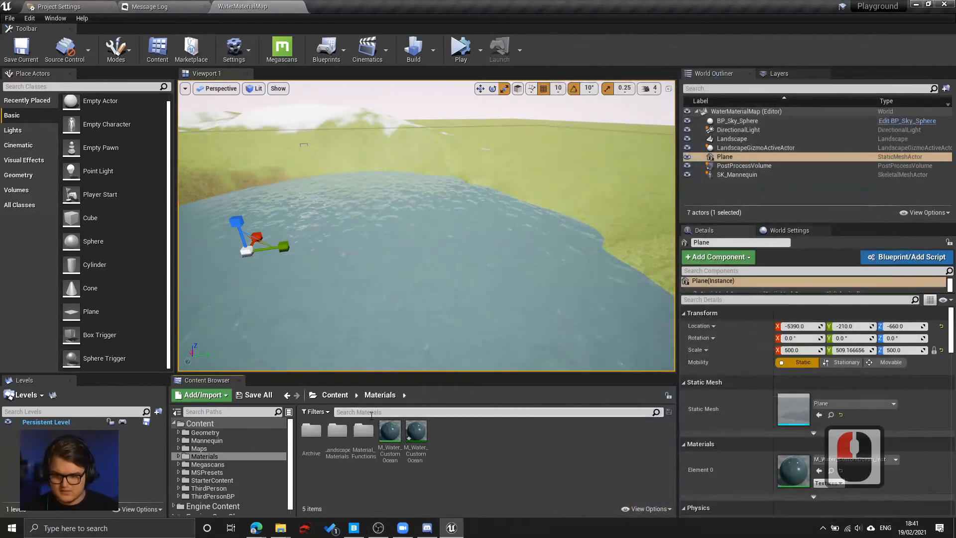
Search the whole Content folder for "water" and duplicate the M_Water_Lake material.
click(229, 425)
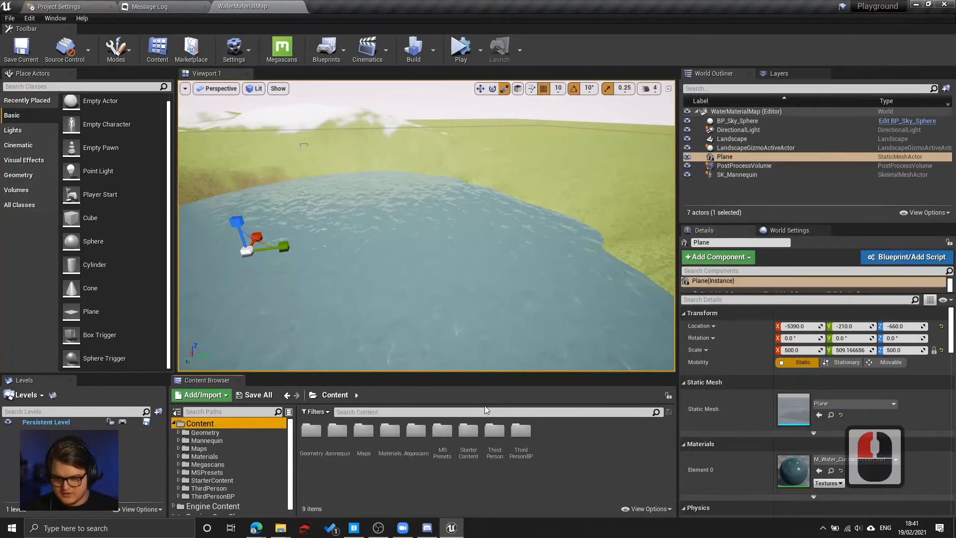
click(361, 413)
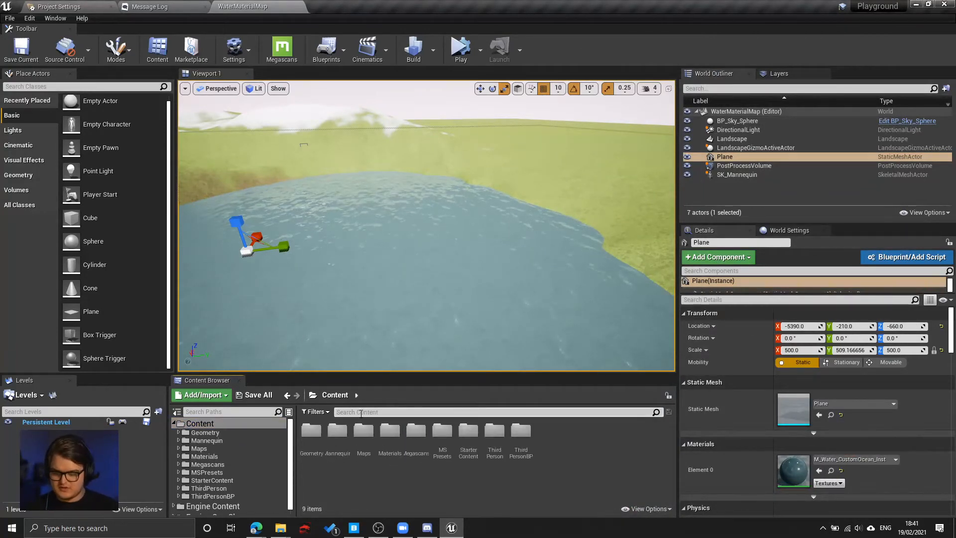
text(water)
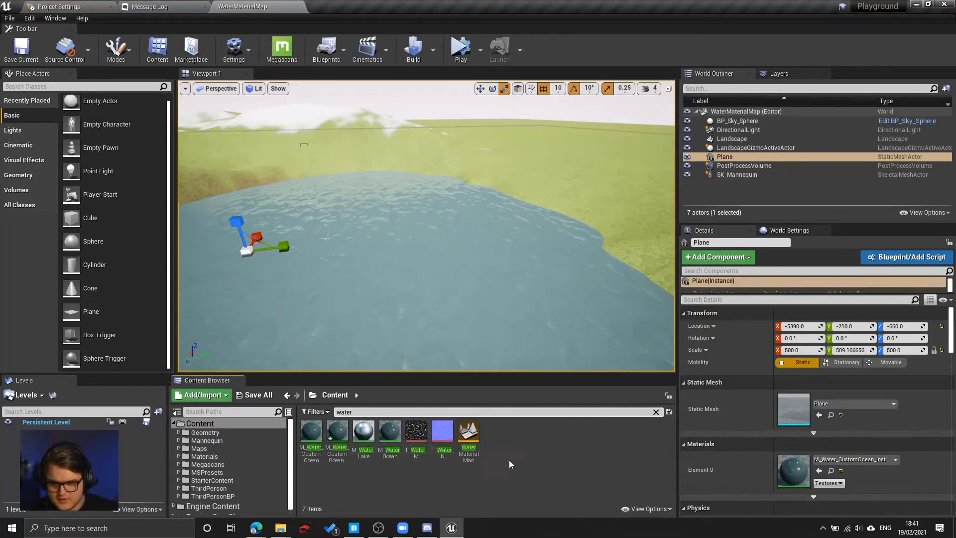
click(357, 429)
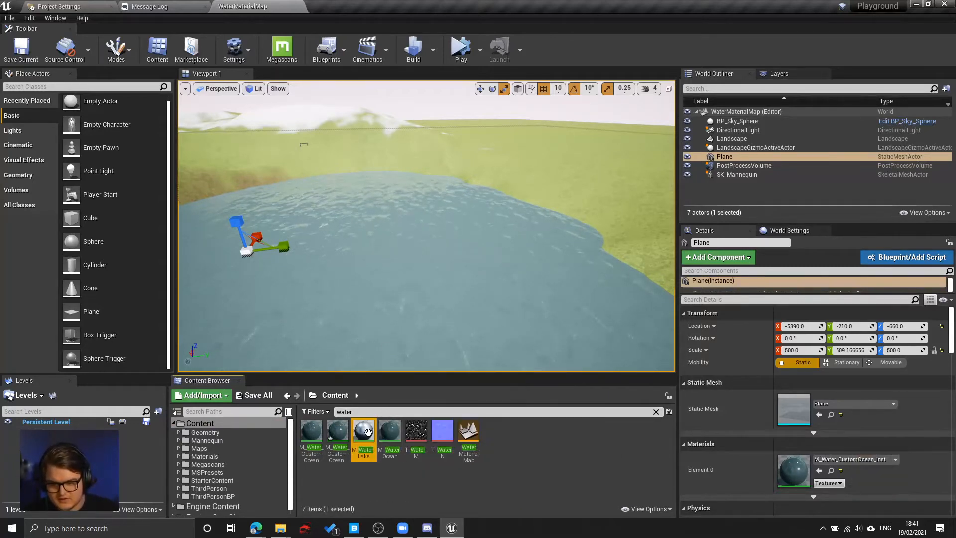
right_click(364, 431)
click(437, 239)
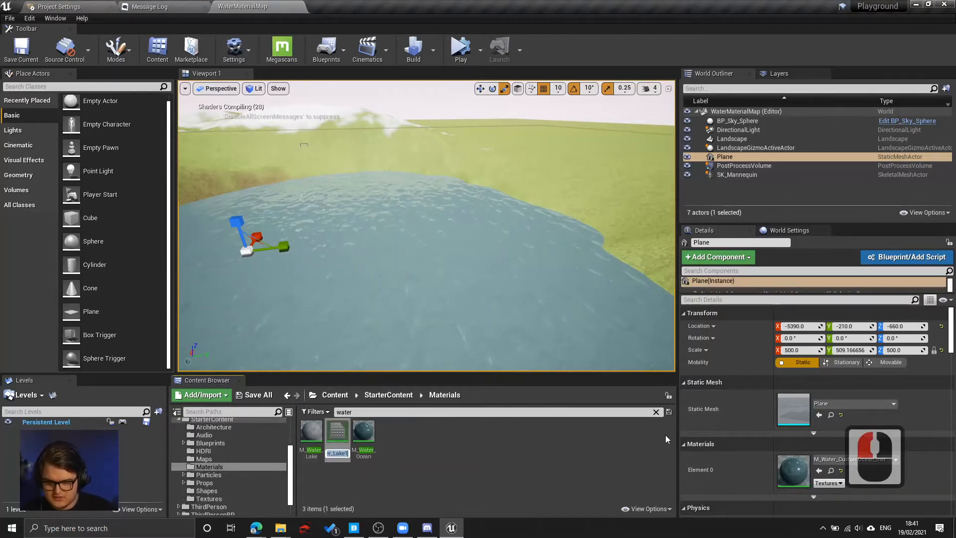
Name the duplicated lake material M_Water_CustomLake.
text(M_)
text(Water)
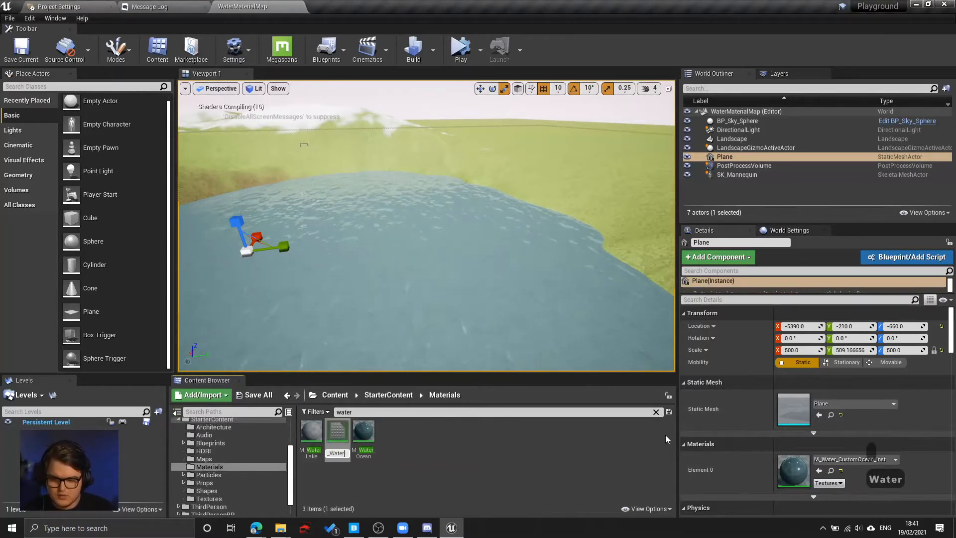
text(_)
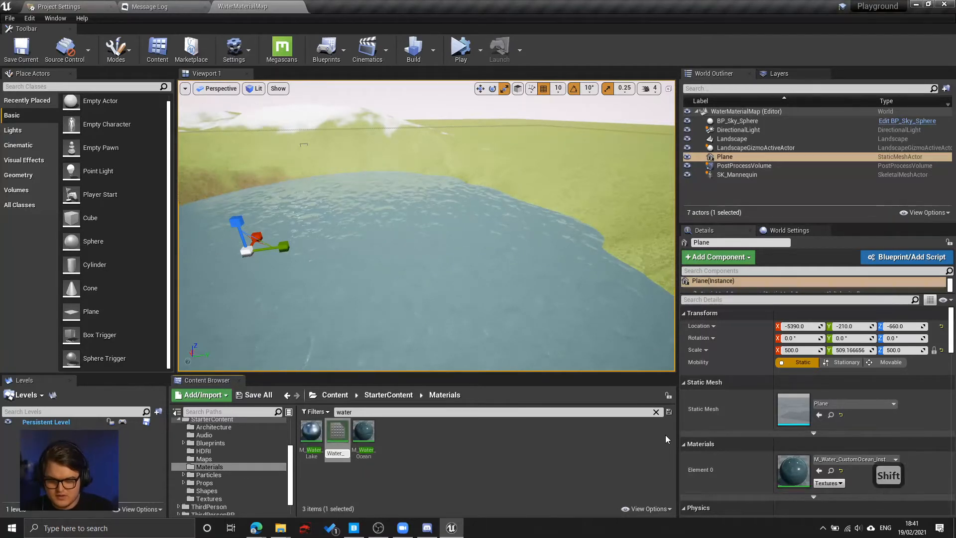
text(CustomLat)
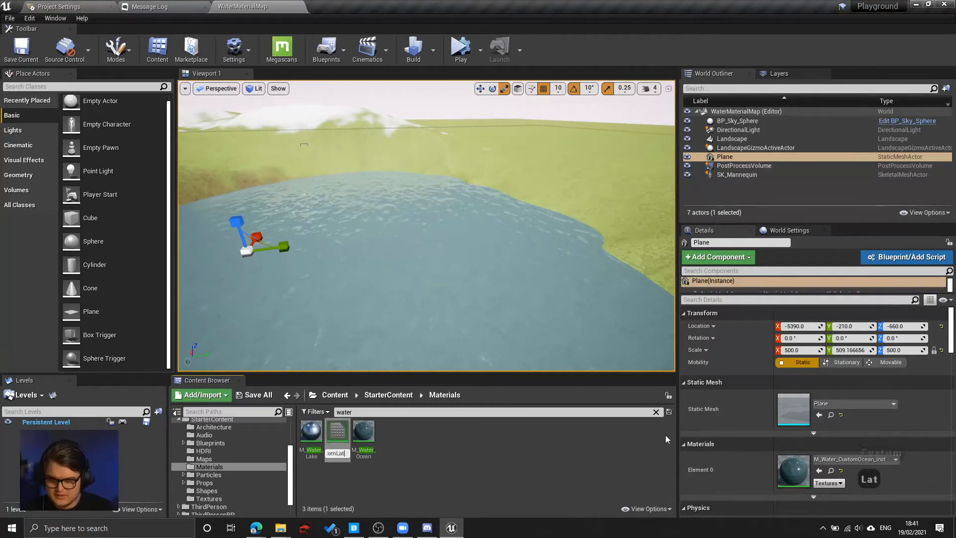
text(er)
key(BackSpace)
key(BackSpace)
key(BackSpace)
text(ke)
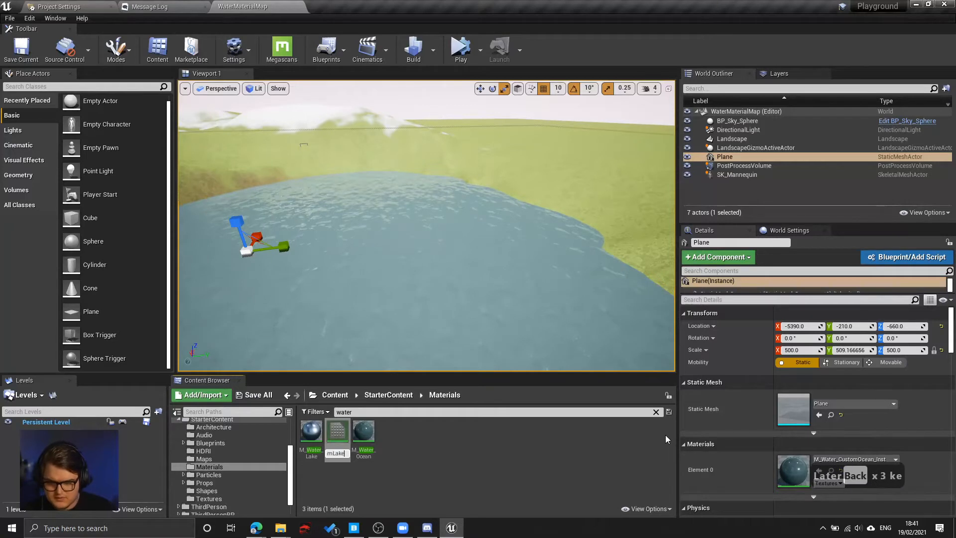
key(Return)
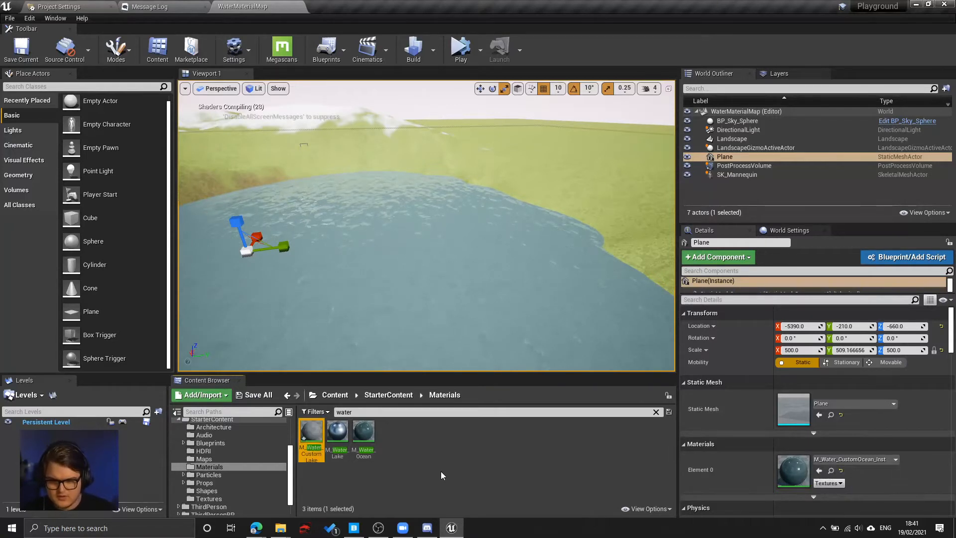
Move M_Water_CustomLake from StarterContent into the Content/Materials folder, and show that folder without the search filter.
click(315, 436)
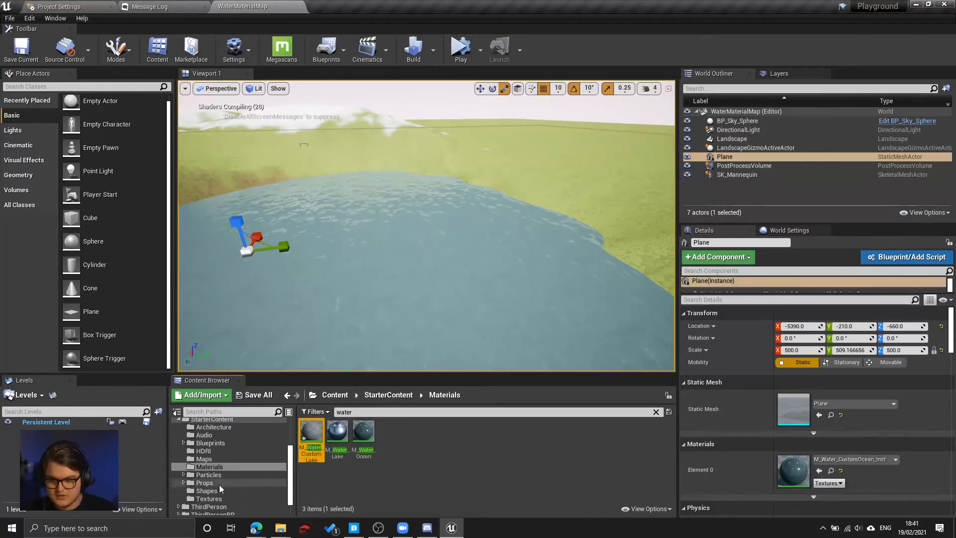
scroll(219, 486, down, 5)
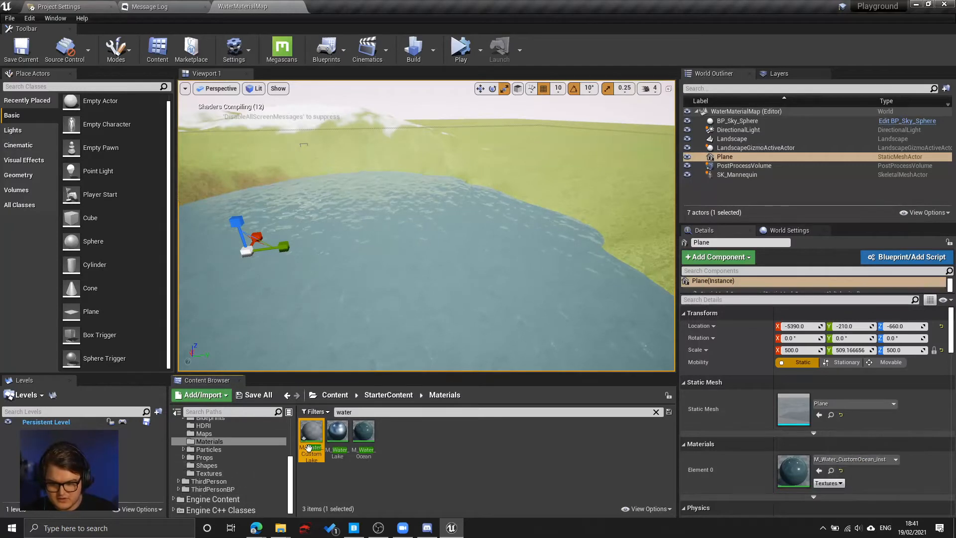
scroll(238, 476, up, 5)
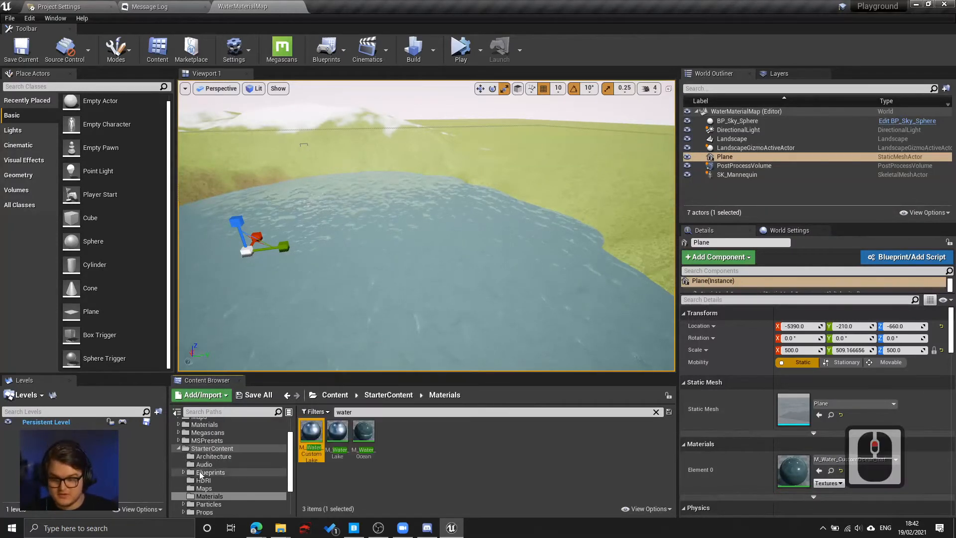
scroll(219, 474, up, 6)
drag(314, 432, 215, 456)
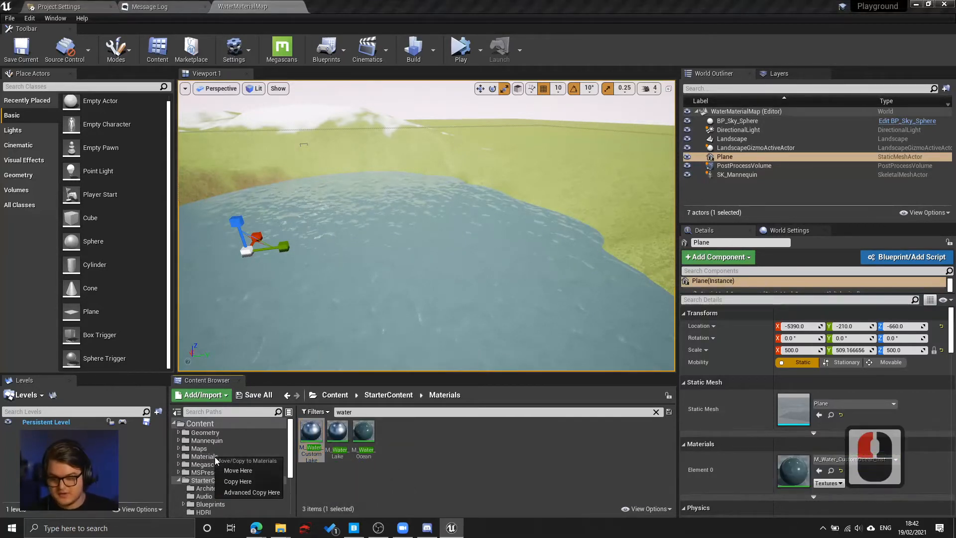
click(239, 469)
click(210, 457)
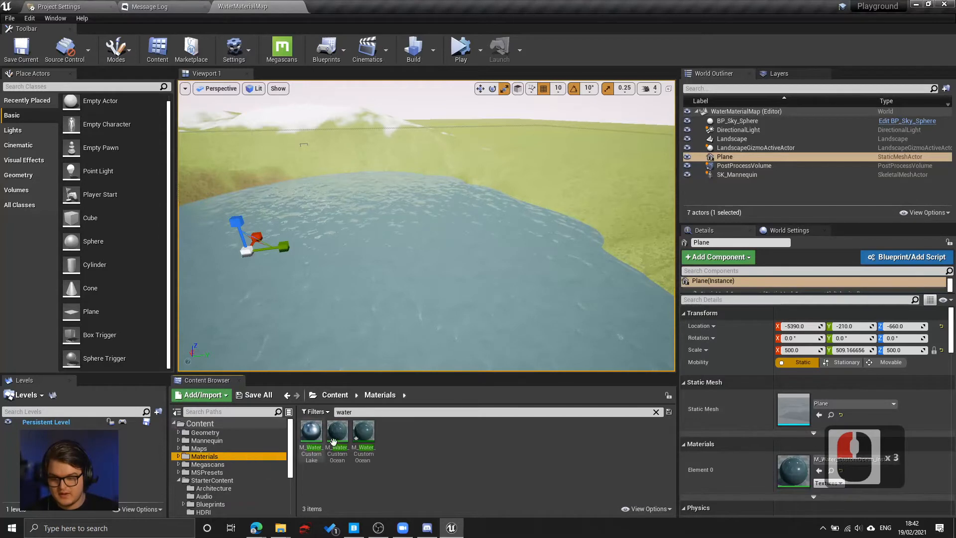
click(656, 412)
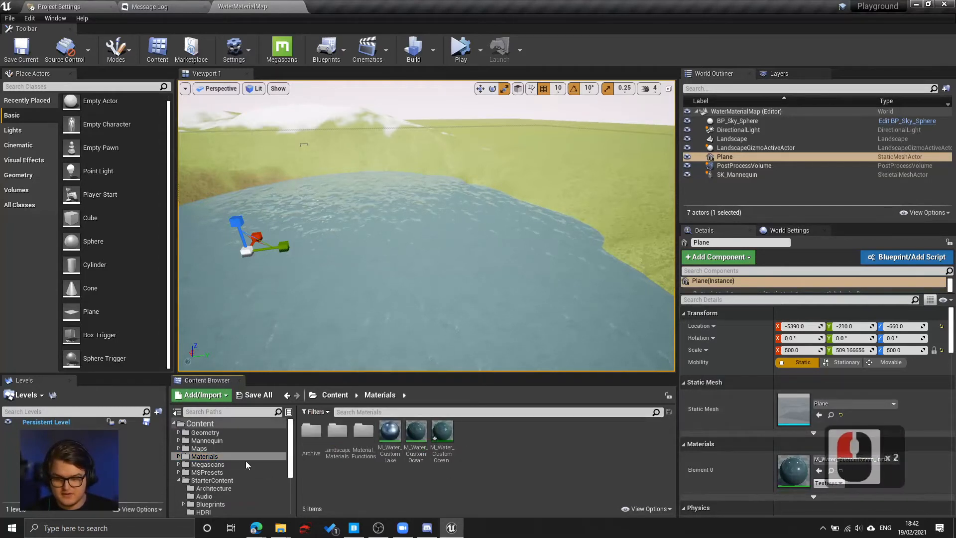
click(205, 457)
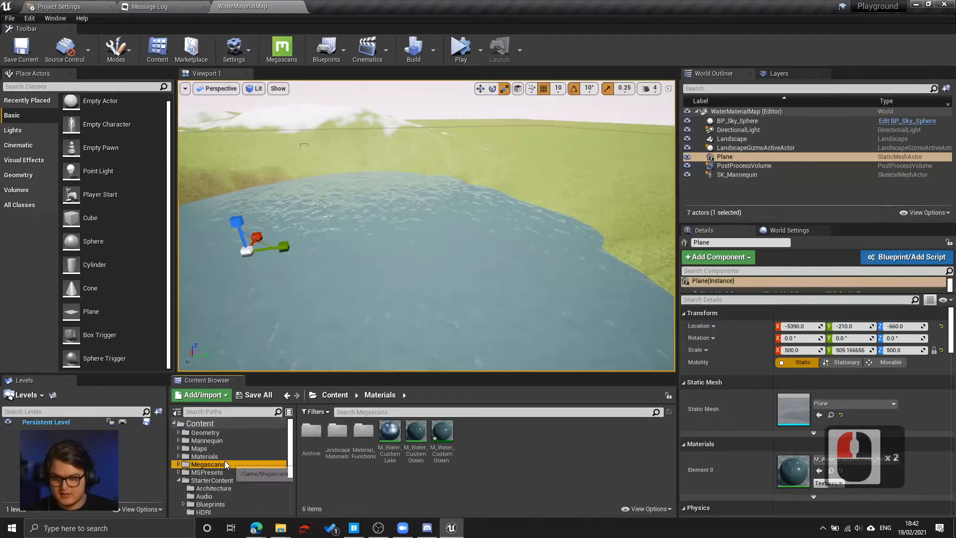
Open M_Water_CustomLake in the material editor and maximize its window.
click(416, 433)
click(393, 436)
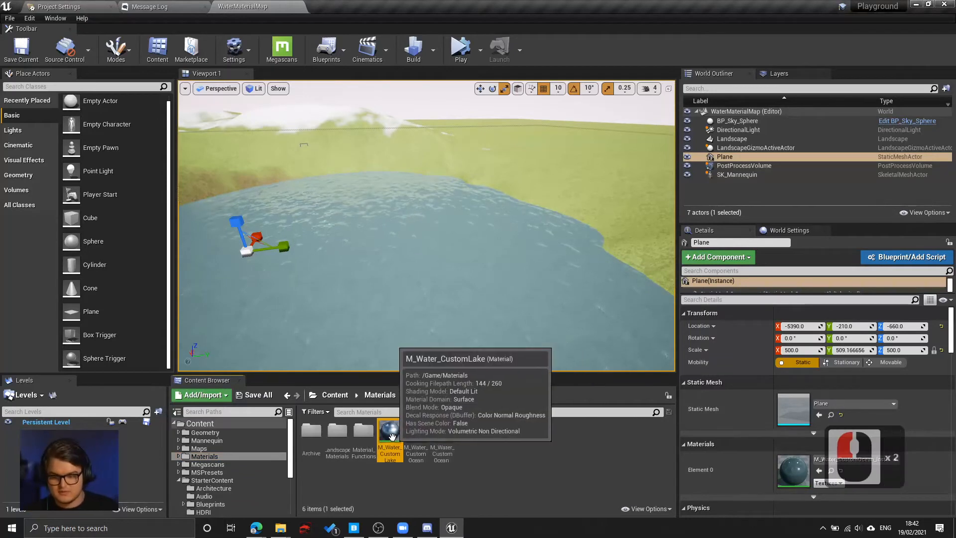
double_click(393, 436)
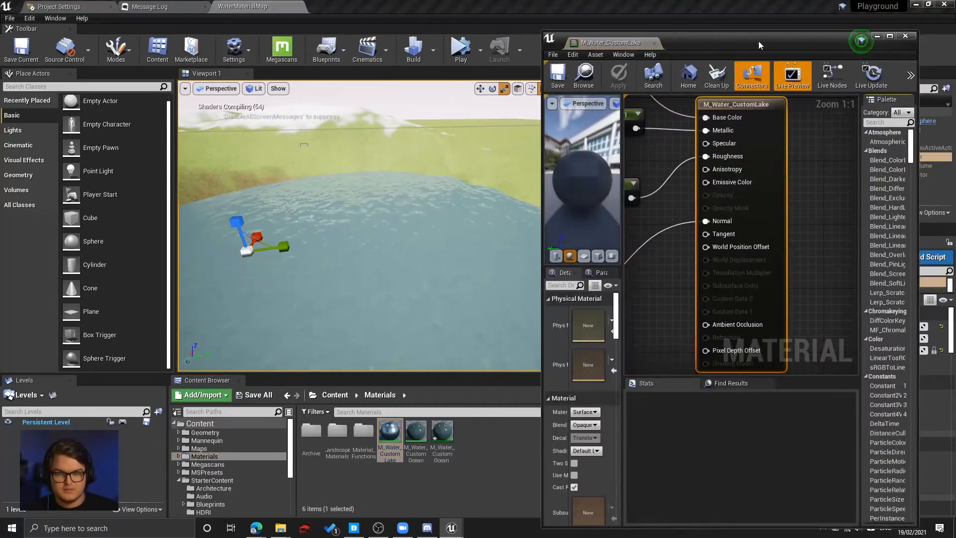
drag(819, 43, 508, 1)
Examine the Micro Normal group's Texture Sample nodes and the texture assigned to them.
right_drag(408, 322, 810, 324)
scroll(444, 231, down, 10)
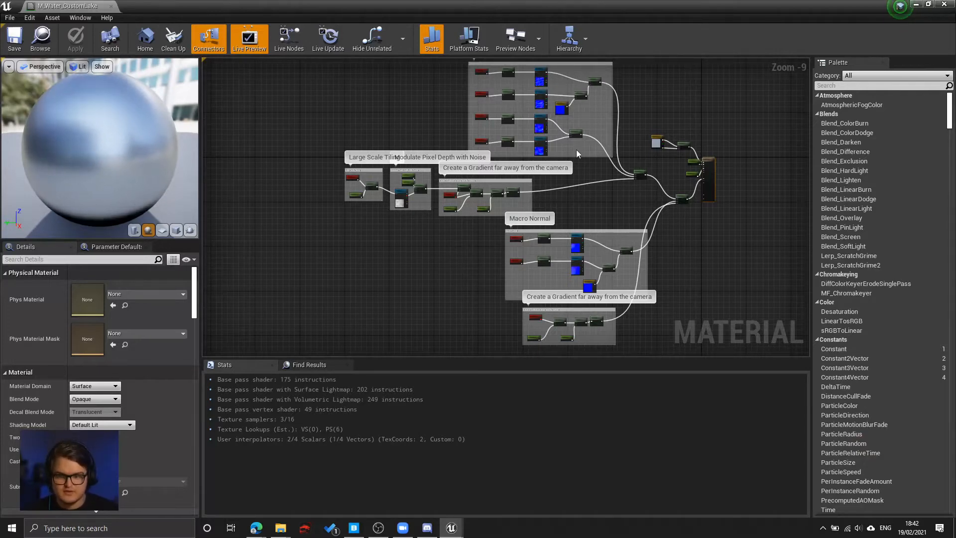
scroll(513, 75, up, 6)
right_drag(525, 169, 504, 230)
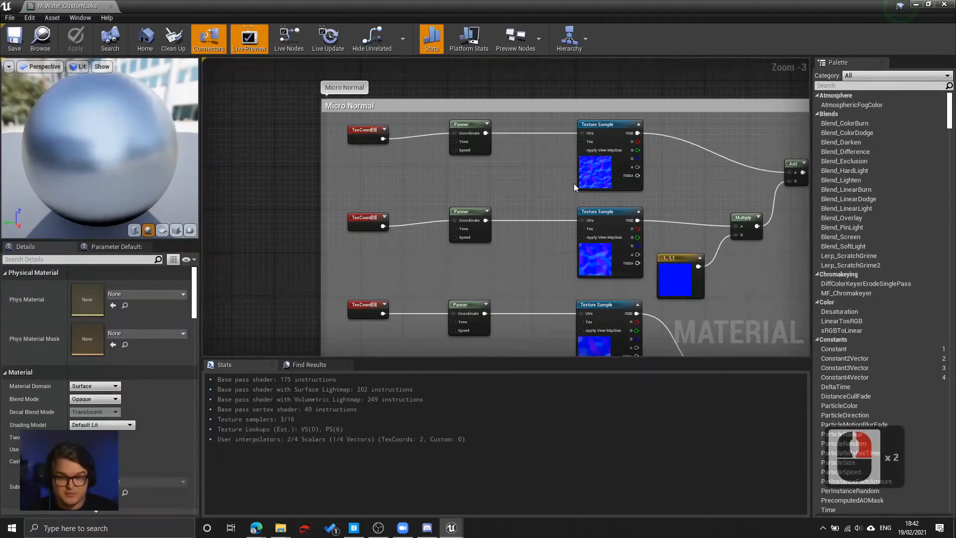
click(603, 247)
right_drag(554, 303, 527, 183)
click(598, 319)
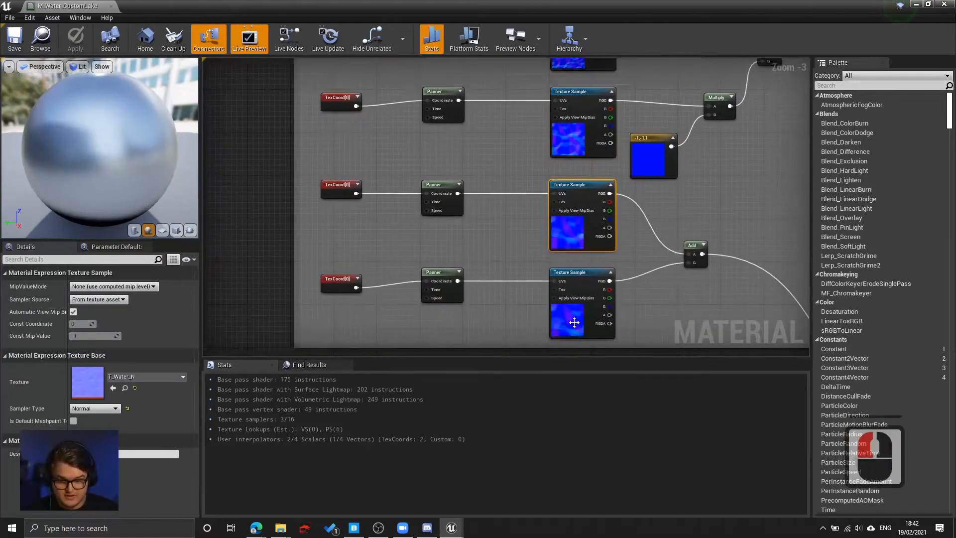
click(134, 380)
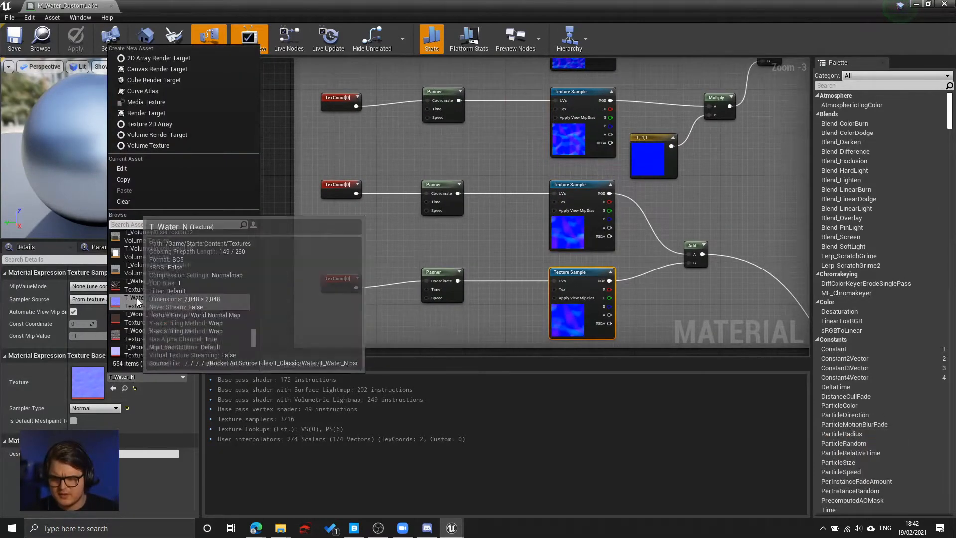
click(508, 222)
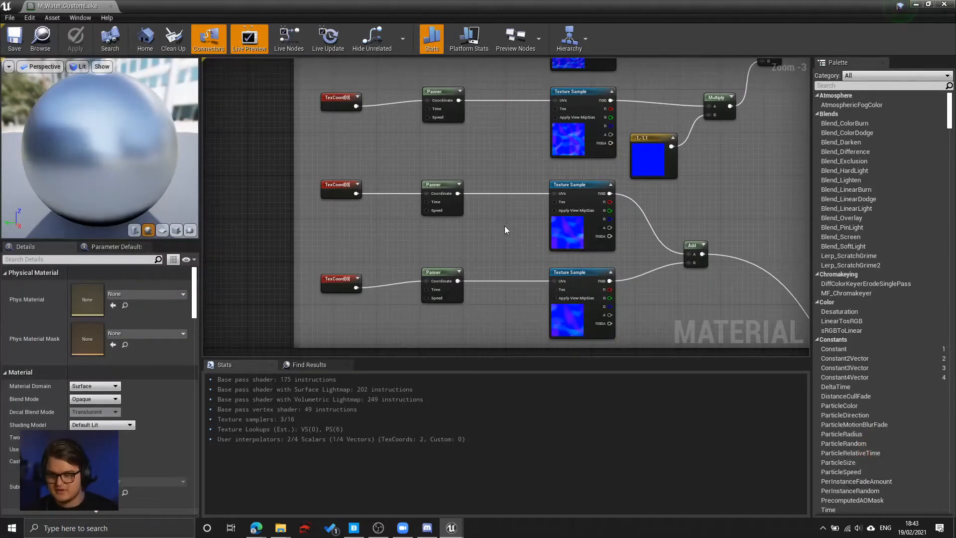
click(559, 221)
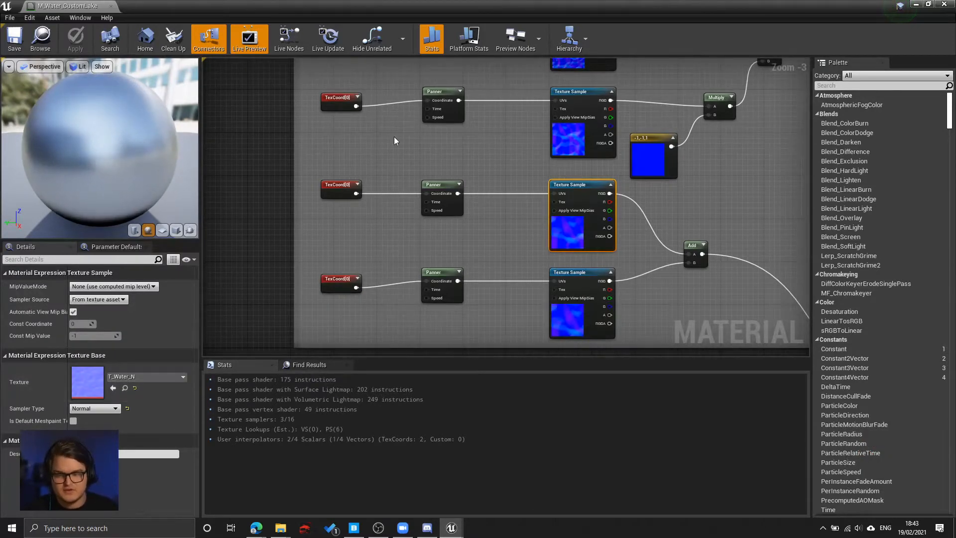
Inspect the first Micro Normal chain from its TexCoord through the Panner to the Texture Sample.
right_drag(439, 146, 438, 247)
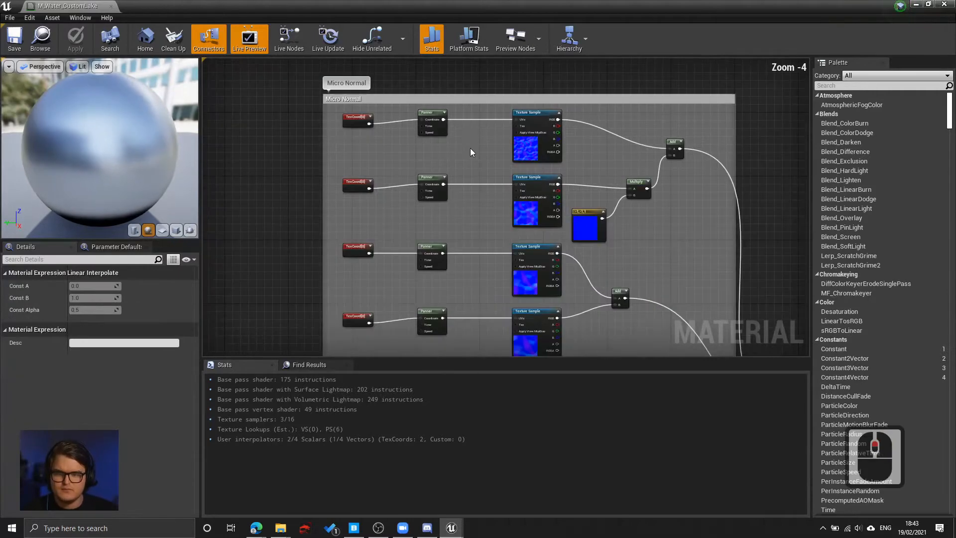
right_drag(471, 152, 433, 198)
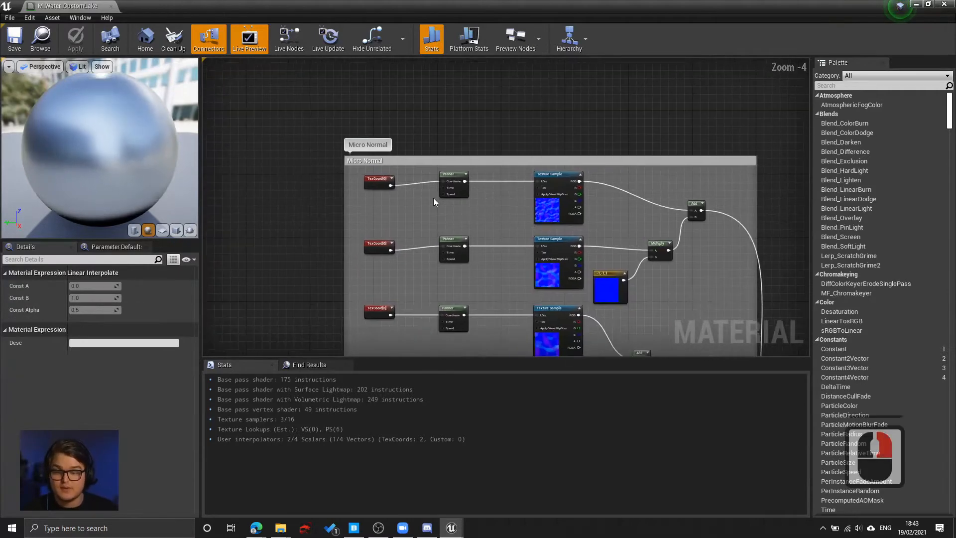
scroll(434, 198, up, 3)
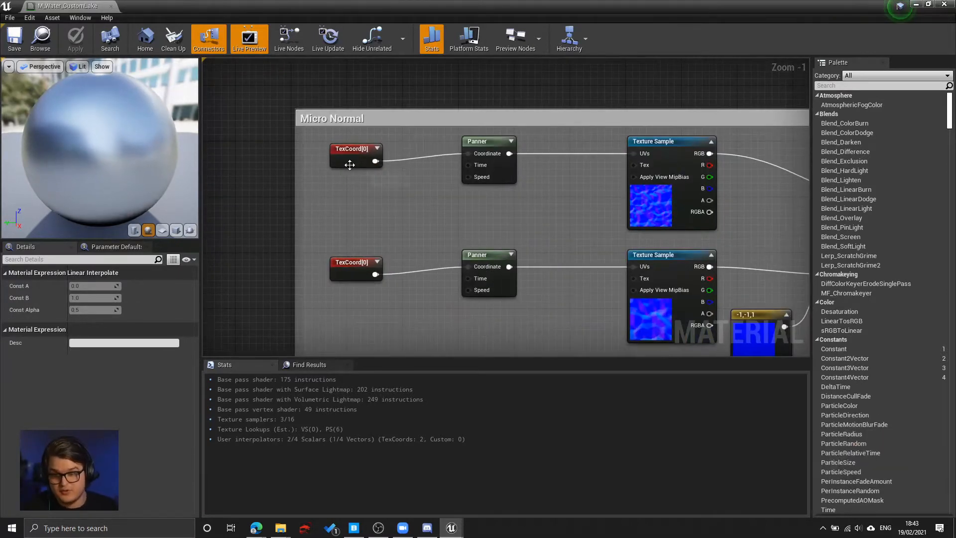
click(349, 155)
click(489, 140)
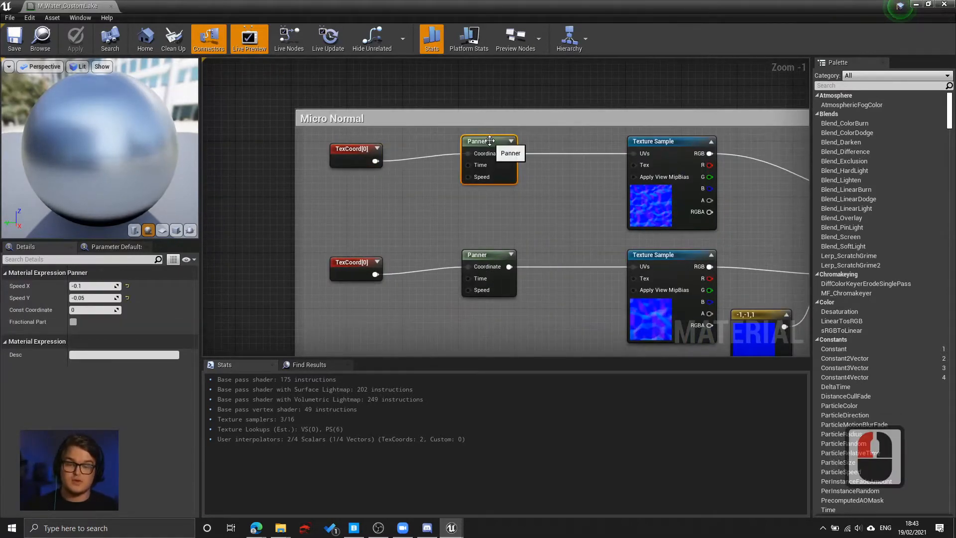
right_drag(656, 200, 487, 180)
click(513, 131)
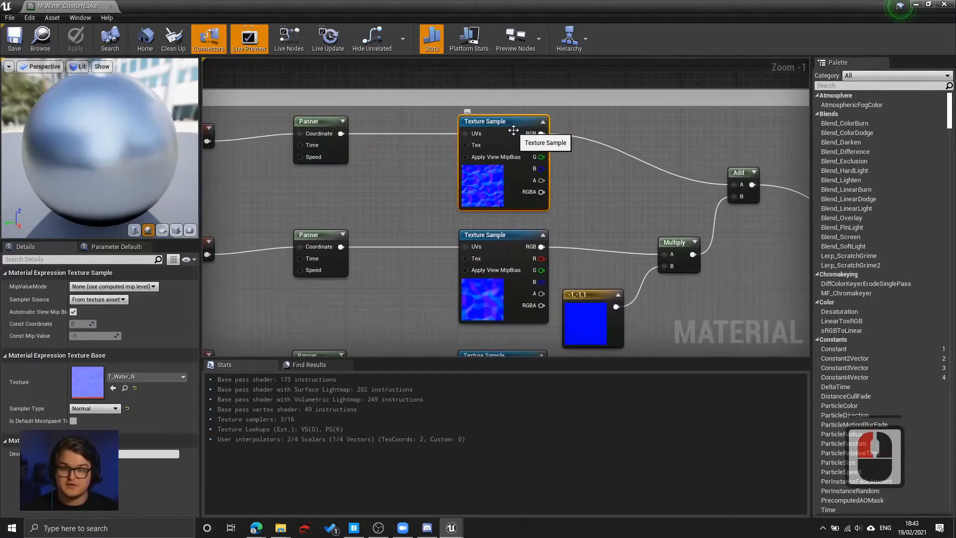
scroll(518, 145, down, 3)
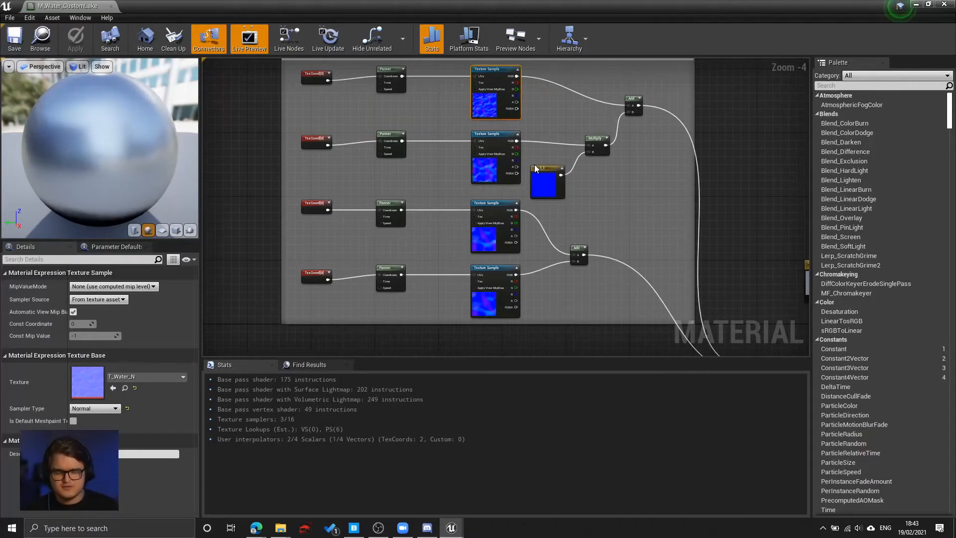
Trace the Lerp node's A, B and Alpha inputs back to the Micro Normal, gradient, pixel depth and Large Scale Tiling groups.
right_drag(667, 240, 636, 207)
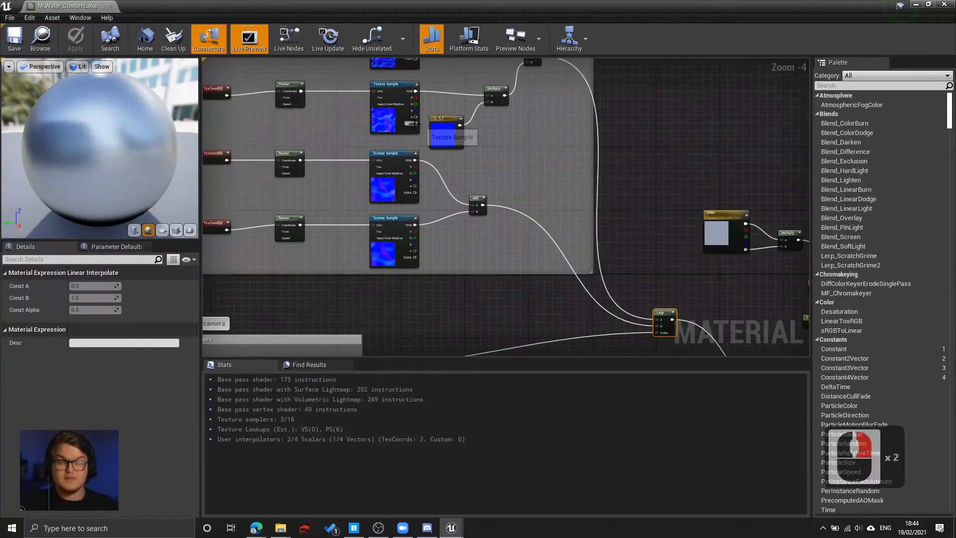
scroll(541, 199, up, 4)
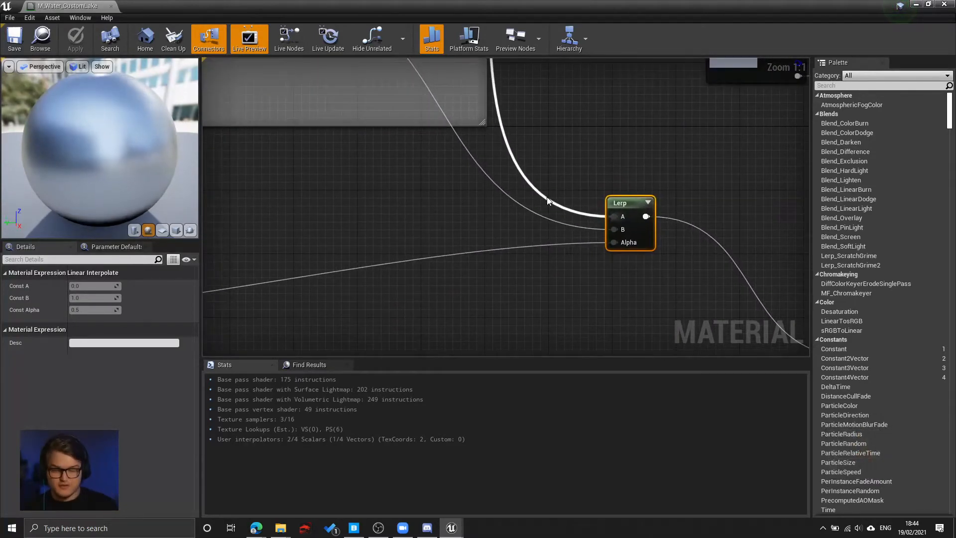
scroll(399, 274, down, 5)
right_drag(551, 256, 579, 251)
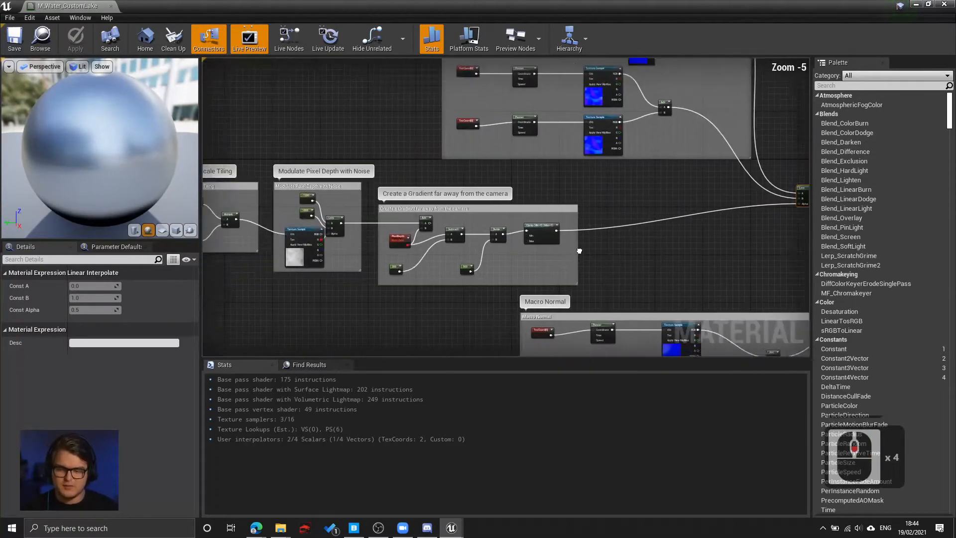
scroll(518, 250, up, 2)
right_drag(321, 139, 394, 129)
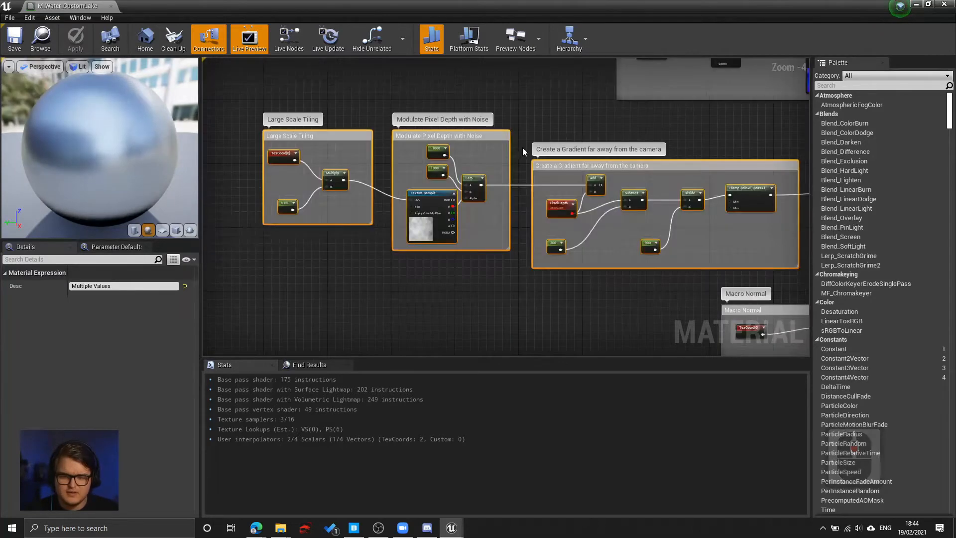
Examine the material output node's Normal, Roughness, Metallic and Base Color inputs, including the Color parameter feeding the Multiply node.
right_drag(523, 147, 512, 146)
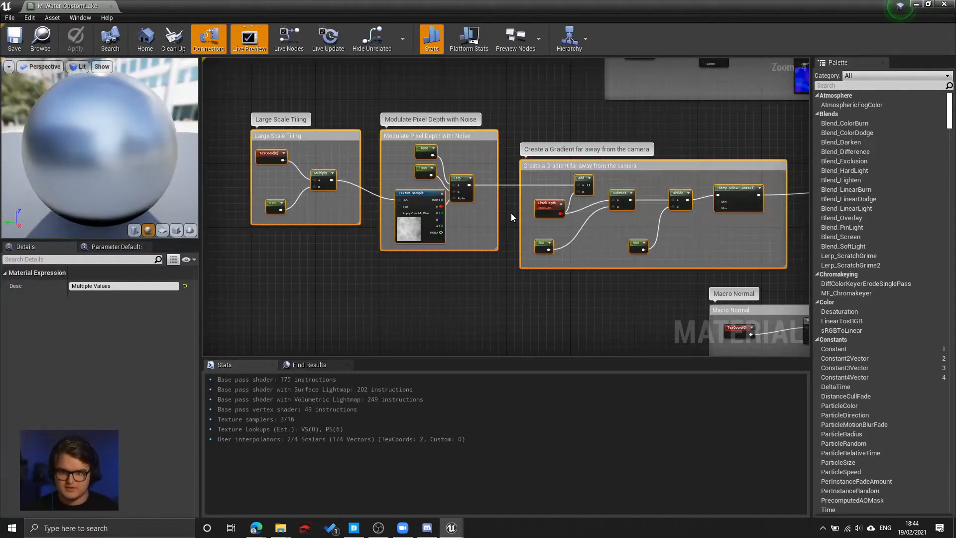
scroll(511, 213, down, 5)
scroll(417, 278, up, 7)
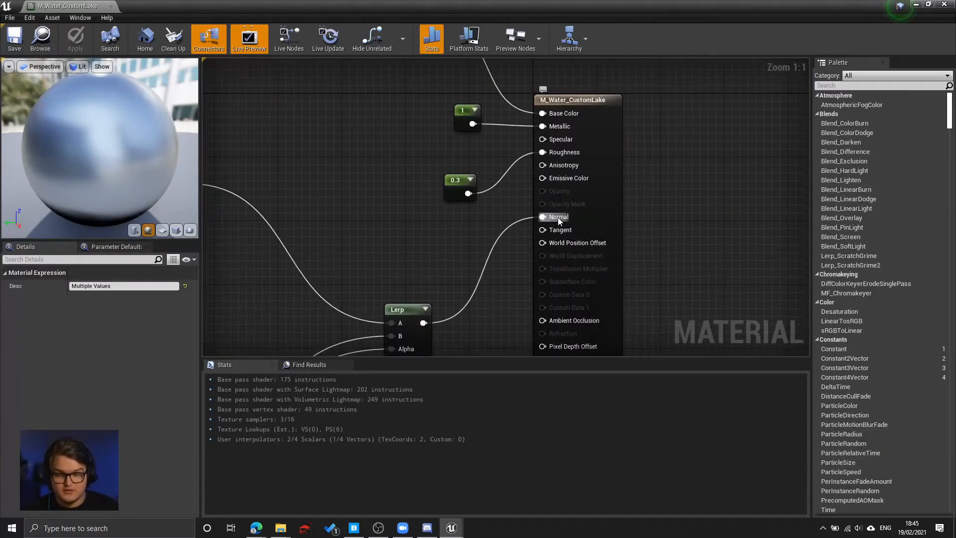
right_drag(571, 219, 572, 245)
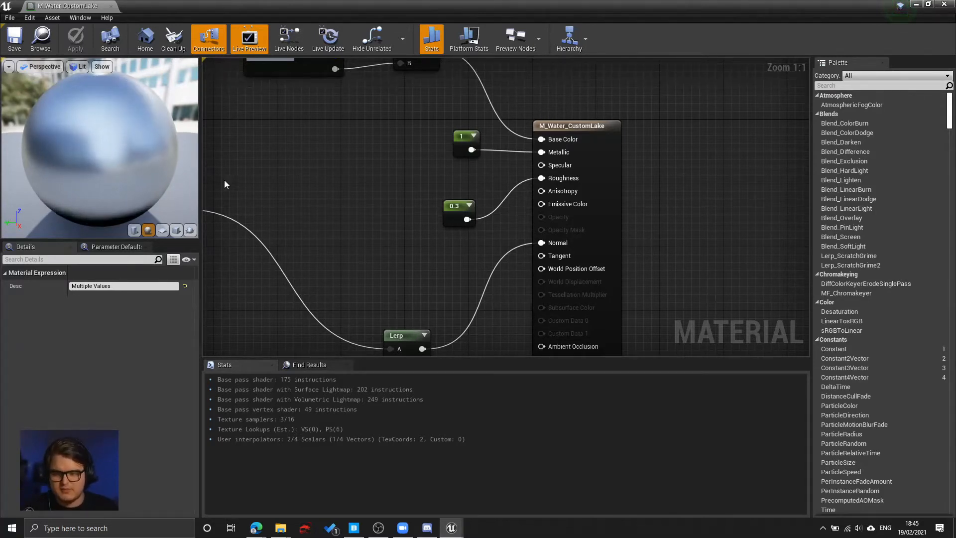
right_drag(327, 143, 347, 170)
right_drag(347, 170, 348, 171)
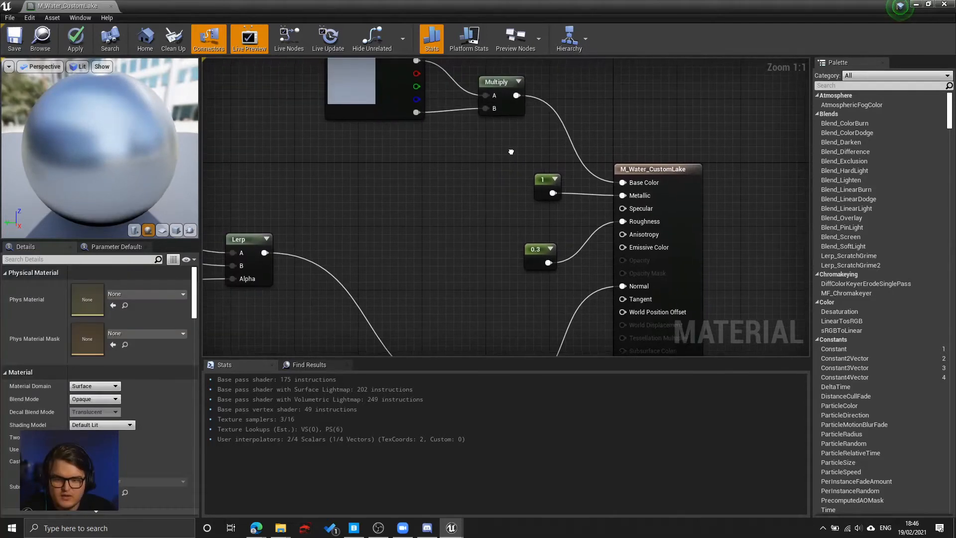
right_drag(510, 151, 503, 169)
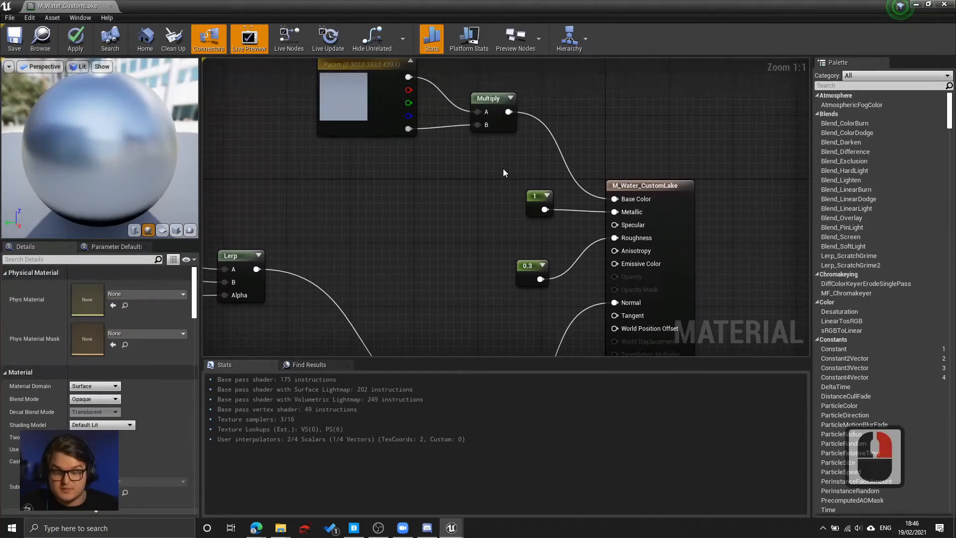
right_drag(364, 90, 395, 133)
click(395, 133)
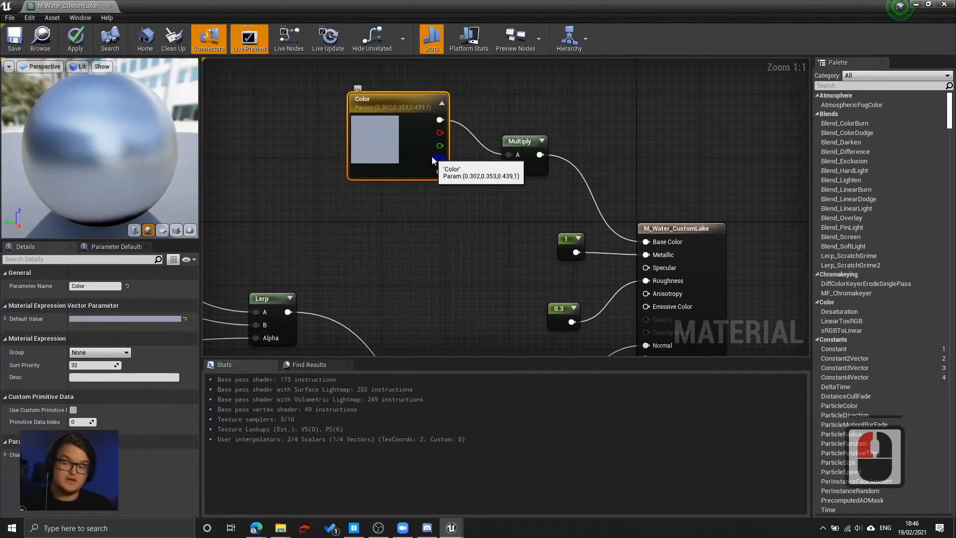
drag(440, 171, 509, 167)
click(687, 234)
Follow the Normal input's Lerp nodes back to the first TexCoord and Panner of the Micro Normal group.
right_drag(530, 280, 524, 118)
scroll(524, 118, down, 3)
right_drag(488, 234, 504, 313)
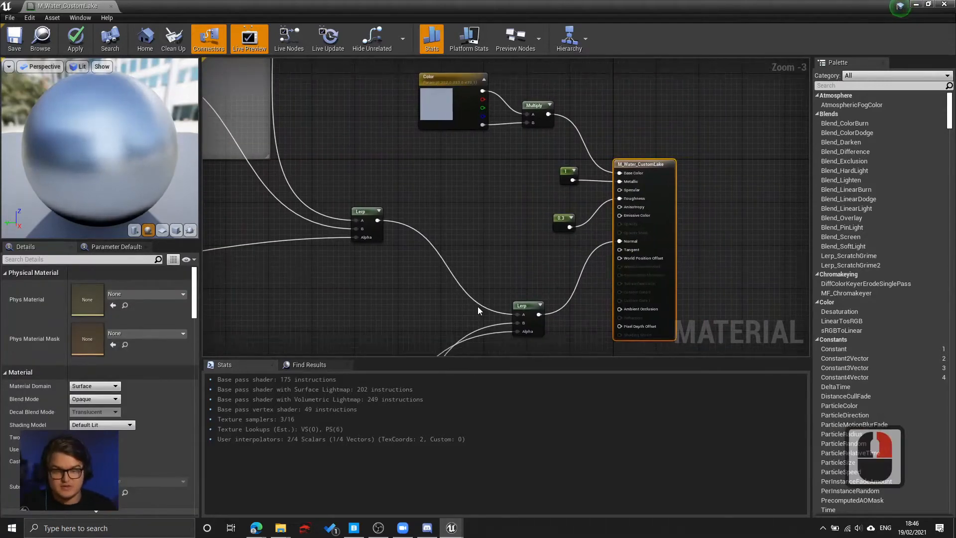
click(529, 306)
right_drag(529, 306, 498, 344)
scroll(443, 119, up, 1)
click(439, 113)
right_drag(358, 105, 480, 172)
right_drag(404, 135, 440, 153)
click(400, 196)
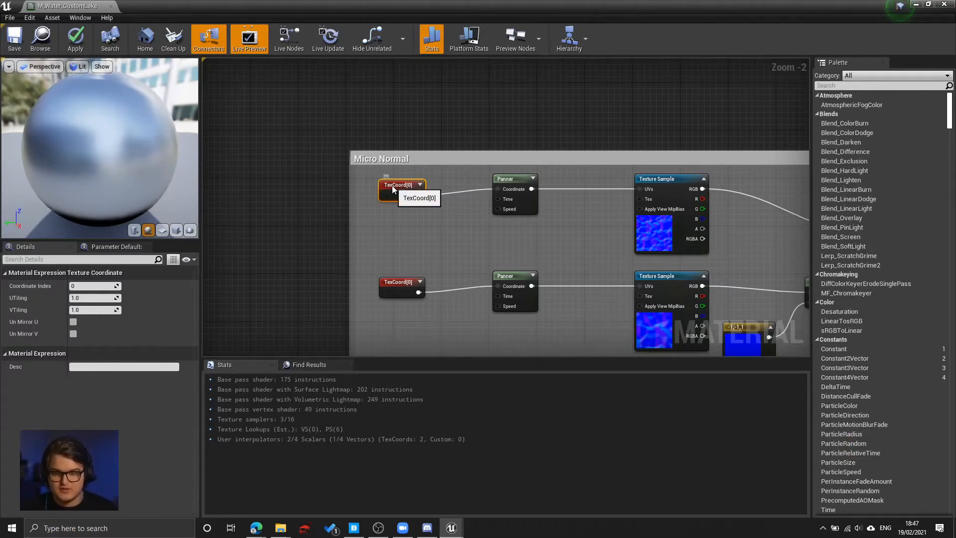
click(512, 182)
right_drag(476, 118, 506, 160)
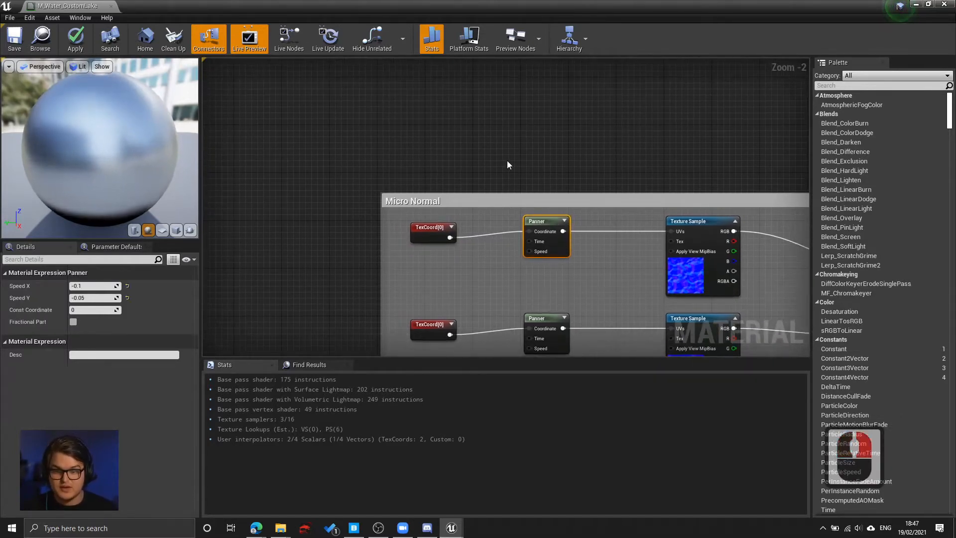
Add a scalar parameter named WaterTextureScale above the Micro Normal group by converting a new Constant.
click(448, 138)
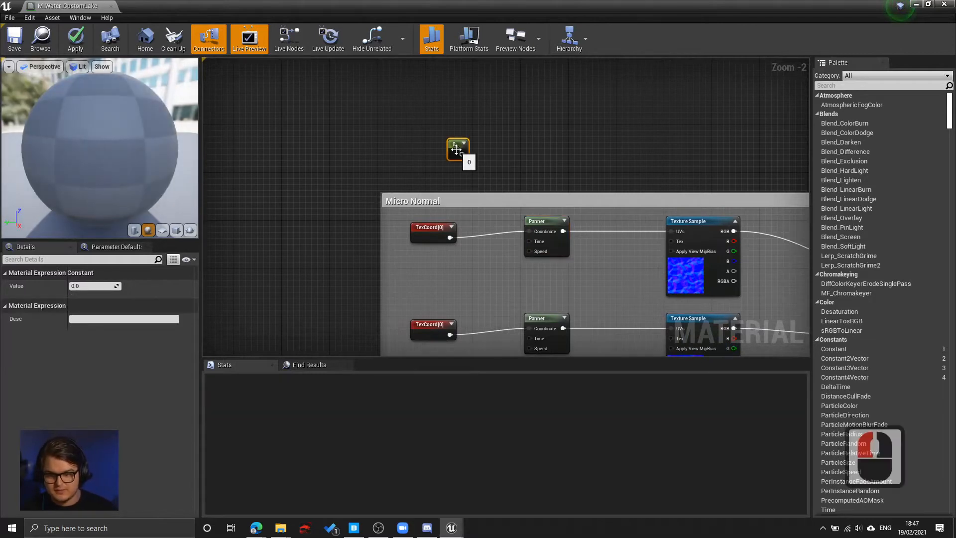
right_click(458, 149)
click(527, 187)
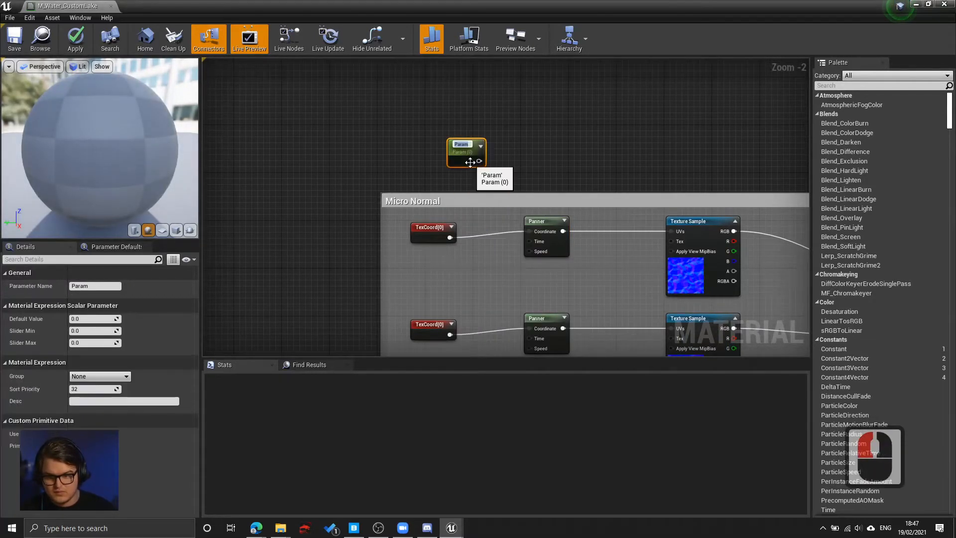
text(WaterTe)
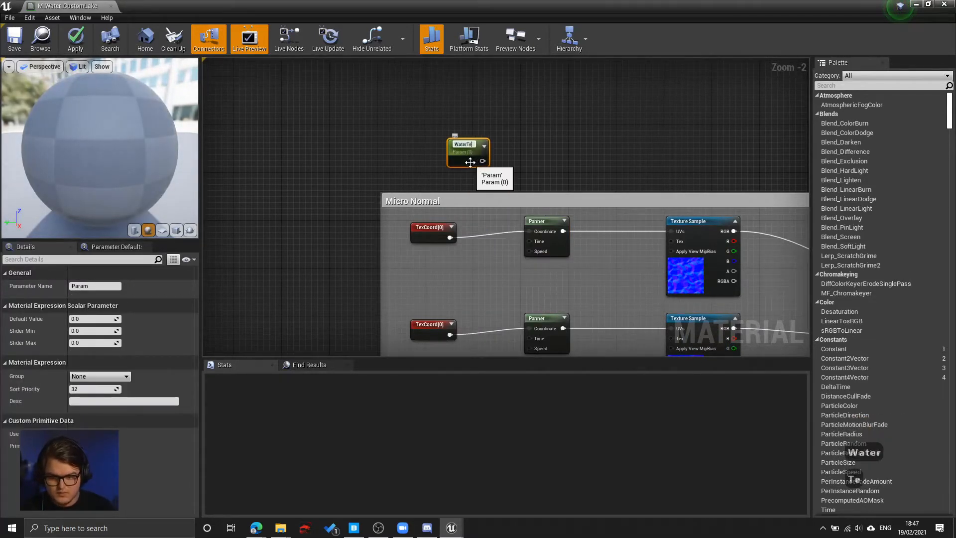
text(xtureScale)
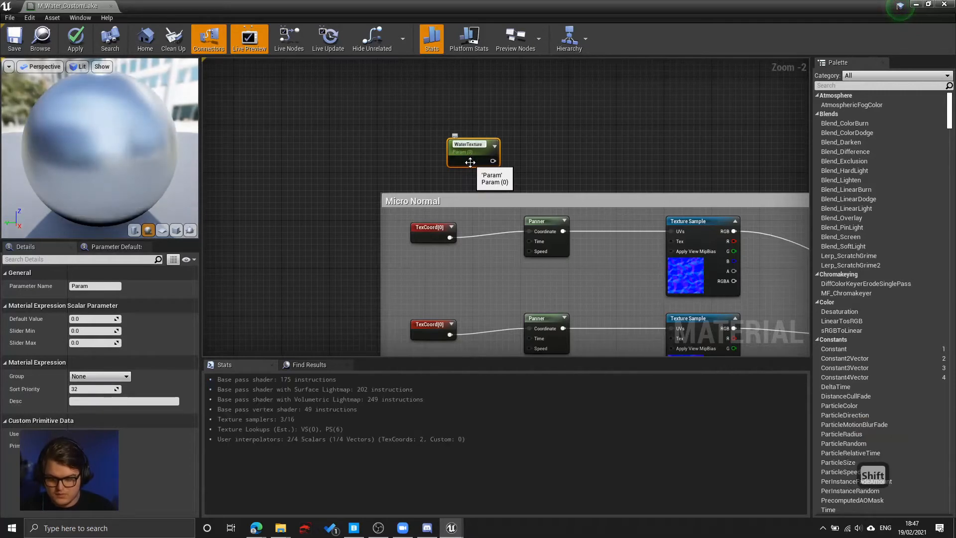
key(Return)
drag(470, 162, 382, 153)
Add a Divide node with the first Micro Normal TexCoord as A and WaterTextureScale as B, feeding the Panner's Coordinate.
right_click(474, 155)
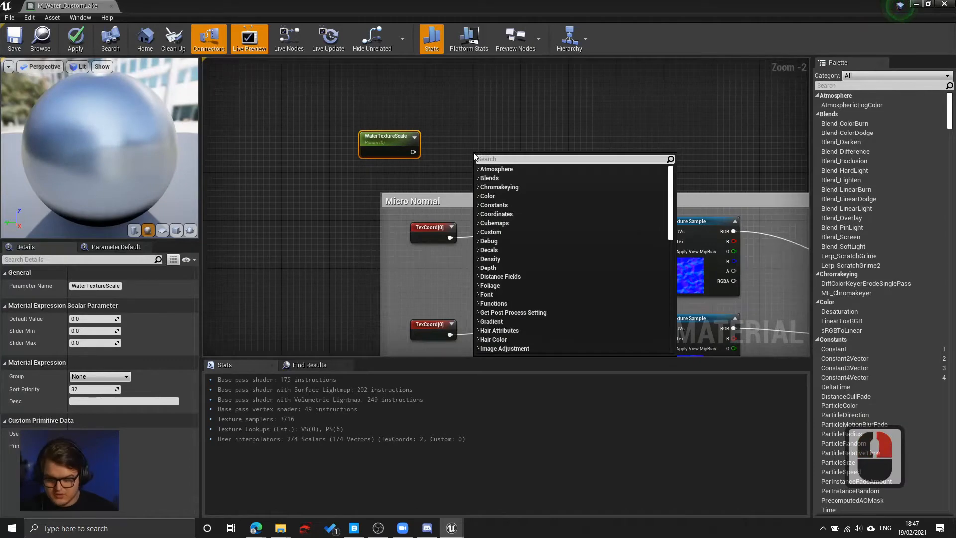
text(dvi)
key(BackSpace)
key(BackSpace)
text(iv)
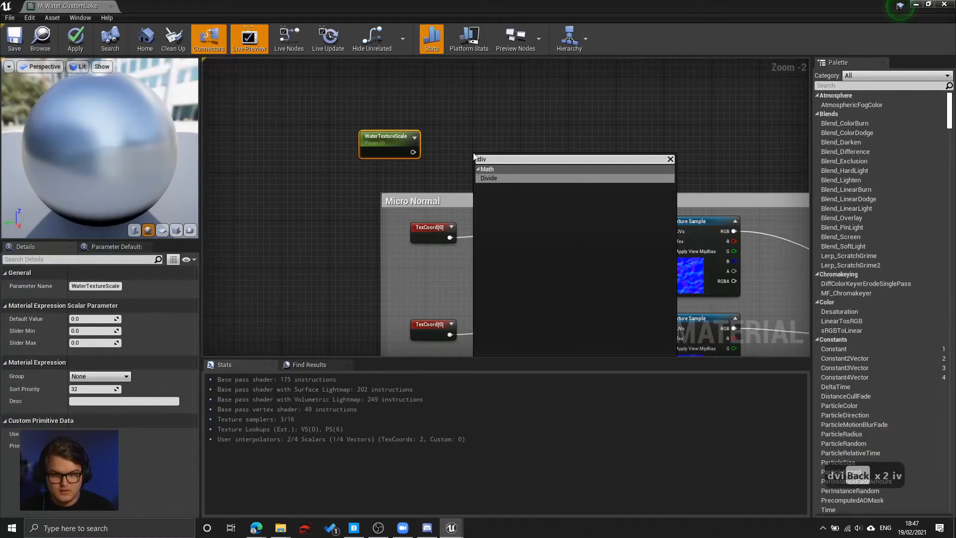
key(Return)
drag(450, 237, 479, 168)
drag(413, 152, 529, 231)
right_drag(529, 143, 504, 106)
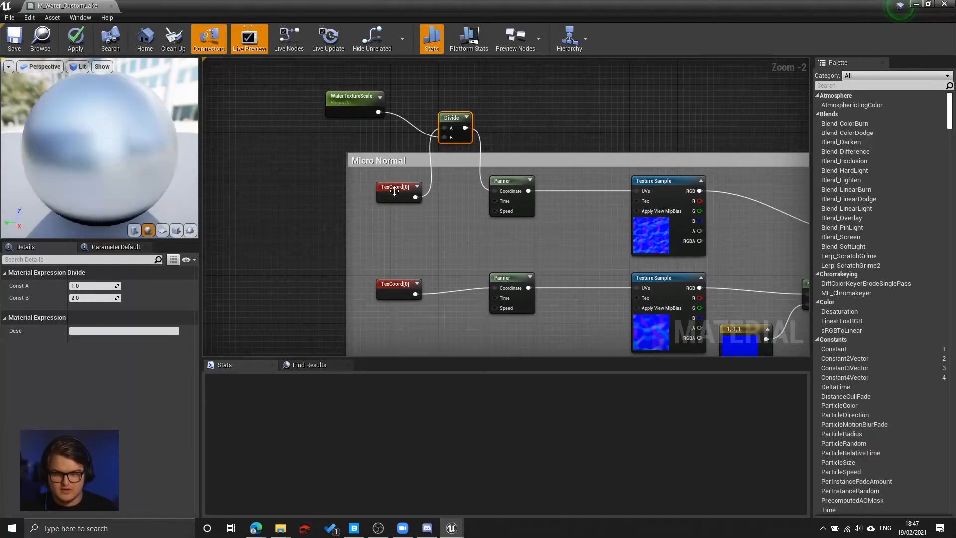
Compare the UTiling and VTiling settings of the Micro Normal group's TexCoord nodes.
click(398, 192)
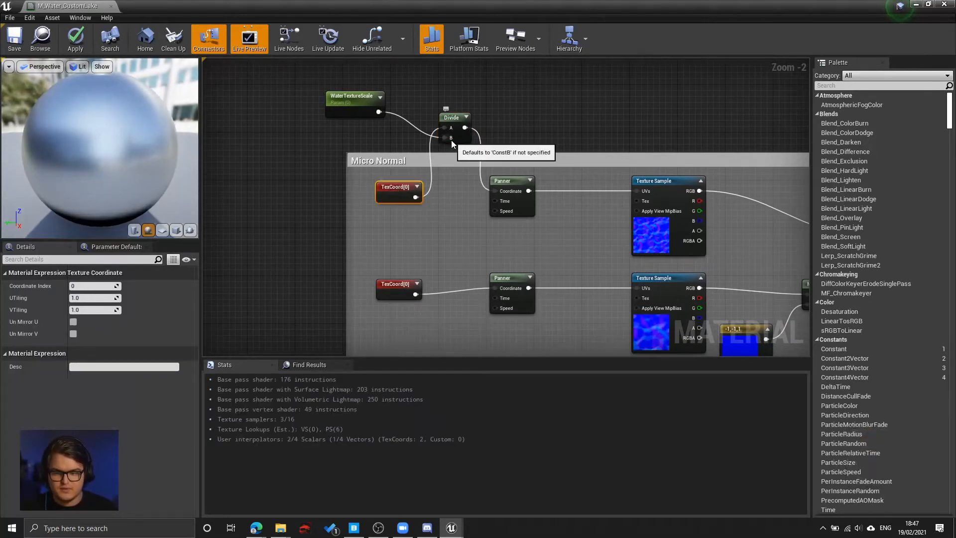
right_drag(464, 131, 451, 126)
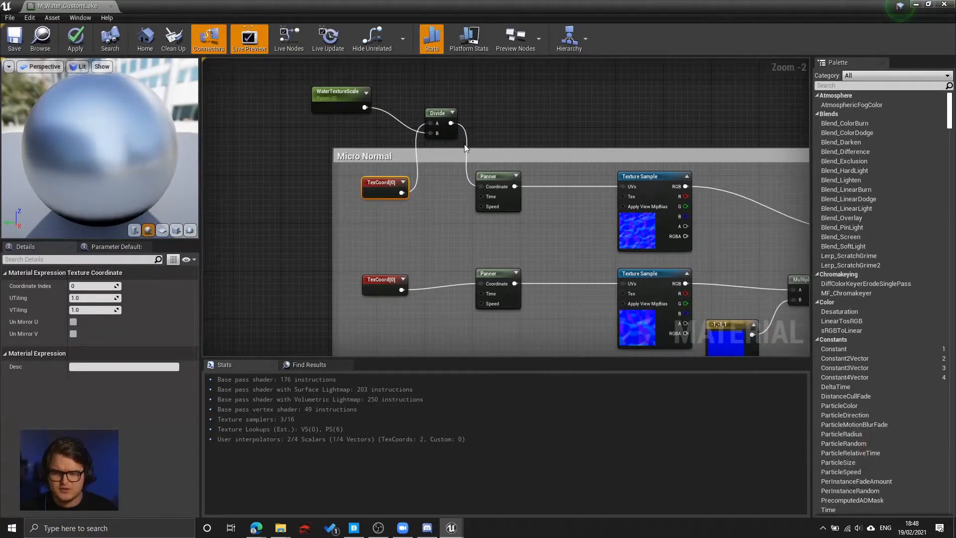
drag(451, 123, 482, 132)
click(466, 266)
right_drag(488, 270, 560, 226)
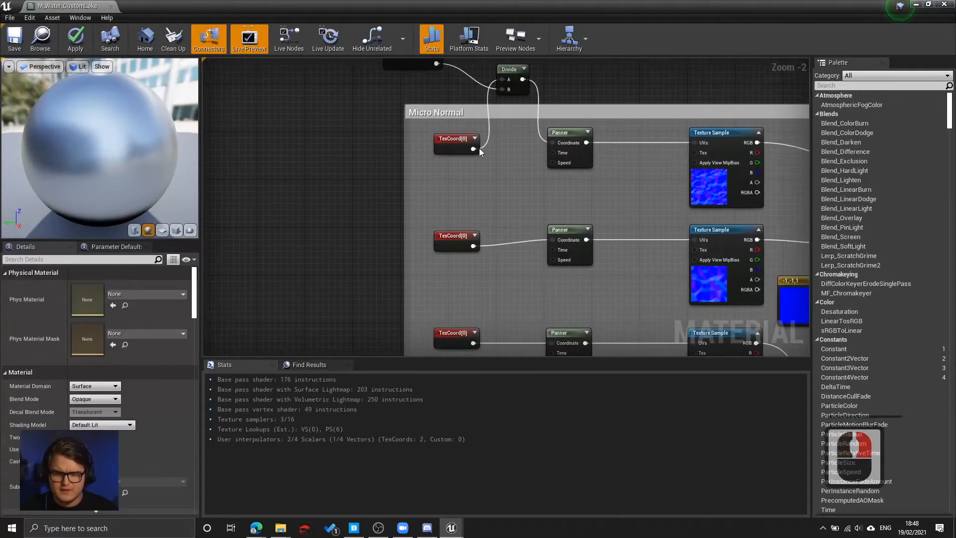
click(464, 149)
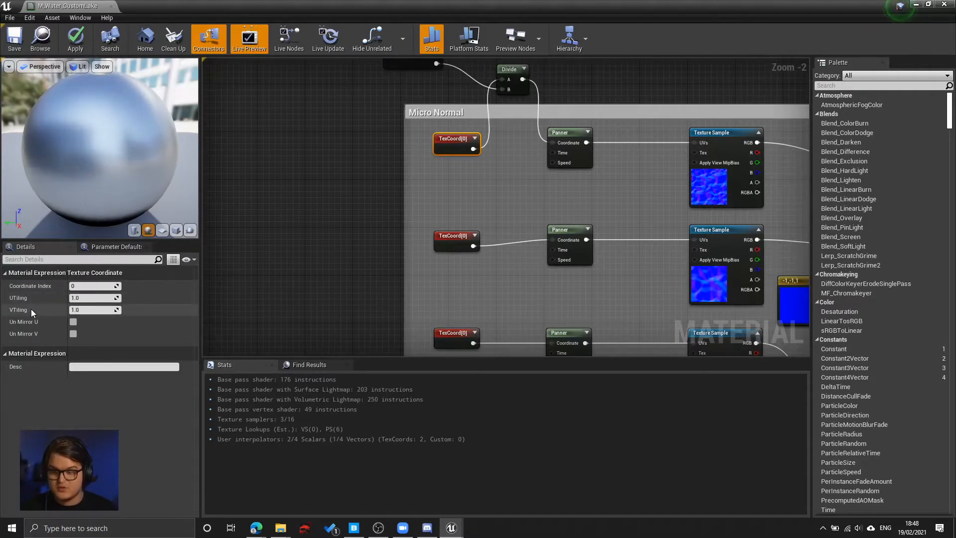
right_drag(514, 216, 479, 162)
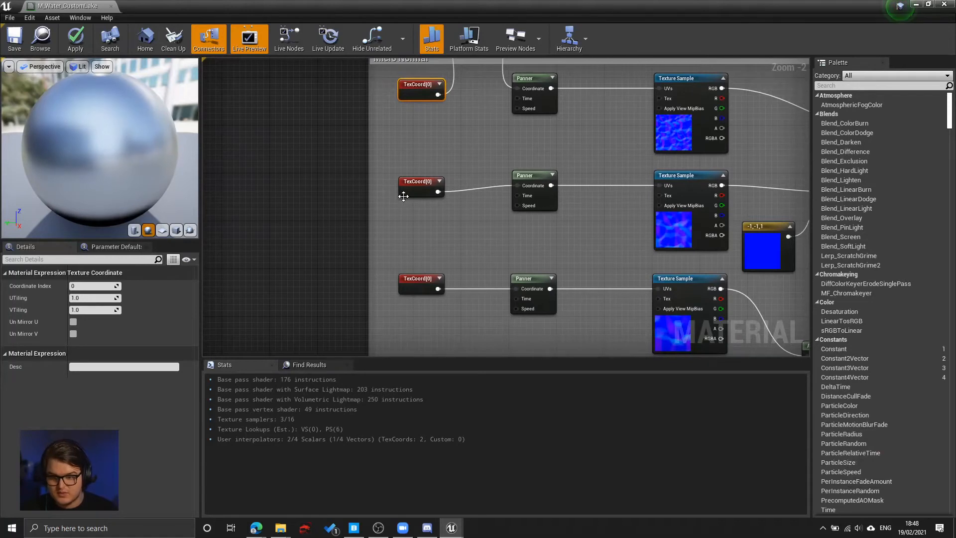
click(405, 194)
click(418, 287)
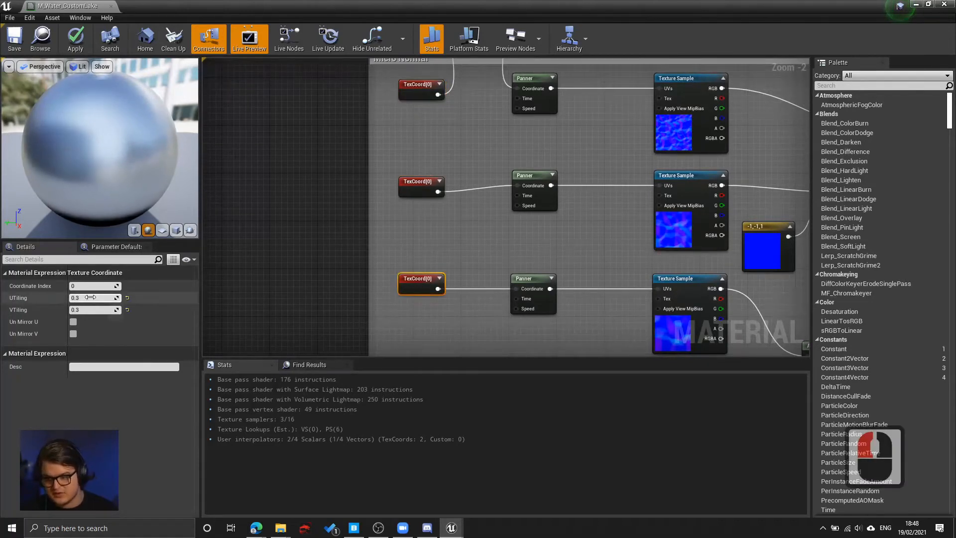
right_drag(421, 89, 435, 193)
click(436, 193)
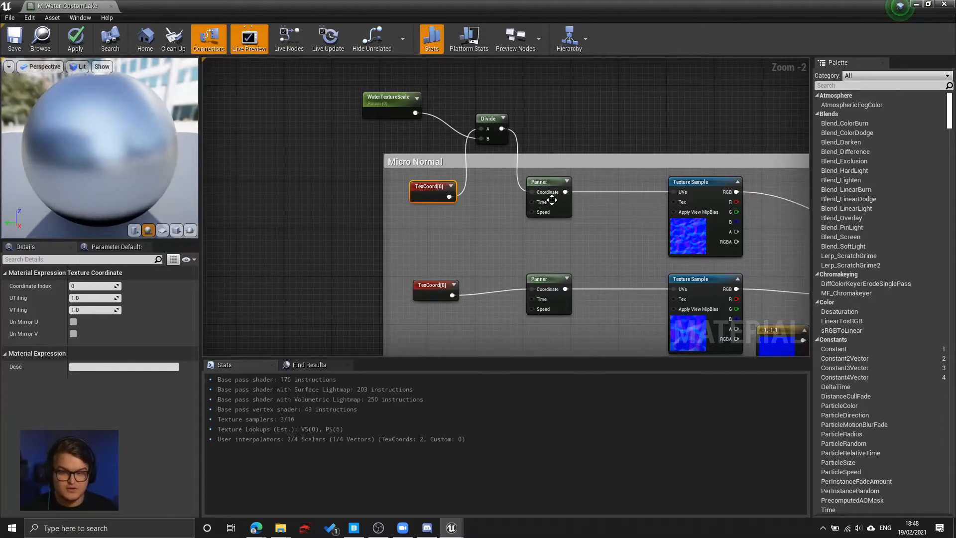
Compare the Speed X and Speed Y settings of the Micro Normal group's Panner nodes.
right_drag(551, 200, 532, 102)
click(529, 187)
click(527, 283)
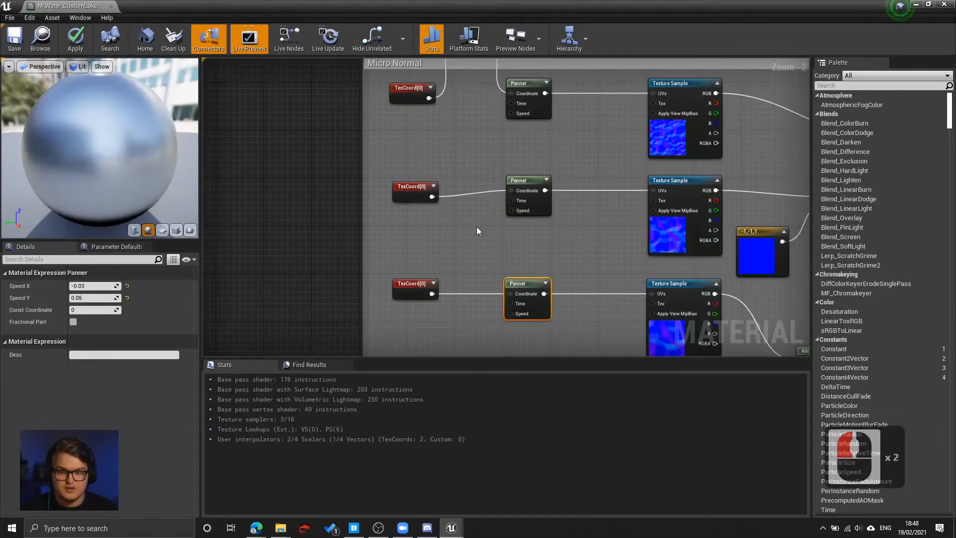
right_drag(478, 228, 475, 253)
right_drag(549, 178, 531, 160)
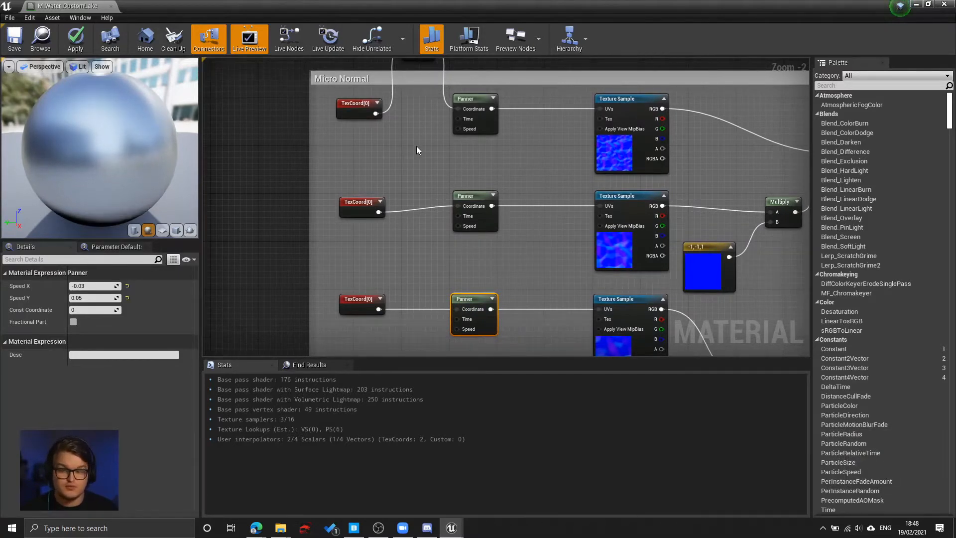
right_drag(417, 147, 423, 193)
Copy the WaterTextureScale and Divide nodes and insert the copy between the second Micro Normal TexCoord and its Panner.
click(367, 160)
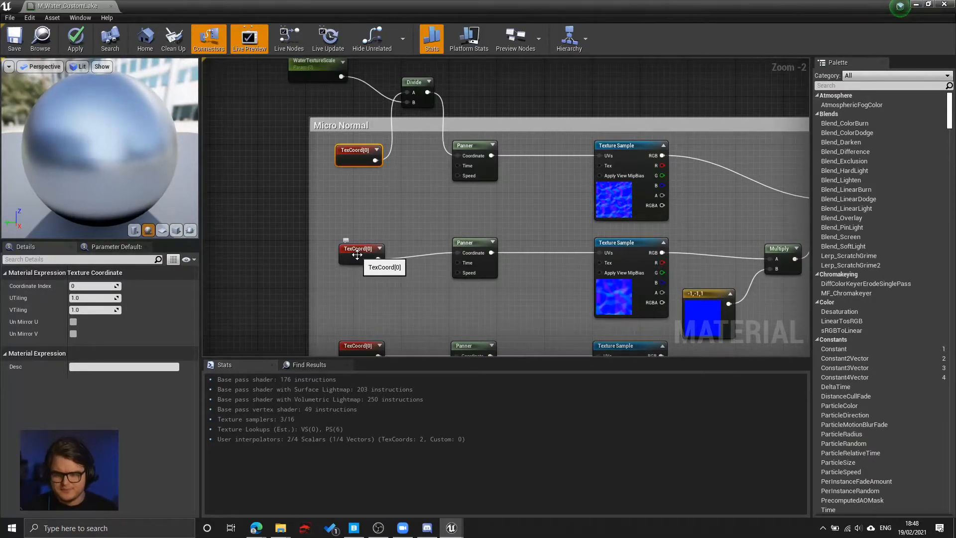
right_drag(397, 213, 397, 218)
click(414, 98)
shift+click(313, 70)
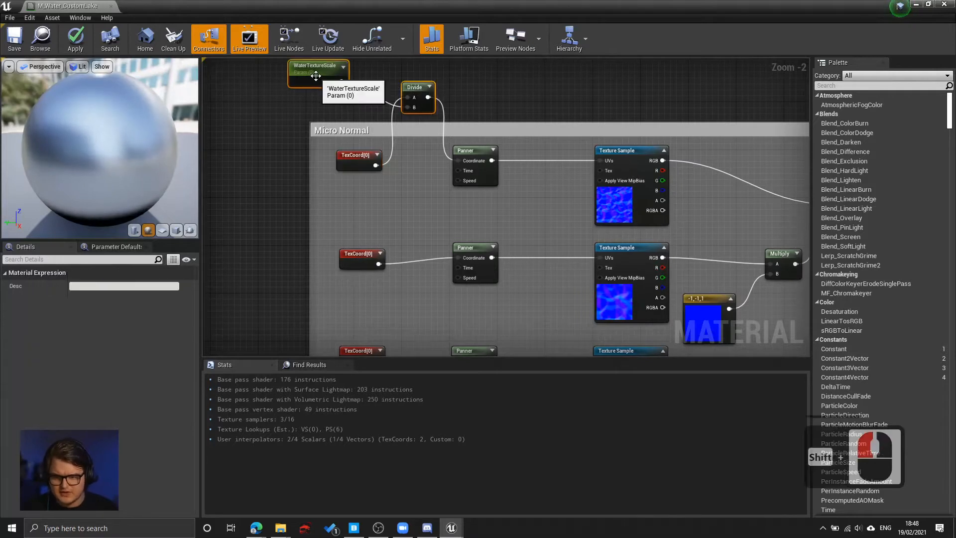
key(ctrl+c)
right_drag(452, 186, 493, 114)
key(ctrl+v)
drag(478, 116, 346, 134)
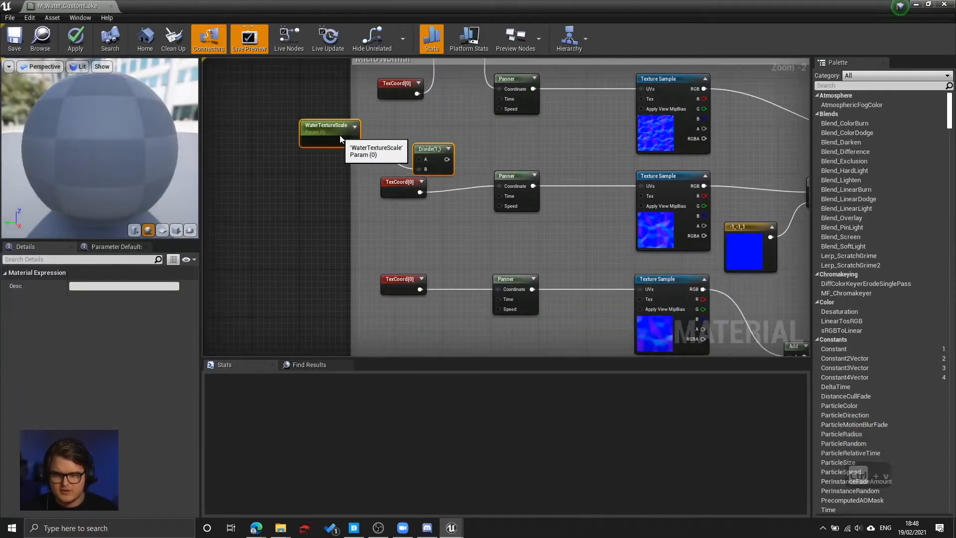
drag(422, 196, 499, 187)
Paste another WaterTextureScale and Divide pair and wire it between the third Micro Normal TexCoord and its Panner.
key(ctrl+v)
right_drag(474, 249, 524, 179)
drag(491, 174, 407, 158)
click(495, 175)
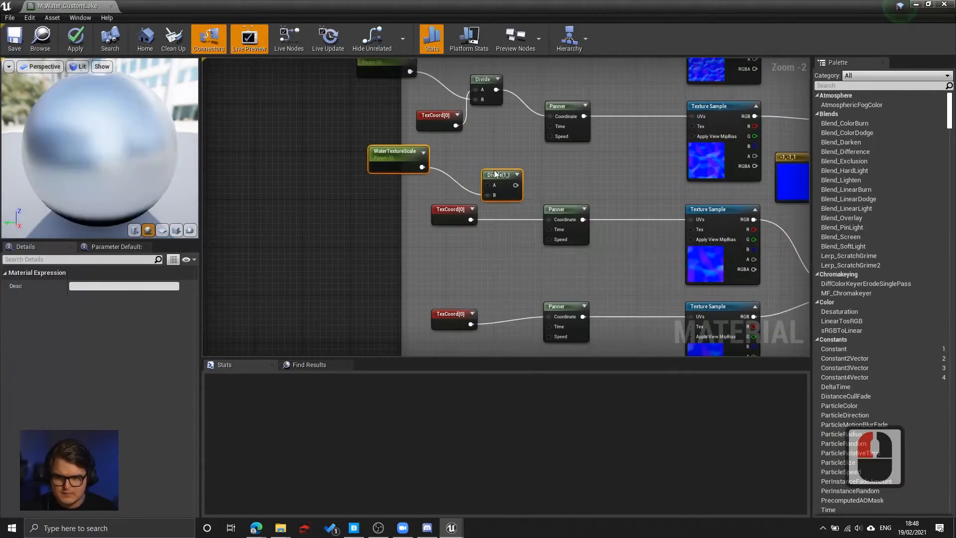
drag(496, 176, 514, 175)
drag(470, 219, 506, 186)
drag(526, 185, 549, 220)
Insert a pasted WaterTextureScale and Divide pair between the fourth Micro Normal TexCoord and its Panner.
right_drag(521, 268, 521, 158)
key(ctrl+v)
drag(482, 169, 403, 168)
drag(471, 214, 549, 207)
Paste a WaterTextureScale and Divide pair into the Large Scale Tiling group, between its TexCoord and Multiply node.
scroll(553, 209, down, 4)
scroll(514, 211, up, 4)
right_drag(515, 211, 860, 255)
right_drag(313, 109, 445, 148)
key(ctrl+v)
drag(414, 155, 419, 162)
drag(494, 212, 543, 242)
Paste a WaterTextureScale and Divide pair and wire it between the first Macro Normal TexCoord and its Panner.
scroll(515, 226, down, 4)
scroll(617, 244, up, 5)
right_drag(617, 243, 669, 275)
key(ctrl+v)
drag(640, 275, 466, 156)
drag(548, 233, 568, 190)
drag(599, 189, 657, 223)
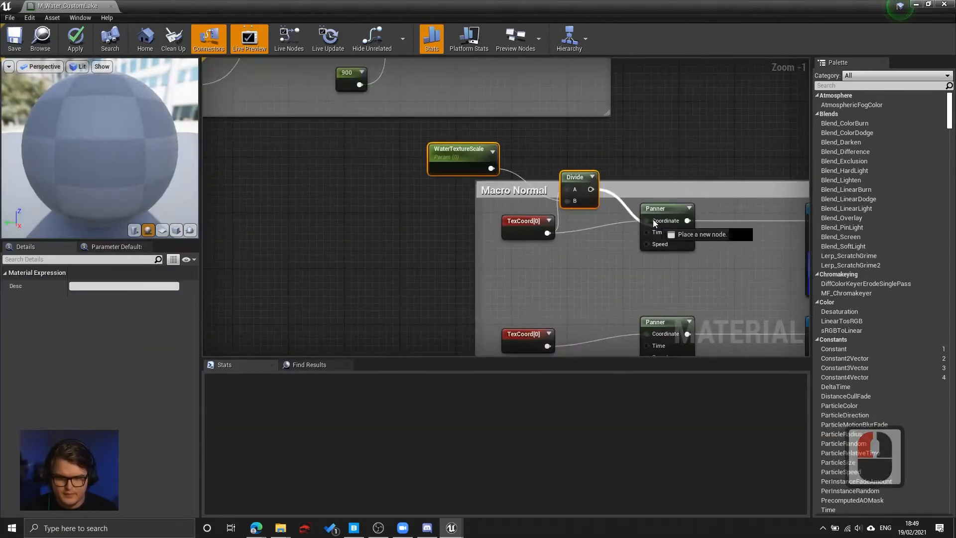
Insert a pasted WaterTextureScale and Divide pair between the second Macro Normal TexCoord and its Panner.
right_drag(538, 275, 523, 206)
key(ctrl+v)
drag(468, 205, 453, 204)
drag(532, 277, 577, 230)
drag(590, 239, 633, 265)
Check the rest of the graph for unscaled TexCoord nodes and apply the material changes.
right_drag(758, 284, 607, 67)
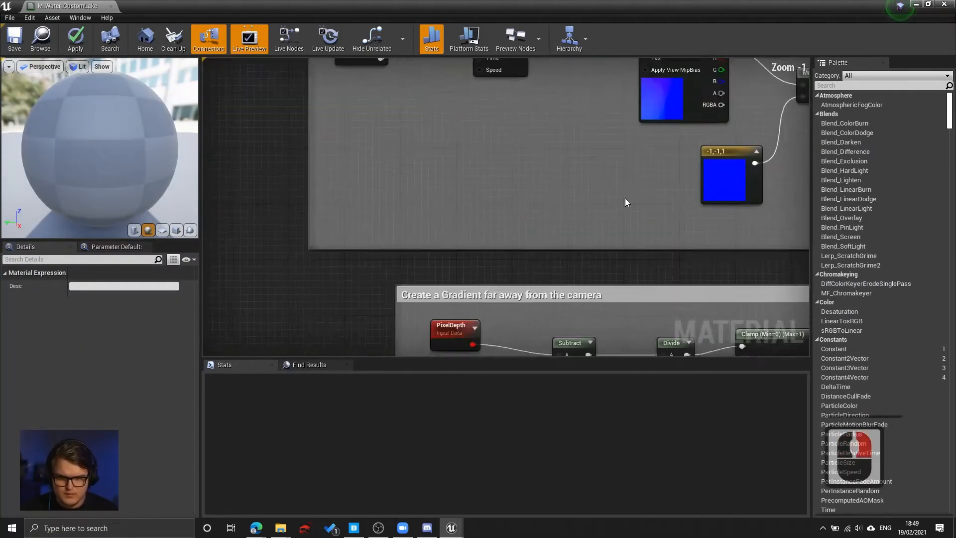
scroll(626, 198, down, 5)
right_drag(717, 150, 578, 280)
right_drag(578, 240, 653, 341)
click(73, 42)
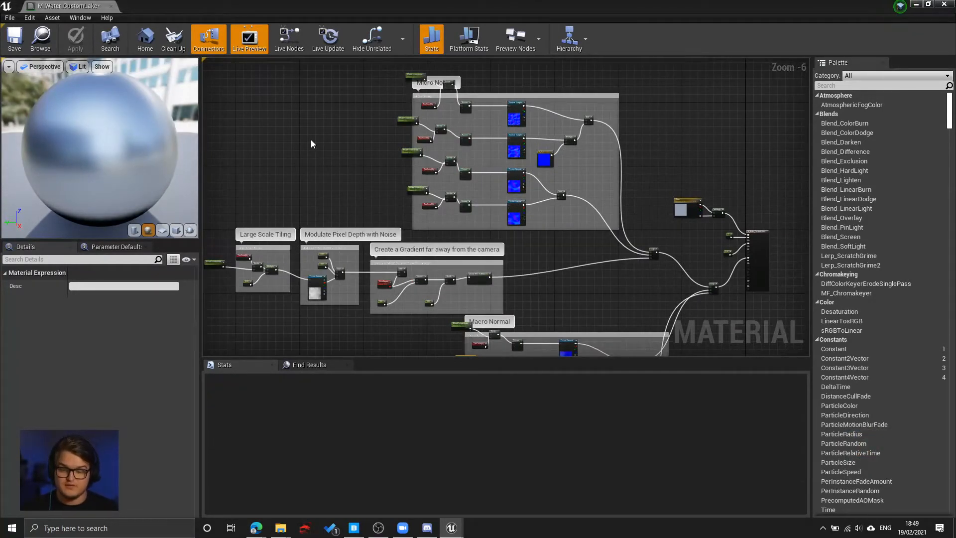
Review a WaterTextureScale parameter, save the material, and move its editor window aside to reveal the level and Content Browser.
scroll(313, 143, up, 5)
right_drag(696, 213, 509, 214)
click(556, 201)
click(443, 158)
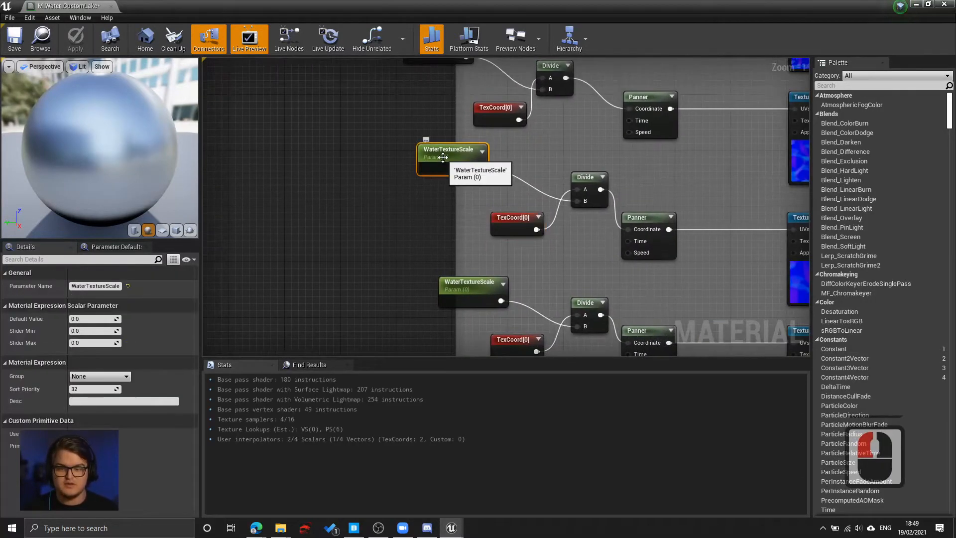
key(ctrl+s)
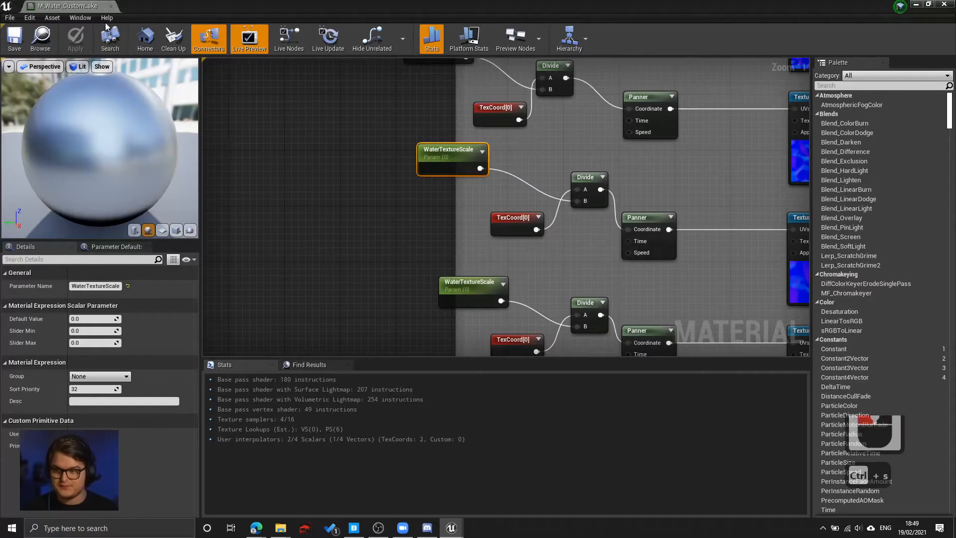
drag(141, 4, 730, 24)
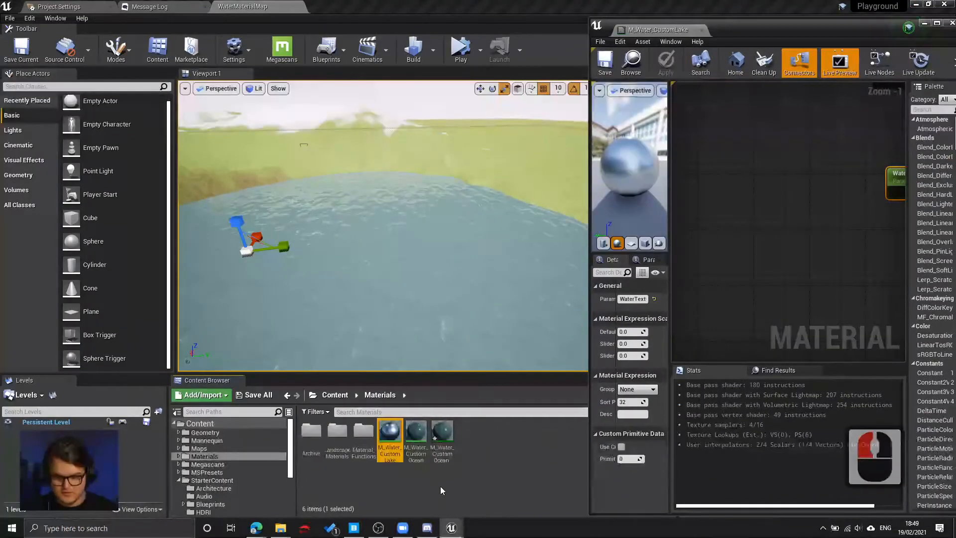
Create a material instance of M_Water_CustomLake with its default name and apply it to the lake plane in the level.
right_click(391, 437)
click(456, 201)
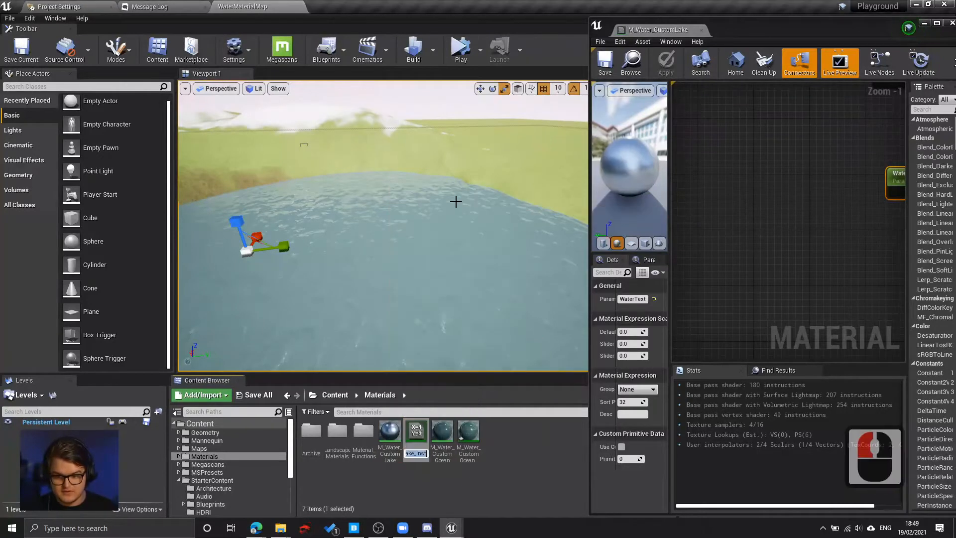
click(418, 477)
click(390, 436)
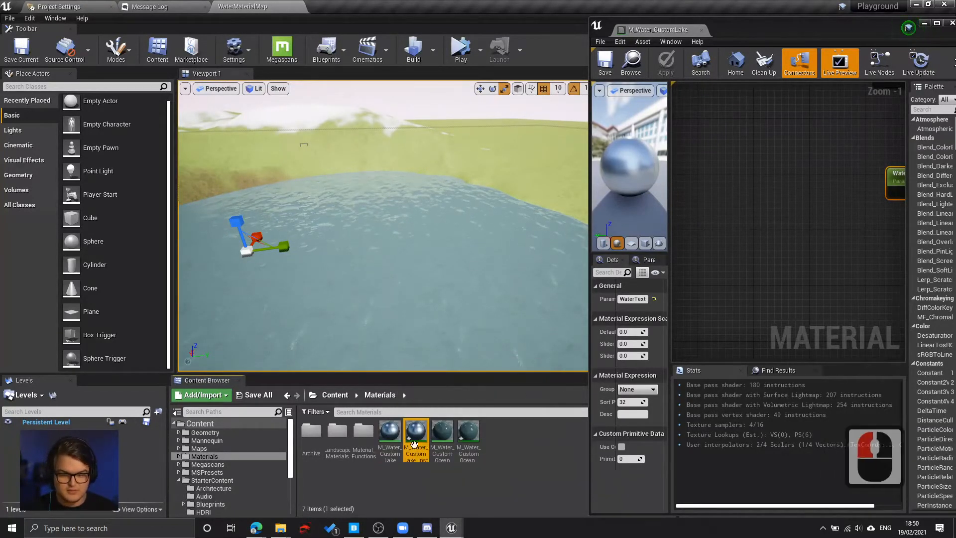
drag(413, 439, 350, 249)
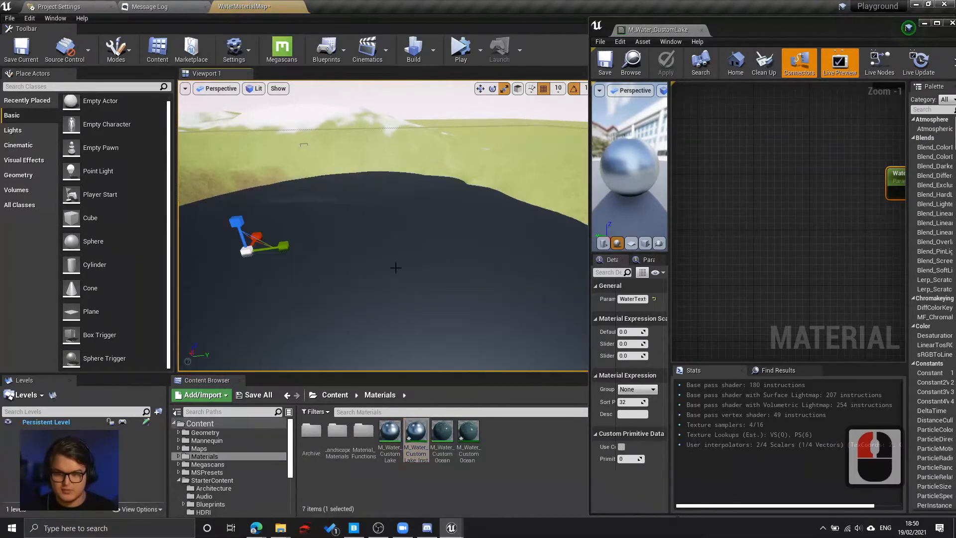
Examine the lake surface in the level with the material instance applied.
right_drag(395, 267, 339, 340)
key(s)
key(q)
key(s)
key(d)
key(q)
key(q)
key(w)
right_drag(429, 226, 421, 289)
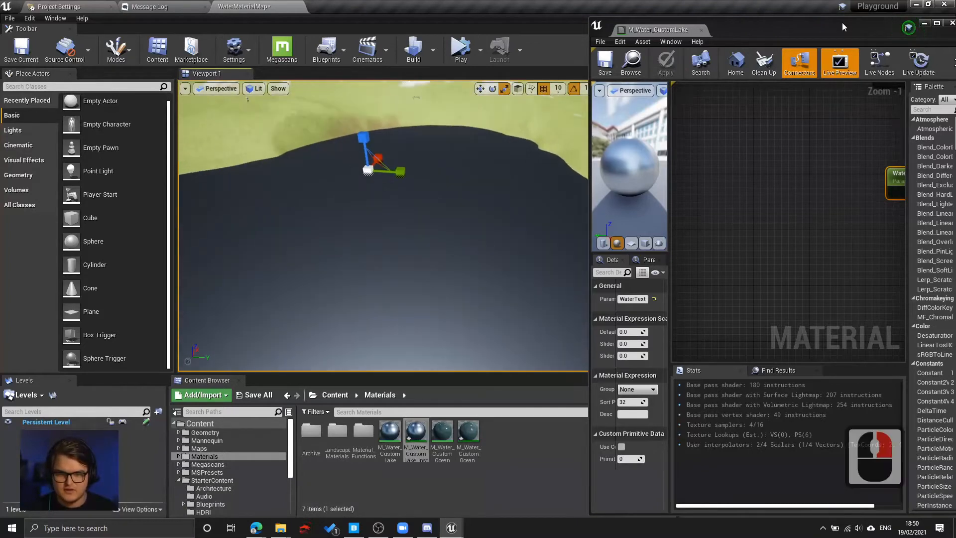
Open the M_Water_CustomLake instance beside the level and enable its WaterTextureScale override.
drag(843, 27, 800, 41)
click(852, 36)
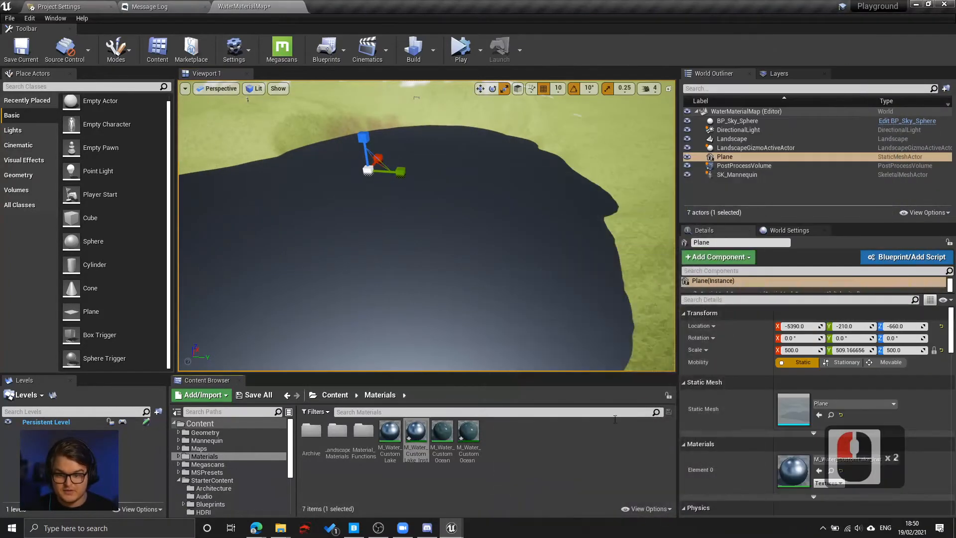
double_click(416, 434)
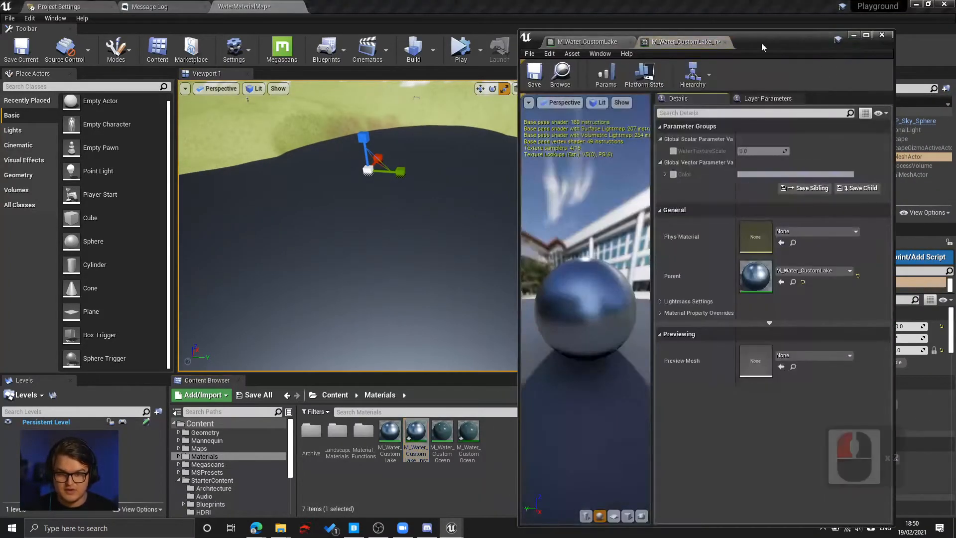
drag(766, 30, 782, 21)
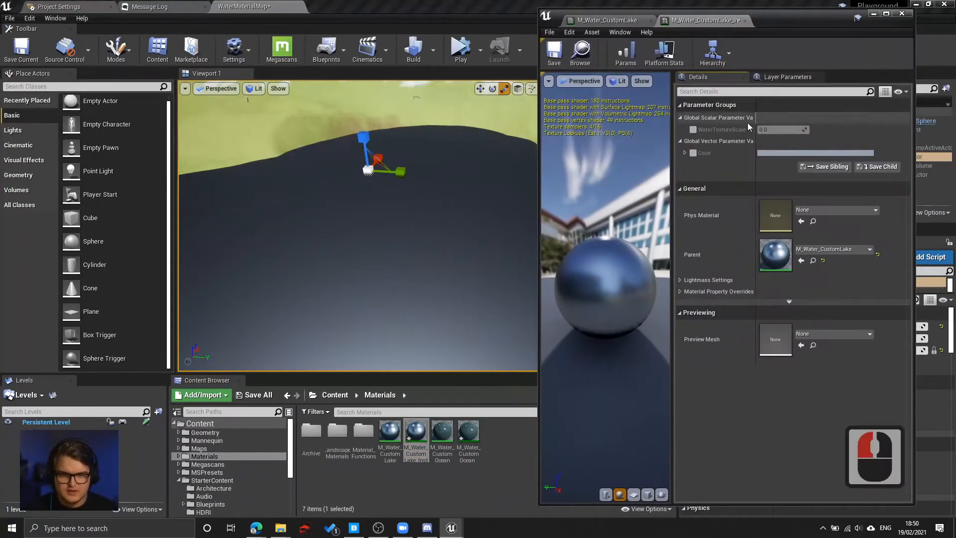
click(695, 130)
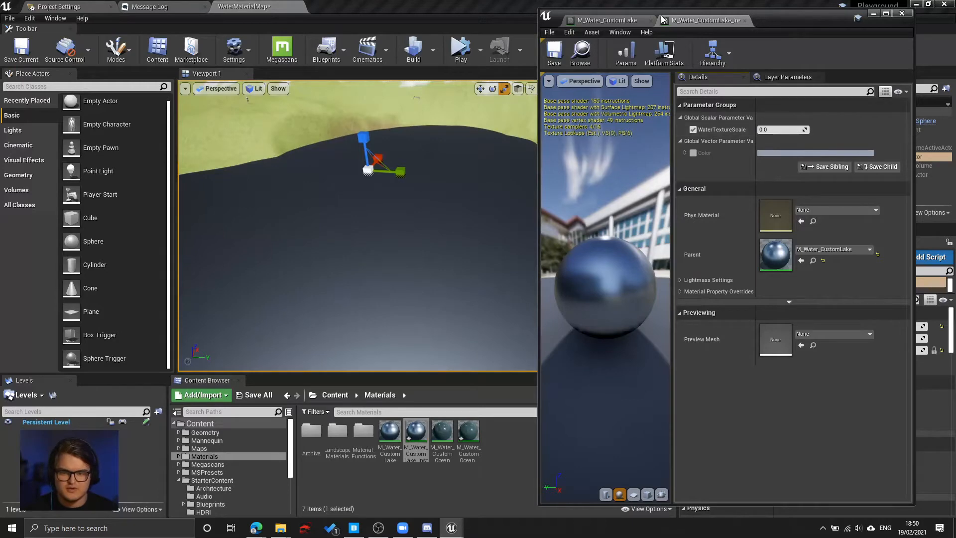
In the parent M_Water_CustomLake material, set the default value of the Micro Normal WaterTextureScale parameter to 1.0.
click(602, 21)
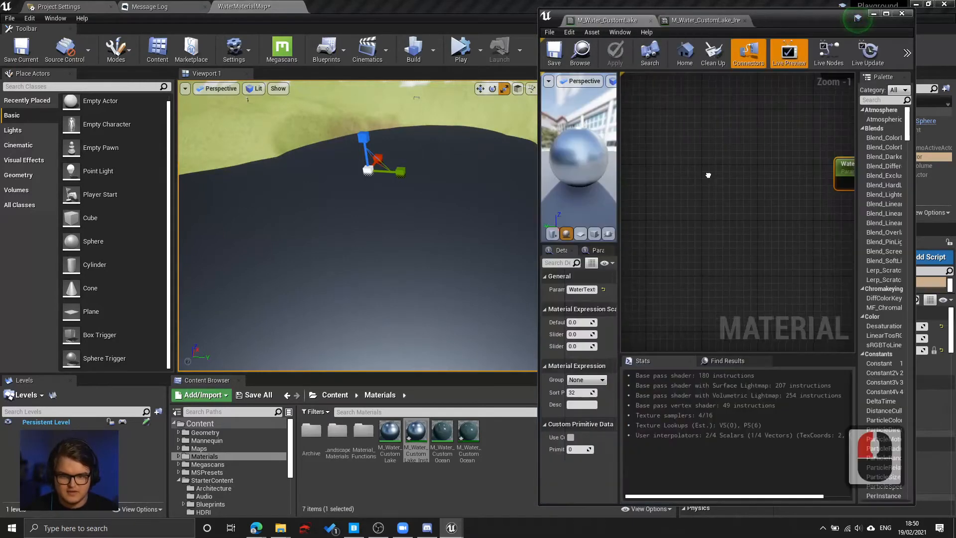
right_drag(708, 176, 628, 185)
right_drag(741, 128, 743, 230)
click(692, 185)
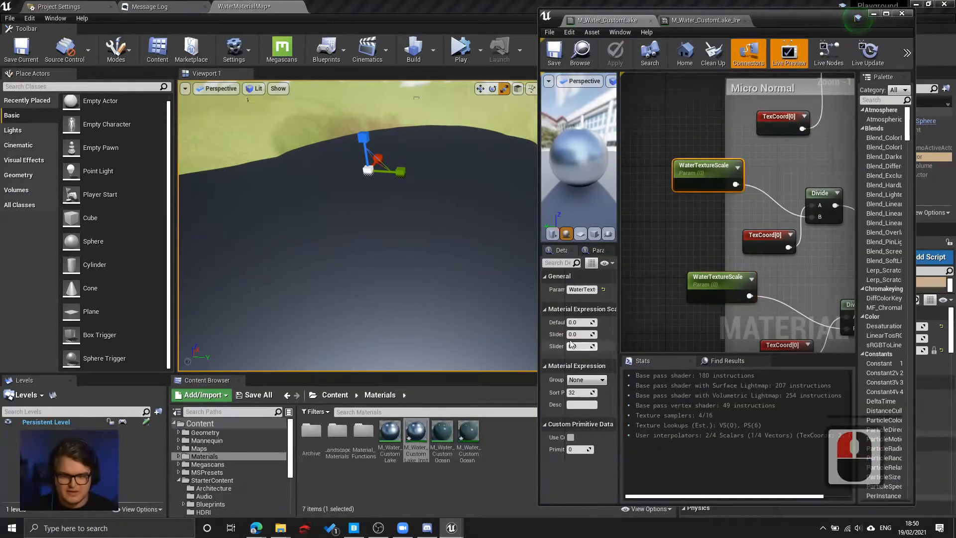
drag(539, 339, 457, 337)
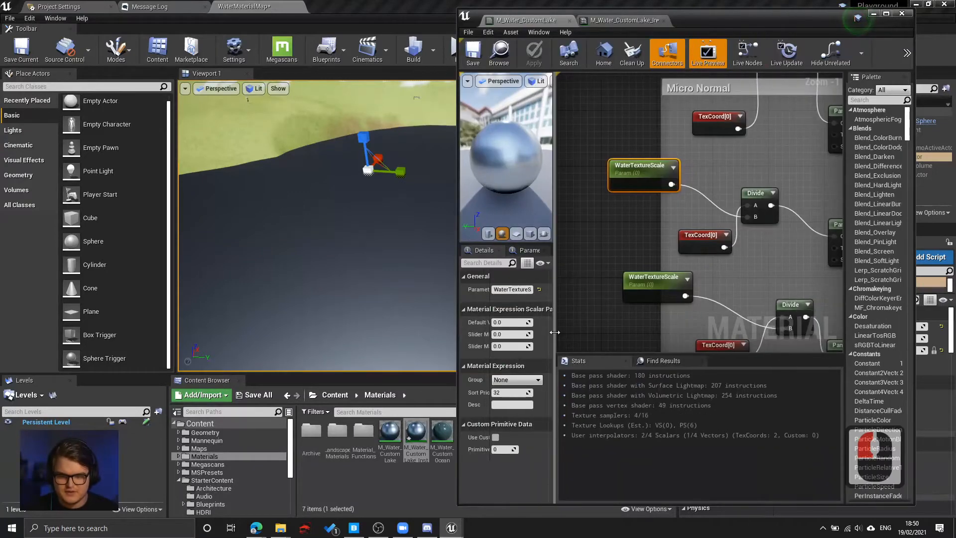
drag(555, 332, 607, 331)
click(542, 323)
text(1)
click(583, 265)
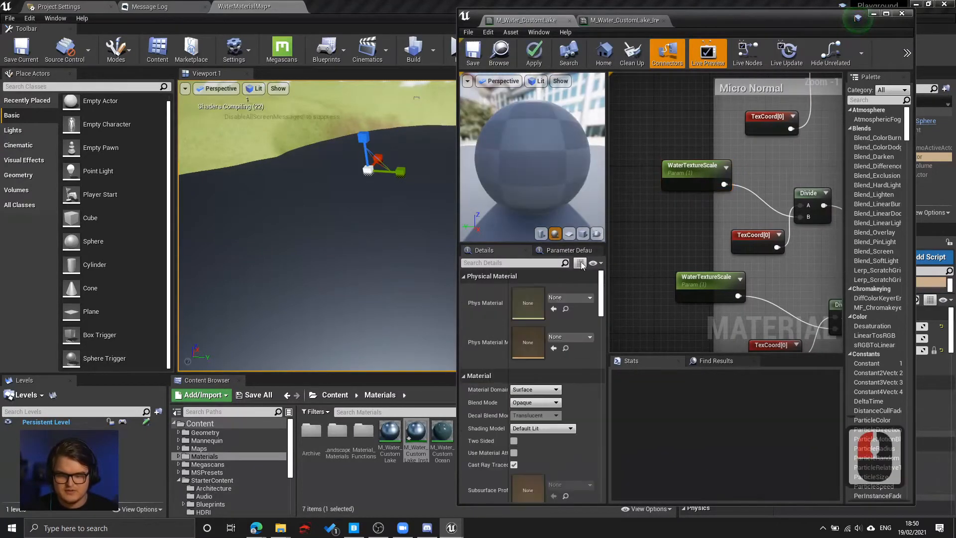
click(708, 173)
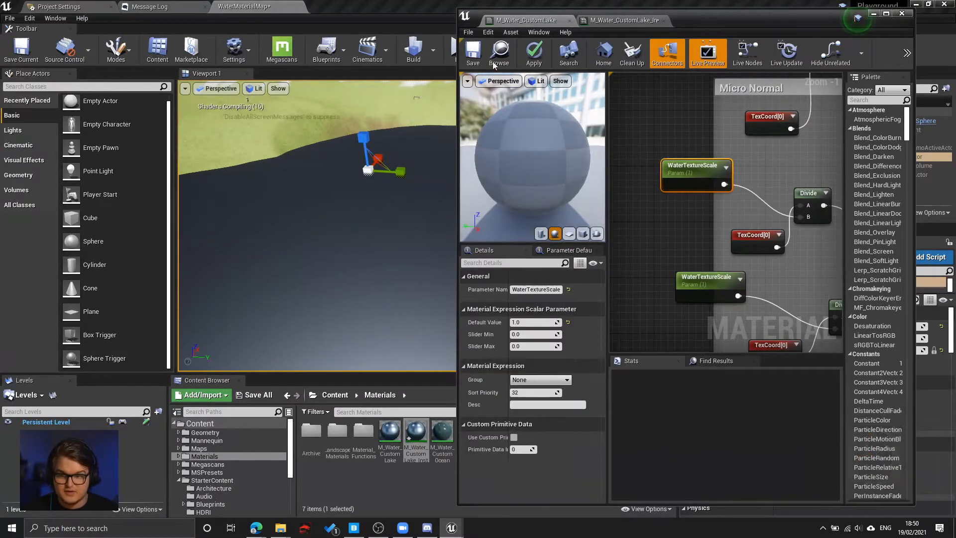
Set the WaterTextureScale of the material instance to 1.
click(620, 20)
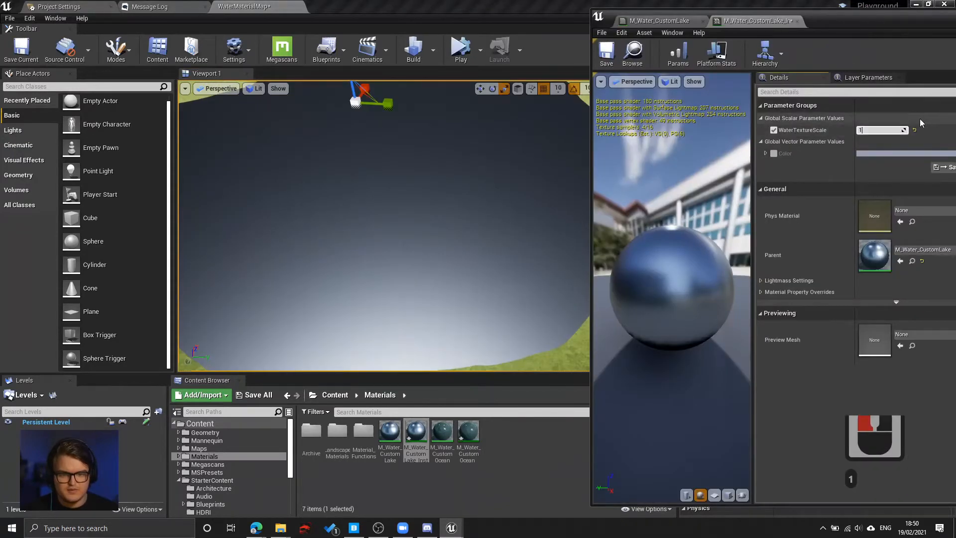
click(922, 109)
click(797, 106)
Fly around the lake and examine how the water texture looks at the current scale.
key(w)
key(w)
key(w)
key(a)
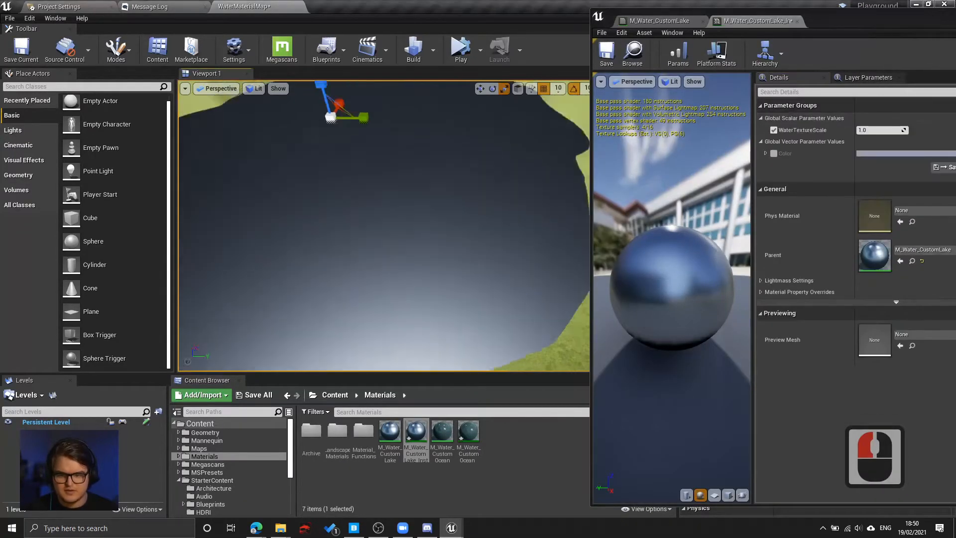
key(d)
key(s)
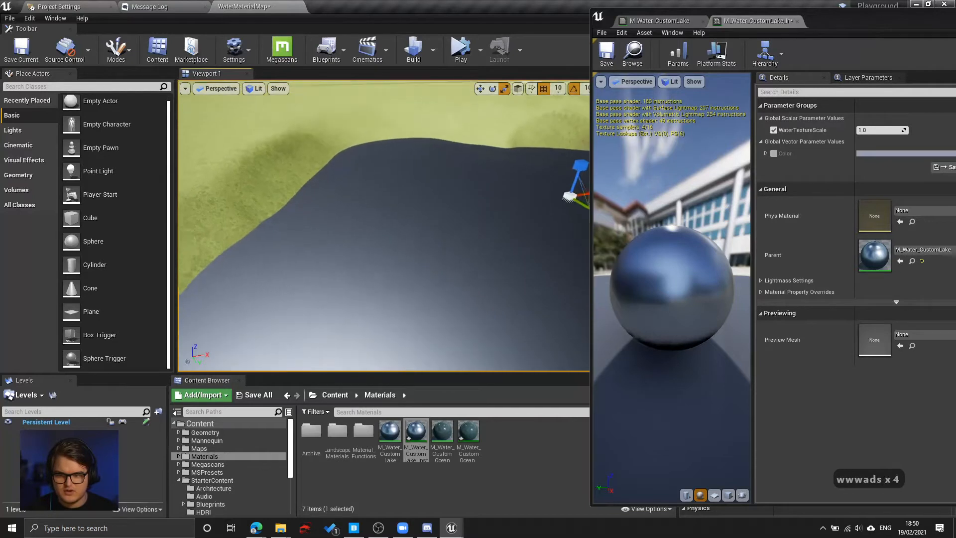
key(s)
right_drag(481, 197, 481, 159)
key(q)
right_drag(481, 197, 494, 255)
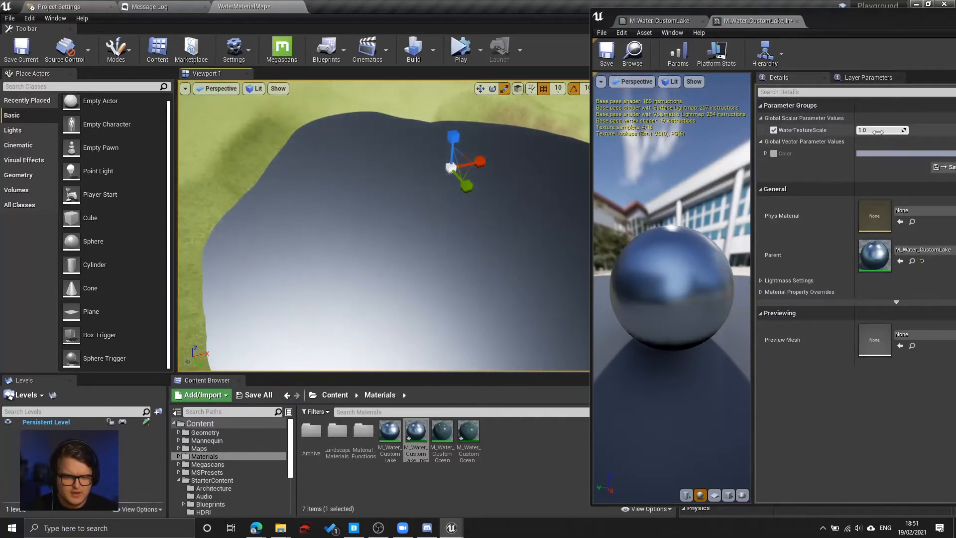
Lower the instance's WaterTextureScale for testing, ending with a value of 0.001.
drag(877, 130, 850, 130)
double_click(876, 130)
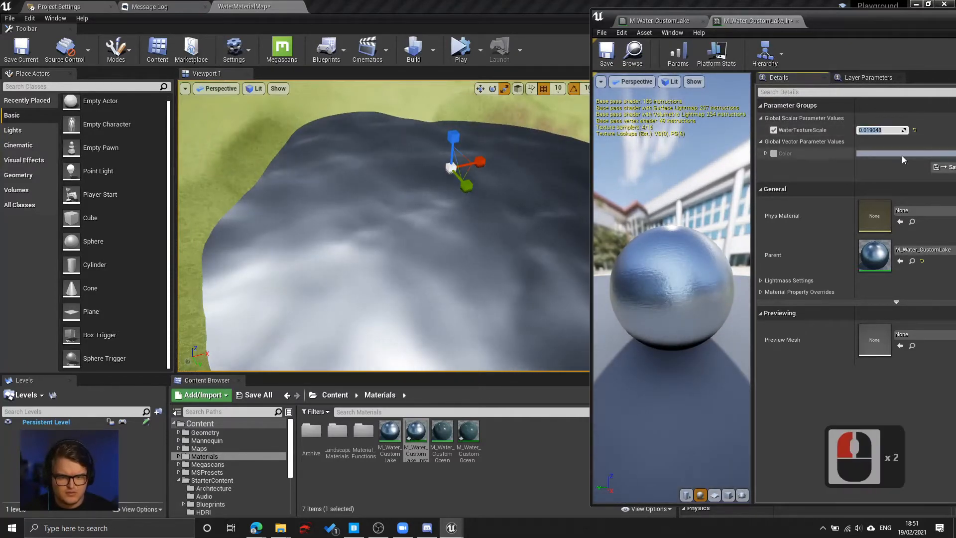
text(.01)
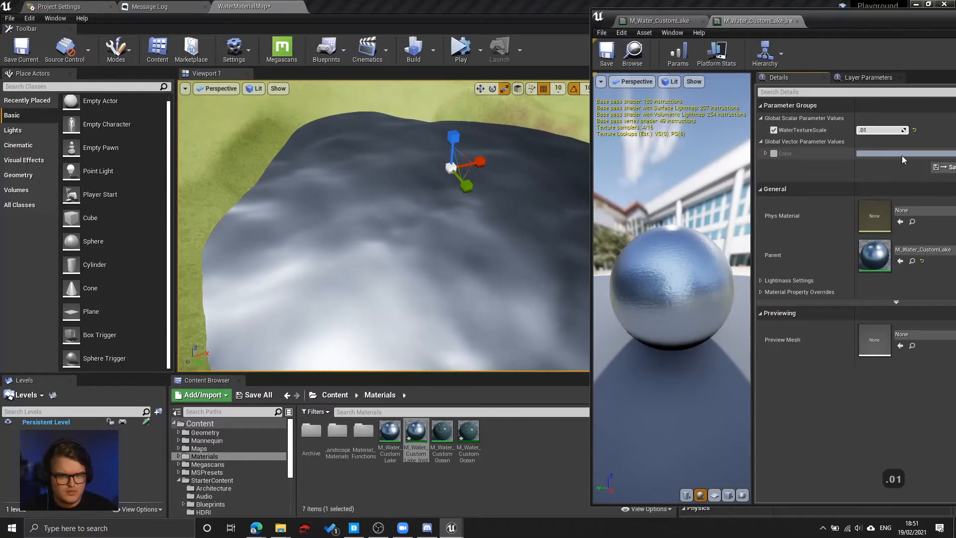
key(BackSpace)
text(01)
key(Return)
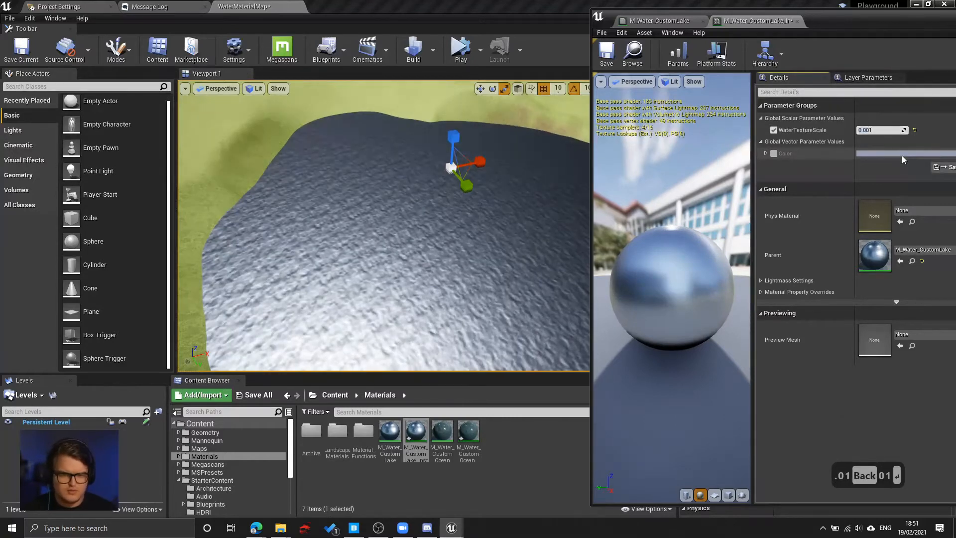
Test the instance's WaterTextureScale at 0.05 and at 0.01.
double_click(878, 130)
key(BackSpace)
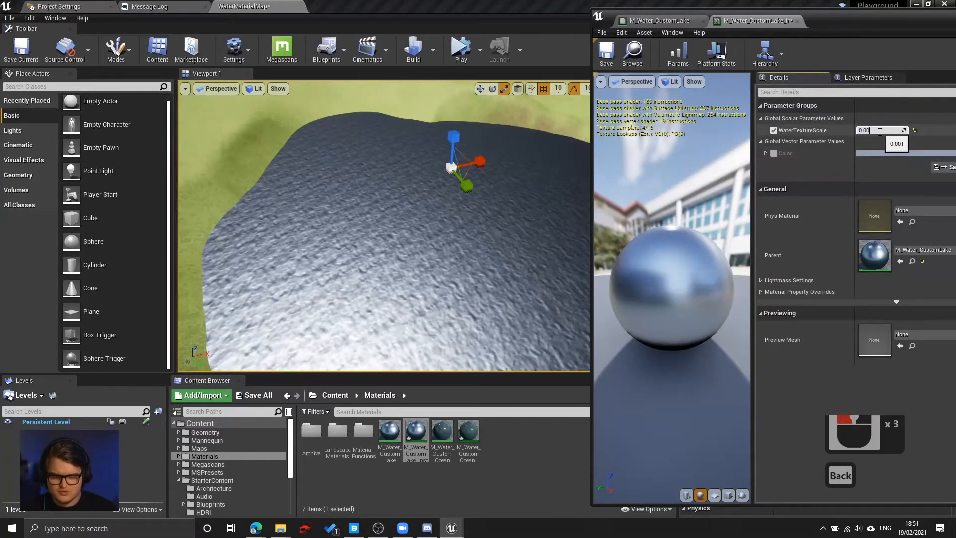
text(5)
key(Return)
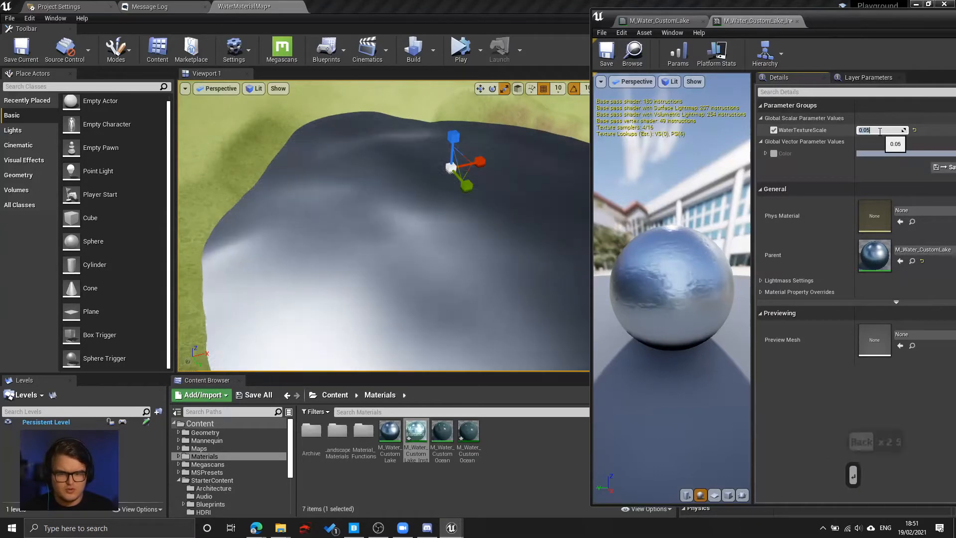
key(Right)
key(BackSpace)
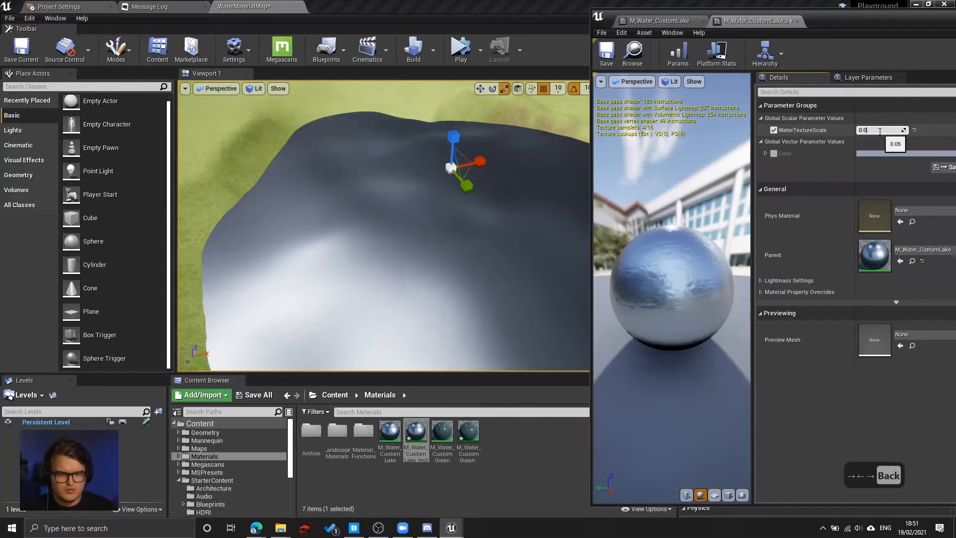
text(1)
key(Return)
Set the instance's WaterTextureScale to 0.005 and check the ripples up close.
click(881, 131)
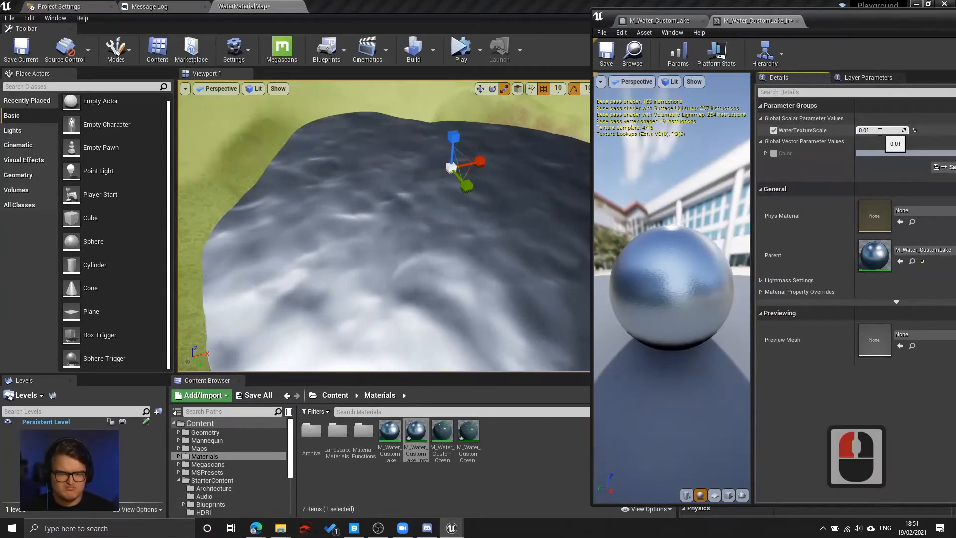
key(BackSpace)
text(05)
key(Return)
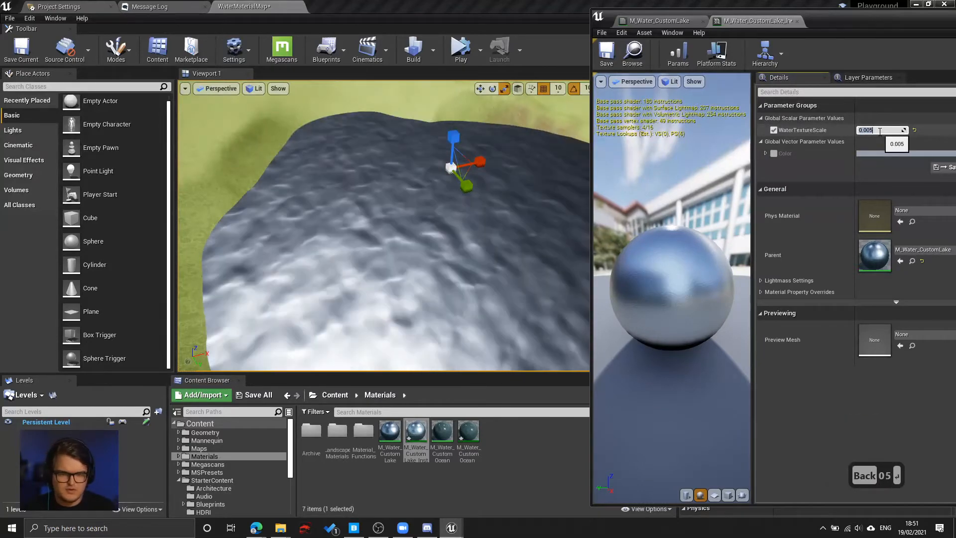
right_drag(439, 215, 328, 260)
key(q)
key(w)
key(e)
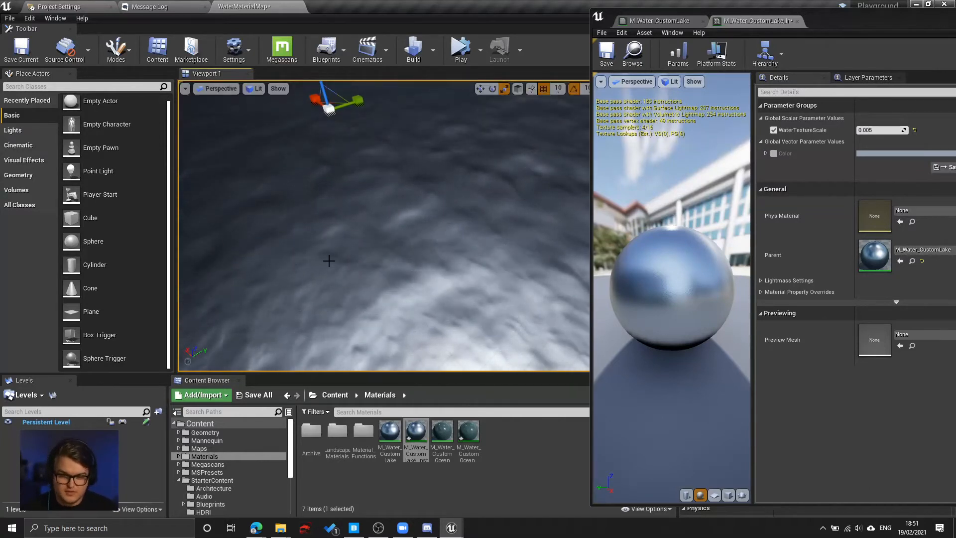
Enable the Color override in the material instance and raise the colour's saturation for a deeper blue.
click(879, 130)
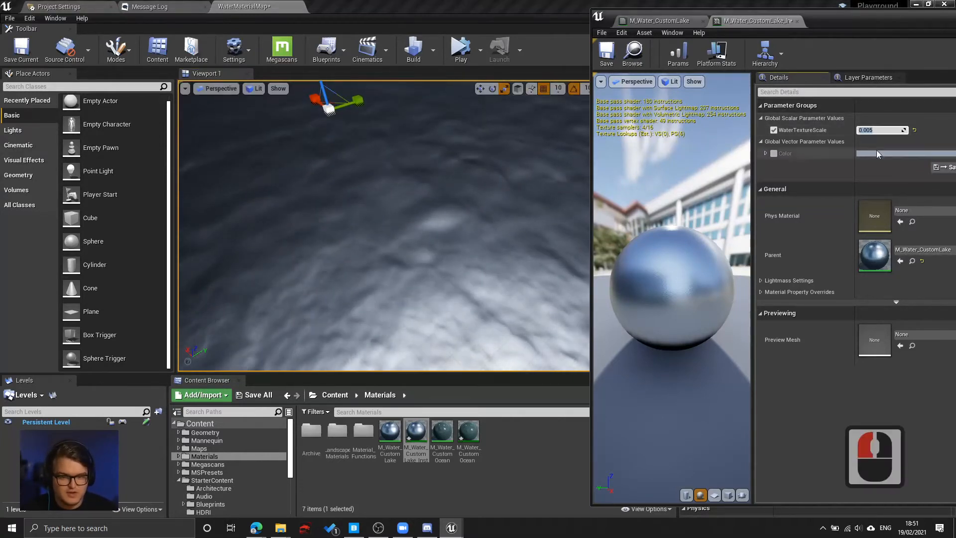
click(774, 154)
click(880, 153)
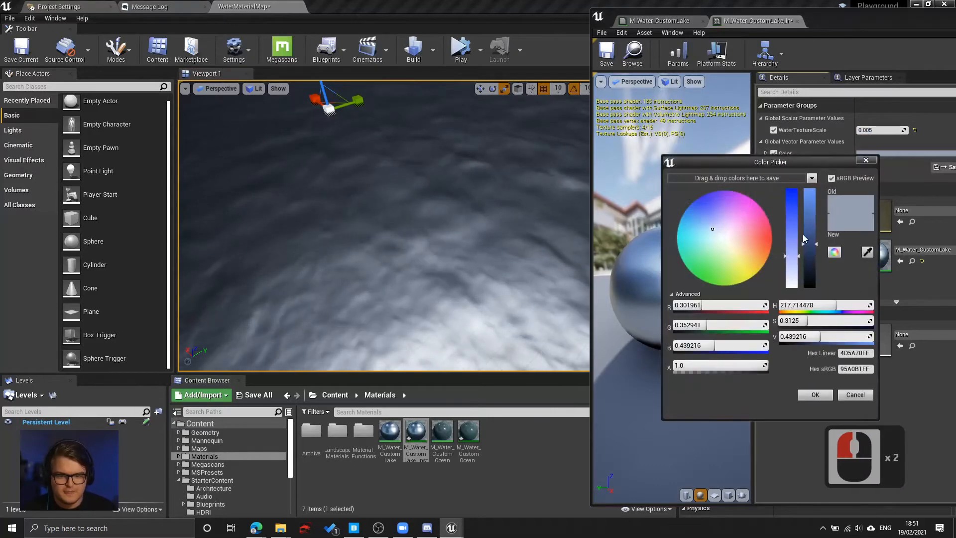
drag(793, 239, 792, 232)
Inspect the recoloured lake from above and down at water level, and close the Color Picker.
right_drag(448, 234, 419, 165)
key(q)
key(q)
key(q)
key(s)
key(a)
key(a)
key(a)
key(a)
key(a)
key(a)
key(a)
key(a)
key(a)
key(a)
key(a)
key(s)
key(d)
key(d)
key(s)
key(a)
key(s)
key(q)
key(q)
key(q)
key(q)
key(q)
key(q)
key(q)
key(q)
key(q)
key(q)
key(q)
click(866, 159)
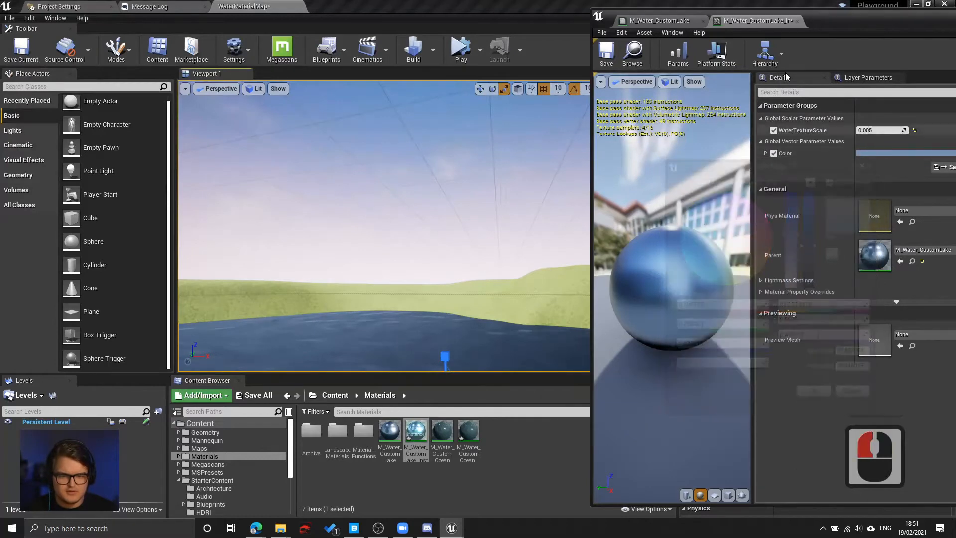
Show the parent material, move its editor window clear of the World Outliner, and select the BP_Sky_Sphere actor.
click(660, 20)
double_click(845, 20)
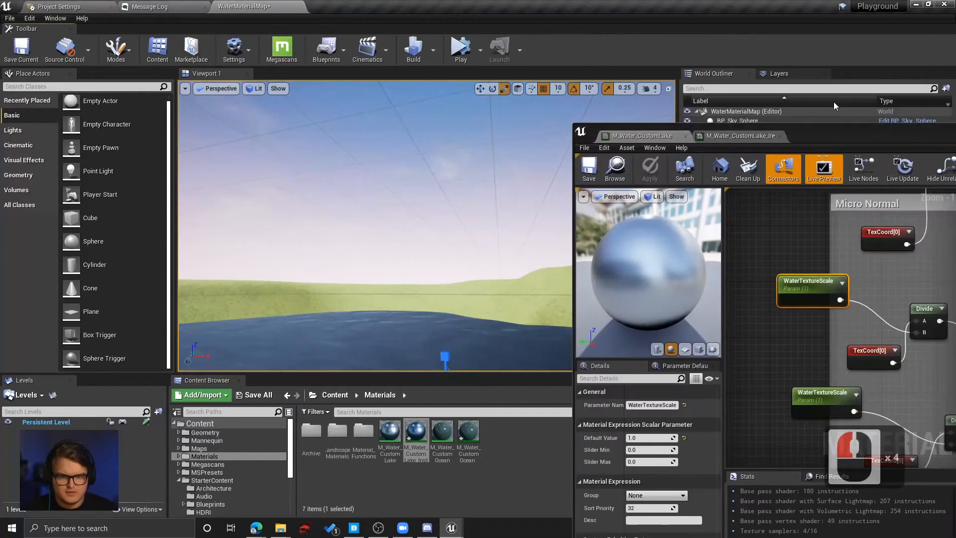
drag(833, 133, 842, 275)
click(742, 121)
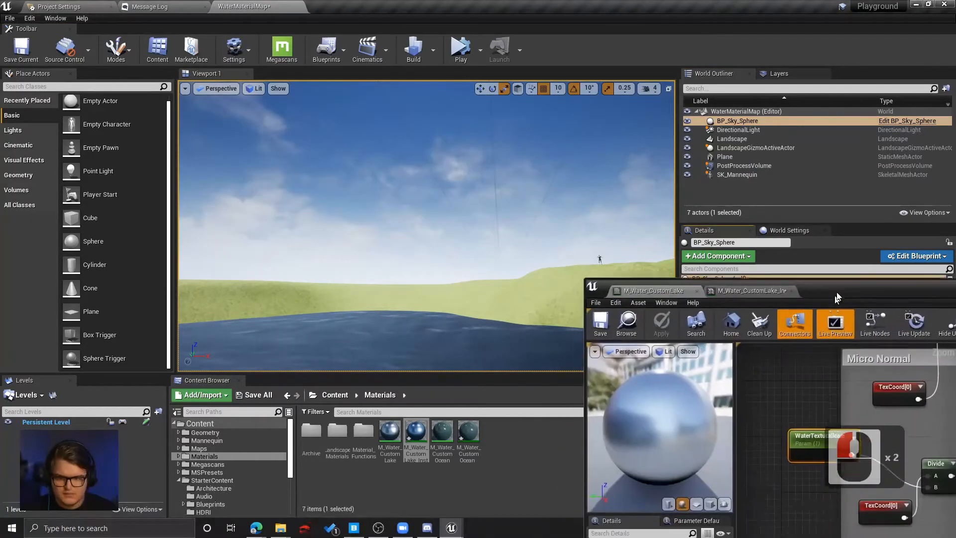
Examine the lake's ripples and sky reflections up close and from several directions at water level.
right_drag(384, 199, 426, 214)
key(q)
key(q)
key(q)
drag(892, 288, 844, 39)
right_drag(400, 249, 400, 231)
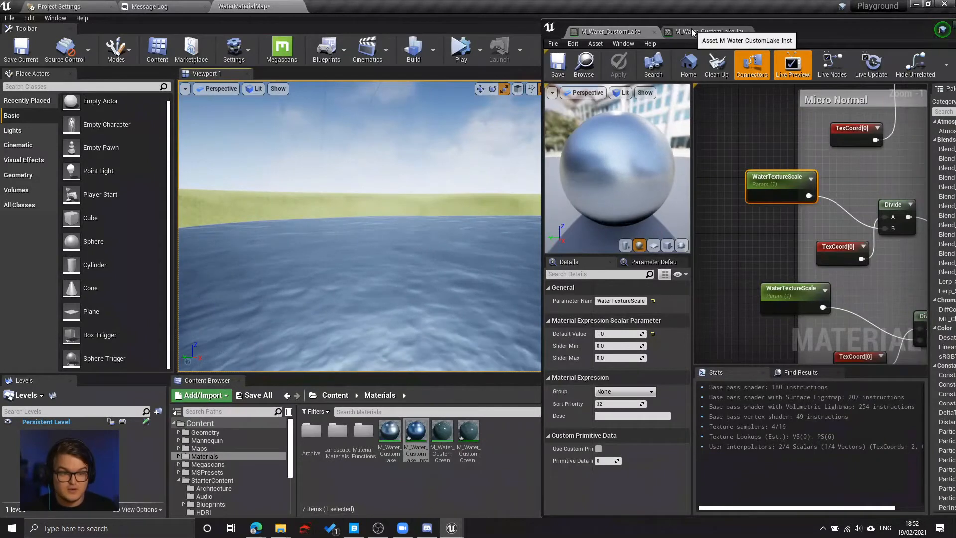
right_drag(389, 234, 383, 292)
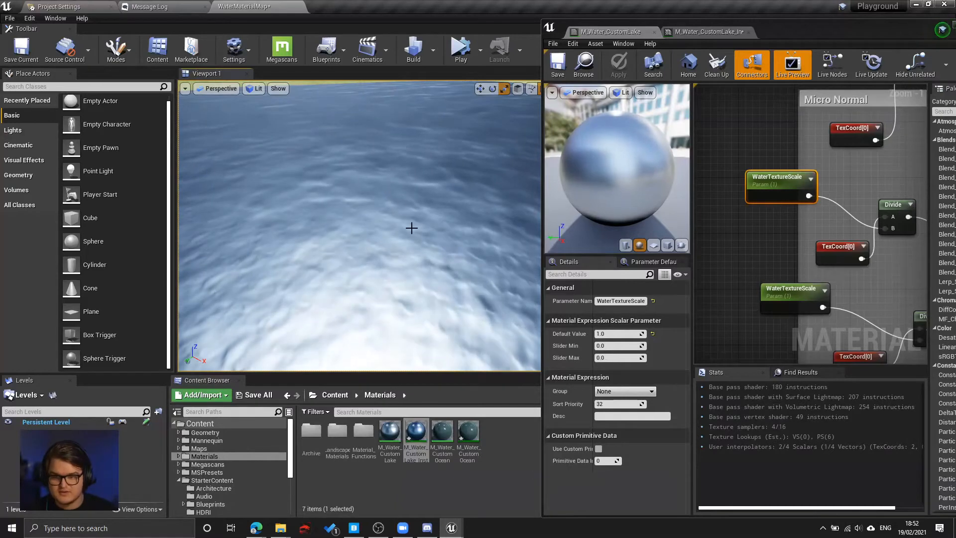
key(w)
right_drag(411, 228, 386, 199)
key(e)
key(a)
key(s)
key(a)
key(q)
key(d)
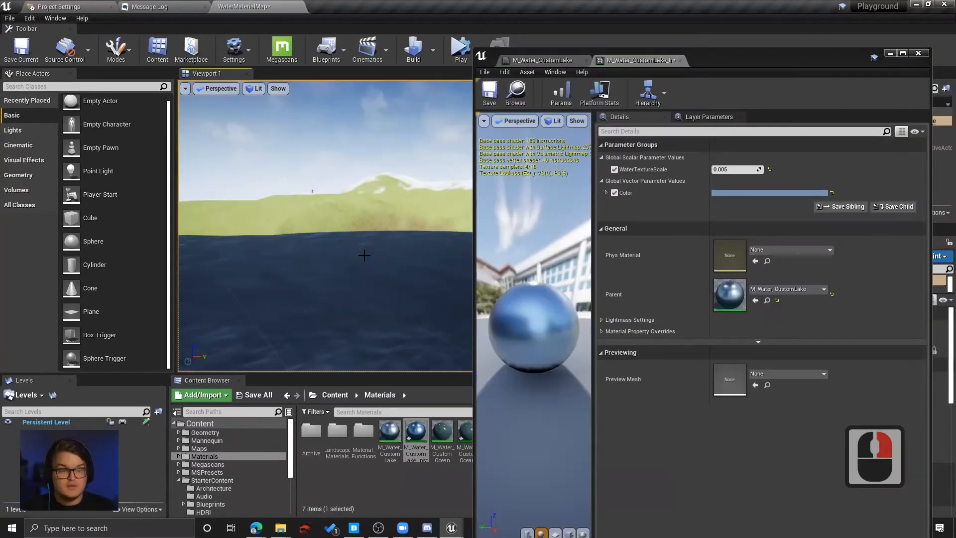
right_drag(364, 255, 364, 255)
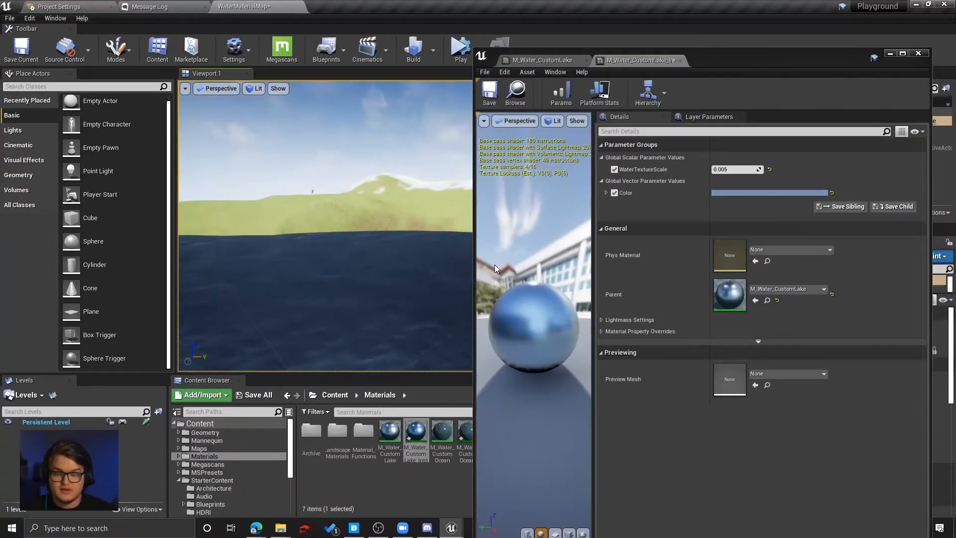
Narrow the material instance editor window and examine the lake surface from several positions and directions above the water.
drag(473, 269, 589, 267)
key(s)
key(d)
right_drag(419, 259, 385, 266)
key(q)
key(d)
key(d)
key(d)
key(d)
key(s)
key(q)
key(q)
key(q)
key(q)
key(d)
key(q)
key(e)
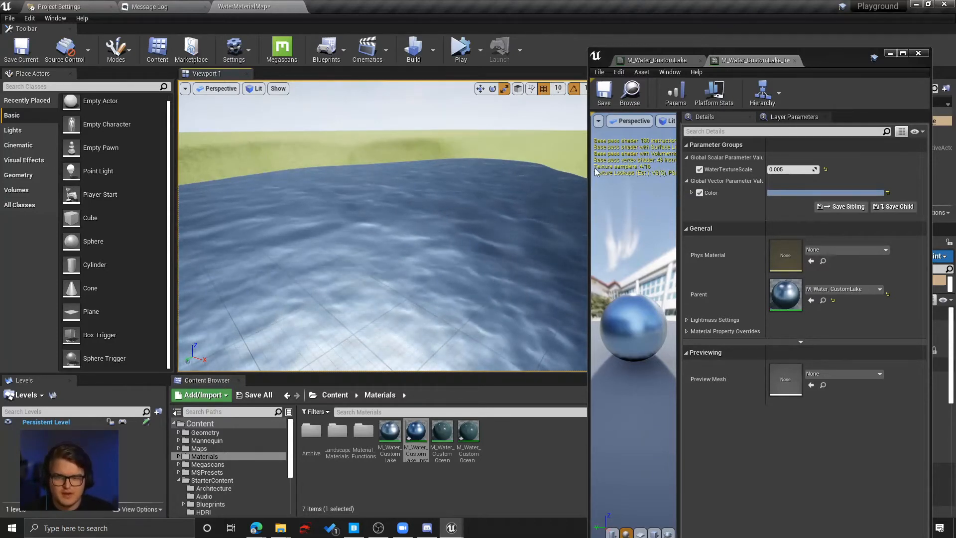
Show the M_Water_CustomLake parent material graph and widen, then maximize, its editor window.
click(633, 61)
drag(545, 144, 256, 145)
right_drag(664, 233, 496, 155)
click(732, 206)
scroll(733, 205, down, 3)
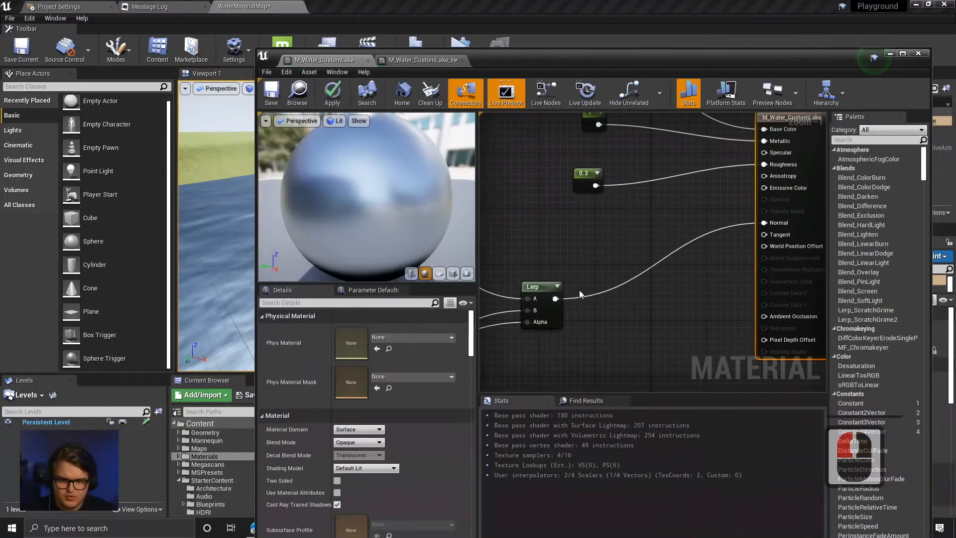
drag(665, 66, 561, 1)
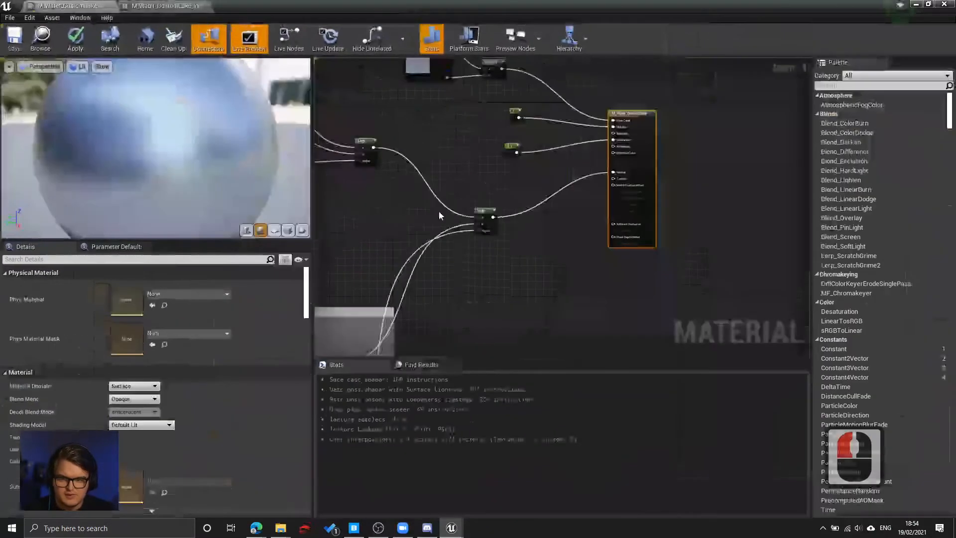
Move the M_Water_CustomLake result node down so its Normal input lines up with the final Lerp's output.
right_drag(438, 211, 597, 212)
scroll(558, 219, up, 5)
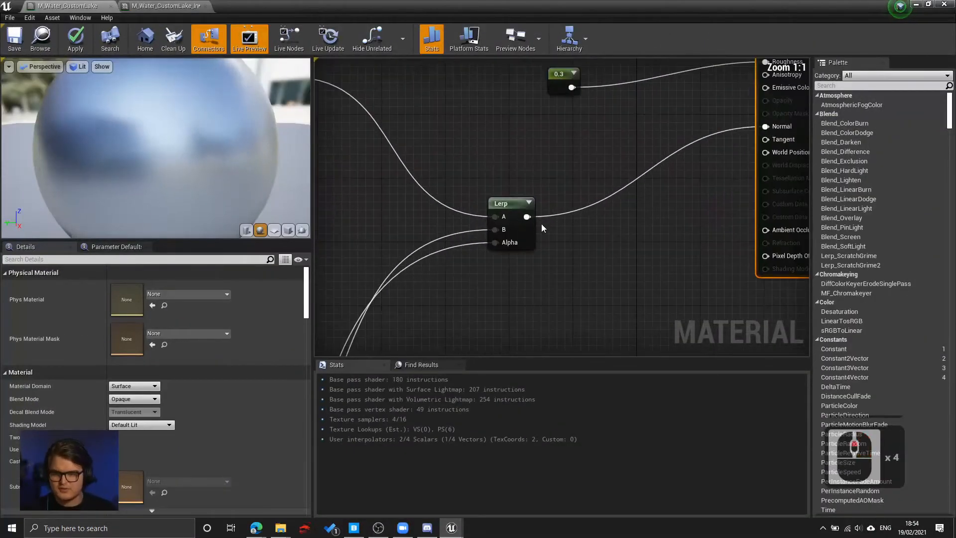
right_drag(573, 180, 477, 232)
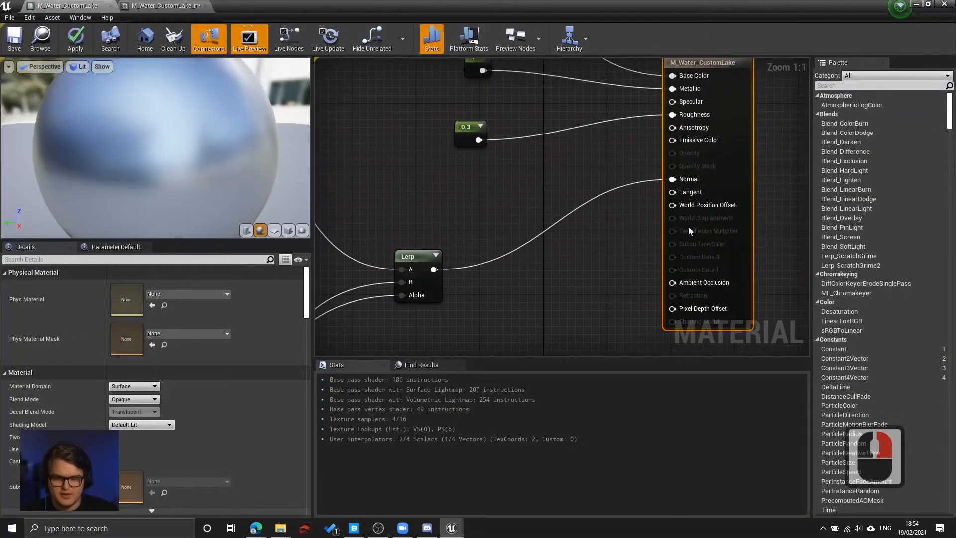
drag(743, 189, 742, 280)
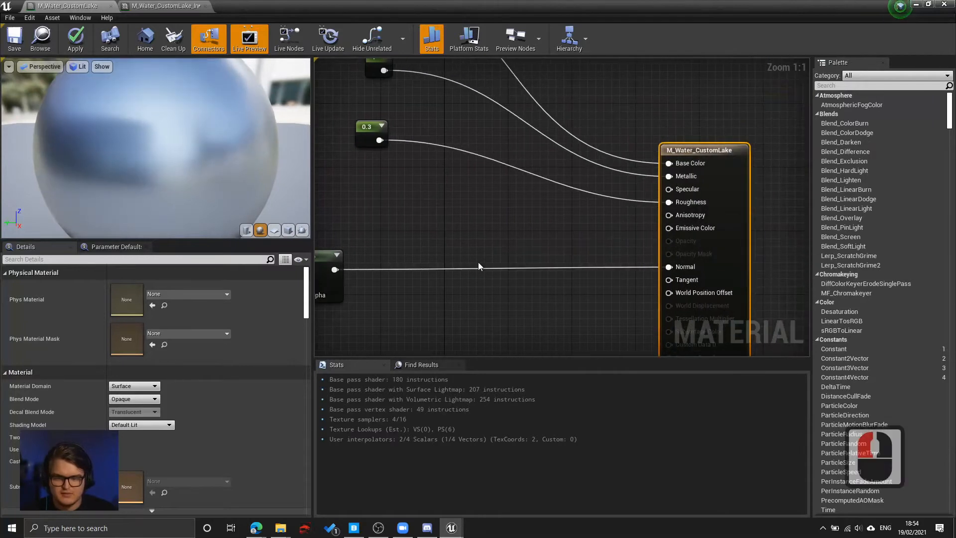
right_drag(502, 237, 571, 186)
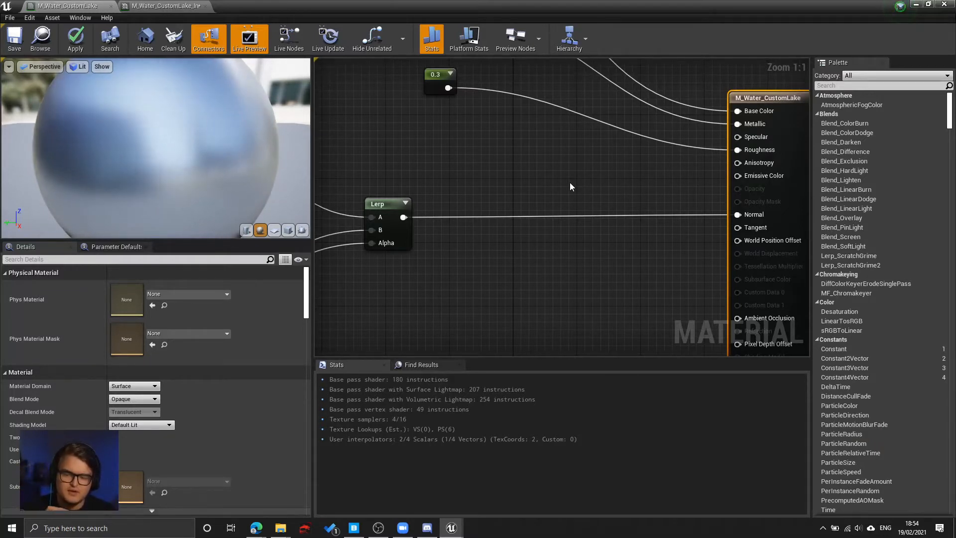
Shift the final Lerp node slightly away from the result node to leave more room along the Normal connection.
click(379, 199)
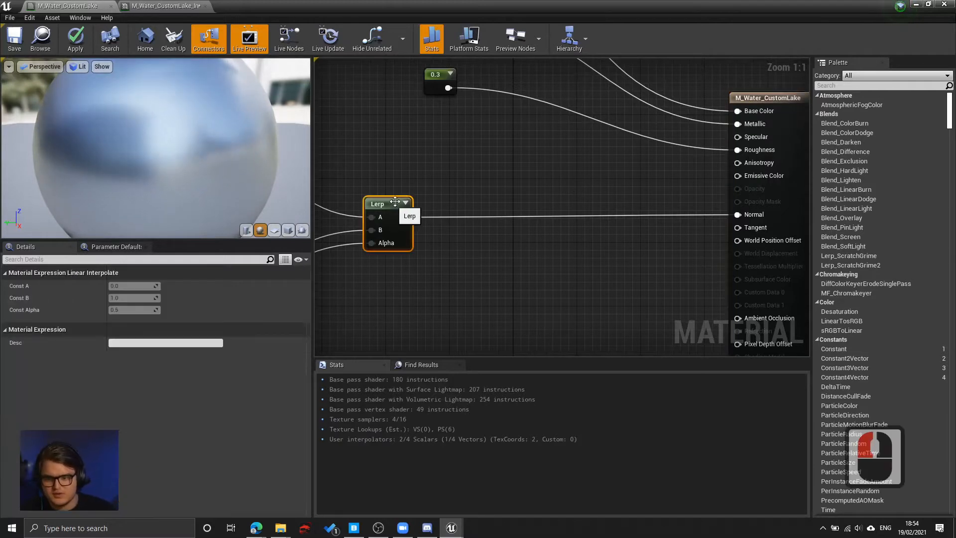
right_drag(380, 199, 588, 203)
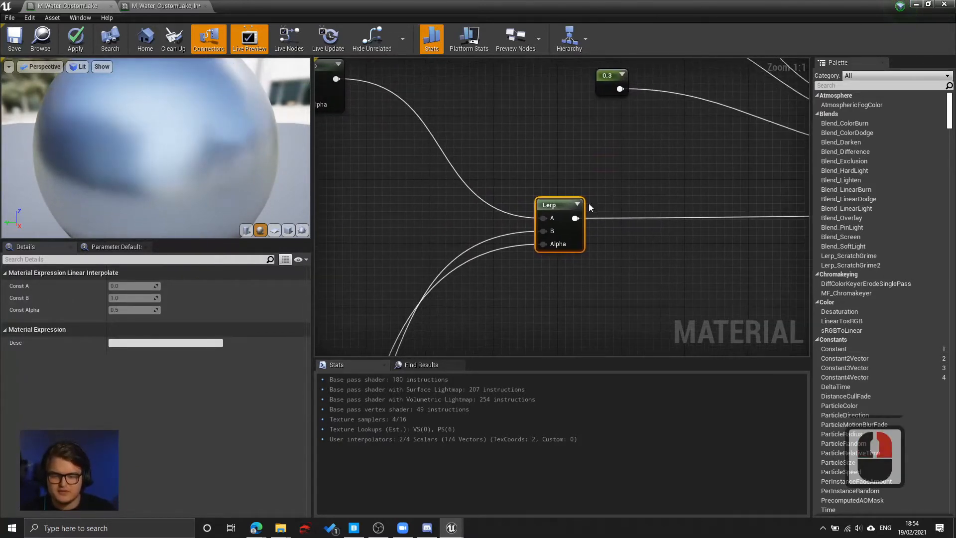
drag(551, 205, 509, 203)
click(644, 192)
right_drag(650, 176, 516, 171)
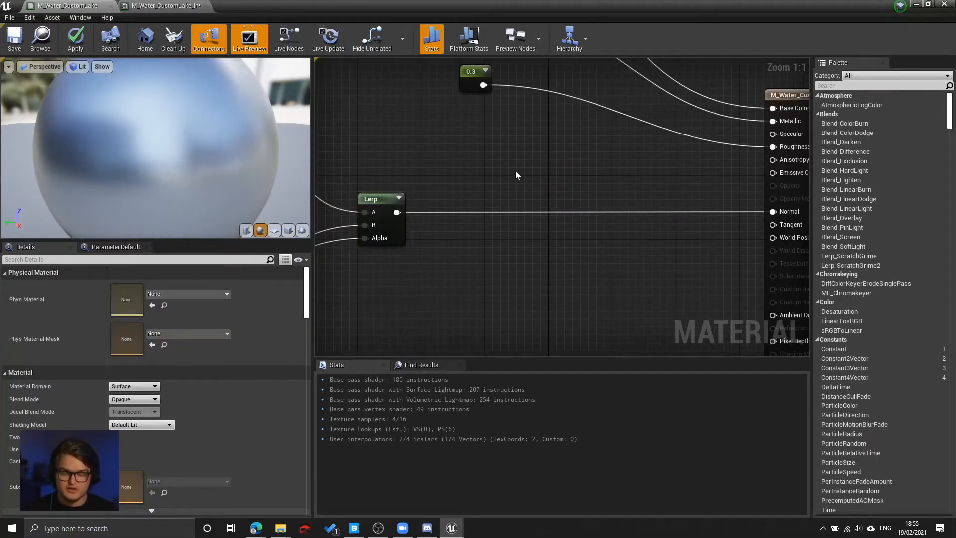
click(382, 219)
click(567, 199)
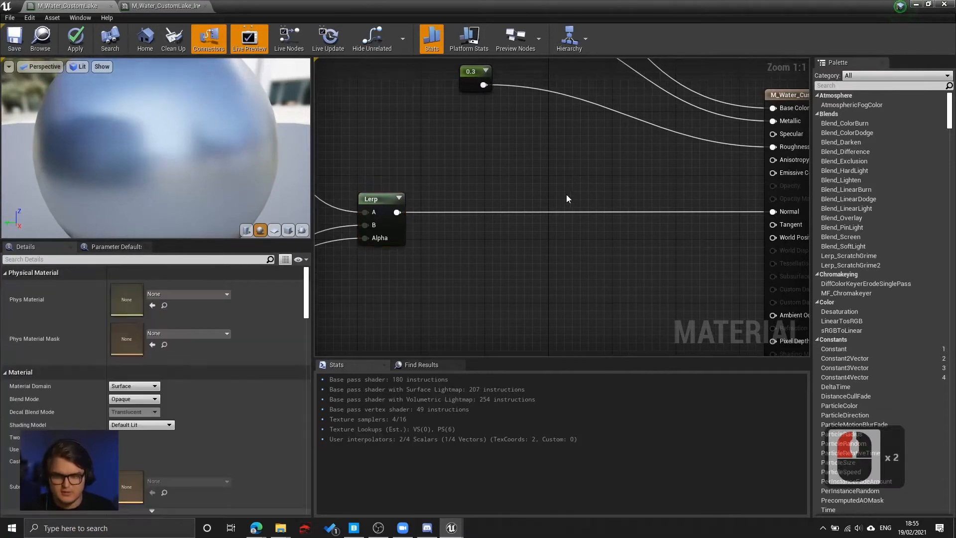
Add a LinearInterpolate node between the final Lerp and the result node, placed just above the Normal connection.
right_click(536, 192)
text(linera)
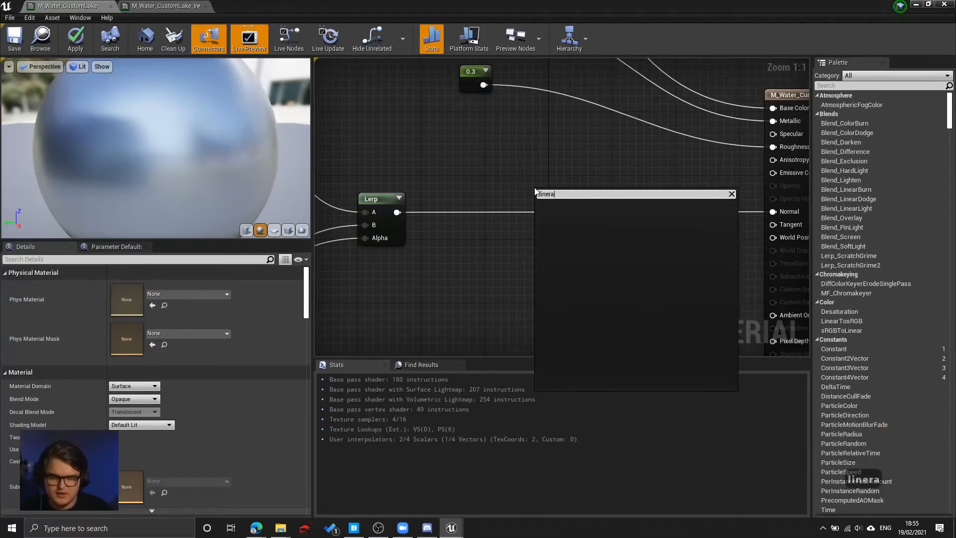
key(BackSpace)
key(BackSpace)
text(ar in)
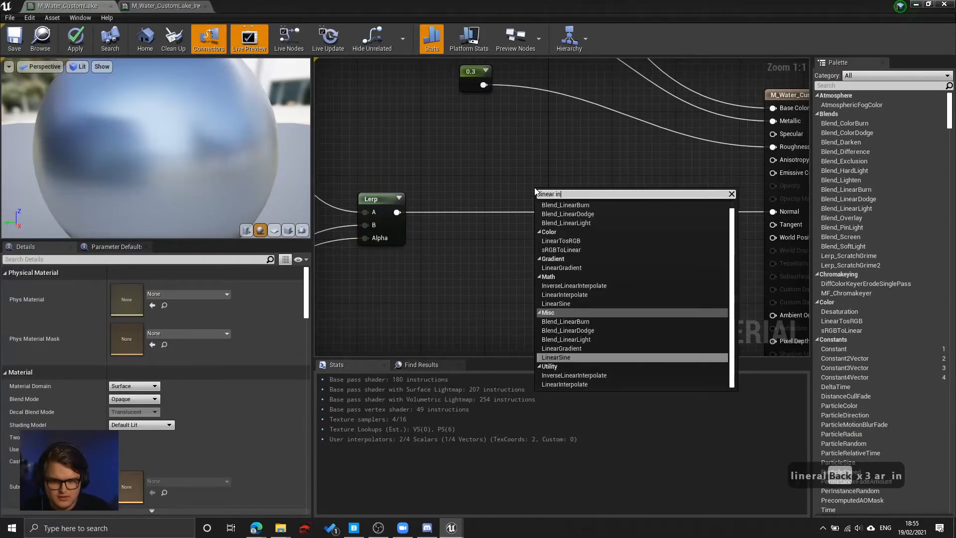
text(ter)
key(Return)
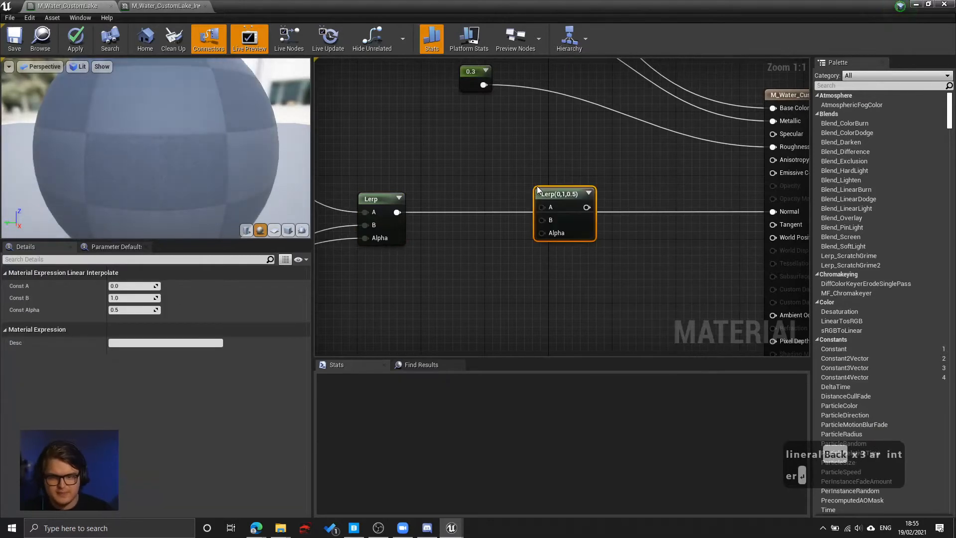
drag(546, 191, 529, 148)
Place an extra Lerp node below the Normal connection and delete it, twice over.
key(l)
click(594, 269)
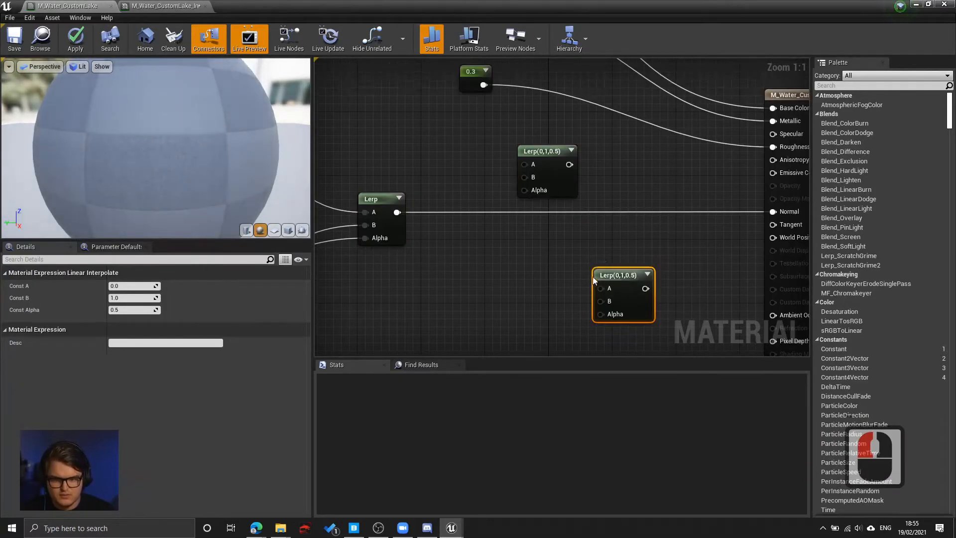
key(Delete)
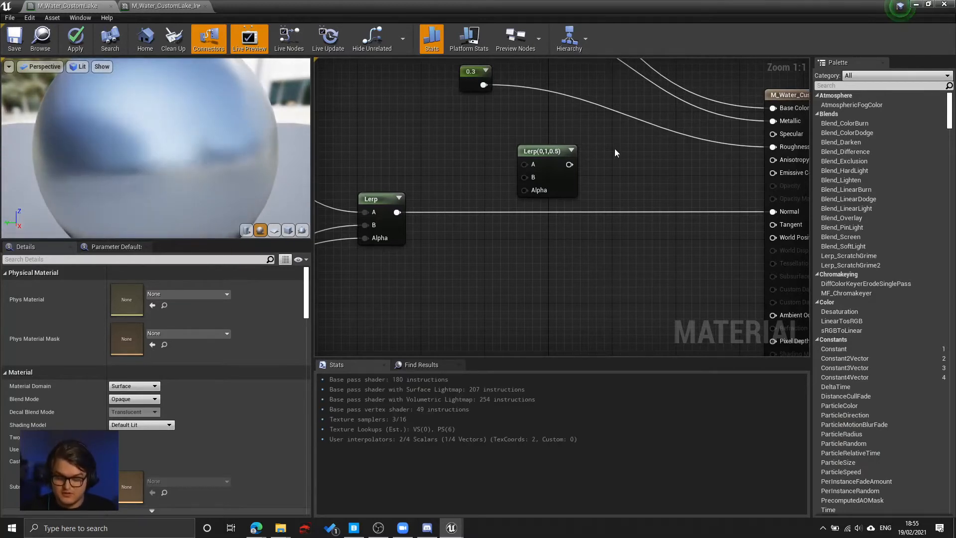
click(587, 245)
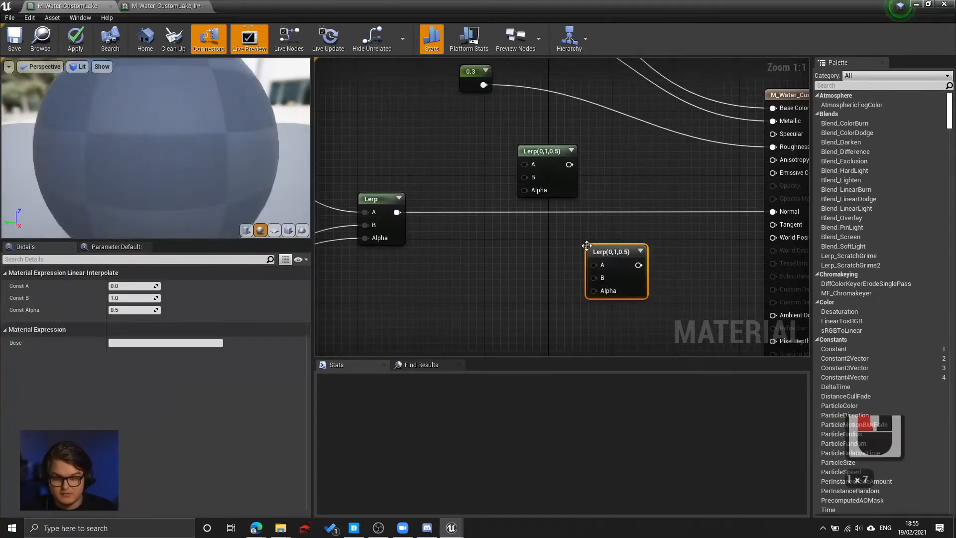
drag(615, 256, 568, 230)
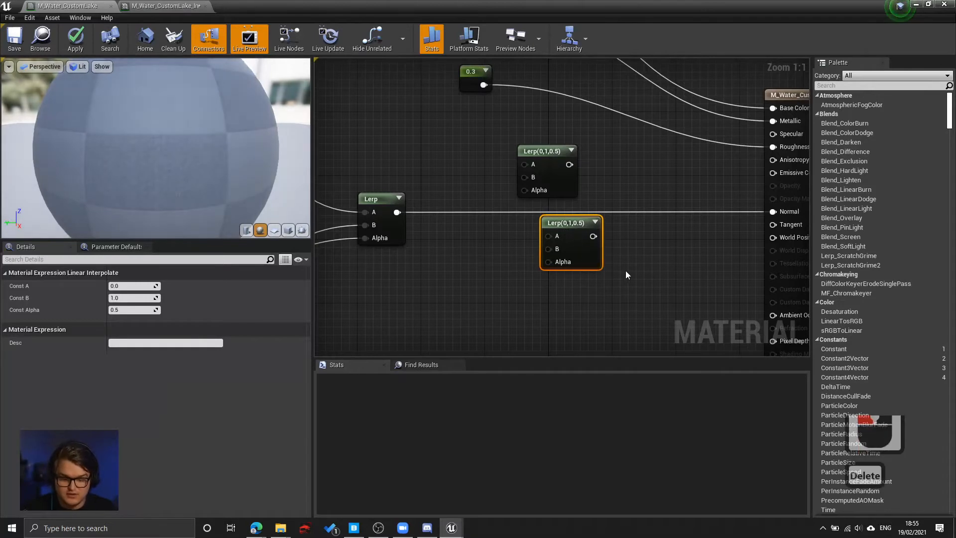
key(Delete)
Move the new unconnected Lerp node below the Normal connection, between the existing Lerp and the result node.
click(548, 153)
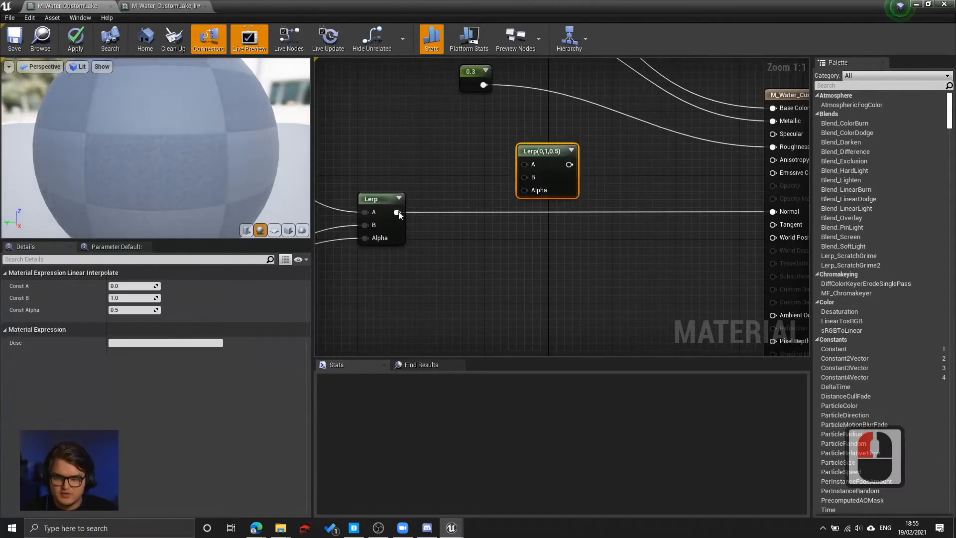
drag(545, 155, 593, 250)
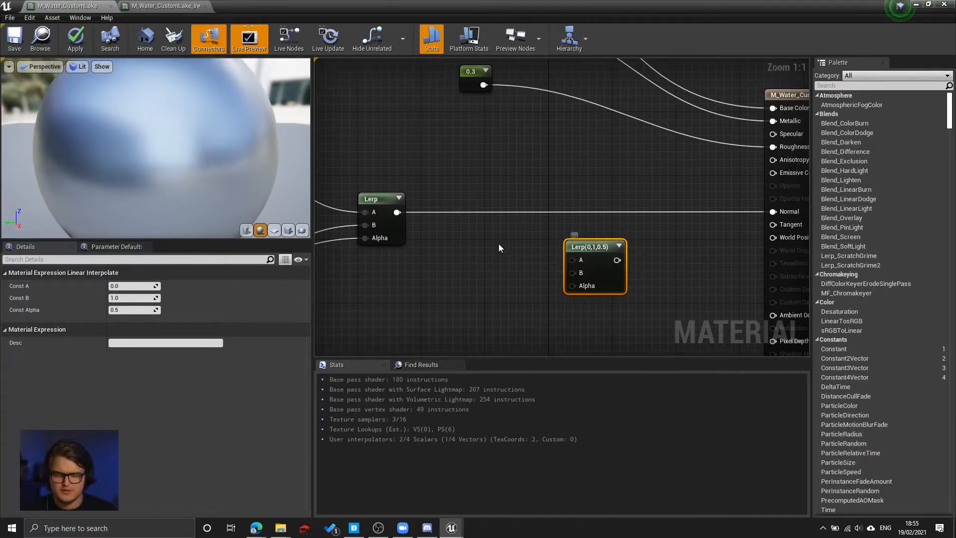
right_drag(408, 218, 442, 202)
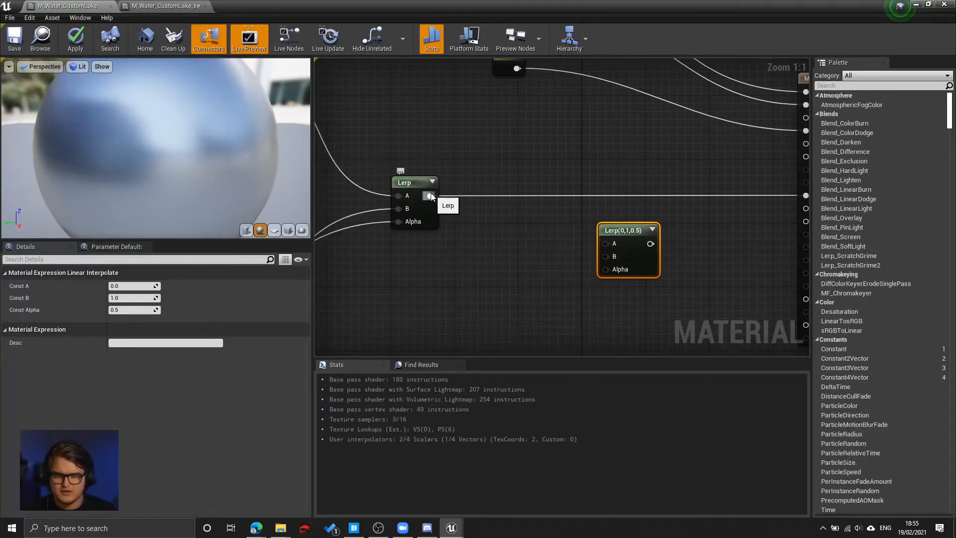
Connect the existing Lerp's output to the B input of the new Lerp node.
drag(431, 197, 429, 192)
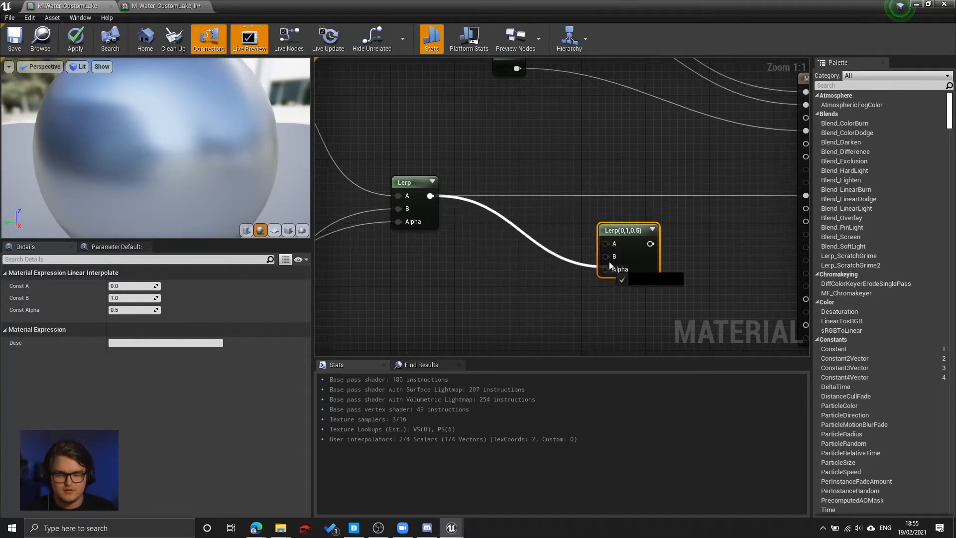
drag(610, 266, 609, 225)
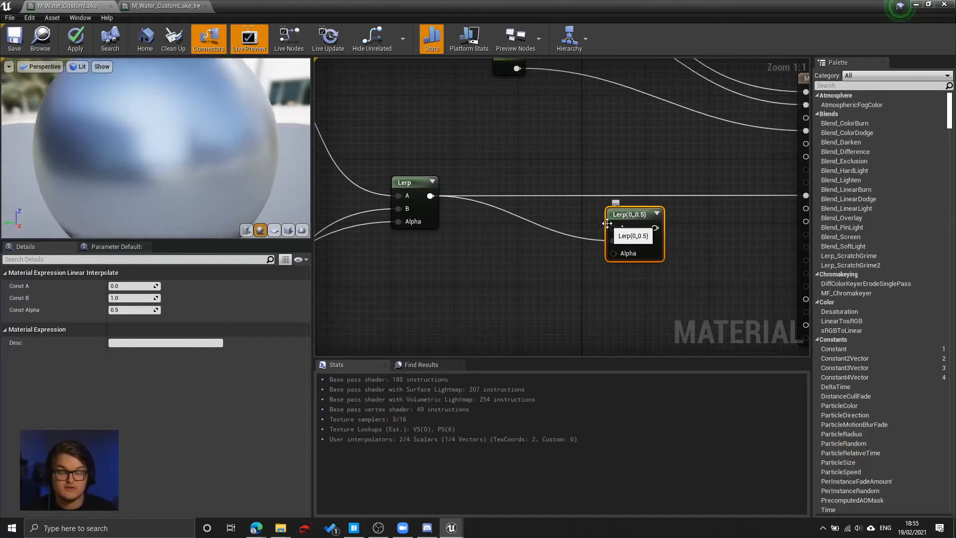
click(468, 227)
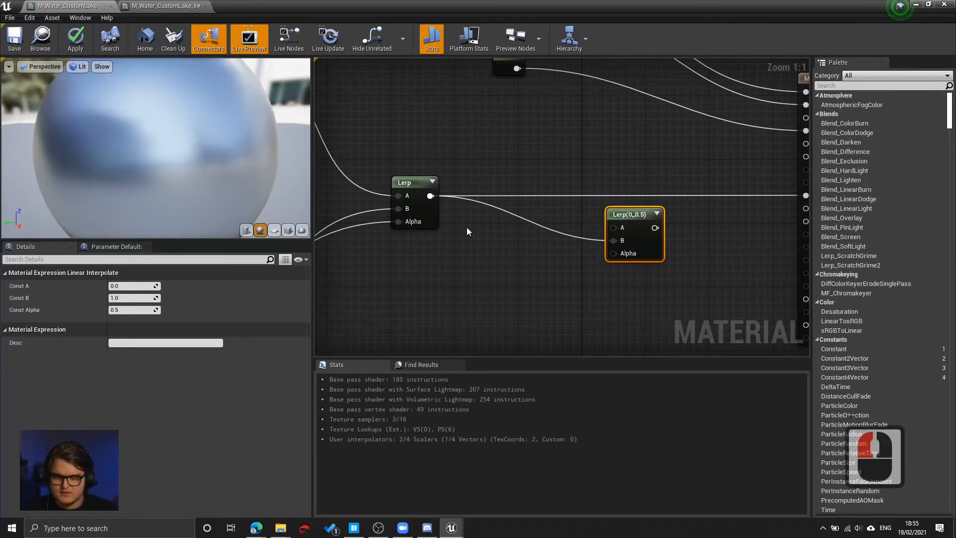
Add a three-component vector constant between the two Lerp nodes and set its colour to pure blue (0, 0, 1).
right_click(484, 259)
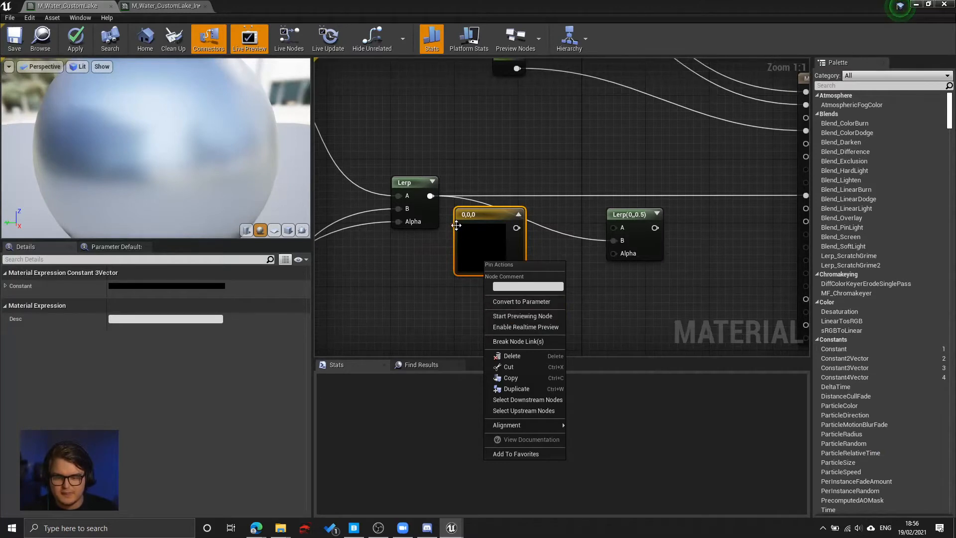
click(139, 285)
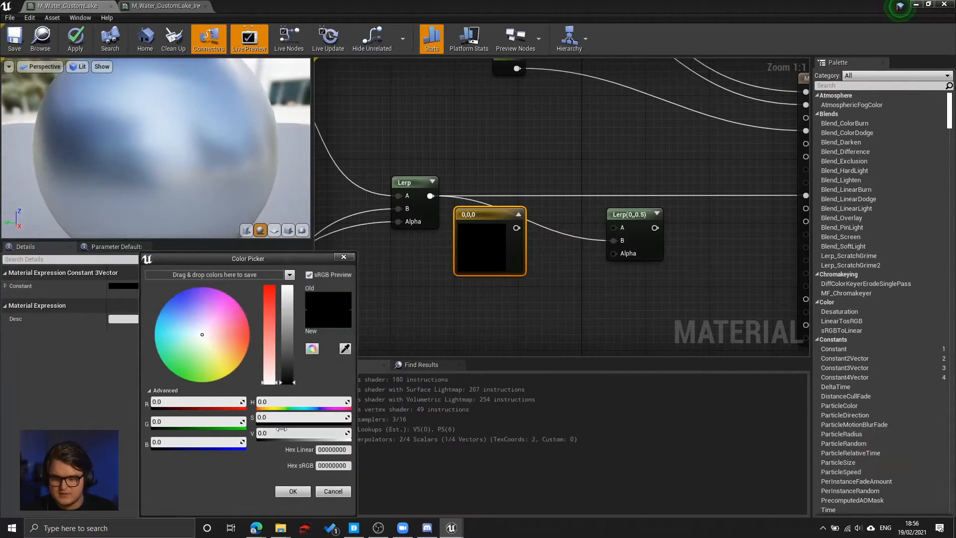
drag(180, 437, 243, 440)
click(293, 491)
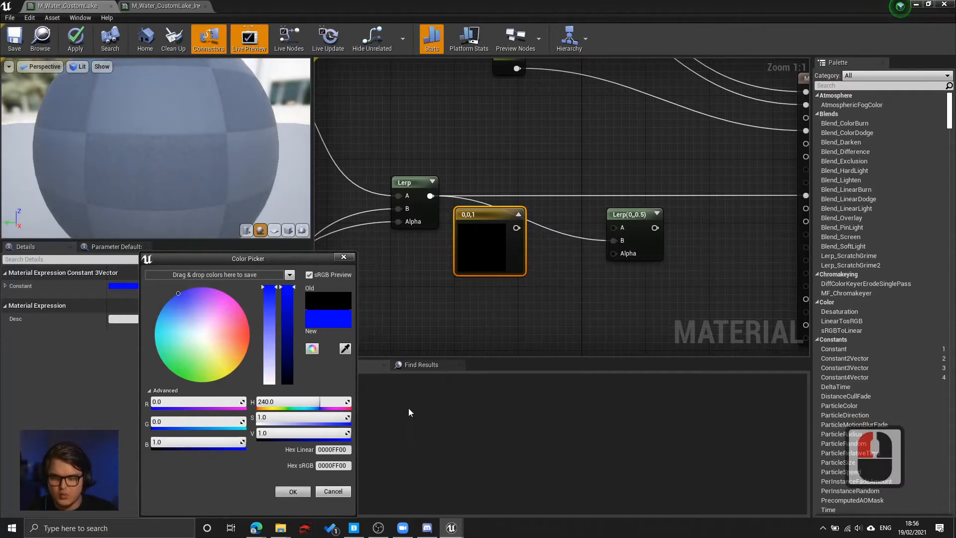
Place the blue constant below the first Lerp and connect it to the A input of the second Lerp.
drag(484, 231, 423, 253)
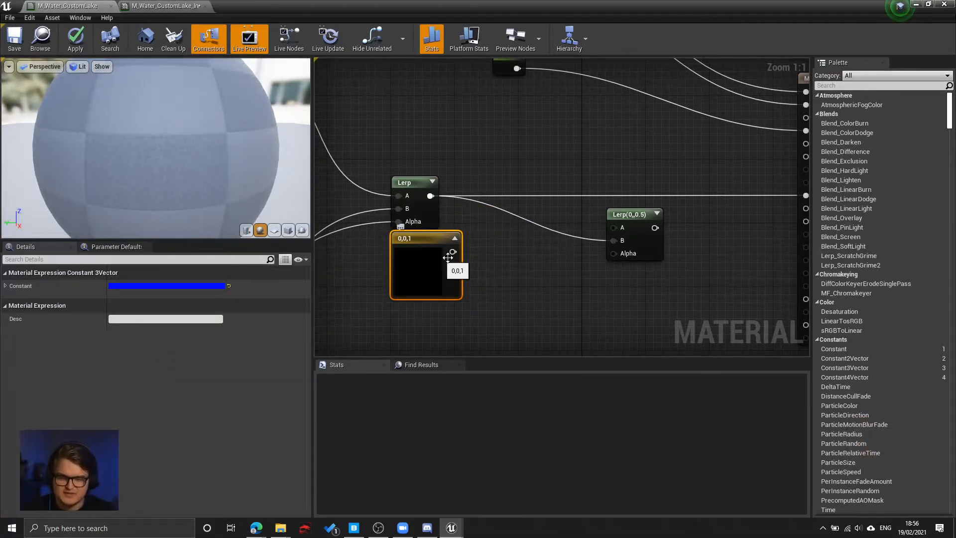
drag(451, 253, 563, 239)
drag(622, 230, 617, 228)
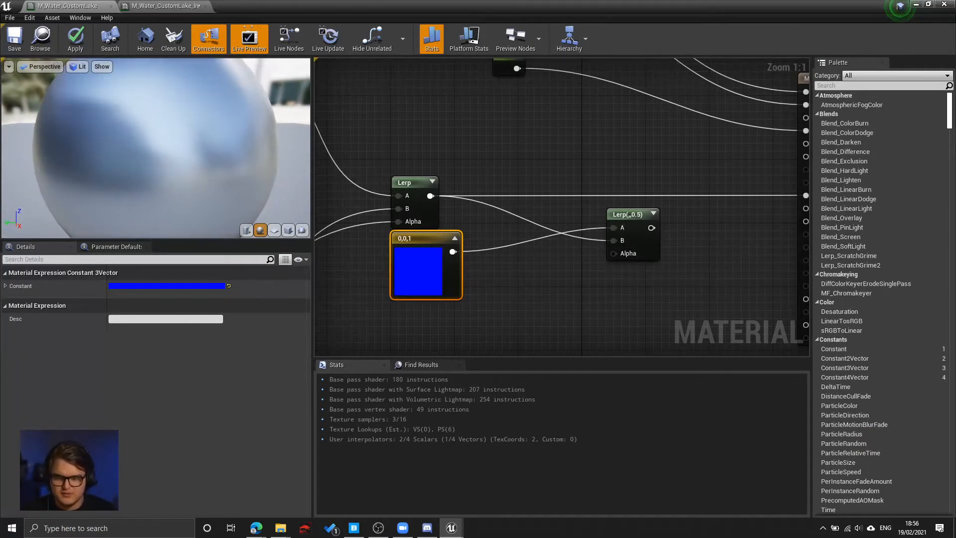
right_drag(517, 279, 519, 276)
right_drag(595, 250, 554, 232)
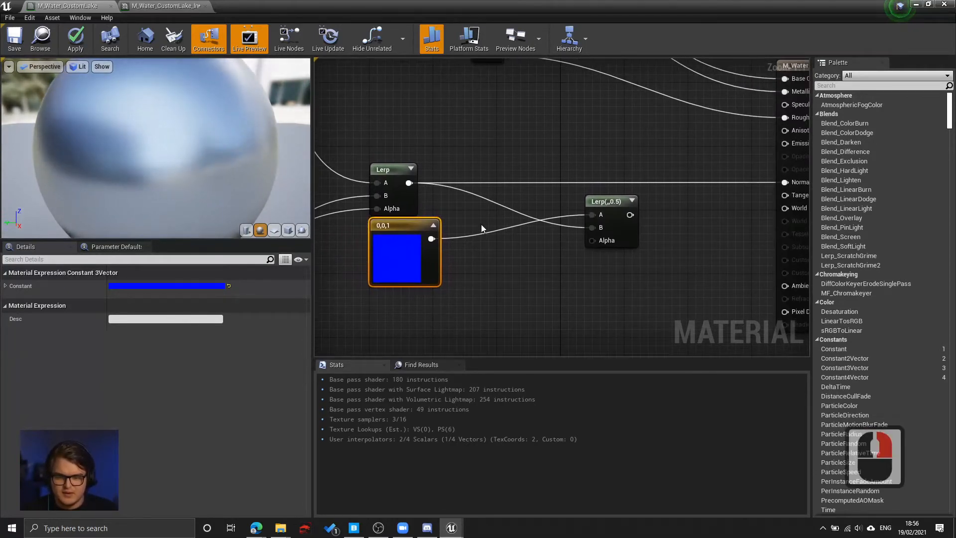
right_drag(554, 268, 570, 276)
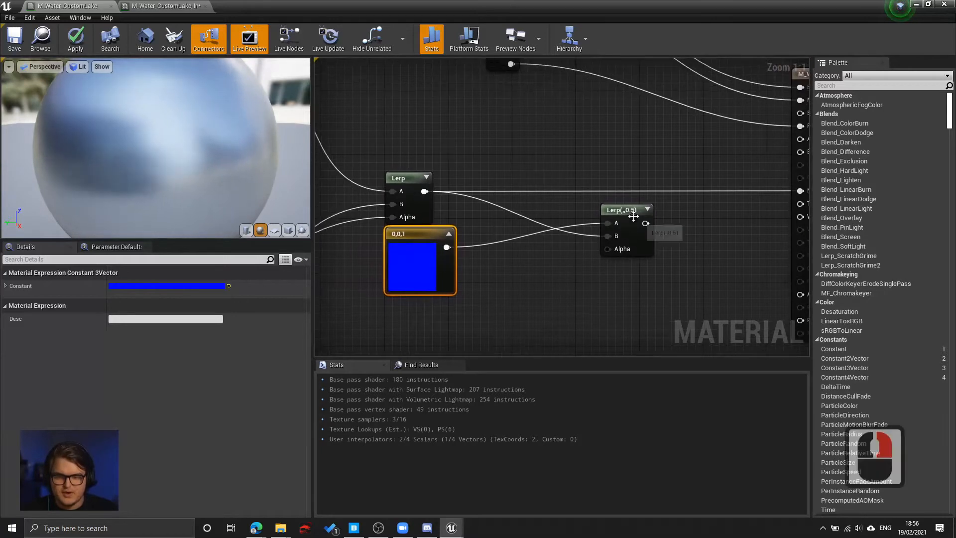
drag(629, 210, 613, 227)
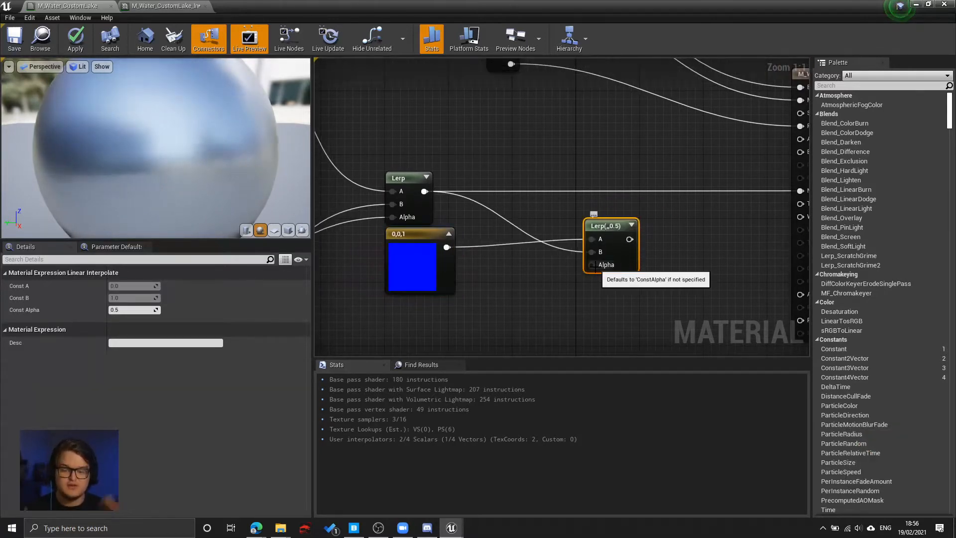
Add a scalar constant below the second Lerp and convert it to a parameter.
right_drag(526, 306, 536, 276)
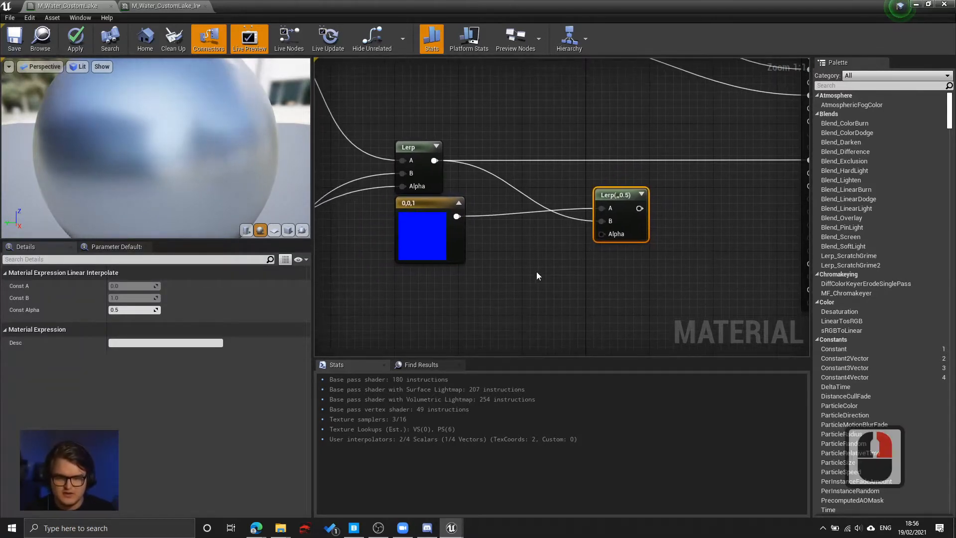
right_click(537, 276)
click(525, 262)
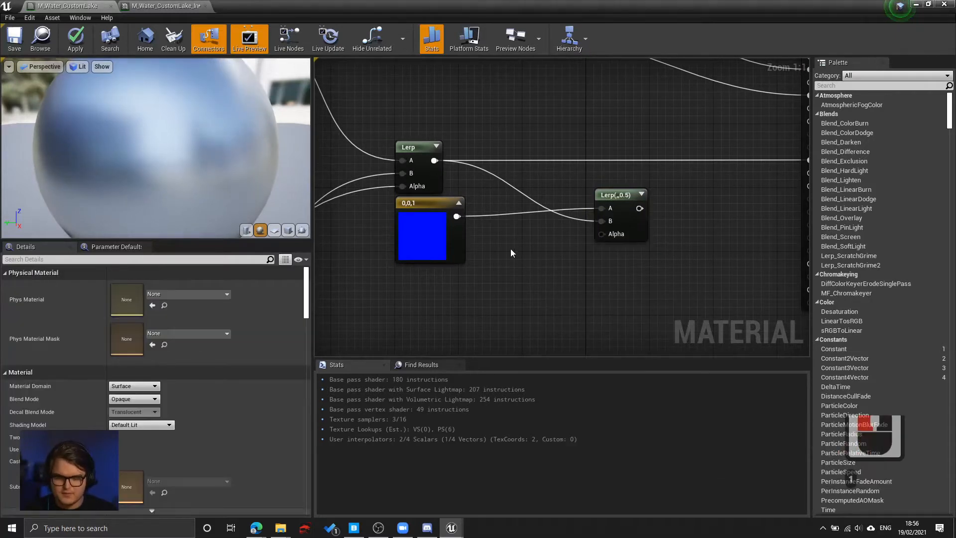
click(518, 260)
right_click(520, 271)
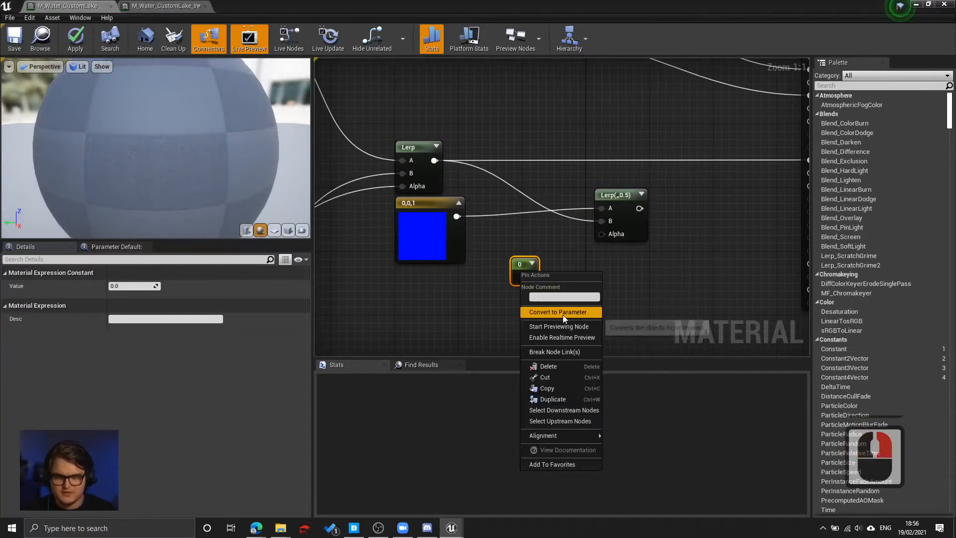
click(562, 314)
Name the new scalar parameter NormalInfluence.
click(135, 286)
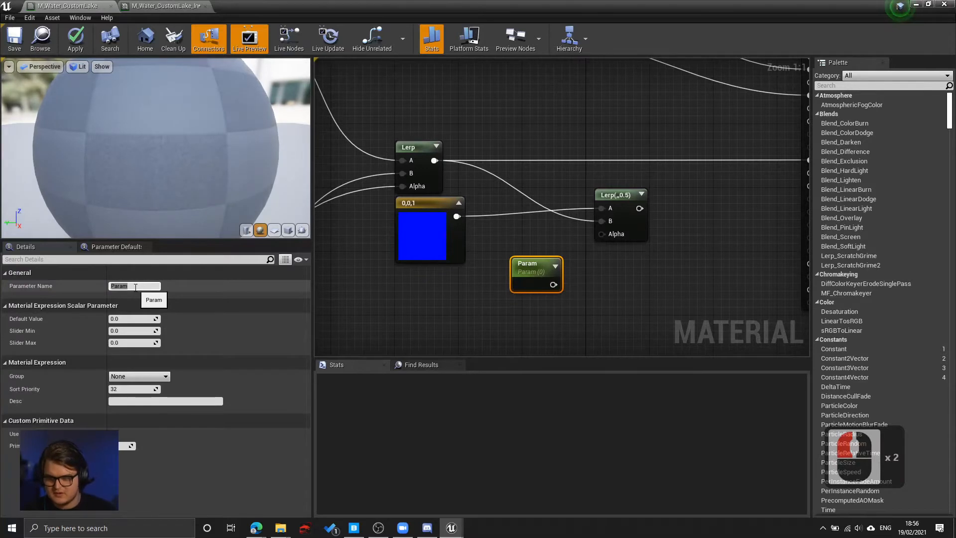
click(135, 287)
text(No)
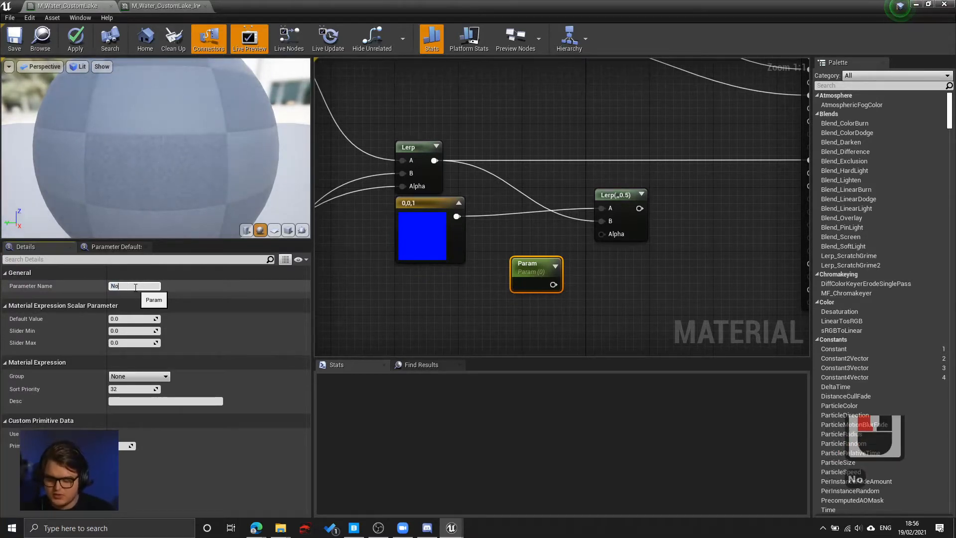
text(rmalInflu)
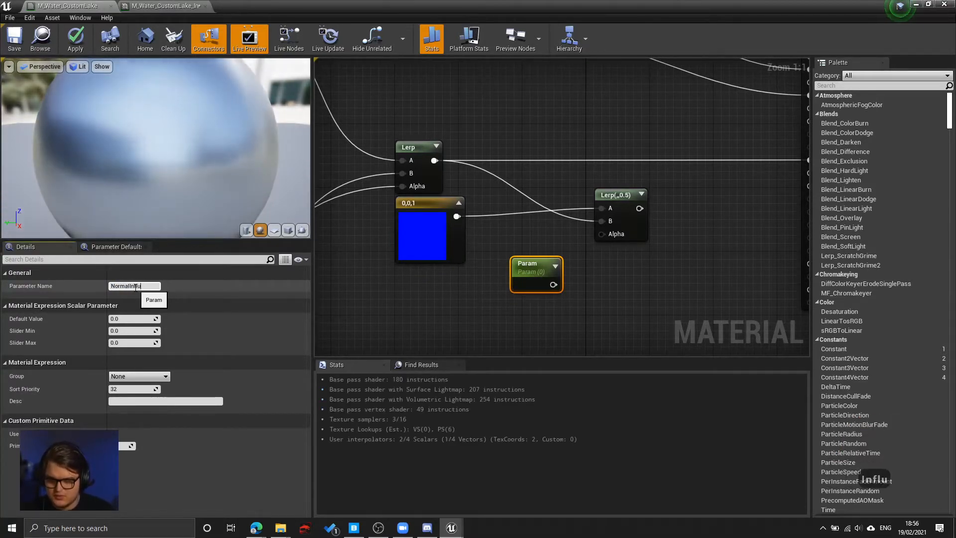
text(ence)
key(Return)
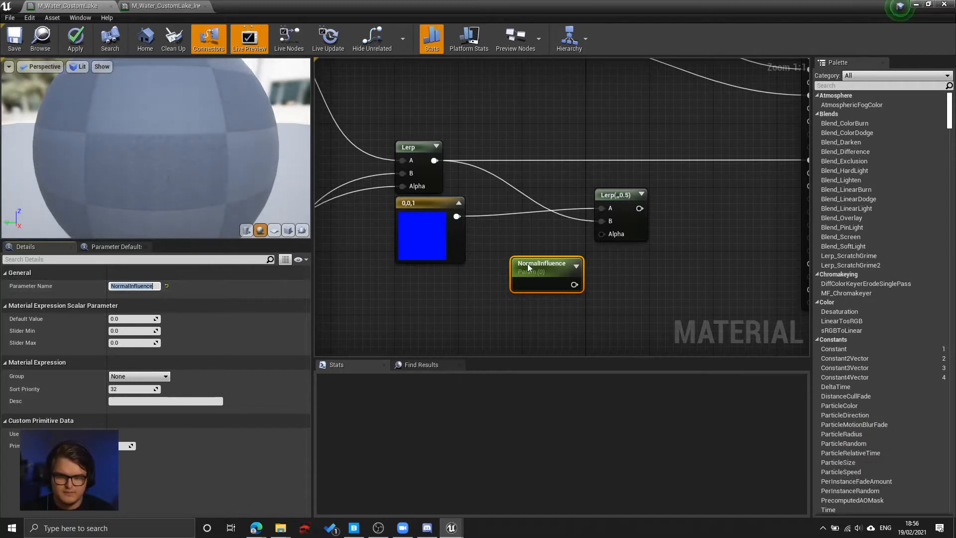
Move the NormalInfluence parameter nearer the blue constant and set its default value to 1.
click(502, 282)
click(133, 321)
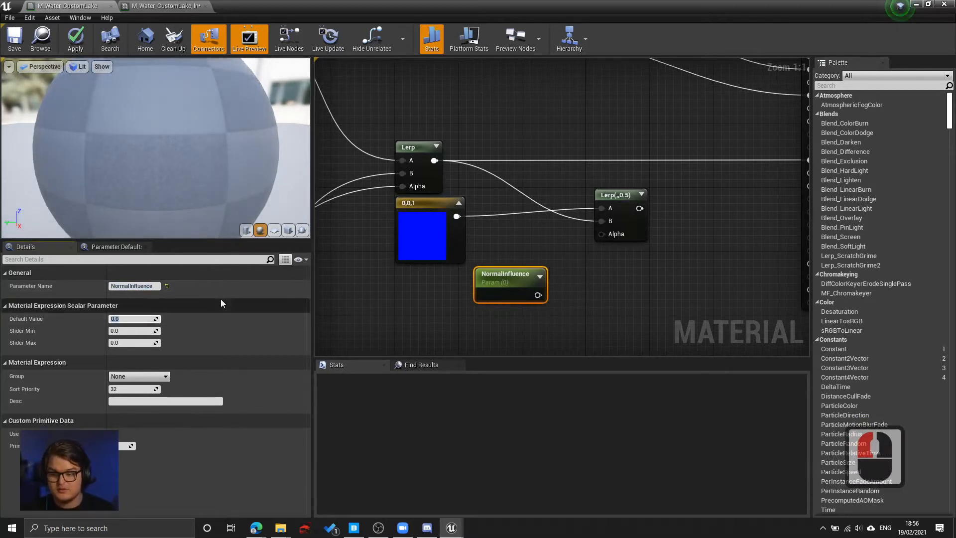
text(1)
key(Return)
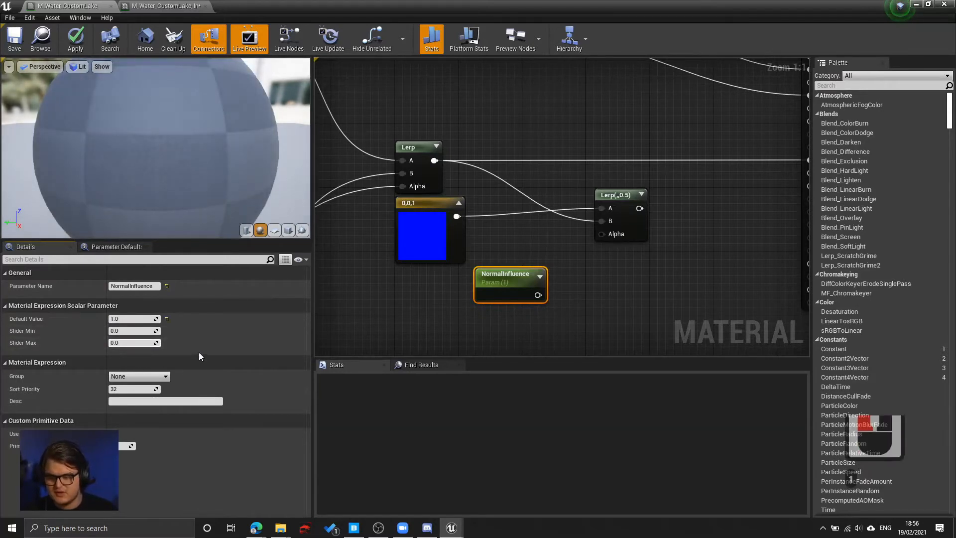
click(581, 292)
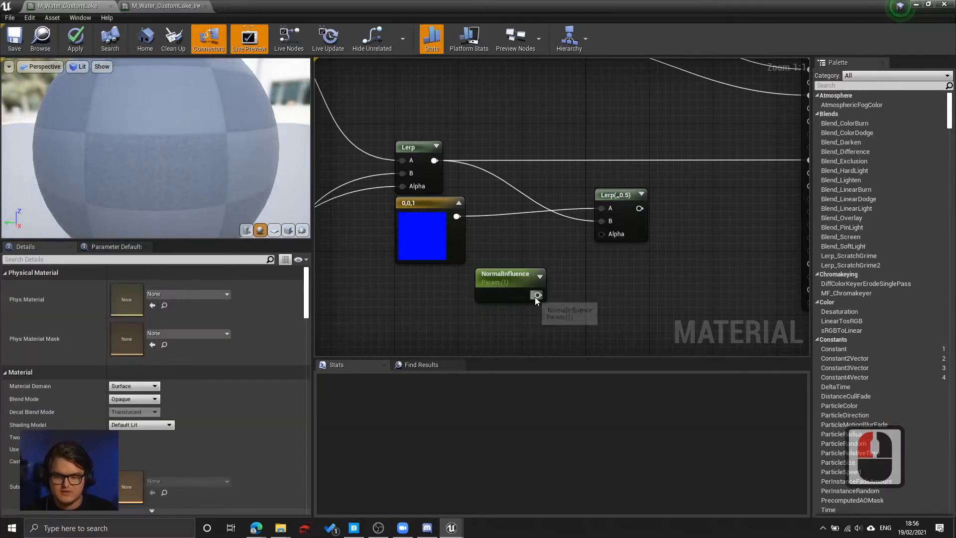
Connect NormalInfluence to the Alpha input of the second Lerp and reposition that Lerp in the graph.
drag(537, 295, 602, 233)
right_drag(602, 233, 557, 249)
drag(496, 273, 673, 225)
right_drag(599, 285, 647, 269)
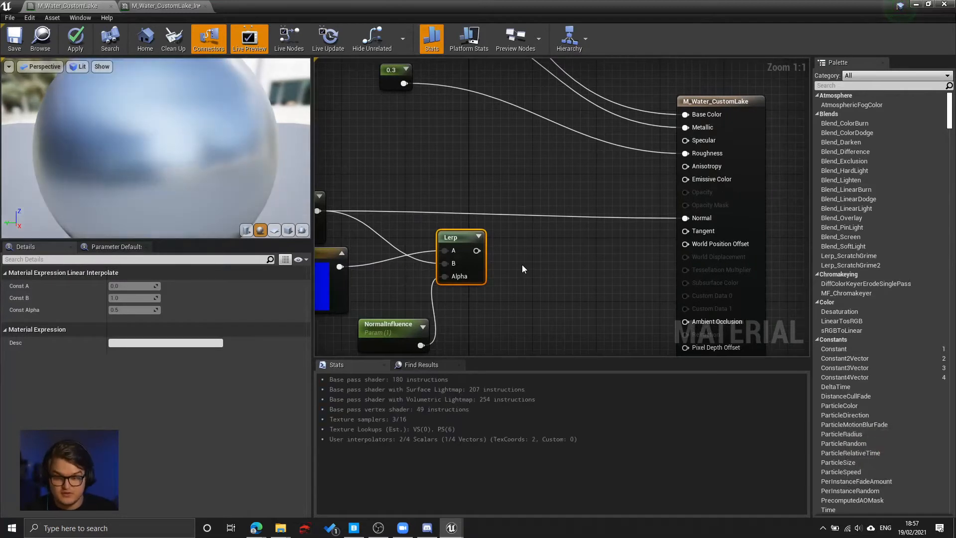
right_drag(496, 256, 556, 248)
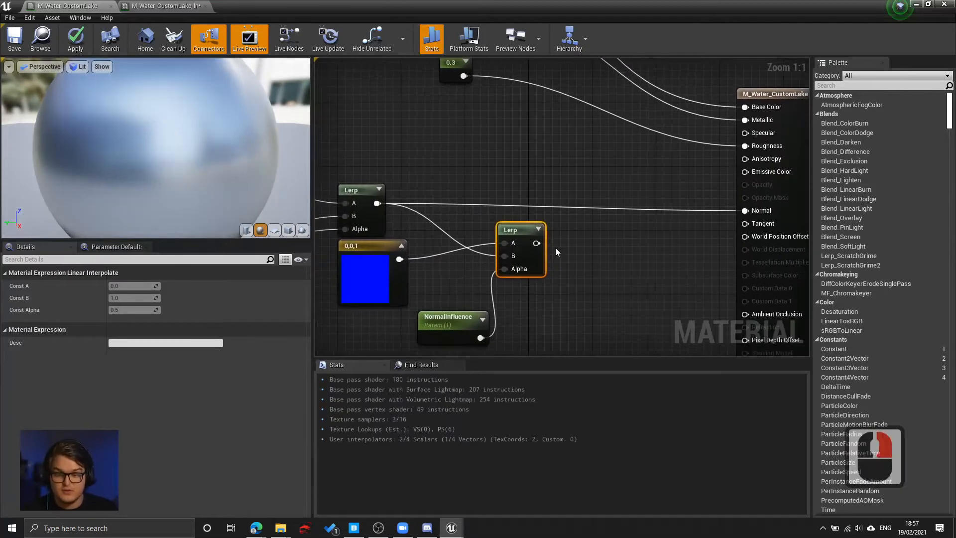
Route the second Lerp through a new Normalize node into the material's Normal input and apply the material.
click(517, 229)
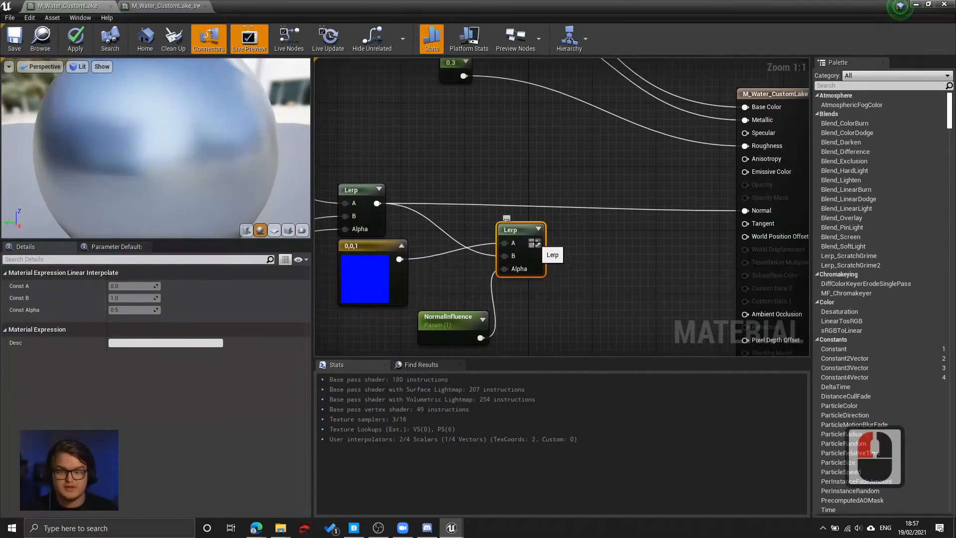
drag(535, 244, 541, 262)
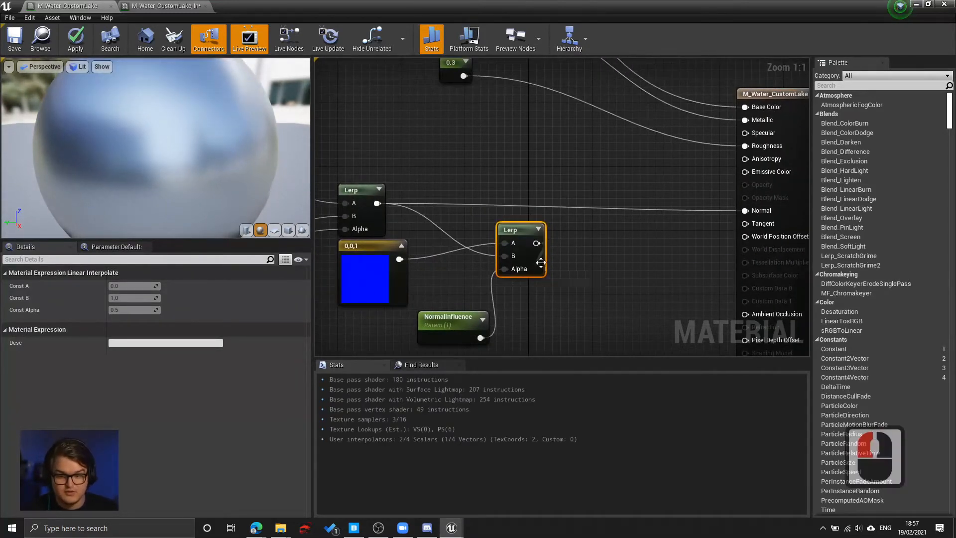
click(582, 243)
right_click(610, 236)
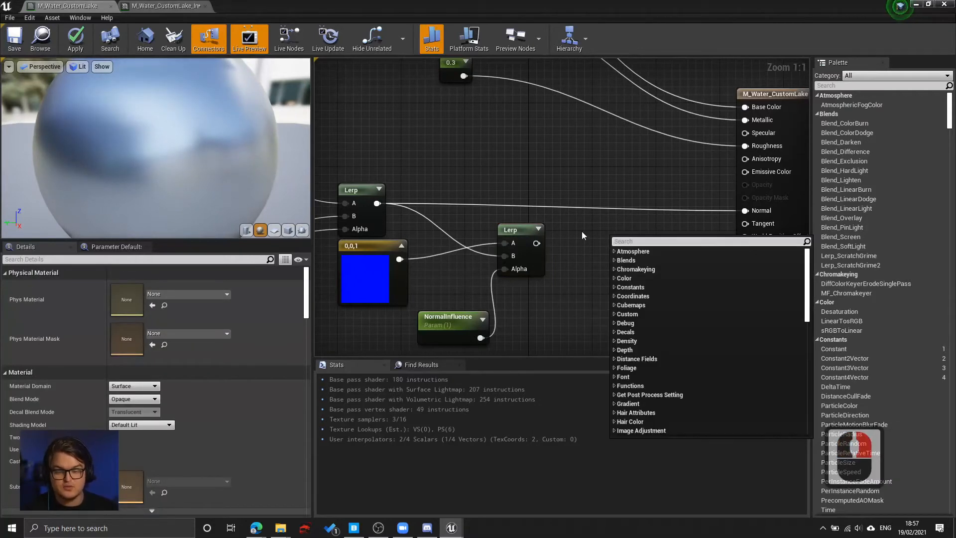
click(582, 235)
click(524, 237)
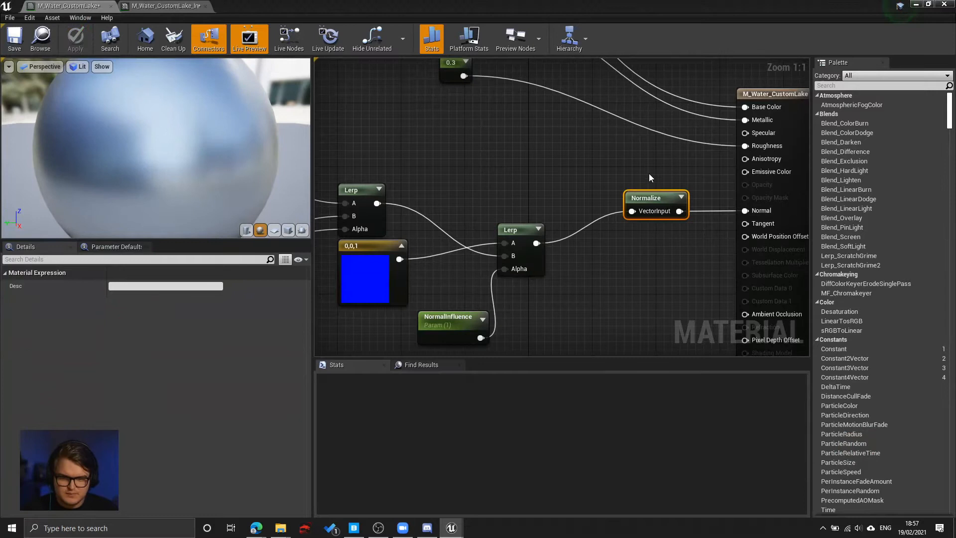
right_drag(652, 179, 597, 171)
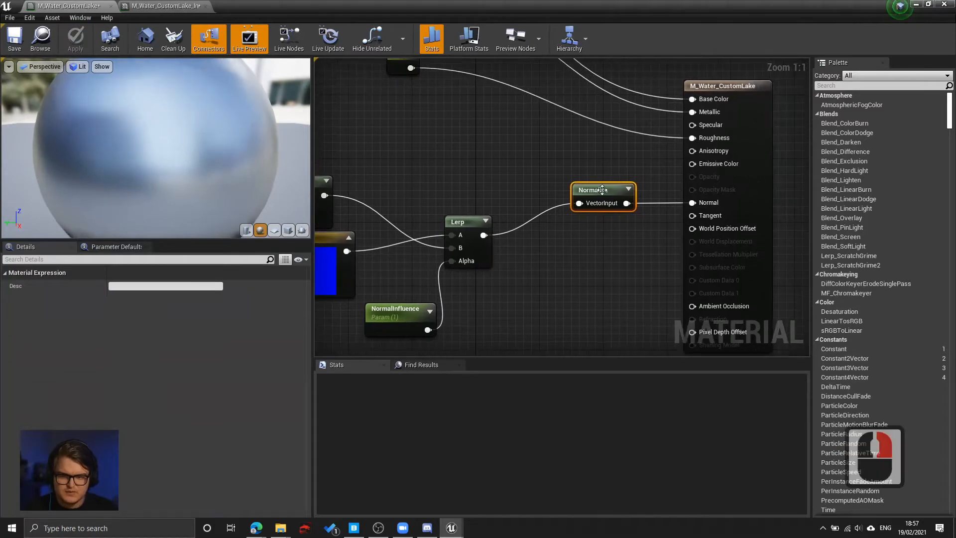
right_drag(515, 247, 625, 230)
click(573, 206)
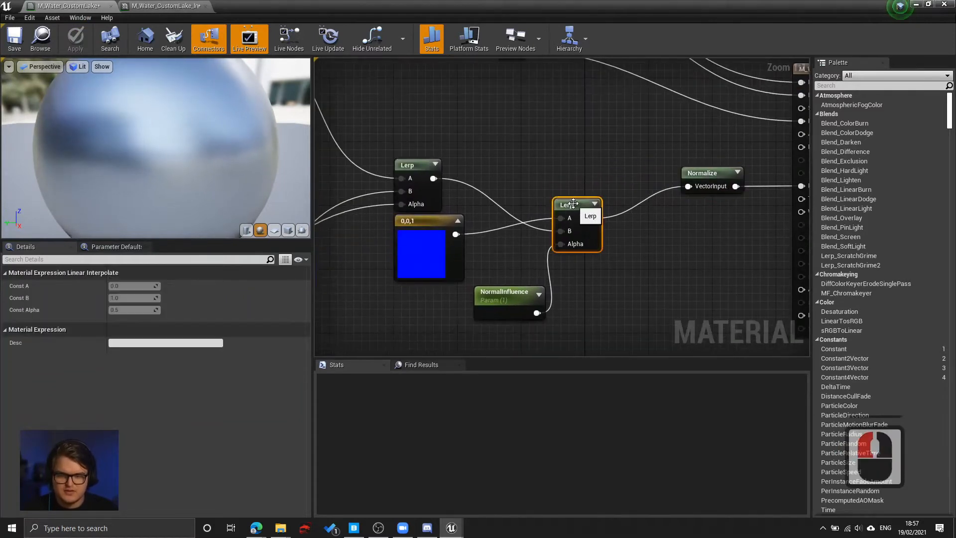
right_drag(688, 170, 618, 194)
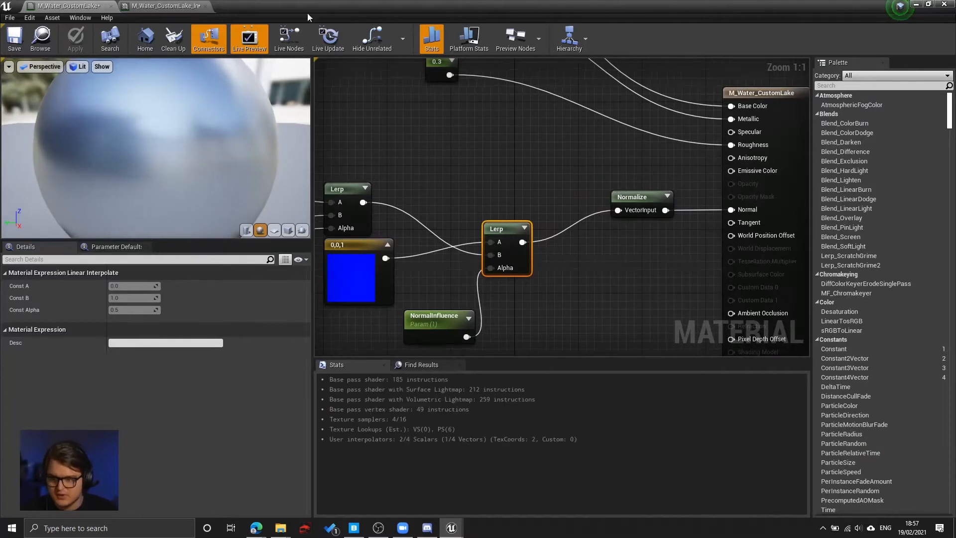
Show the M_Water_CustomLake_Inst material instance in a smaller window beside the level viewport, with the lake surface in view.
drag(310, 10, 792, 37)
click(421, 9)
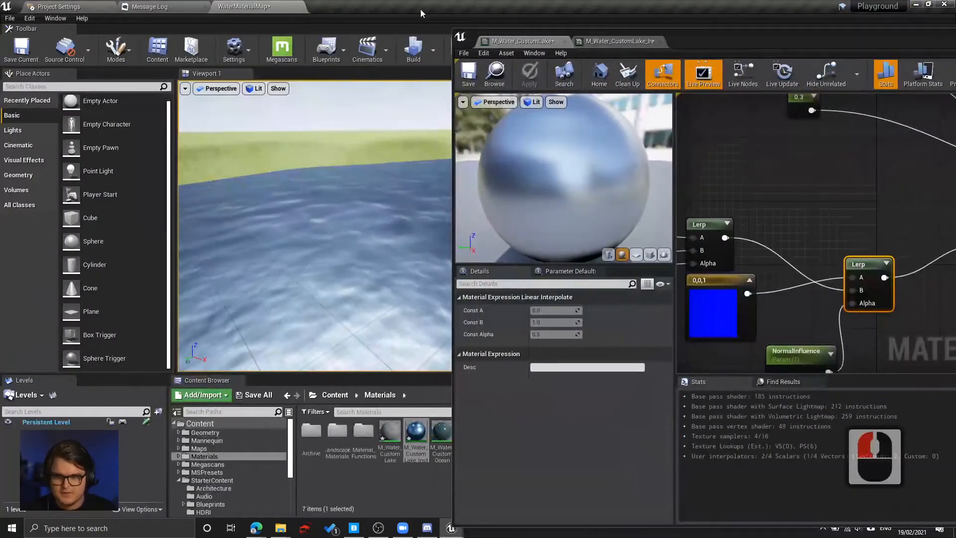
click(631, 43)
drag(726, 44, 528, 21)
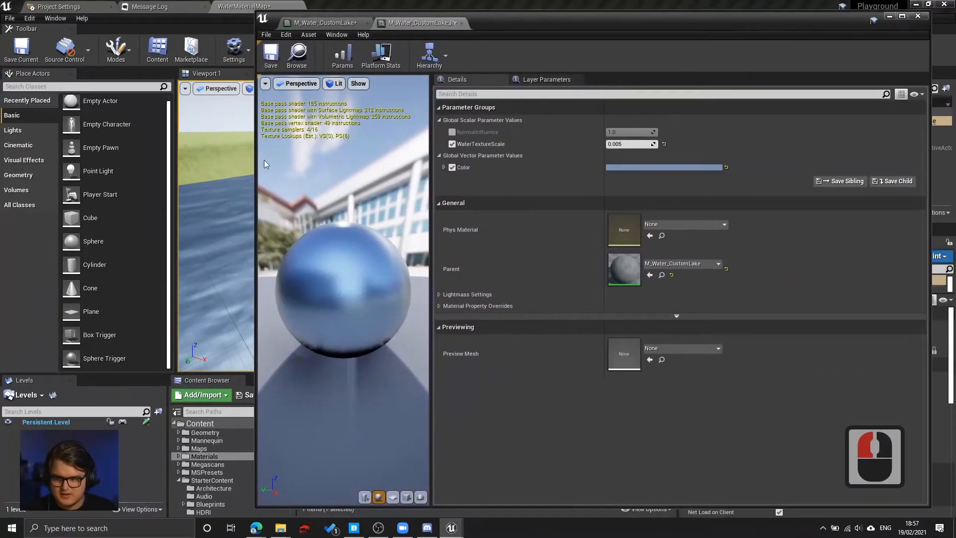
drag(255, 180, 592, 197)
right_drag(498, 210, 573, 192)
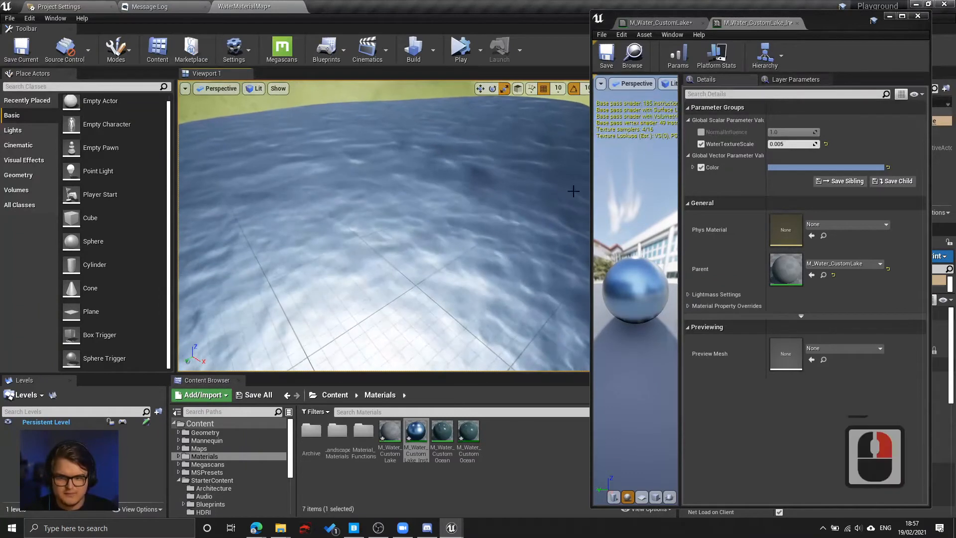
Enable the instance's NormalInfluence override and vary it to compare the lake's waves, ending at about 0.067.
click(704, 132)
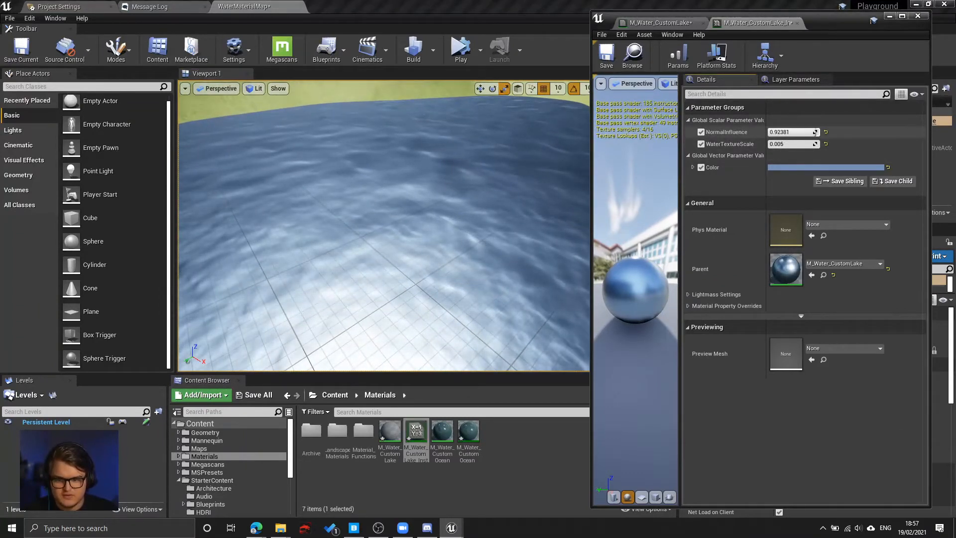
drag(815, 132, 770, 132)
key(q)
right_drag(284, 214, 304, 181)
key(e)
drag(791, 132, 819, 132)
mouse_move(403, 276)
right_down()
mouse_move(401, 246)
mouse_move(403, 275)
right_up()
drag(797, 132, 772, 132)
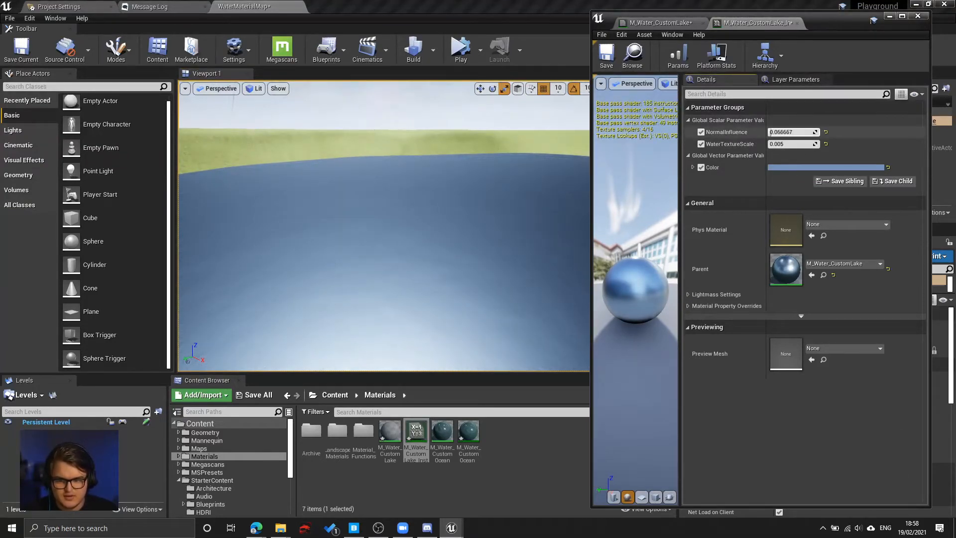
Raise NormalInfluence to about 0.124 and set WaterTextureScale to 0.009 in the lake material instance.
right_drag(394, 240, 429, 305)
key(s)
key(q)
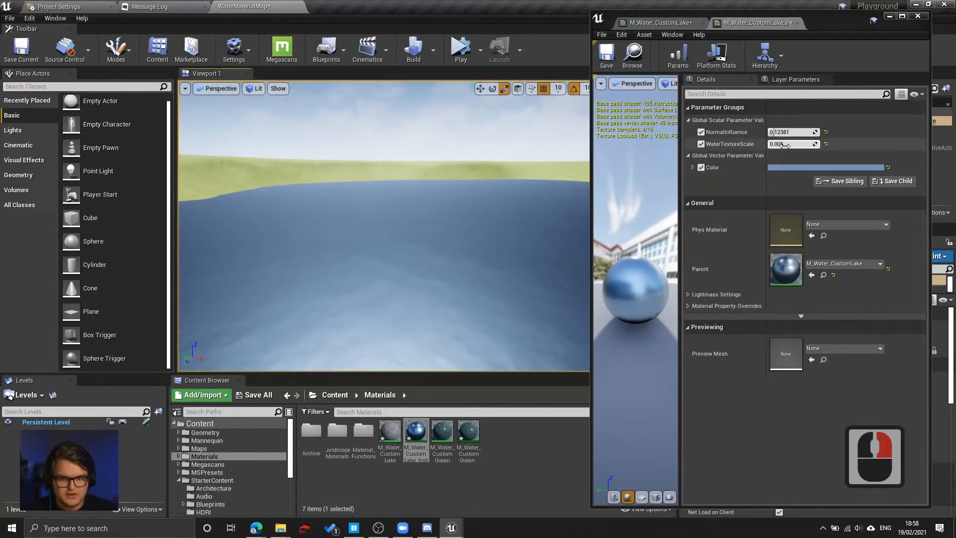
double_click(807, 145)
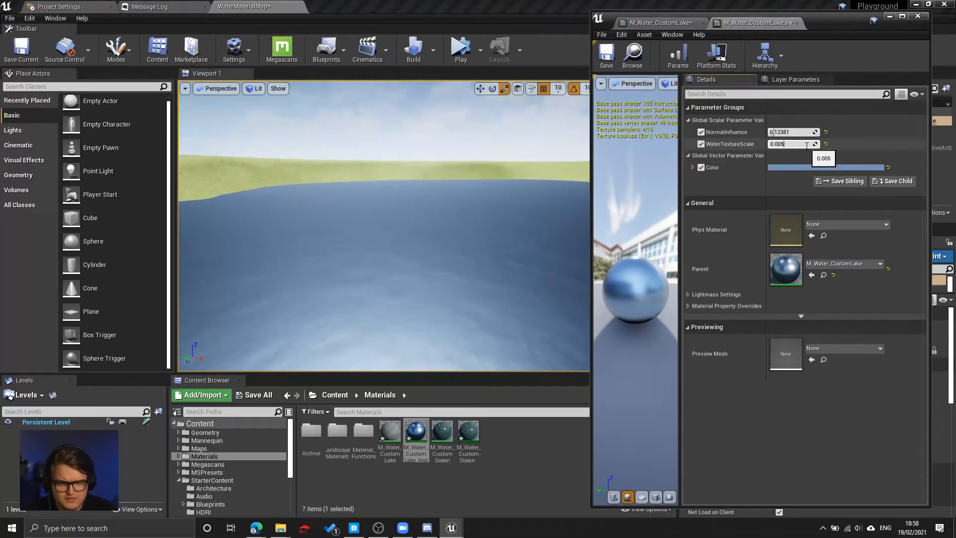
key(BackSpace)
text(9)
key(Return)
key(Return)
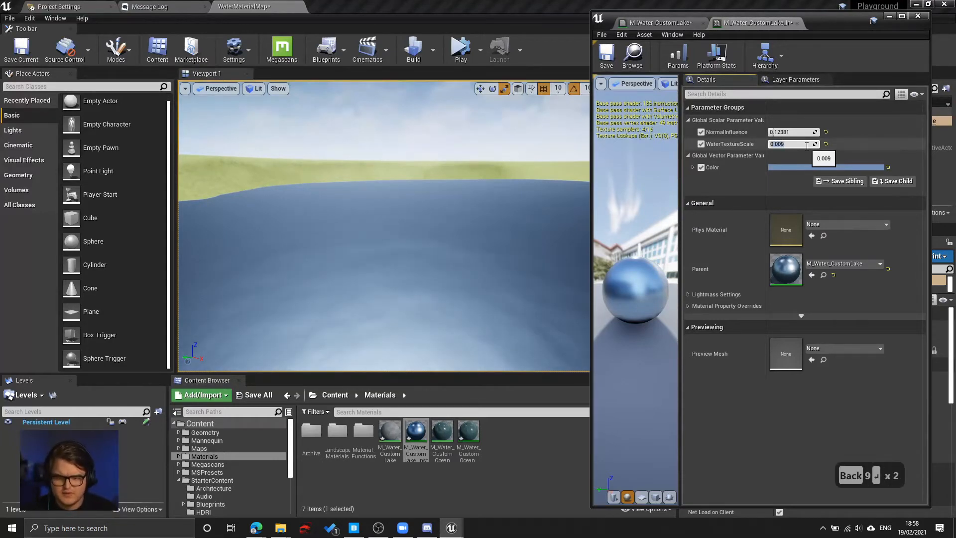
Assign the M_Water_CustomOcean_Inst material instance to Element 0 of the Plane water surface in the level.
right_drag(458, 234, 444, 308)
key(s)
key(d)
key(d)
key(d)
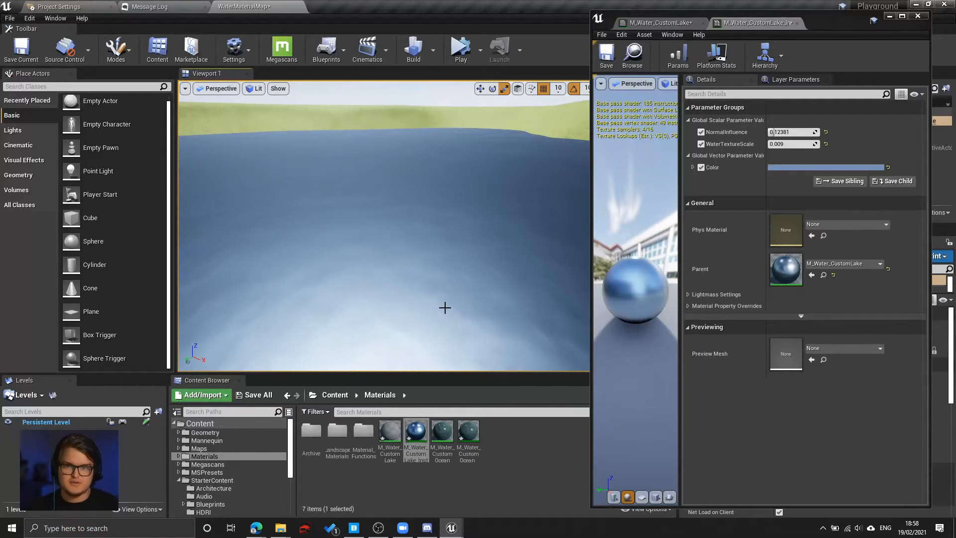
right_drag(445, 308, 455, 254)
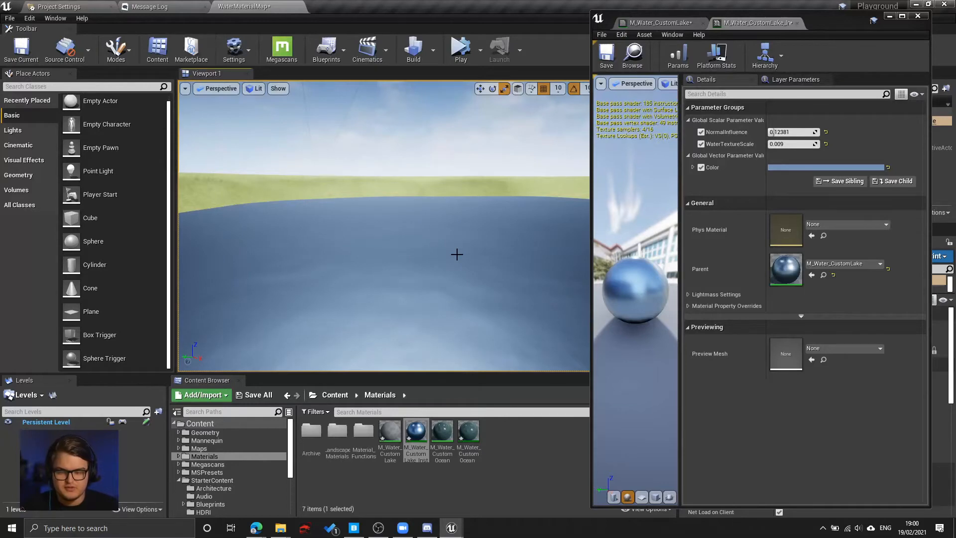
click(444, 274)
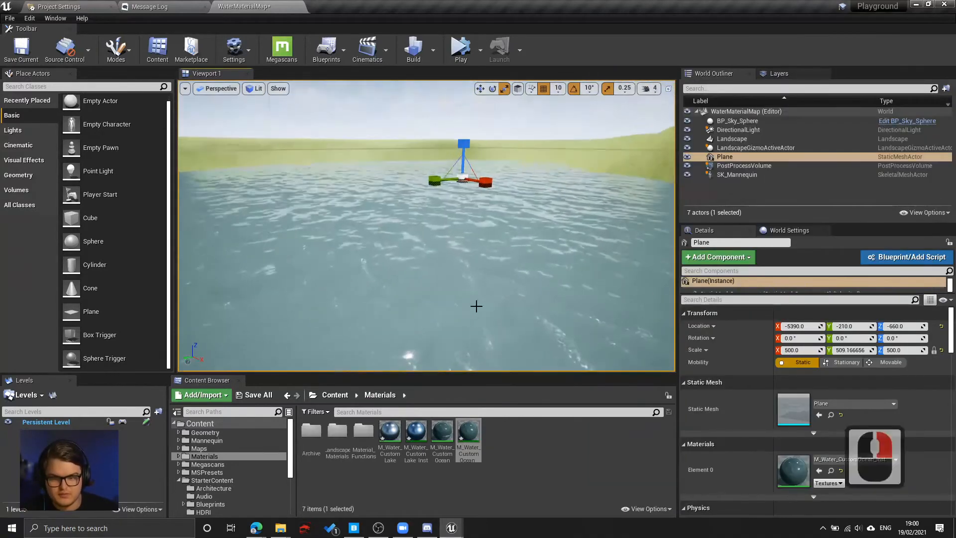
drag(416, 433, 810, 458)
drag(469, 432, 791, 462)
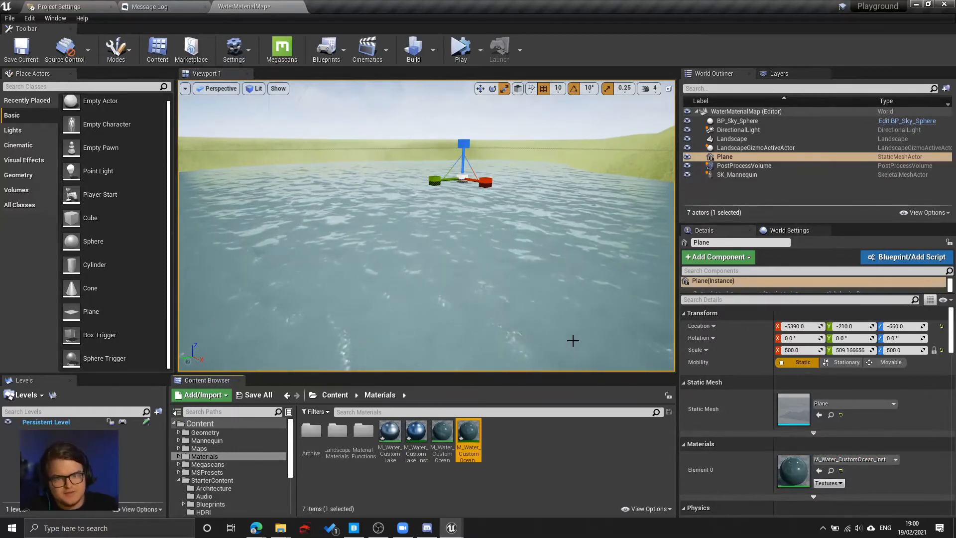
Examine the ocean water's waves and its edge along the shore from several heights and angles.
right_drag(549, 282, 688, 283)
key(e)
key(w)
key(w)
key(w)
key(w)
key(e)
key(w)
key(w)
key(w)
key(w)
key(w)
key(q)
key(e)
key(s)
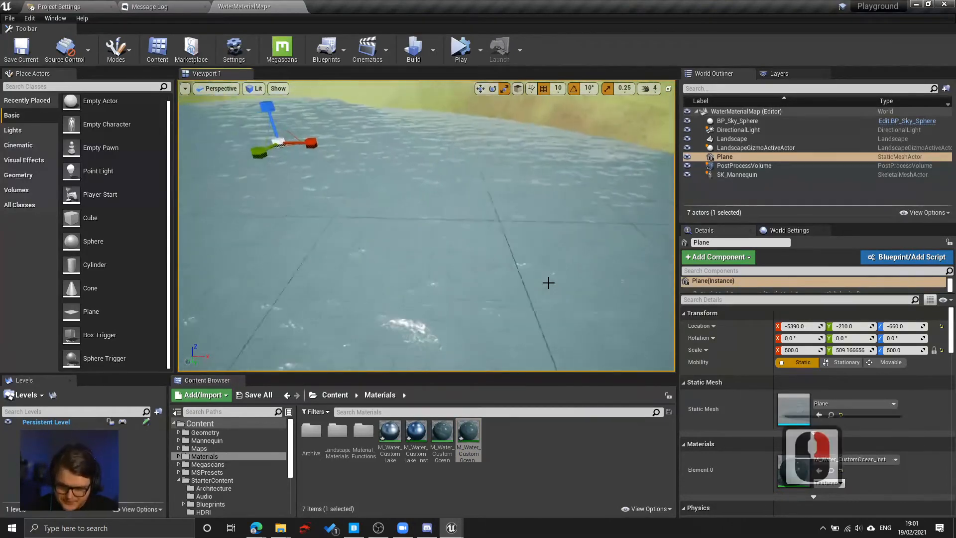
right_drag(549, 282, 495, 241)
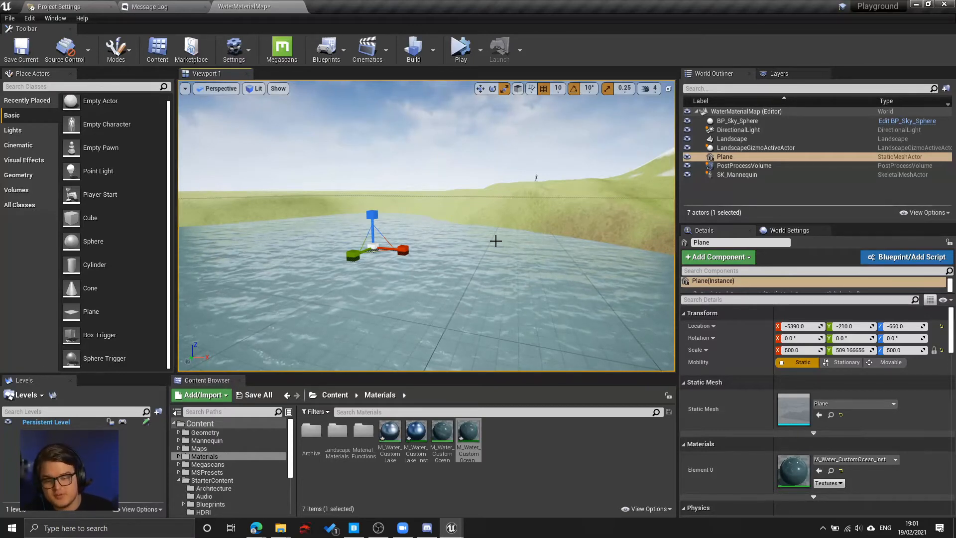
key(w)
right_drag(496, 242, 501, 219)
key(w)
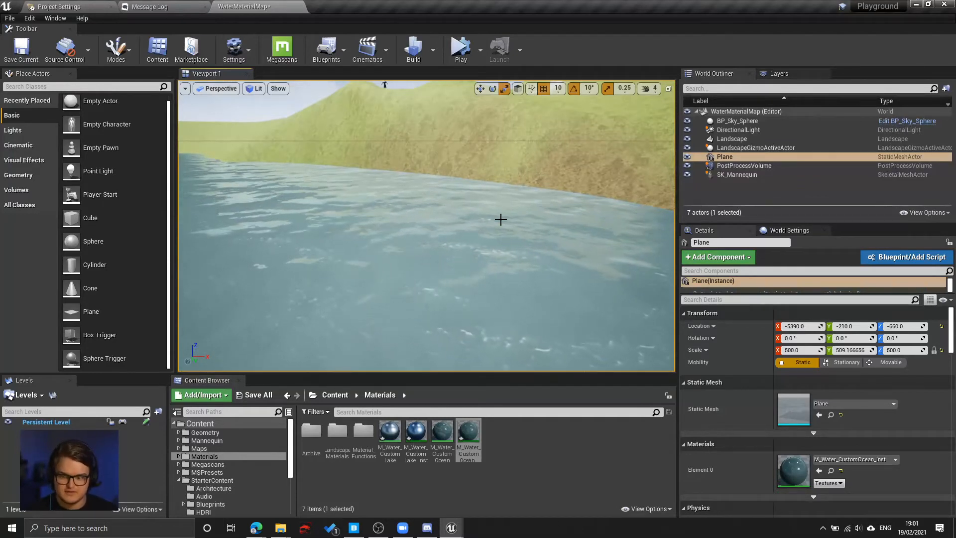
Create a new material named M_Water_Depth in the Materials folder.
right_click(508, 438)
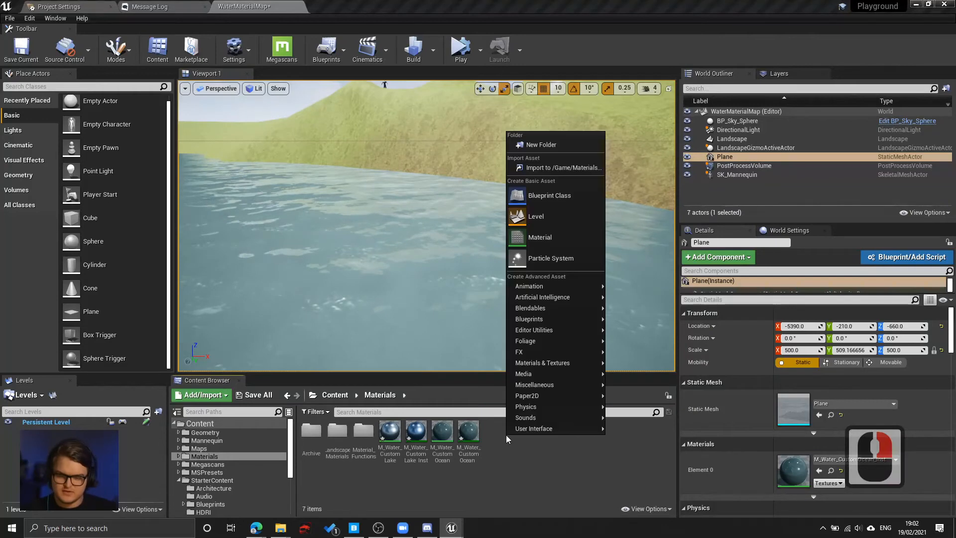
click(552, 234)
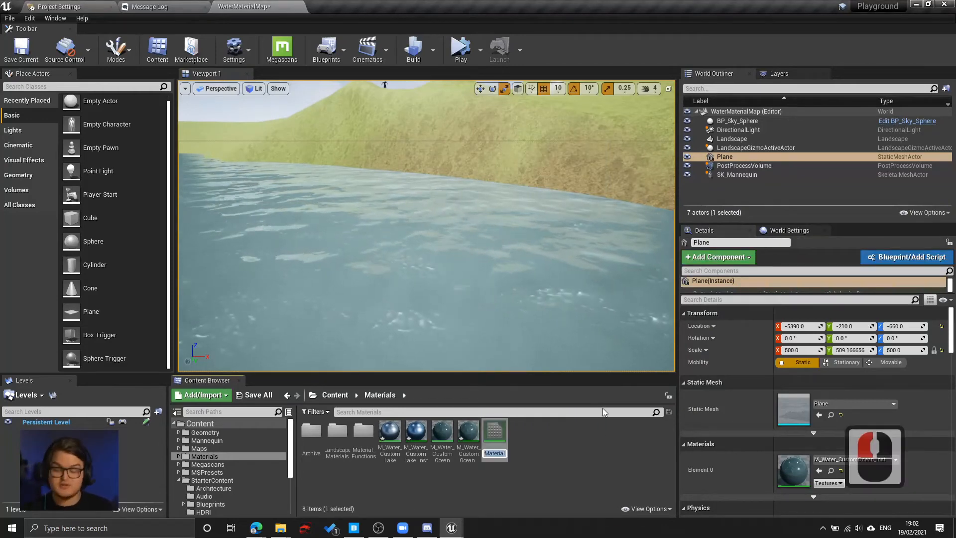
text(M_Water_)
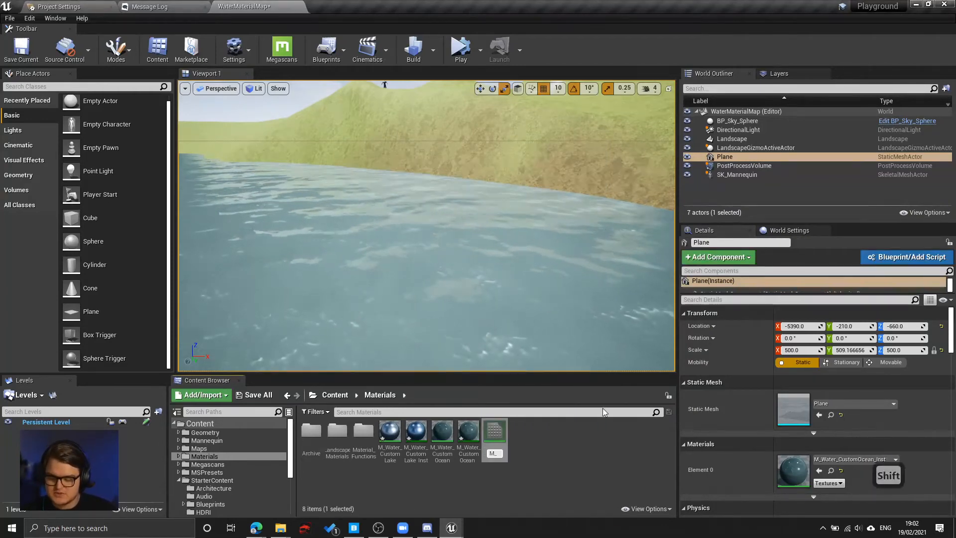
text(Depth)
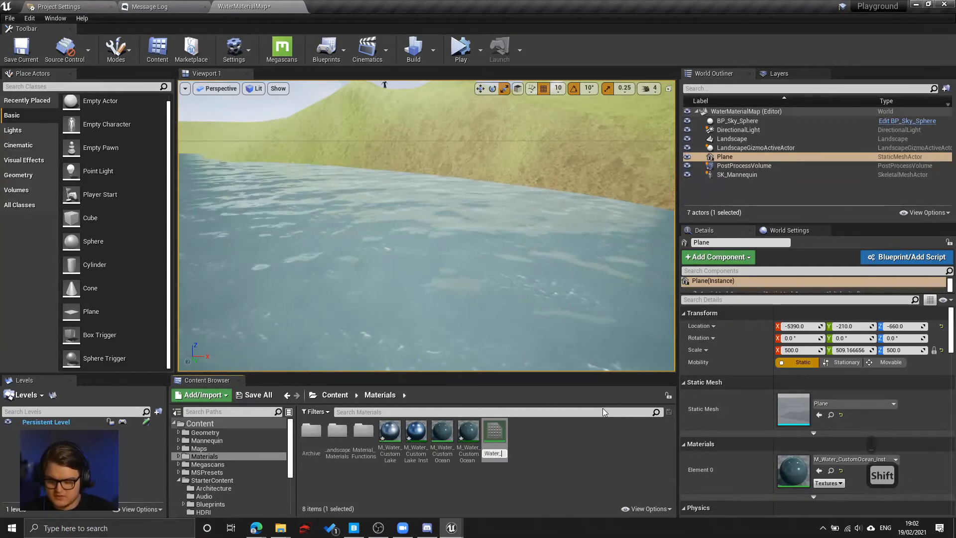
key(Return)
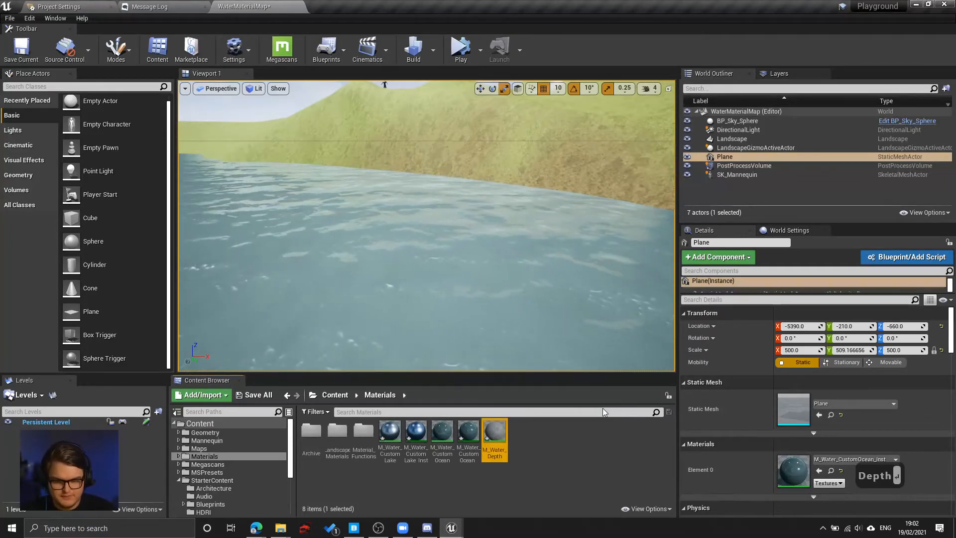
Open M_Water_Depth in a full-size material editor window with its main output node in view.
double_click(501, 437)
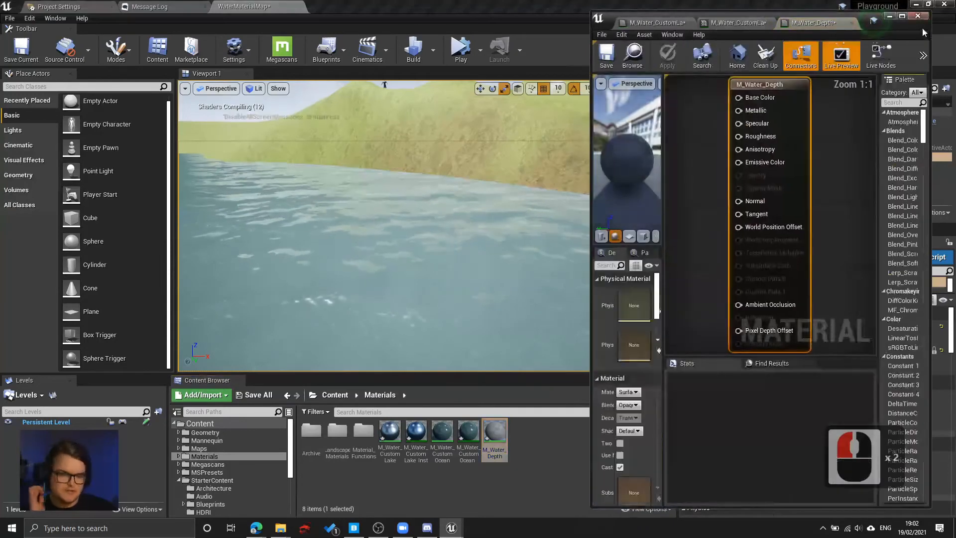
drag(858, 18, 574, 4)
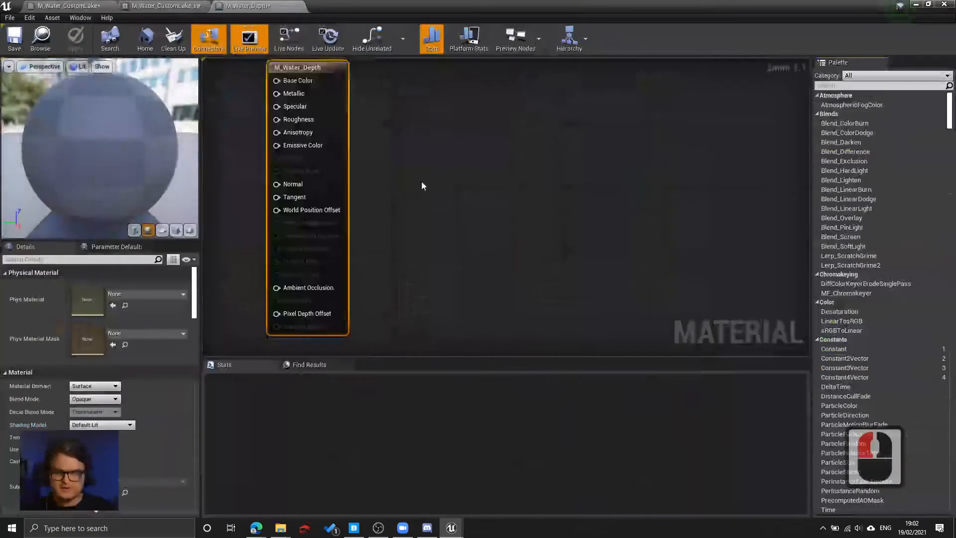
right_drag(394, 134, 619, 141)
right_drag(477, 117, 496, 154)
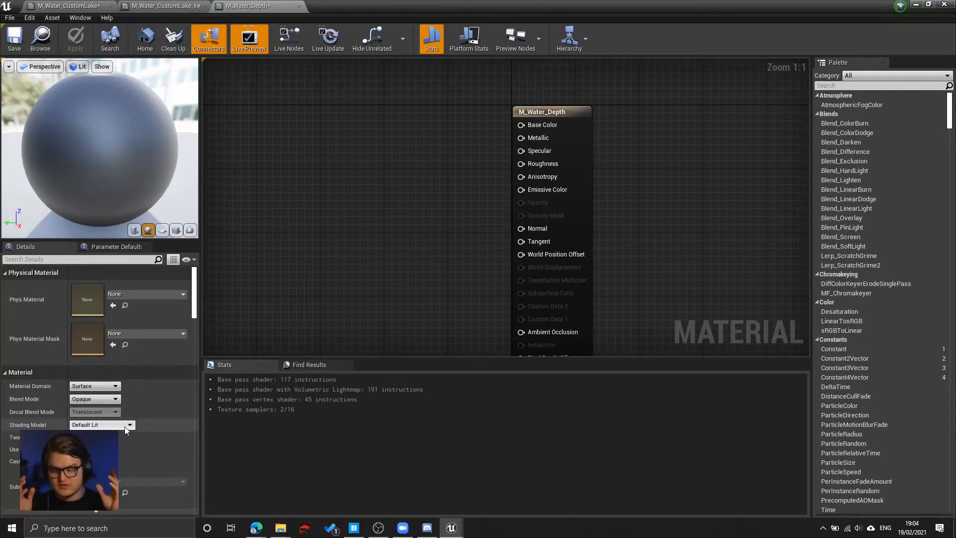
Set the material's Shading Model to SingleLayerWater and keep its Blend Mode as Opaque.
click(124, 427)
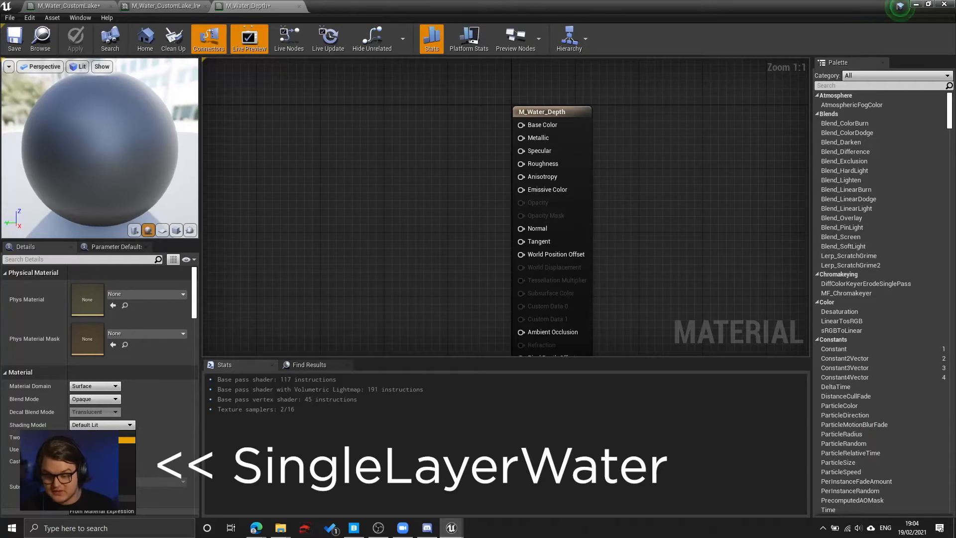
click(99, 499)
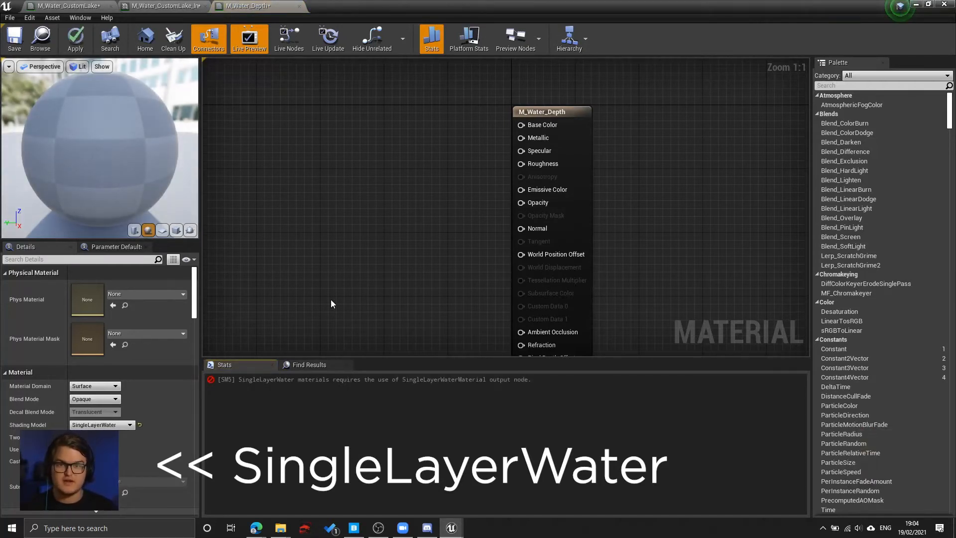
click(95, 399)
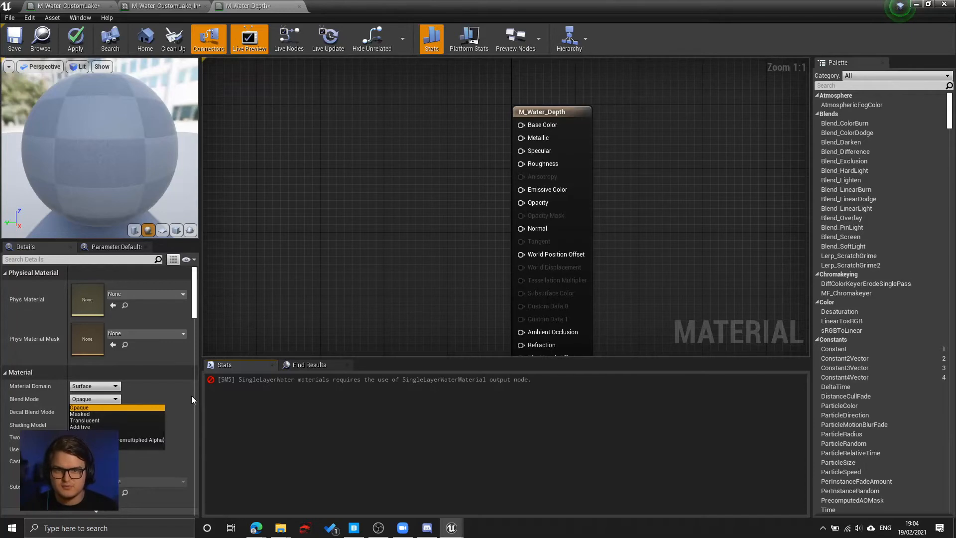
click(115, 400)
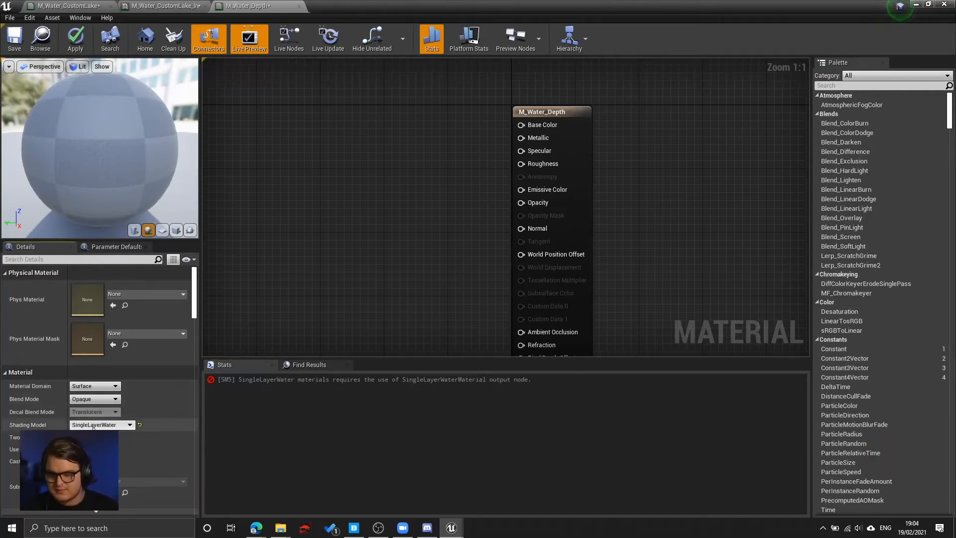
click(93, 425)
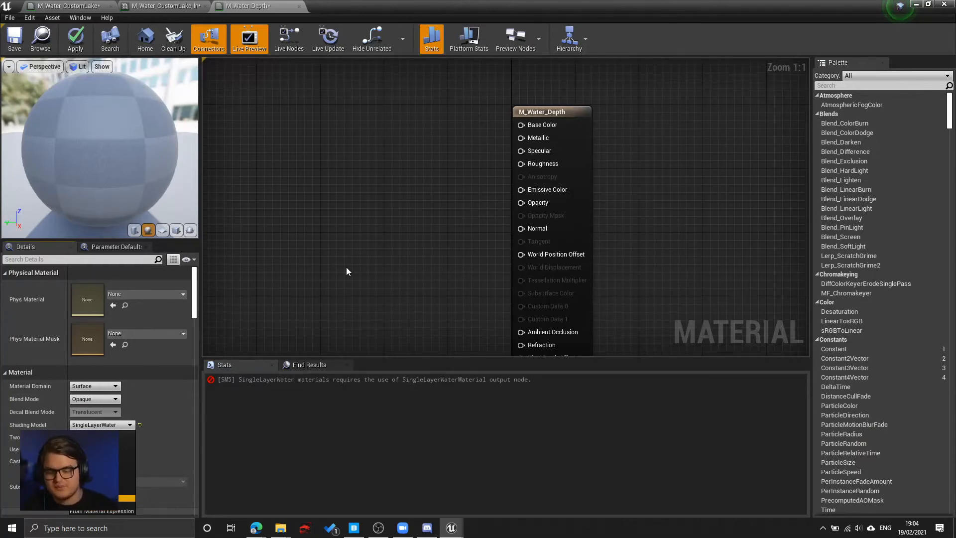
click(124, 399)
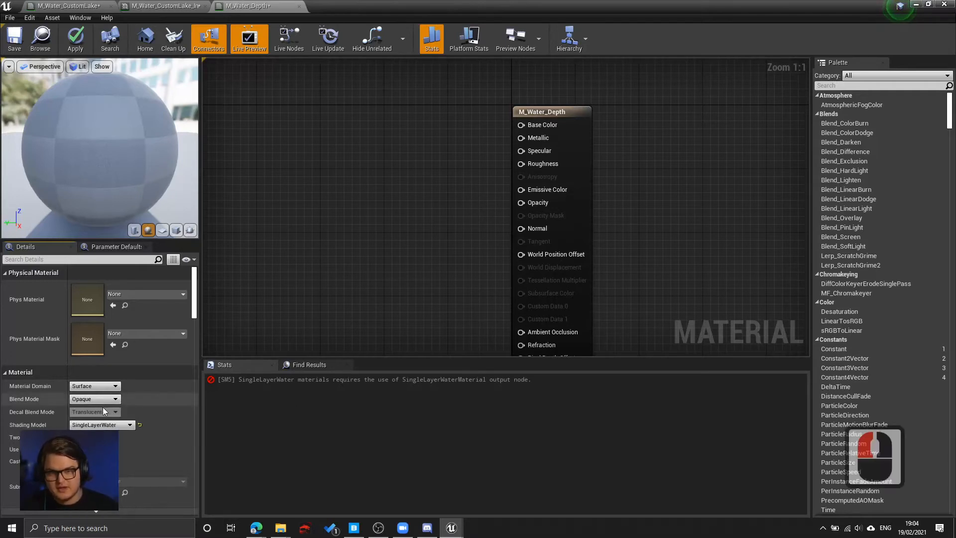
click(80, 425)
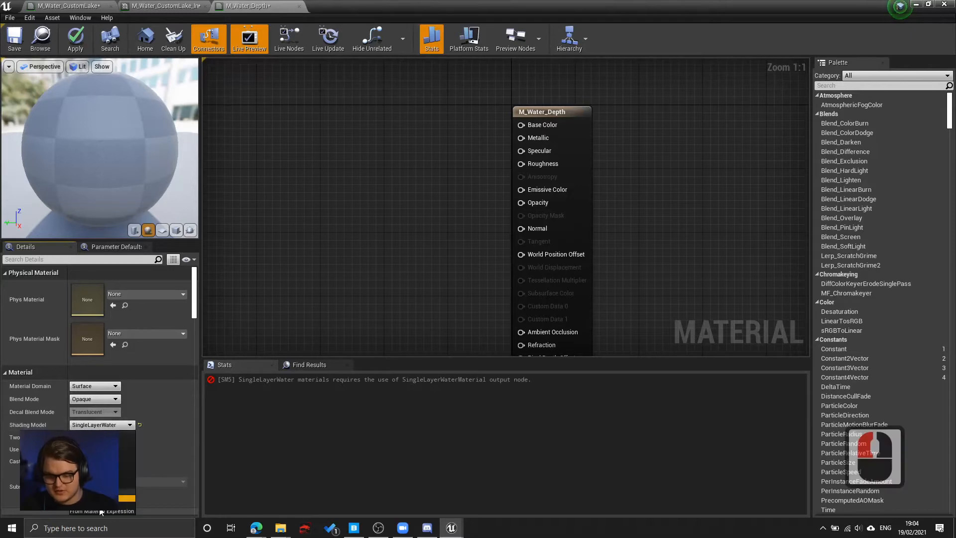
click(100, 498)
Add a SingleLayerWaterMaterialOutput node and place it just above the M_Water_Depth output node.
click(329, 413)
click(252, 384)
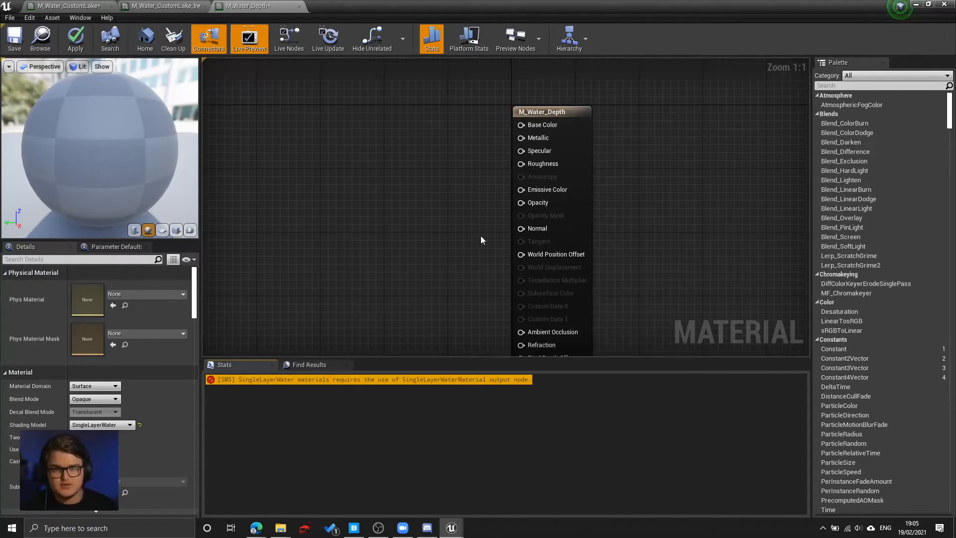
right_drag(486, 120, 487, 220)
right_click(472, 125)
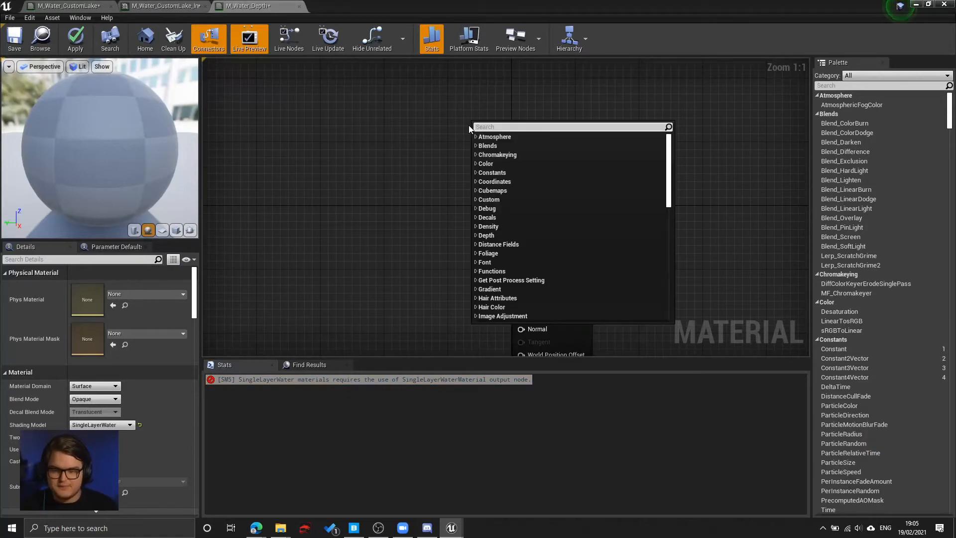
text(singlela)
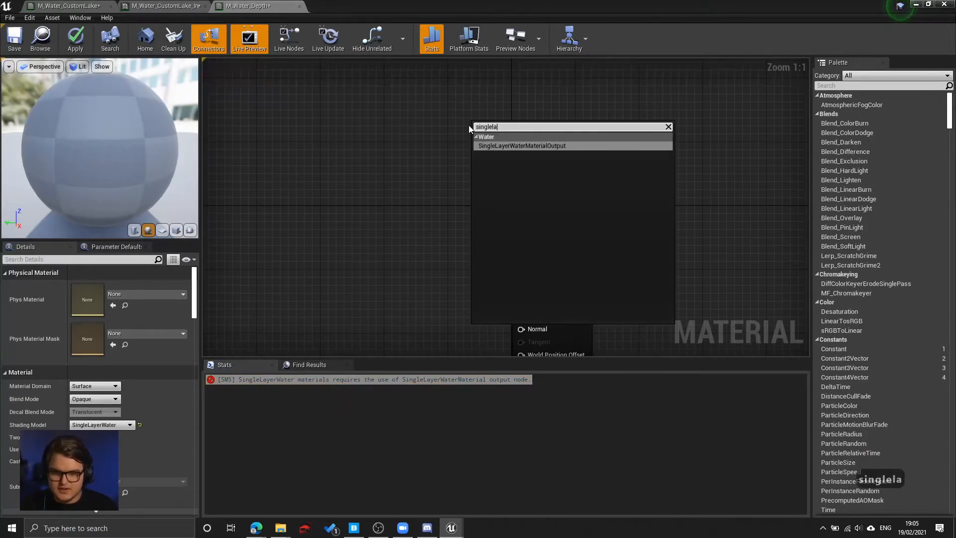
click(510, 146)
drag(531, 129, 547, 111)
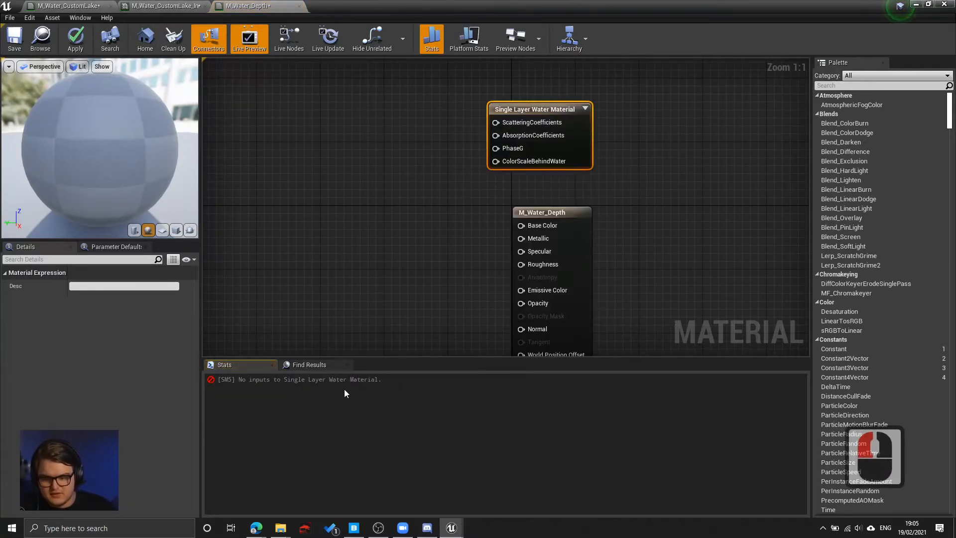
Add a Constant3Vector node in the graph ahead of the Single Layer Water Material node's inputs.
click(291, 381)
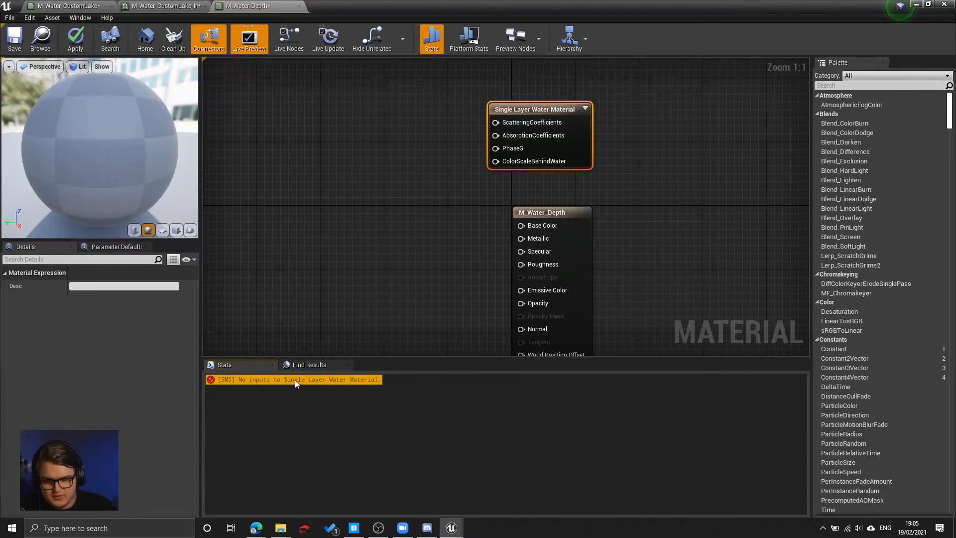
click(361, 208)
right_drag(519, 136, 503, 228)
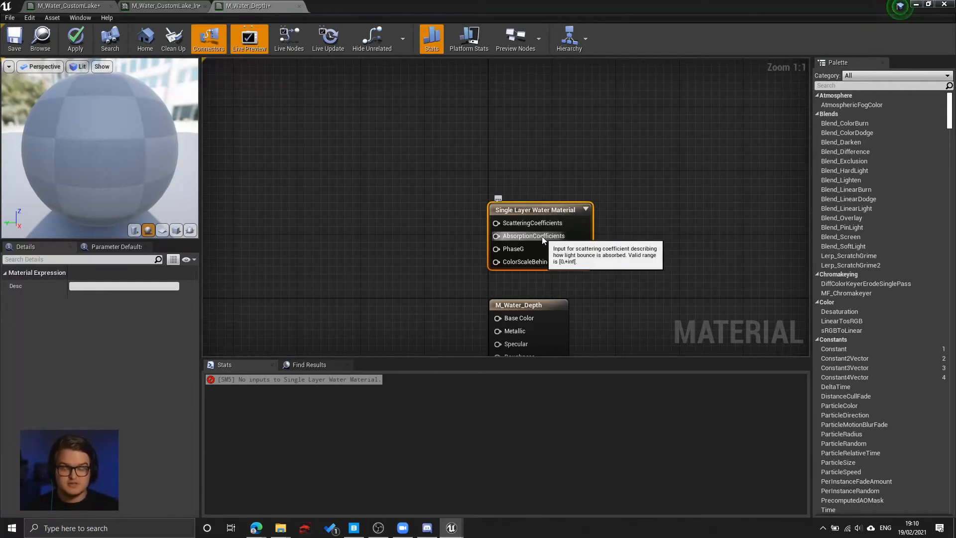
click(376, 234)
right_click(403, 270)
click(407, 262)
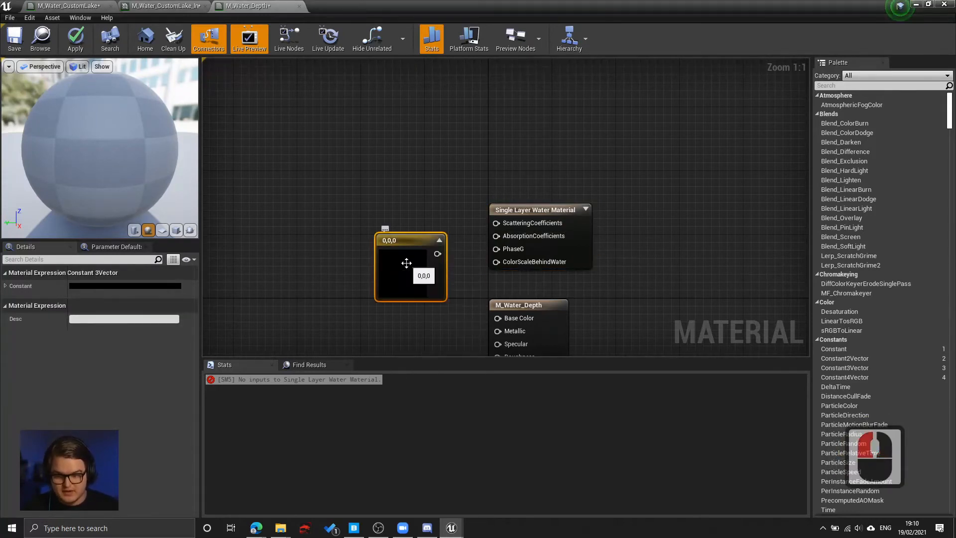
double_click(407, 262)
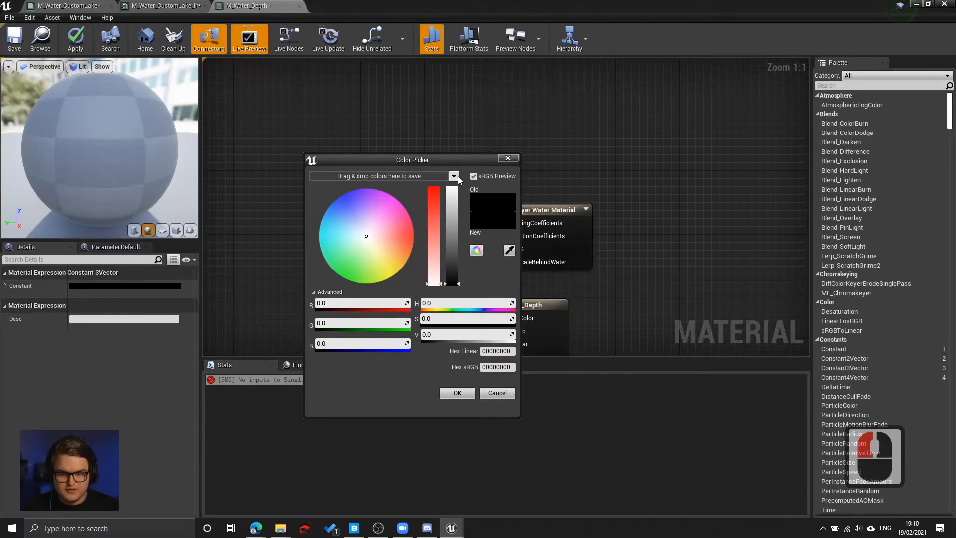
drag(446, 161, 380, 160)
drag(312, 229, 328, 237)
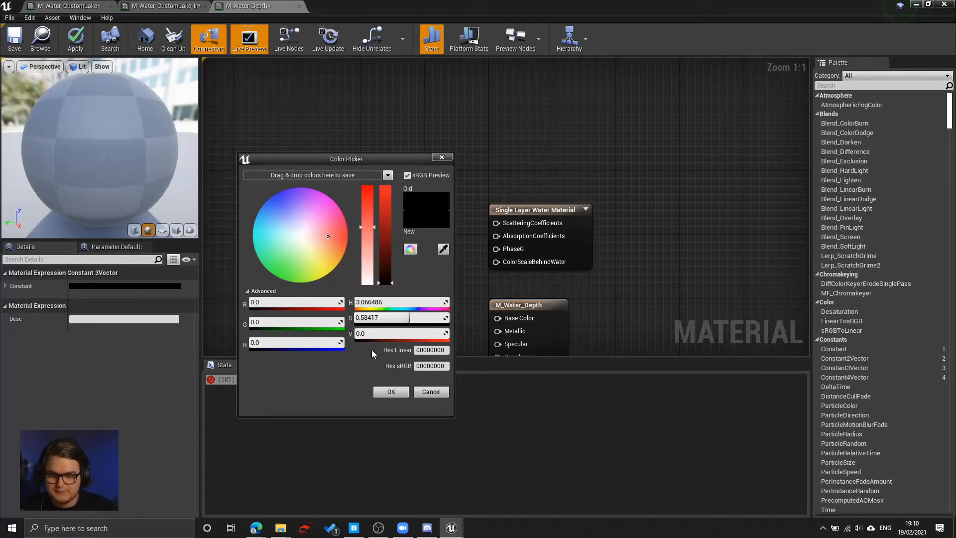
click(438, 388)
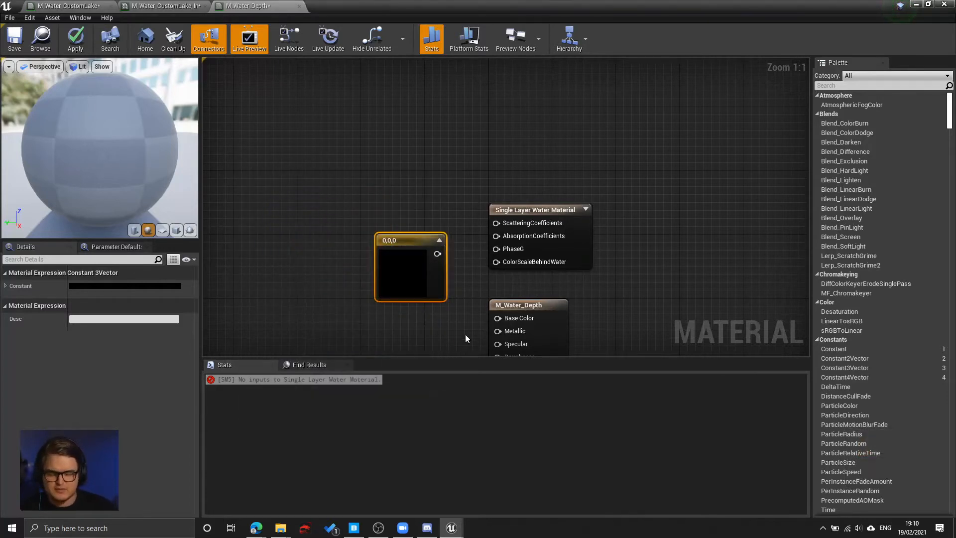
Delete the unconnected Constant3Vector node and move the Single Layer Water Material node up and to the right, clear of the M_Water_Depth output node.
click(417, 256)
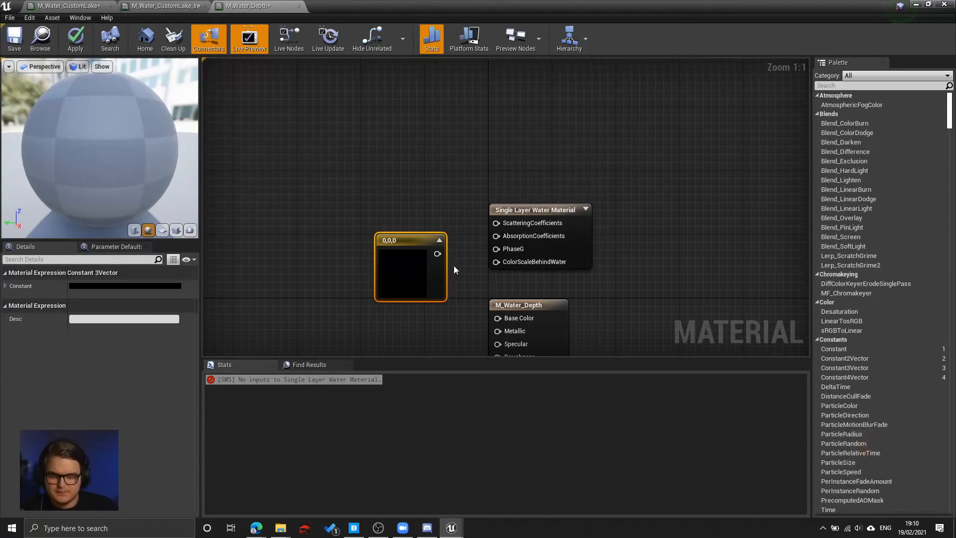
key(Delete)
key(Delete)
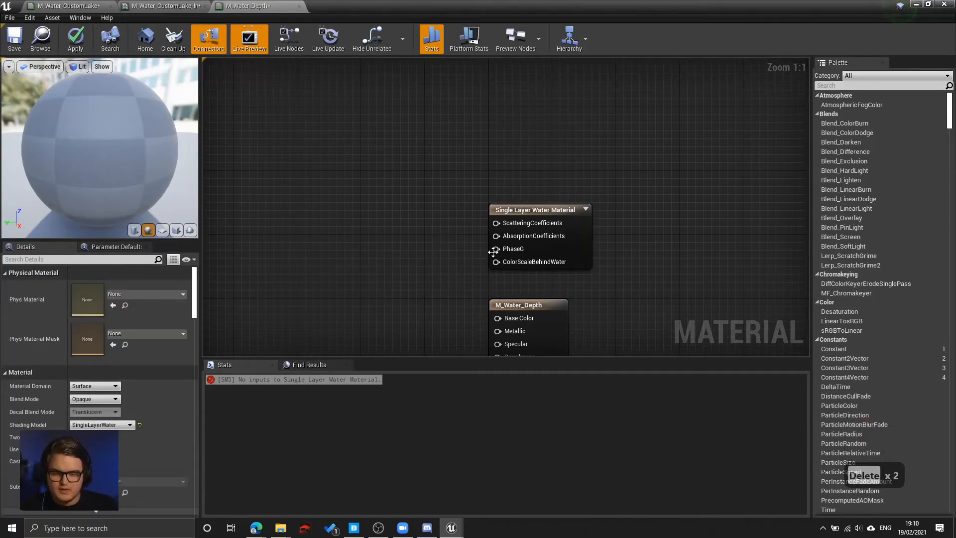
mouse_move(516, 253)
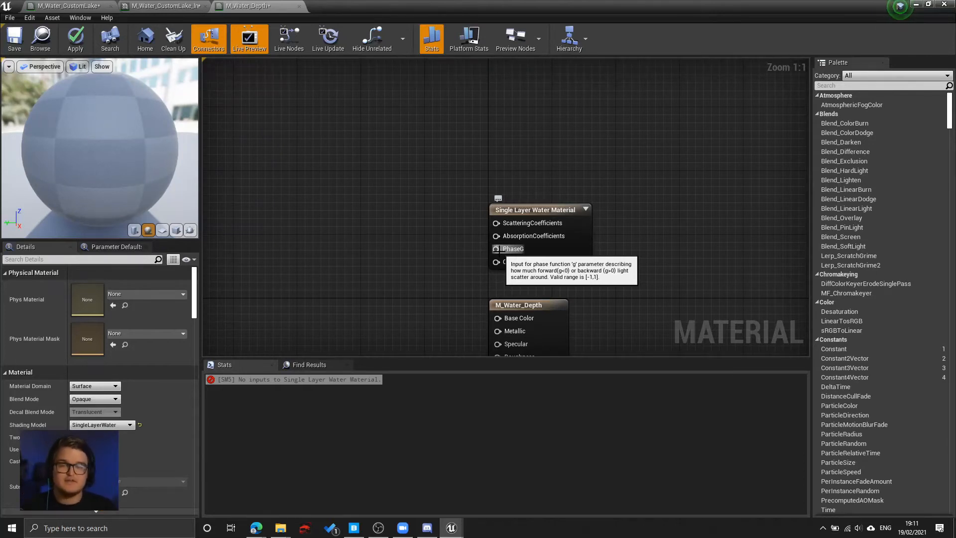
click(517, 242)
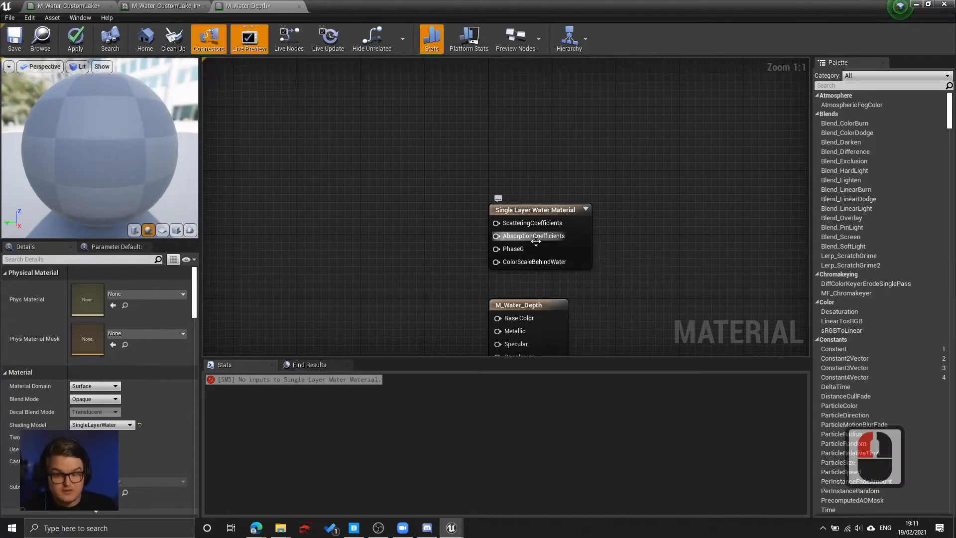
drag(536, 210, 638, 186)
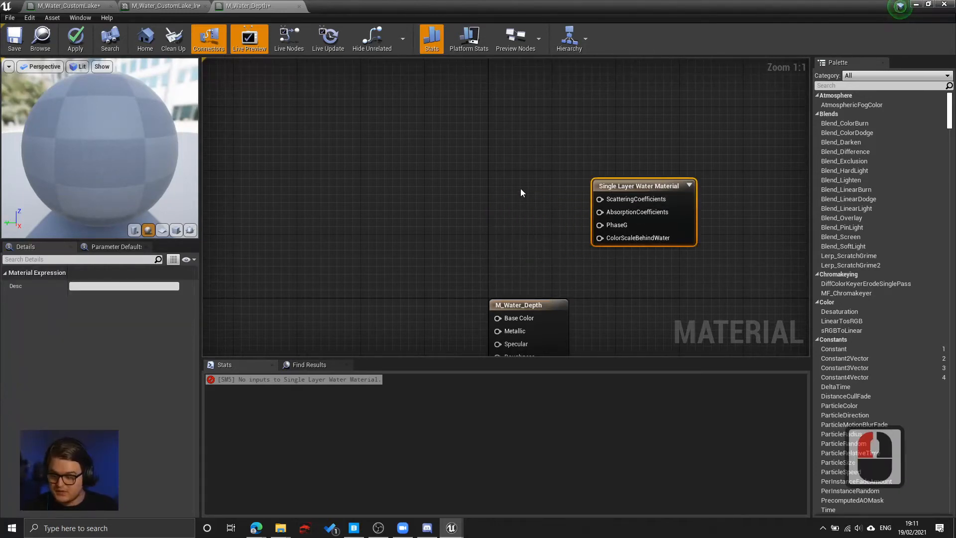
click(458, 164)
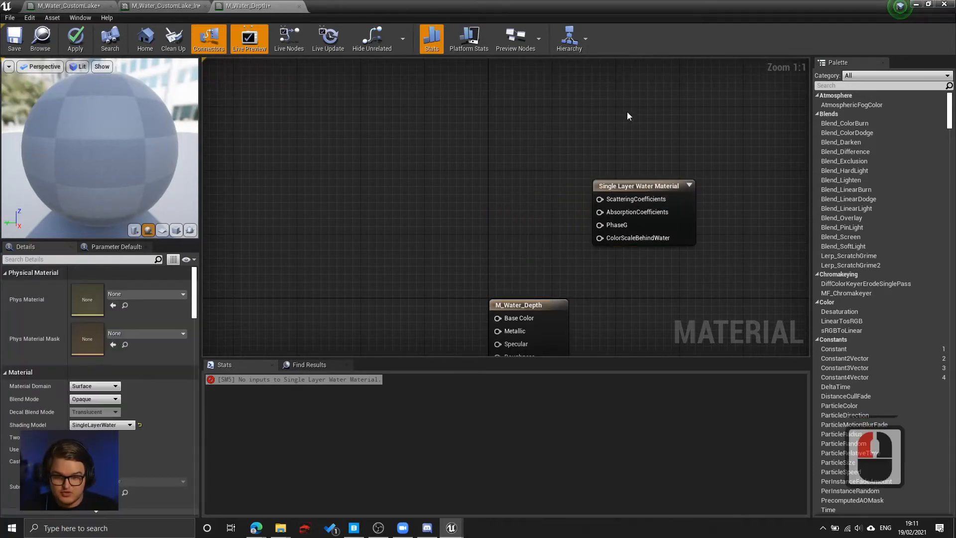
Add two Constant3Vector nodes ahead of the Single Layer Water Material node, placed one above the other.
click(431, 140)
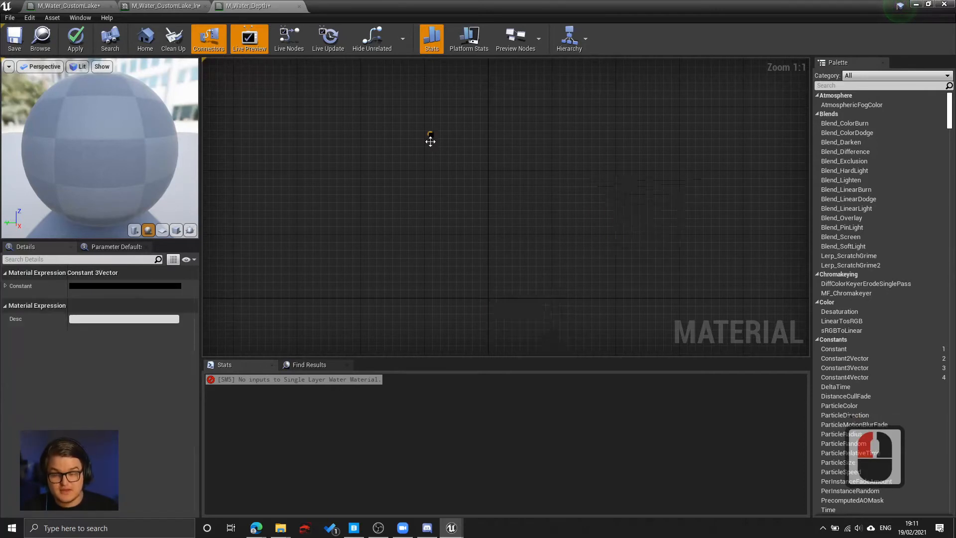
click(407, 206)
drag(451, 176, 439, 133)
drag(432, 219, 404, 176)
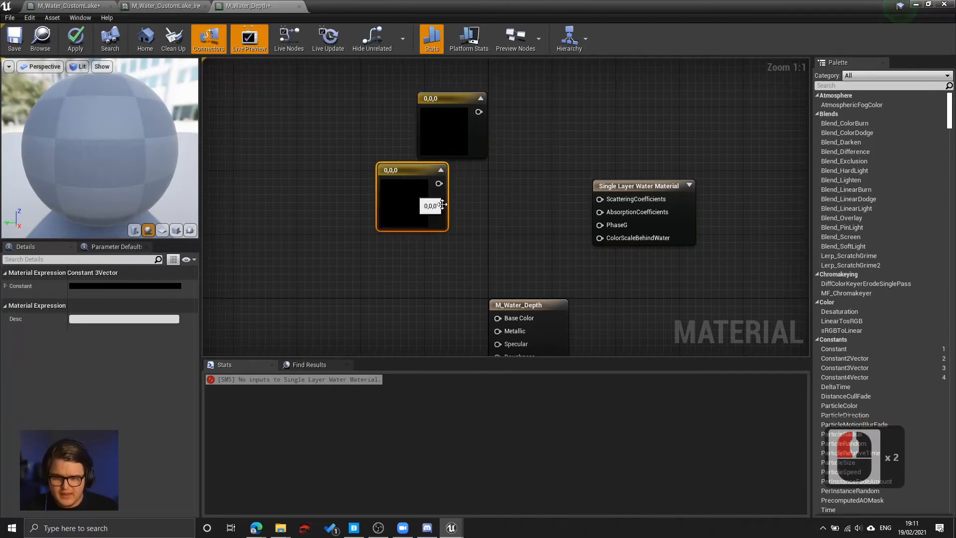
Feed a new Constant node into PhaseG, the lower Constant3Vector into AbsorptionCoefficients and the upper one into ScatteringCoefficients.
click(497, 229)
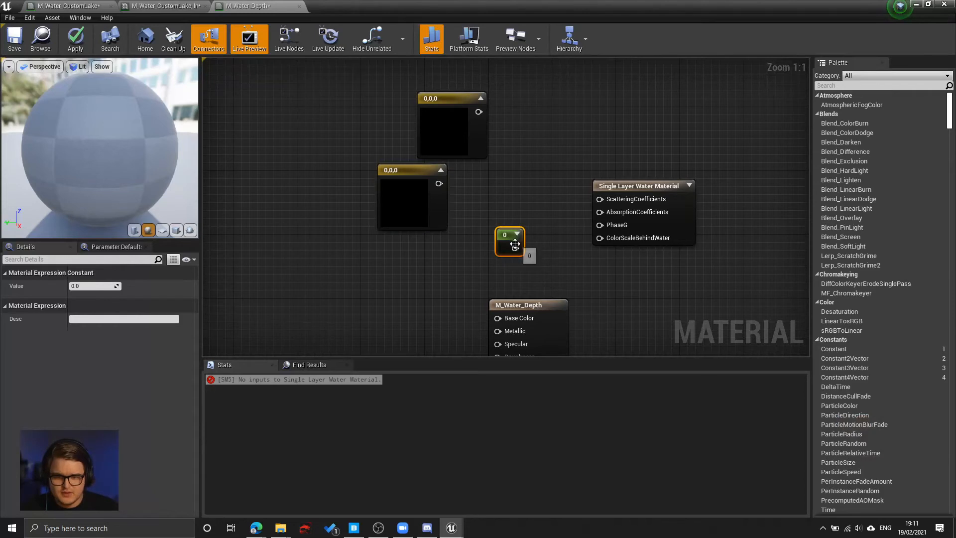
drag(513, 247, 602, 225)
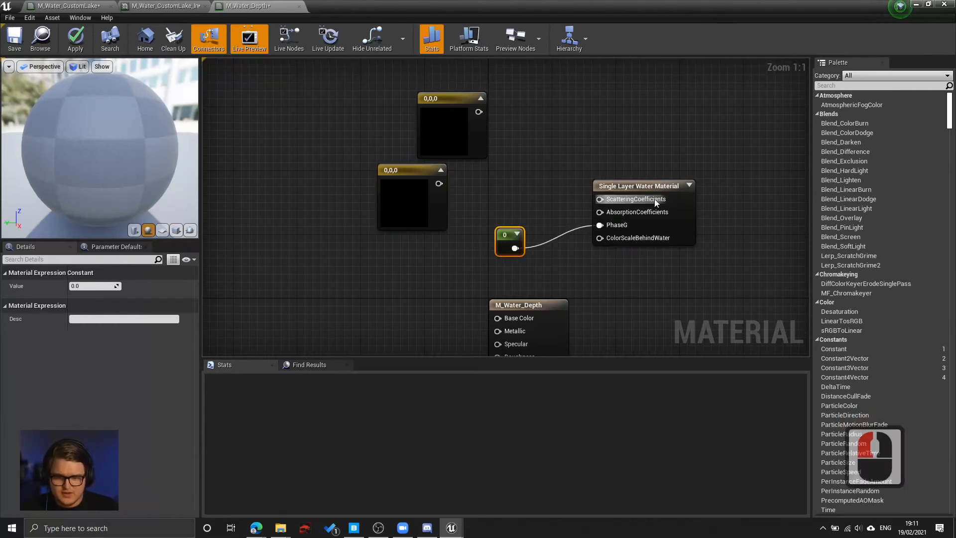
drag(647, 188, 623, 195)
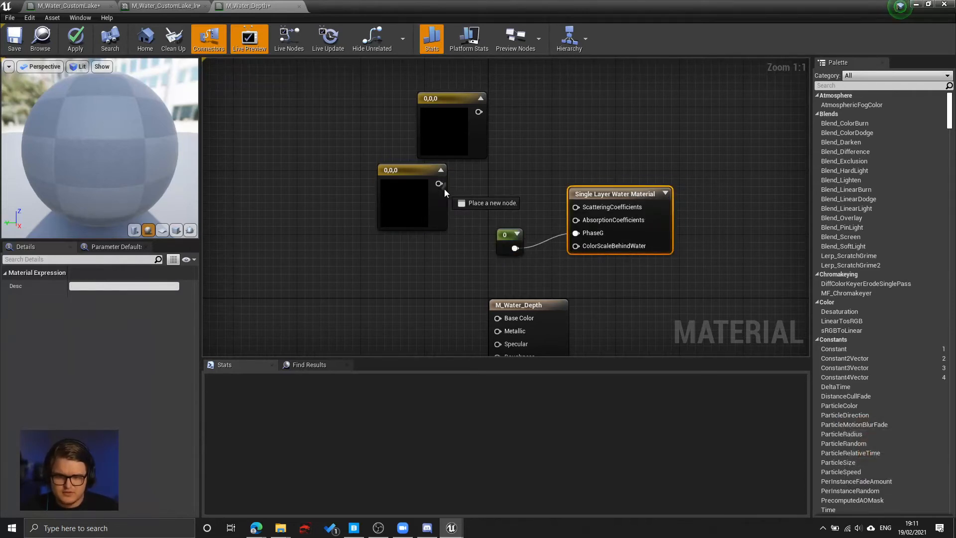
drag(439, 184, 577, 220)
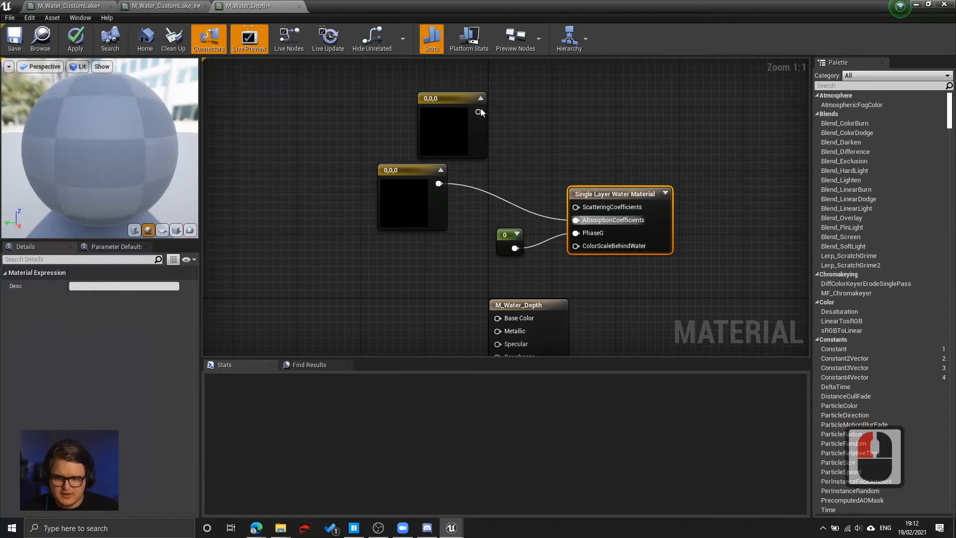
drag(479, 111, 576, 207)
Convert both Constant3Vector nodes feeding the Single Layer Water Material node into vector parameters.
drag(447, 131, 425, 124)
right_click(425, 125)
click(458, 165)
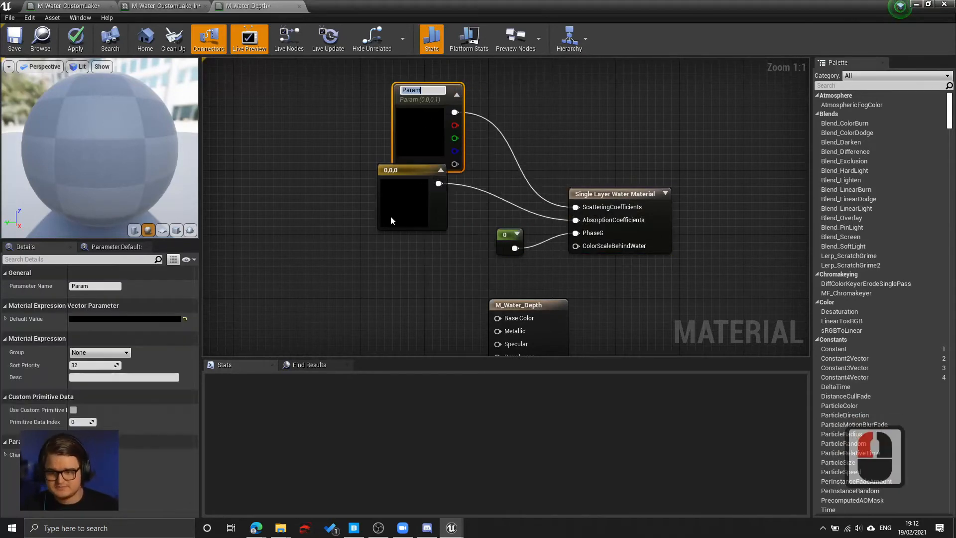
right_click(411, 198)
click(444, 235)
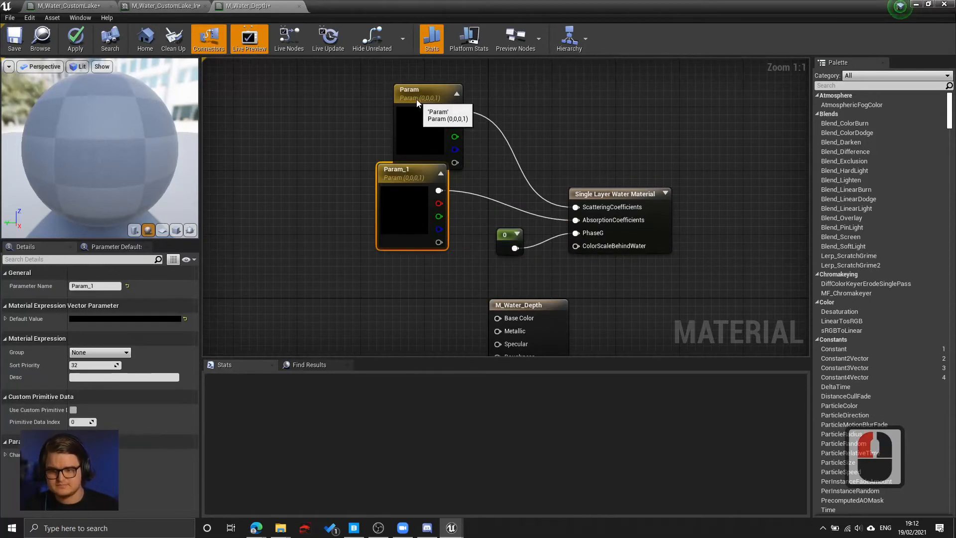
Rename the upper vector parameter, connected to ScatteringCoefficients, as Scattering.
click(111, 286)
text(Sc)
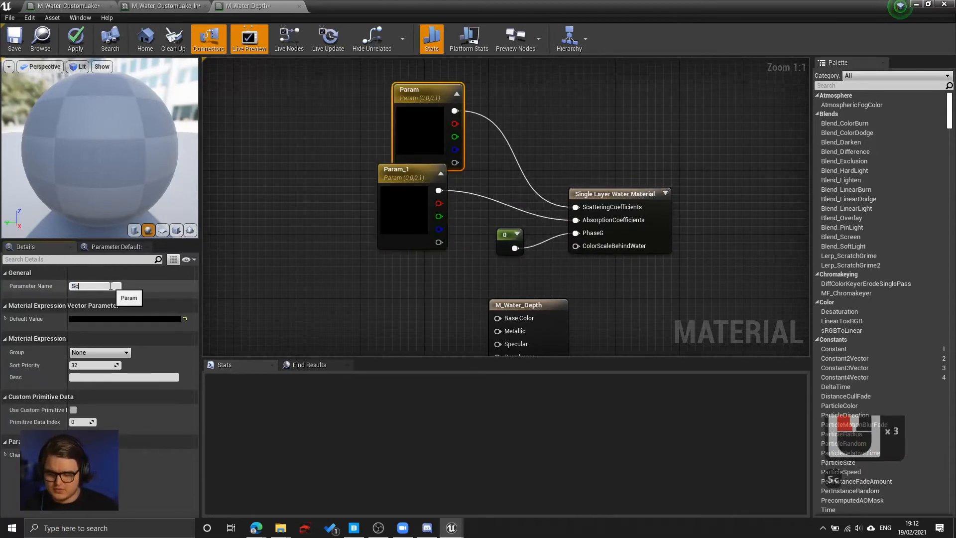
text(attering)
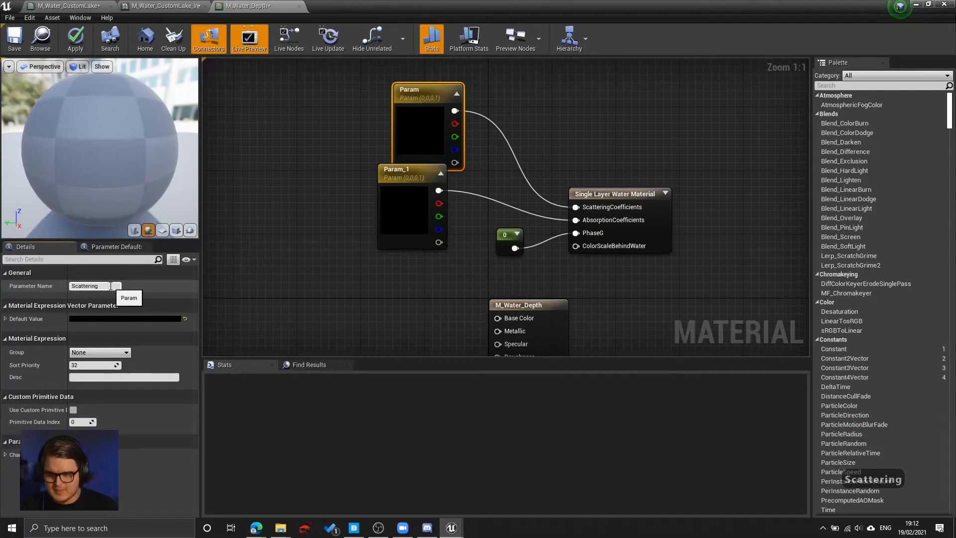
key(Return)
Rename the lower vector parameter, connected to AbsorptionCoefficients, as Absorption.
click(426, 221)
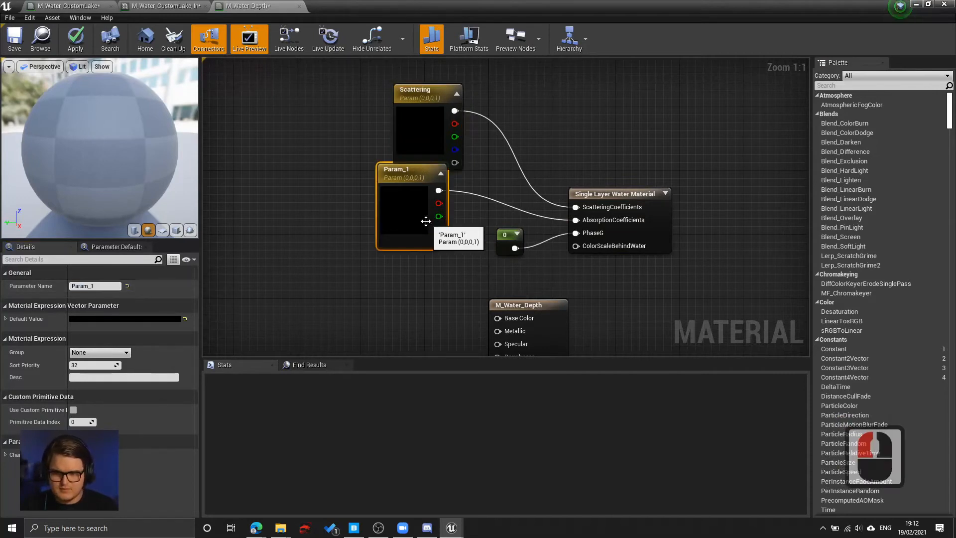
triple_click(108, 287)
text(Ab)
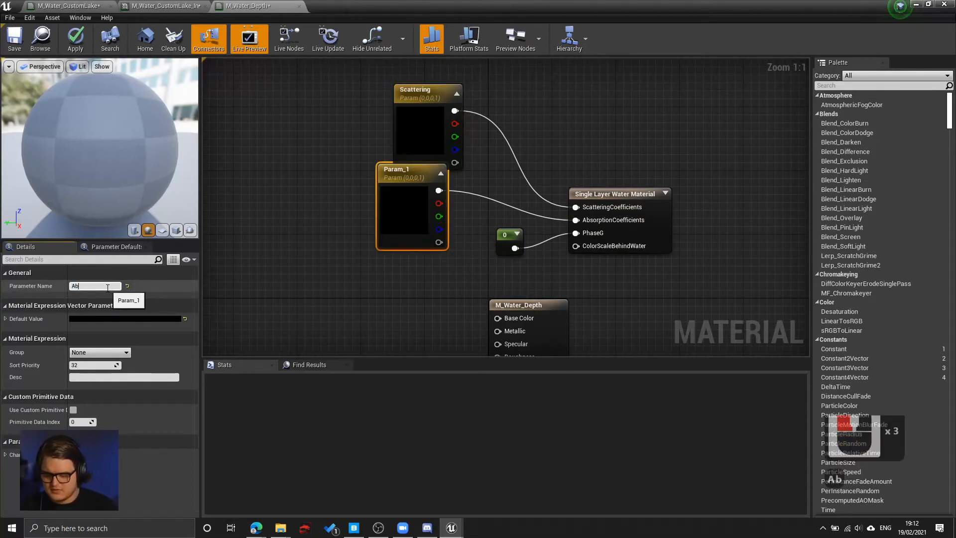
text(sorbs)
key(BackSpace)
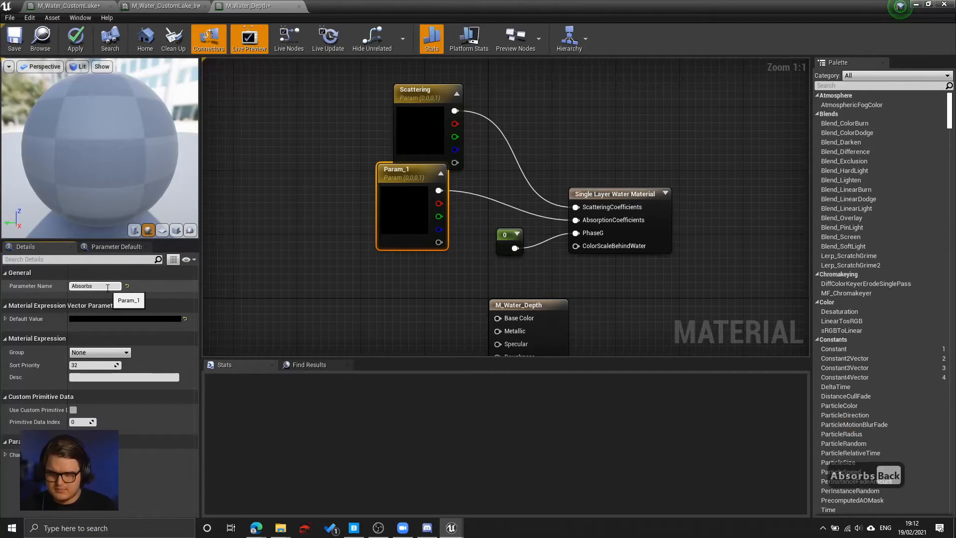
text(tion)
key(BackSpace)
key(BackSpace)
key(BackSpace)
key(BackSpace)
key(BackSpace)
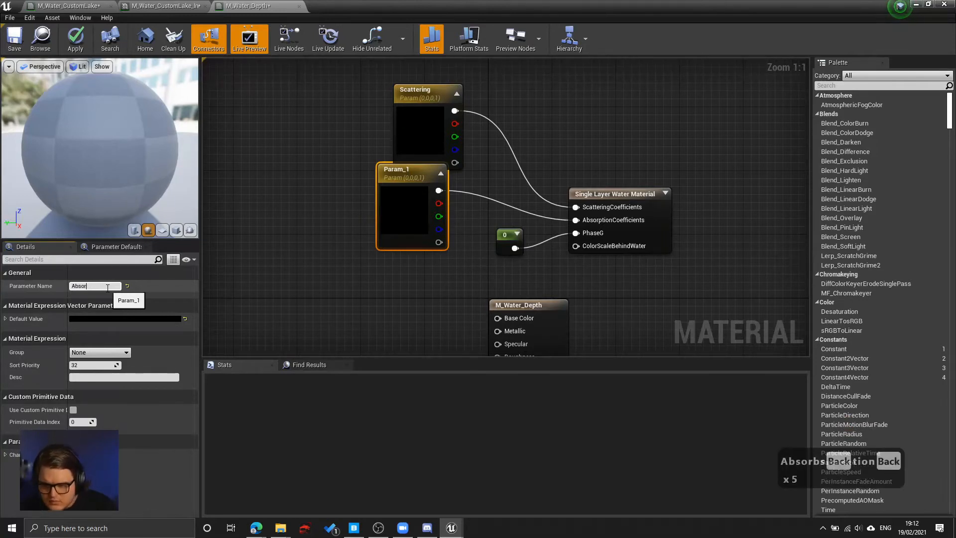
text(ption)
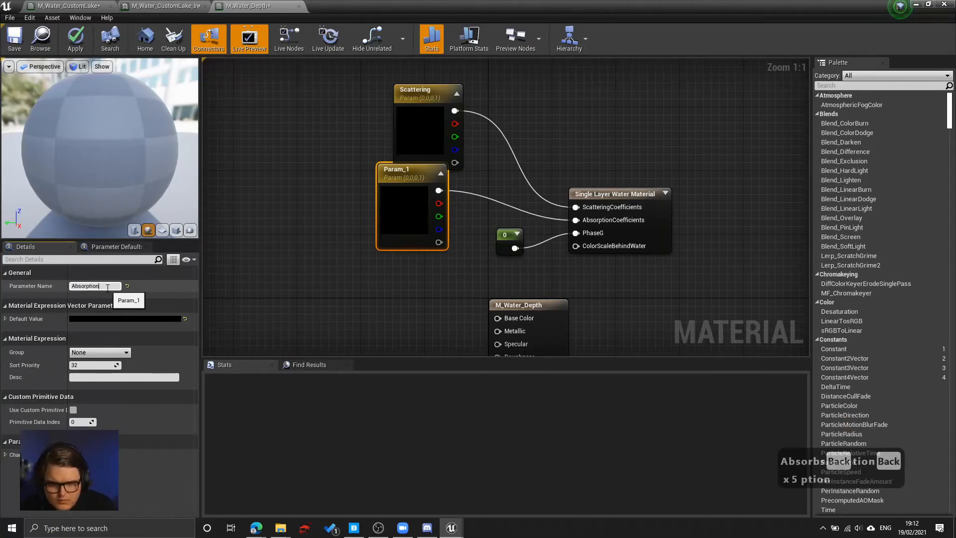
key(Return)
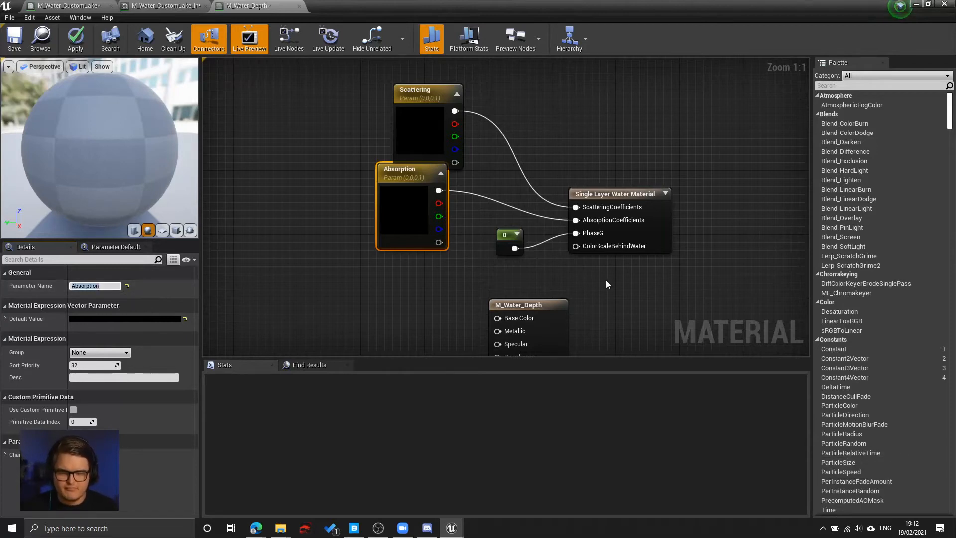
Tidy the graph by shifting the Single Layer Water Material node slightly left and the M_Water_Depth output node right, beneath it.
right_drag(606, 280, 548, 229)
drag(543, 143, 511, 144)
drag(443, 182, 406, 194)
drag(508, 143, 500, 145)
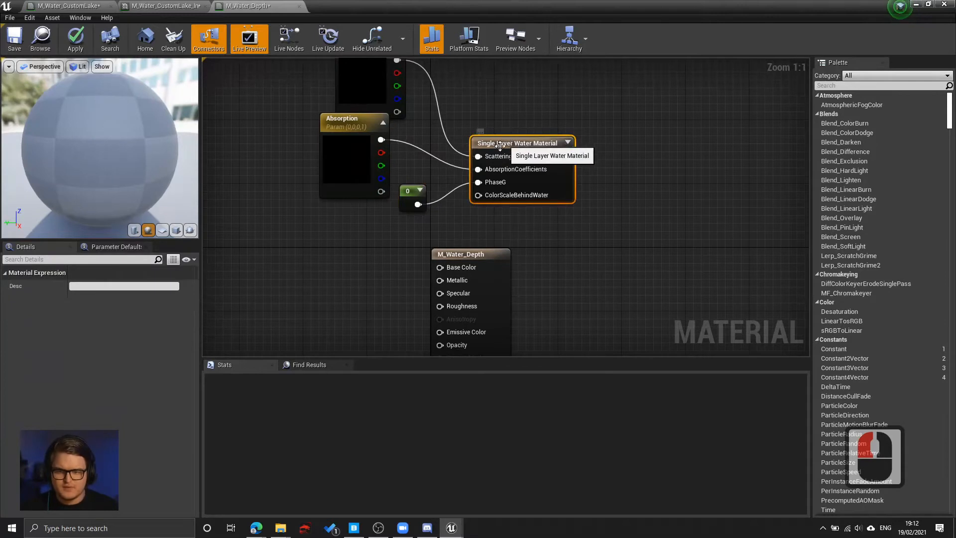
right_drag(415, 146, 431, 196)
right_drag(487, 303, 516, 230)
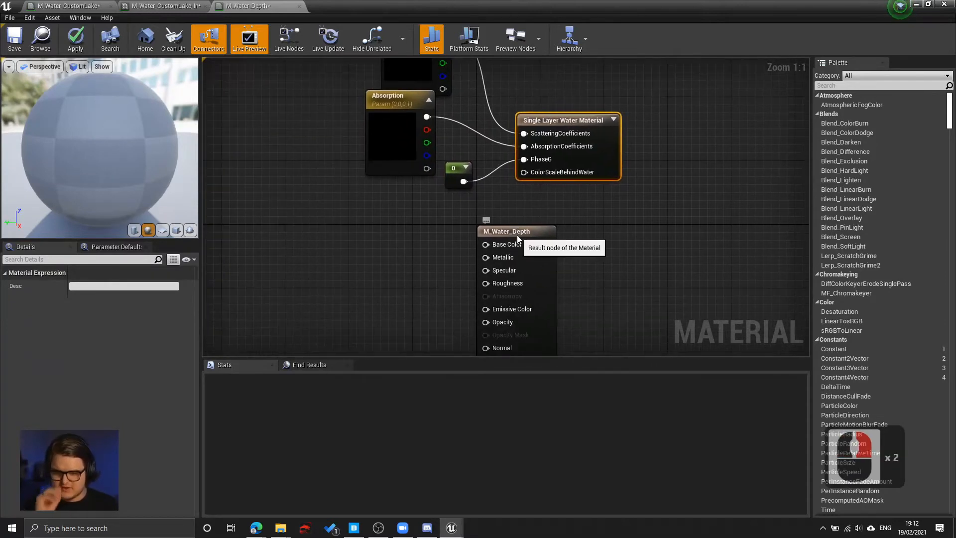
drag(517, 235, 565, 235)
right_drag(595, 259, 570, 193)
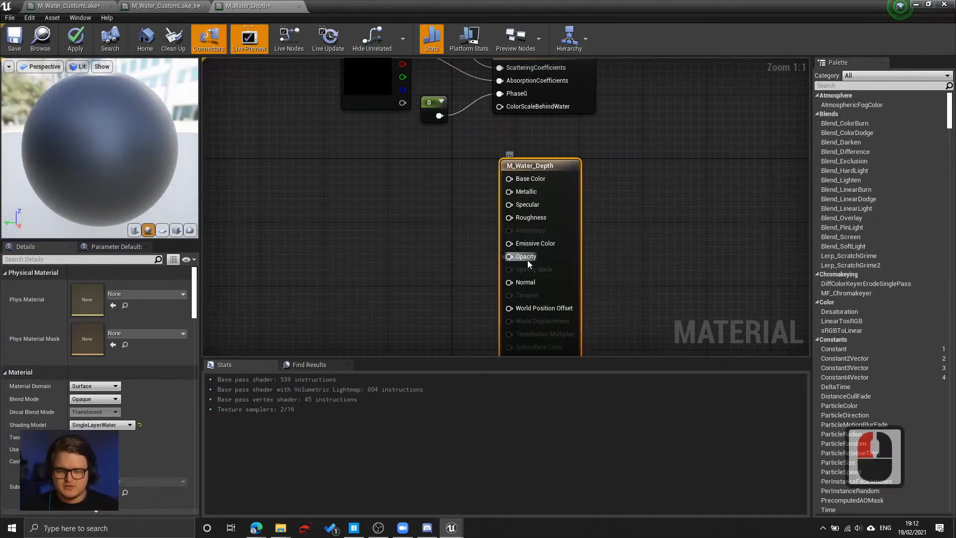
Add a Constant node ahead of the M_Water_Depth output node, convert it to a scalar parameter and name it Opacity.
key(1)
click(407, 243)
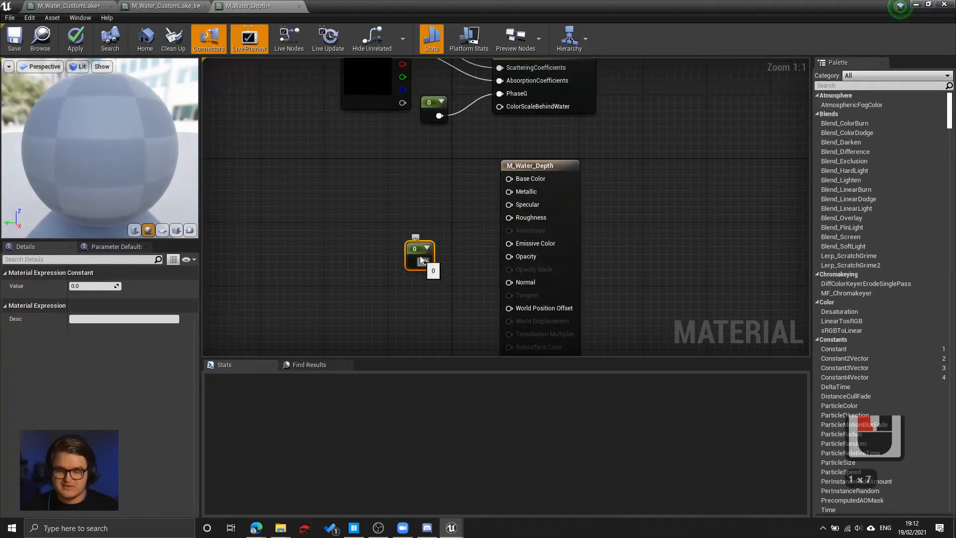
right_click(417, 252)
click(456, 294)
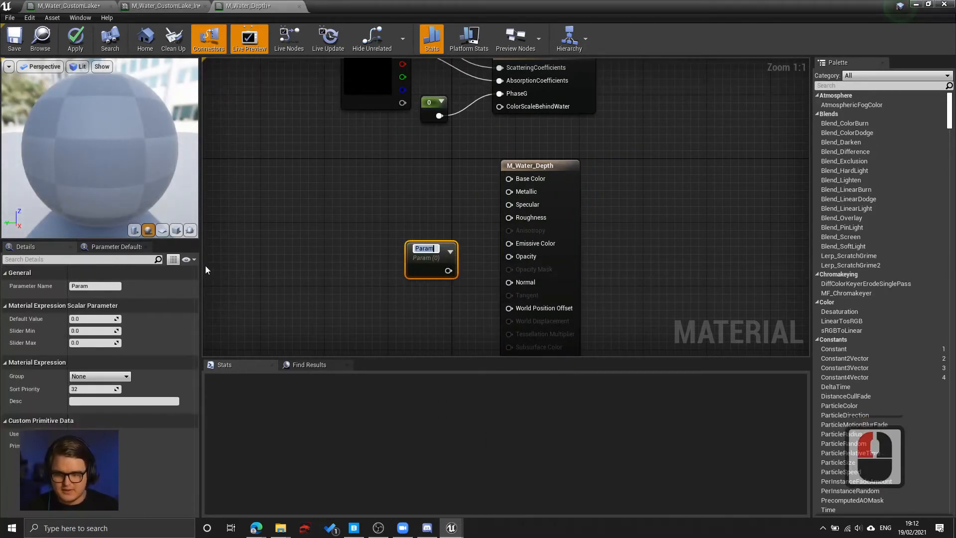
double_click(99, 282)
text(Opac)
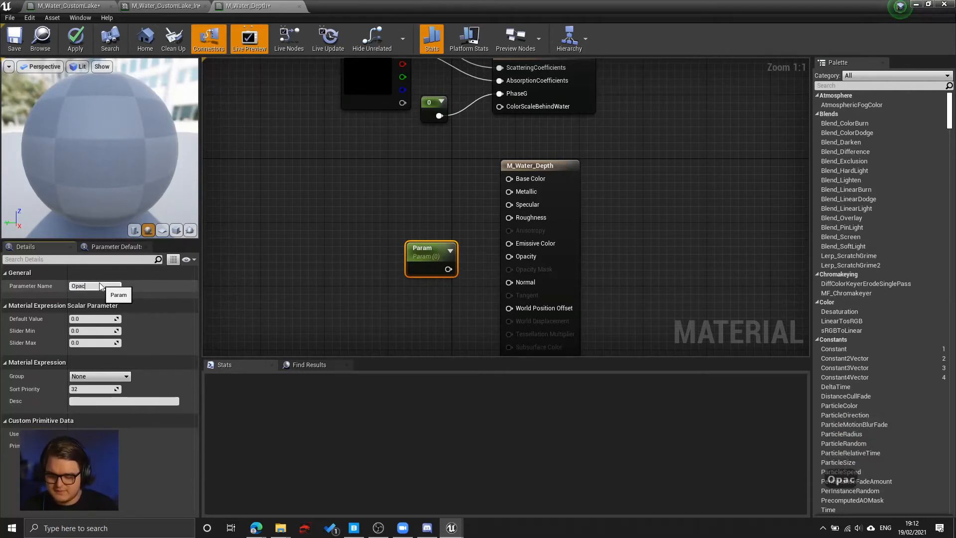
text(ity\)
click(101, 287)
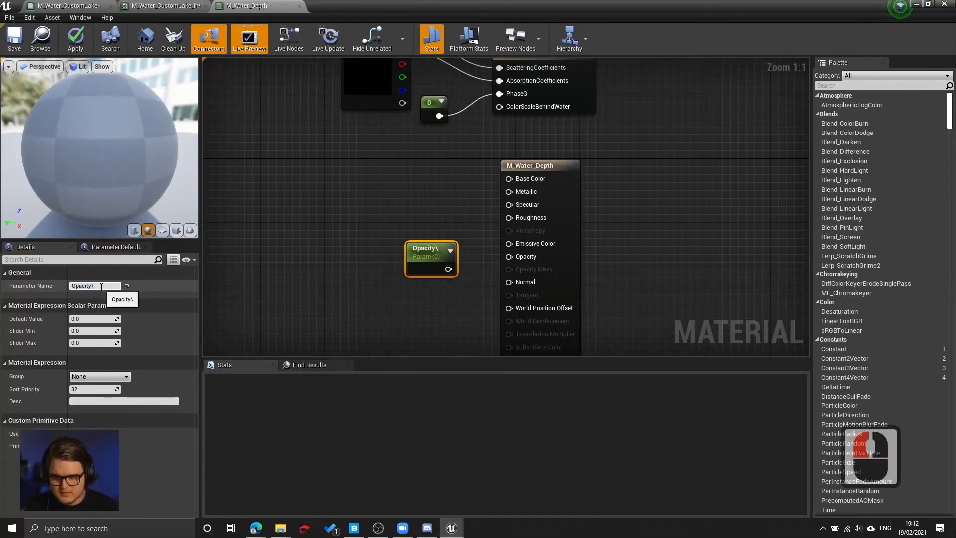
key(BackSpace)
click(291, 273)
Connect the Opacity parameter to the Opacity input of M_Water_Depth and move the parameter node slightly lower.
drag(481, 271, 510, 257)
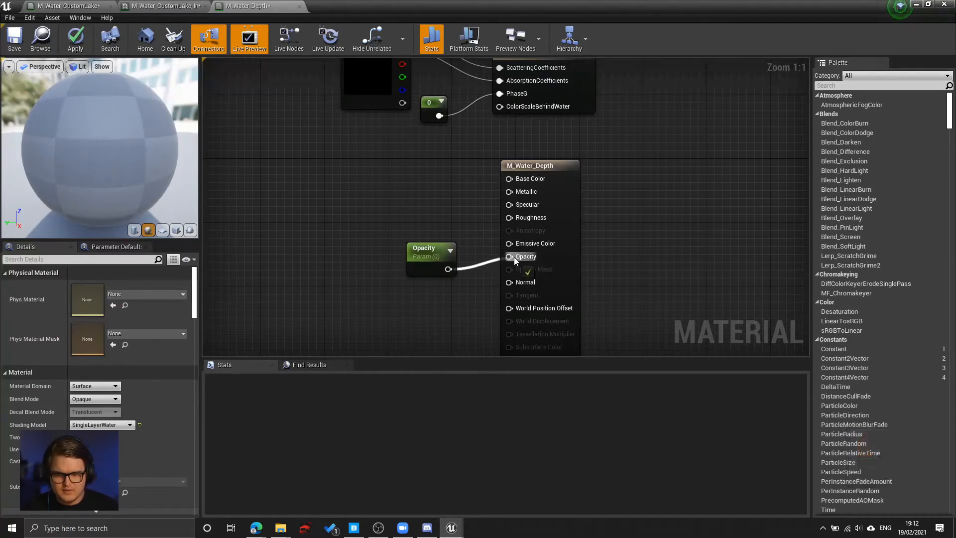
drag(426, 251, 409, 288)
click(402, 219)
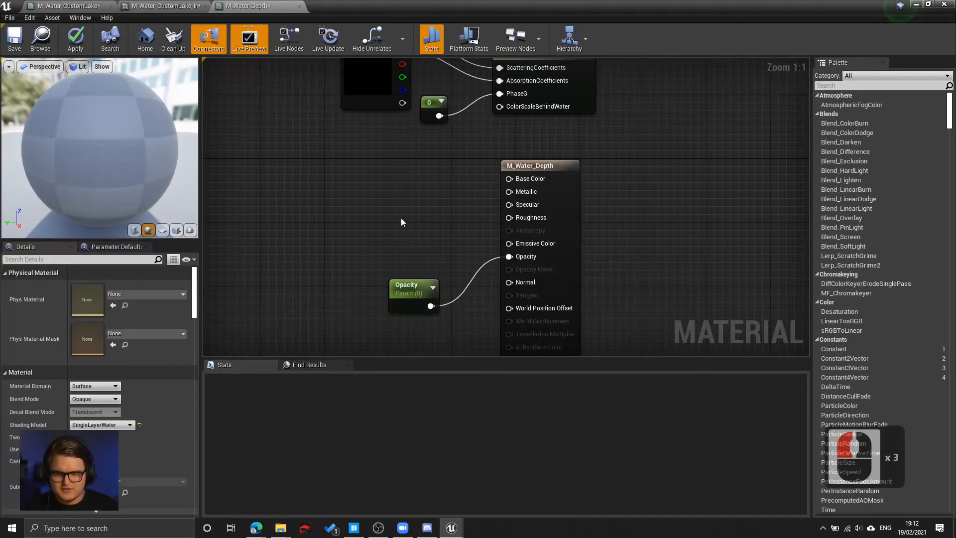
Add a Constant3Vector node above the Opacity parameter and connect it to the Base Color input of M_Water_Depth.
right_click(370, 186)
click(346, 191)
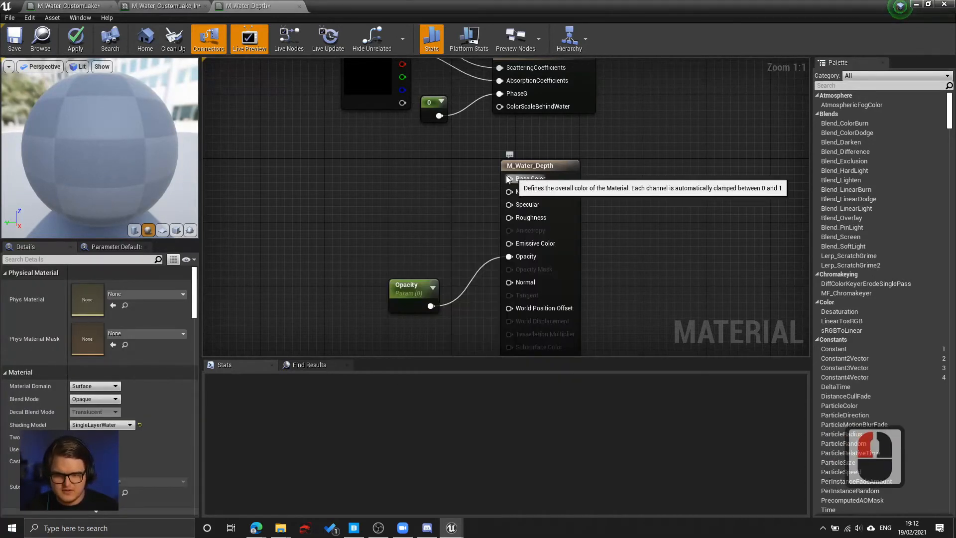
click(373, 169)
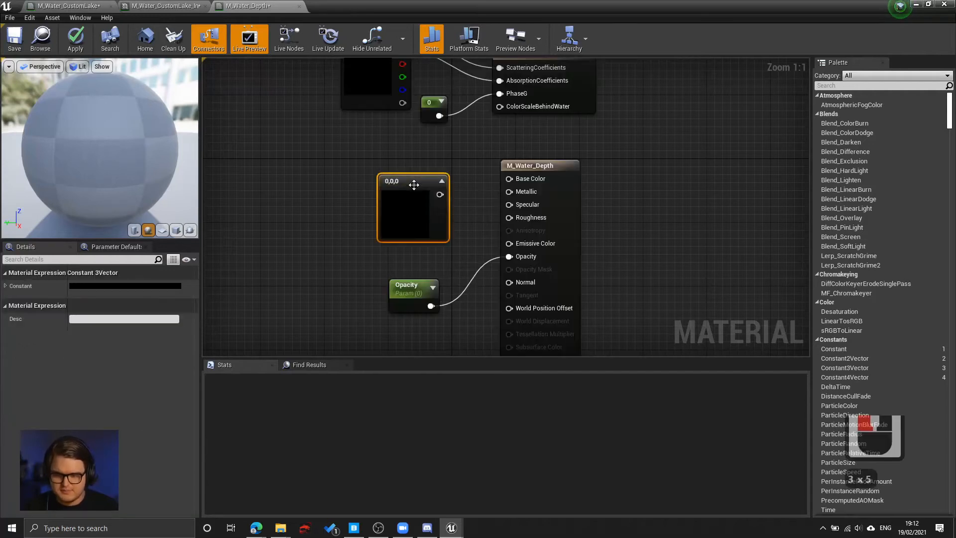
drag(392, 179, 509, 178)
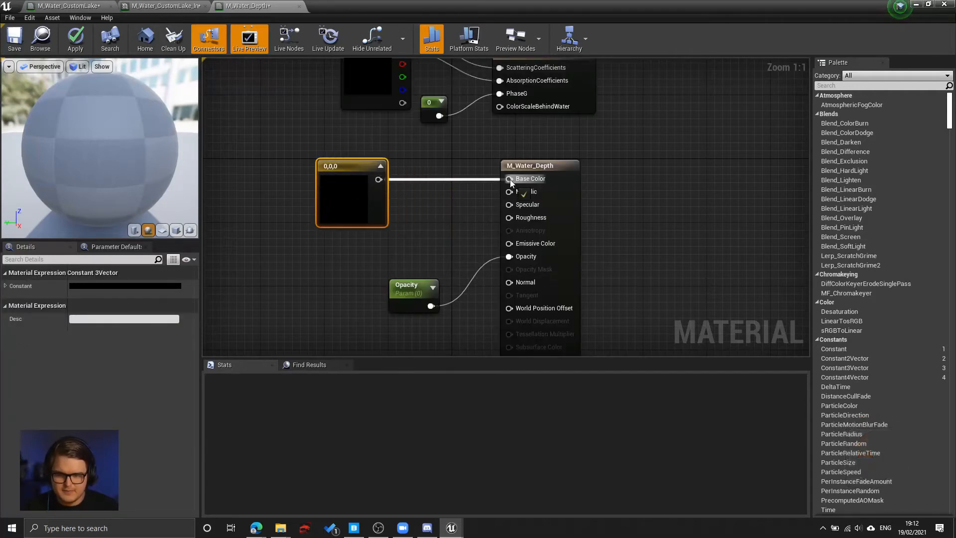
Add a Constant node below the BaseColor vector node and connect it to the Roughness input of M_Water_Depth.
click(429, 213)
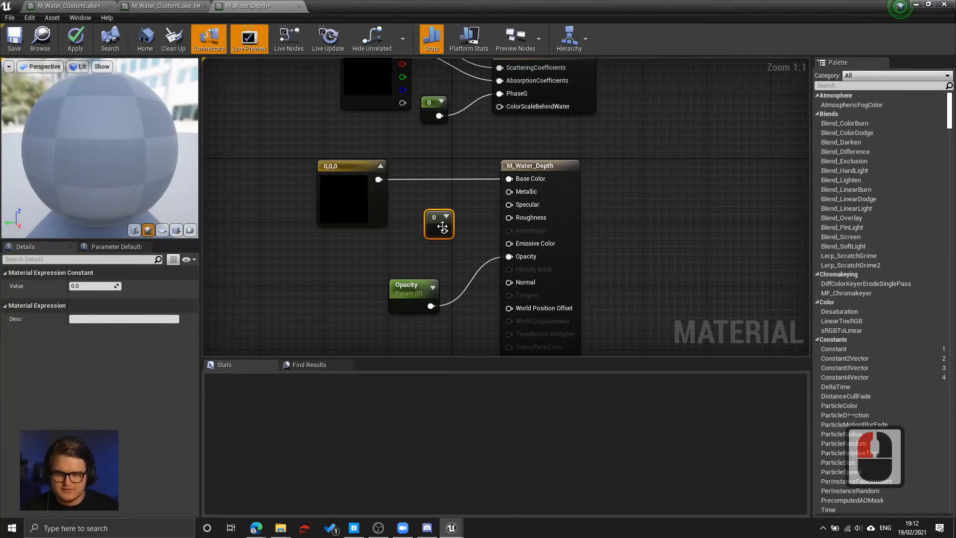
drag(444, 231, 423, 232)
Convert the Constant3Vector feeding Base Color to a vector parameter named BaseColour and move it further left.
click(357, 200)
right_click(119, 283)
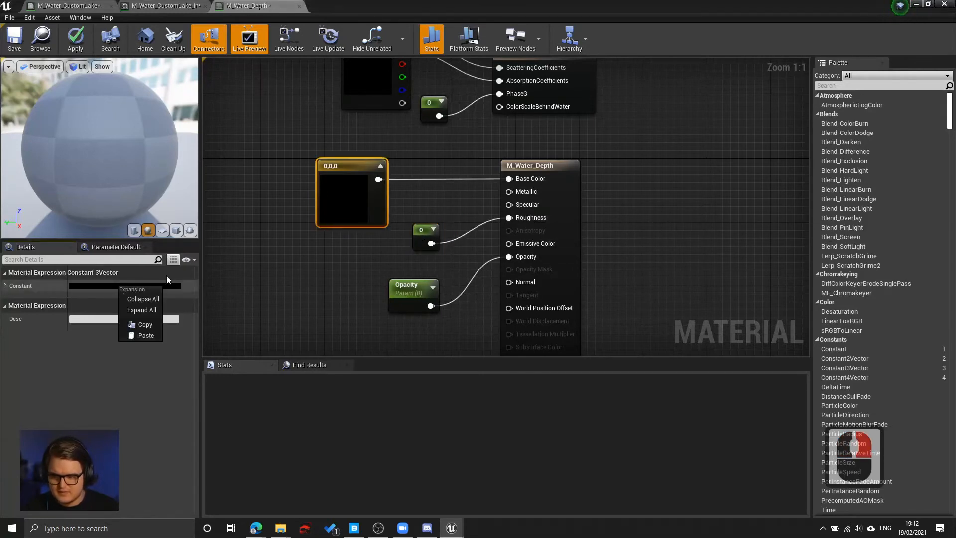
right_click(357, 200)
click(400, 244)
click(78, 286)
text(BaseColour)
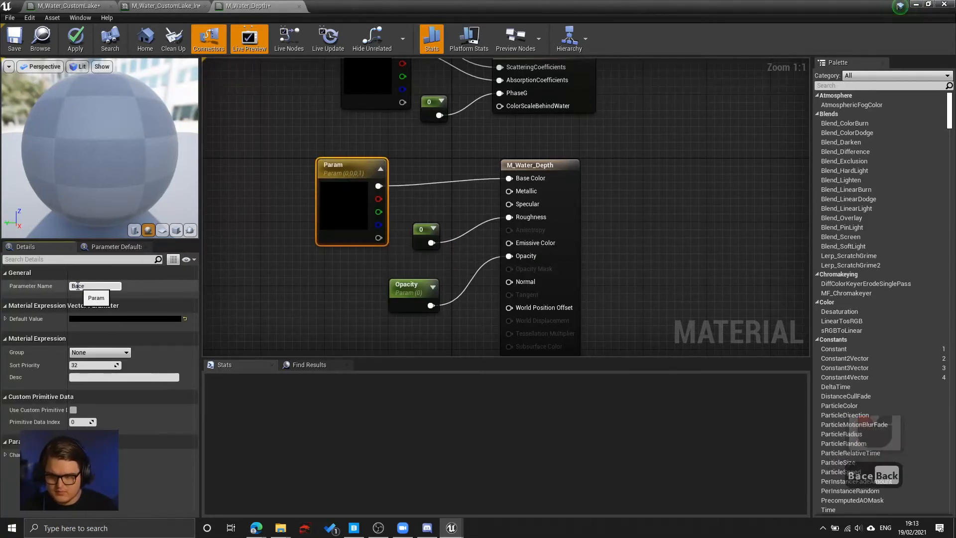
key(Return)
drag(349, 167, 292, 159)
Convert the constant feeding the Roughness input to a scalar parameter named Roughness and move it left, above Opacity.
right_click(418, 230)
click(461, 287)
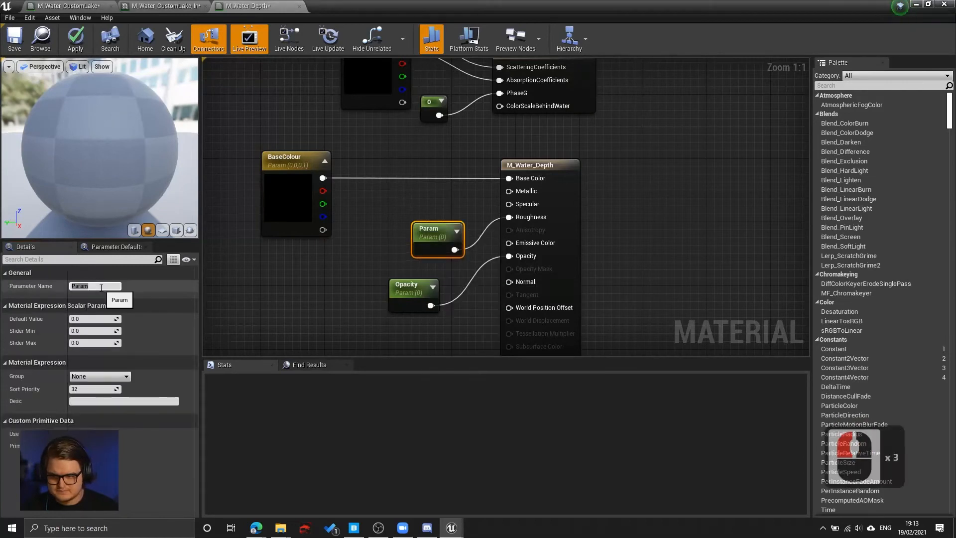
text(Roughness)
key(Return)
drag(421, 222, 365, 237)
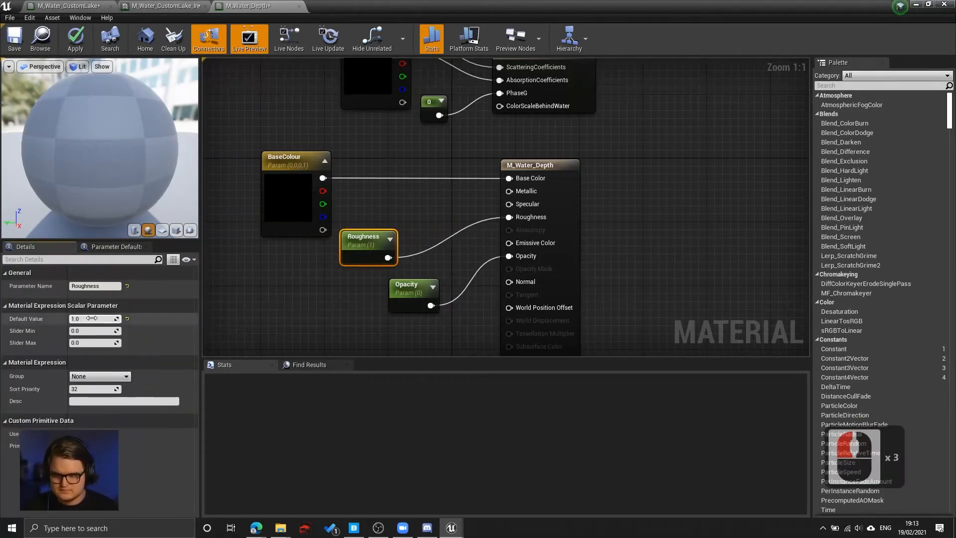
Move the M_Water_Depth output node slightly down and right, and apply the material changes.
right_drag(569, 223, 555, 221)
drag(554, 207, 567, 217)
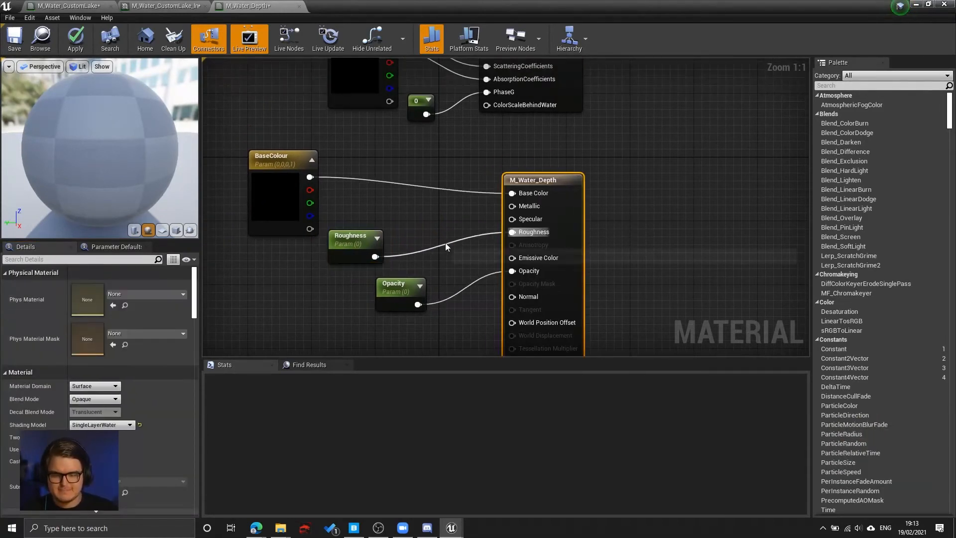
right_drag(532, 223, 537, 232)
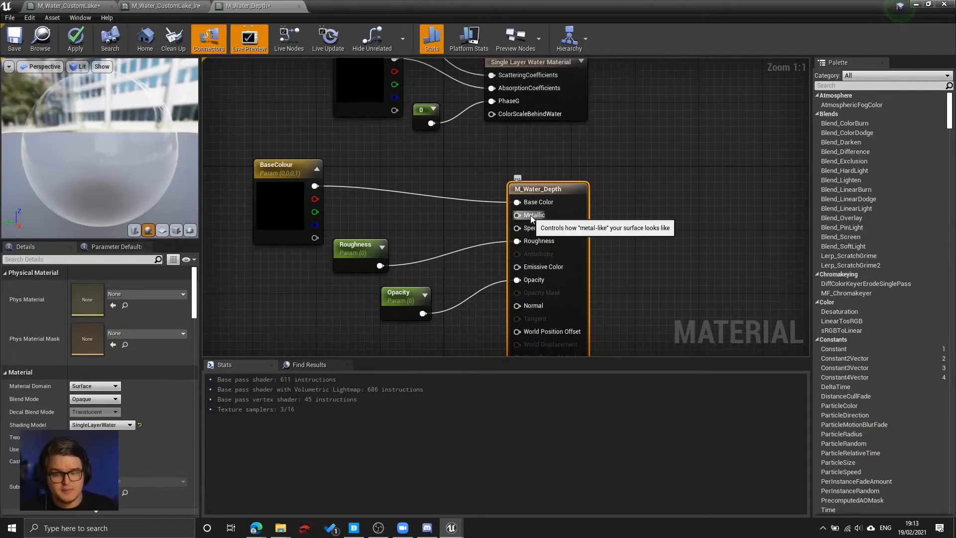
click(419, 213)
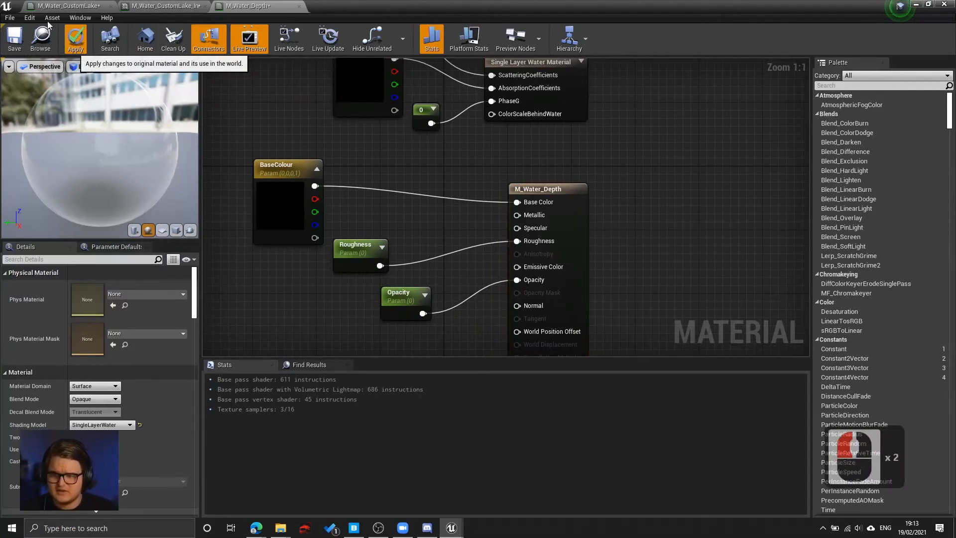
click(75, 38)
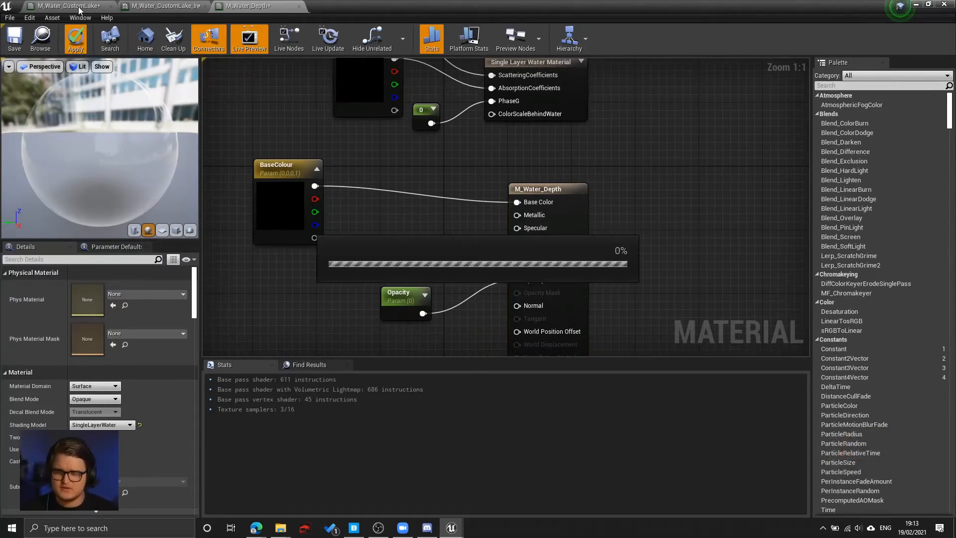
Create a material instance of M_Water_Depth under the default name M_Water_Depth_Inst and assign it to the water plane in the level.
drag(329, 6, 715, 104)
right_click(495, 433)
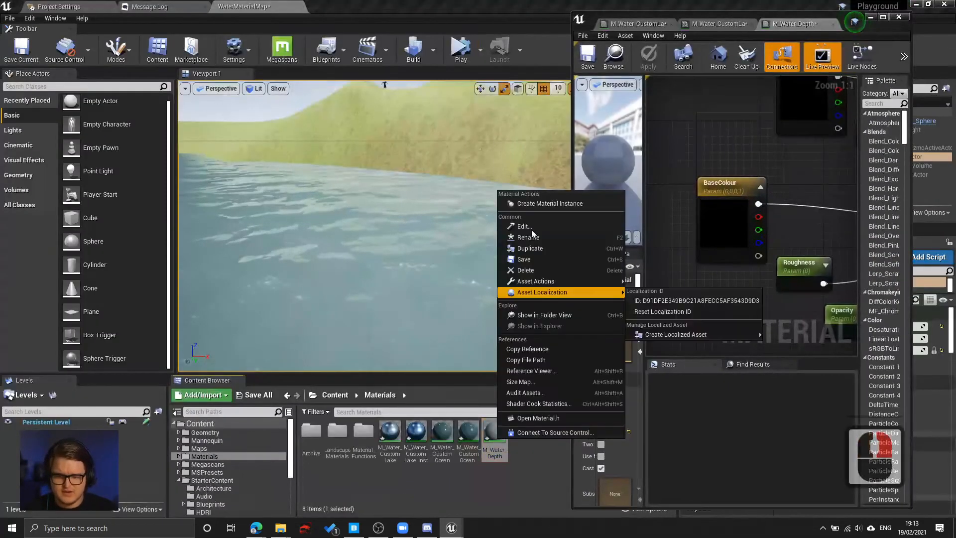
click(543, 204)
key(Return)
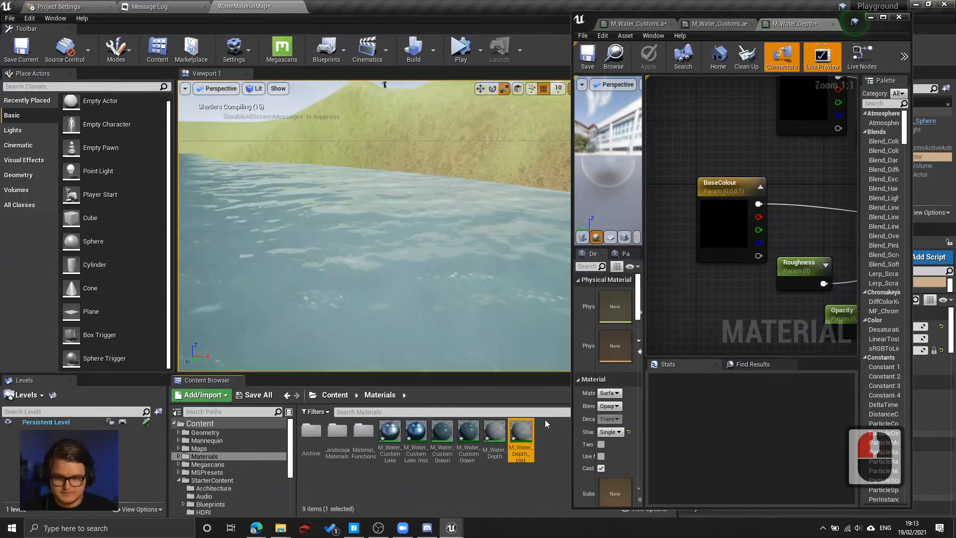
drag(528, 437, 470, 205)
right_drag(469, 206, 438, 195)
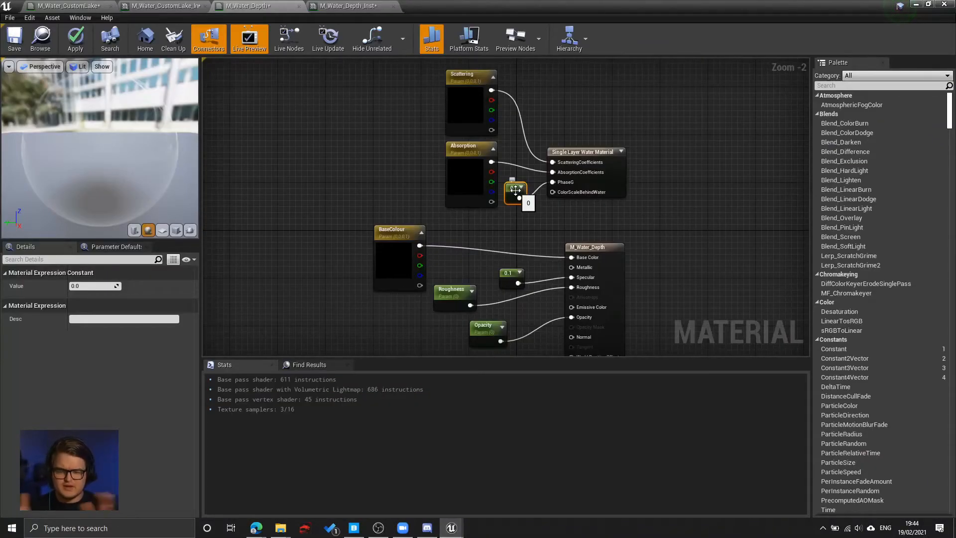
Convert the constant feeding PhaseG to a scalar parameter named Phase.
mouse_move(475, 231)
right_down()
mouse_move(455, 202)
mouse_move(459, 263)
mouse_move(474, 228)
right_up()
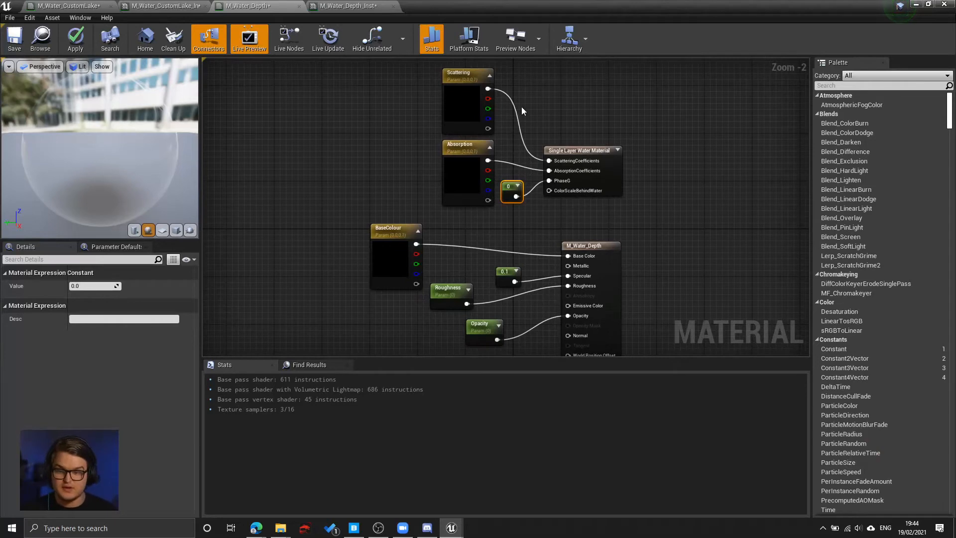
click(466, 89)
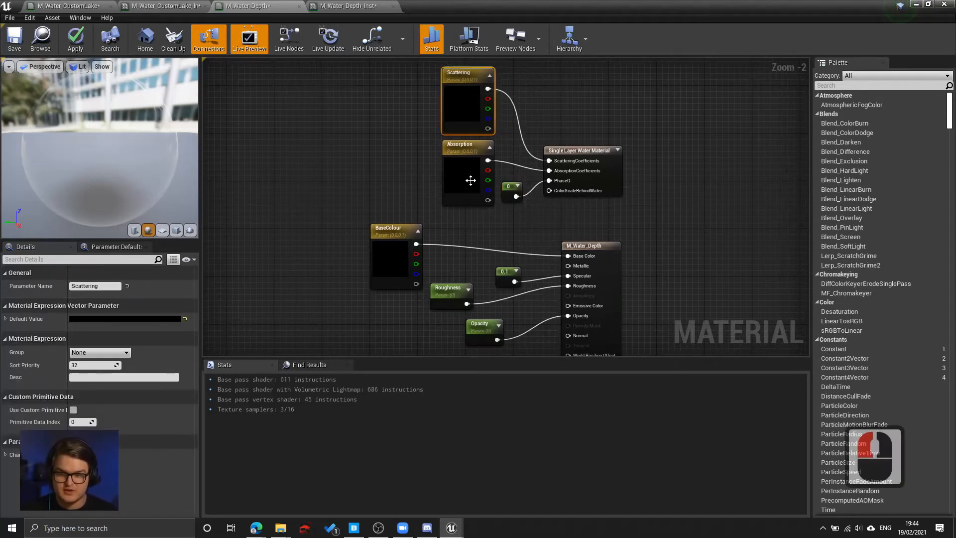
click(470, 179)
click(515, 197)
right_click(513, 190)
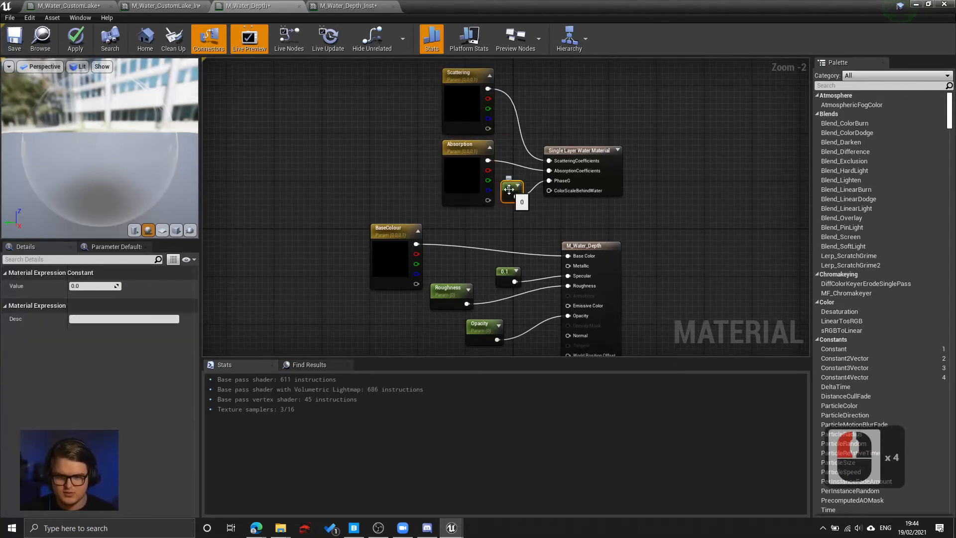
click(540, 230)
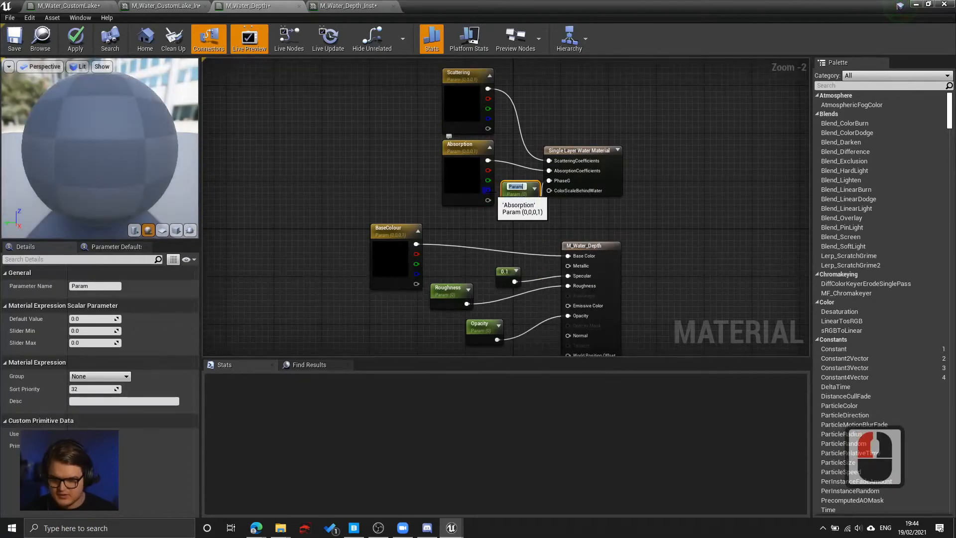
text(Phase)
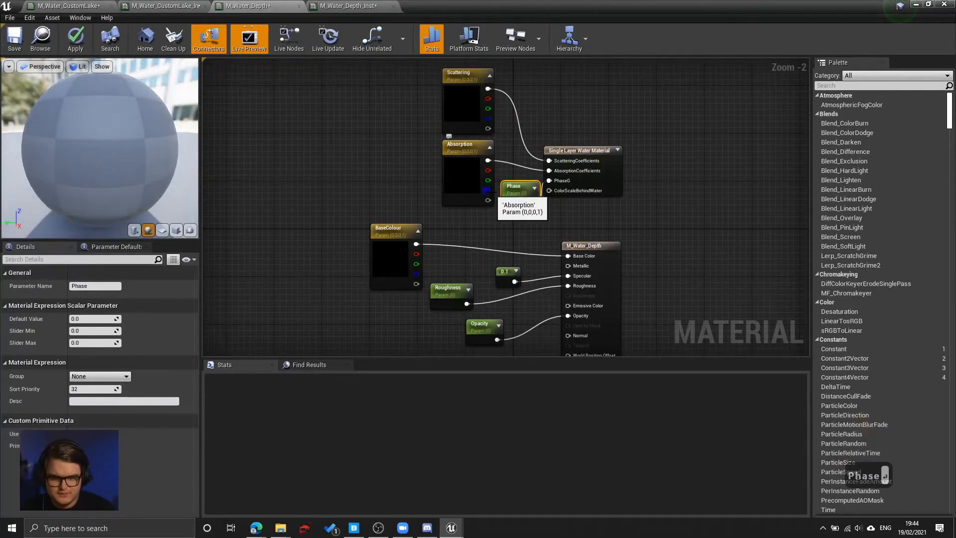
key(Return)
Move the 0.1 constant feeding Specular slightly left of the M_Water_Depth node.
right_drag(551, 251, 553, 175)
scroll(513, 257, up, 1)
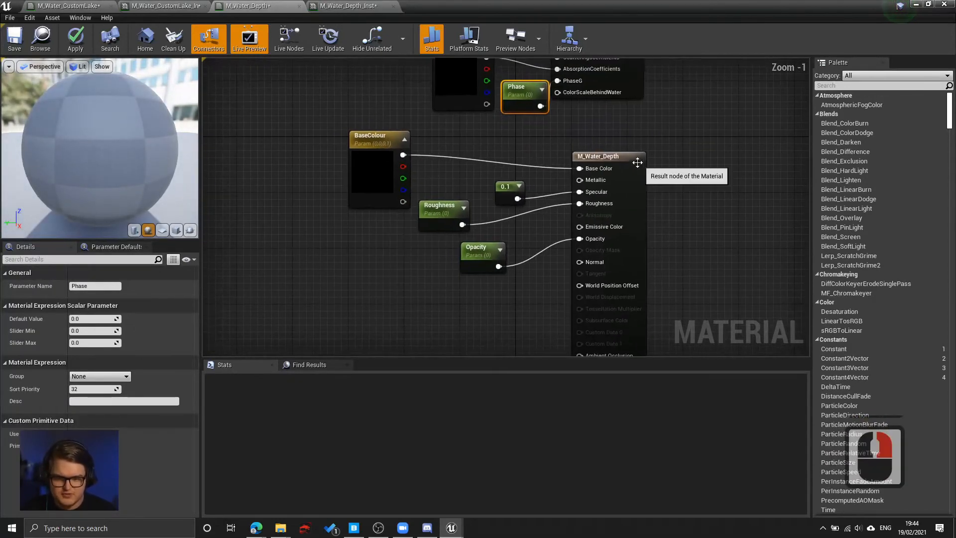
click(633, 165)
drag(514, 188, 493, 187)
right_drag(520, 185, 512, 169)
scroll(522, 156, up, 1)
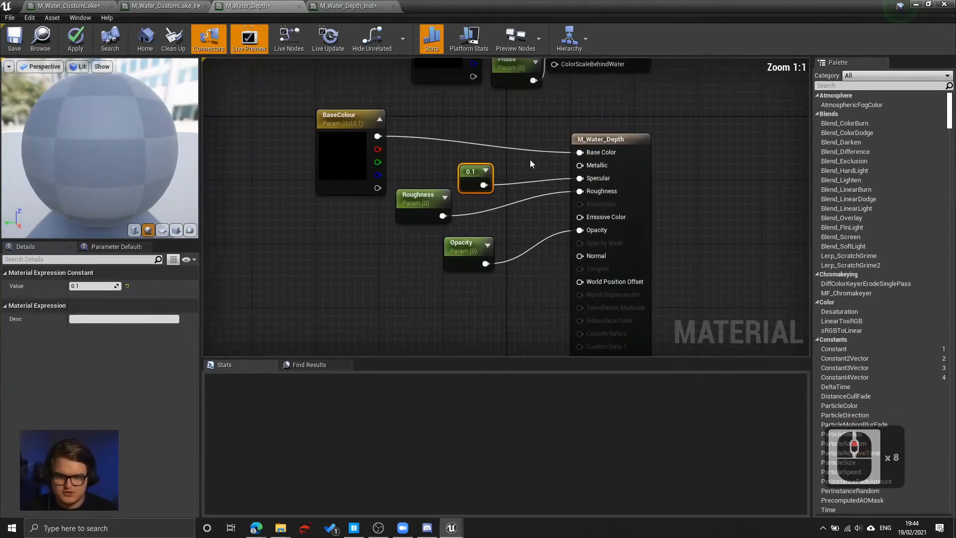
Check the BaseColour, 0.1 specular, Roughness and Opacity nodes and apply the changes to M_Water_Depth.
right_drag(598, 157, 602, 178)
click(346, 152)
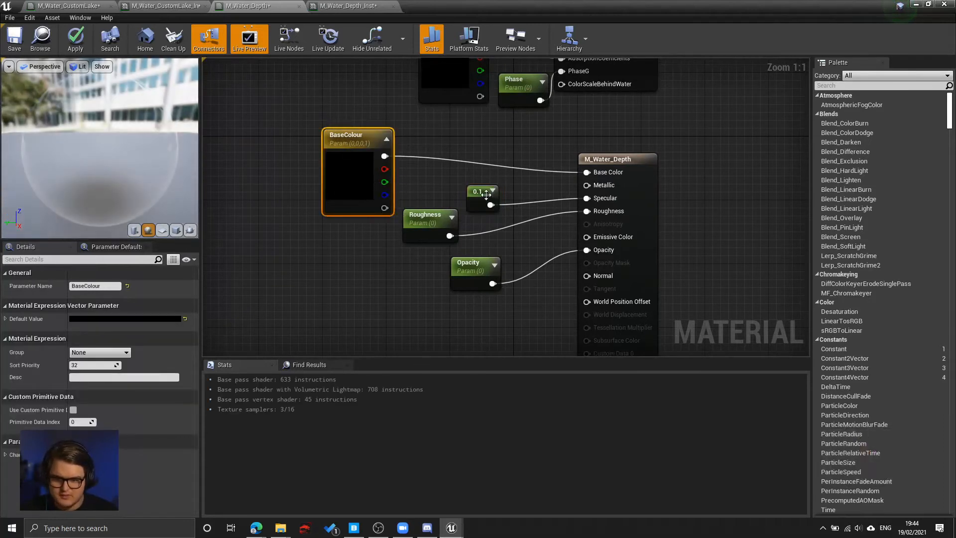
click(475, 199)
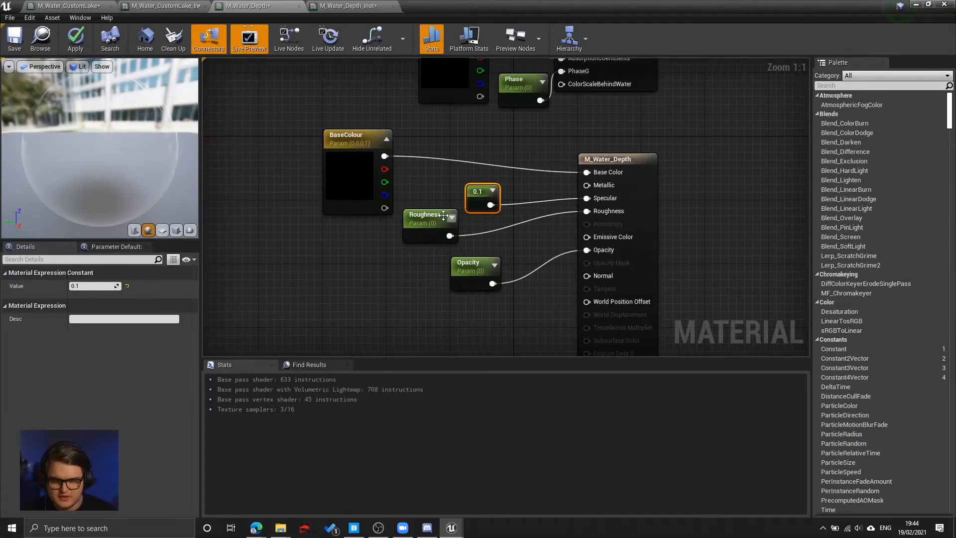
click(431, 219)
click(460, 267)
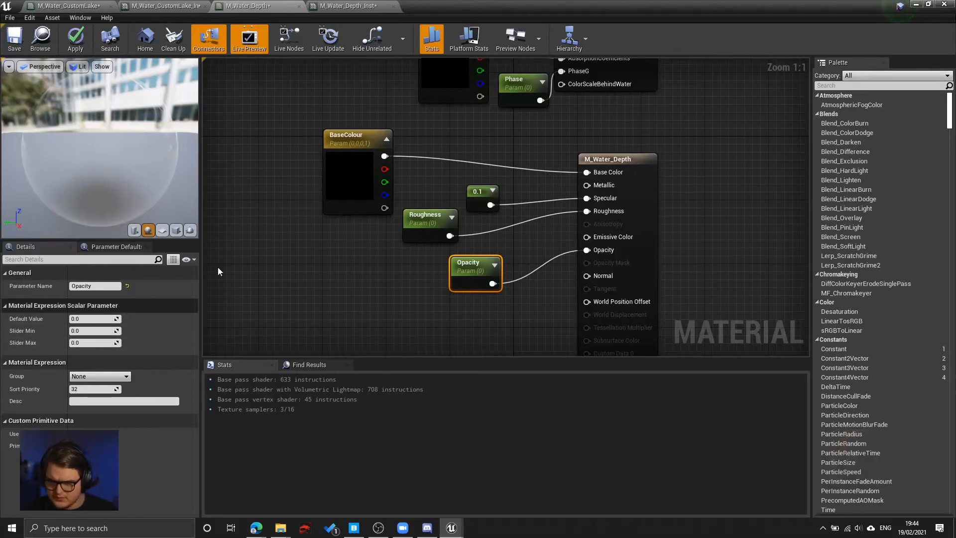
click(83, 38)
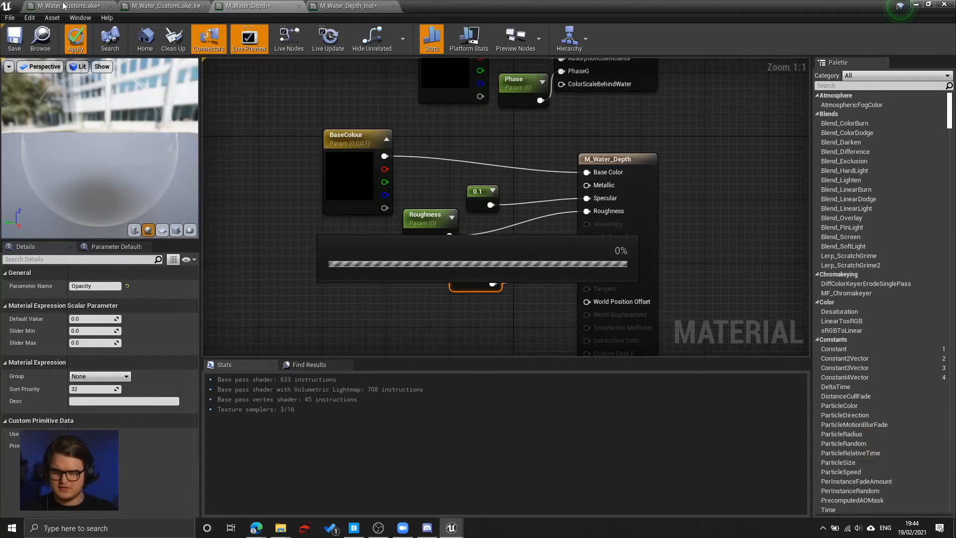
Return to the level, minimise the material editor window and select the water Plane.
drag(503, 6, 770, 47)
click(436, 170)
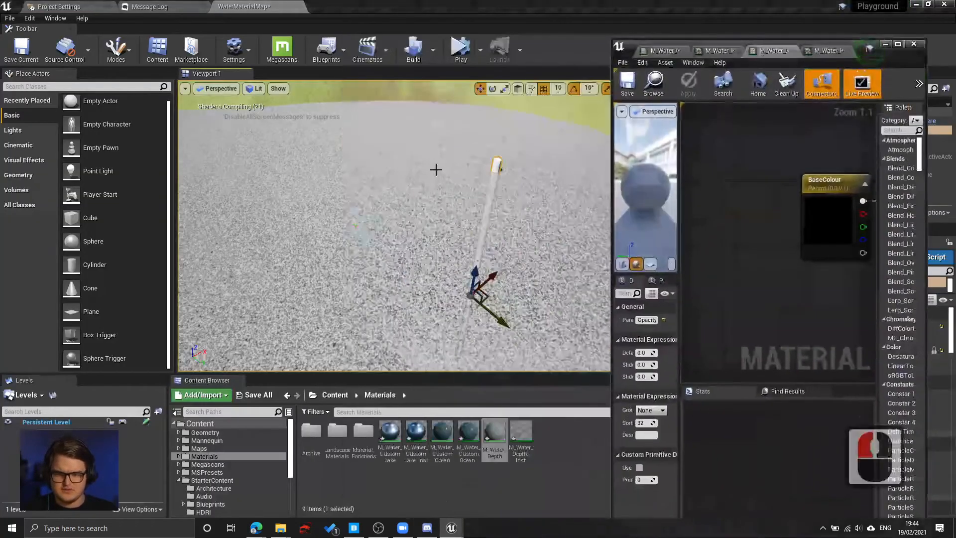
click(498, 158)
click(886, 44)
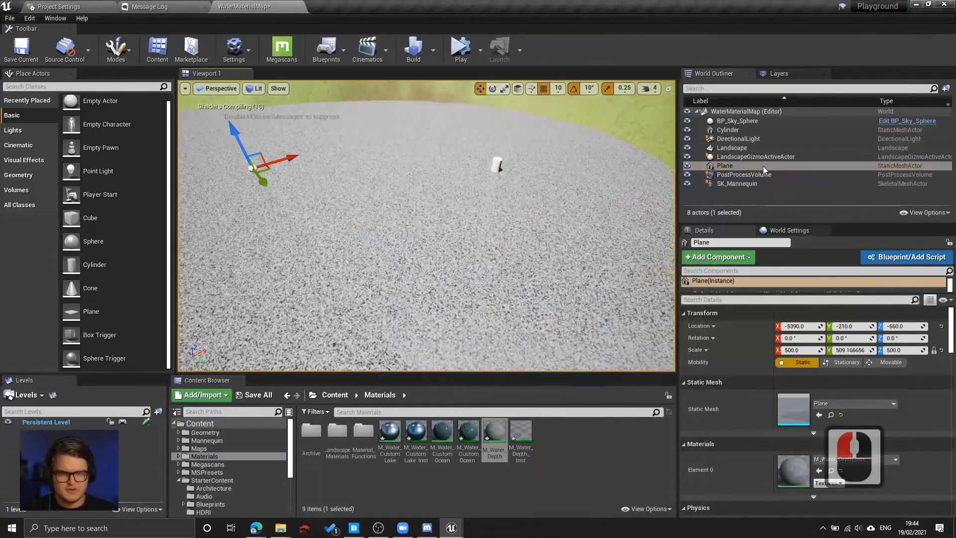
click(725, 165)
Fly around the lake basin to examine the deep hole and the cylinder standing in it.
right_drag(498, 199, 492, 306)
key(s)
key(d)
key(a)
key(w)
key(w)
key(d)
key(w)
key(d)
key(w)
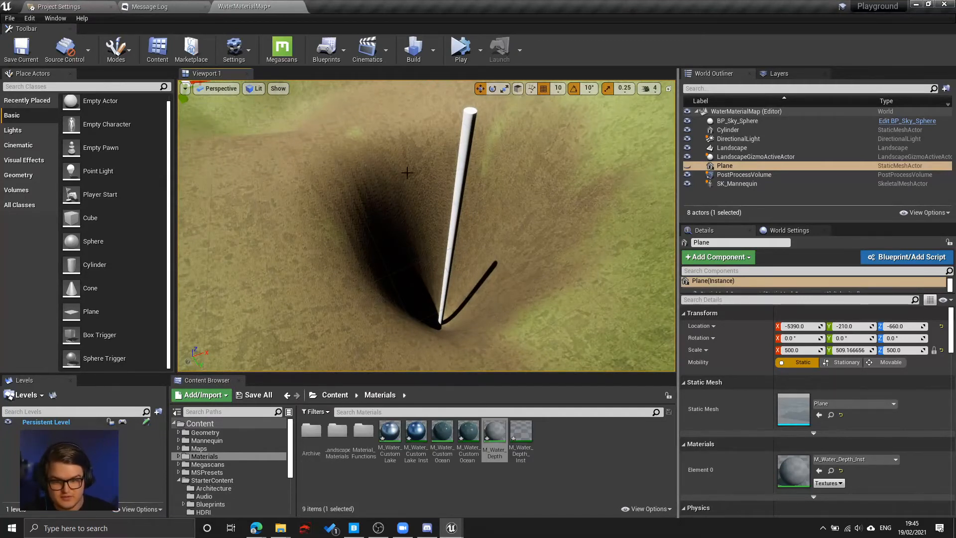
right_drag(600, 183, 523, 147)
key(s)
key(a)
key(w)
Reselect the Plane and examine the water surface over the hole and around the cylinder.
click(742, 156)
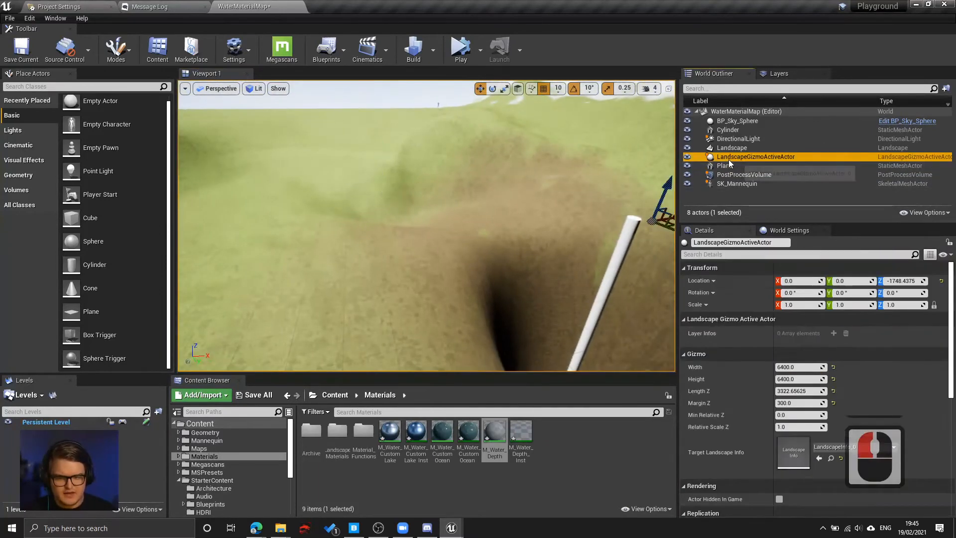
double_click(725, 165)
right_drag(499, 209, 513, 254)
right_drag(435, 237, 450, 270)
key(d)
key(w)
With the Plane selected, open M_Water_Depth_Inst for editing and arrange its widened window beside the level viewport.
click(725, 166)
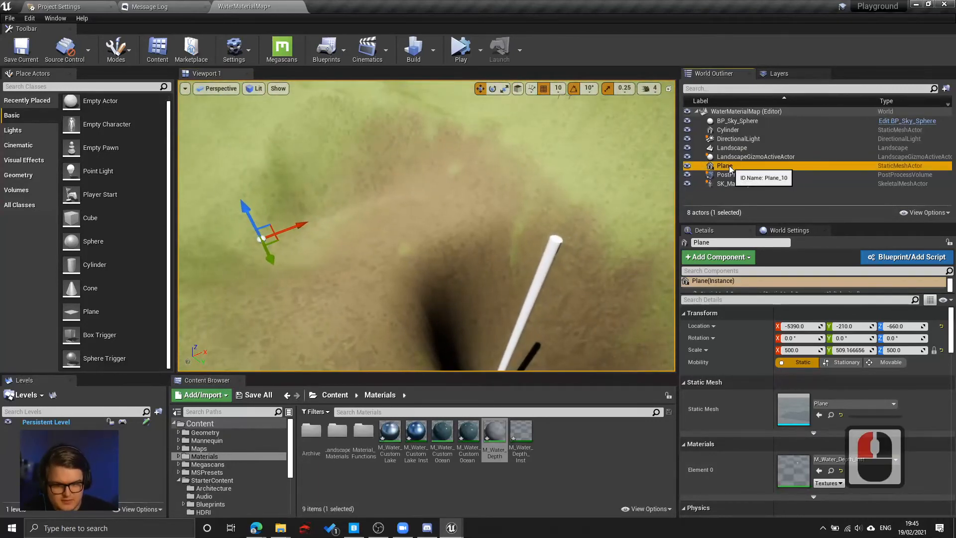
double_click(521, 432)
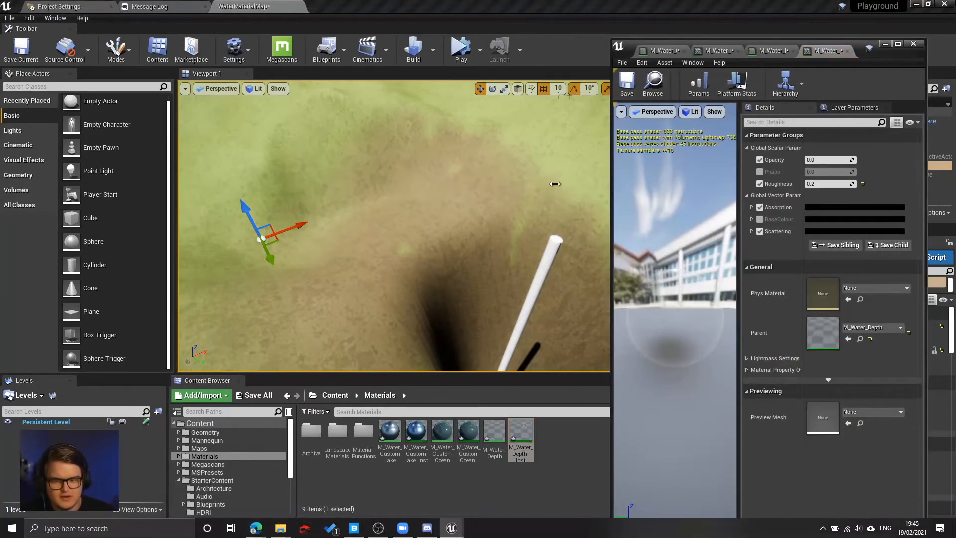
drag(614, 192, 452, 192)
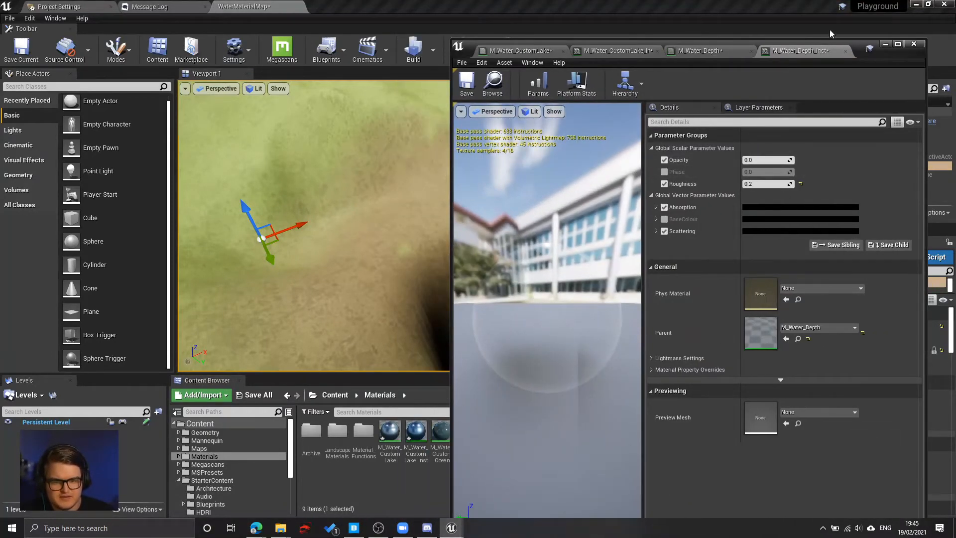
drag(849, 42, 900, 41)
Try an Opacity of 1 in M_Water_Depth_Inst and view the water plane in the level.
drag(817, 158, 868, 158)
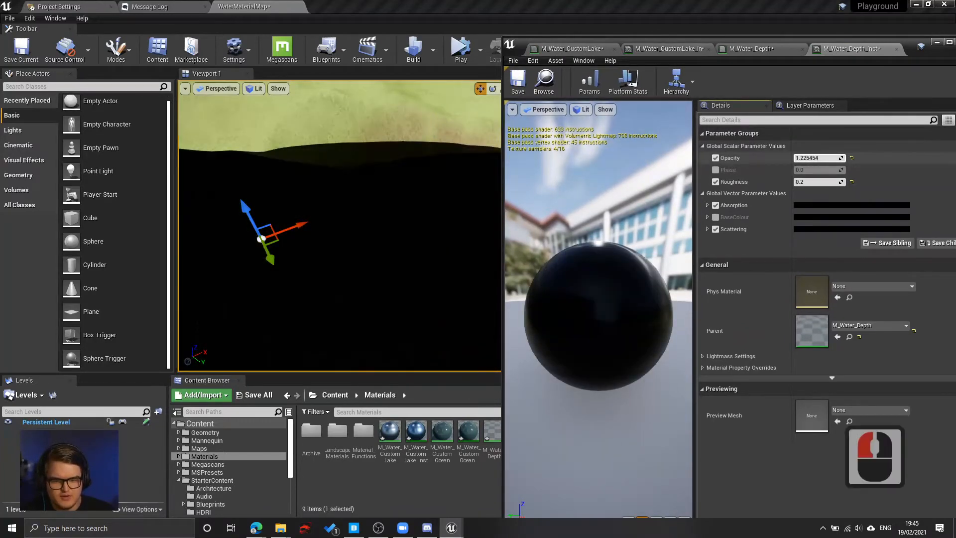
click(805, 158)
drag(797, 157, 835, 156)
text(1)
key(Return)
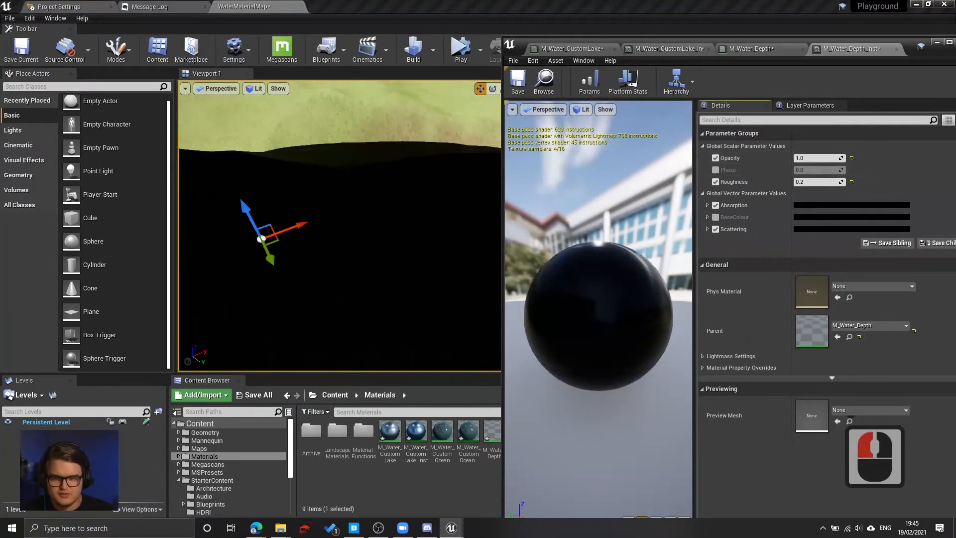
mouse_move(389, 219)
right_down()
mouse_move(319, 209)
mouse_move(398, 226)
right_up()
key(s)
key(a)
key(w)
key(a)
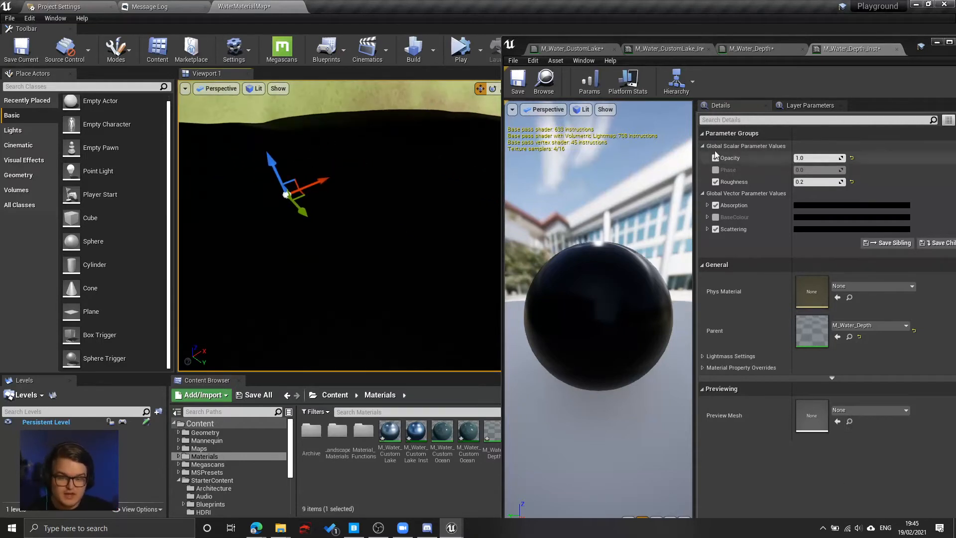
Set the Opacity of M_Water_Depth_Inst to 0.
click(807, 158)
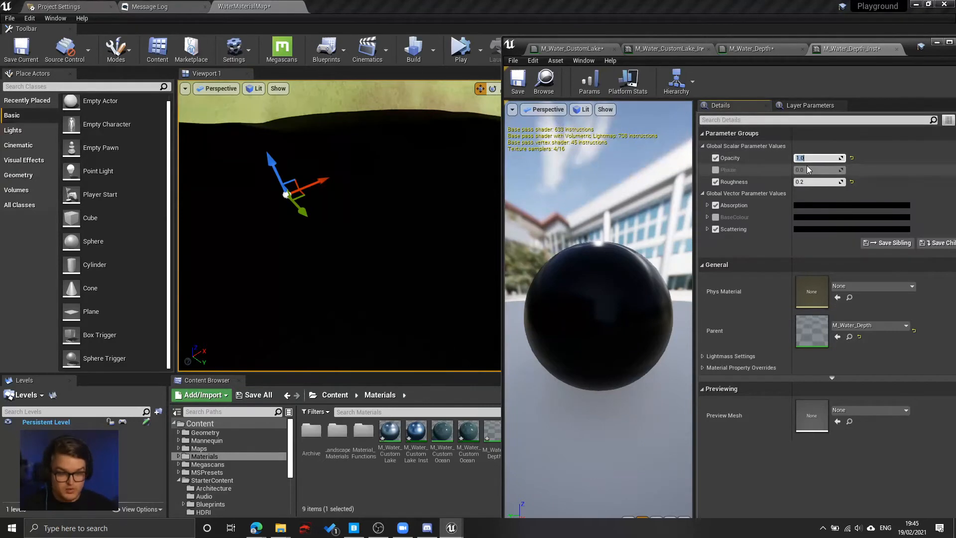
text(0)
key(Return)
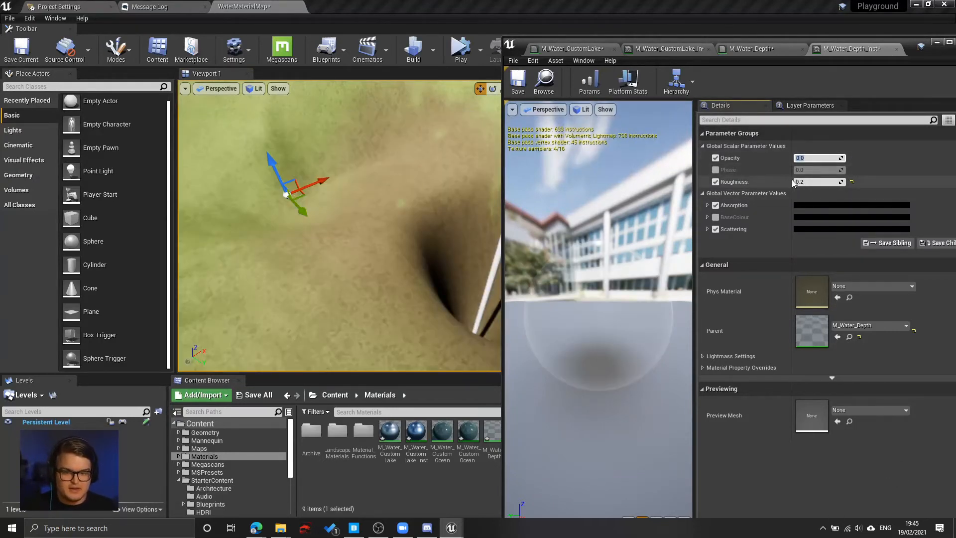
Set the Roughness of M_Water_Depth_Inst to 0.2.
mouse_move(817, 182)
mouse_down()
mouse_move(802, 182)
mouse_move(837, 182)
mouse_move(814, 182)
mouse_up()
click(814, 182)
text(0.2)
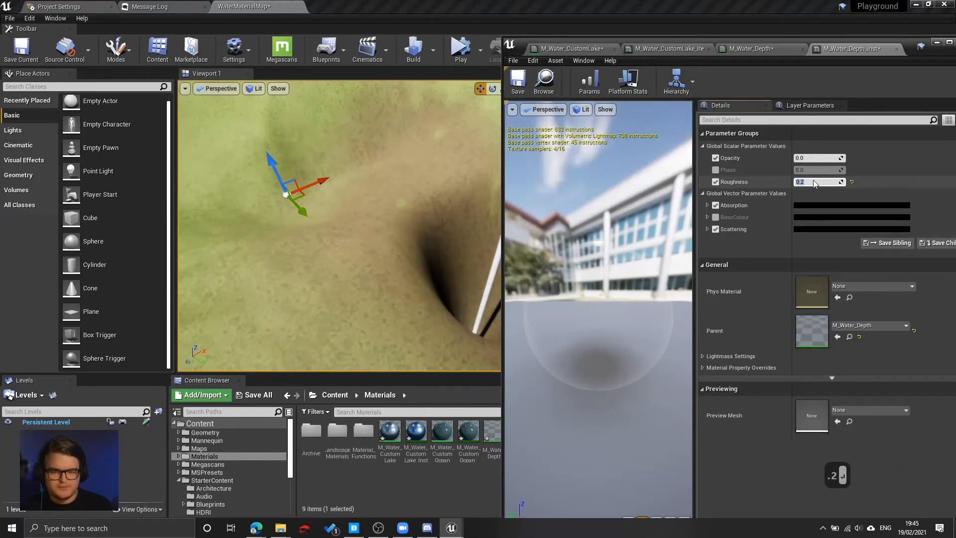
key(Return)
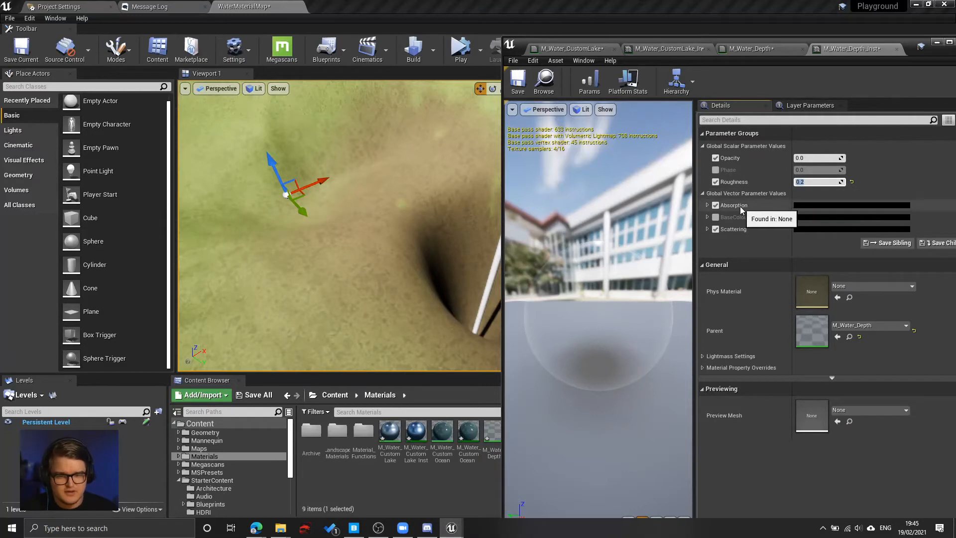
Open the Absorption colour of M_Water_Depth_Inst and try a grey with a Value of about 0.19 on the water plane.
double_click(746, 229)
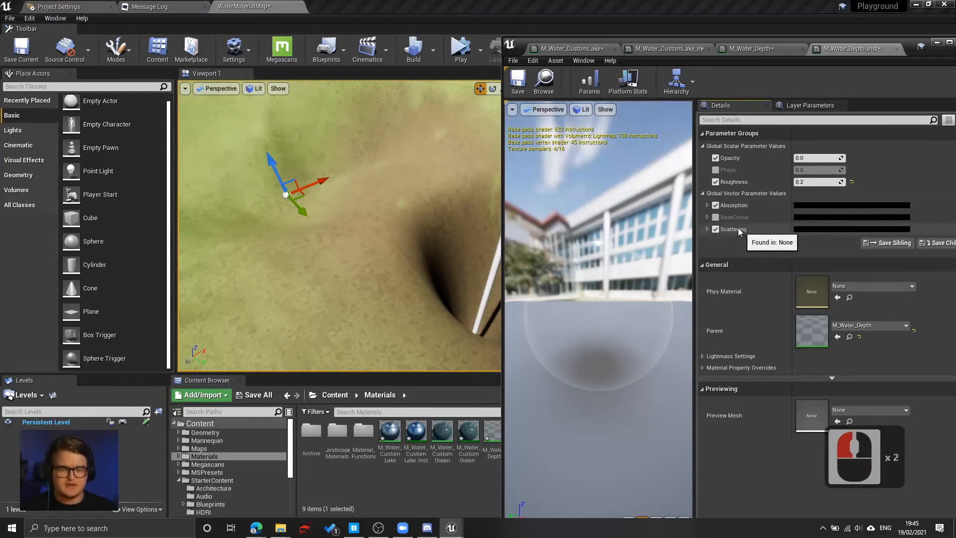
click(707, 206)
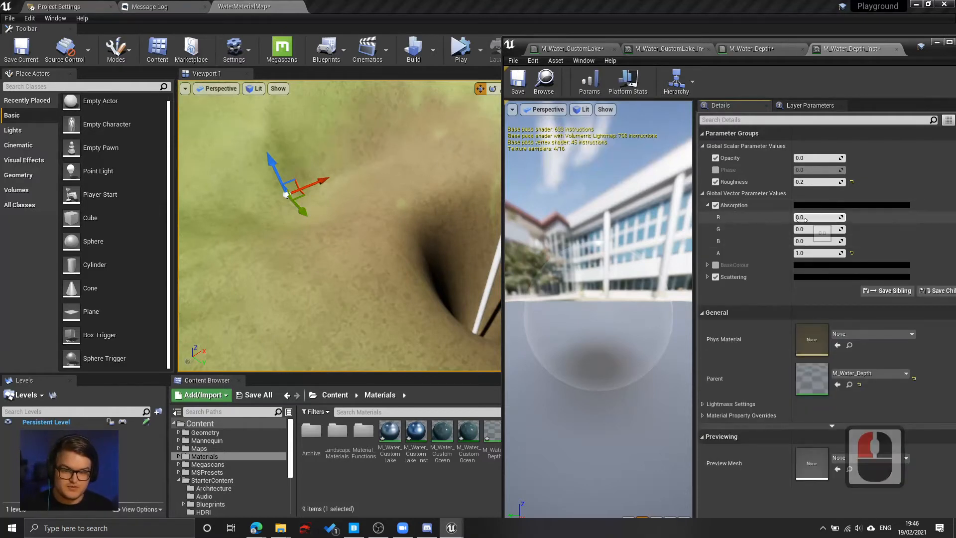
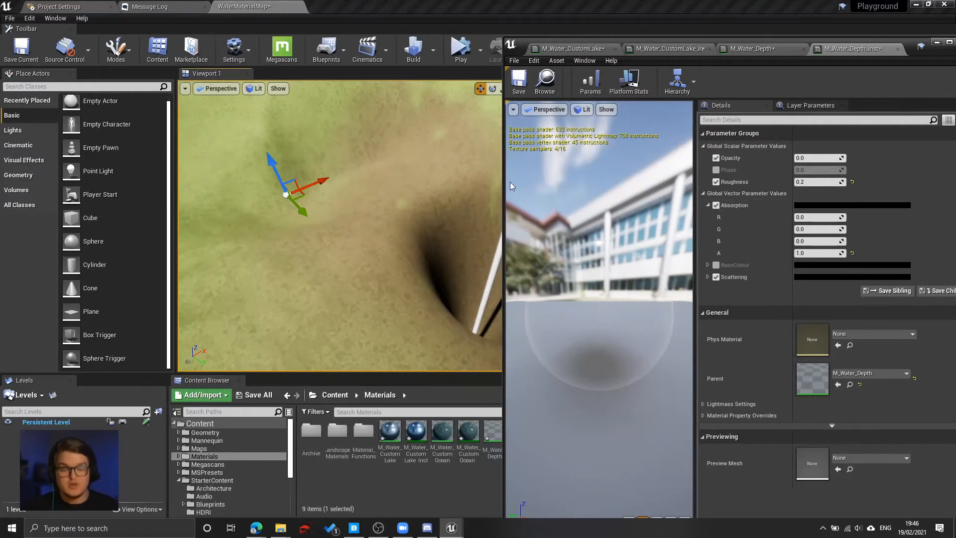
click(803, 206)
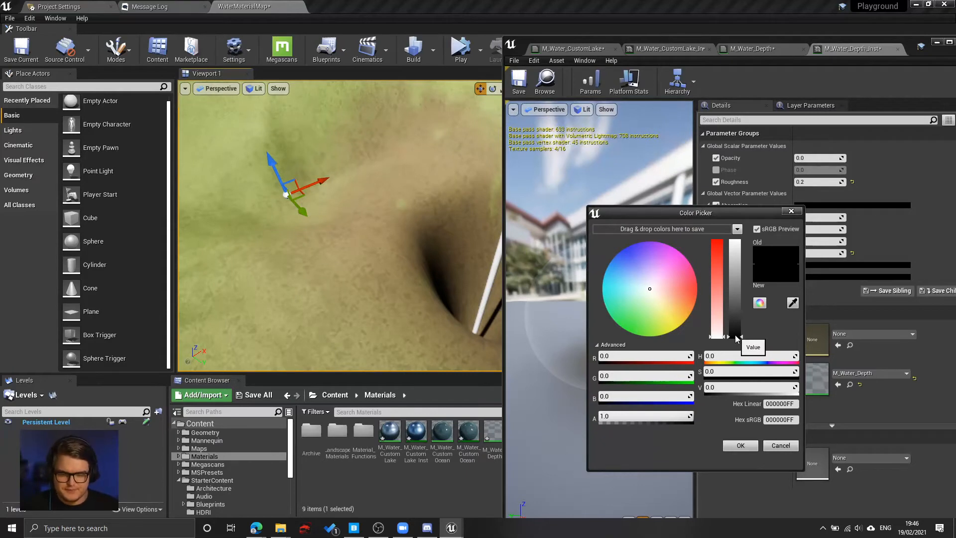
drag(738, 339, 737, 322)
right_drag(423, 284, 393, 286)
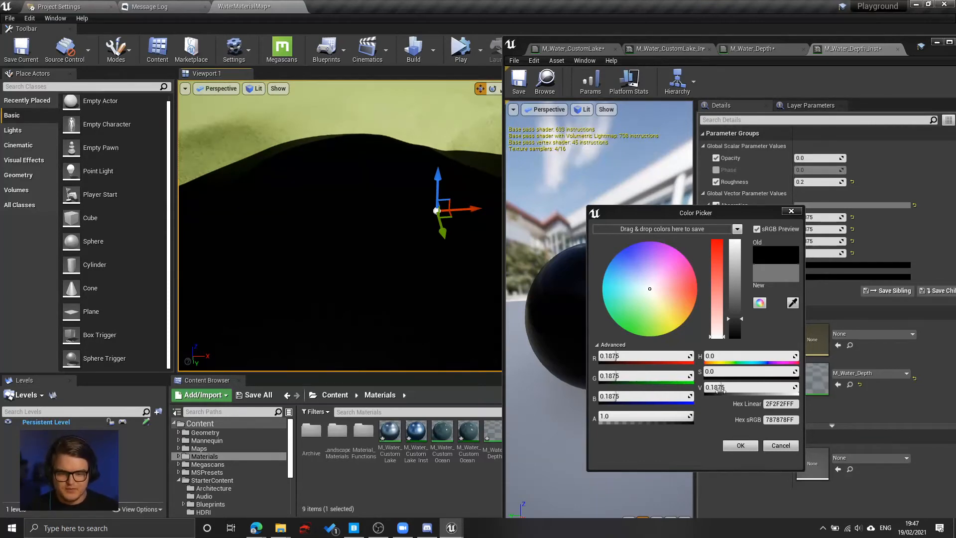
Try a Value of 0.1 for the Absorption colour.
click(721, 388)
text(.1)
key(Return)
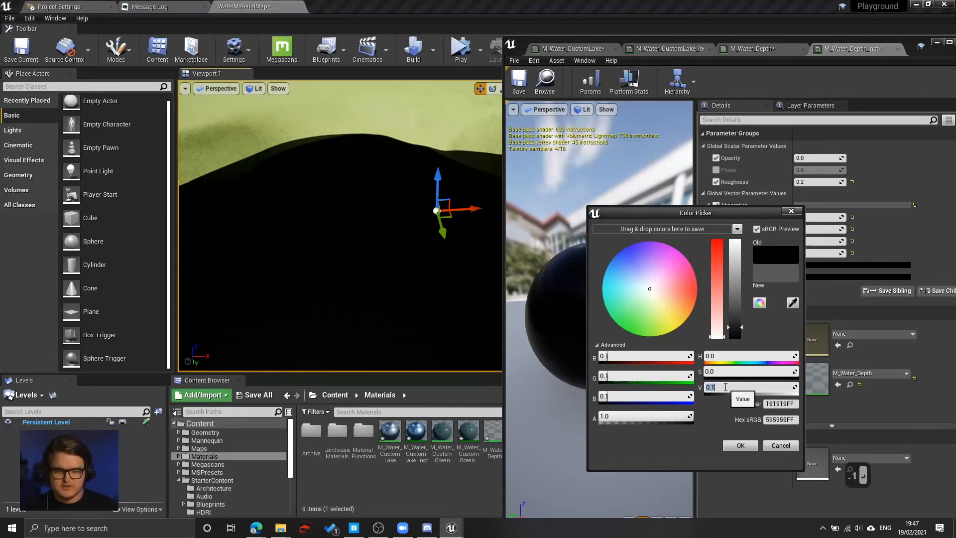
Move around the level and examine how the water darkens along the shoreline and around the cylinder.
right_drag(378, 309, 463, 294)
key(d)
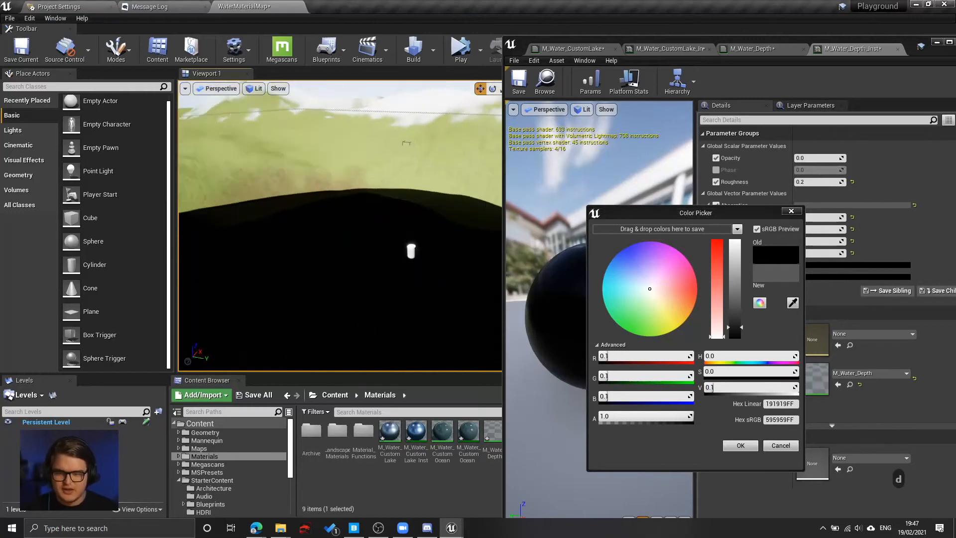
key(w)
key(w)
key(a)
right_drag(340, 226, 413, 244)
key(q)
key(d)
key(s)
key(e)
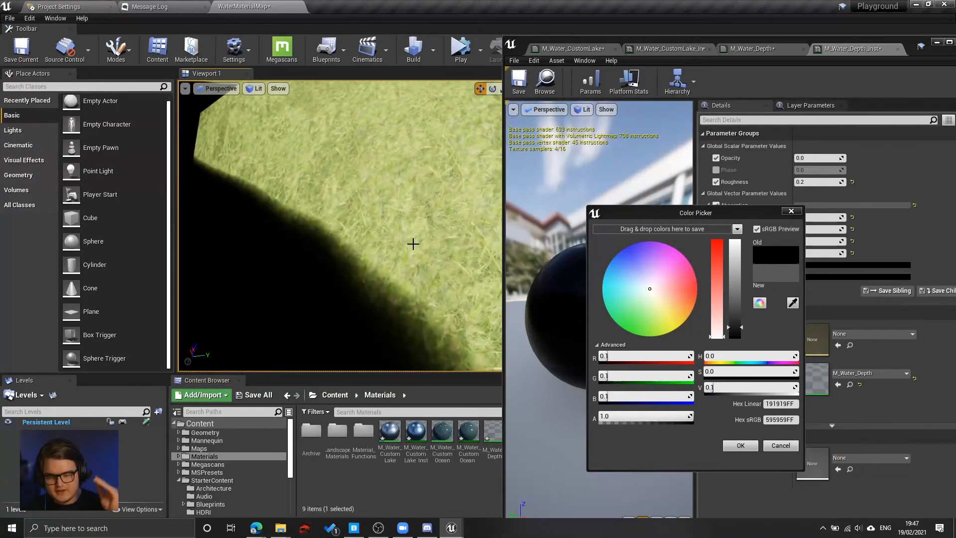
key(s)
key(a)
key(q)
right_drag(376, 235, 403, 268)
key(d)
key(d)
key(d)
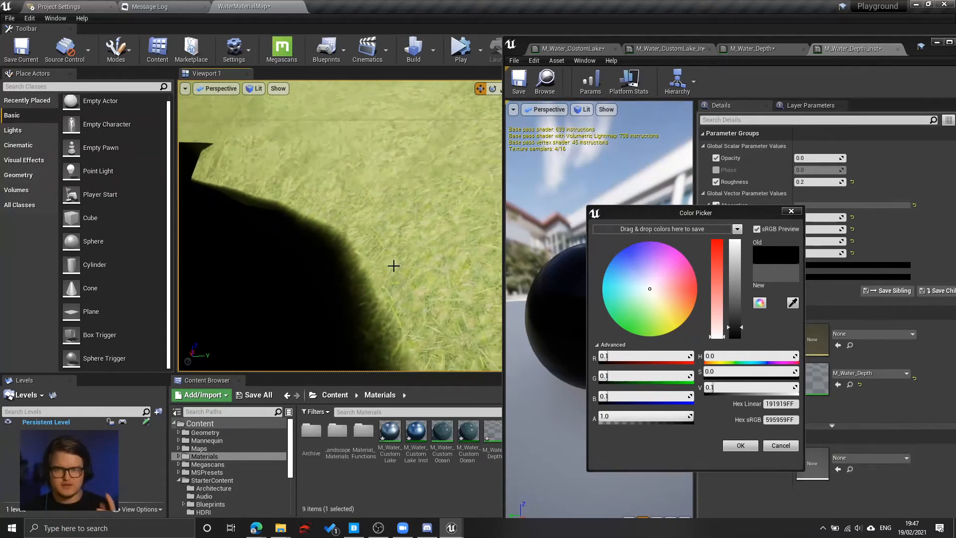
Try an Absorption colour Value of 0.01 and view the water's edge in the level.
click(723, 386)
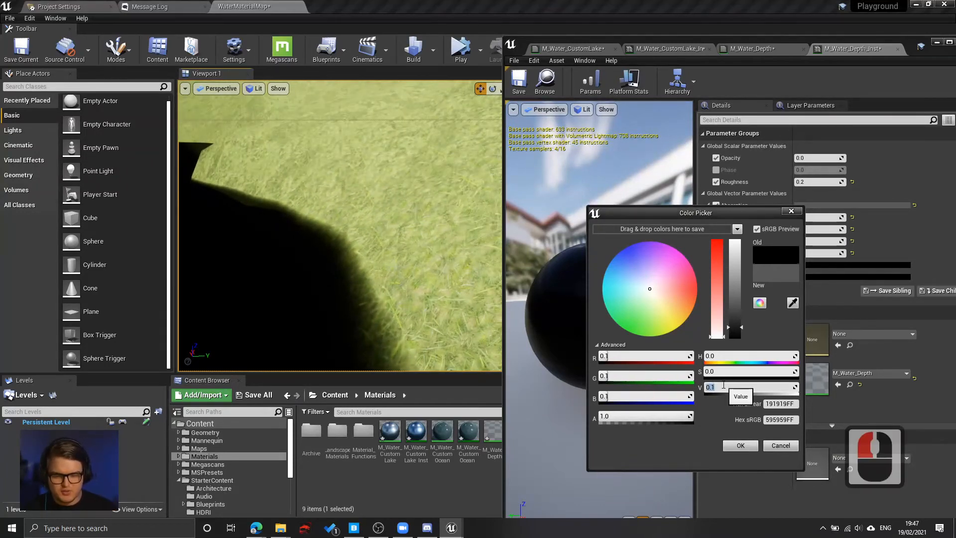
text(.01)
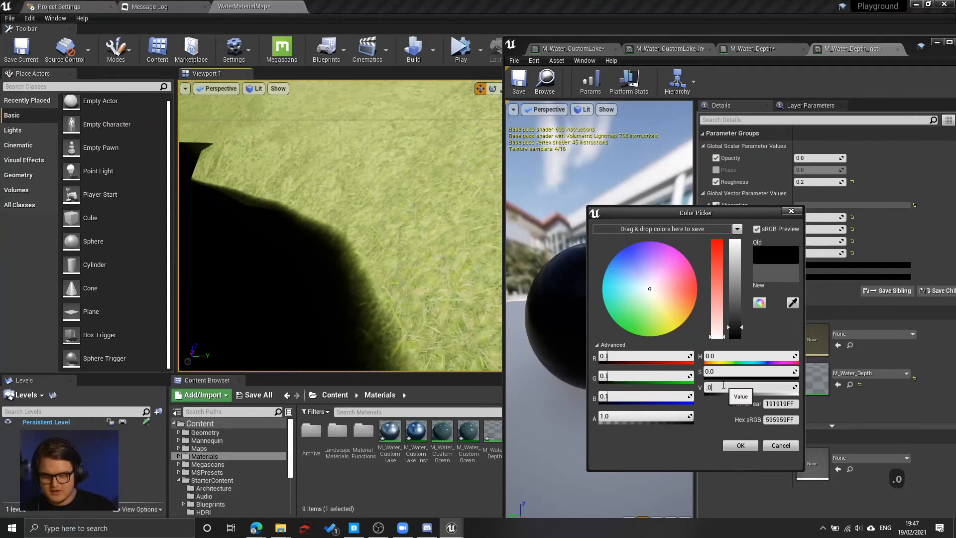
key(Return)
key(a)
key(s)
right_drag(409, 259, 446, 272)
key(d)
Set the Absorption colour's Value to 0.001.
click(715, 388)
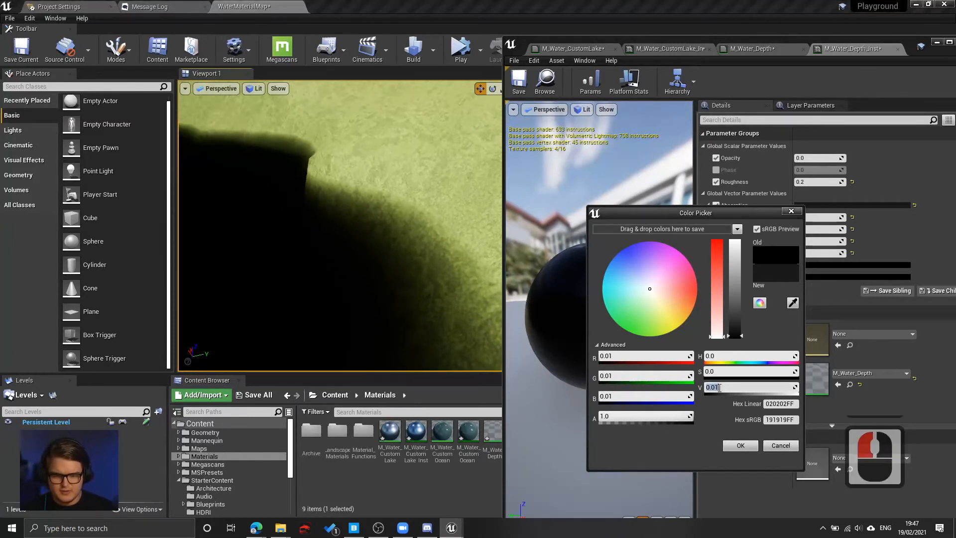
click(716, 388)
text(0)
key(Return)
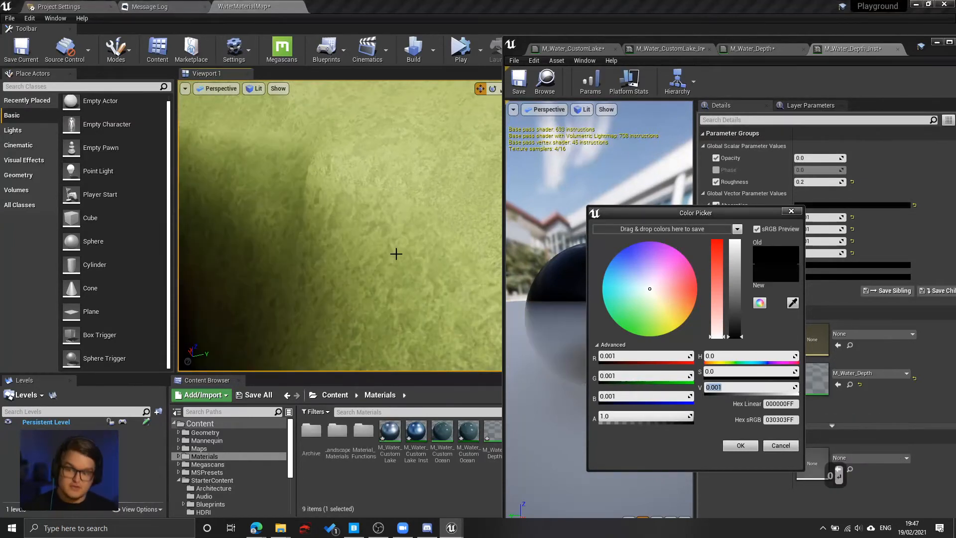
Examine how the water fades with depth over the hole and along the submerged cylinder.
right_drag(395, 254, 378, 271)
key(a)
key(w)
key(e)
key(e)
key(a)
key(s)
key(q)
key(q)
key(a)
key(a)
key(s)
key(d)
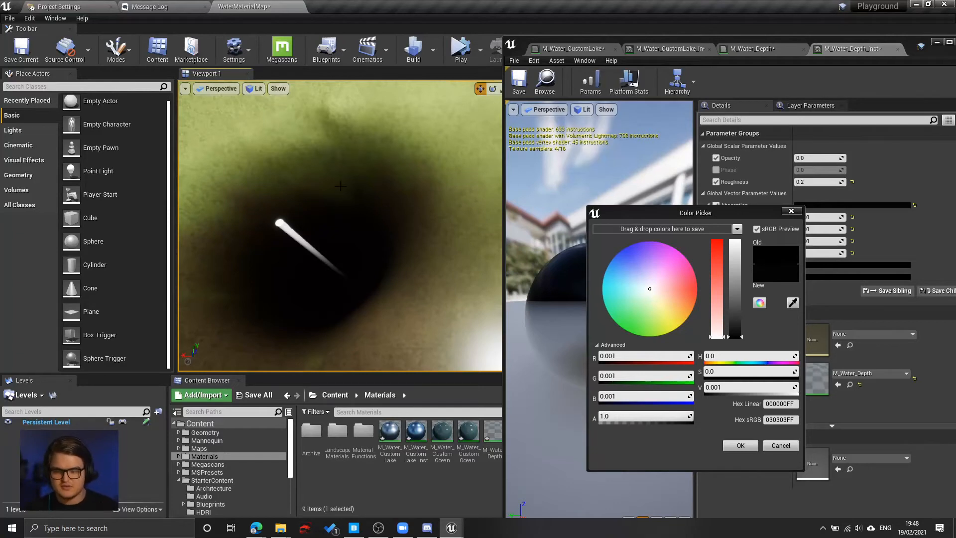
right_drag(340, 225, 311, 222)
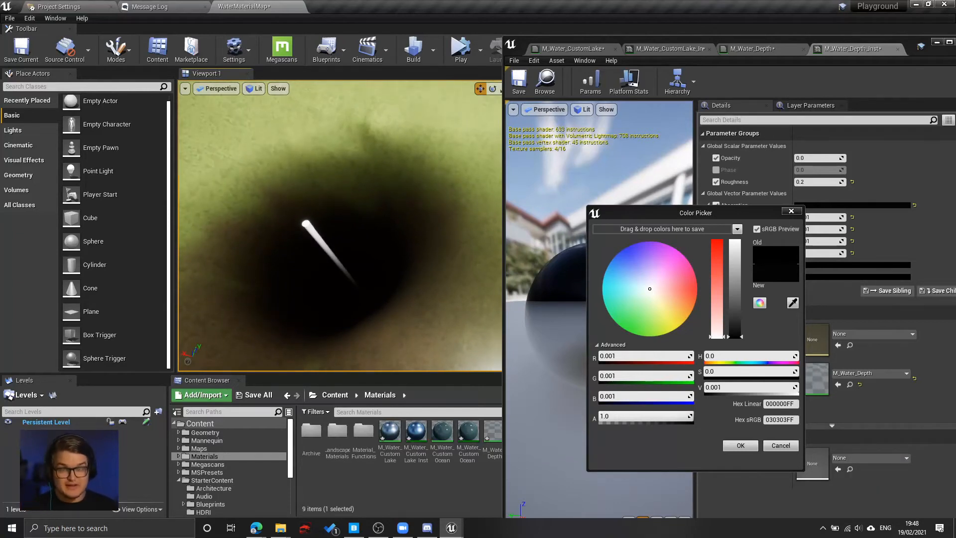
Try an orange Absorption tint with a hue of about 29 and saturation of about 0.64, and view the cylinder in the hole.
click(655, 293)
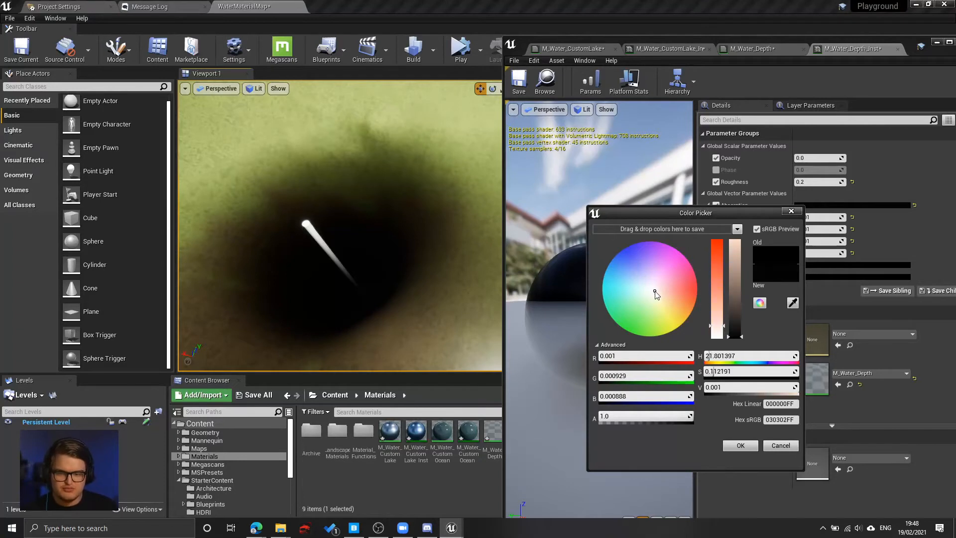
drag(656, 294, 676, 304)
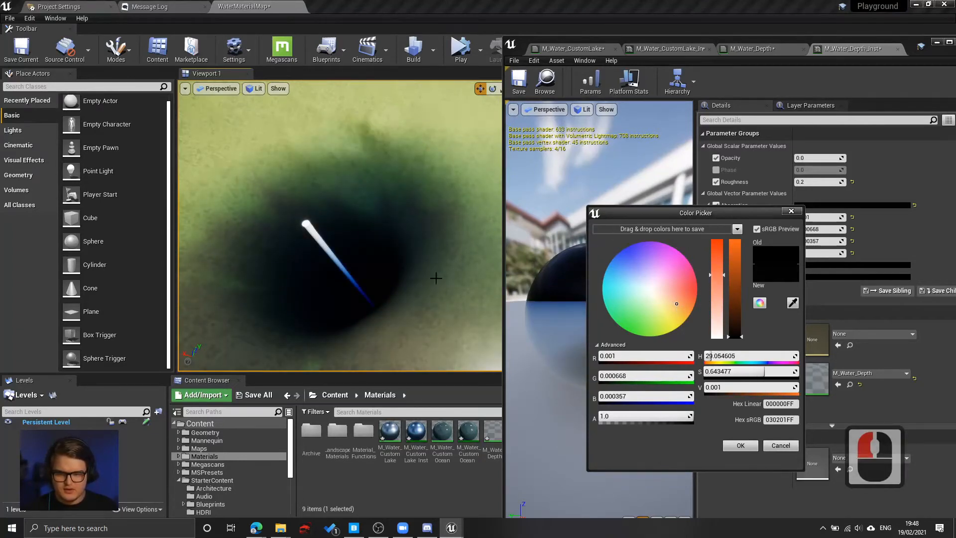
right_drag(435, 278, 342, 145)
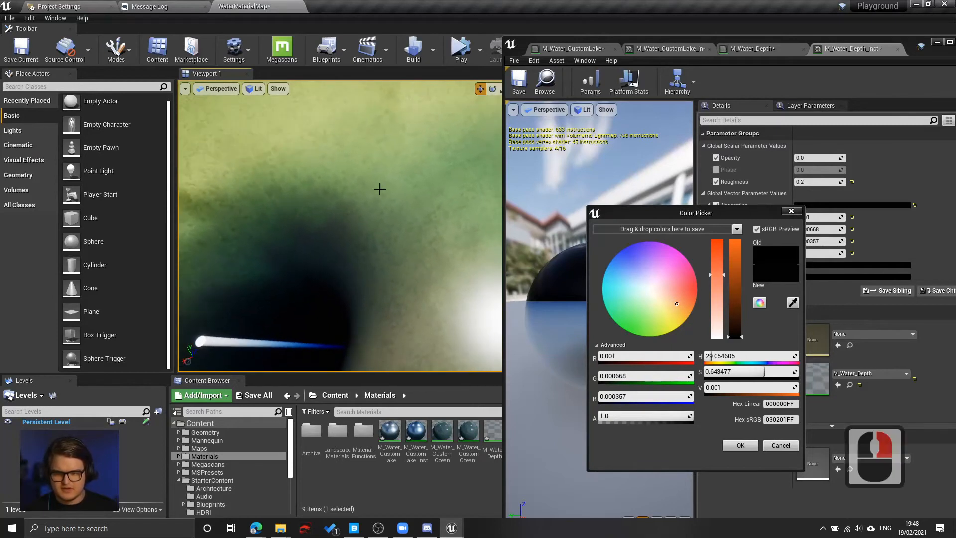
mouse_move(380, 190)
right_down()
mouse_move(366, 199)
mouse_move(416, 197)
right_up()
key(w)
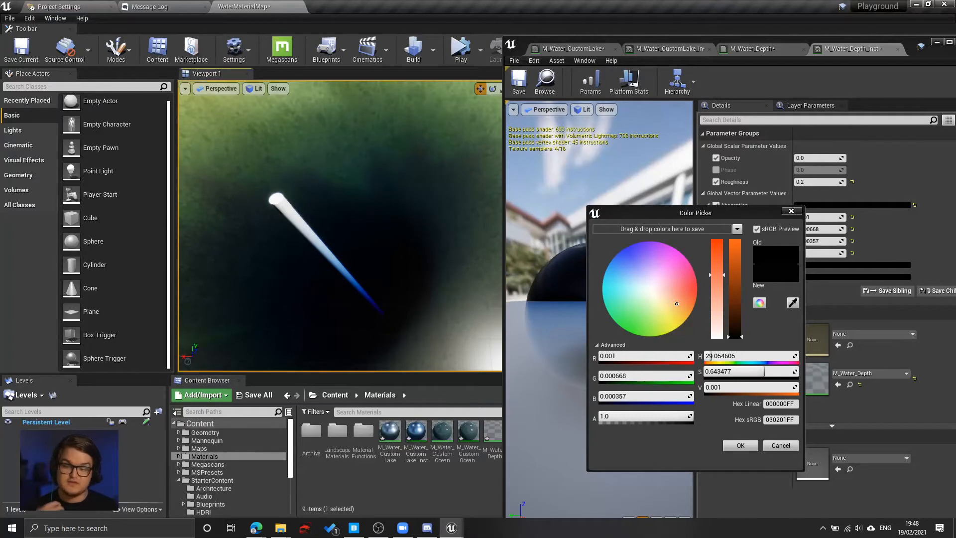
mouse_move(417, 197)
right_down()
mouse_move(433, 221)
mouse_move(360, 233)
right_up()
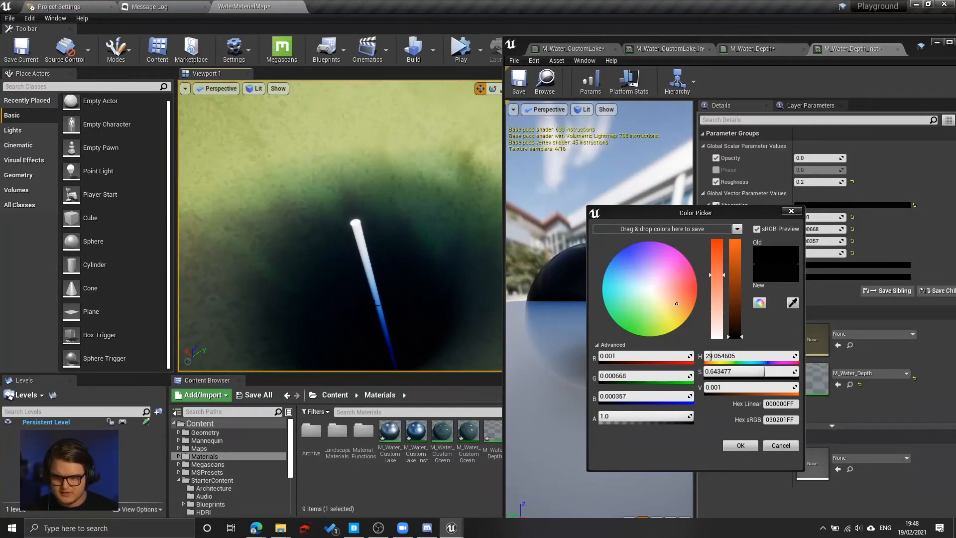
key(w)
mouse_move(377, 303)
right_down()
mouse_move(381, 311)
mouse_move(395, 174)
mouse_move(375, 269)
right_up()
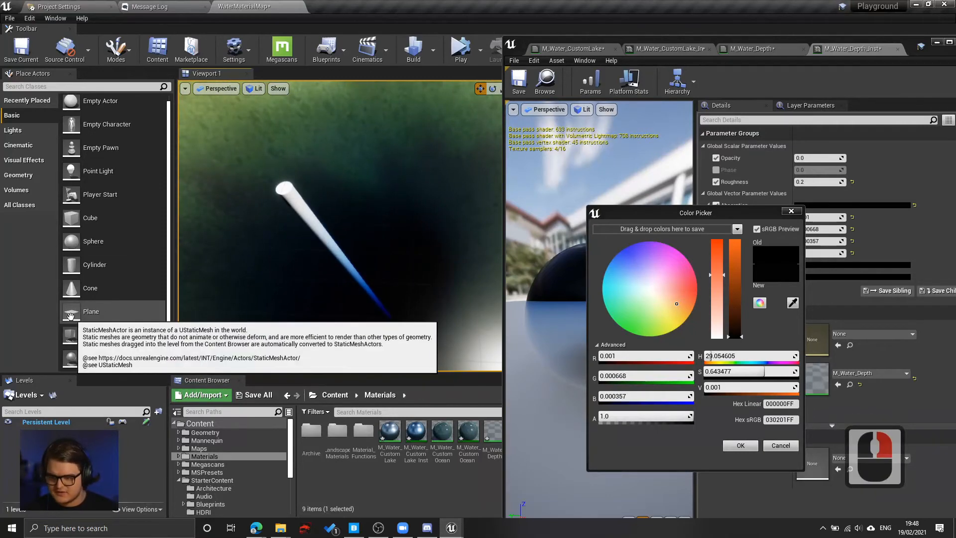
Place a new Plane in the hole beside the cylinder and rotate it upright.
drag(71, 316, 290, 216)
key(e)
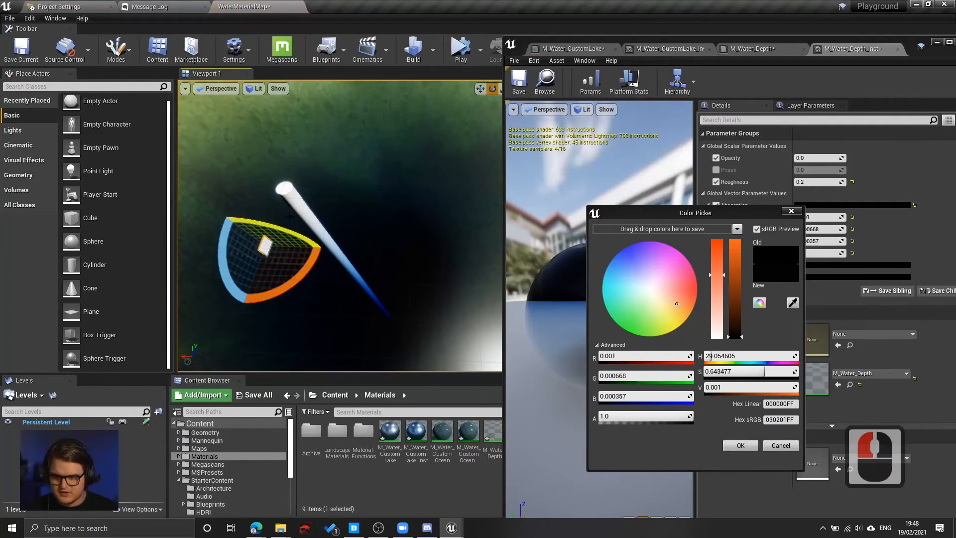
key(e)
right_drag(290, 217, 269, 219)
Scale the new Plane up along its X and Y axes so it cuts through the hole, and view its submerged part.
key(r)
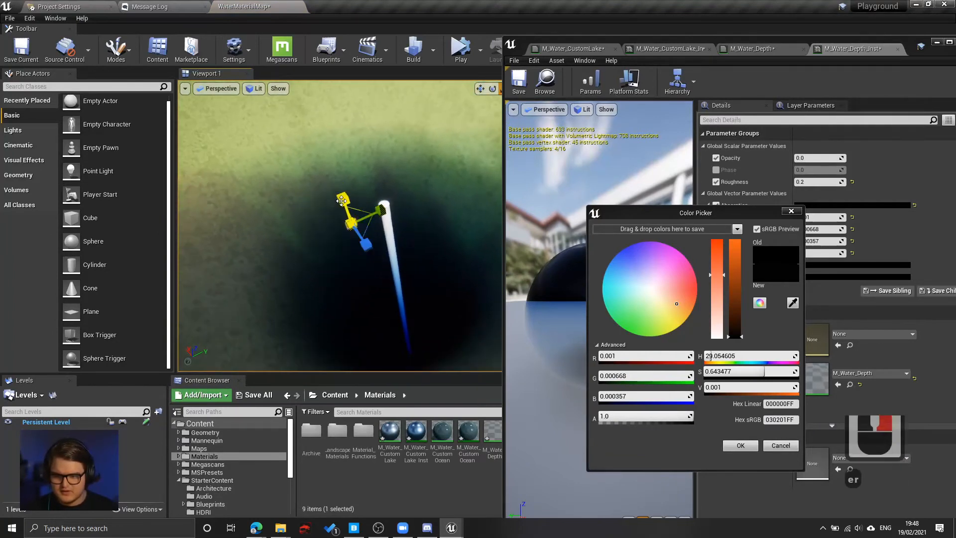
drag(341, 201, 330, 180)
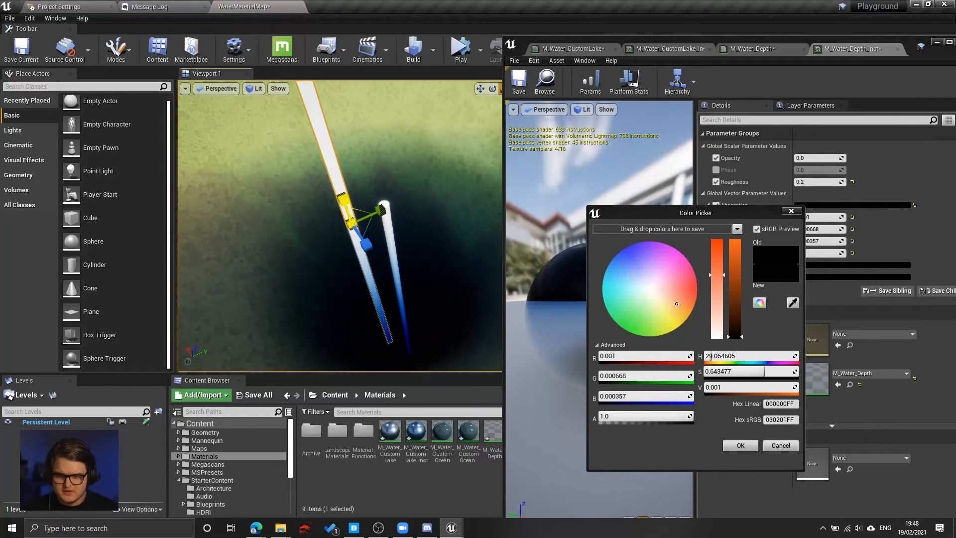
drag(381, 210, 417, 197)
key(d)
right_drag(335, 299, 388, 287)
key(s)
key(w)
key(a)
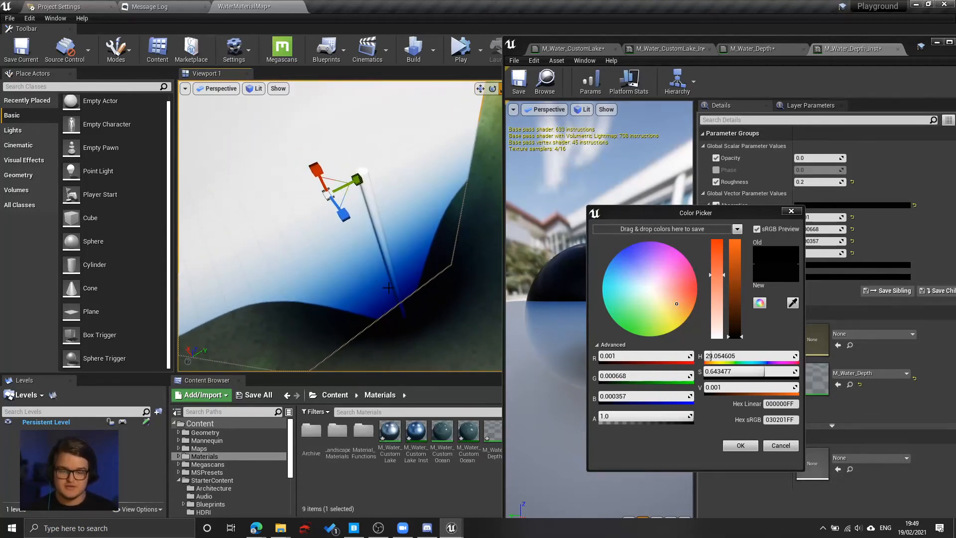
right_drag(388, 288, 404, 272)
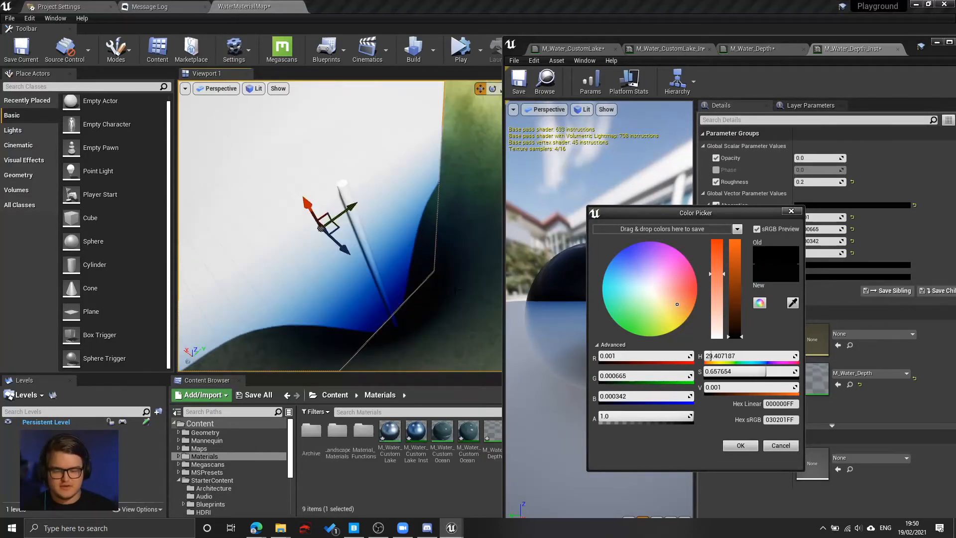
Try a fully saturated orange Absorption colour with a hue of about 31, and view the upright plane under water.
drag(677, 303, 694, 311)
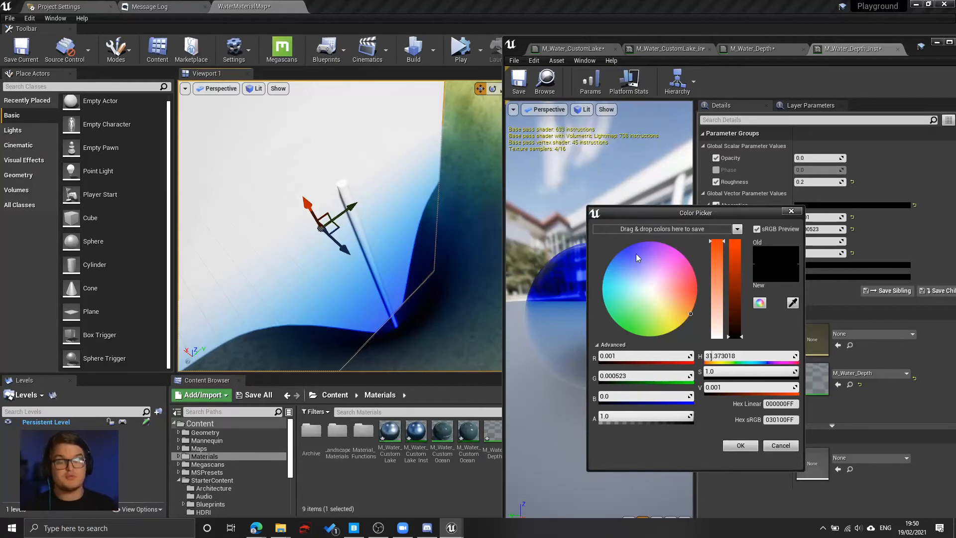
right_drag(379, 305, 359, 284)
key(a)
key(w)
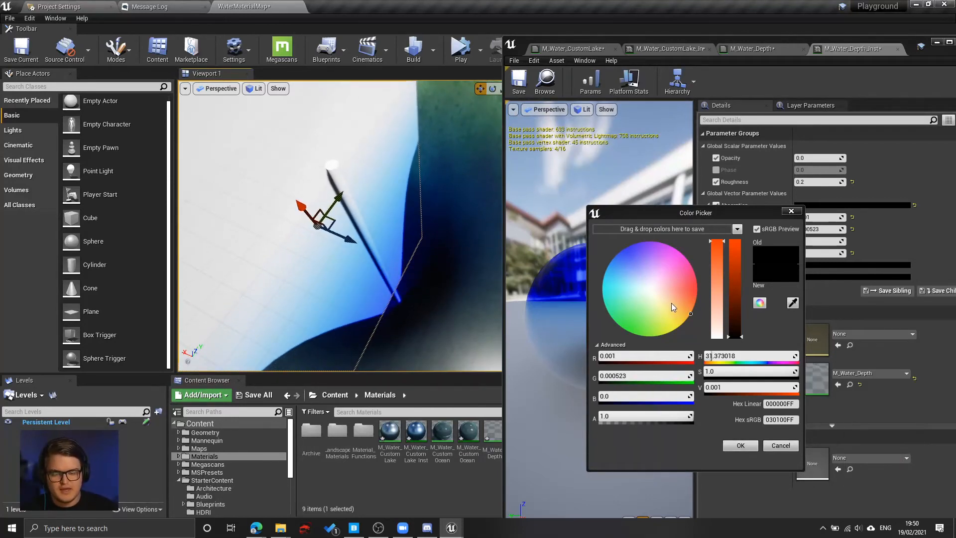
Soften the Absorption tint to an orange with a hue of about 26 and saturation of about 0.55, checking the upright plane.
click(689, 313)
drag(686, 310, 666, 298)
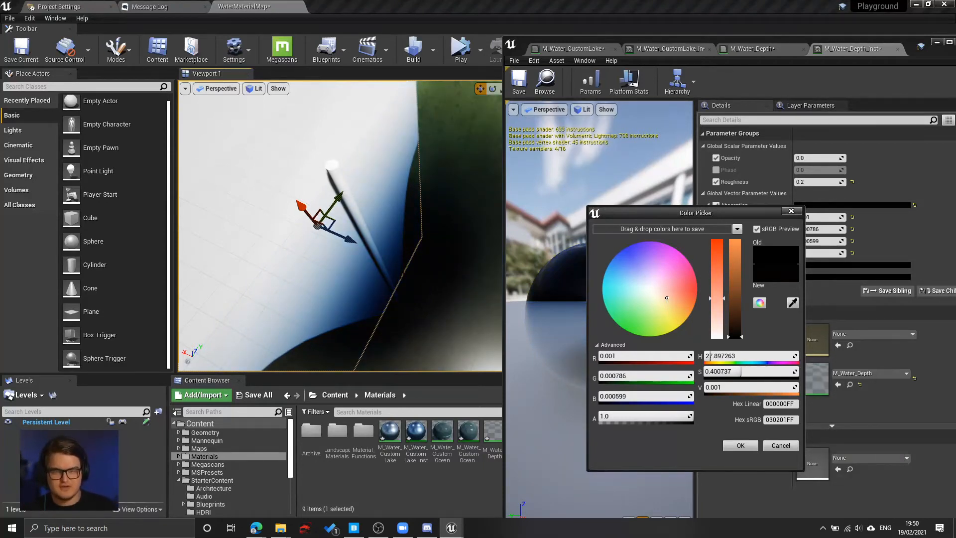
mouse_move(340, 225)
right_down()
mouse_move(319, 244)
mouse_move(329, 231)
right_up()
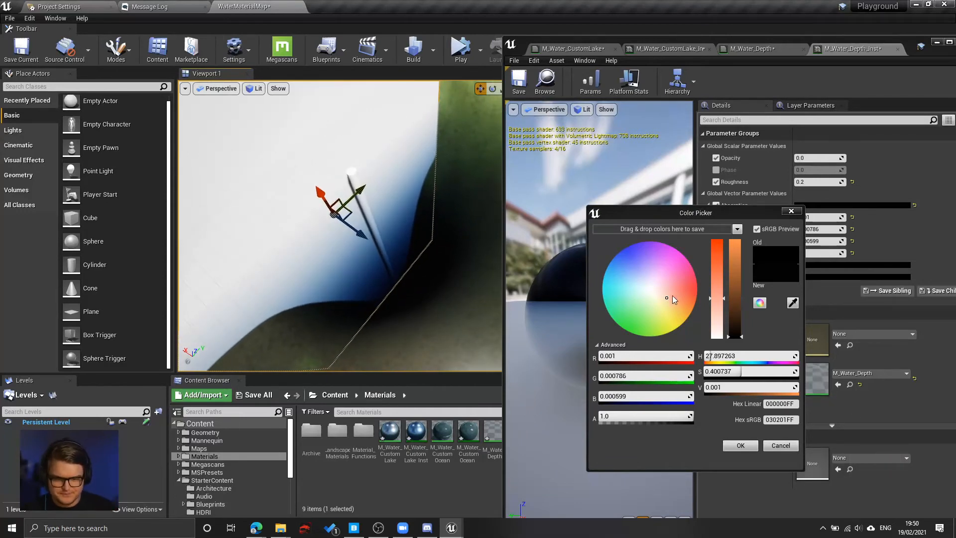
drag(667, 299, 670, 301)
right_drag(413, 234, 394, 224)
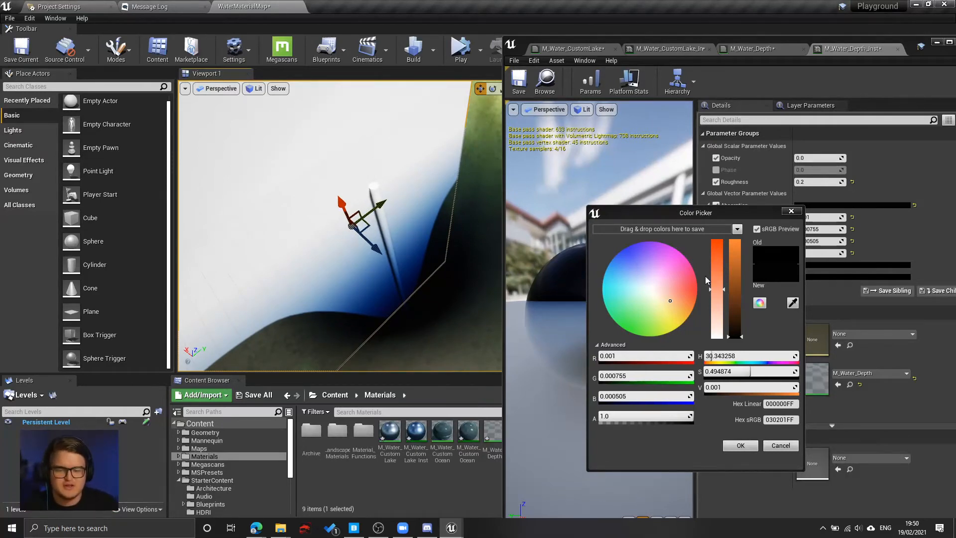
drag(672, 300, 673, 300)
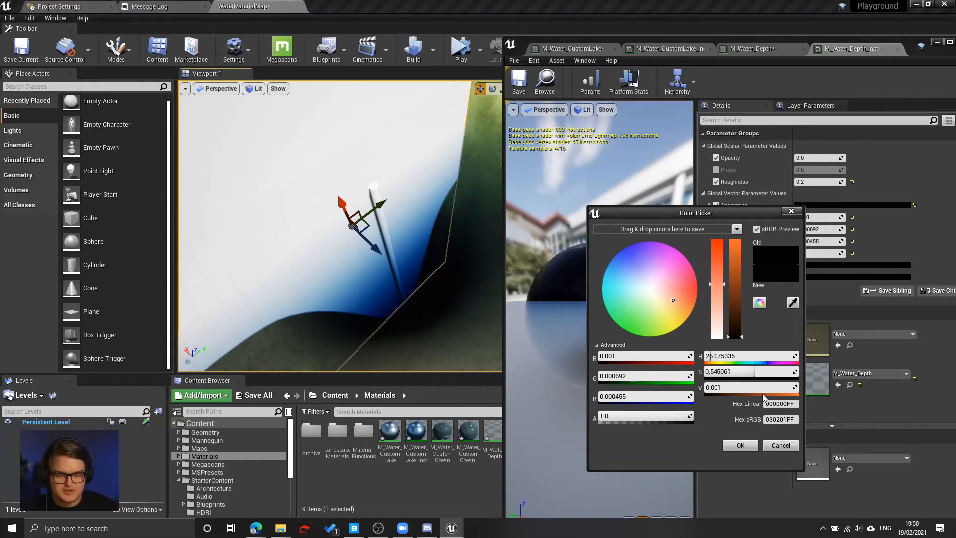
Try lowering the Absorption colour's value component to 0.0001.
click(723, 387)
click(719, 387)
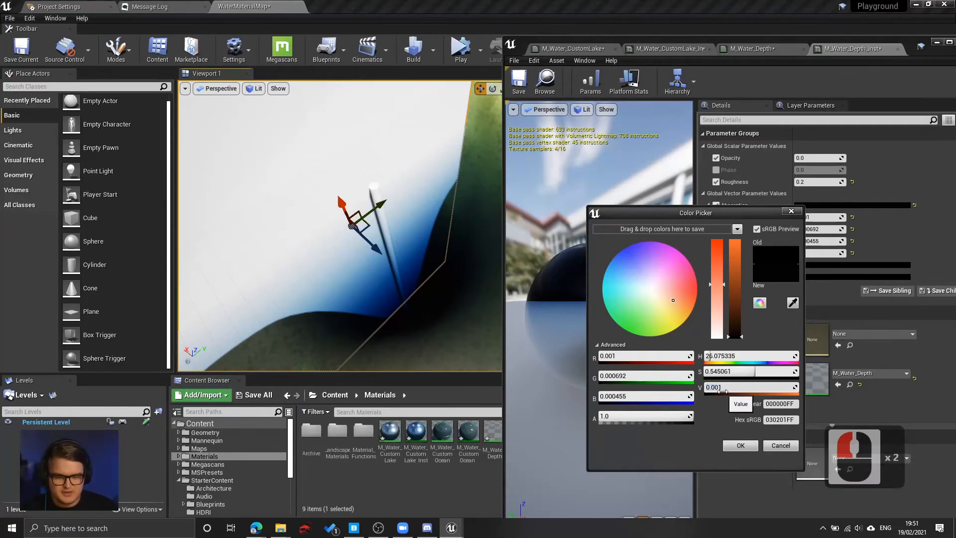
text(0)
key(Return)
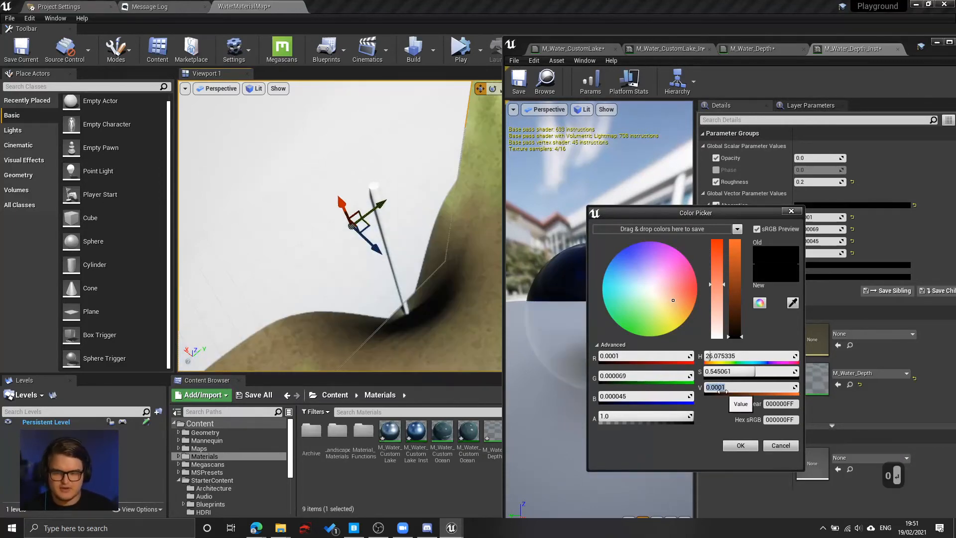
Set the Absorption colour's value component back to 0.001 and view the upright plane in the hole.
click(737, 401)
click(737, 402)
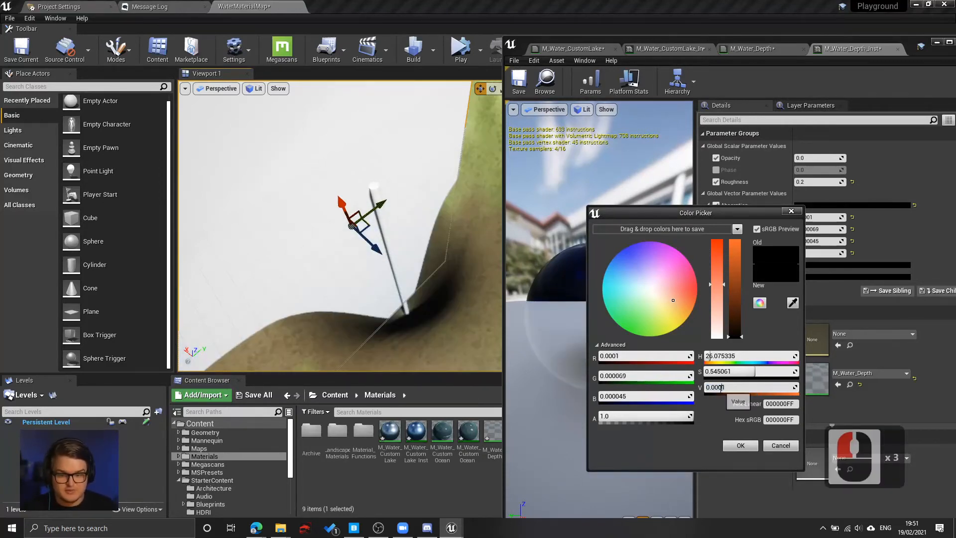
key(BackSpace)
right_drag(404, 290, 427, 191)
key(s)
key(d)
key(q)
key(s)
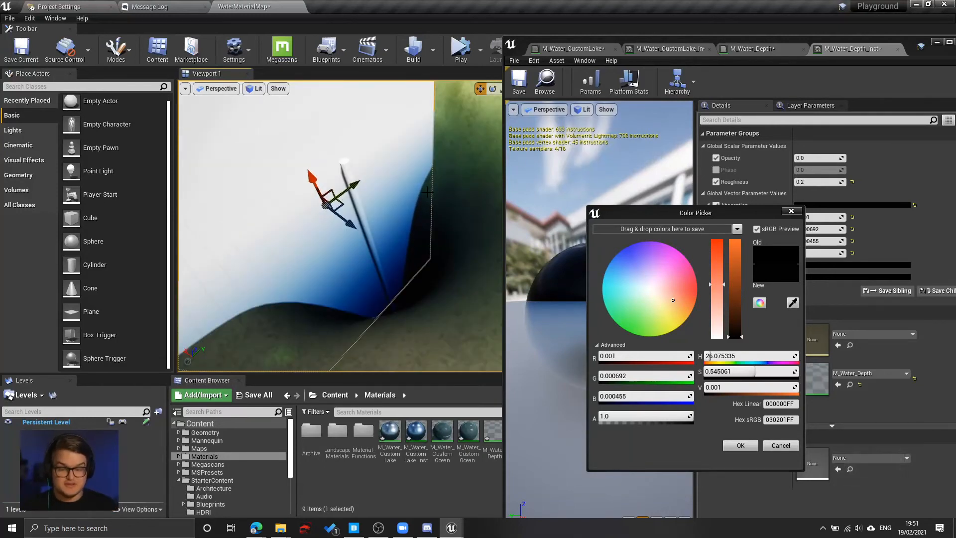
Reduce the Absorption value component to 0.0001 once more and compare the look of the upright plane.
click(716, 387)
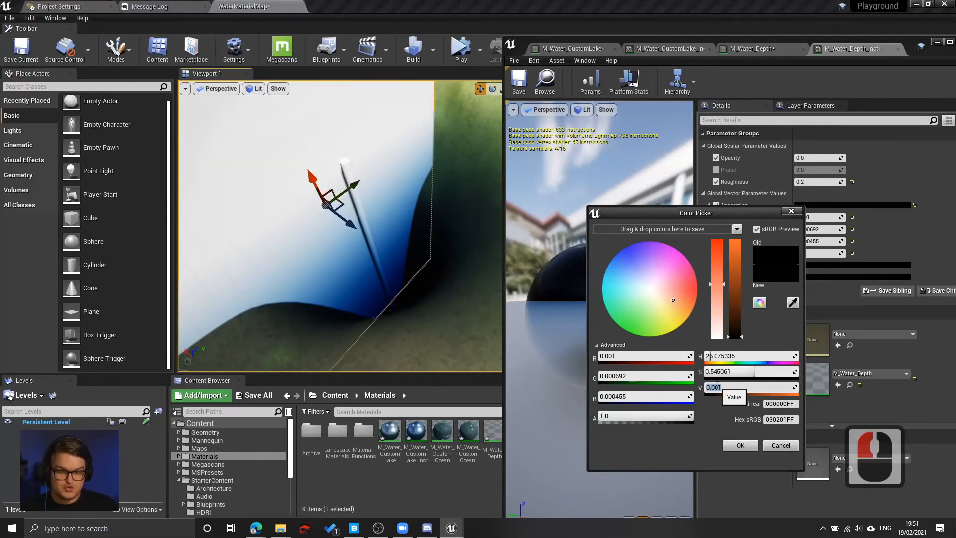
click(721, 387)
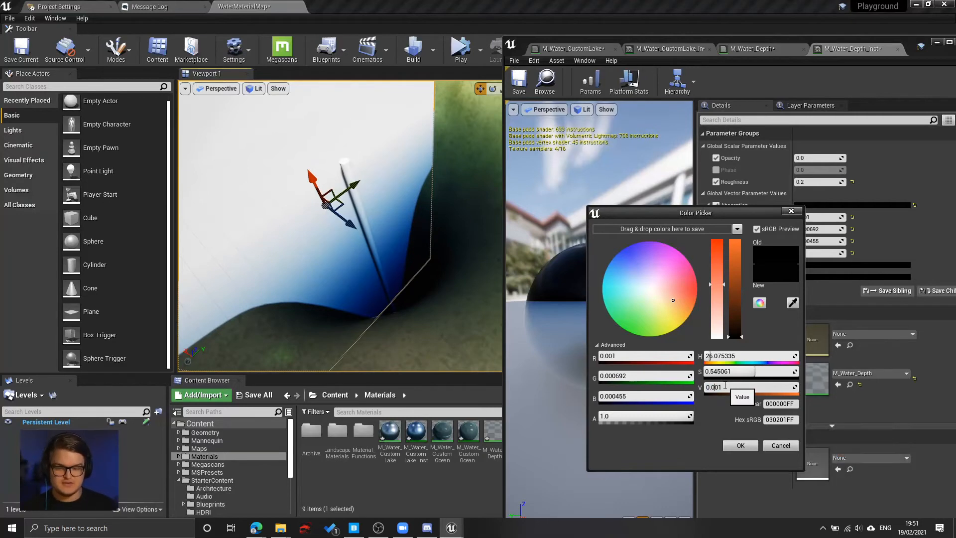
text(0)
key(Return)
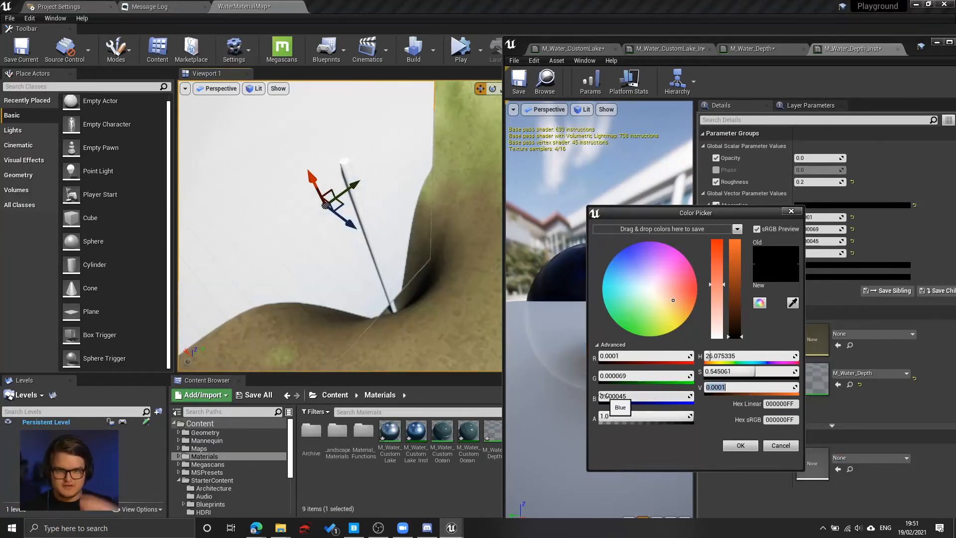
right_drag(401, 258, 403, 257)
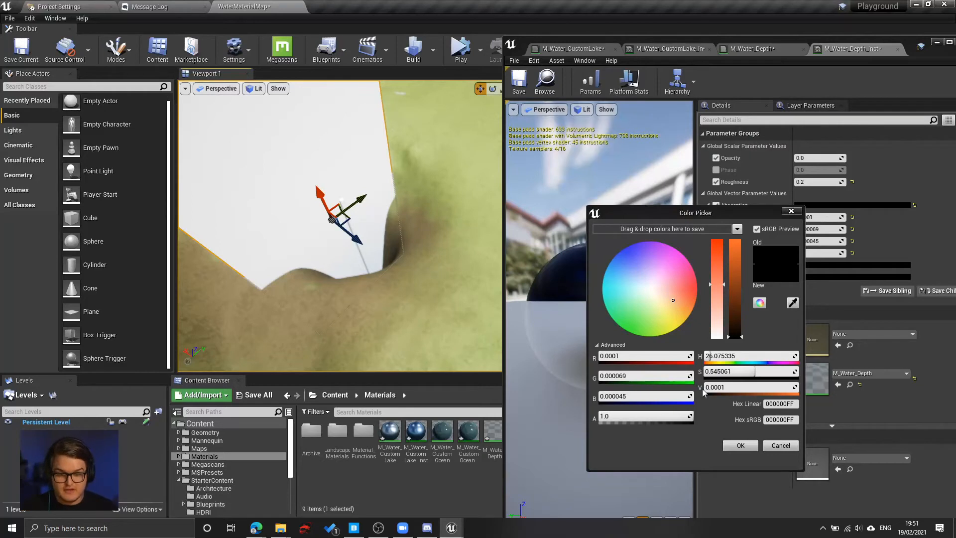
Return the Absorption colour's value component to 0.001.
click(721, 388)
click(729, 389)
key(BackSpace)
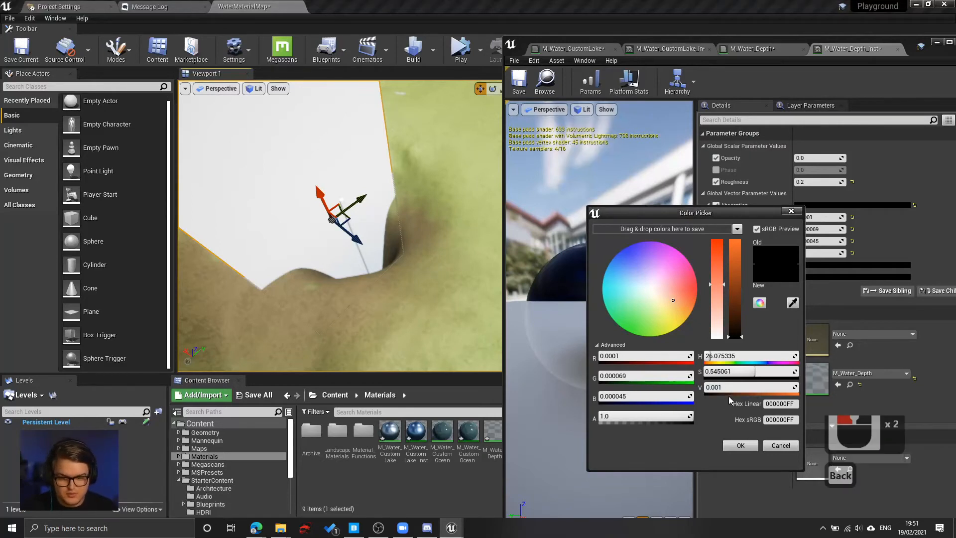
key(Return)
Examine how the Absorption tint colours the lake bed, the shallows and the hole around the upright plane.
right_drag(403, 273, 398, 231)
key(w)
key(a)
key(w)
key(d)
key(d)
key(w)
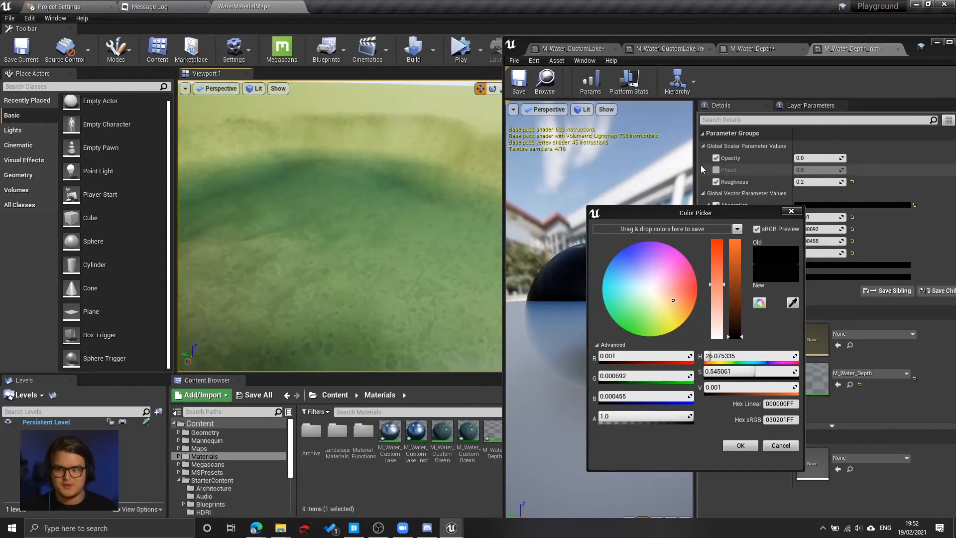
key(s)
mouse_move(388, 222)
right_down()
mouse_move(369, 234)
mouse_move(394, 204)
mouse_move(379, 232)
right_up()
key(d)
key(w)
key(s)
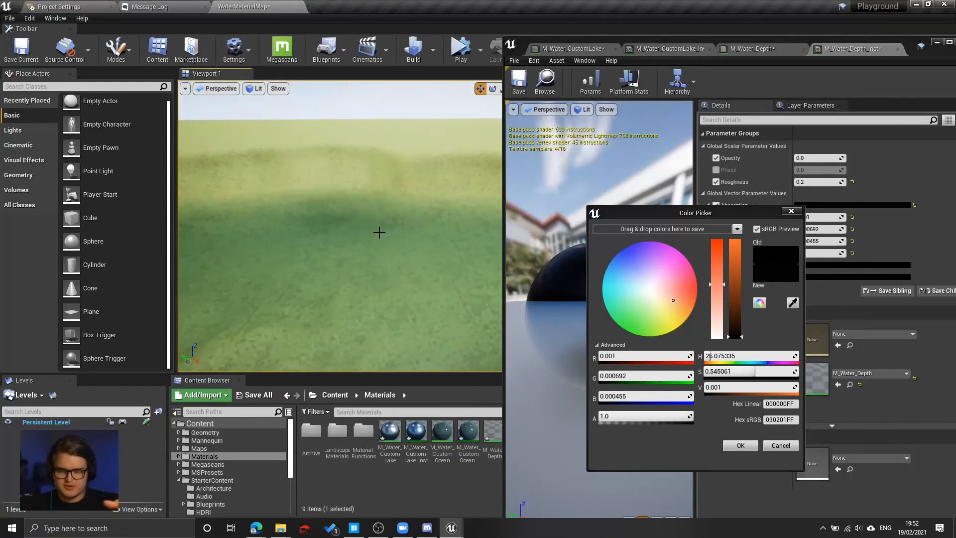
right_drag(377, 187, 430, 213)
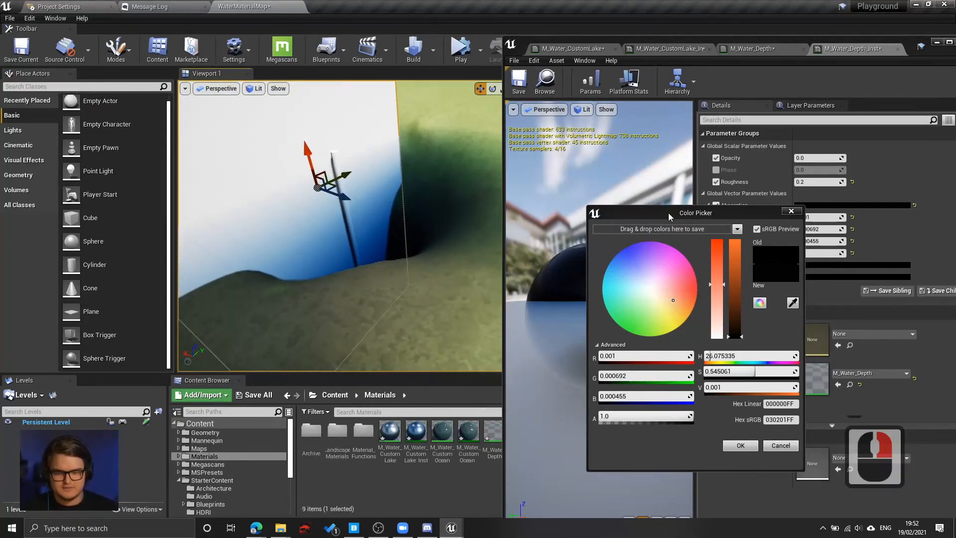
Close the Absorption colour and disable its override, keeping the Scattering override enabled.
click(791, 211)
click(717, 205)
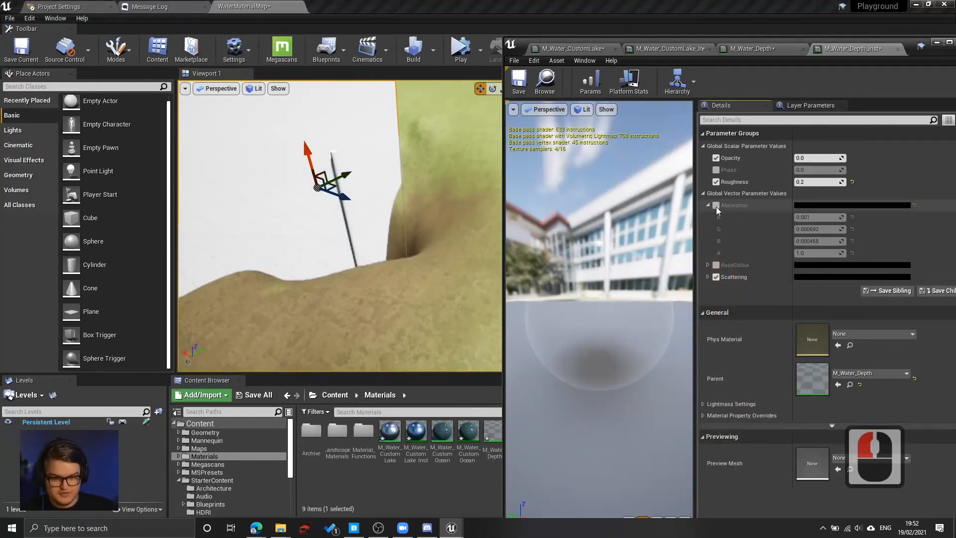
click(717, 277)
click(717, 277)
Shrink the material instance editor to widen the viewport, and hide the upright plane so the cylinder in the hole is exposed.
click(804, 277)
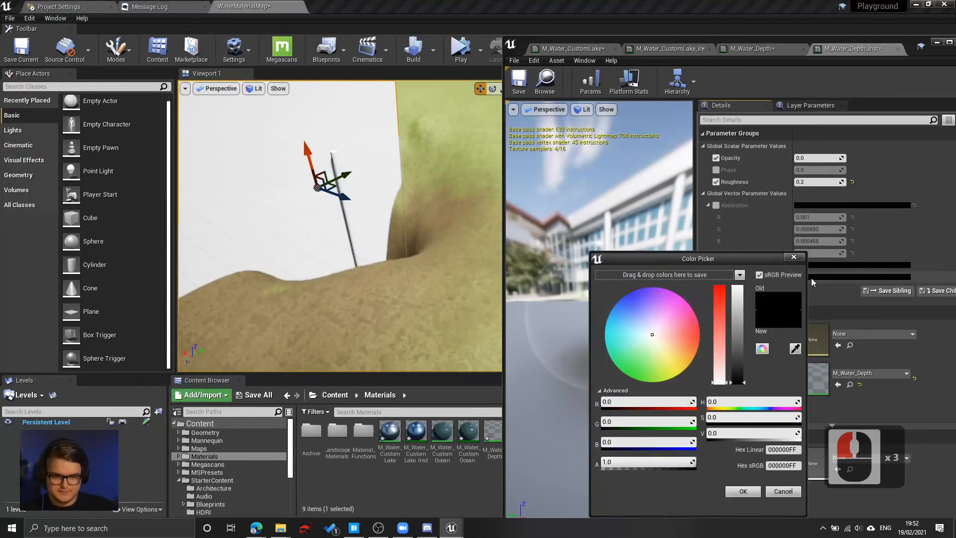
right_drag(374, 254, 342, 189)
key(w)
key(d)
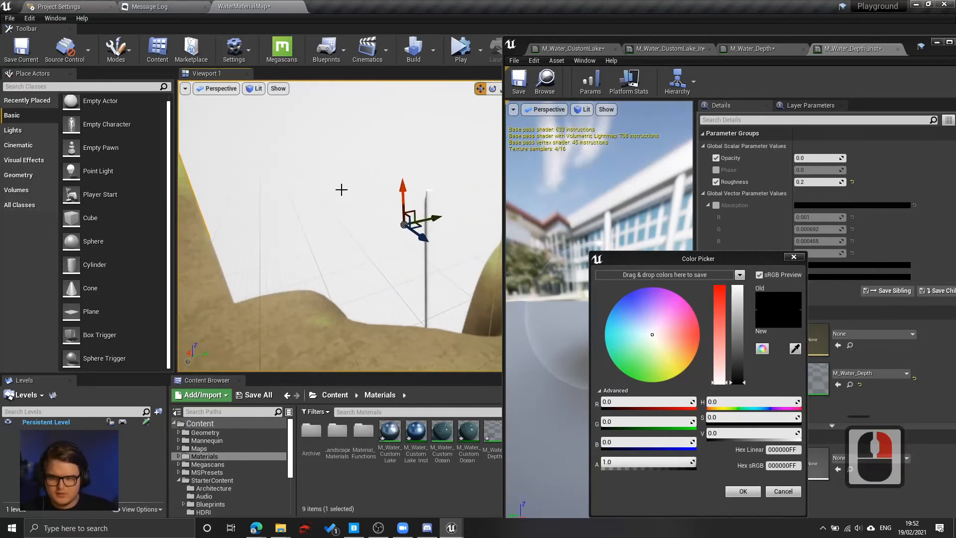
right_drag(370, 226, 399, 222)
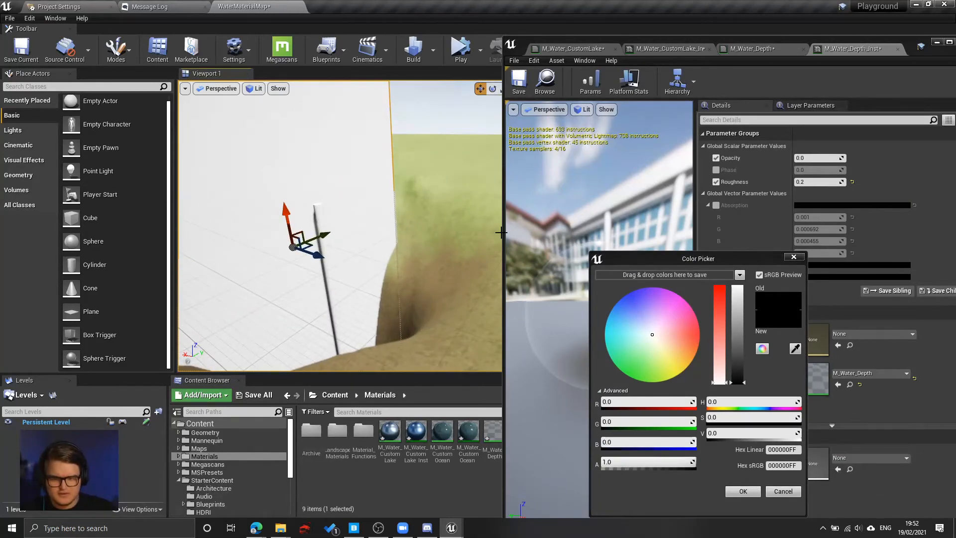
drag(503, 233, 653, 233)
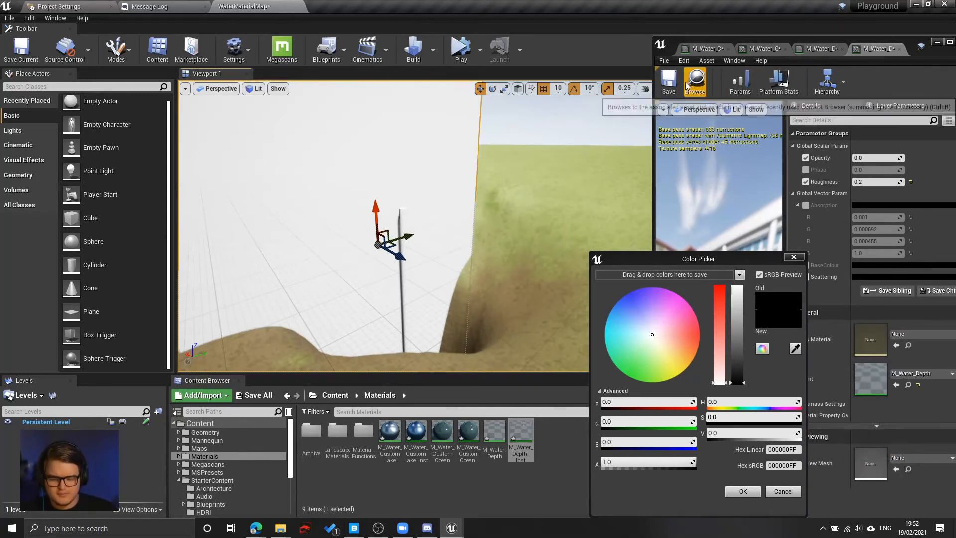
key(h)
key(a)
right_drag(539, 164, 527, 238)
key(w)
key(e)
key(e)
key(w)
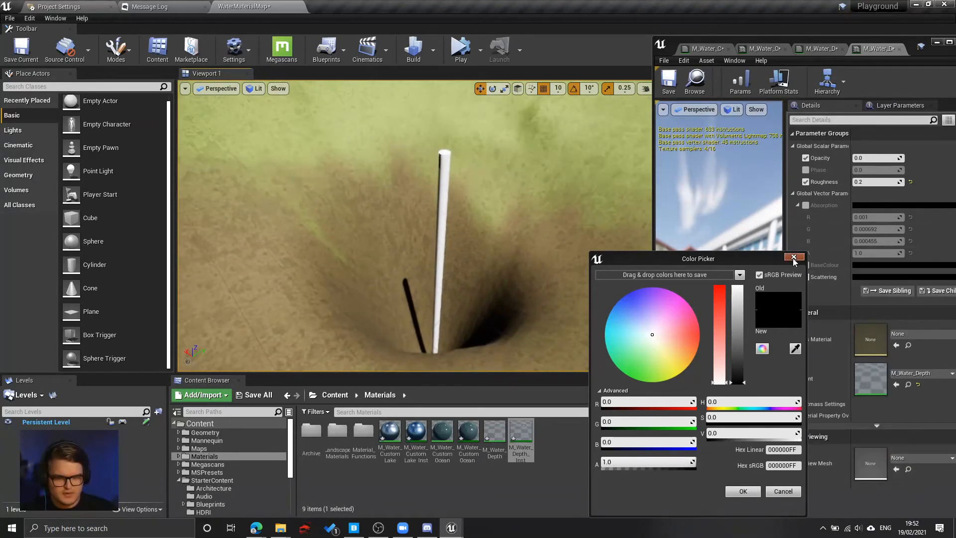
Open the Scattering colour and try grey values of about 0.18, 0.30 and 0.23.
drag(766, 258, 683, 243)
click(711, 242)
double_click(862, 280)
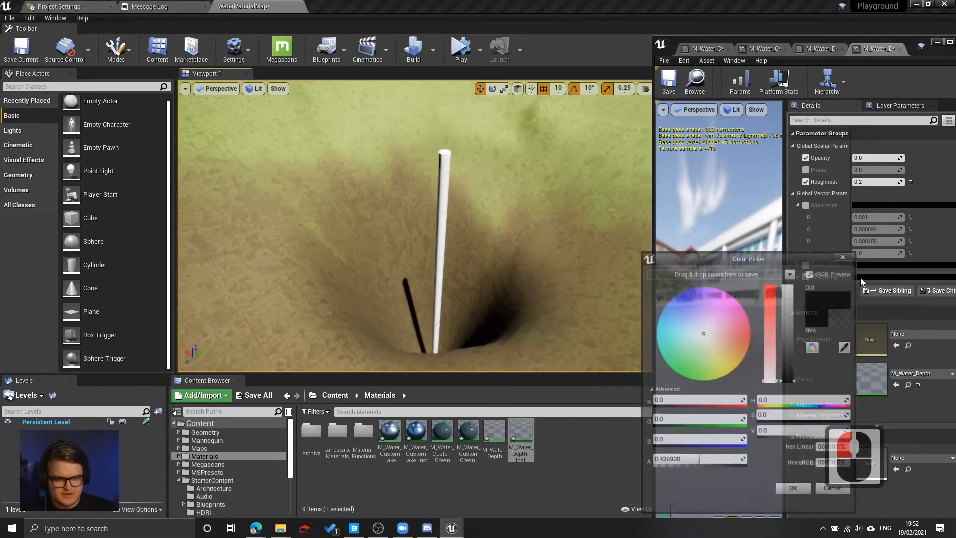
drag(753, 260, 749, 223)
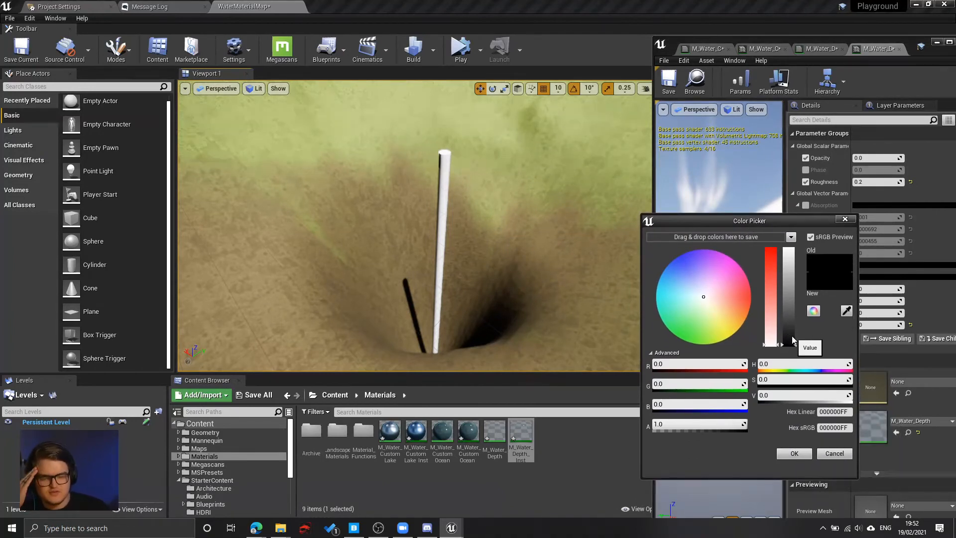
drag(792, 343, 786, 322)
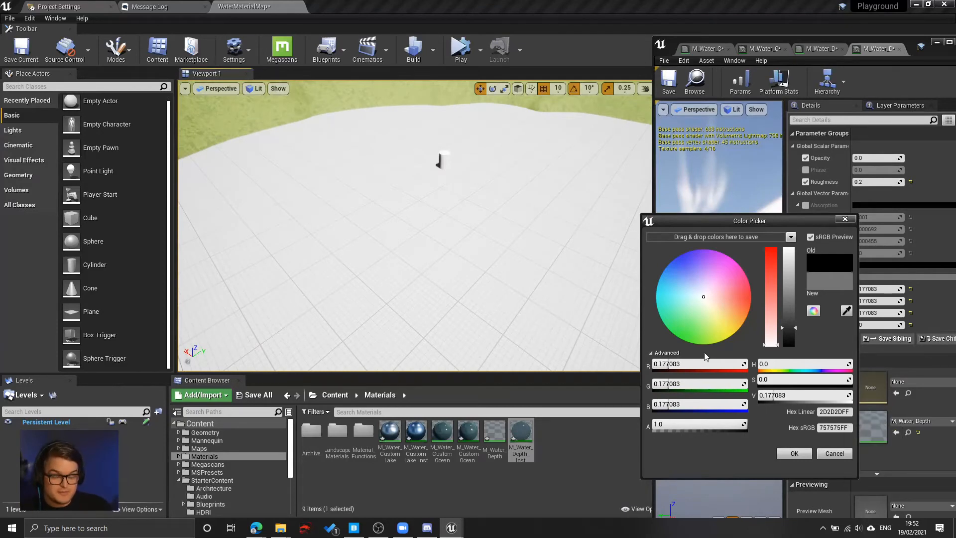
drag(783, 329, 784, 313)
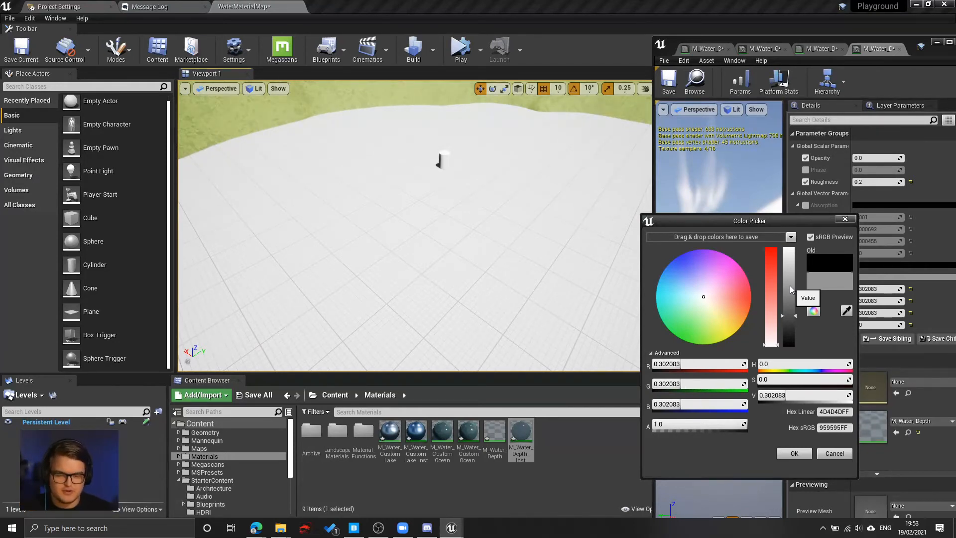
drag(792, 342, 789, 322)
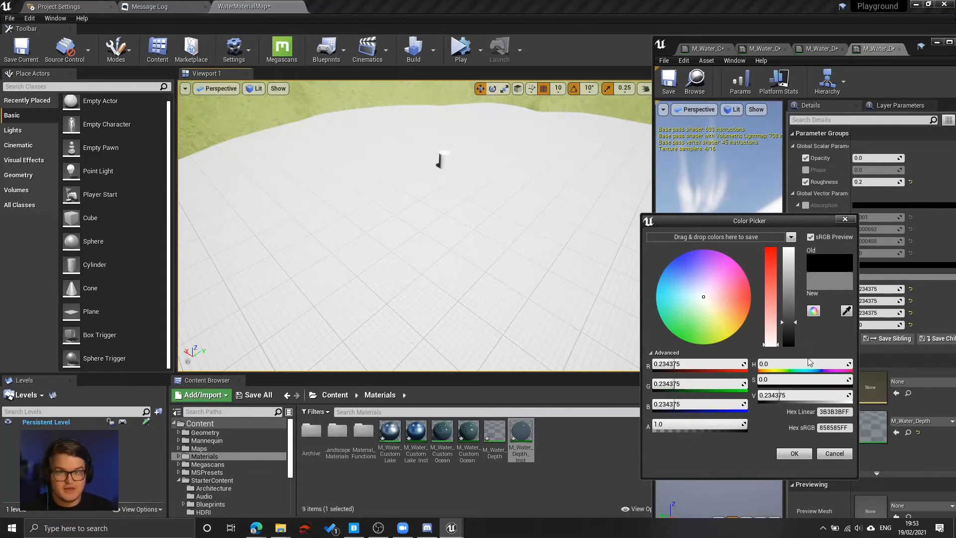
Set the Scattering colour's value component to 0.1 and view the water's edge up close.
click(797, 394)
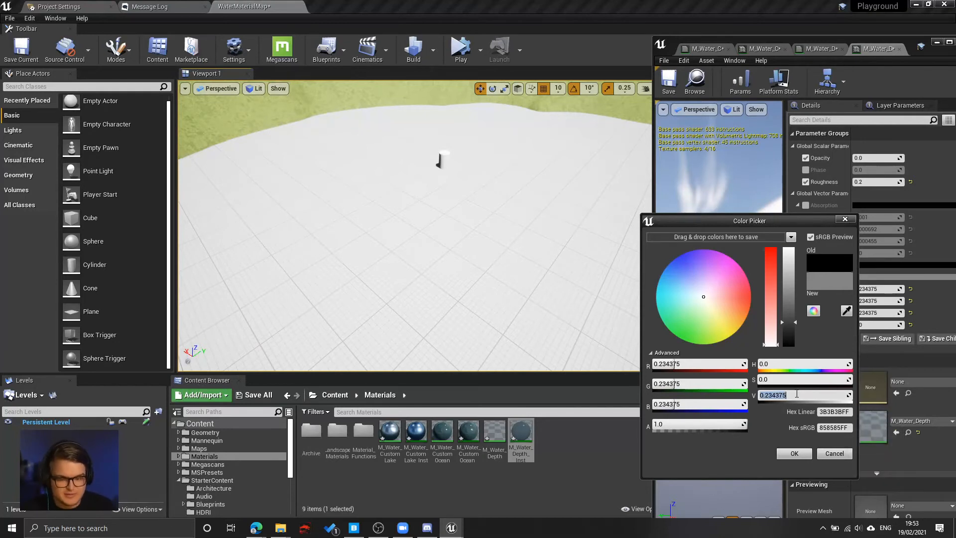
text(.1)
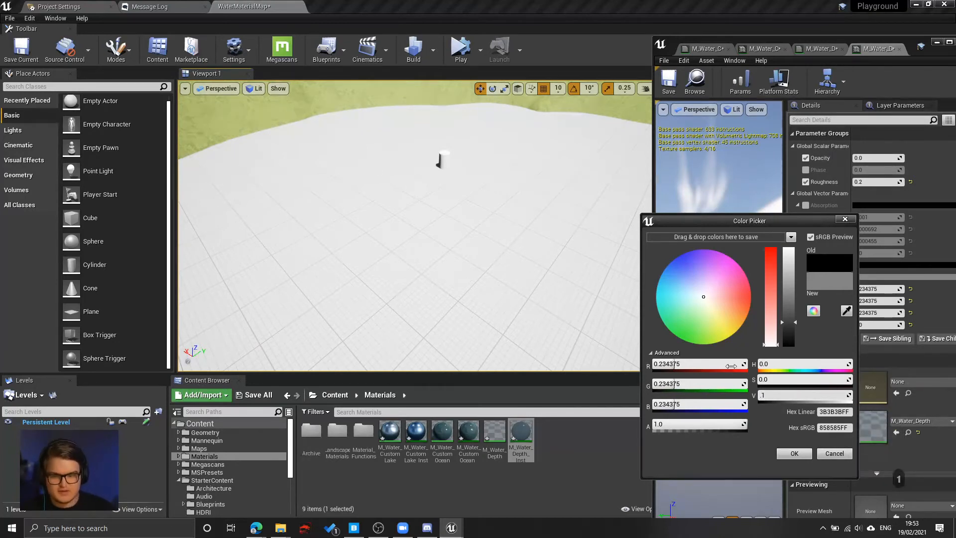
right_drag(518, 269, 336, 259)
key(a)
key(w)
key(a)
key(e)
key(w)
key(a)
key(d)
key(w)
key(w)
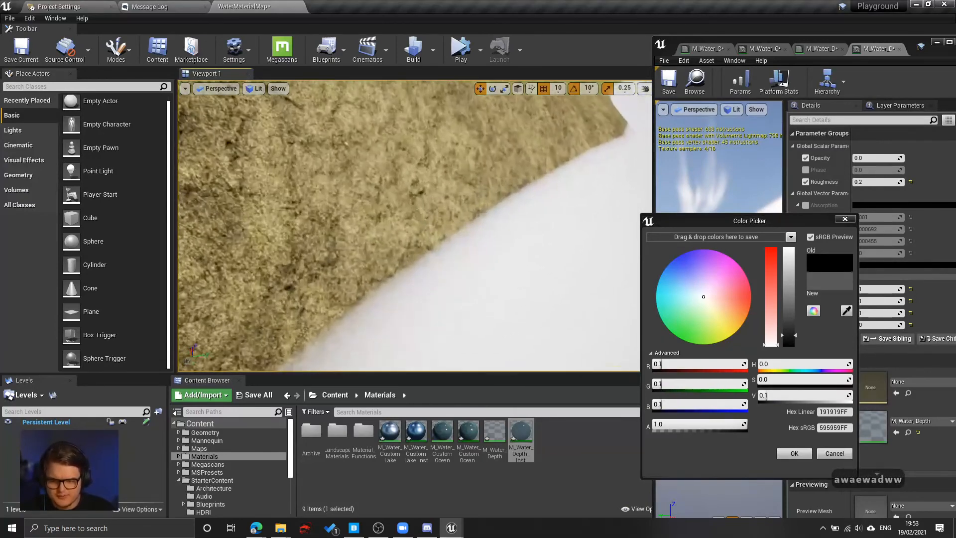
right_drag(493, 229, 474, 223)
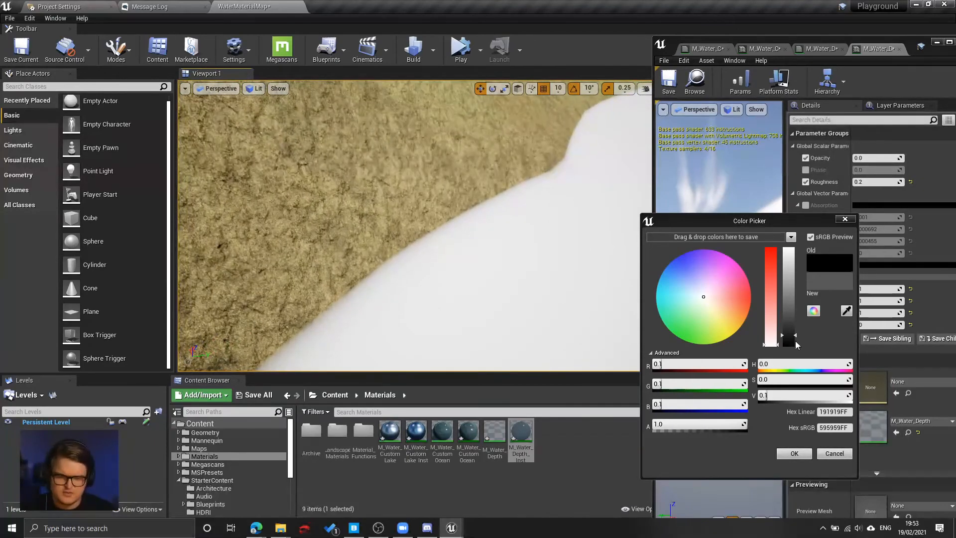
Lower the Scattering colour's value component to 0.01 and check the shoreline.
click(781, 395)
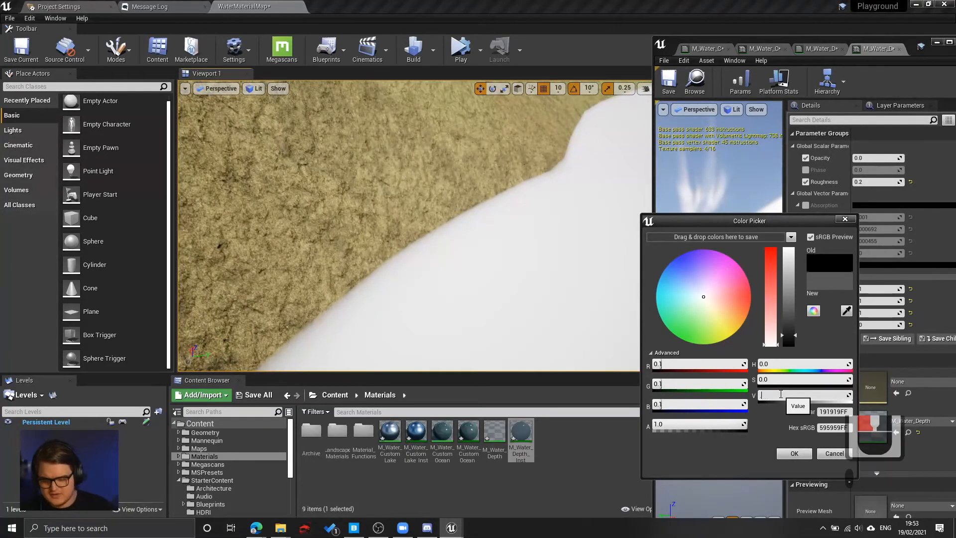
text(0.01)
key(Return)
right_drag(437, 96, 428, 105)
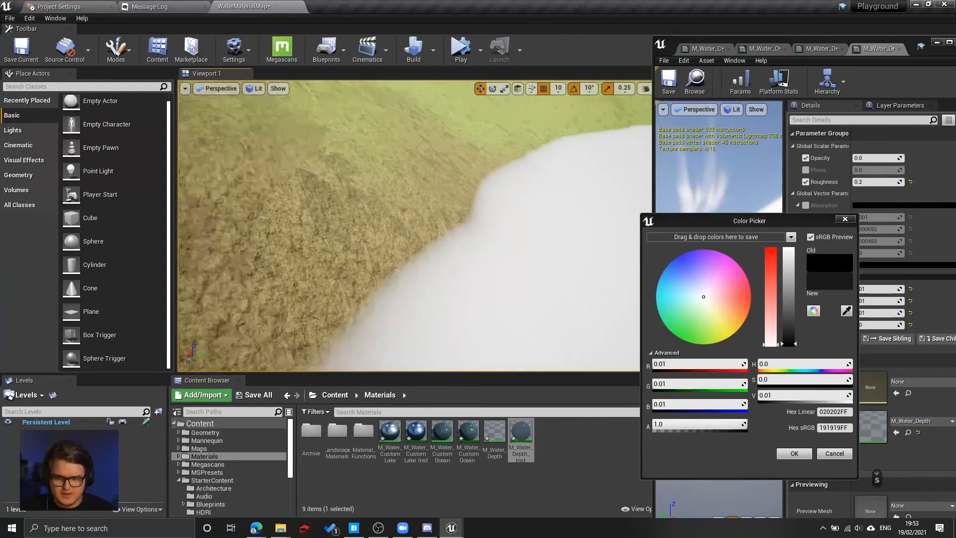
right_drag(485, 209, 493, 209)
key(a)
right_drag(425, 229, 433, 228)
Lower the Scattering colour's value component to 0.001.
click(776, 394)
text(.0)
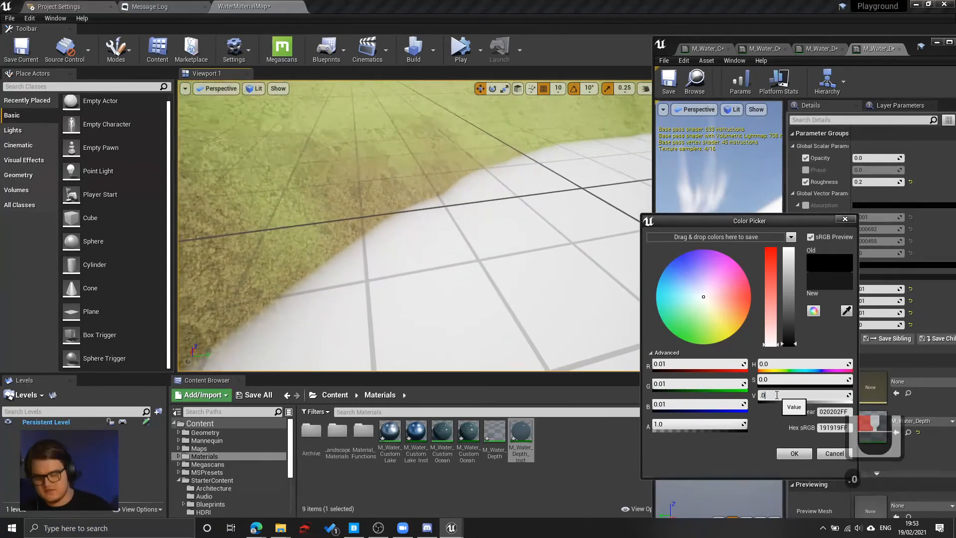
text(01)
key(Return)
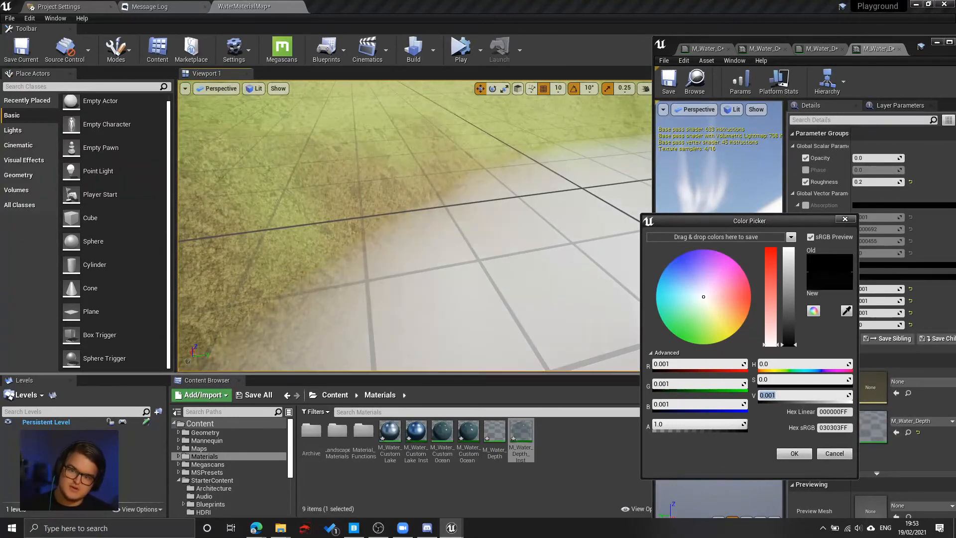
Examine the effect of the reduced Scattering across the water surface, its shallows and the shoreline.
right_drag(508, 239, 498, 304)
key(d)
key(s)
key(d)
key(d)
key(w)
key(a)
key(w)
key(a)
key(w)
key(a)
key(w)
key(a)
key(s)
key(d)
key(w)
key(s)
key(d)
key(w)
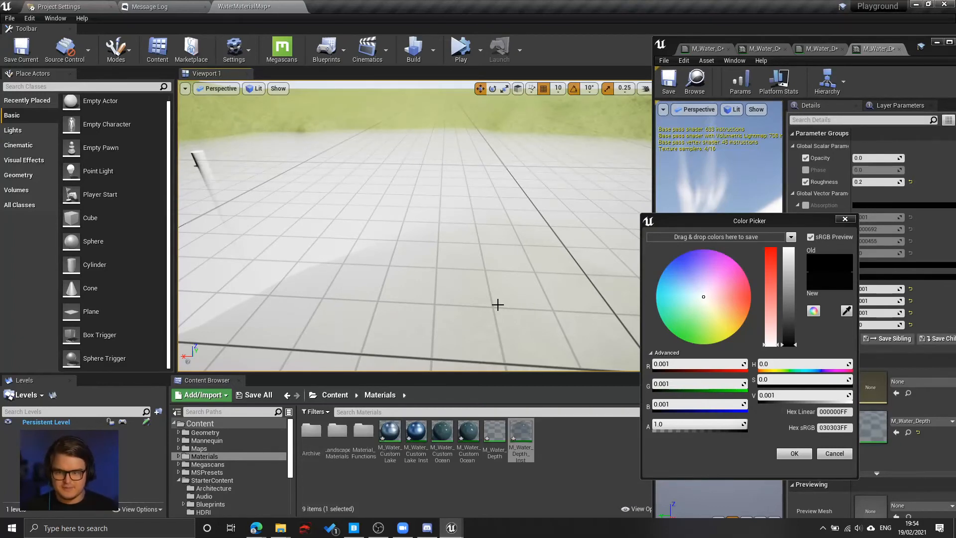
Inspect the submerged part of the cylinder in the deep hole up close.
right_drag(500, 299, 481, 289)
key(a)
key(w)
key(e)
key(e)
key(w)
key(d)
key(w)
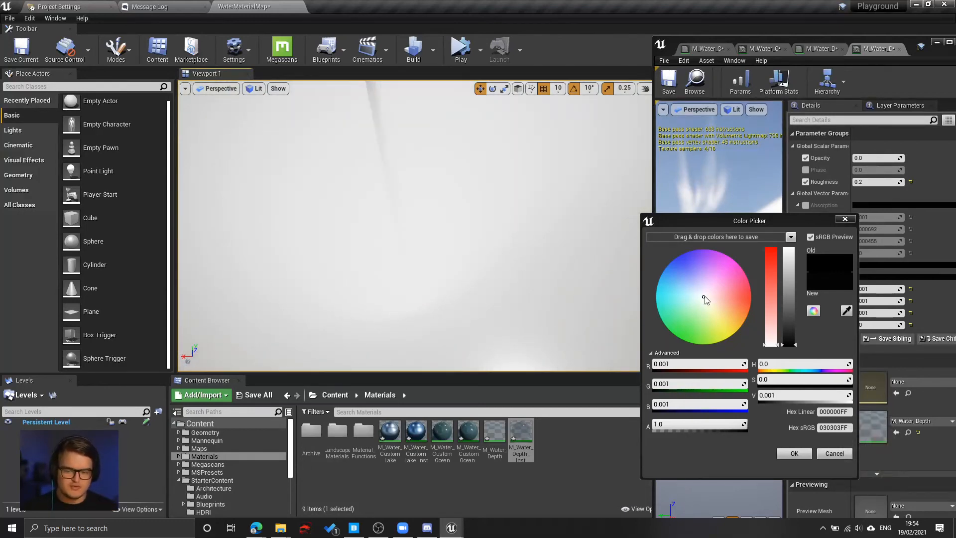
Set the Scattering colour's value component to 0.0001.
click(777, 396)
click(773, 396)
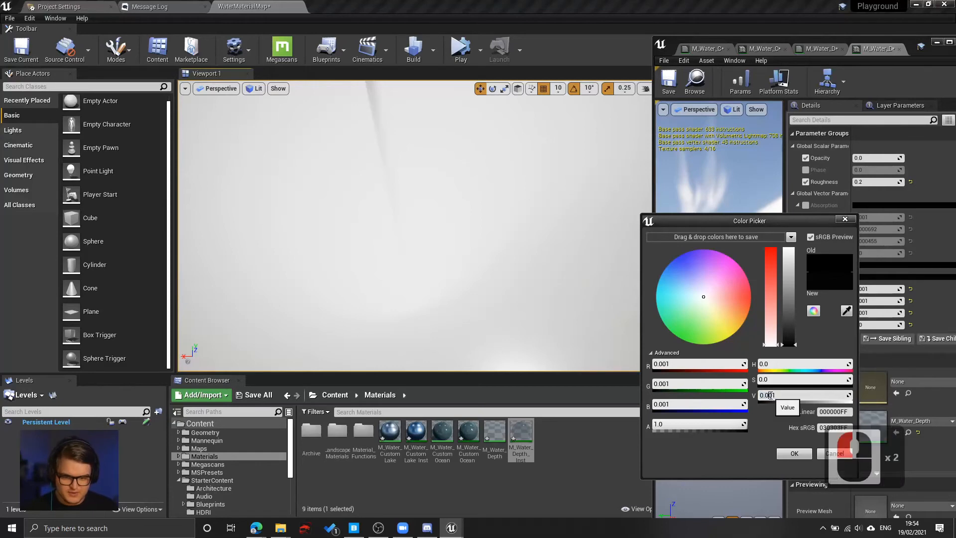
text(0)
key(Return)
Examine how clearly the cylinder and the walls of the hole show through the water at the new Scattering value.
right_drag(457, 274, 440, 291)
key(s)
key(d)
key(a)
key(w)
key(w)
key(d)
key(s)
key(a)
key(w)
key(a)
key(w)
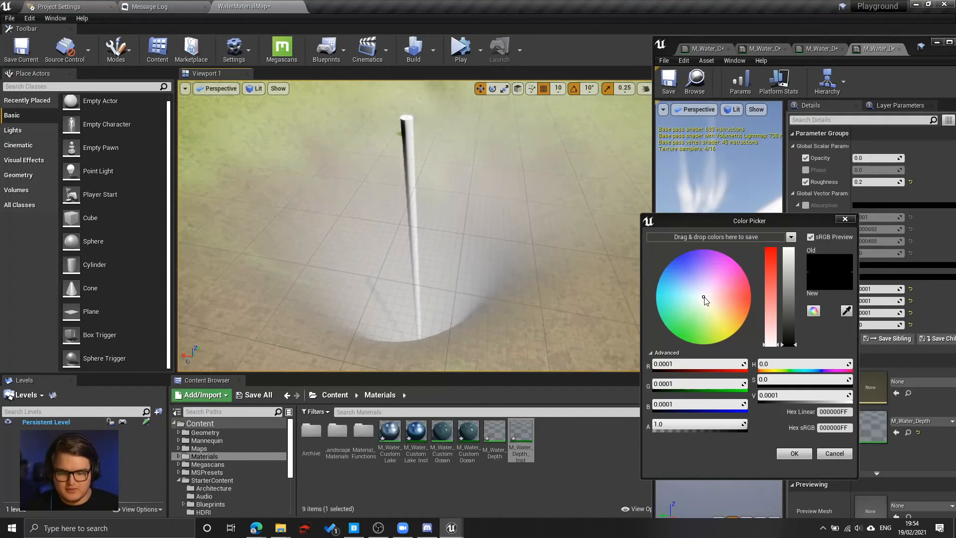
Try a fully saturated blue Scattering colour with R 0.0, G 0.00002 and B 0.0001.
drag(704, 299, 686, 279)
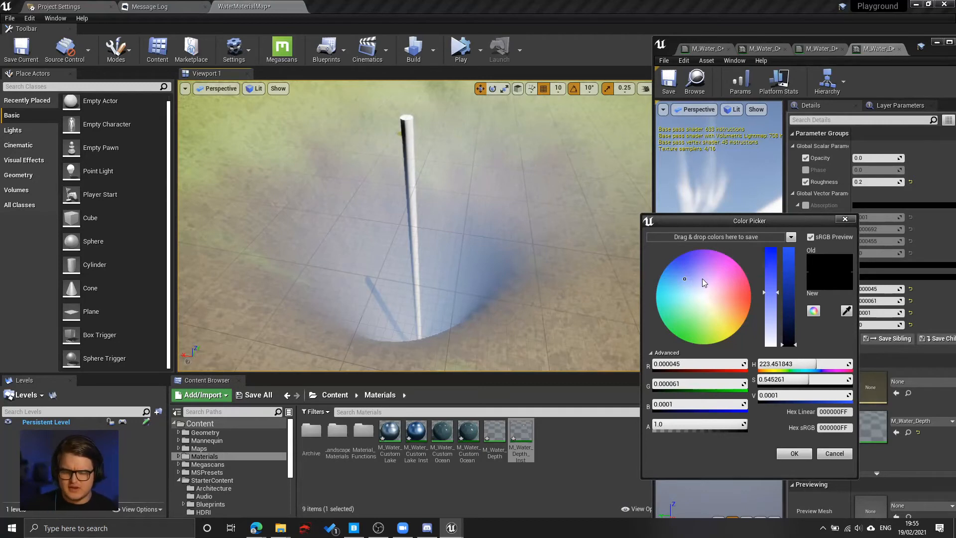
drag(684, 272, 670, 250)
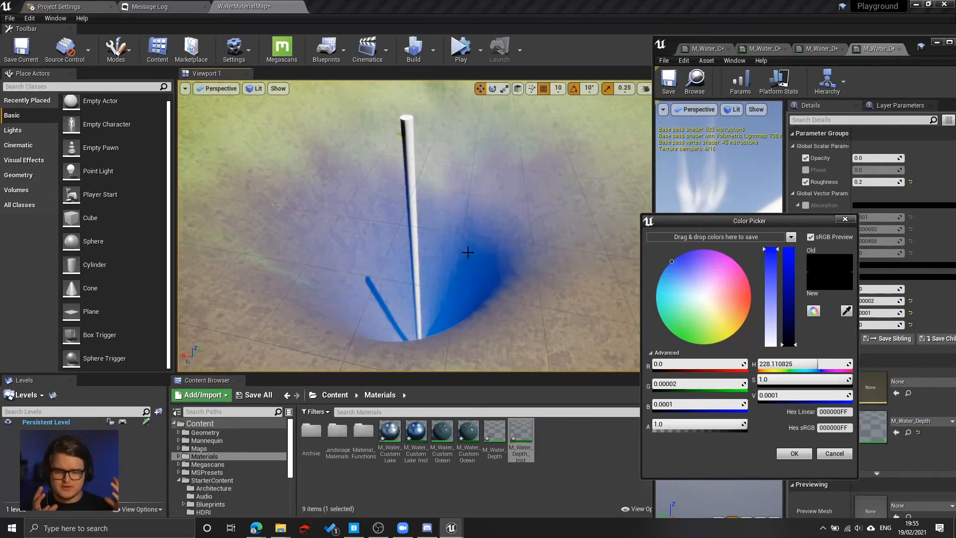
Examine the saturated blue scattering in the deep hole and around the submerged cylinder from several angles.
key(w)
key(a)
mouse_move(453, 243)
right_down()
mouse_move(453, 264)
mouse_move(448, 252)
right_up()
key(e)
key(s)
mouse_move(482, 298)
right_down()
mouse_move(477, 319)
mouse_move(481, 298)
right_up()
key(d)
key(a)
key(w)
key(a)
key(s)
key(a)
key(w)
key(d)
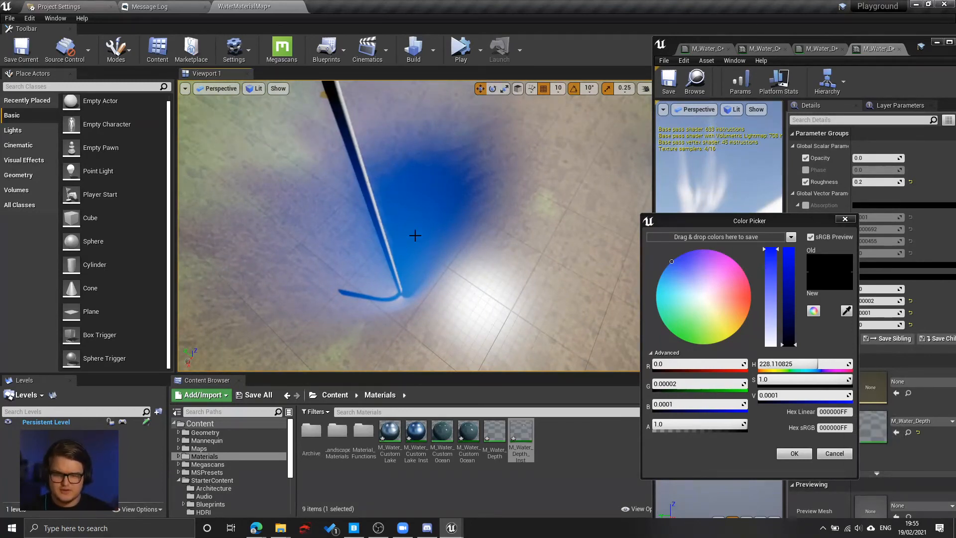
Set the Scattering colour to R 0.000049, G 0.00006, B 0.0001, accept it, and enable the instance's Absorption override.
click(704, 291)
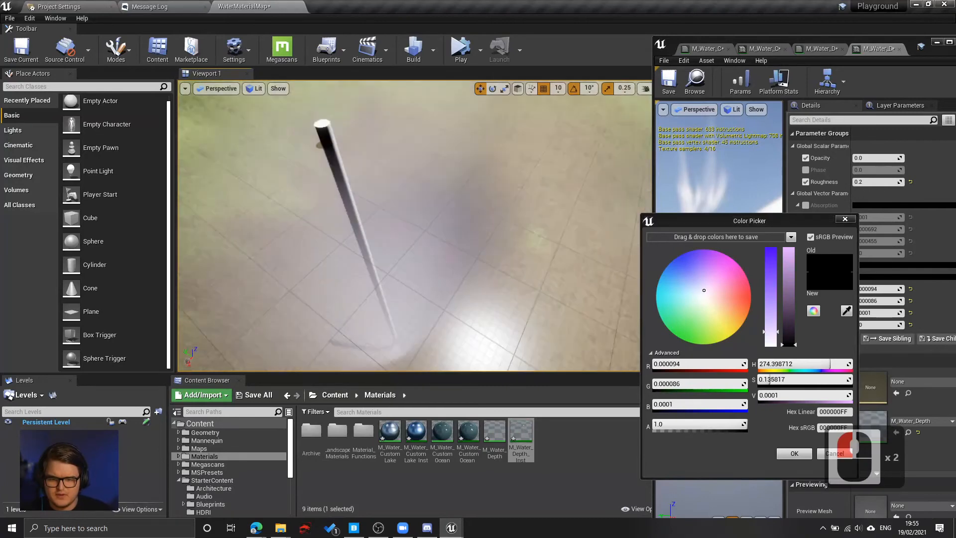
right_drag(462, 277, 462, 277)
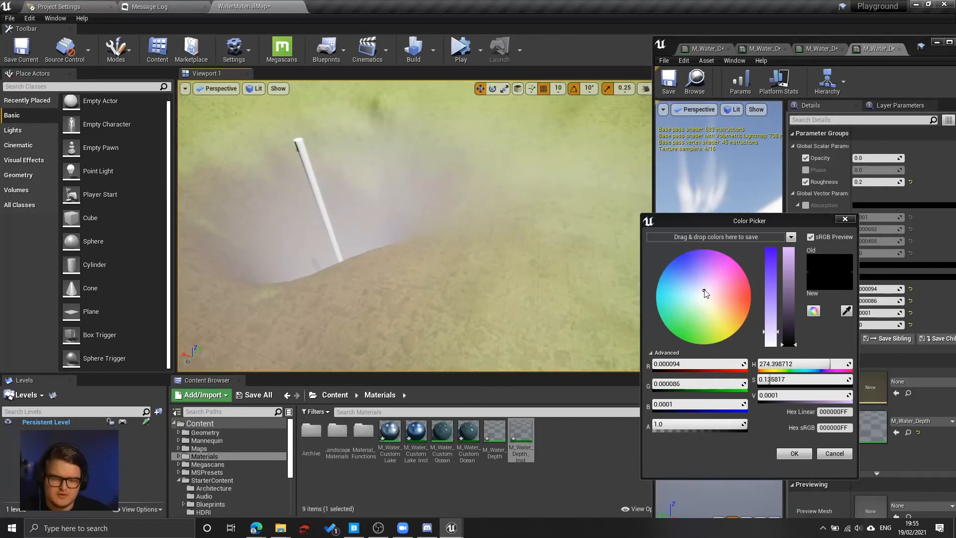
drag(706, 294, 703, 295)
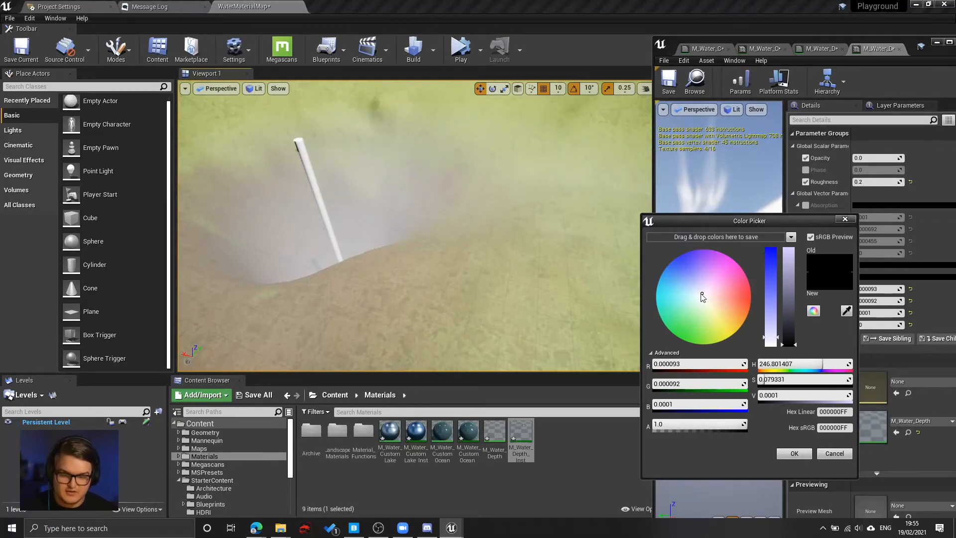
drag(699, 294, 688, 279)
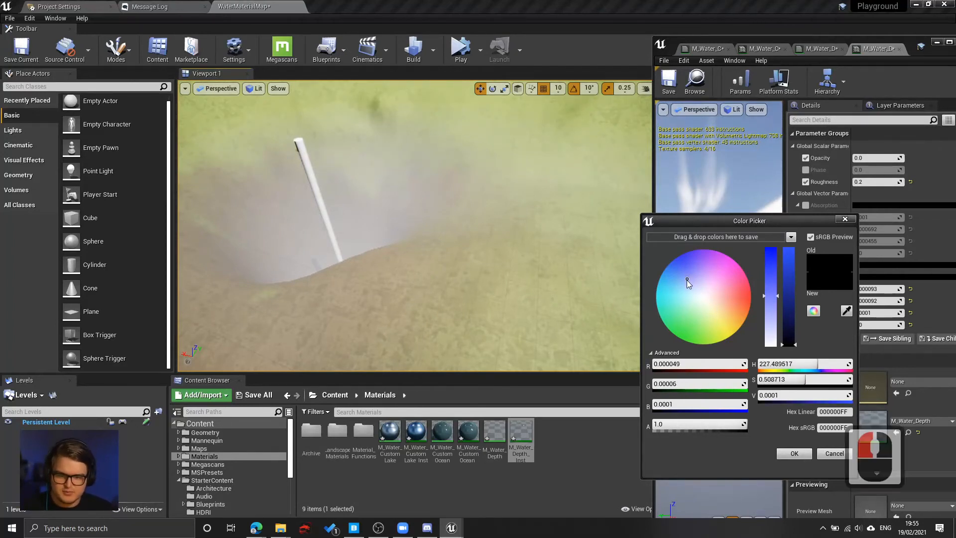
click(797, 452)
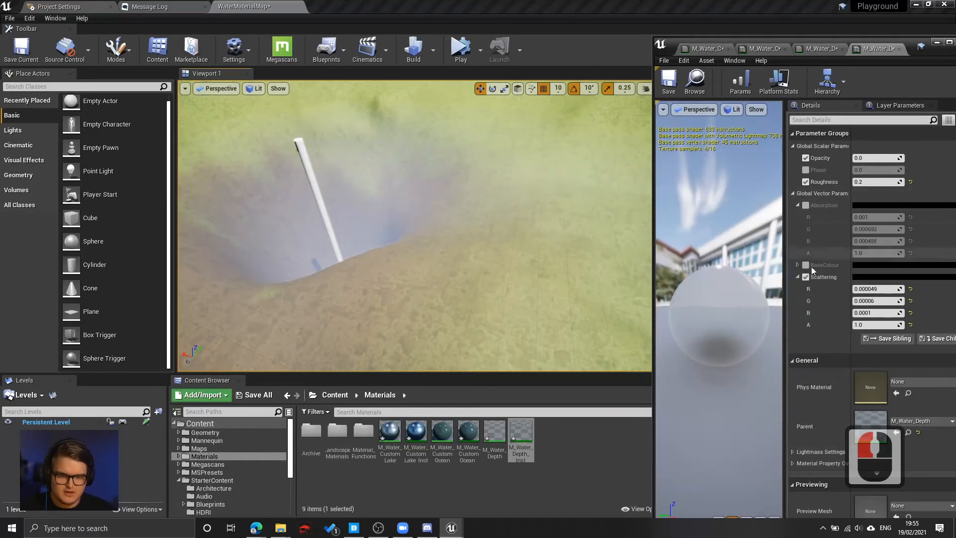
click(806, 205)
Examine how absorption and scattering combine over the shallows, the submerged ridge and the cylinder's deep hole.
key(w)
key(a)
key(a)
key(a)
key(e)
key(s)
right_drag(414, 224, 389, 229)
right_drag(477, 230, 506, 198)
key(d)
key(w)
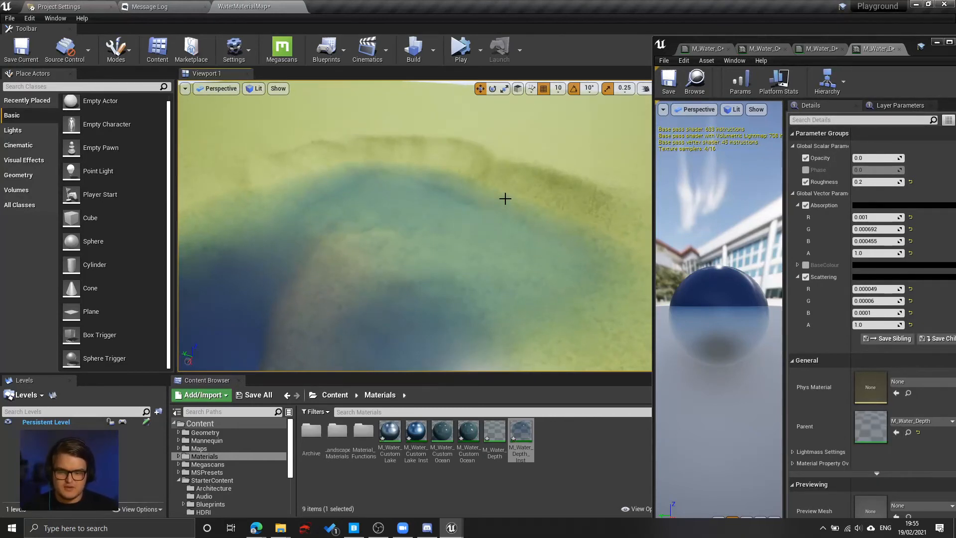
right_drag(506, 198, 437, 229)
key(w)
key(a)
key(w)
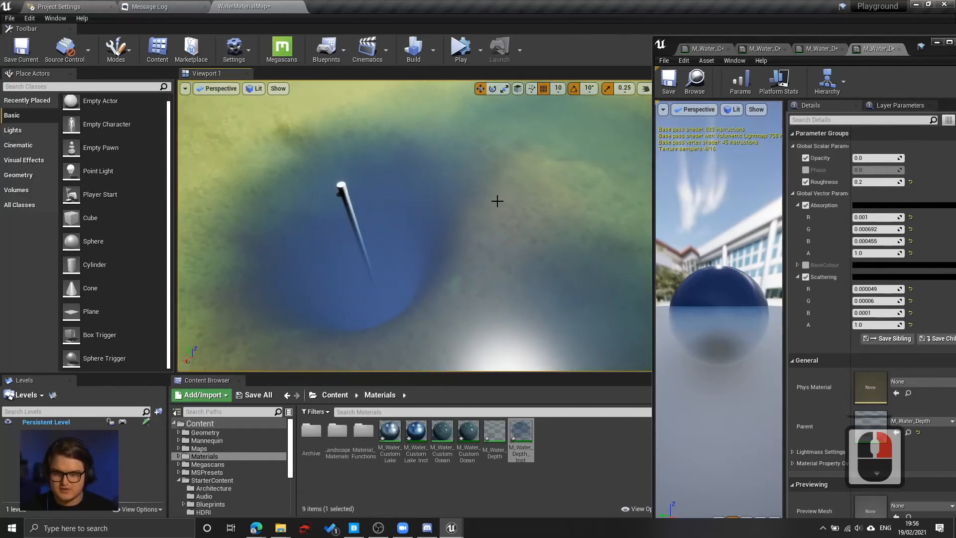
Switch to landscape sculpting and raise the submerged ridge into a mound standing above the water.
right_drag(497, 201, 177, 100)
key(d)
key(w)
click(115, 50)
click(137, 92)
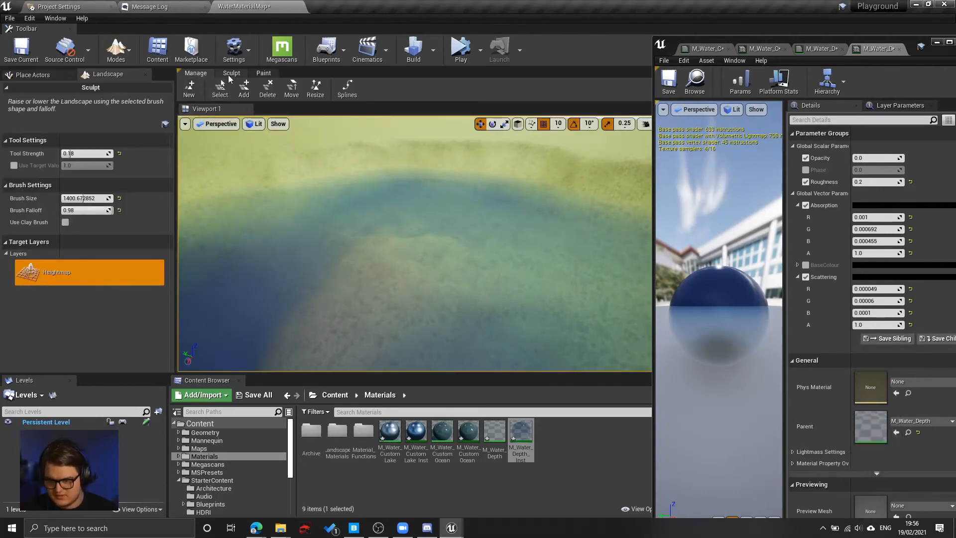
click(231, 73)
mouse_move(406, 269)
mouse_down()
mouse_move(434, 235)
mouse_move(354, 235)
mouse_move(408, 219)
mouse_up()
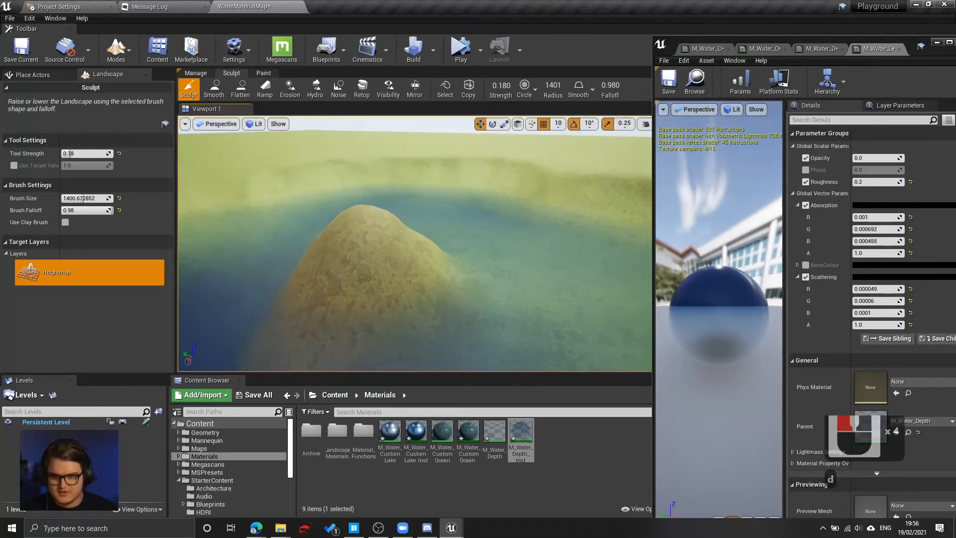
Lower the peak and near side of the new mound with the Sculpt tool.
right_drag(388, 223, 380, 222)
shift+click(384, 223)
shift+click(384, 228)
shift+click(377, 239)
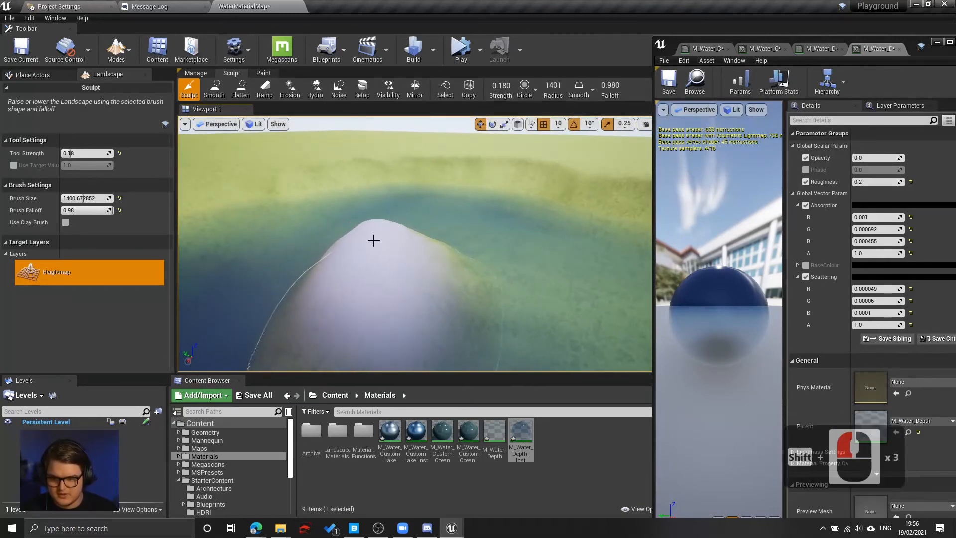
mouse_move(374, 241)
mouse_down()
mouse_move(366, 237)
mouse_move(318, 282)
mouse_up()
shift+click(362, 242)
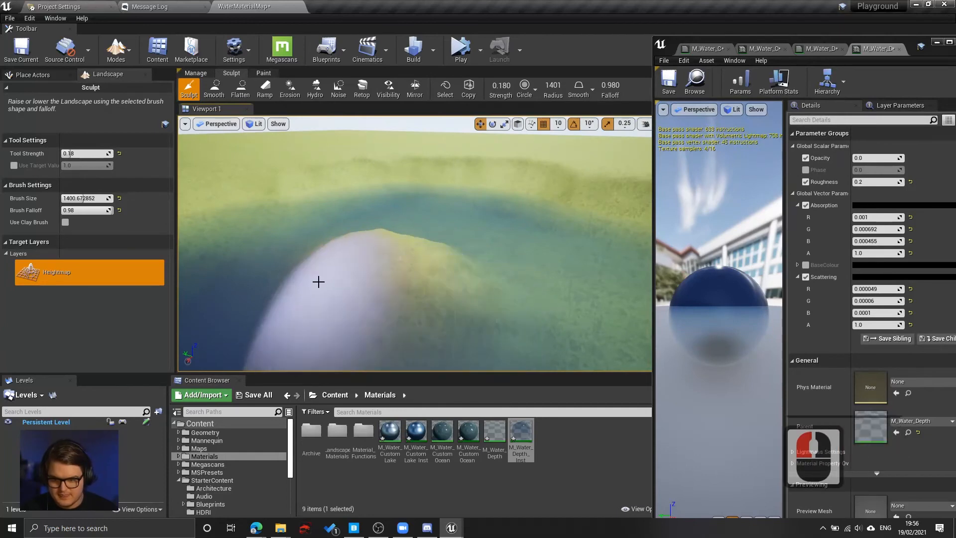
Examine the water colour around the mound, from its exposed peak down into the shallow and deep areas.
key(a)
mouse_move(319, 282)
right_down()
mouse_move(333, 289)
mouse_move(324, 304)
mouse_move(356, 305)
mouse_move(404, 252)
right_up()
key(s)
key(e)
key(s)
key(q)
key(a)
key(a)
key(a)
key(s)
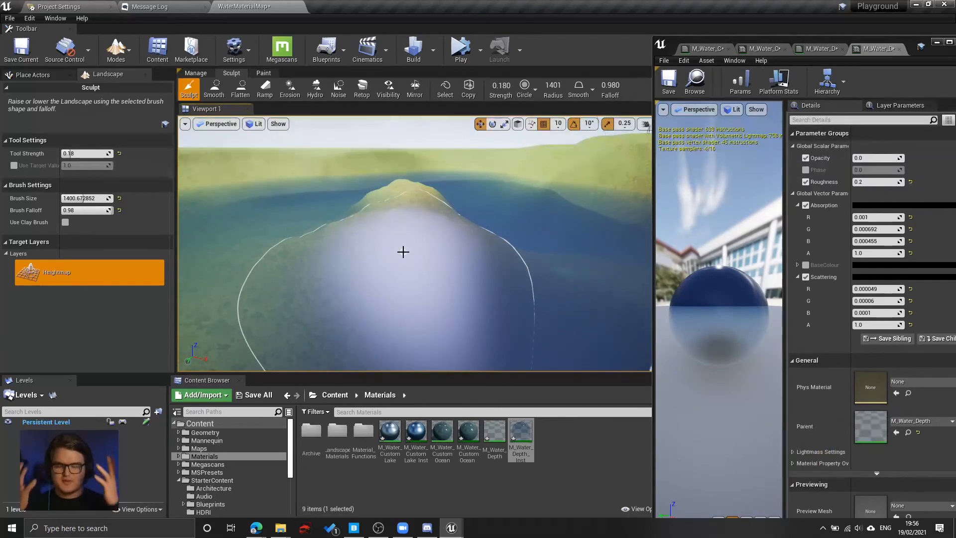
mouse_move(438, 196)
right_down()
mouse_move(446, 204)
mouse_move(451, 196)
right_up()
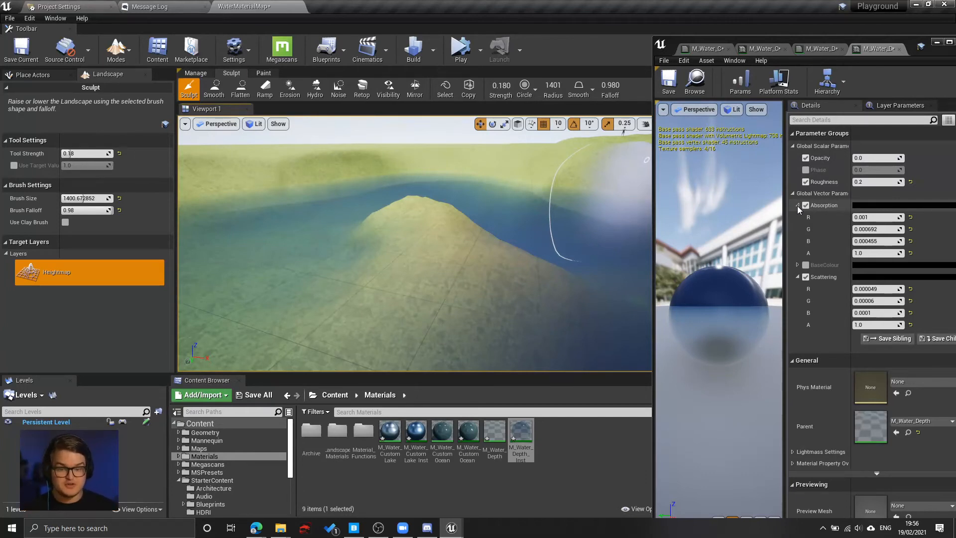
Collapse the Absorption and Scattering components in the instance and enable its Phase override.
click(797, 277)
click(797, 205)
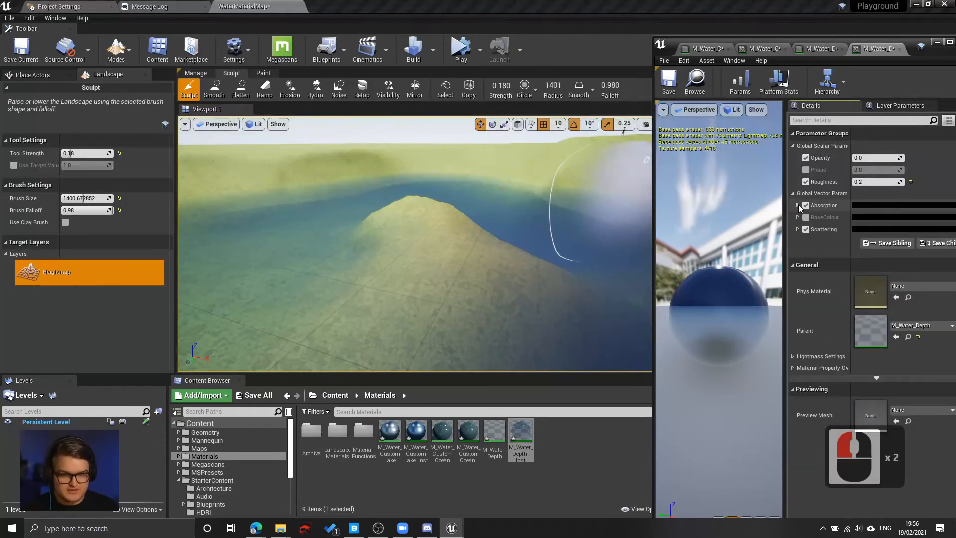
click(806, 171)
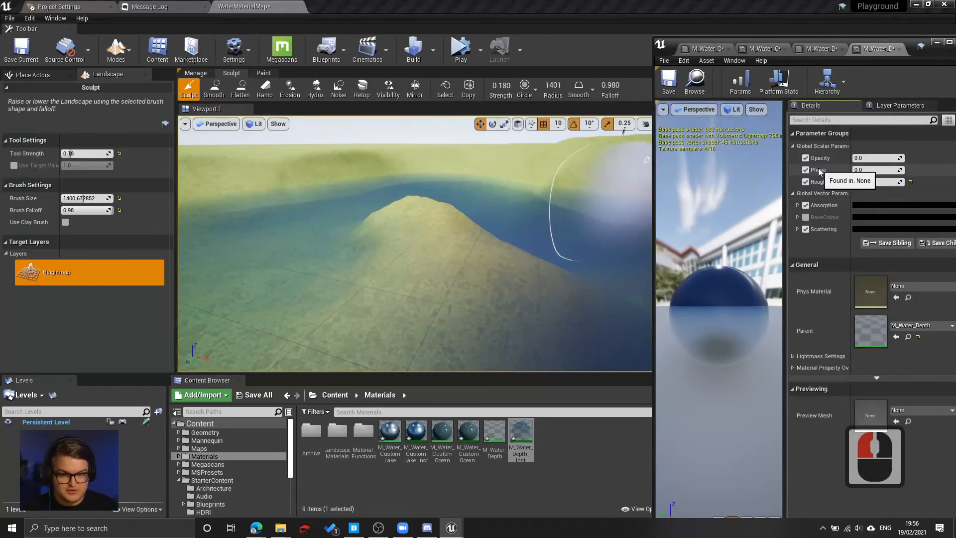
Check how the Phase parameter feeds PhaseG in the M_Water_Depth graph, and return to the instance beside the level view.
click(827, 49)
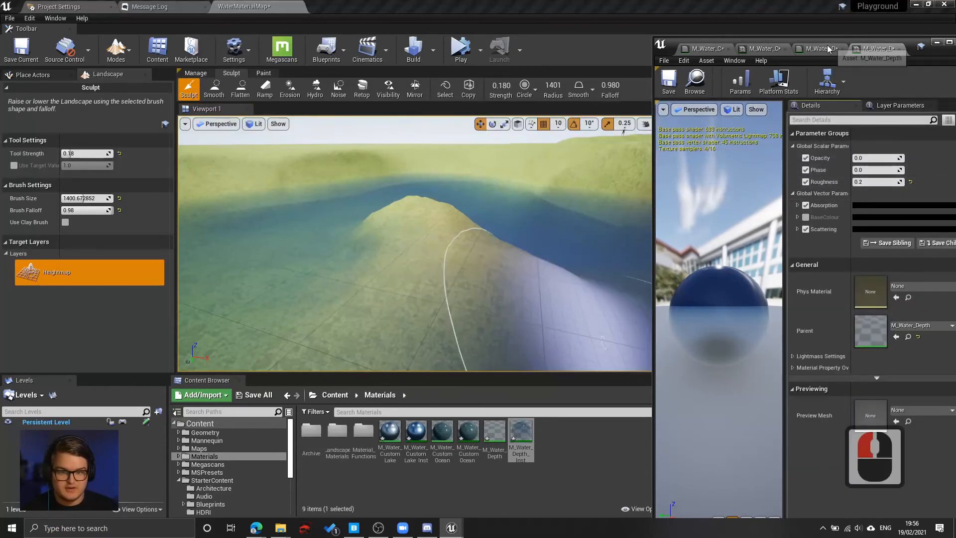
drag(858, 45, 576, 46)
right_drag(607, 149, 445, 242)
right_drag(567, 240, 563, 257)
click(508, 246)
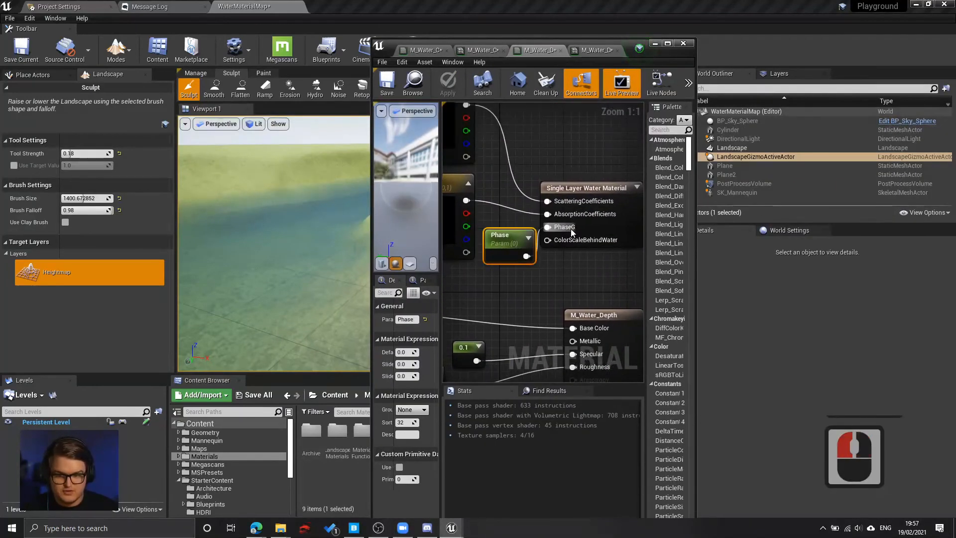
click(591, 50)
drag(593, 46, 841, 31)
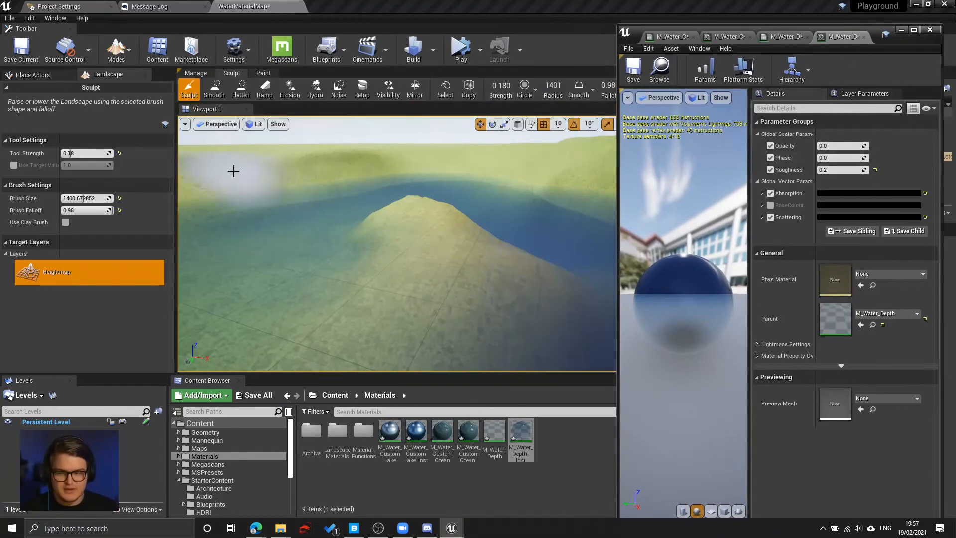
Leave landscape sculpting and return to Select mode with the cylinder's deep hole in view.
key(a)
key(w)
right_drag(233, 171, 351, 189)
key(d)
key(s)
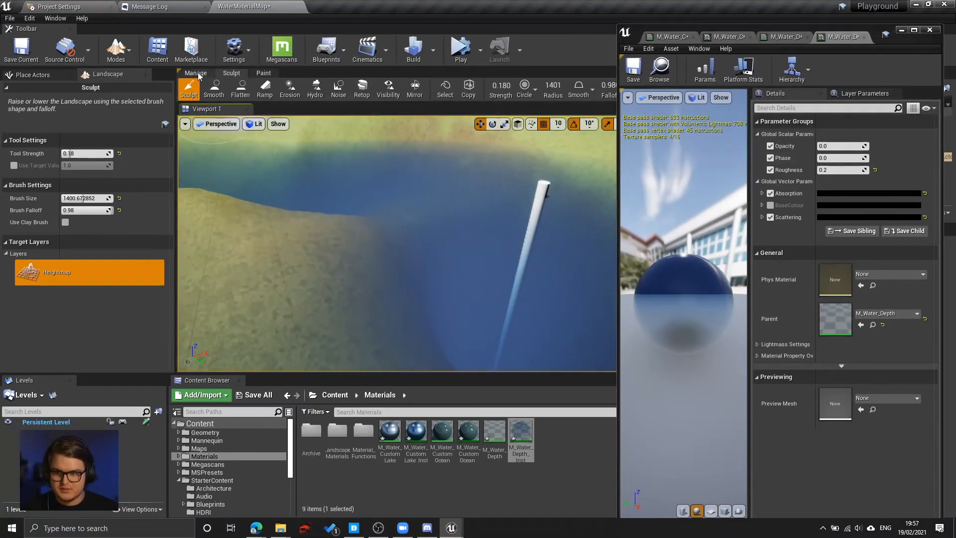
click(195, 72)
click(116, 50)
click(135, 72)
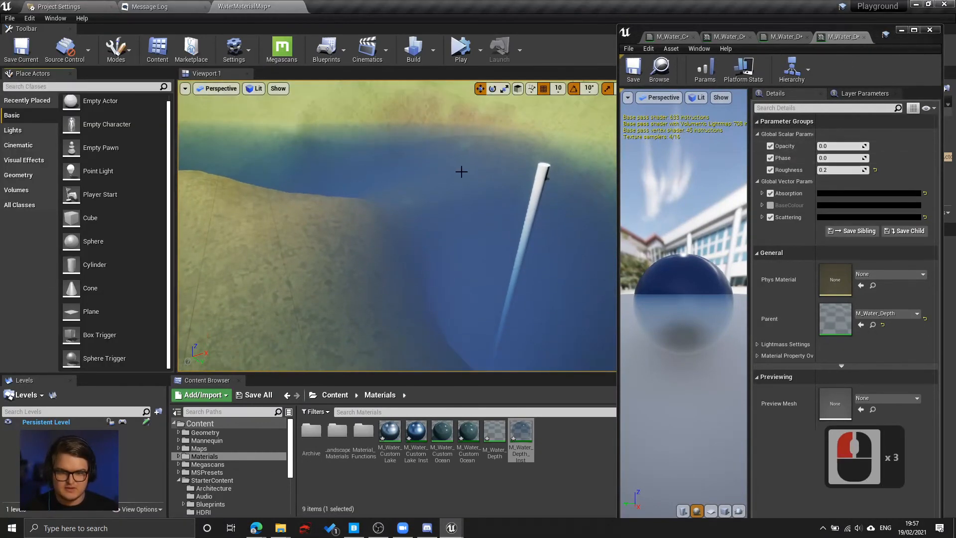
Examine the water's shading and light scattering around the cylinder, the hole and the shoreline from different directions.
right_drag(459, 170, 466, 171)
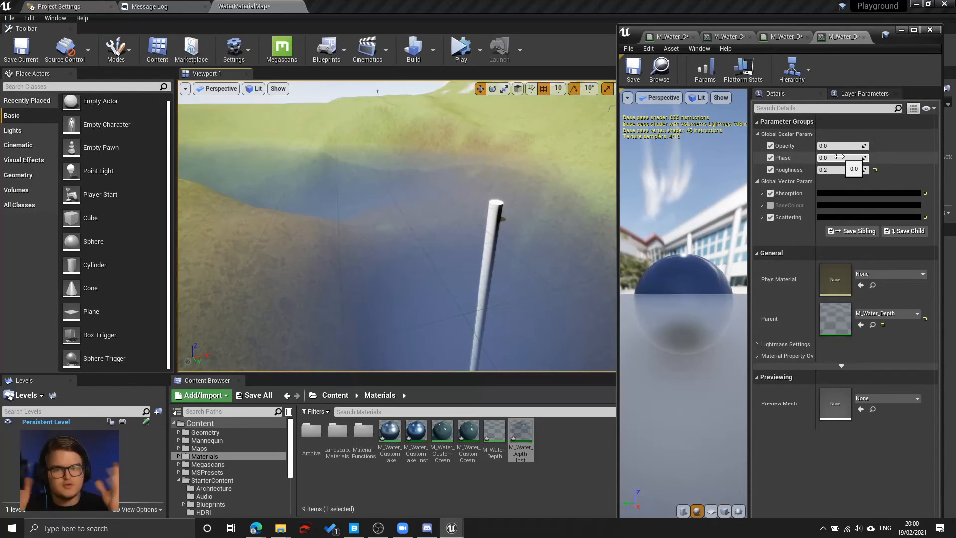
right_drag(363, 202, 374, 239)
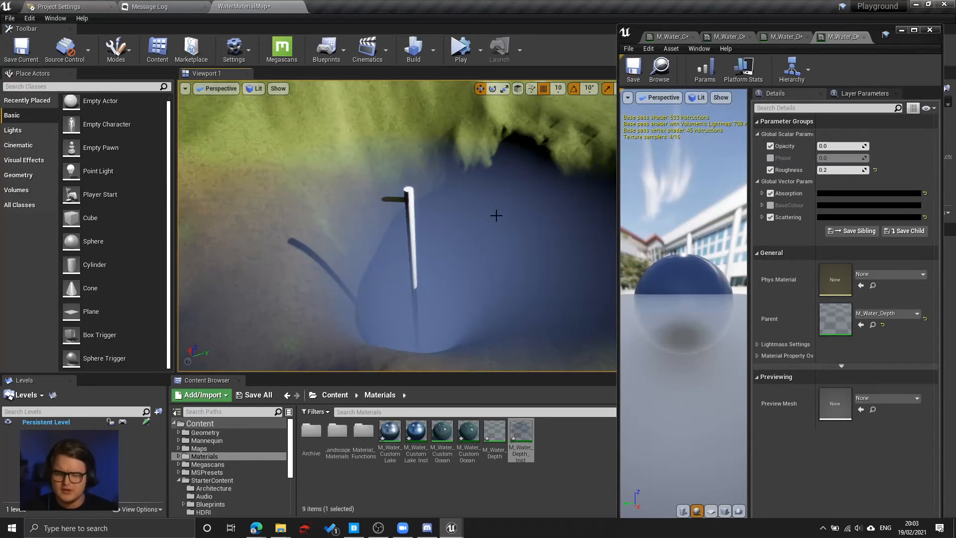
right_drag(495, 213, 456, 250)
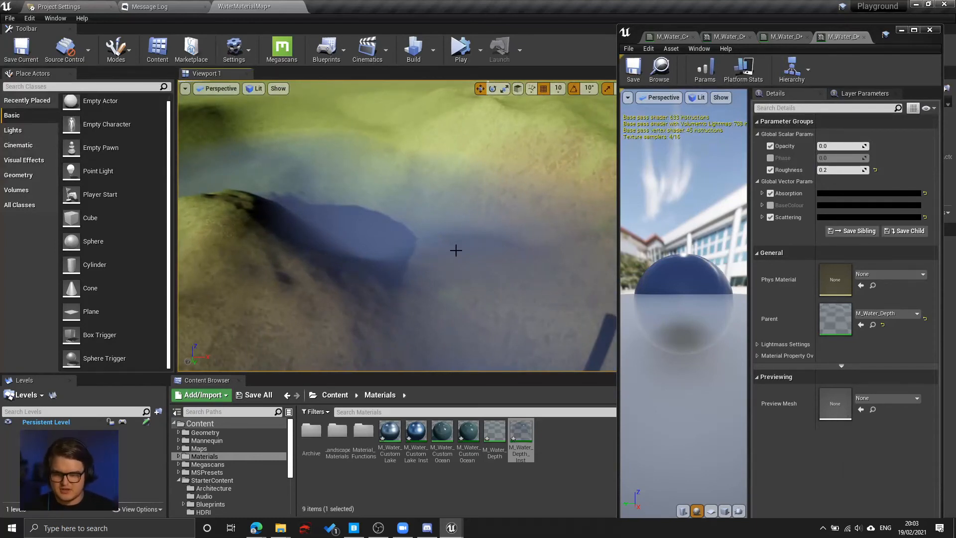
key(a)
right_drag(456, 250, 462, 241)
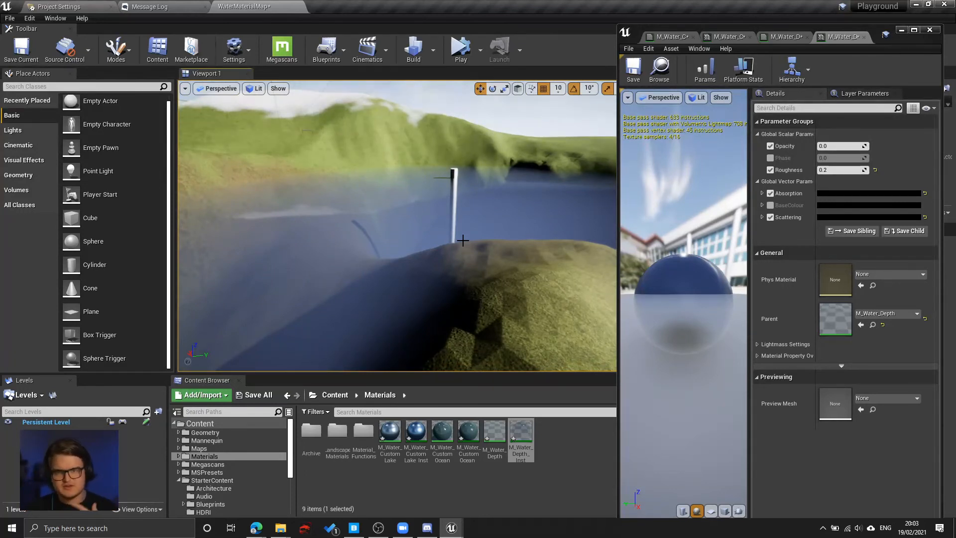
right_drag(463, 241, 496, 260)
key(w)
key(a)
key(e)
key(w)
key(a)
key(e)
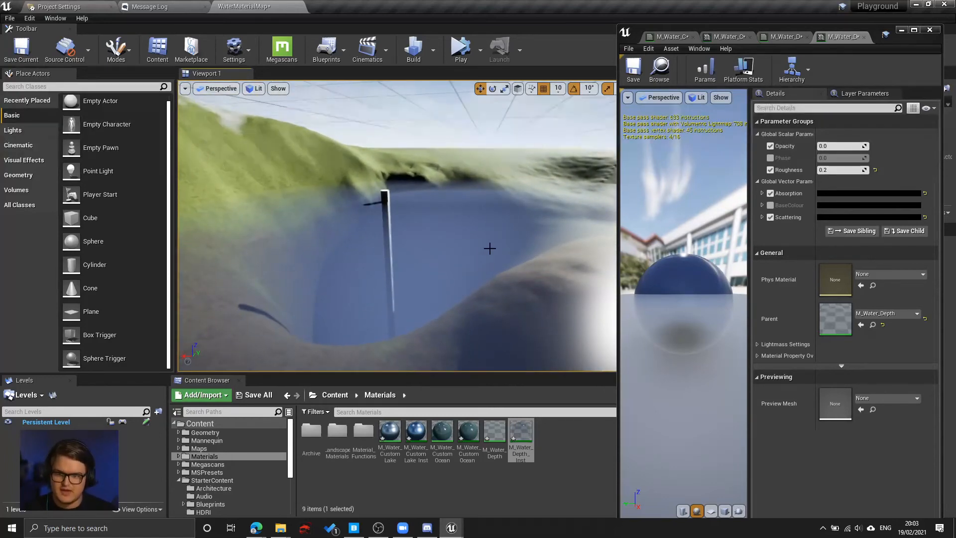
right_drag(467, 214, 467, 214)
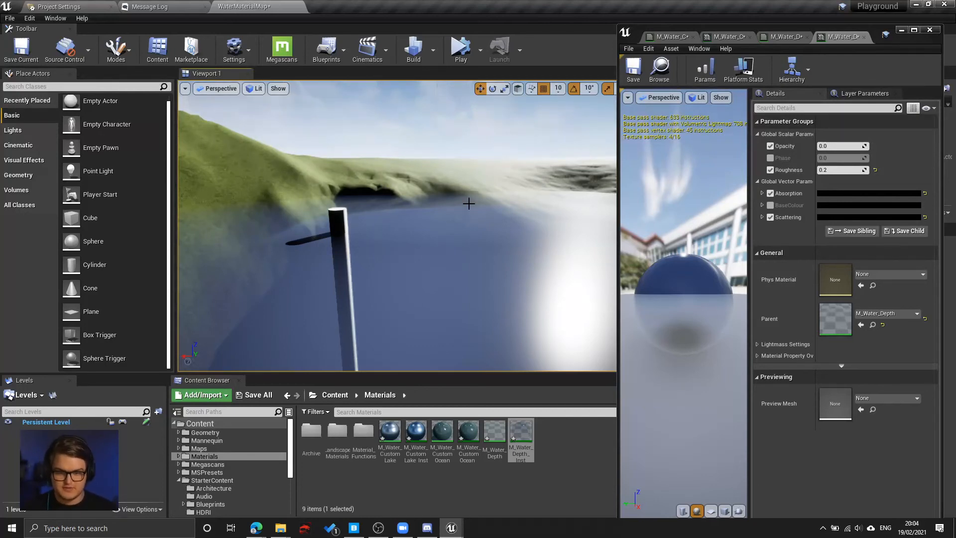
Maximise the material editor window, bring up the M_Water_Depth graph and save the material.
drag(860, 28, 614, 2)
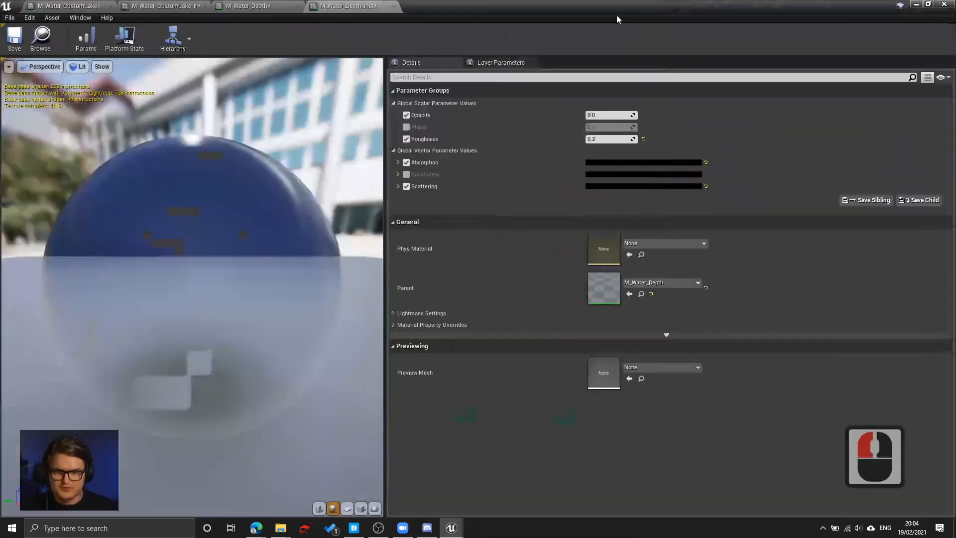
click(269, 6)
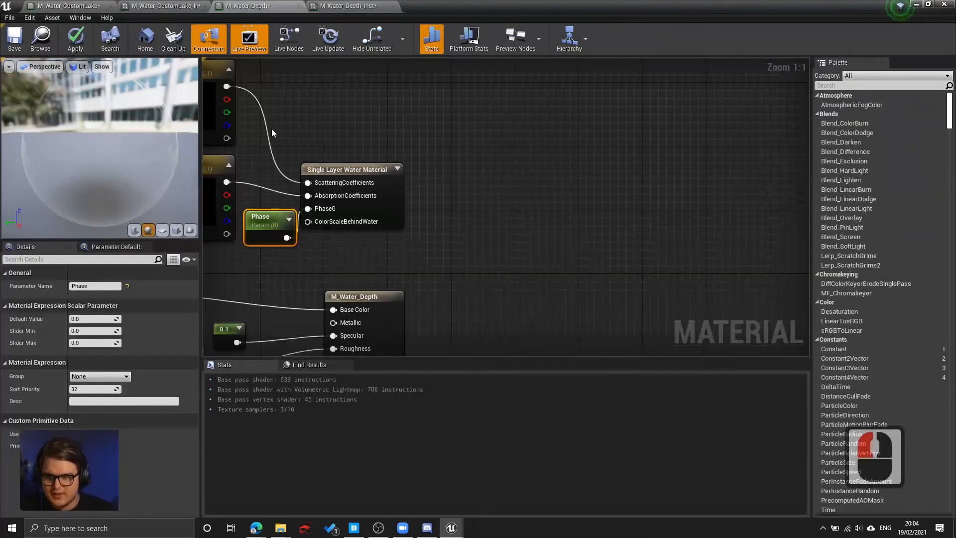
right_drag(506, 128, 521, 132)
scroll(521, 132, down, 2)
right_drag(594, 259, 645, 227)
key(ctrl+s)
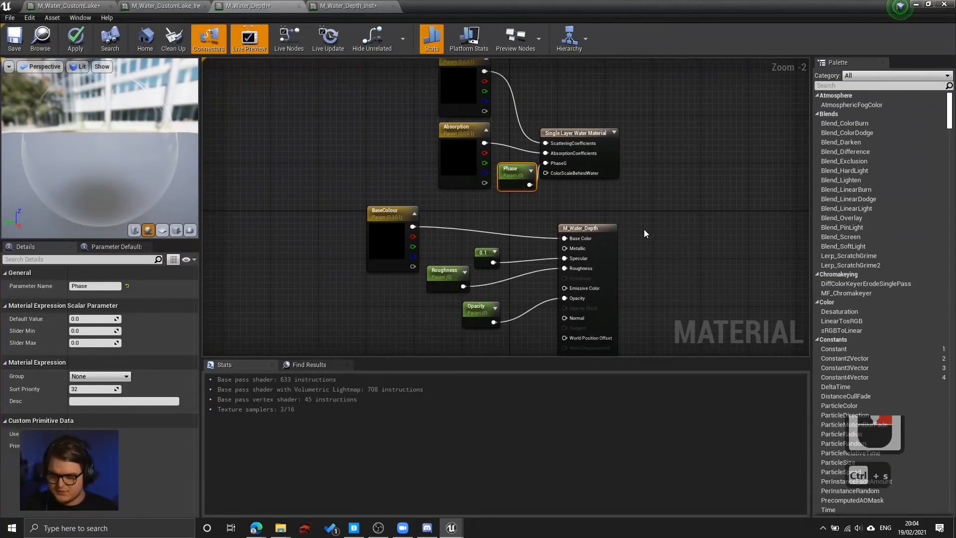
right_click(690, 189)
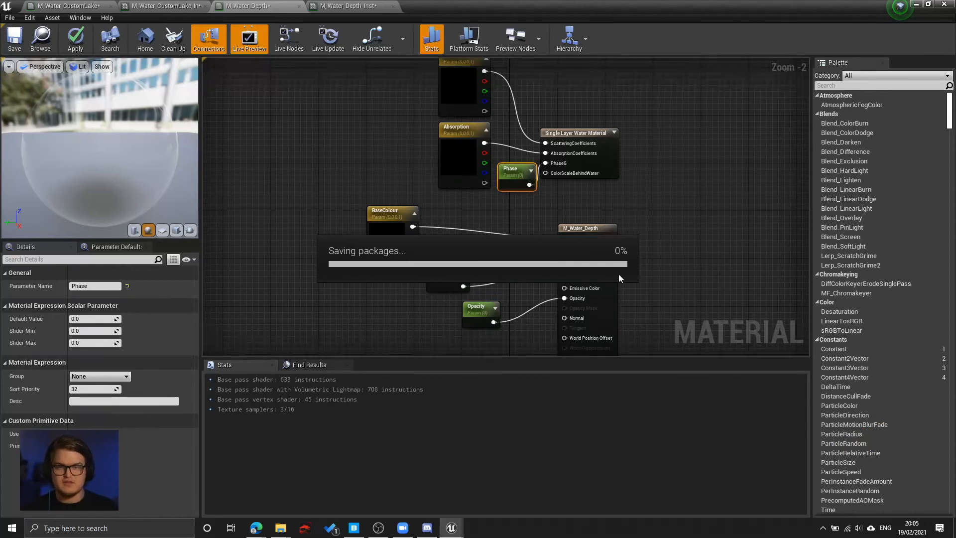
Move the Single Layer Water Material node and its parameter nodes farther above the main M_Water_Depth node.
right_drag(627, 225, 602, 295)
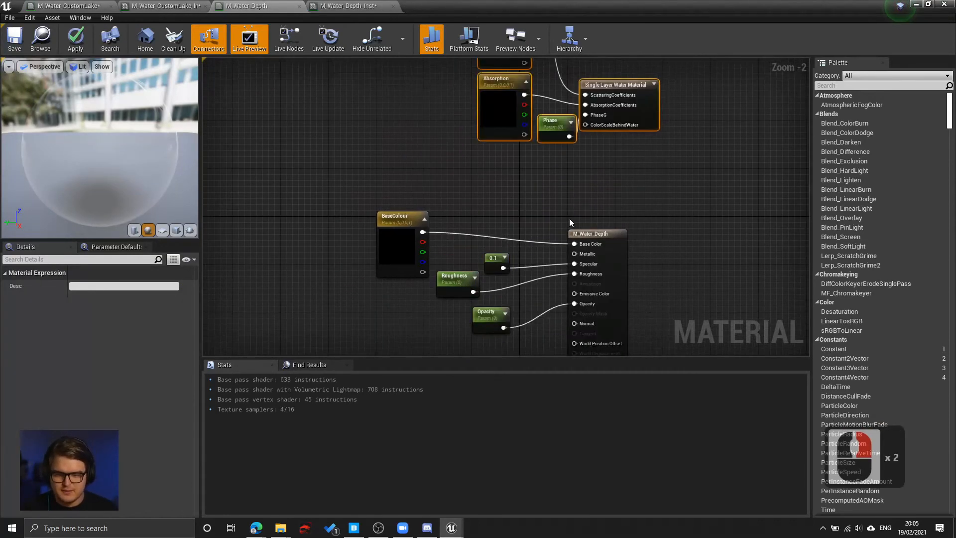
drag(615, 128, 637, 105)
right_drag(574, 203, 622, 133)
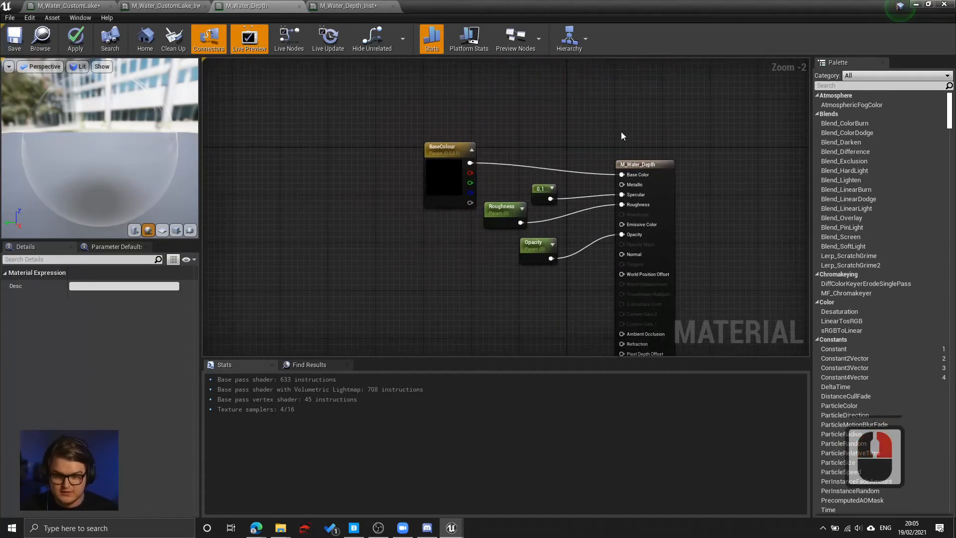
Look over the M_Water_CustomLake material graph and return to the M_Water_Depth graph.
scroll(620, 144, up, 2)
right_drag(543, 208, 578, 195)
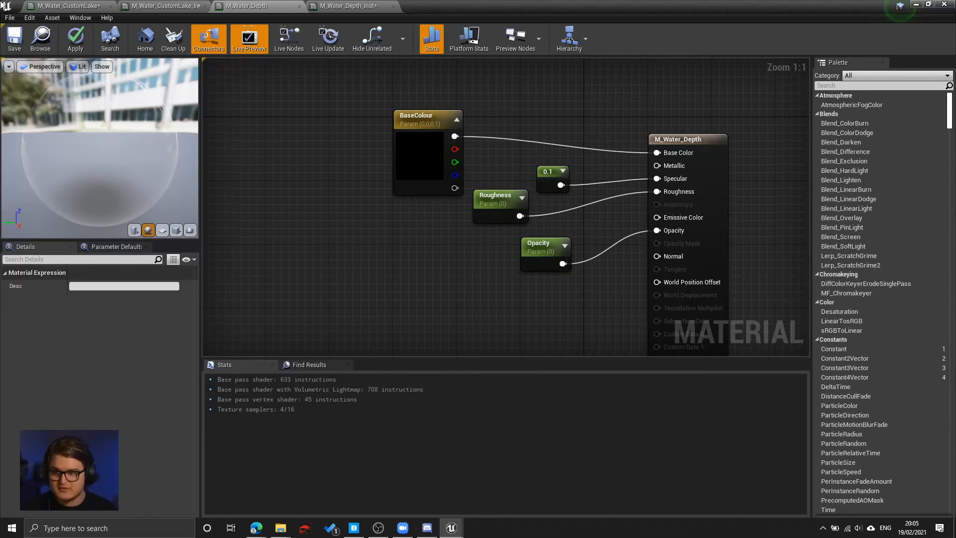
click(165, 6)
click(69, 5)
scroll(588, 210, down, 6)
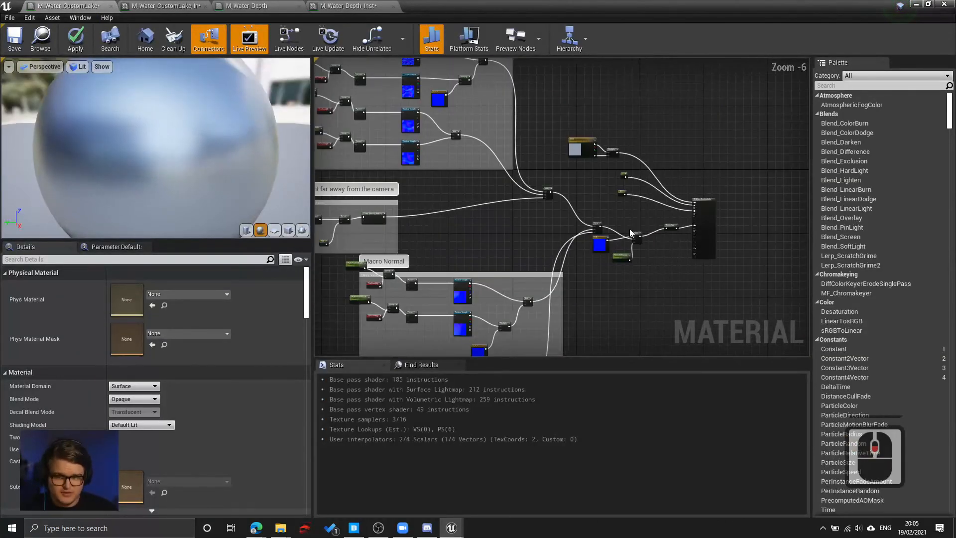
click(247, 6)
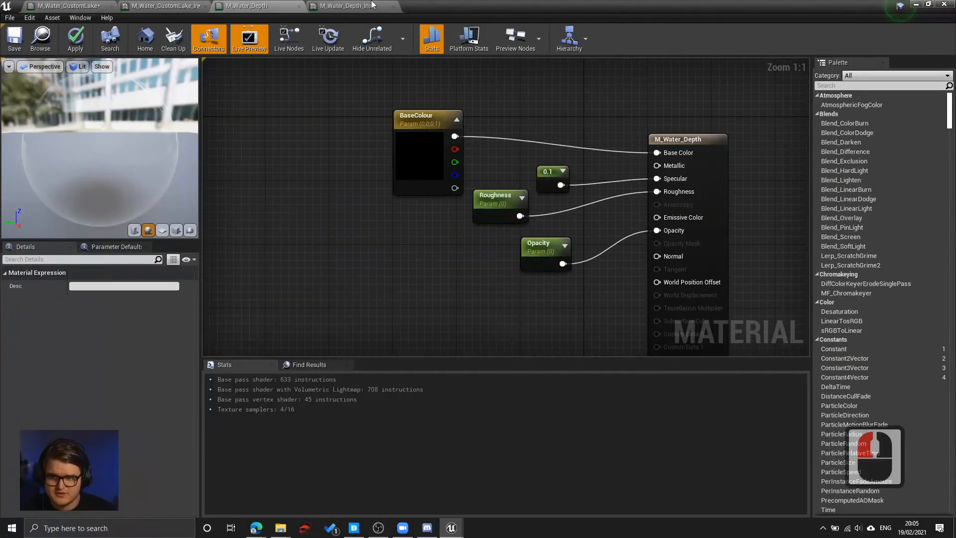
Open M_Water_CustomOcean_Inst and the M_Water_CustomOcean material from the Materials folder and maximise the material editor window.
click(917, 5)
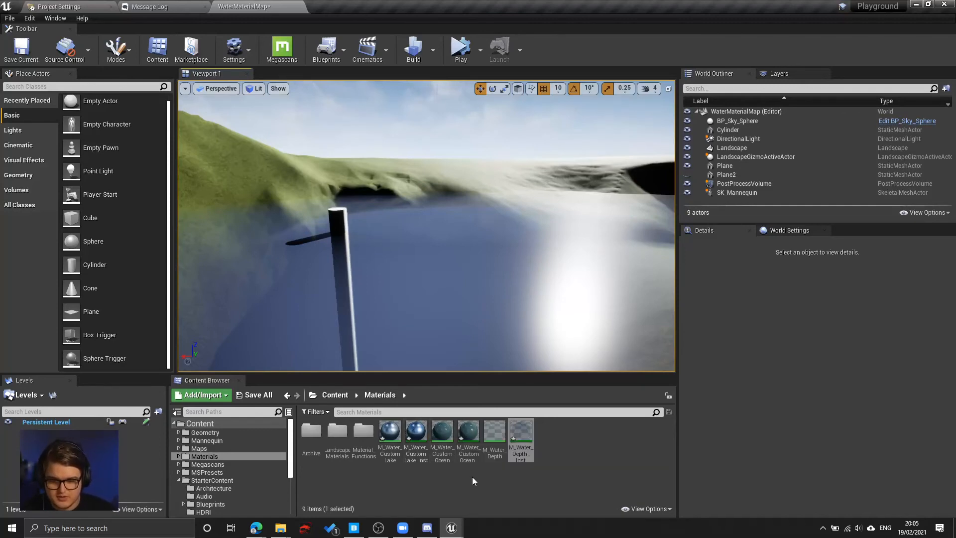
double_click(474, 435)
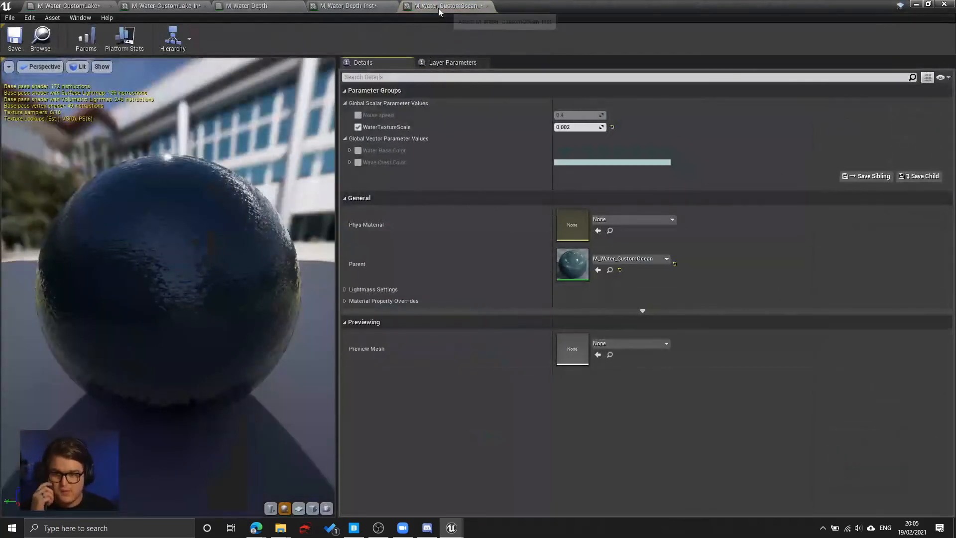
click(355, 6)
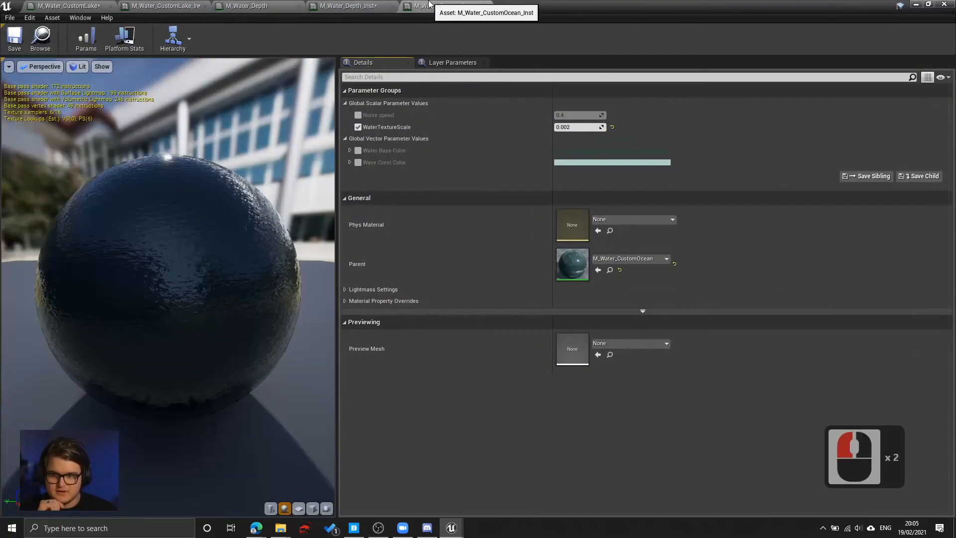
click(436, 7)
click(928, 4)
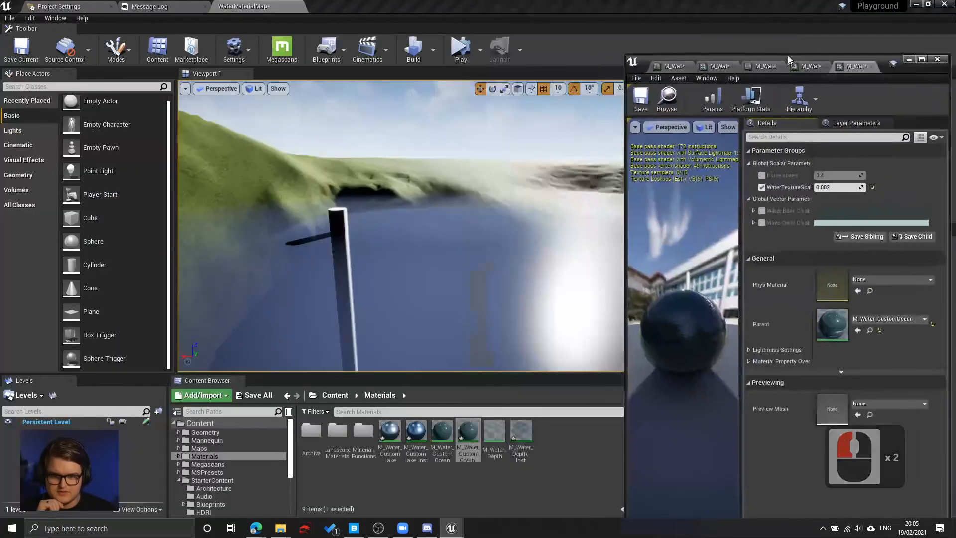
double_click(442, 432)
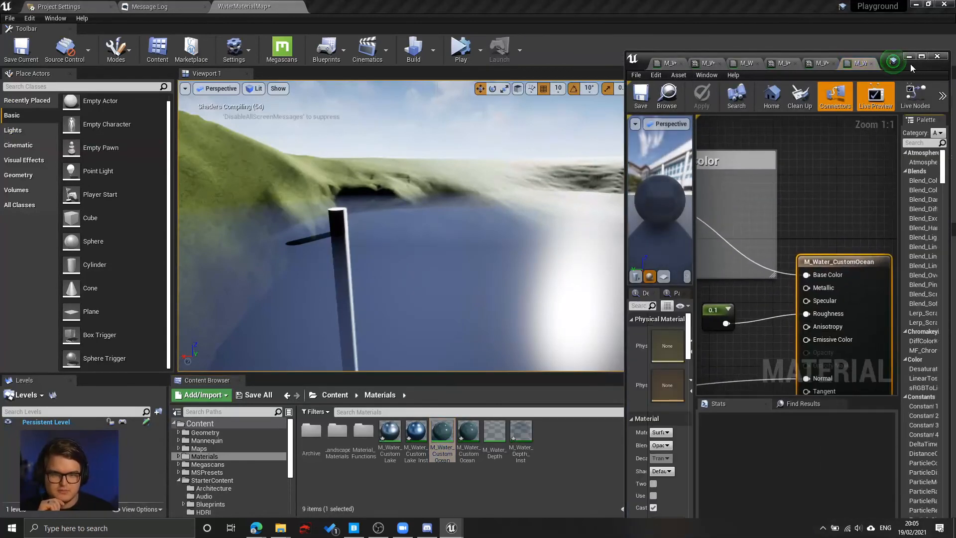
drag(914, 68, 721, 0)
Move the M_Water_CustomOcean main node and its 0.1 Roughness constant farther away from the Fade out Water Crest Color comment.
scroll(596, 166, down, 5)
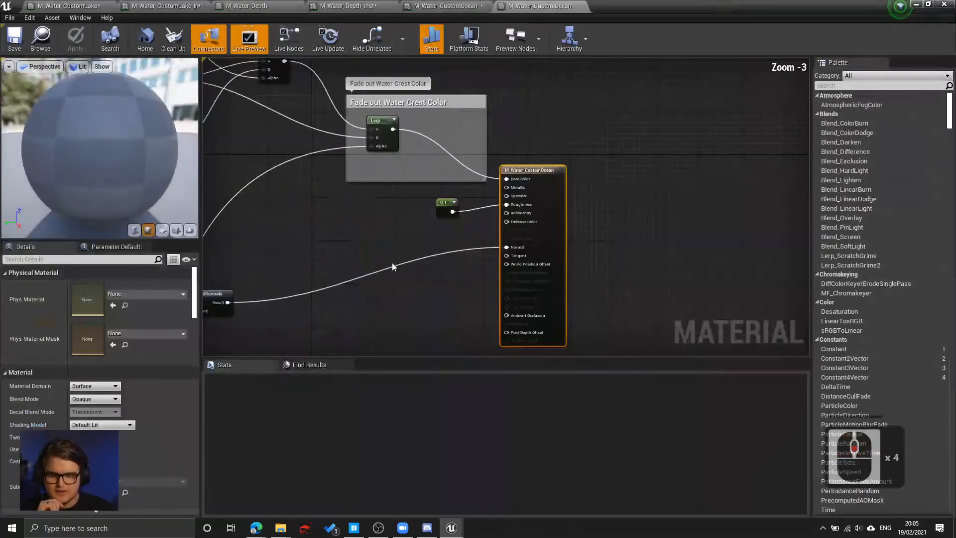
scroll(468, 267, down, 3)
right_drag(348, 242, 571, 218)
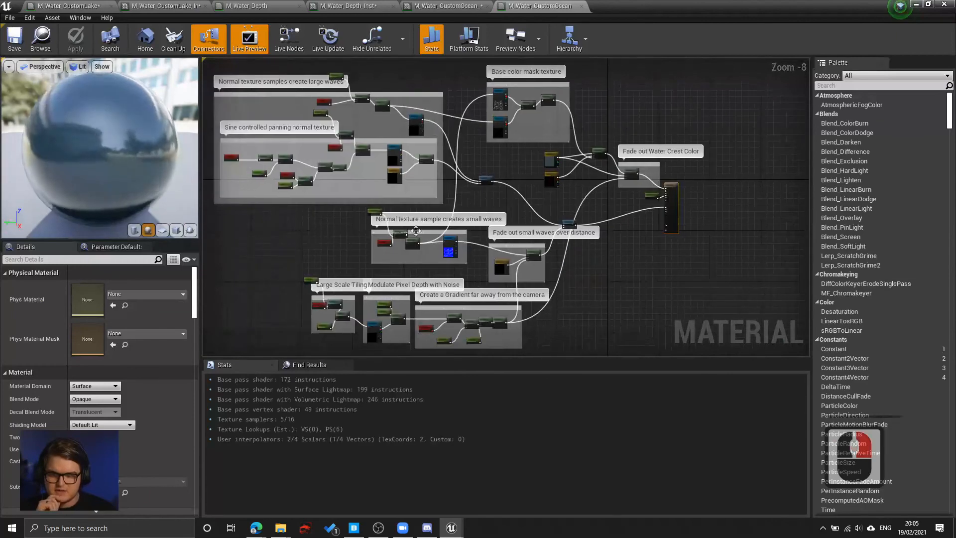
scroll(568, 267, up, 7)
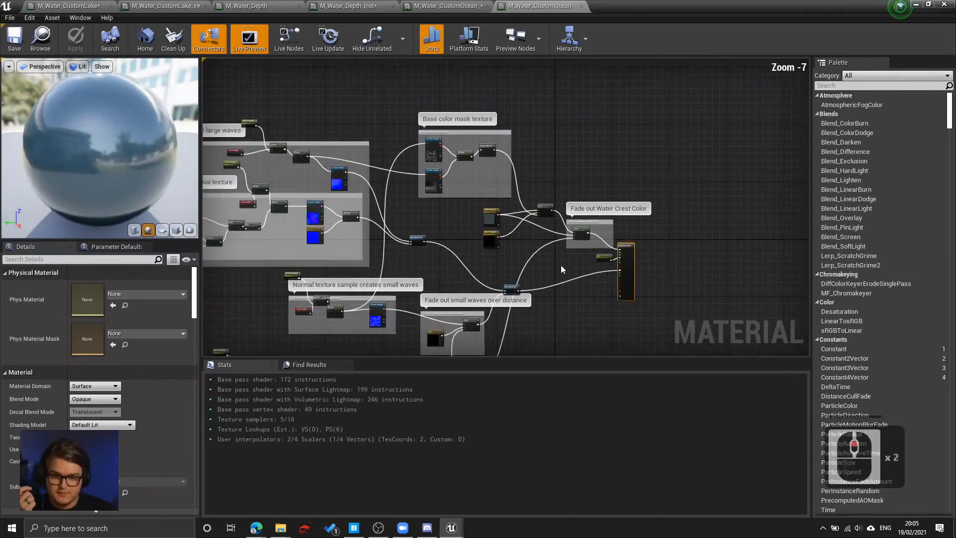
scroll(660, 217, up, 1)
right_drag(659, 217, 508, 264)
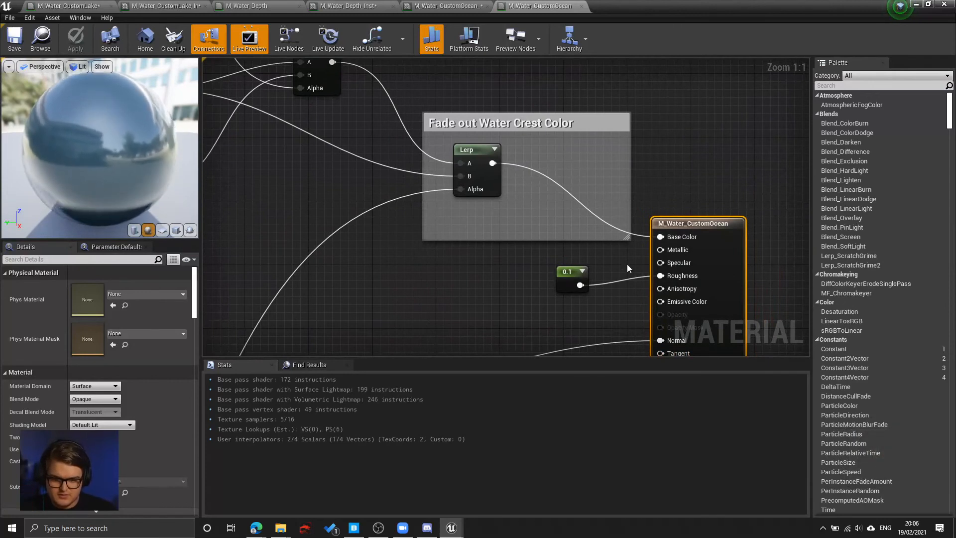
right_drag(628, 267, 581, 232)
drag(663, 191, 720, 199)
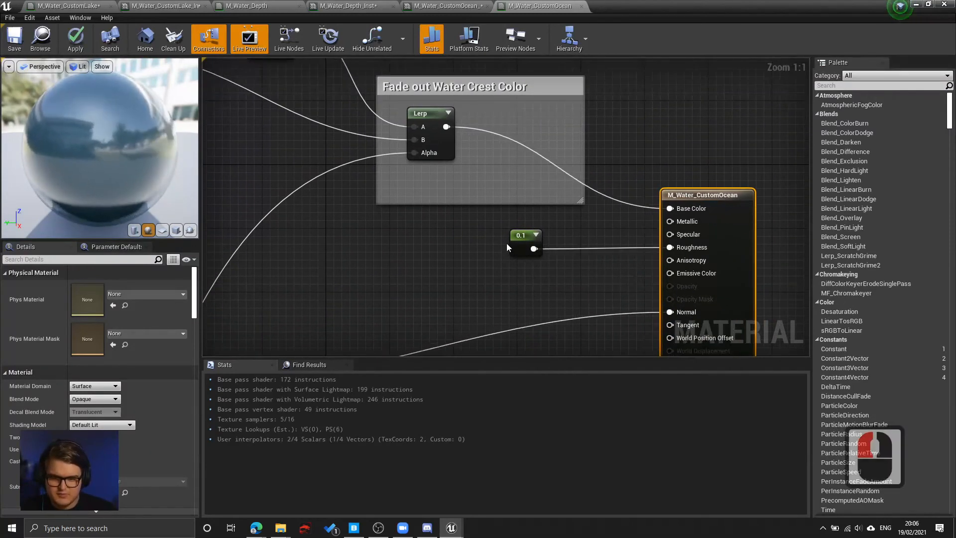
drag(513, 239, 626, 249)
drag(690, 222, 728, 222)
drag(634, 244, 664, 244)
right_drag(576, 256, 612, 267)
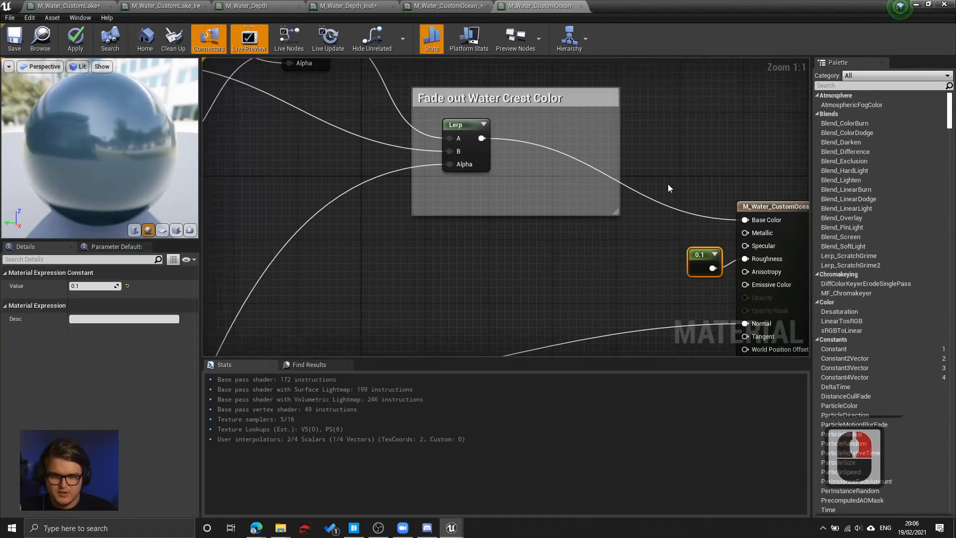
right_drag(708, 227, 639, 193)
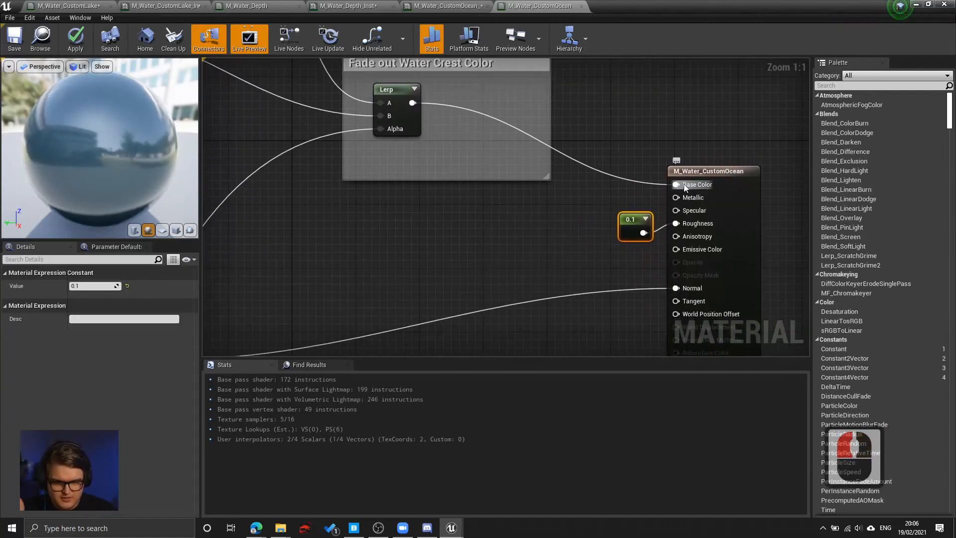
click(662, 283)
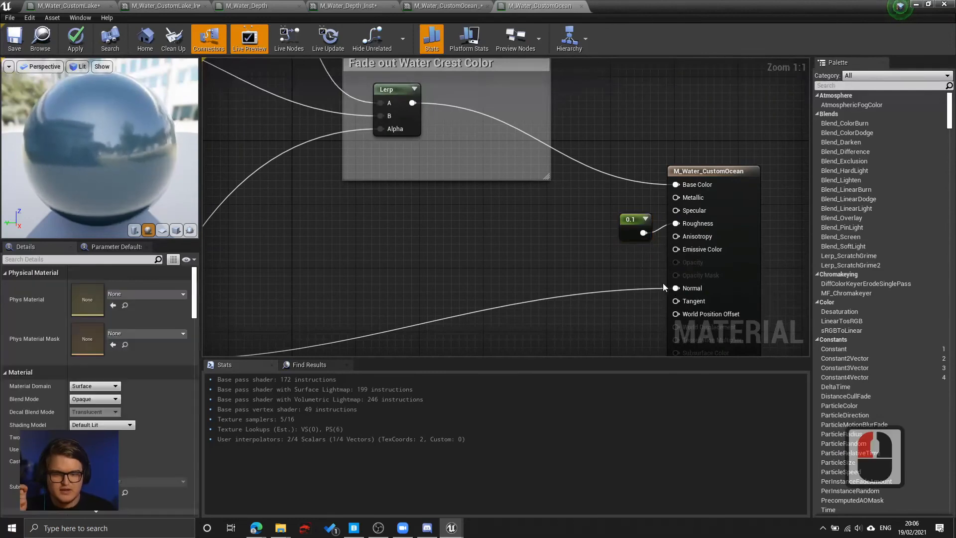
Select all commented node groups and loose nodes feeding the M_Water_CustomOcean main node and copy them.
scroll(636, 216, down, 8)
right_drag(612, 271, 683, 155)
drag(710, 73, 245, 181)
right_drag(476, 145, 473, 219)
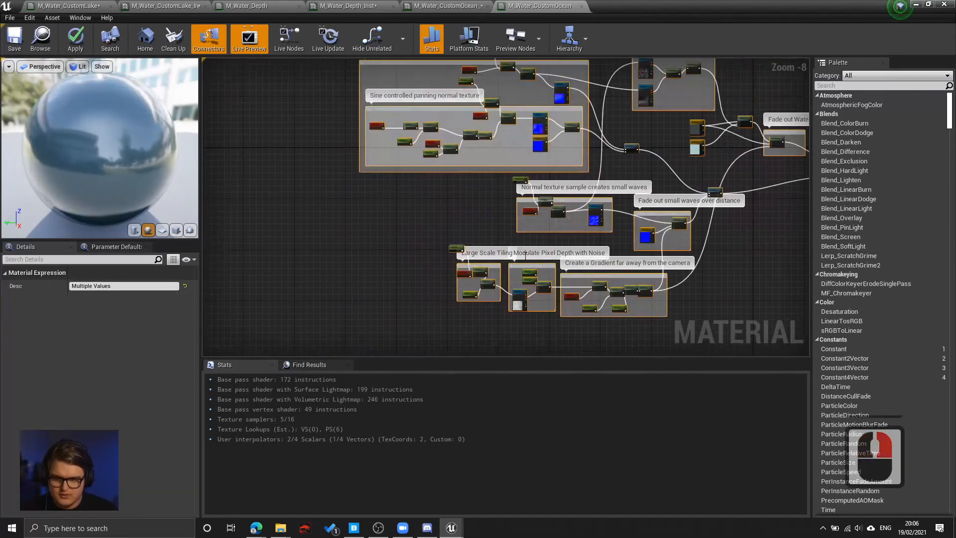
right_drag(450, 164, 439, 284)
scroll(440, 259, up, 5)
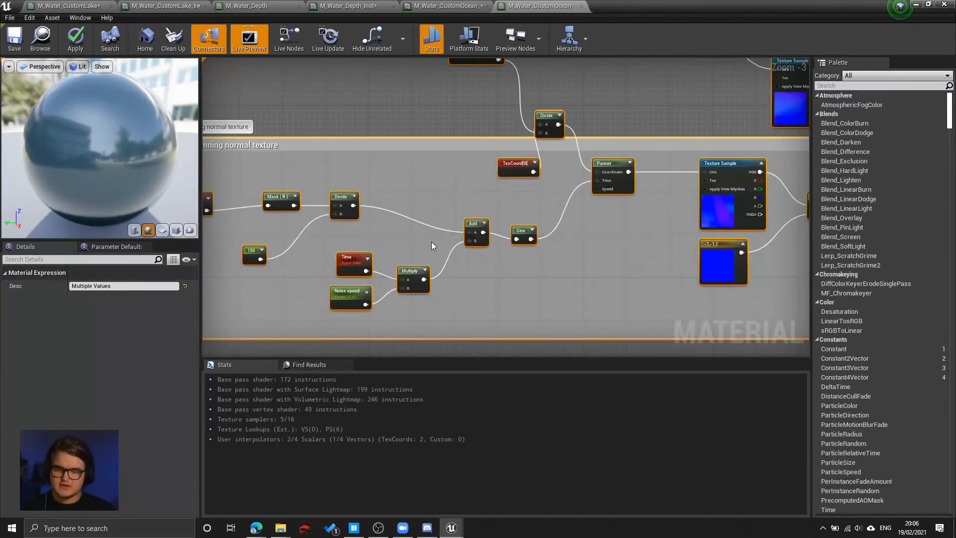
scroll(432, 241, up, 3)
right_drag(467, 151, 462, 357)
right_drag(577, 165, 561, 289)
right_drag(615, 228, 553, 181)
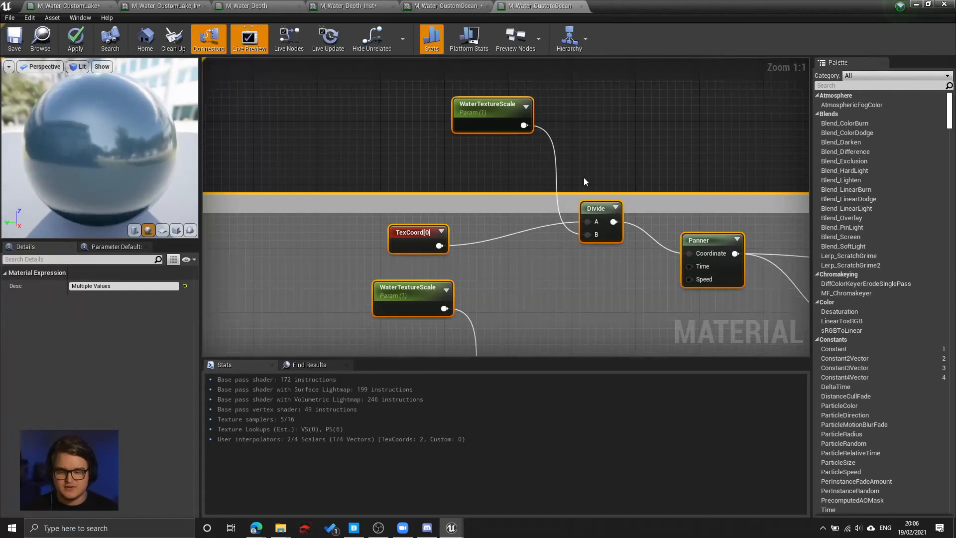
scroll(425, 217, down, 5)
scroll(538, 221, down, 3)
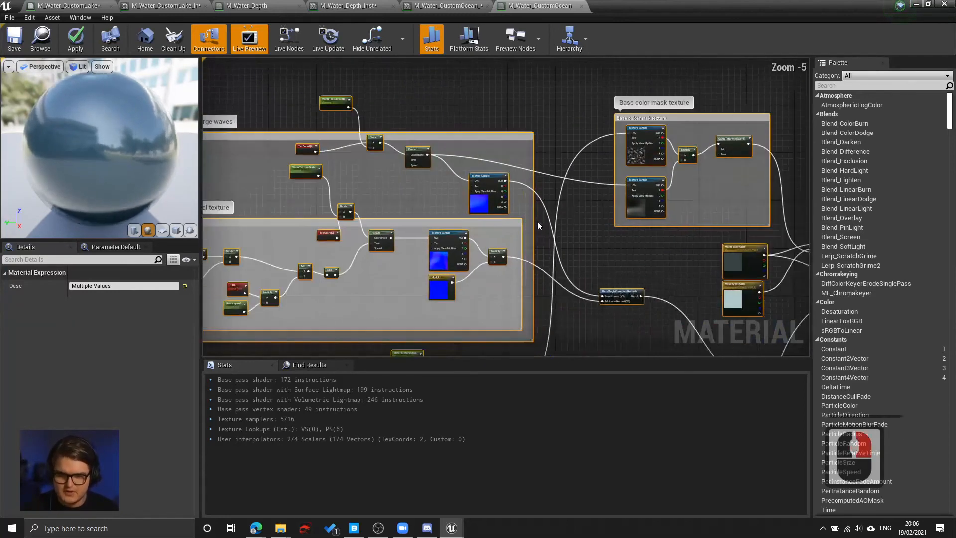
right_drag(541, 225, 507, 202)
key(ctrl+c)
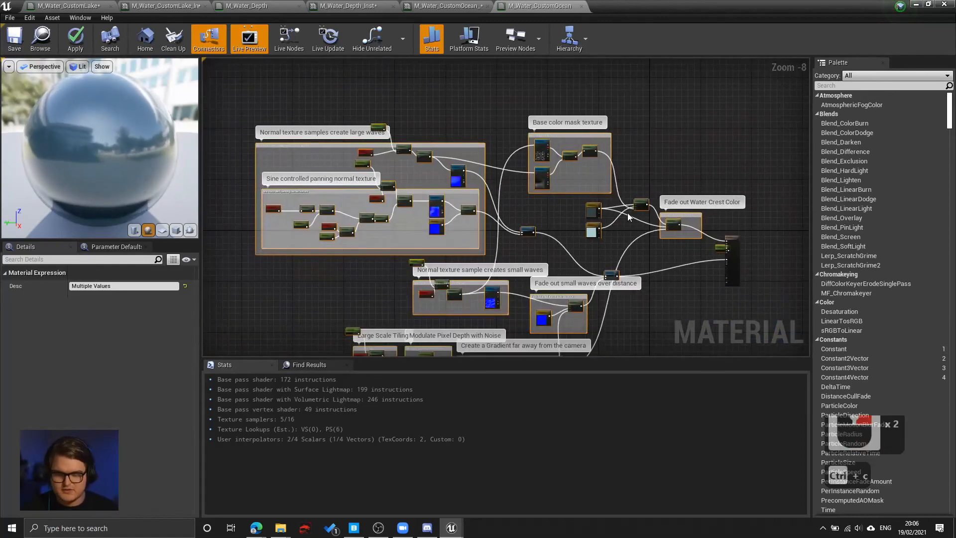
Switch back to the M_Water_Depth material graph.
right_drag(657, 244, 607, 173)
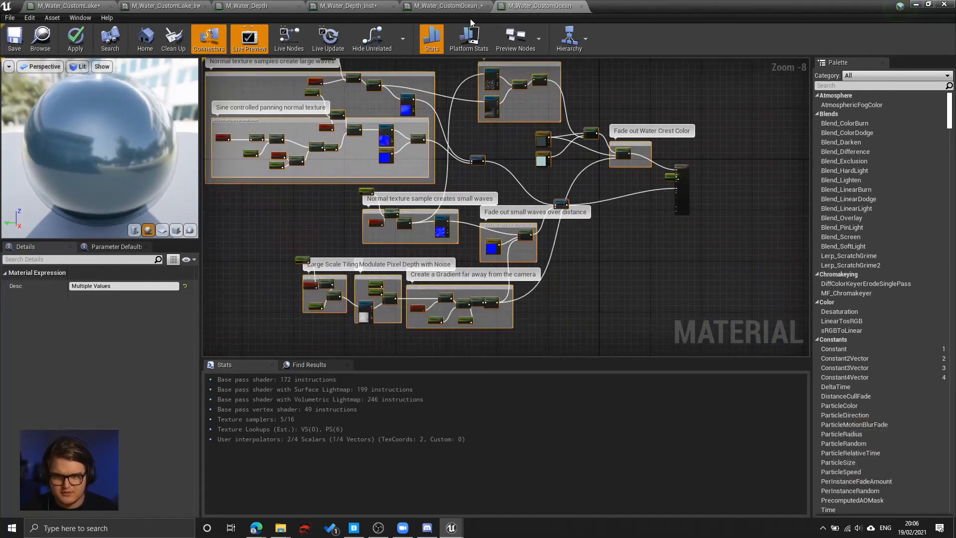
click(368, 6)
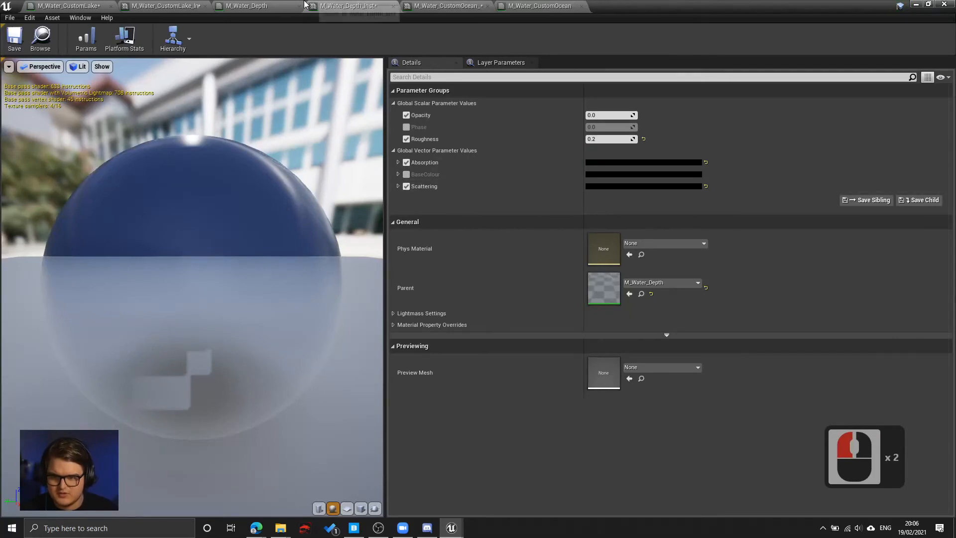
click(247, 6)
scroll(429, 125, down, 5)
right_drag(564, 163, 683, 194)
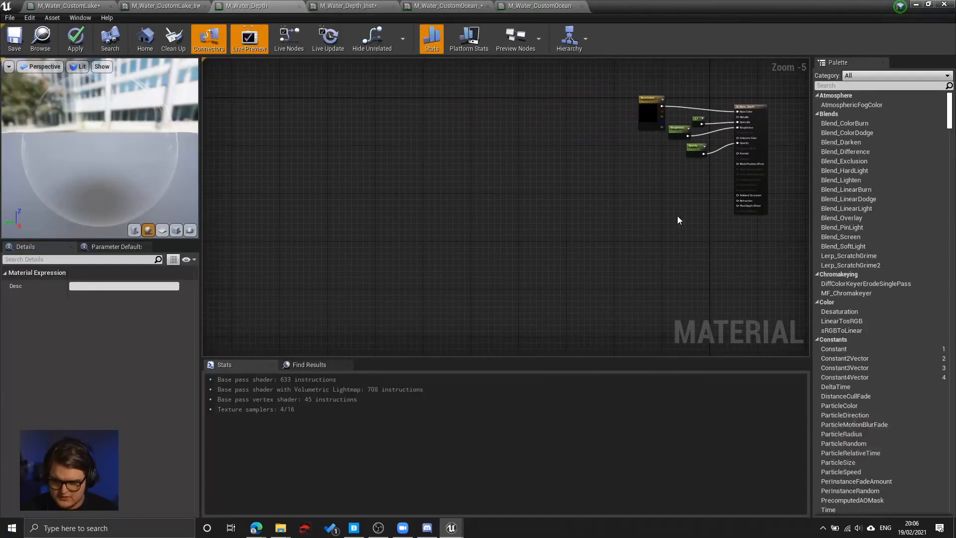
click(567, 213)
key(ctrl+v)
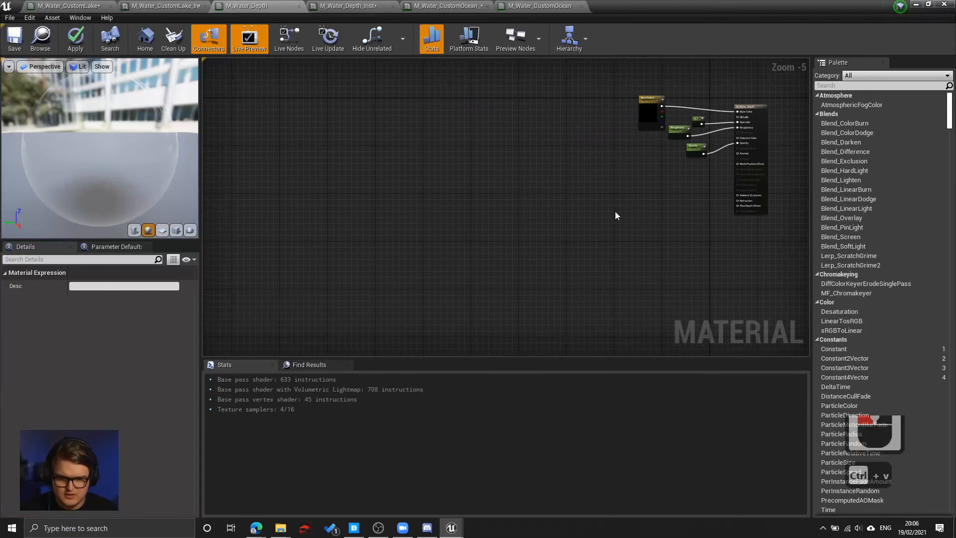
right_drag(615, 215, 468, 216)
key(ctrl+z)
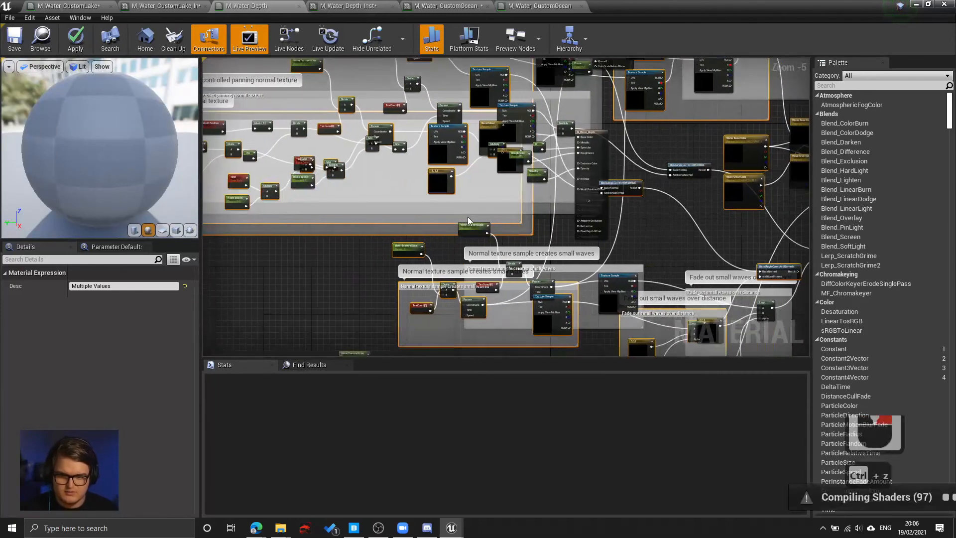
right_drag(568, 220, 554, 133)
key(ctrl+z)
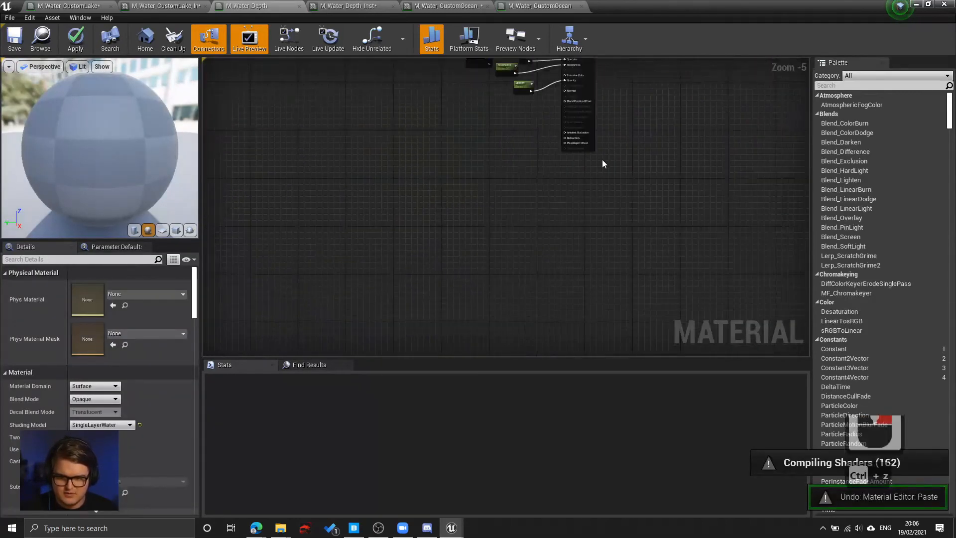
Paste the copied ocean nodes into the M_Water_Depth graph and move them to the left of the main node.
right_drag(602, 161, 680, 230)
scroll(681, 230, down, 3)
right_drag(583, 205, 753, 205)
key(ctrl+v)
right_drag(699, 195, 559, 204)
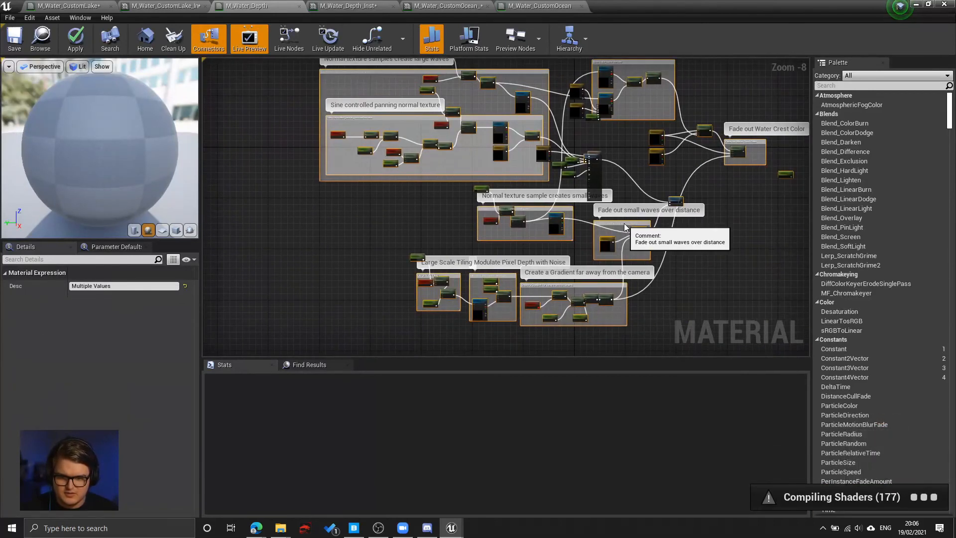
right_drag(637, 226, 373, 278)
Shift the lower Texture Sample up and move the Single Layer Water Material node out of the Base color mask texture comment, back beside its parameters.
scroll(423, 215, up, 5)
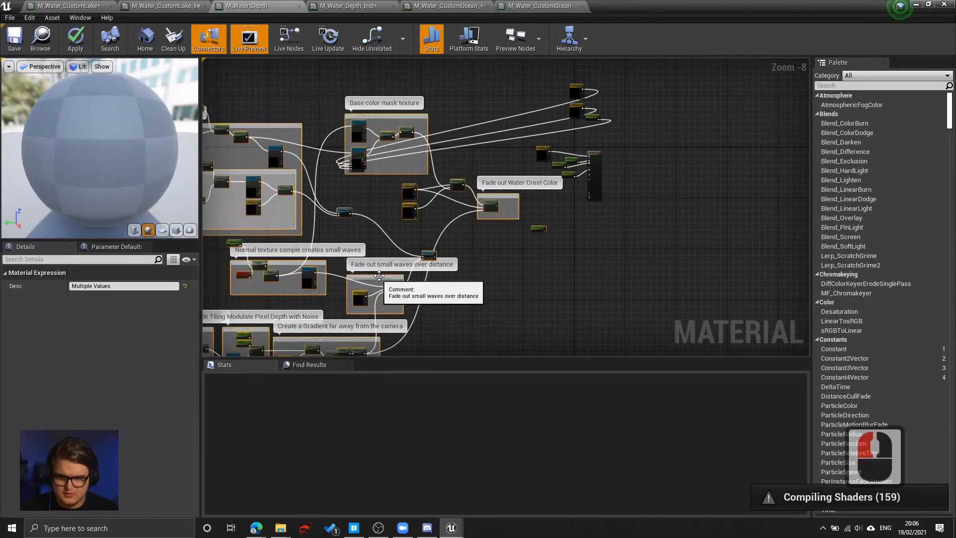
right_drag(423, 220, 421, 189)
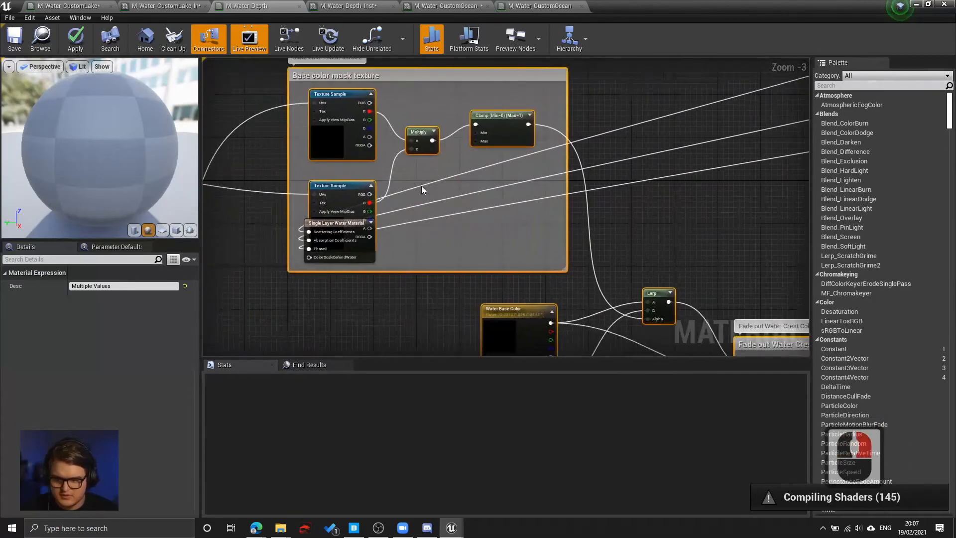
click(364, 272)
mouse_move(333, 225)
mouse_down()
mouse_move(511, 227)
mouse_move(295, 195)
mouse_move(333, 207)
mouse_move(334, 215)
mouse_up()
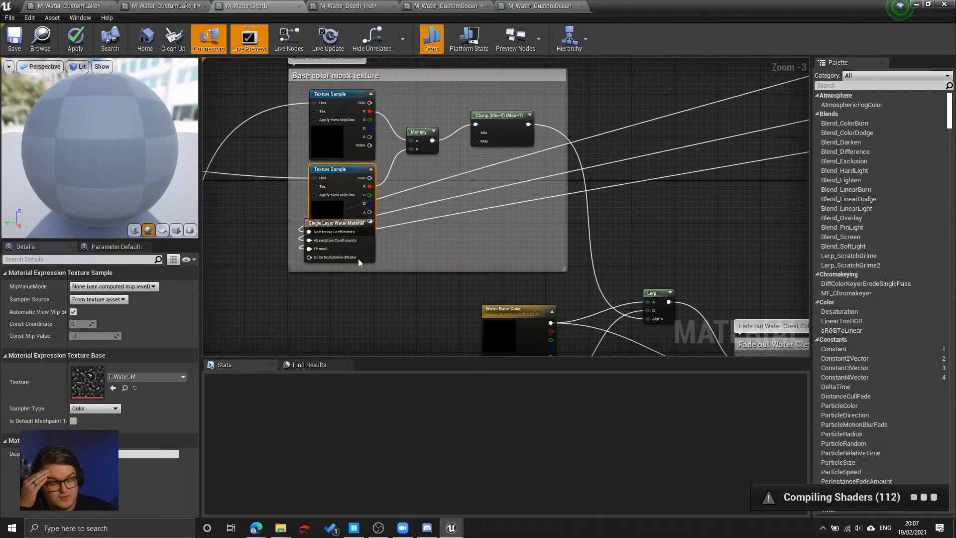
drag(344, 229, 622, 169)
click(385, 82)
click(399, 75)
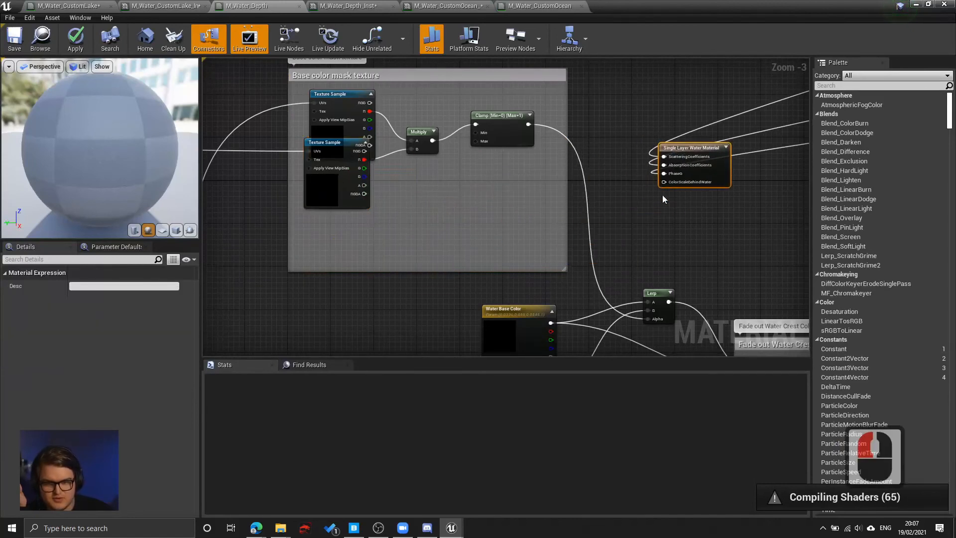
right_drag(662, 195, 626, 225)
scroll(625, 225, down, 3)
drag(381, 244, 571, 189)
right_drag(395, 228, 587, 173)
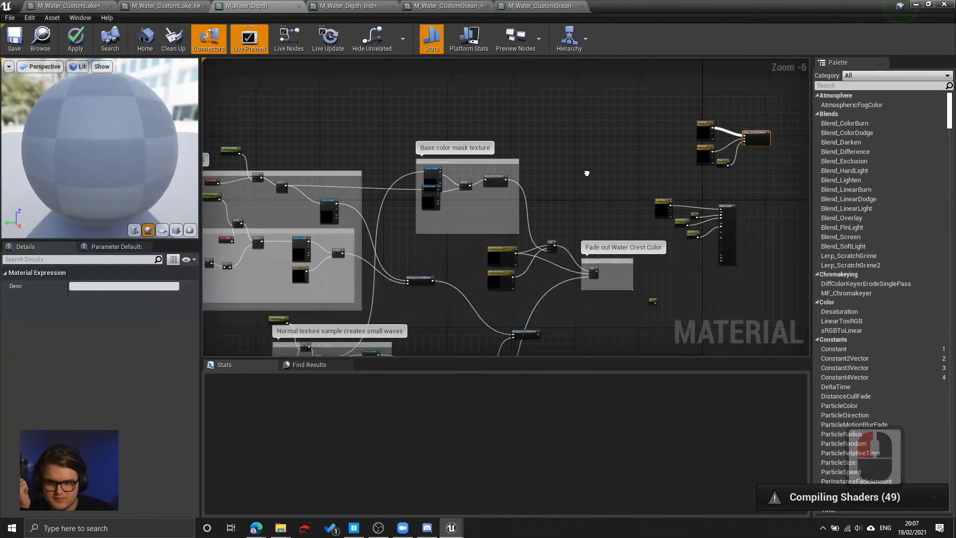
Move the Fade out Water Crest Color comment and its Lerp up, roughly level with the preceding Lerp.
scroll(616, 184, up, 4)
right_drag(523, 186, 522, 244)
scroll(651, 229, down, 3)
scroll(522, 244, up, 2)
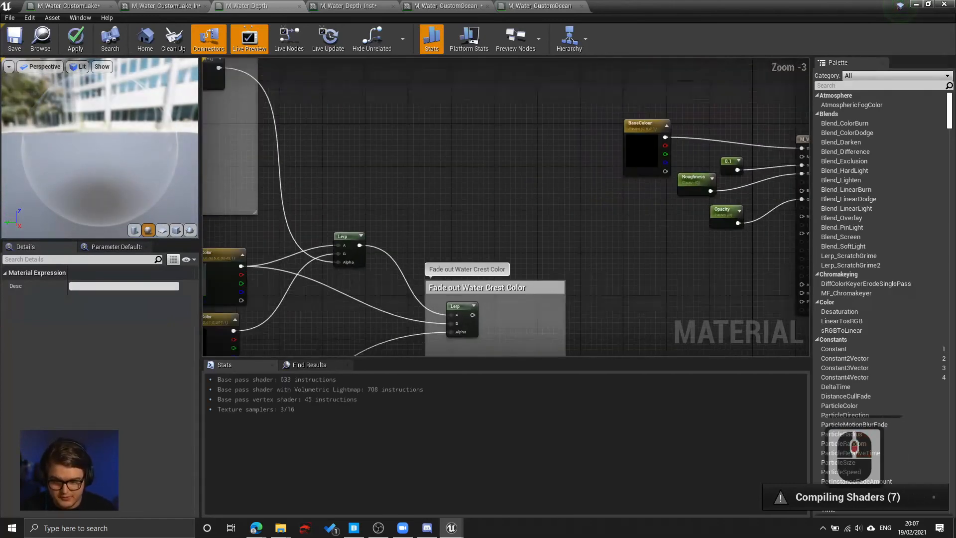
right_drag(545, 210, 502, 110)
right_drag(442, 171, 446, 208)
drag(450, 216, 454, 158)
right_drag(591, 169, 389, 270)
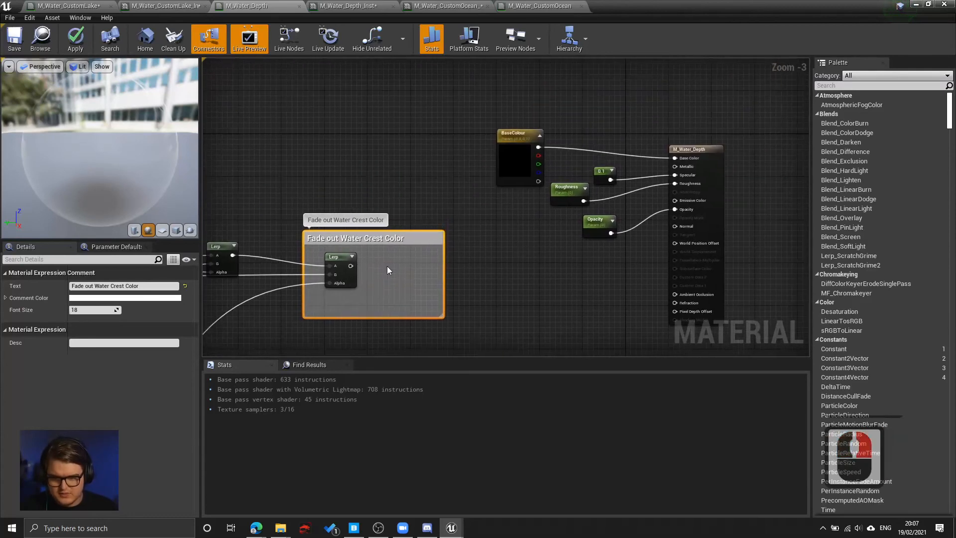
Connect the Fade out Water Crest Color Lerp to Base Color and the final BlendAngleCorrectedNormals result to Normal on the main node.
drag(352, 269, 675, 158)
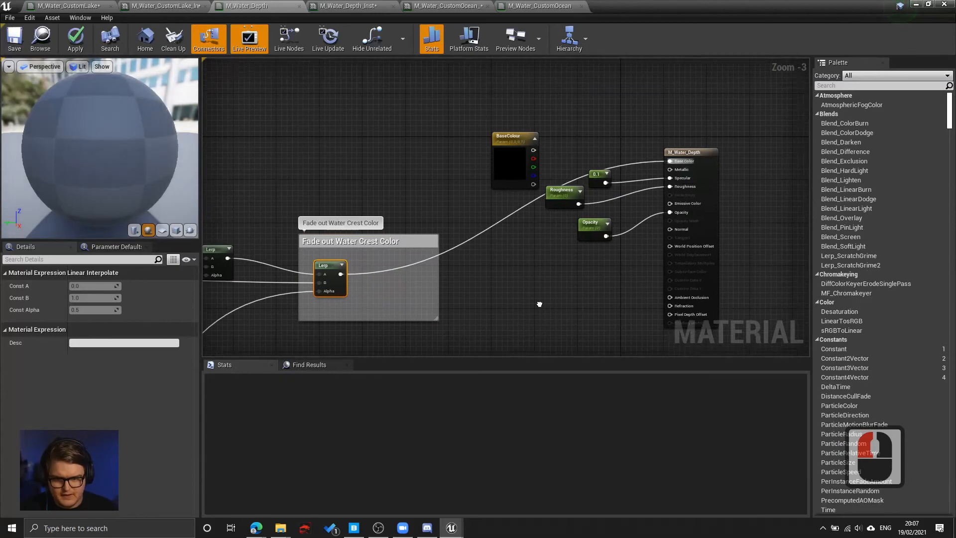
scroll(571, 227, down, 2)
right_drag(457, 287, 439, 296)
click(464, 209)
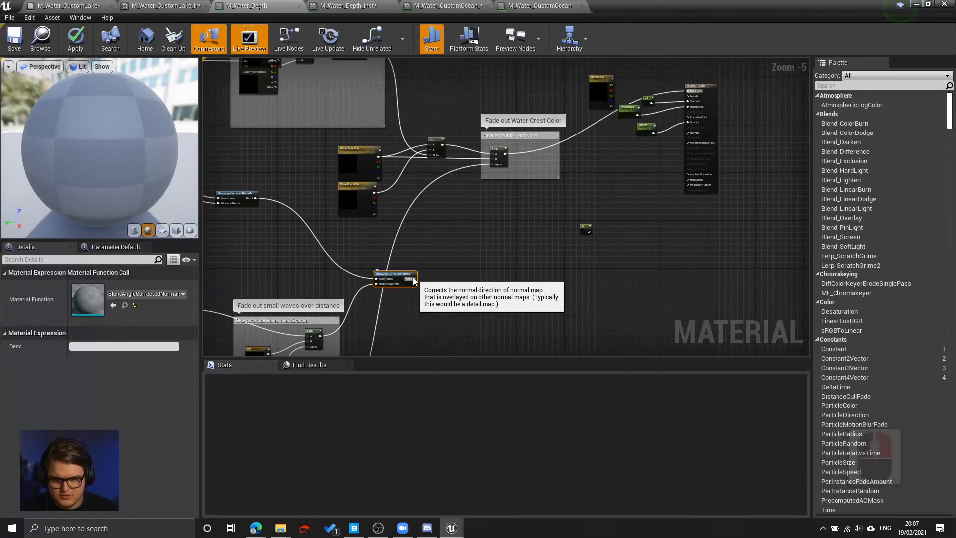
drag(414, 279, 686, 133)
Reposition the final BlendAngleCorrectedNormals node slightly within the empty space beside the Fade out small waves over distance comment.
right_drag(430, 273, 553, 214)
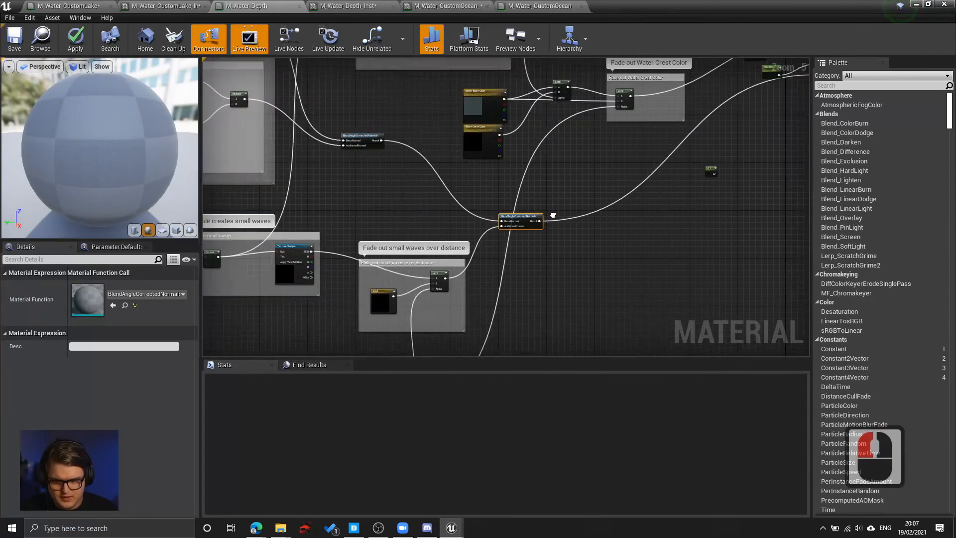
scroll(542, 226, up, 6)
drag(499, 195, 524, 236)
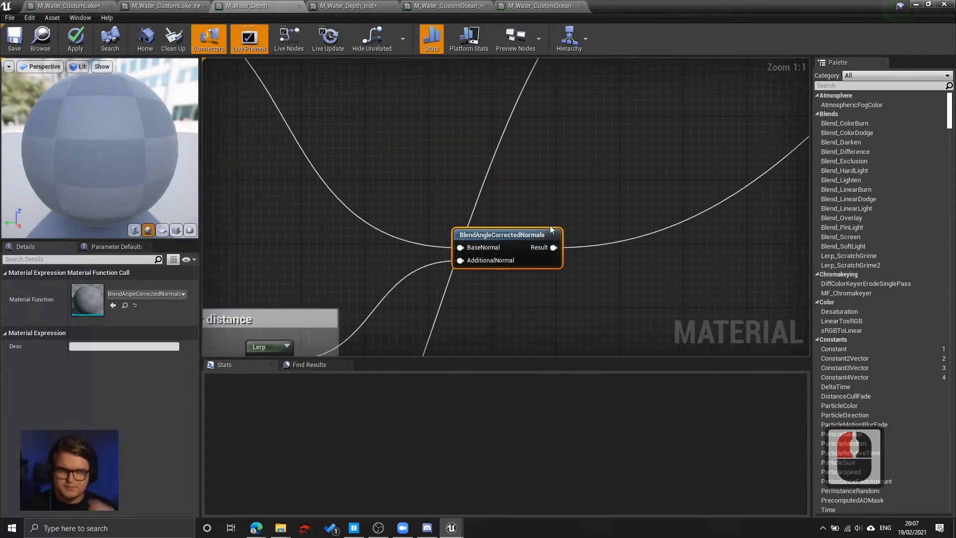
right_drag(663, 211, 443, 262)
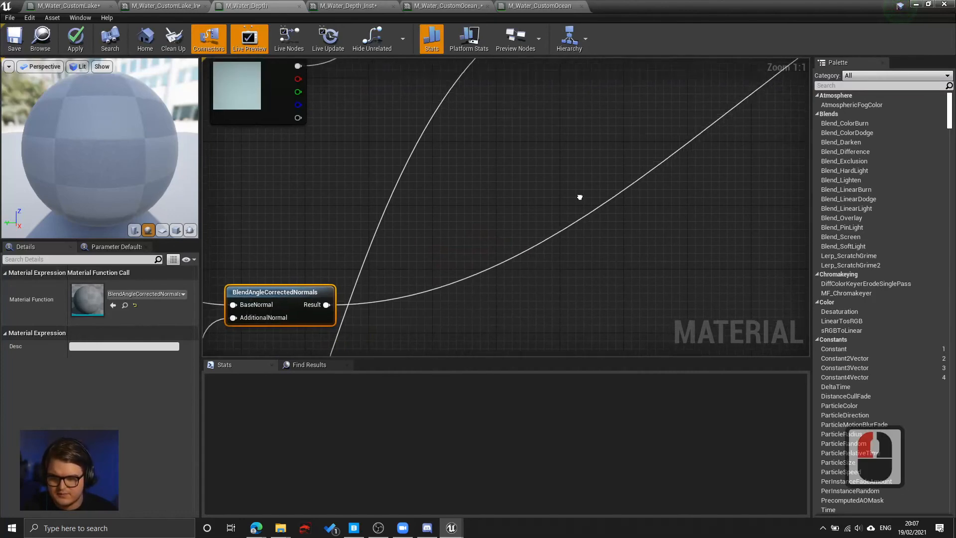
right_drag(579, 199, 602, 156)
scroll(550, 221, down, 2)
right_drag(485, 232, 614, 215)
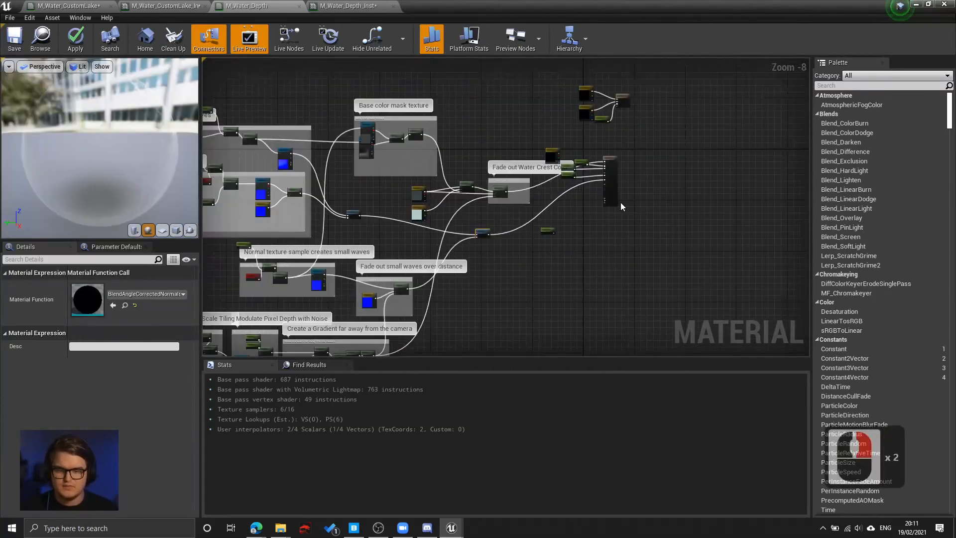
Expand the preview thumbnail of the Lerp inside the Fade out Water Crest Color comment.
scroll(620, 202, up, 2)
scroll(485, 168, up, 1)
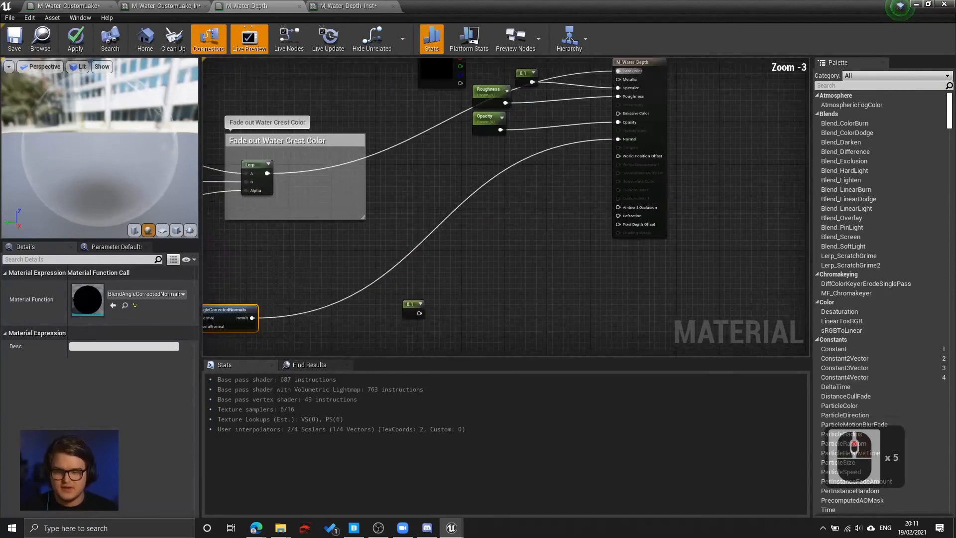
right_drag(491, 167, 518, 225)
click(320, 221)
click(674, 123)
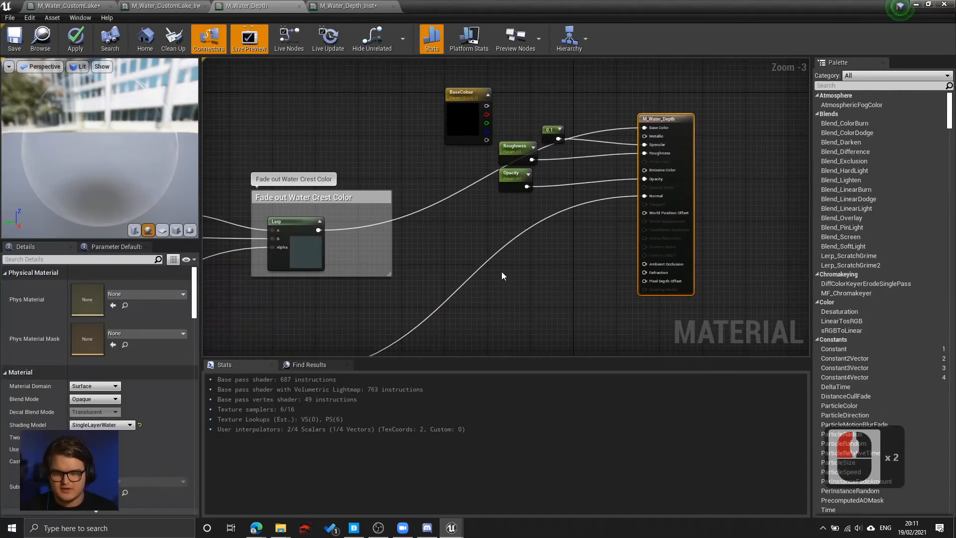
Examine the link running from the final BlendAngleCorrectedNormals node to the main node's Normal input.
right_drag(353, 336, 445, 208)
click(349, 246)
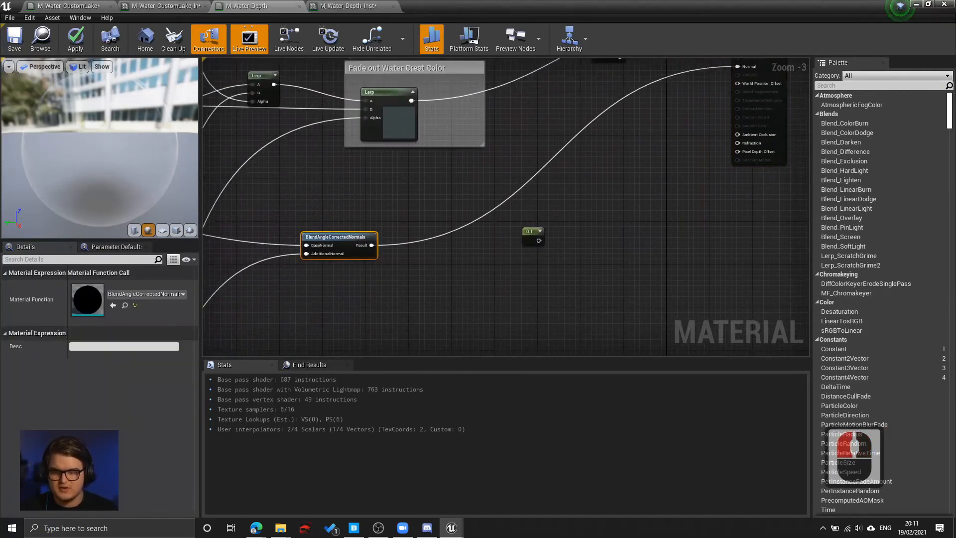
right_drag(603, 144, 468, 262)
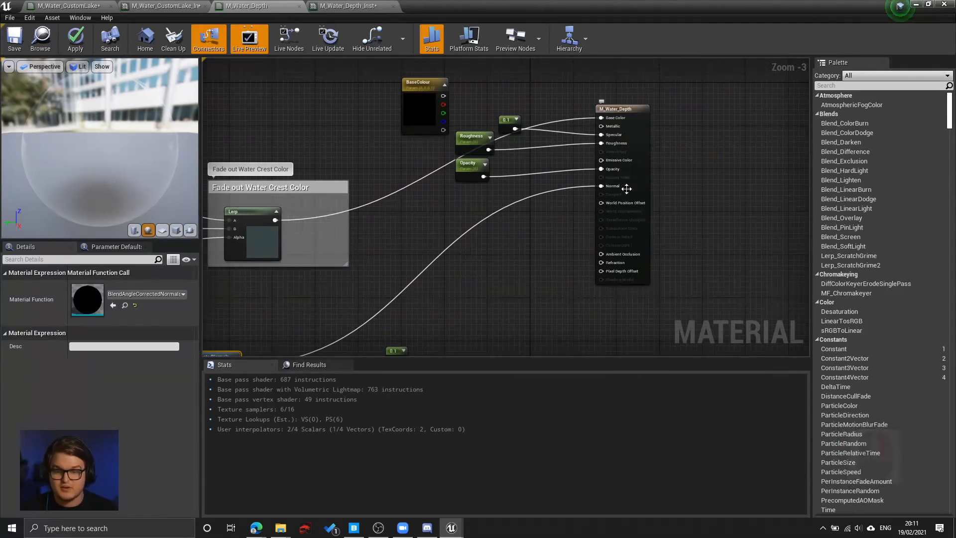
click(625, 188)
right_click(525, 234)
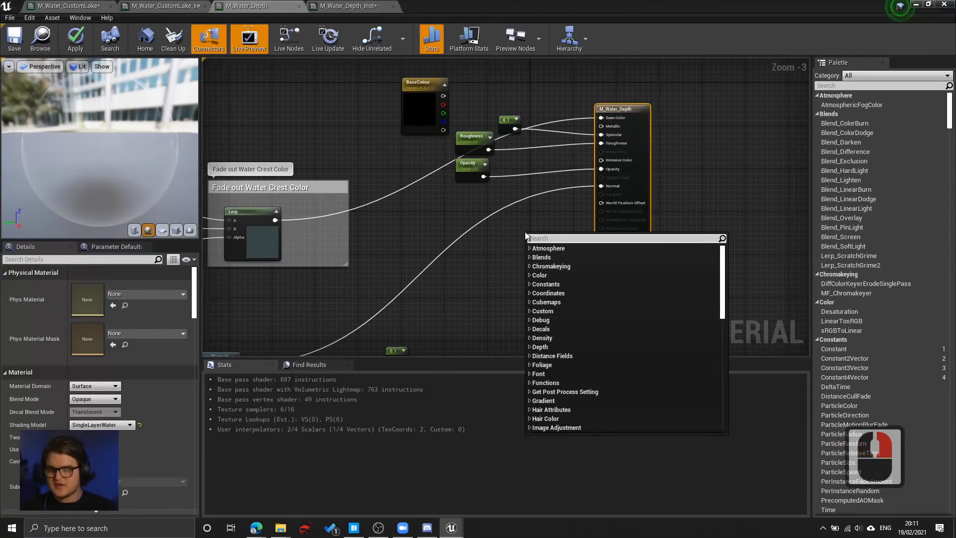
right_drag(443, 253, 509, 212)
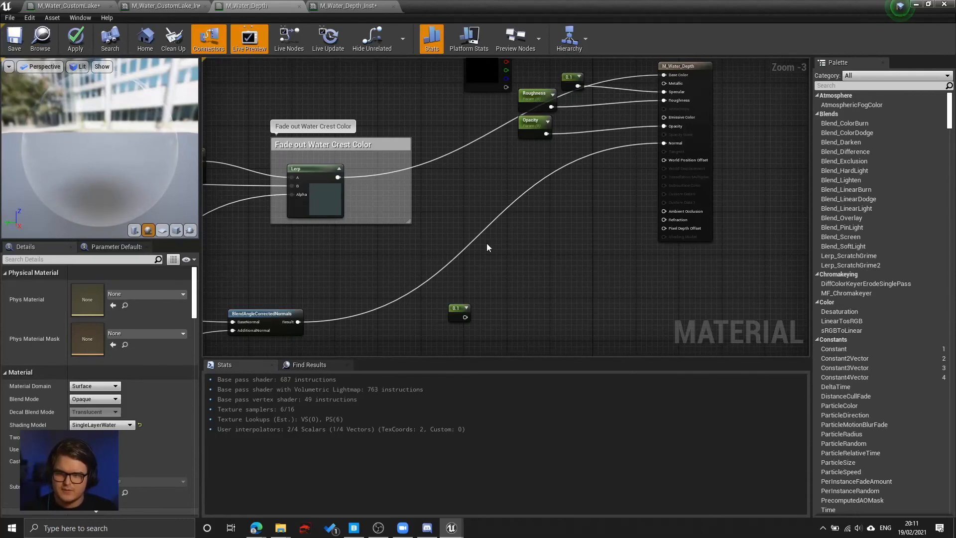
Check the M_Water_Depth_Inst parameters and return to the M_Water_Depth graph.
click(103, 6)
click(240, 4)
click(371, 5)
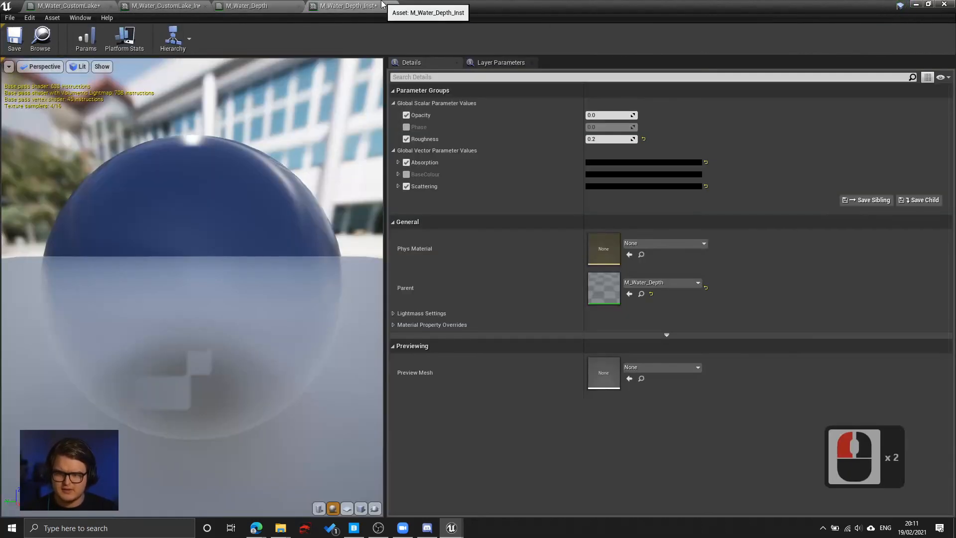
click(271, 5)
right_click(528, 251)
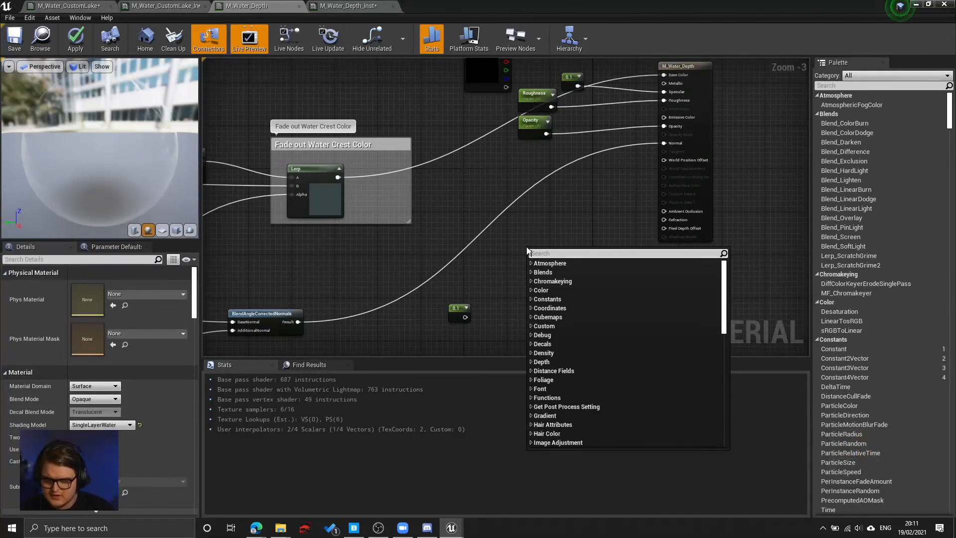
text(lerp)
key(Return)
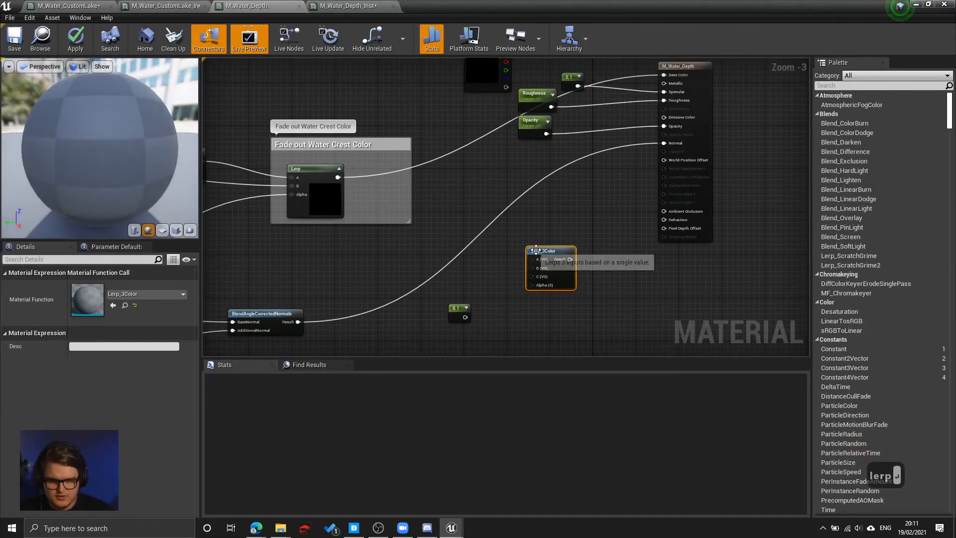
click(557, 220)
drag(557, 220, 520, 312)
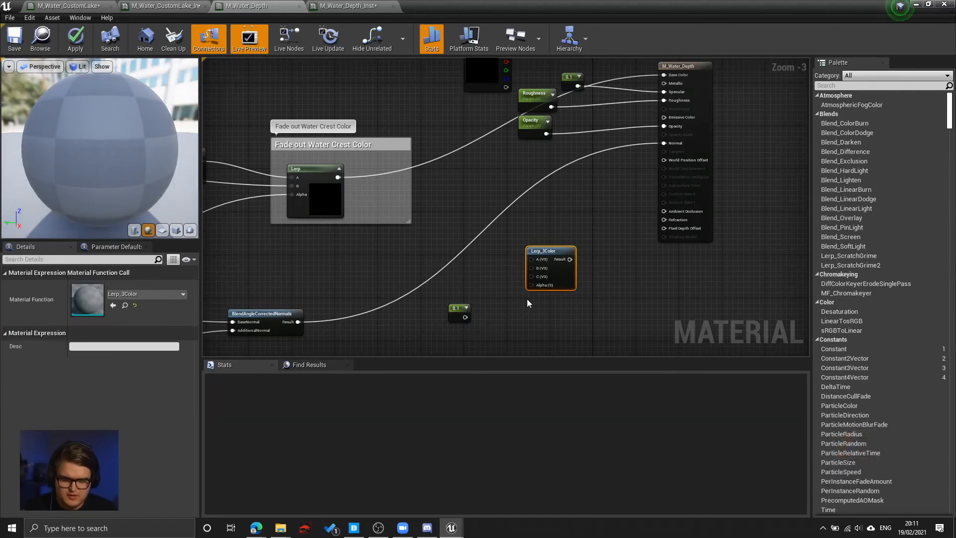
click(560, 244)
click(557, 257)
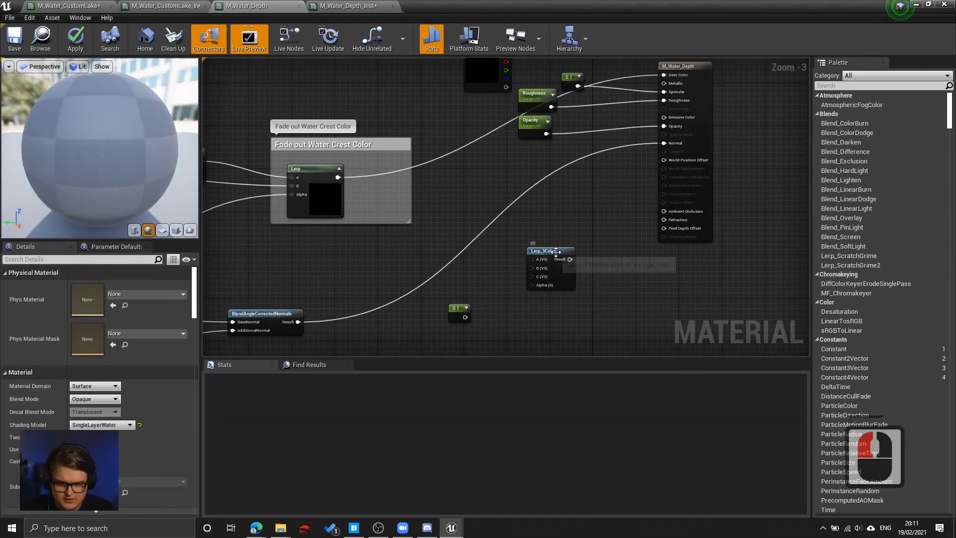
key(Delete)
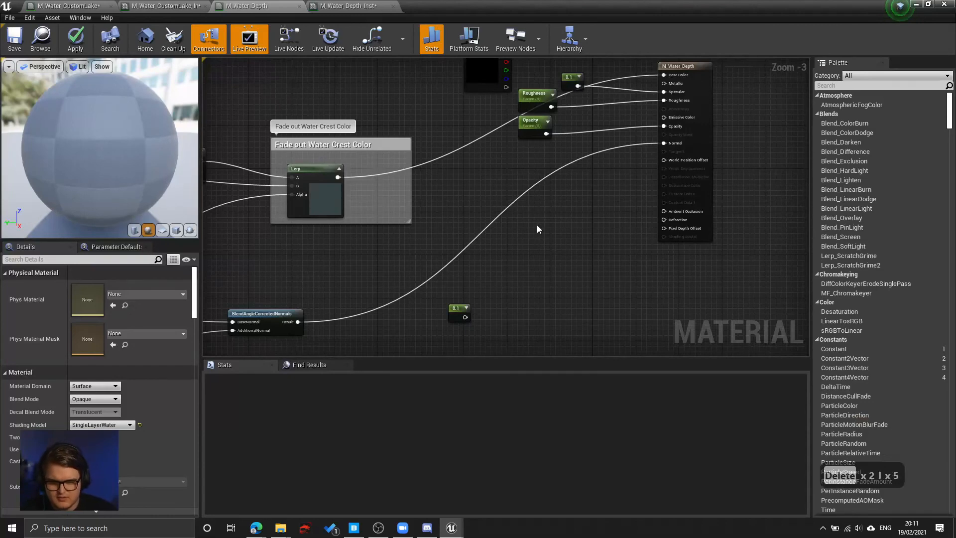
Add a Lerp node and a Constant3Vector node between the final BlendAngleCorrectedNormals node and the main node.
click(537, 226)
scroll(462, 266, up, 3)
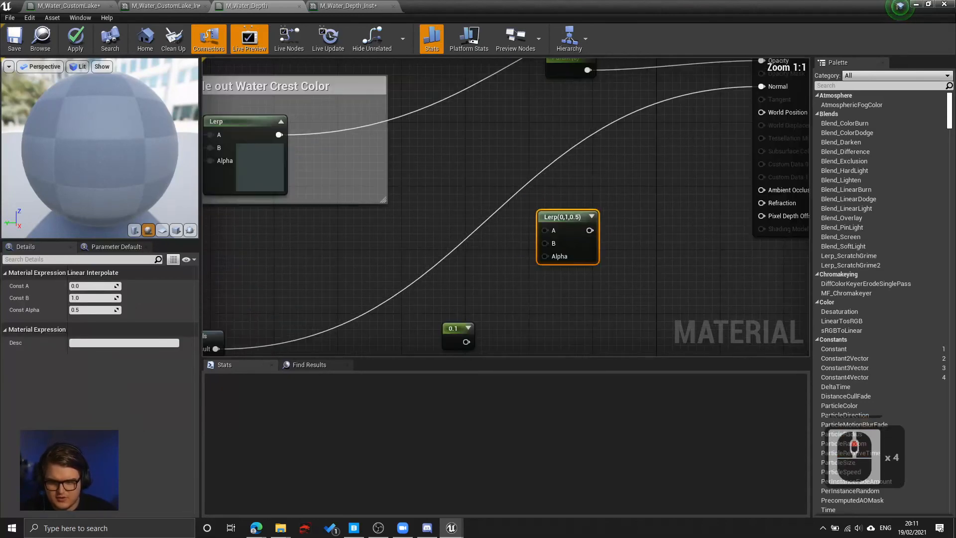
right_drag(229, 343, 309, 301)
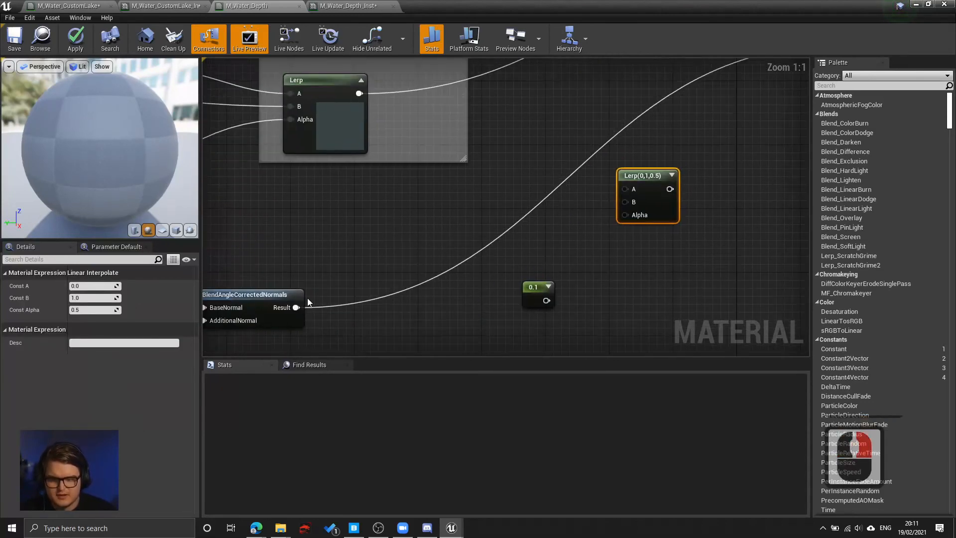
click(465, 190)
drag(469, 193, 414, 199)
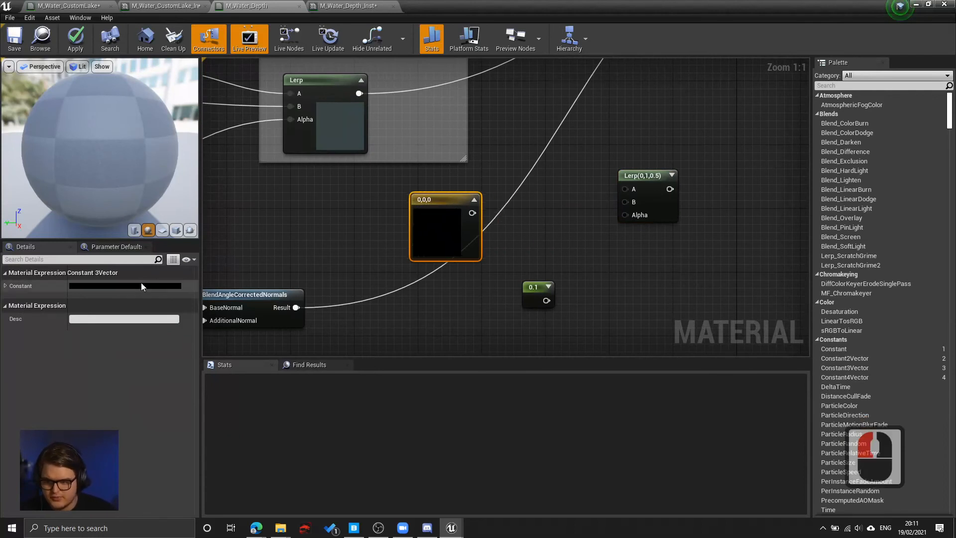
Set the Constant3Vector to the flat normal colour 0,0,1 by giving its blue channel a value of 1.
click(142, 286)
drag(206, 337, 176, 297)
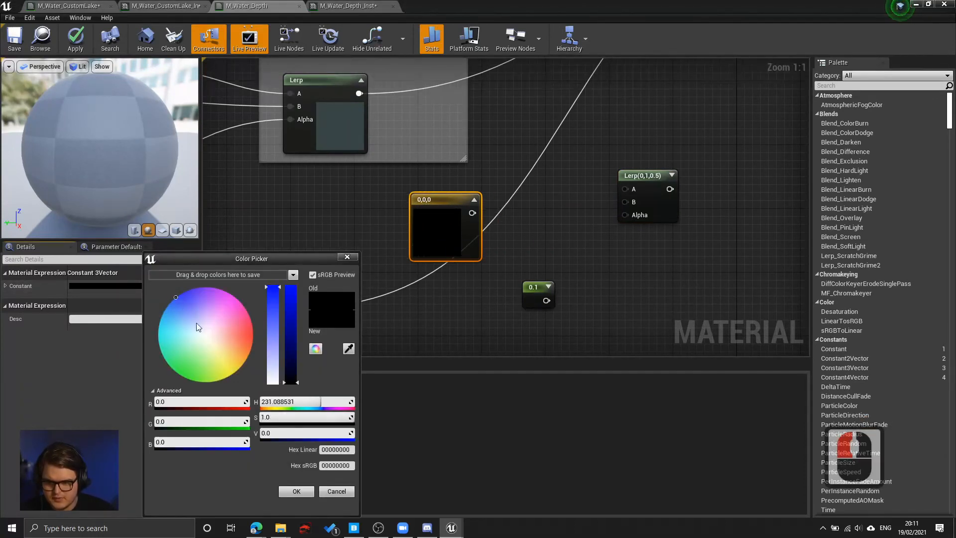
click(213, 442)
text(1)
key(Return)
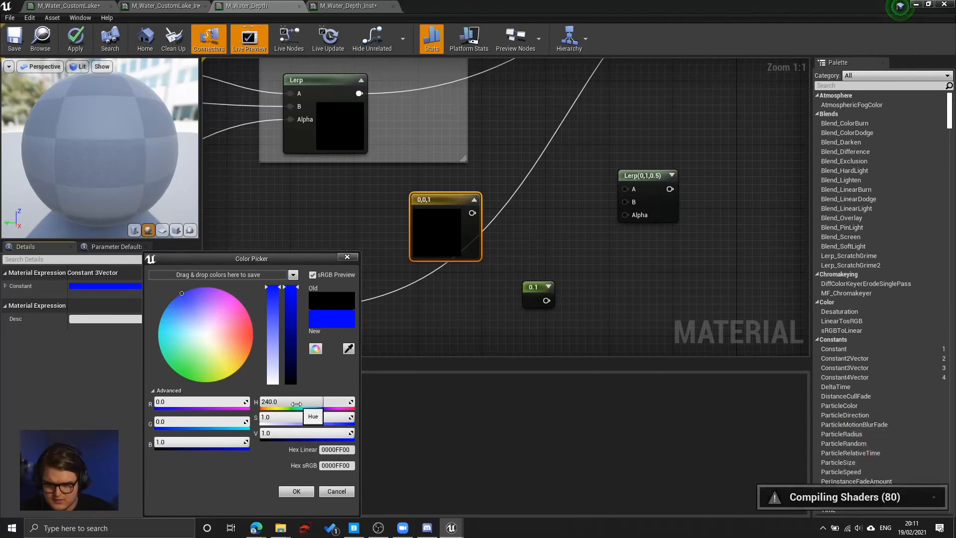
click(298, 489)
Connect the 0,0,1 constant to the new Lerp's A input and the BlendAngleCorrectedNormals result to its B input.
drag(419, 217, 626, 189)
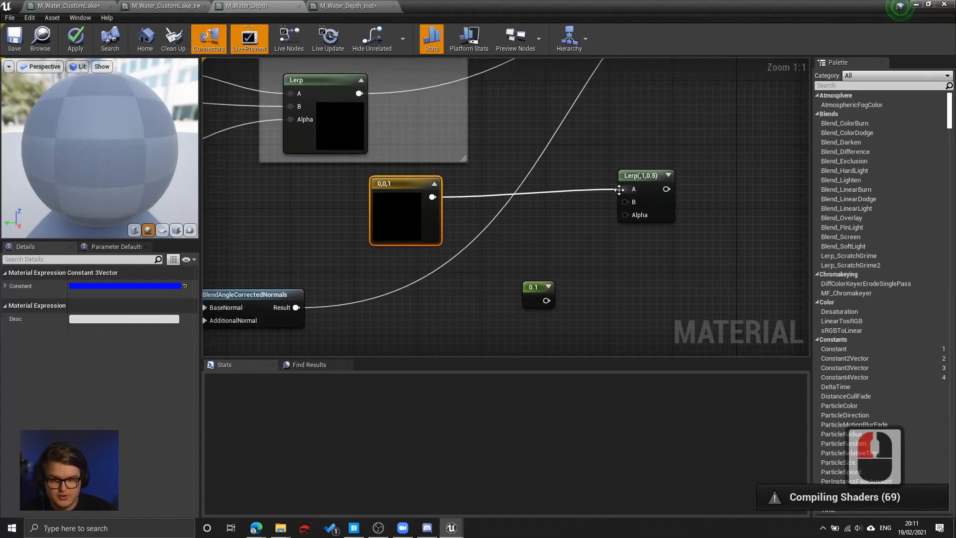
drag(303, 313, 586, 199)
click(266, 293)
right_drag(265, 277, 351, 263)
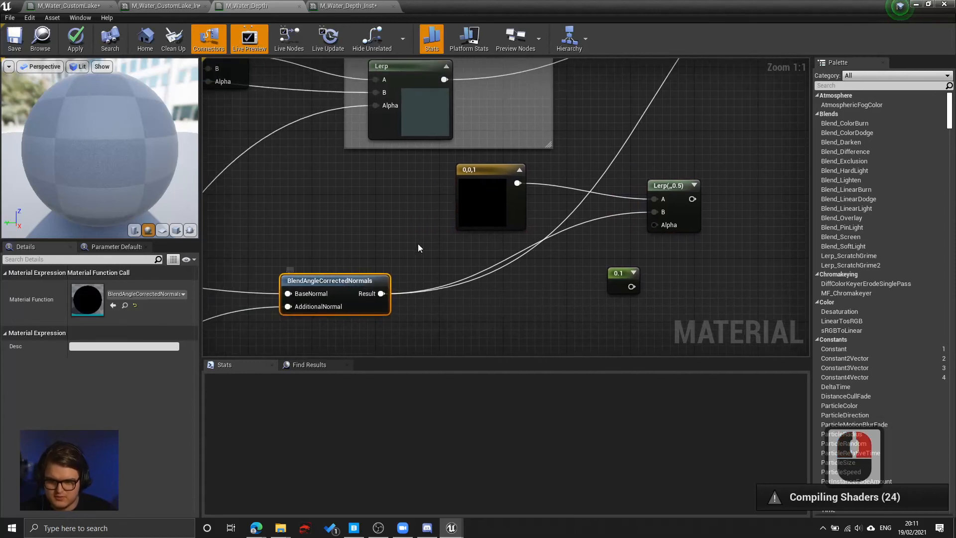
right_drag(419, 248, 322, 250)
right_drag(421, 272, 365, 310)
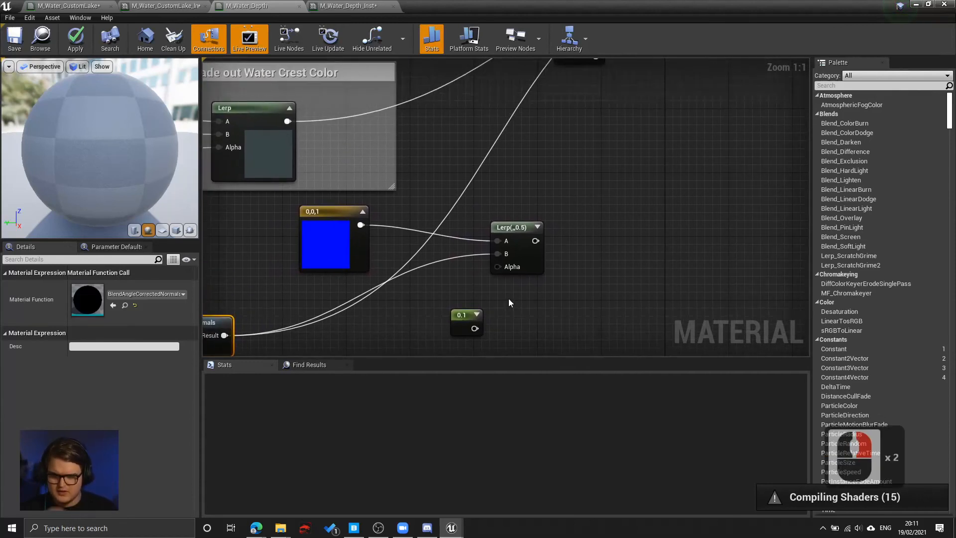
Replace the unconnected 0.1 constant below the Lerp with a new constant converted to a parameter.
click(473, 315)
key(Delete)
right_click(391, 307)
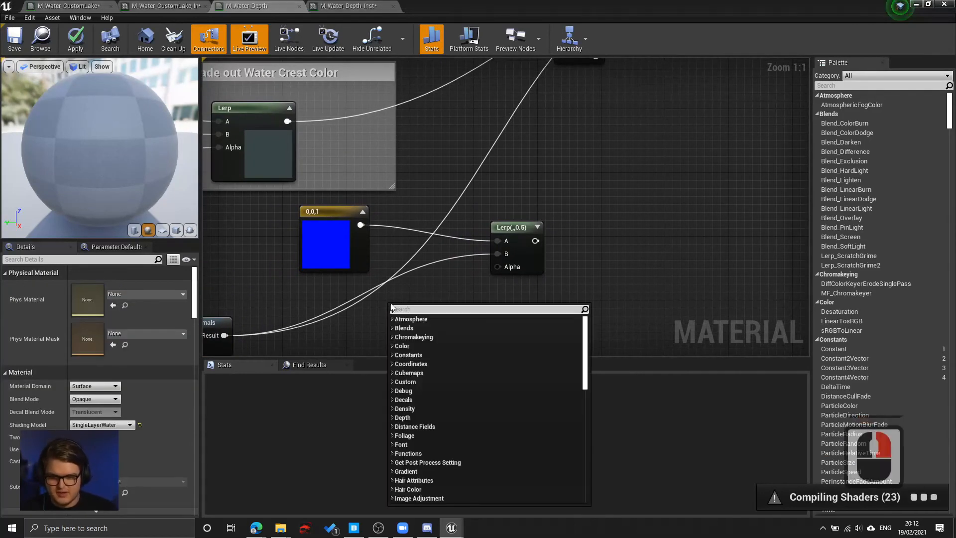
click(431, 299)
click(421, 306)
right_click(429, 318)
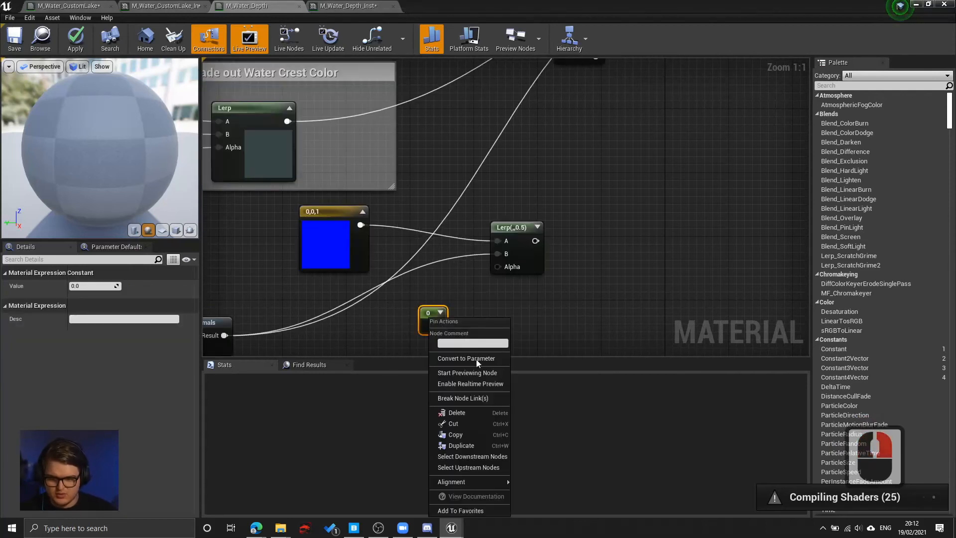
click(466, 359)
Name the new scalar parameter NormalInfluence and connect it to the Lerp's Alpha input.
click(101, 286)
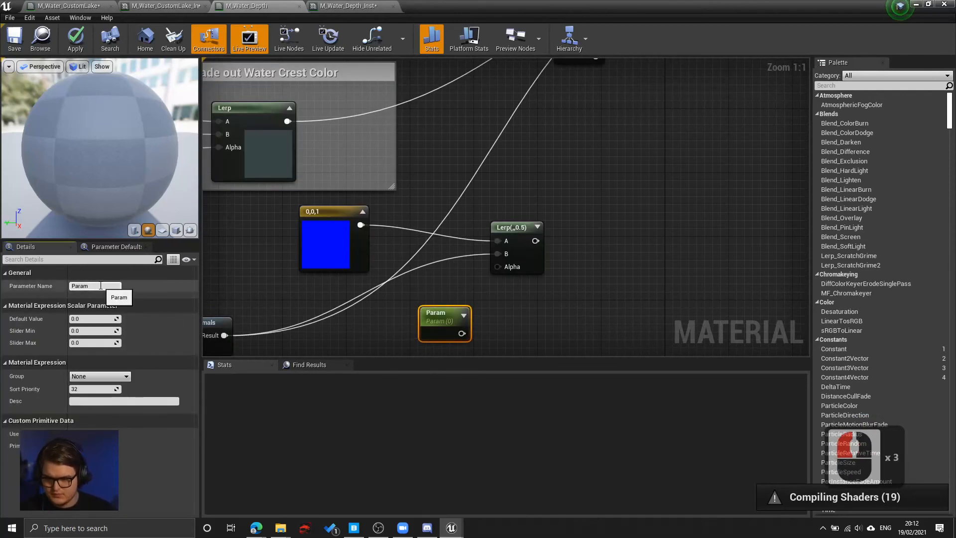
text(NormalInfluence)
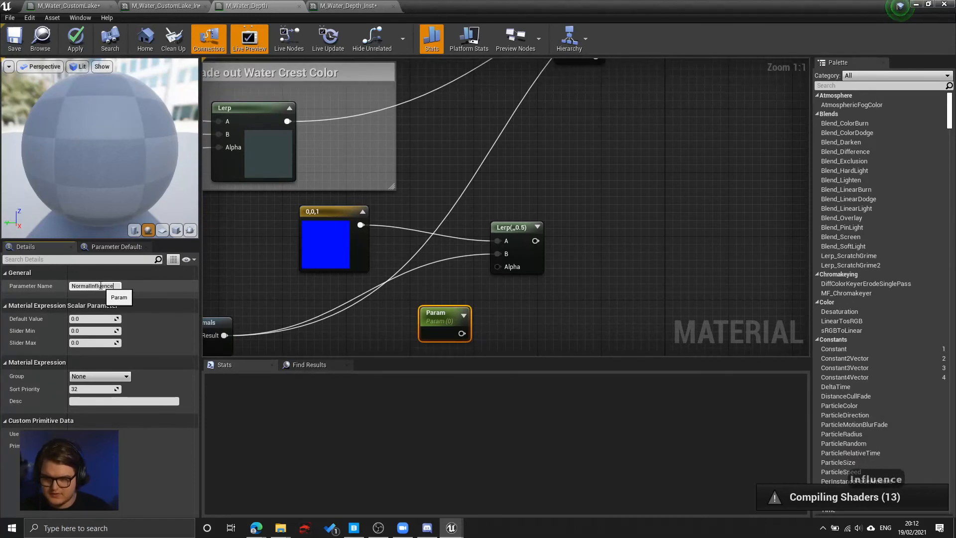
key(Return)
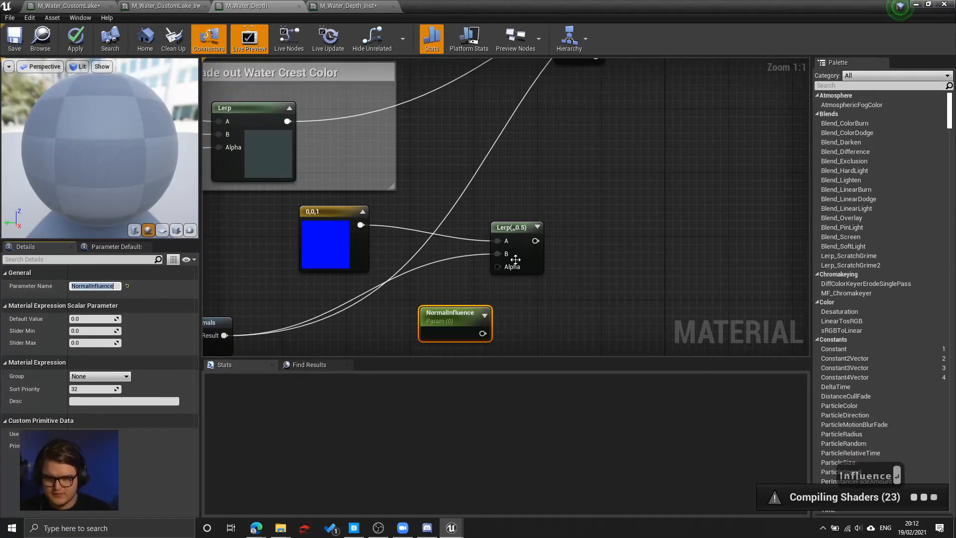
right_drag(516, 259, 462, 274)
Add a Normalize node after the new Lerp and connect the Lerp's output to its VectorInput.
right_click(501, 268)
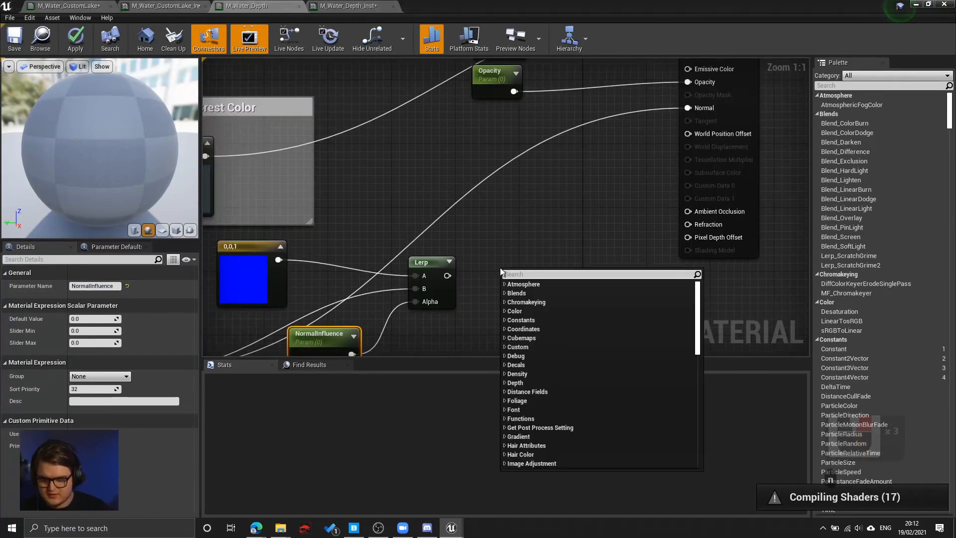
text(normal)
key(Return)
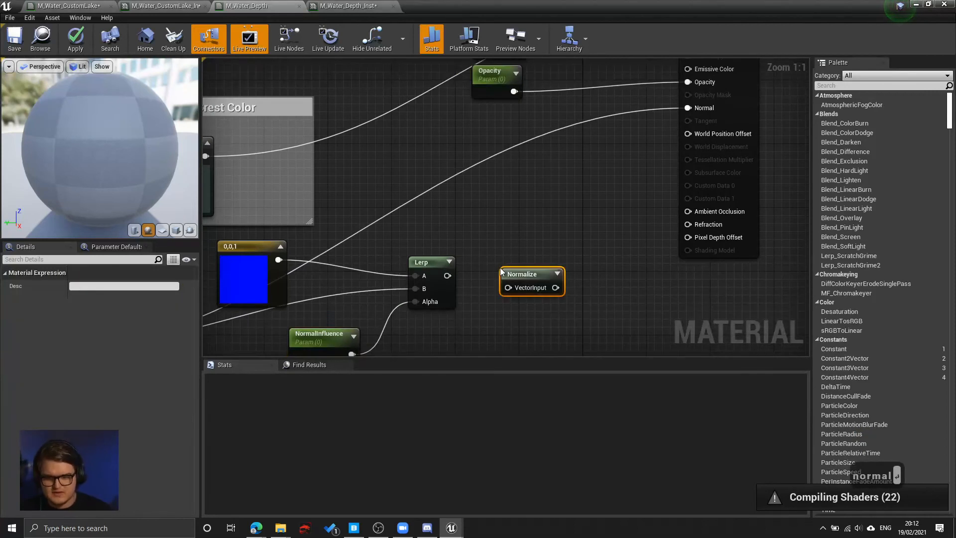
drag(448, 277, 508, 288)
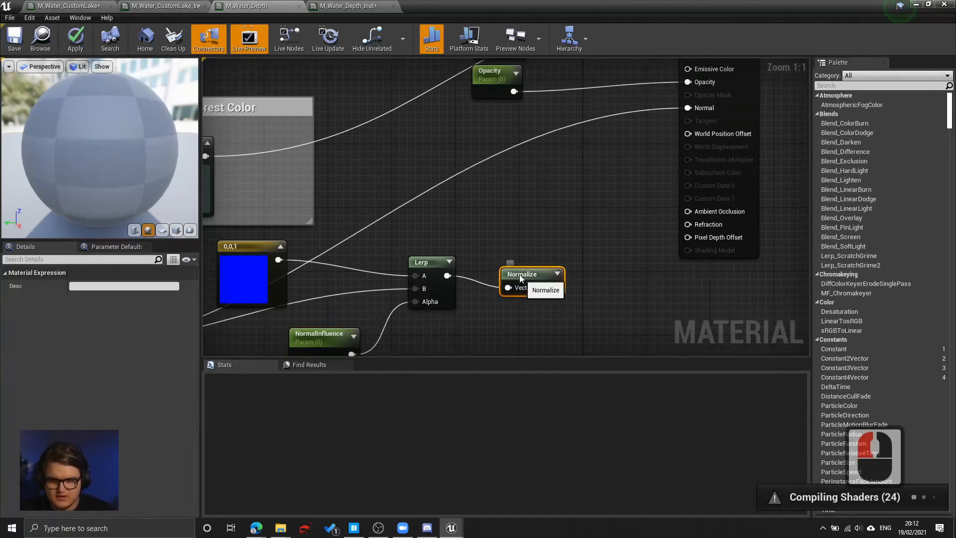
Connect the Normalize output to the main node's Normal input and align the Normalize node beside the Lerp.
drag(563, 274, 550, 254)
right_drag(550, 254, 453, 328)
drag(447, 343, 587, 180)
right_drag(426, 333, 532, 246)
drag(532, 246, 535, 239)
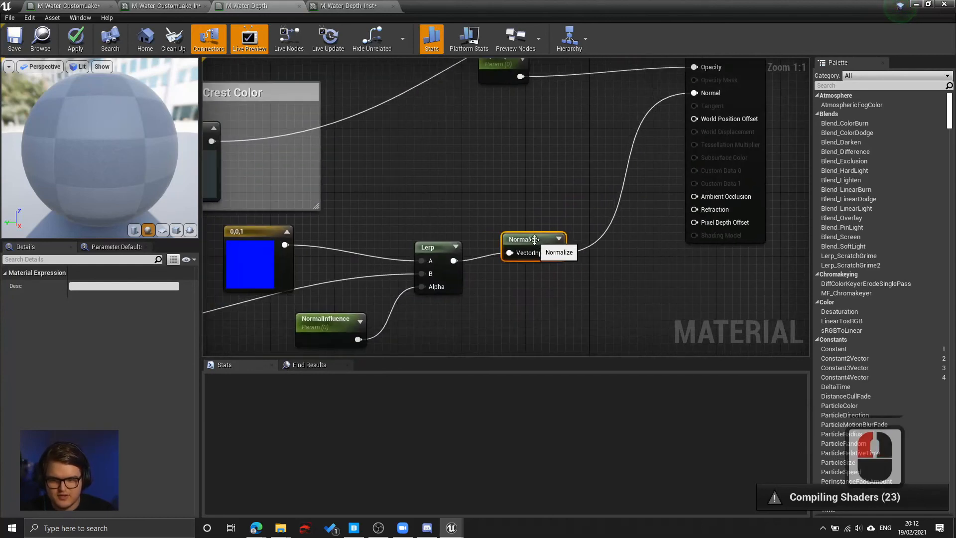
Move the material editor window beside the level viewport and switch to the M_Water_Depth_Inst instance.
right_drag(661, 137, 664, 155)
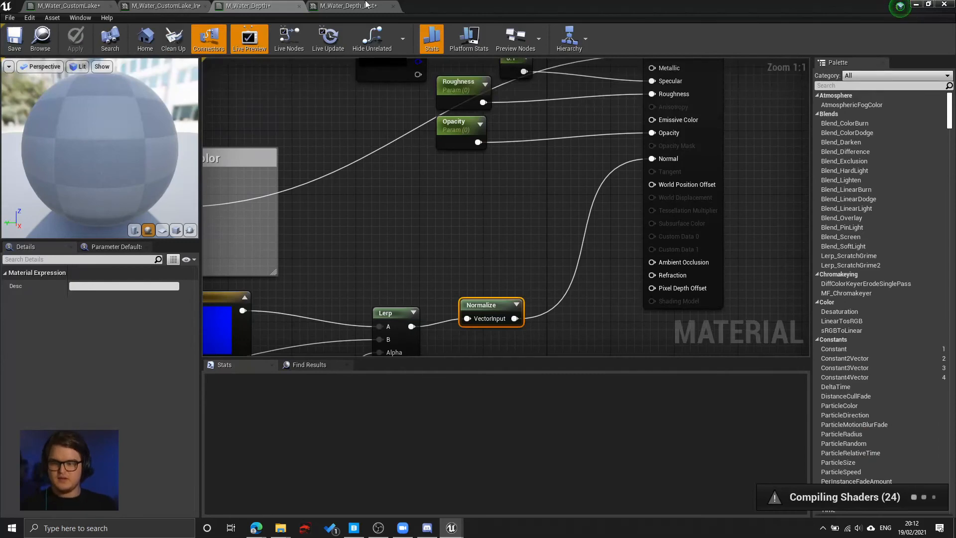
drag(366, 5, 773, 9)
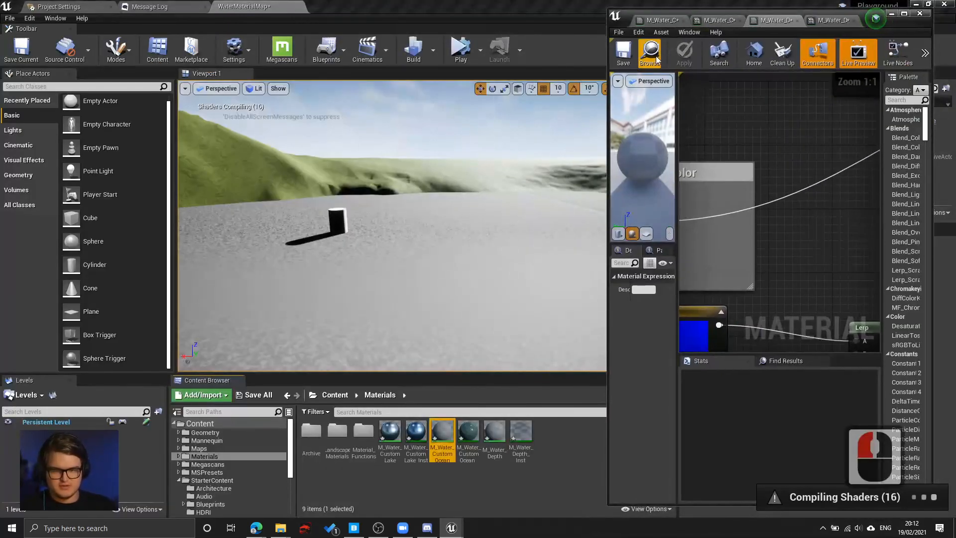
click(563, 470)
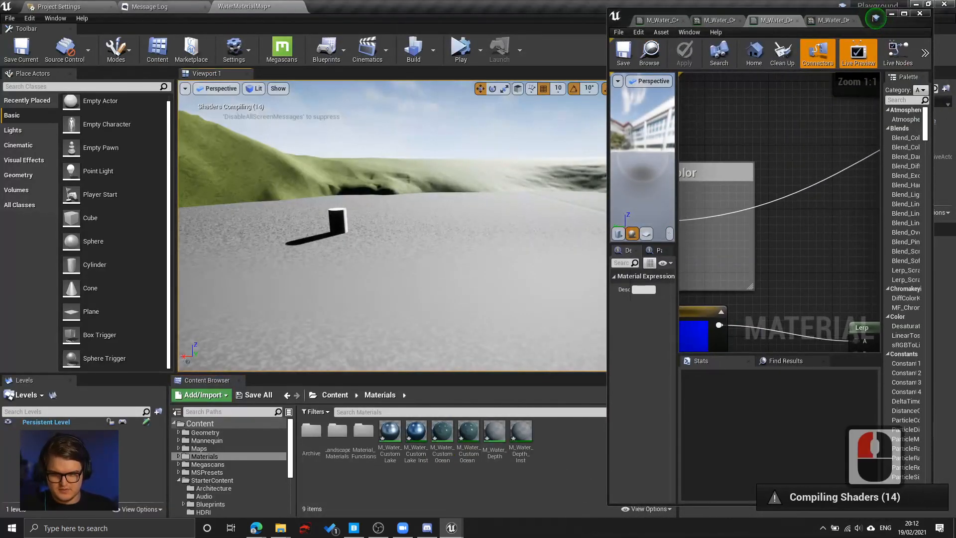
drag(841, 21, 839, 31)
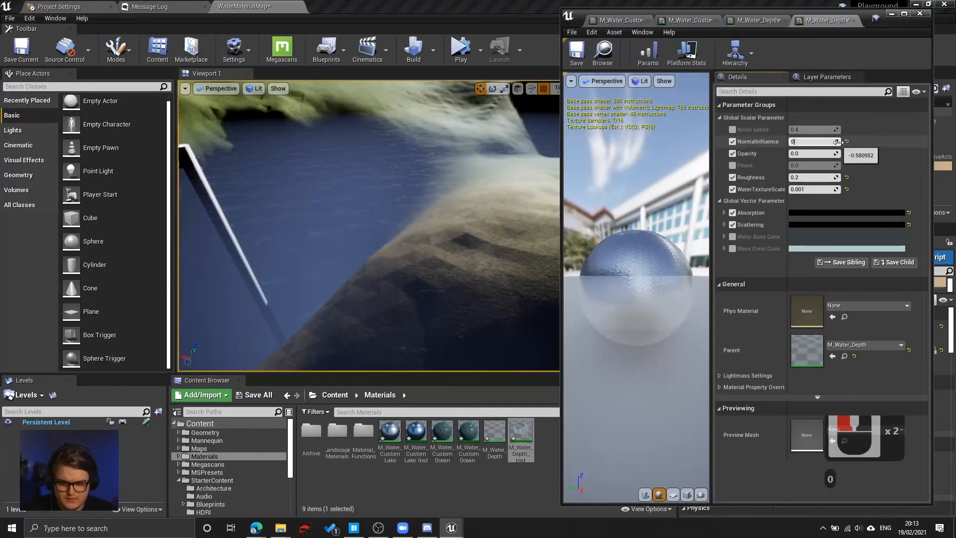
Reset NormalInfluence to its default, toggle its override off and on, and set it to about 0.21.
click(847, 142)
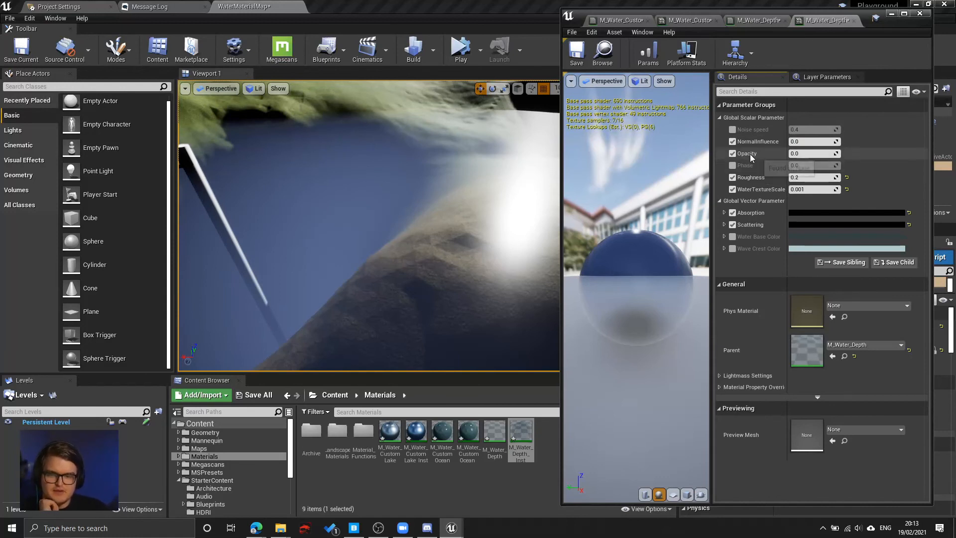
click(732, 142)
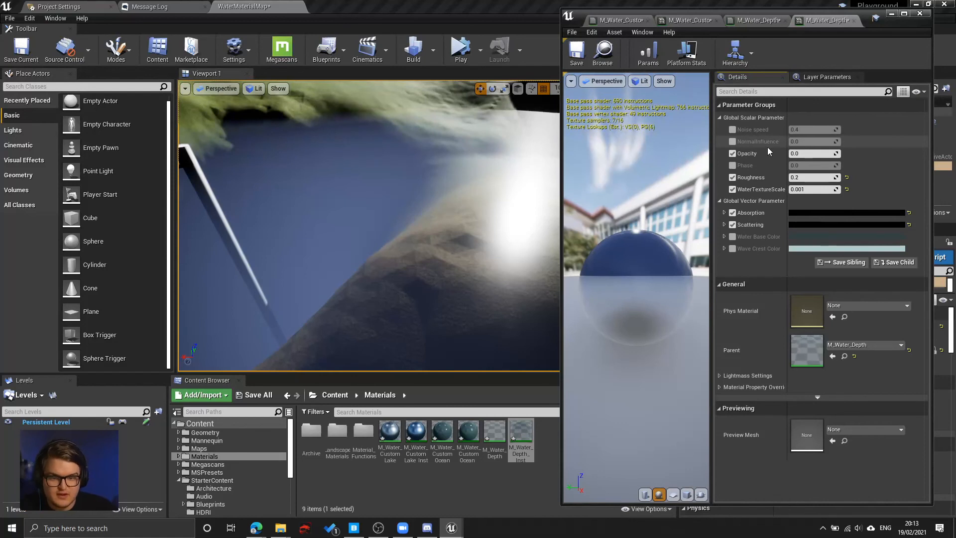
click(734, 143)
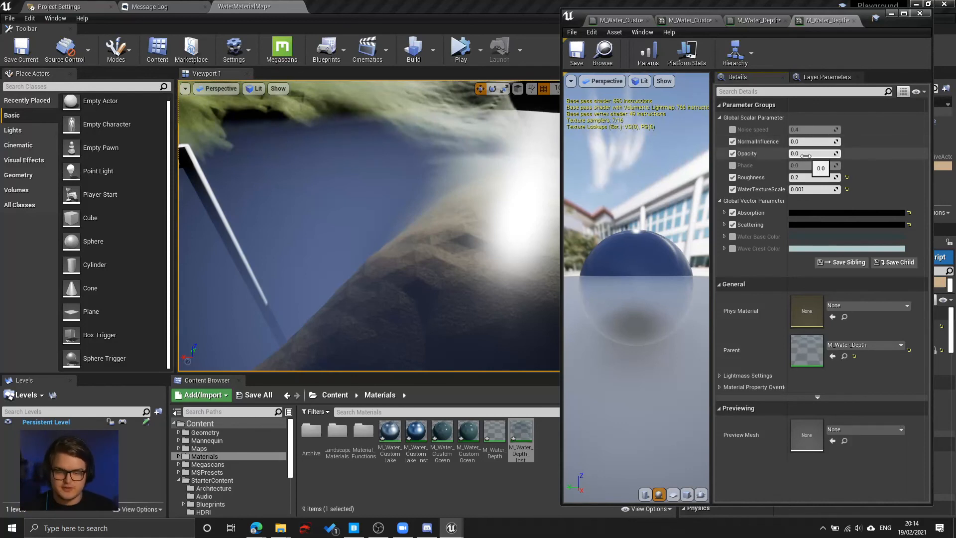
drag(800, 143, 807, 143)
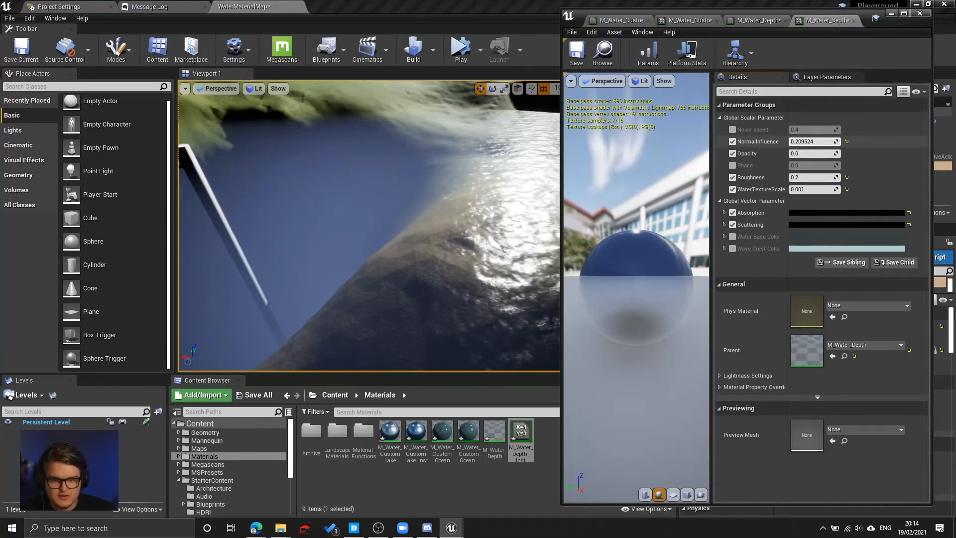
Examine the water surface's waves and sun reflections in the level from different distances and angles.
key(w)
key(a)
key(w)
key(a)
right_drag(444, 250, 430, 223)
key(s)
key(s)
key(a)
key(w)
key(a)
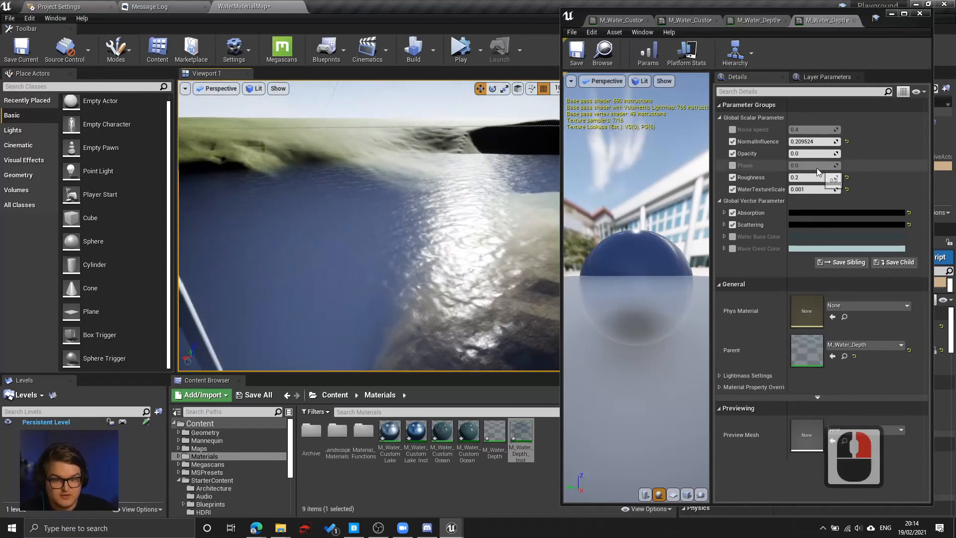
Try an Opacity of about 0.74 on the instance and view the water around the submerged pole.
mouse_move(535, 195)
right_down()
mouse_move(508, 239)
mouse_move(533, 204)
right_up()
key(a)
drag(801, 154, 828, 154)
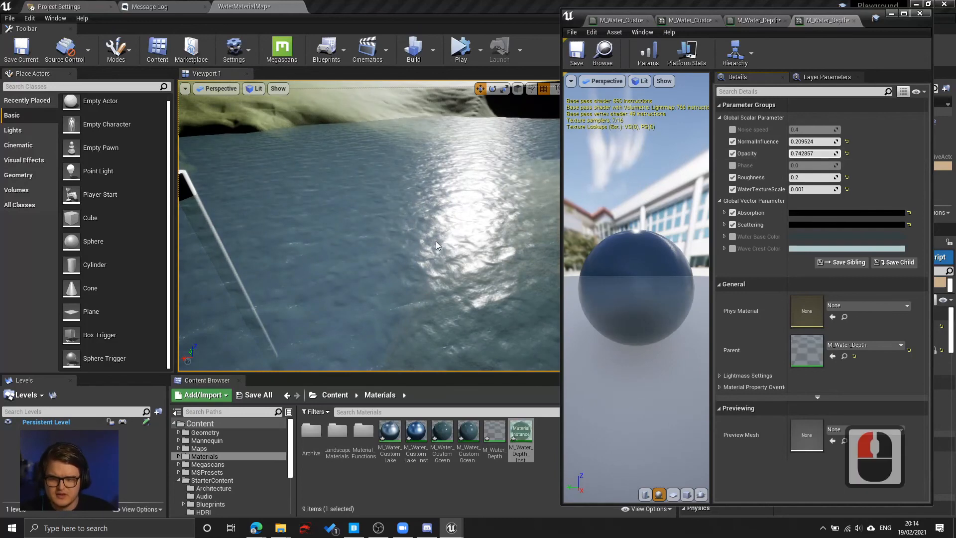
right_drag(437, 245, 467, 270)
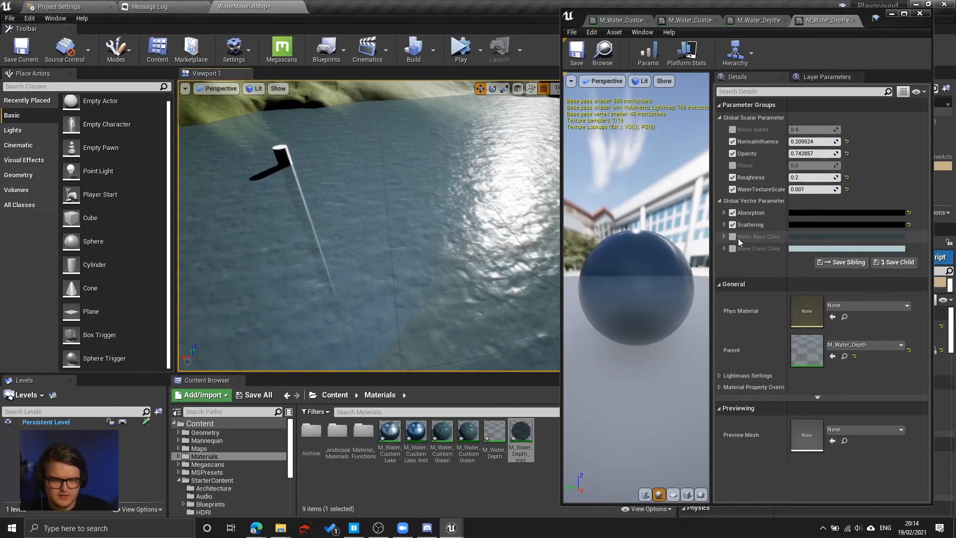
Try a dark blue Water Base Color (hex sRGB 1A3142FF) and turn that parameter's override off again.
click(796, 238)
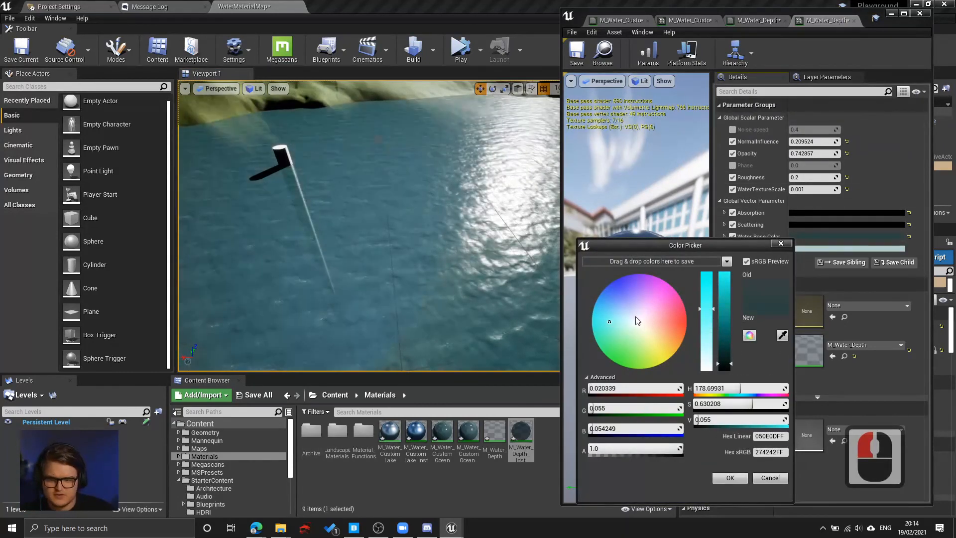
click(627, 327)
drag(626, 327, 604, 293)
click(607, 300)
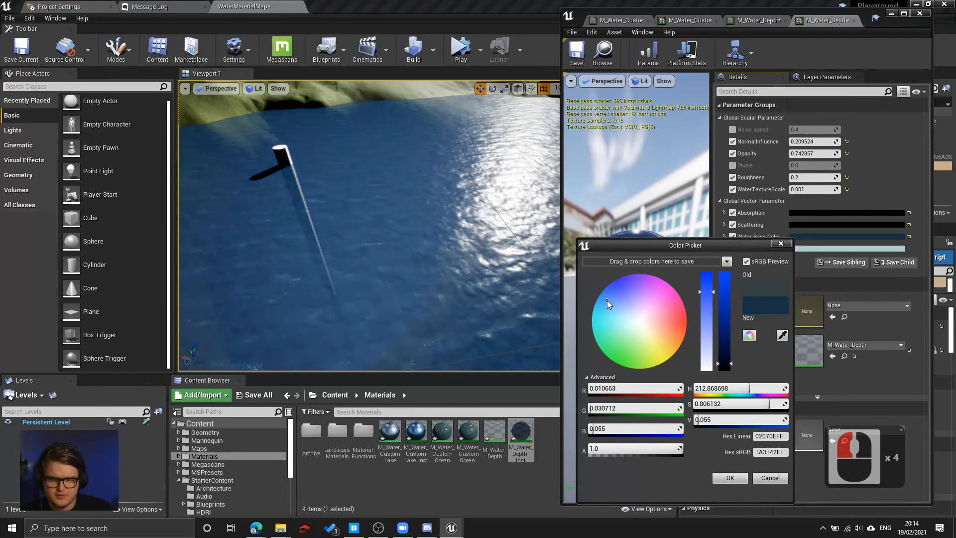
click(730, 478)
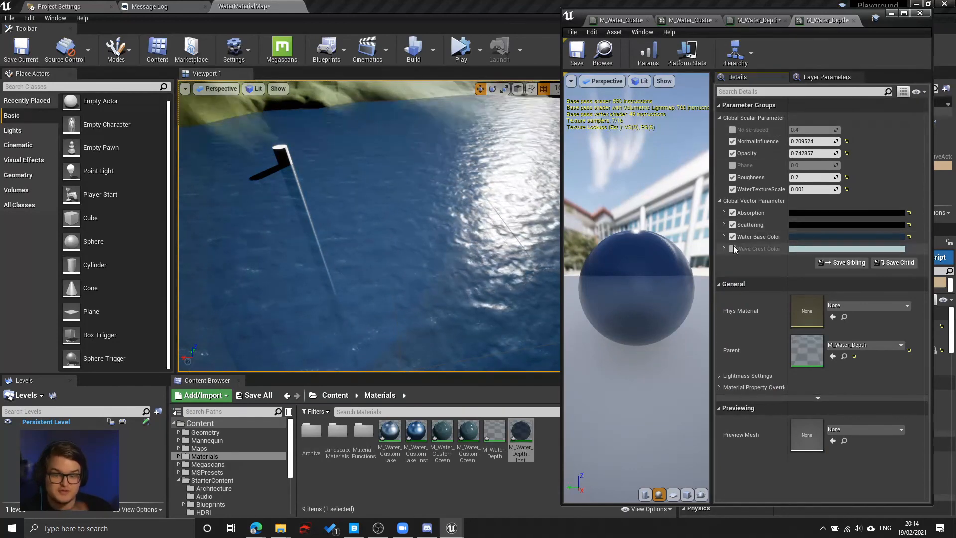
click(733, 236)
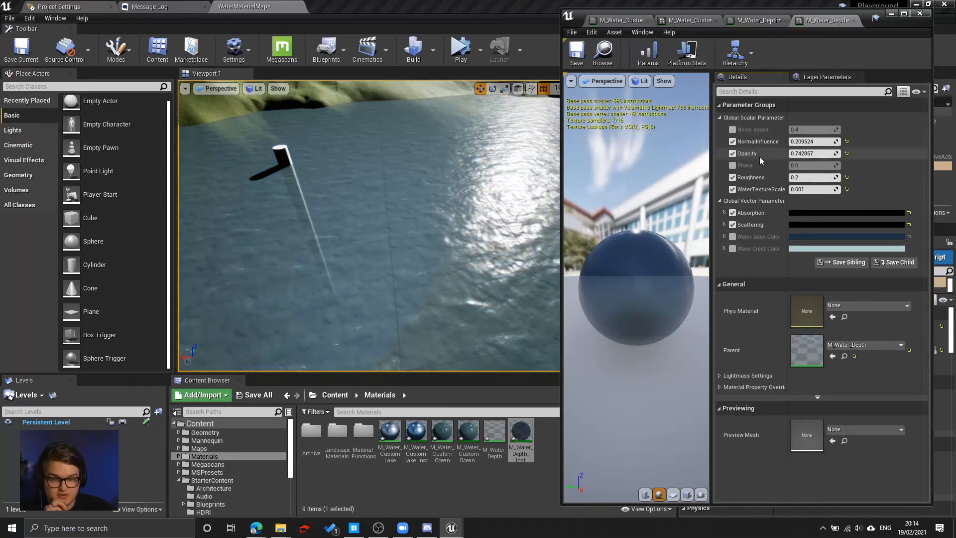
Set the instance's Opacity to 0 and raise NormalInfluence to about 0.44.
drag(807, 153, 777, 153)
double_click(814, 154)
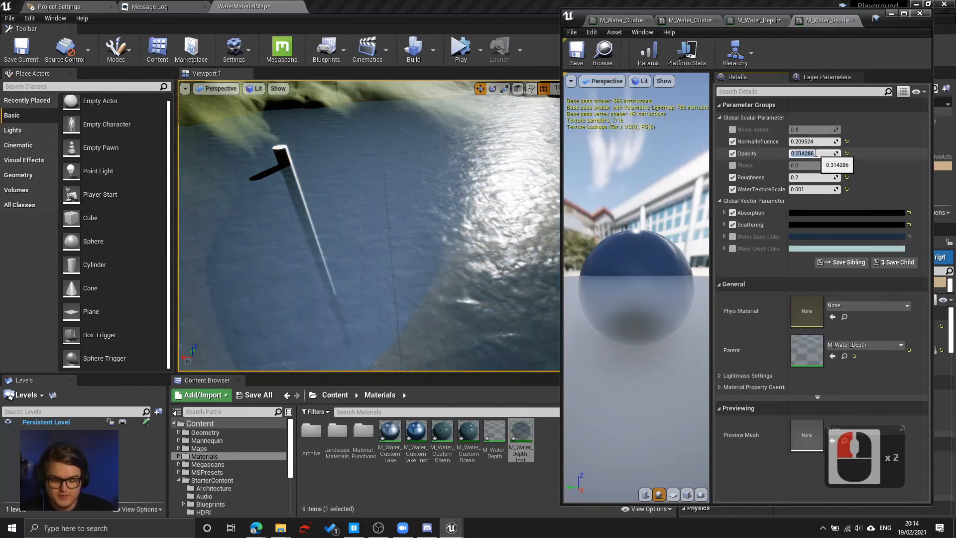
text(0)
key(Return)
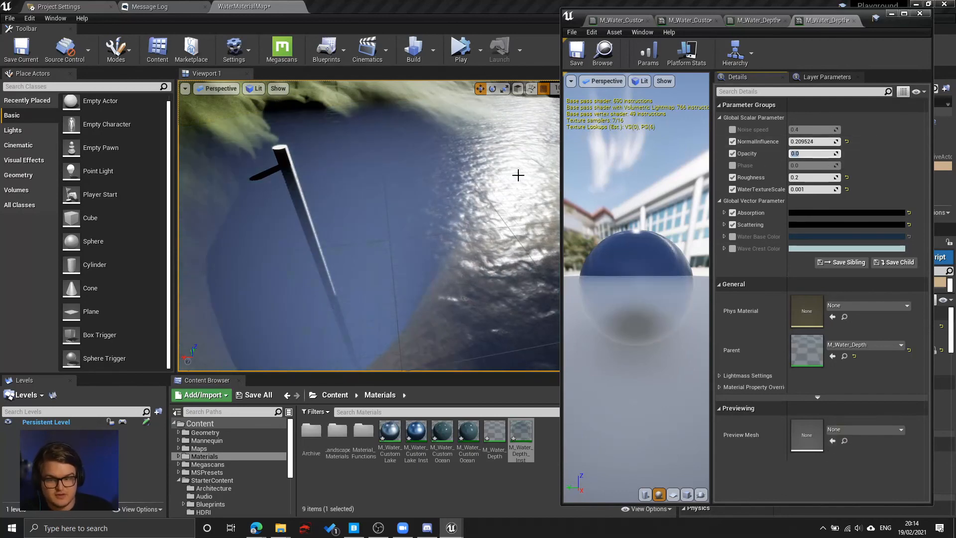
right_drag(518, 175, 518, 176)
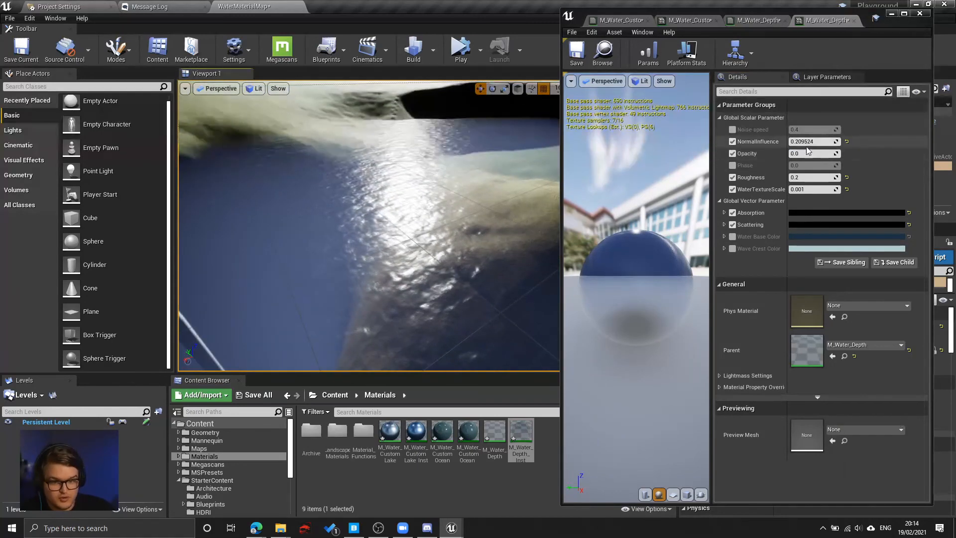
drag(799, 141, 810, 142)
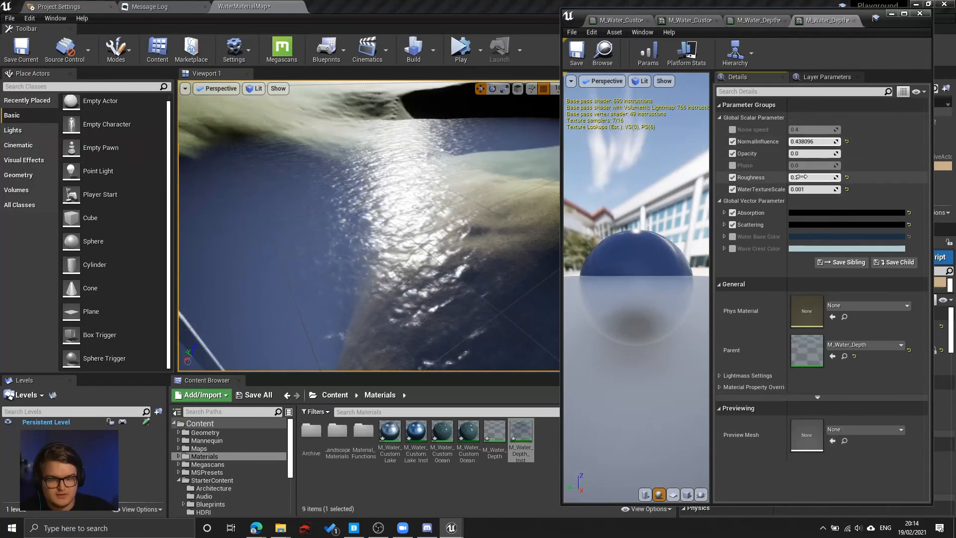
Try Roughness values of about -0.14 and 0.09 while viewing the highlights on the water.
drag(808, 178, 802, 178)
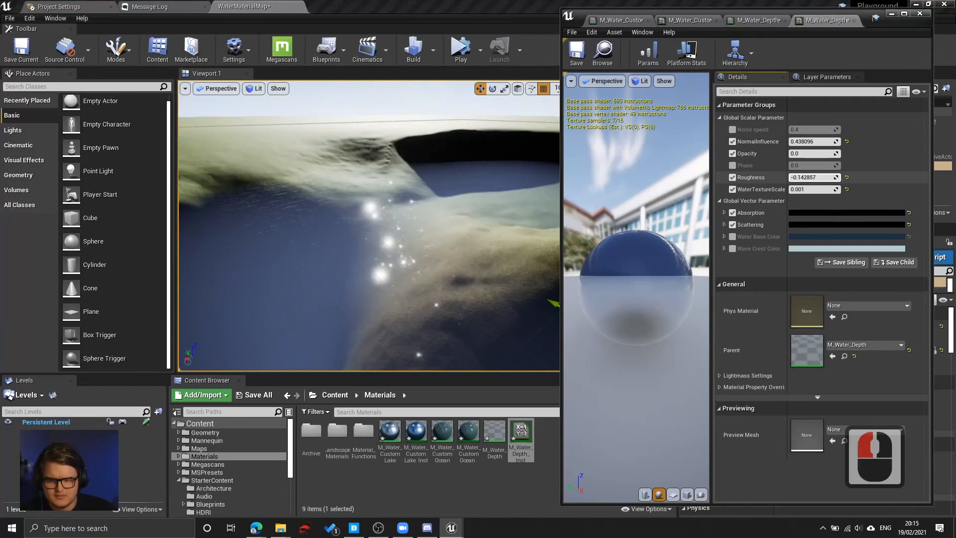
key(w)
key(q)
right_drag(452, 228, 452, 217)
key(w)
mouse_move(807, 178)
mouse_down()
mouse_move(817, 177)
mouse_move(798, 177)
mouse_up()
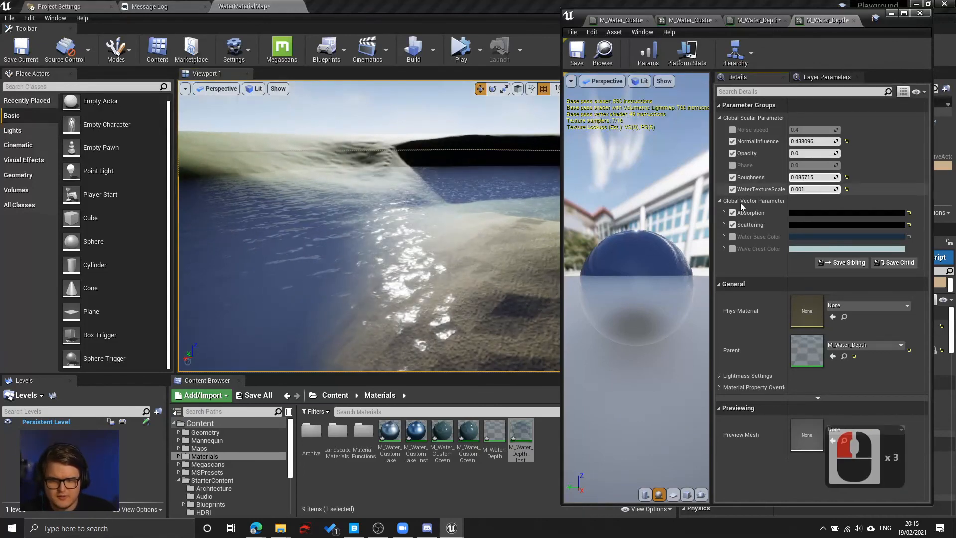
Set the Roughness to 0.1 and view the water's sun reflection from closer to the surface.
key(s)
right_drag(452, 219, 441, 245)
click(796, 175)
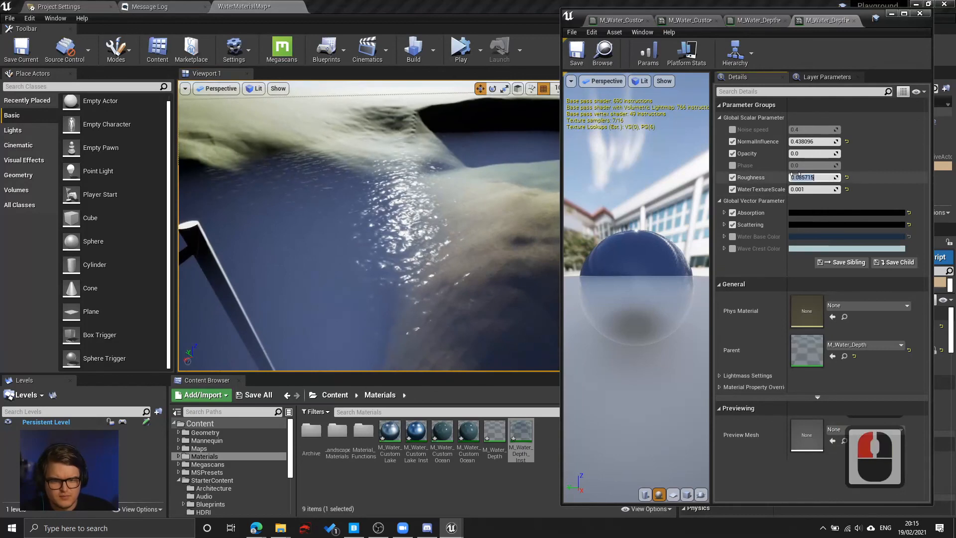
text(.1)
key(Return)
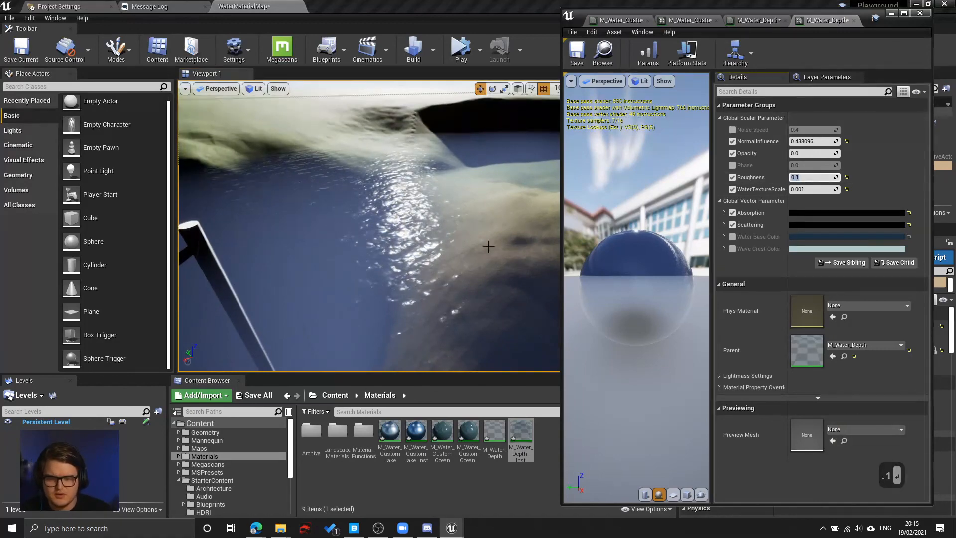
right_drag(452, 231, 453, 231)
key(e)
key(e)
key(a)
key(w)
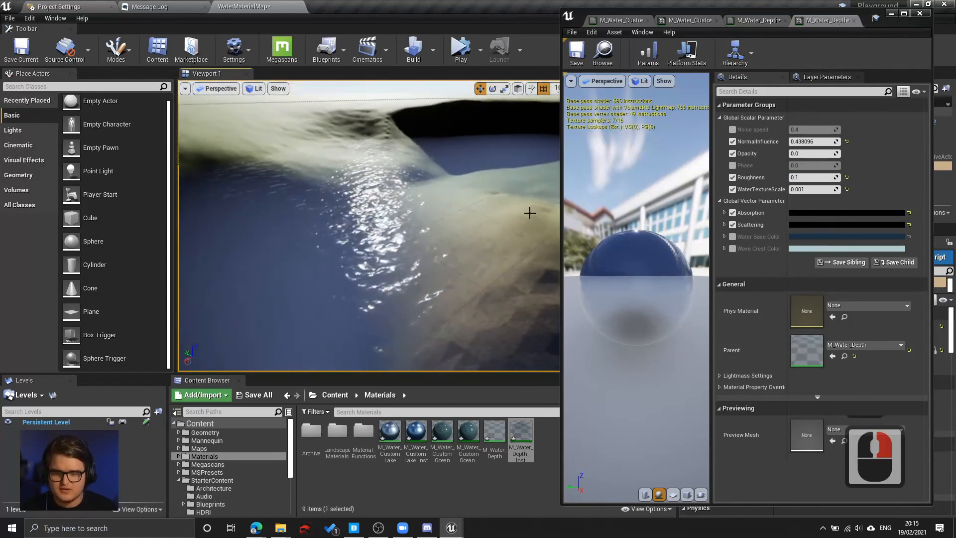
Try much higher Roughness values, about 0.68 and 0.53, and view the water near the pole.
drag(802, 178, 827, 178)
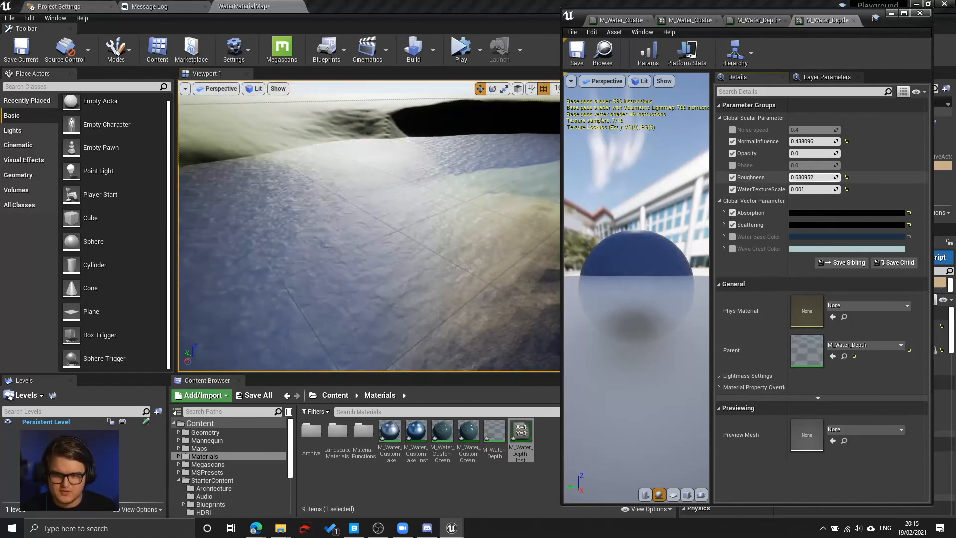
right_drag(351, 199, 350, 199)
key(d)
key(s)
right_drag(462, 223, 461, 223)
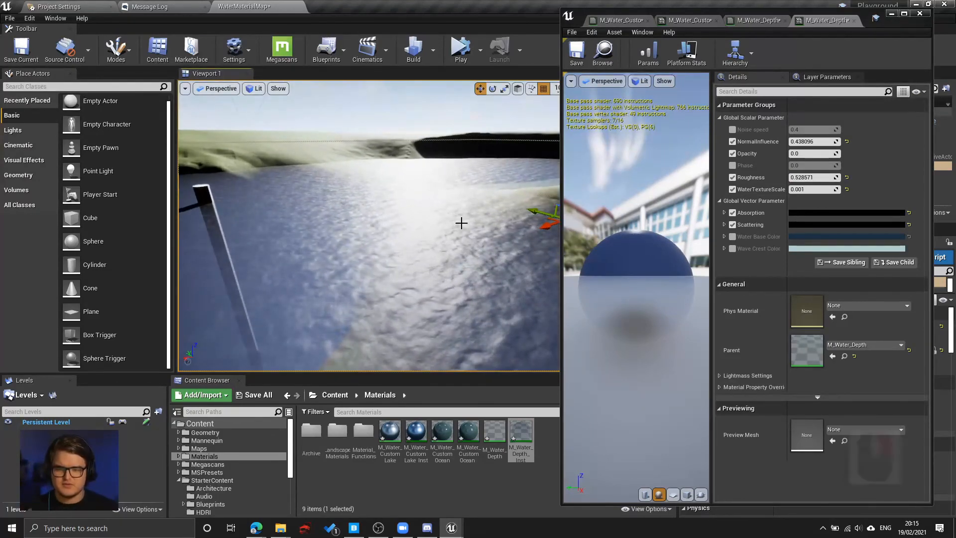
Set the Roughness to 0.2 for comparison and finally to 0.1.
click(822, 178)
text(.2)
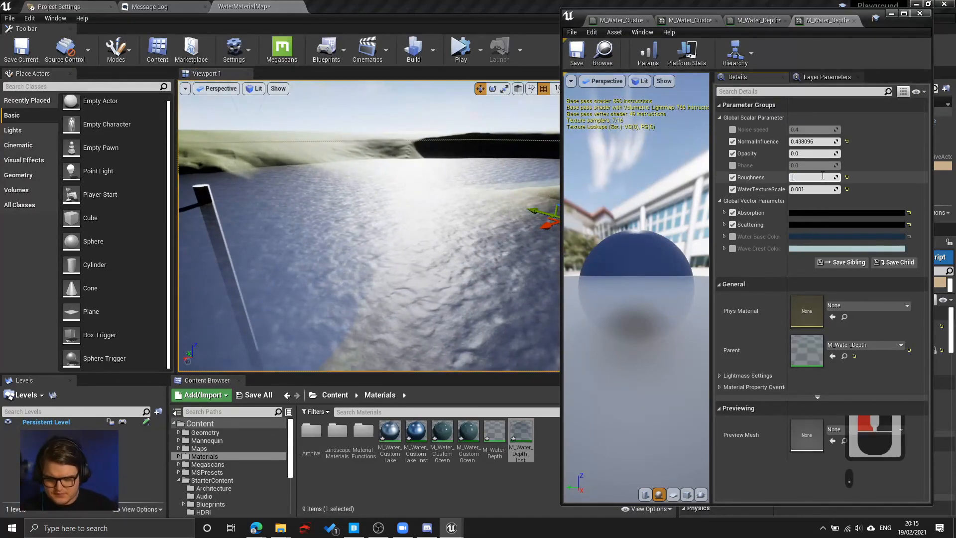
key(Return)
click(823, 177)
key(BackSpace)
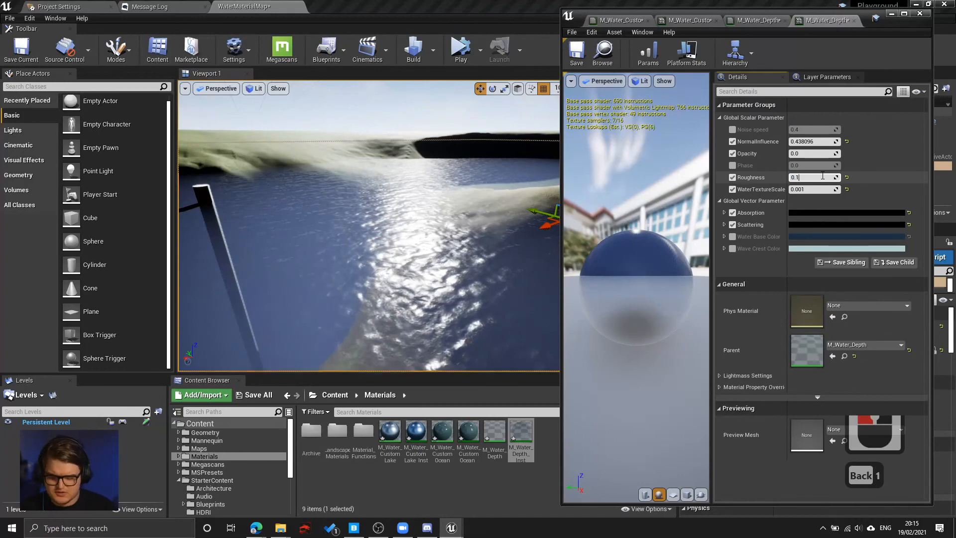
text(1)
key(Return)
Raise NormalInfluence to about 1.46 to compare the waves, and lower it again.
right_drag(513, 173, 513, 173)
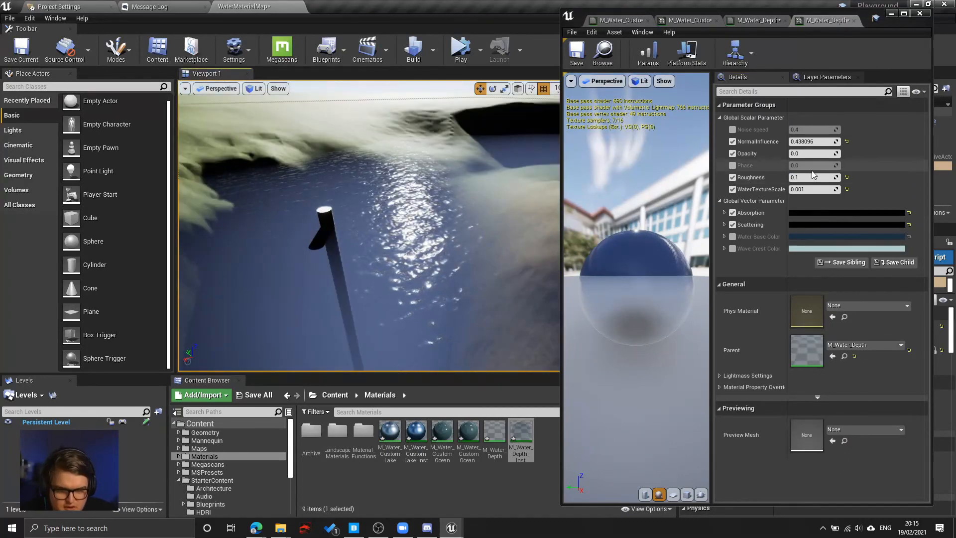
click(810, 142)
drag(810, 142, 827, 142)
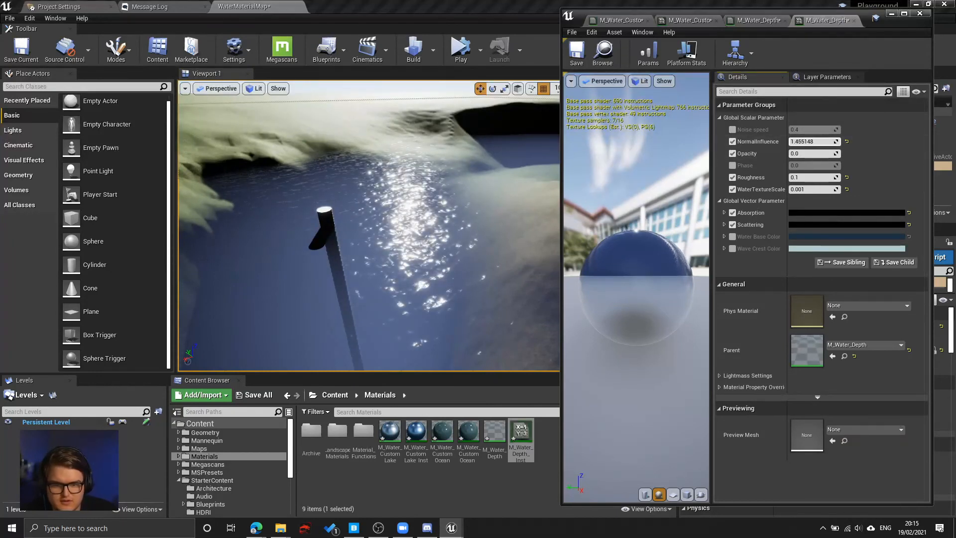
drag(810, 141, 804, 142)
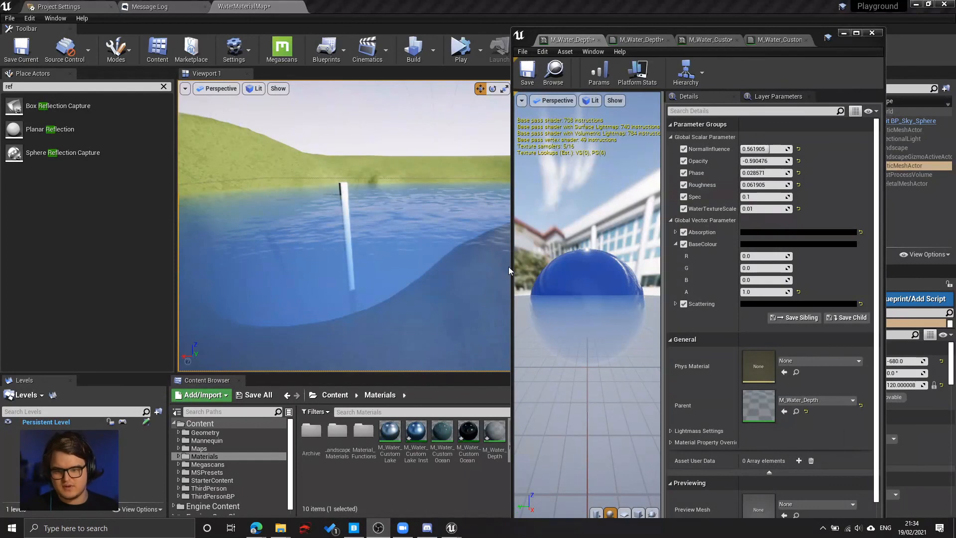
Maximize the material editor window and bring the M_Water_Depth graph into view.
drag(511, 264, 260, 264)
click(437, 44)
drag(779, 41, 635, 1)
Examine the M_Water_Depth graph's normal groups, the NormalInfluence Lerp and the Normalize node feeding the Normal input.
right_drag(423, 257, 559, 266)
scroll(558, 266, down, 4)
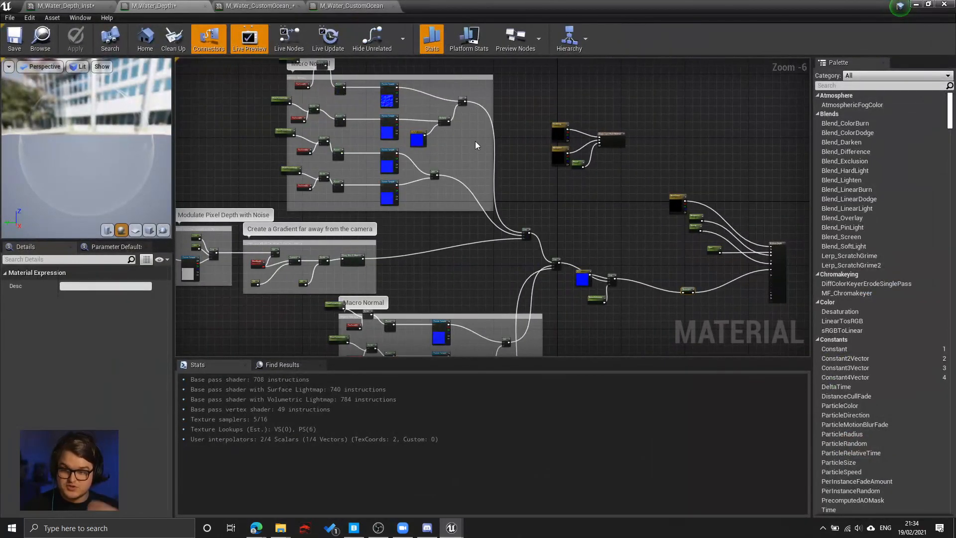
right_drag(405, 241, 495, 271)
scroll(477, 220, up, 3)
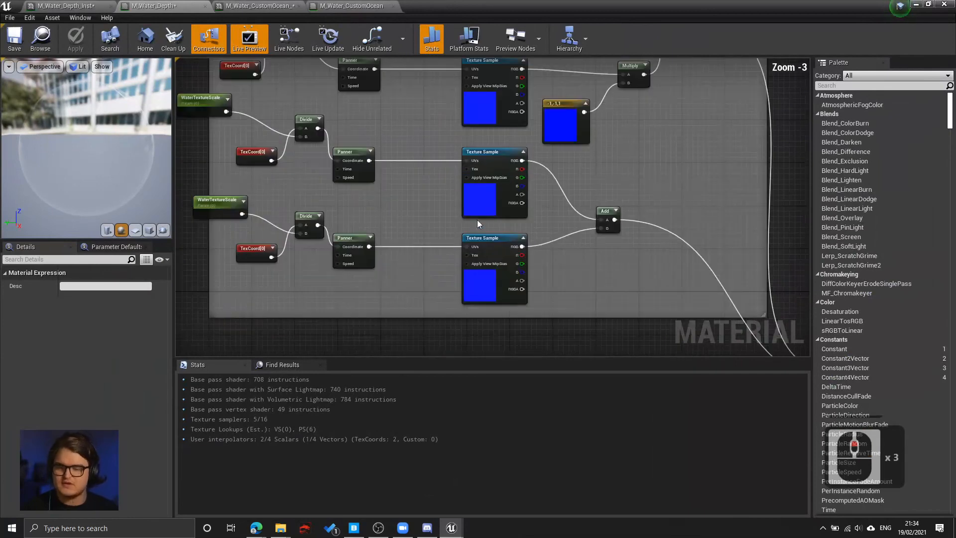
scroll(575, 245, down, 4)
scroll(603, 285, up, 5)
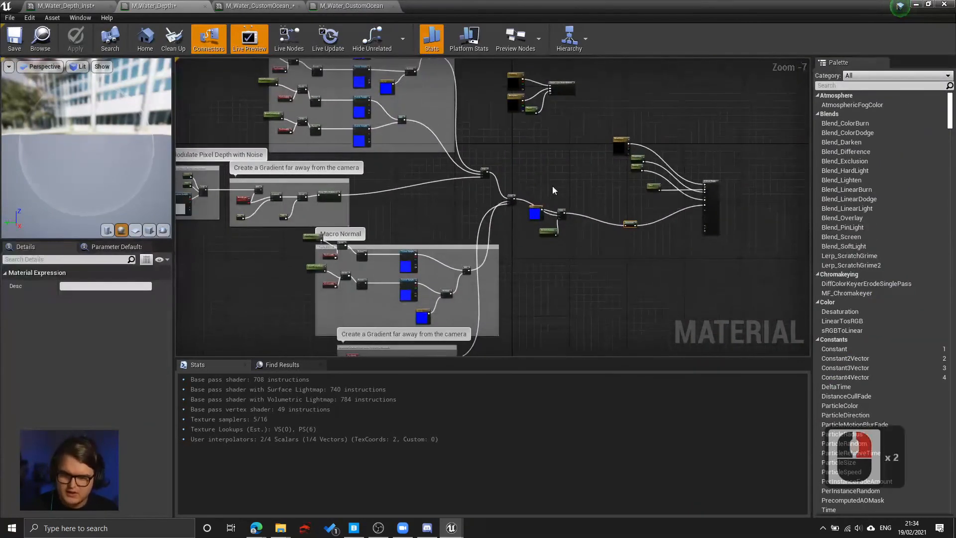
click(649, 188)
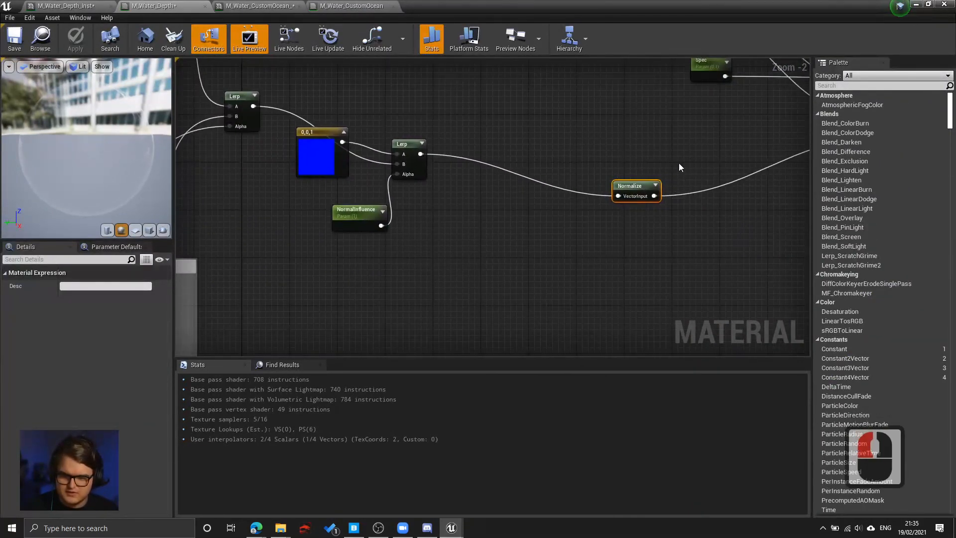
Examine the BaseColour, Roughness, Opacity and Spec parameters in the M_Water_Depth graph and the Single Layer Water Material node with its inputs.
right_drag(680, 163, 437, 246)
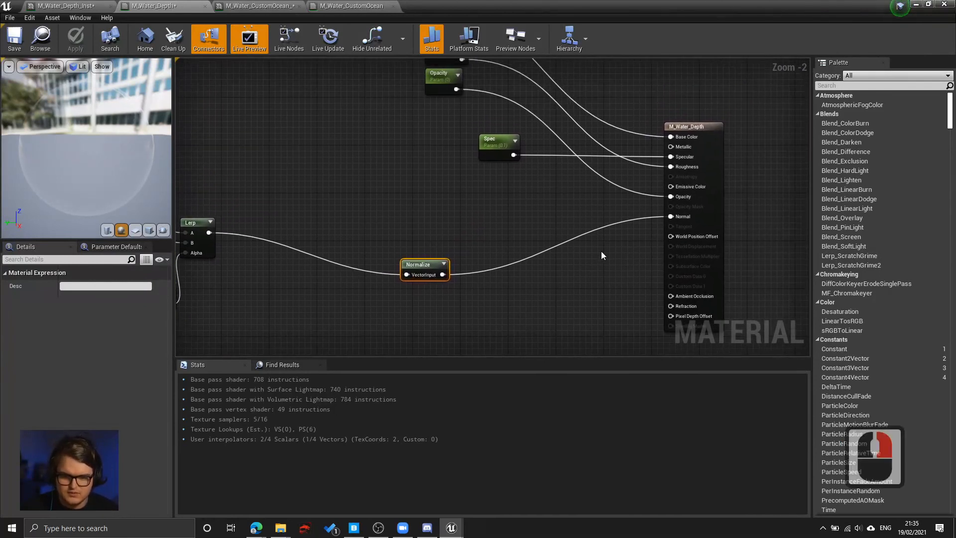
right_drag(603, 256, 584, 279)
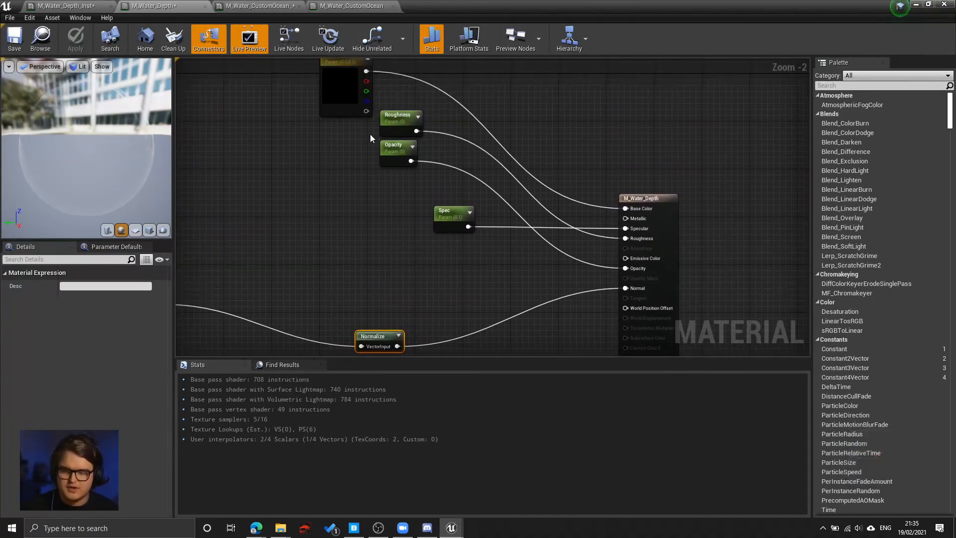
double_click(396, 147)
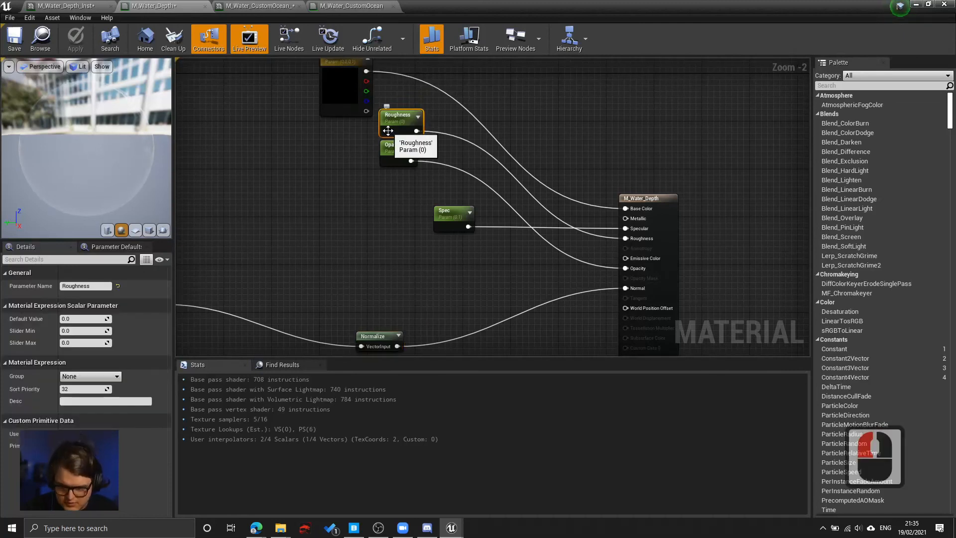
right_drag(566, 145, 741, 228)
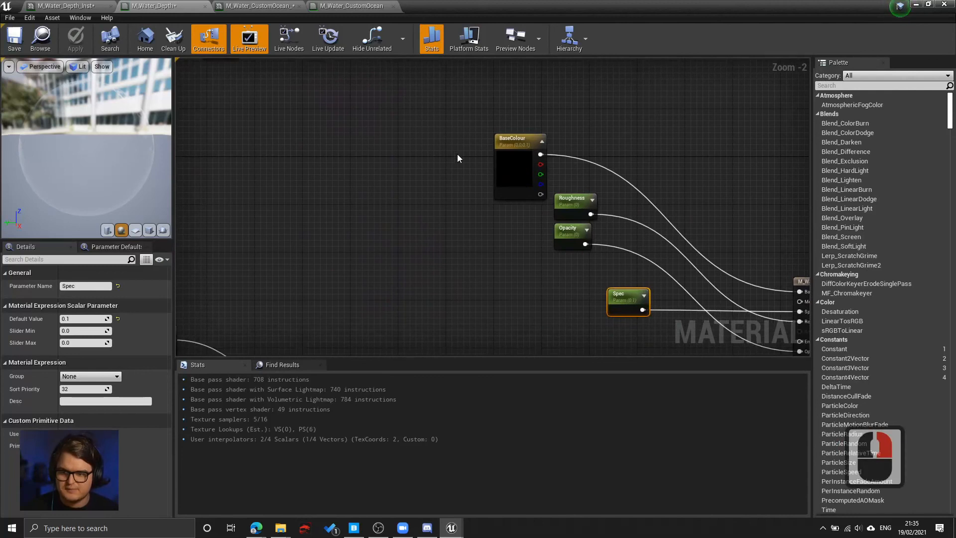
right_drag(458, 158, 500, 191)
right_drag(420, 146, 473, 250)
scroll(470, 234, down, 1)
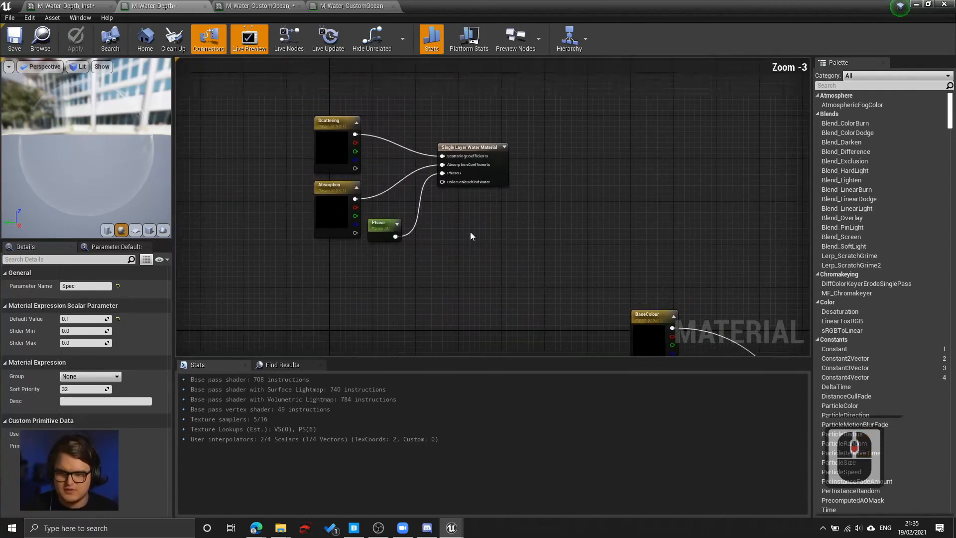
scroll(471, 233, up, 3)
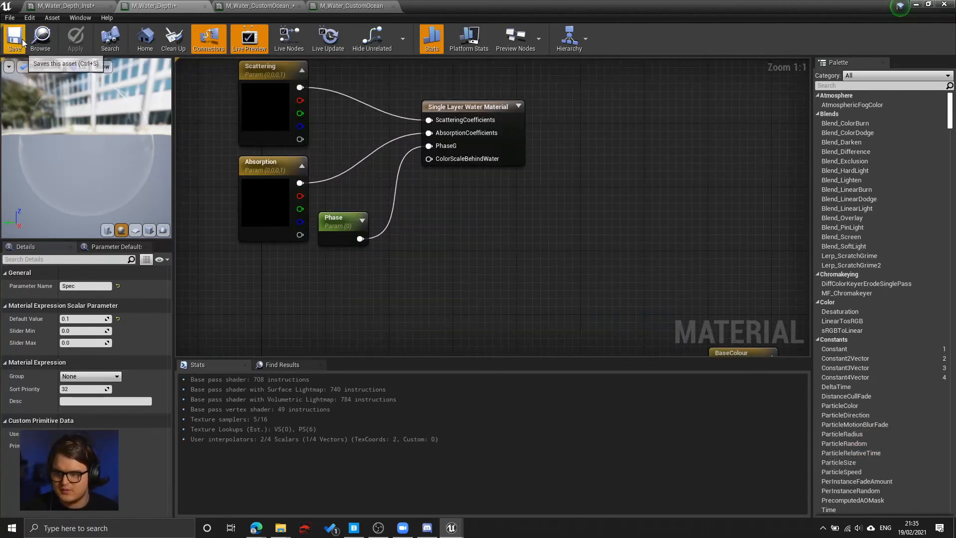
Restore the material editor window to its smaller size and narrow it so the level viewport is uncovered.
double_click(542, 2)
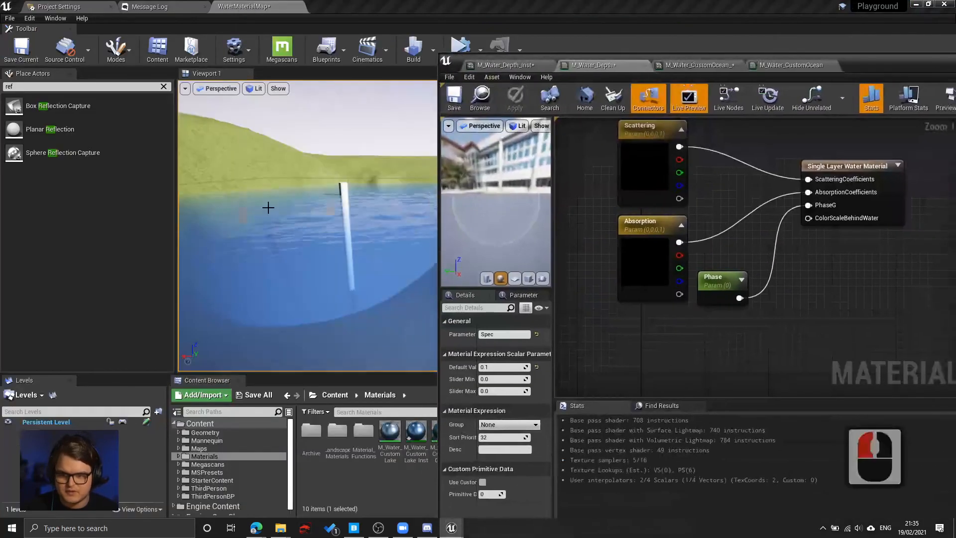
right_drag(267, 207, 420, 220)
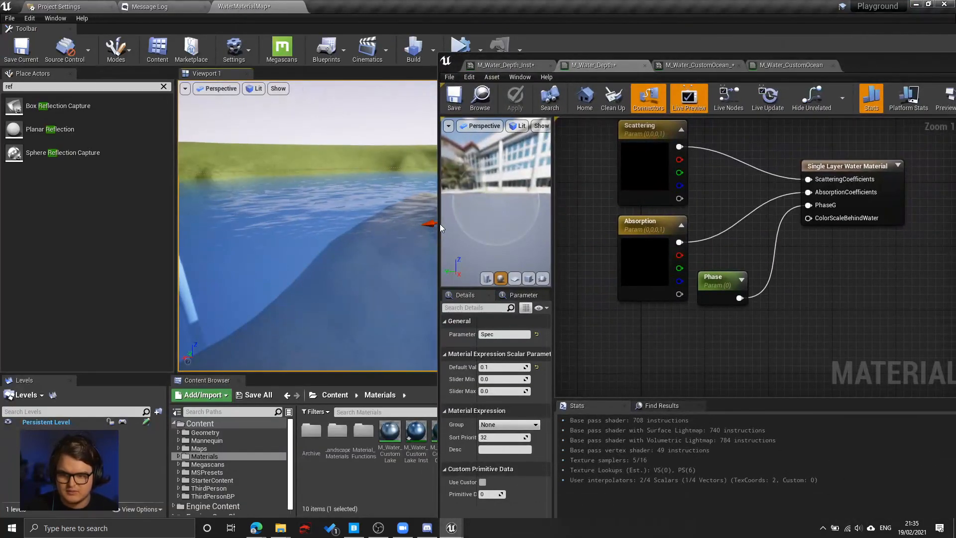
drag(440, 223, 722, 238)
Fly around the lake to examine the waves, the submerged post and the light reflections beside the rock.
right_drag(499, 229, 379, 216)
key(s)
key(a)
key(a)
key(w)
key(e)
key(q)
key(q)
key(d)
key(s)
key(d)
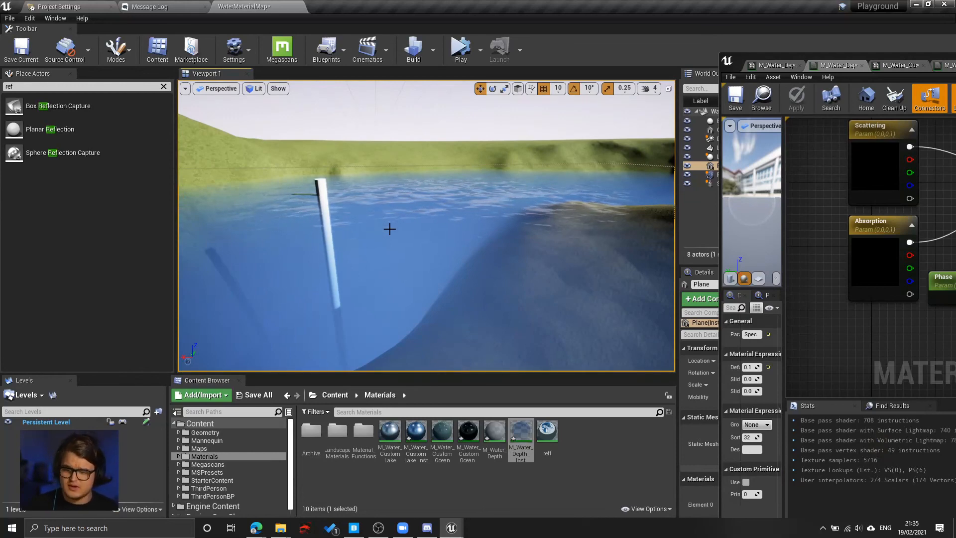
right_drag(390, 229, 648, 213)
key(w)
key(e)
key(w)
key(q)
key(q)
key(d)
key(w)
key(s)
key(e)
mouse_move(425, 209)
right_down()
mouse_move(427, 243)
mouse_move(432, 206)
right_up()
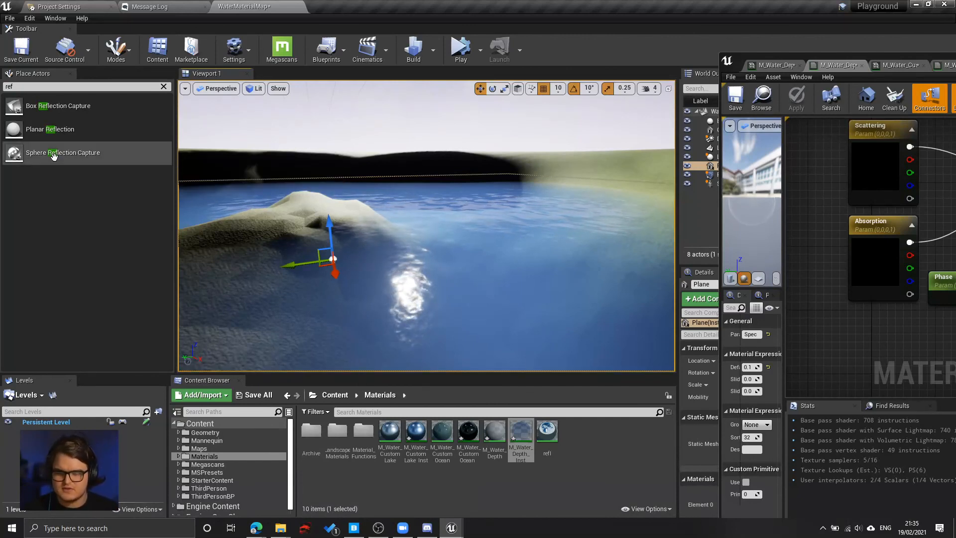
Try a Sphere Reflection Capture over the water near the rock with rebuilt reflection captures, and delete it.
drag(44, 153, 454, 244)
right_drag(515, 282, 514, 282)
click(433, 50)
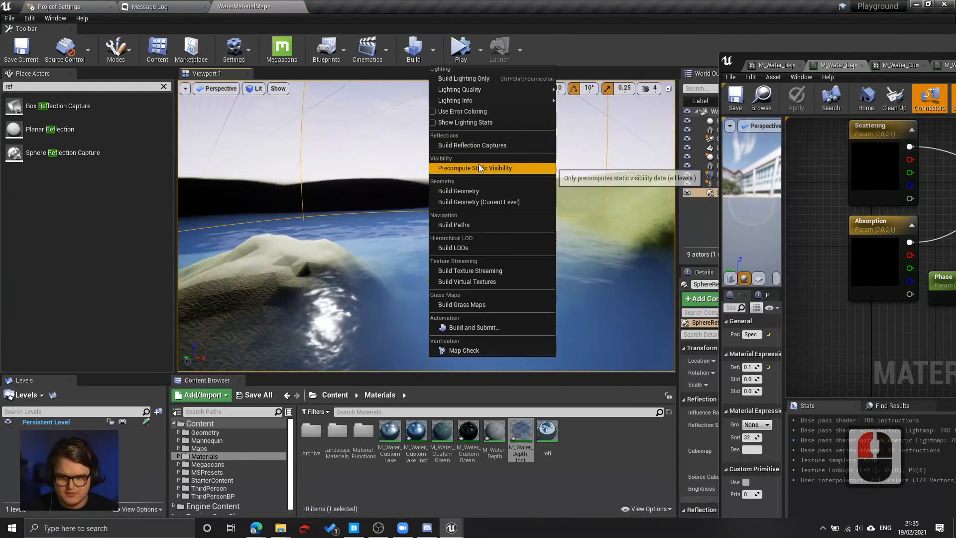
click(477, 147)
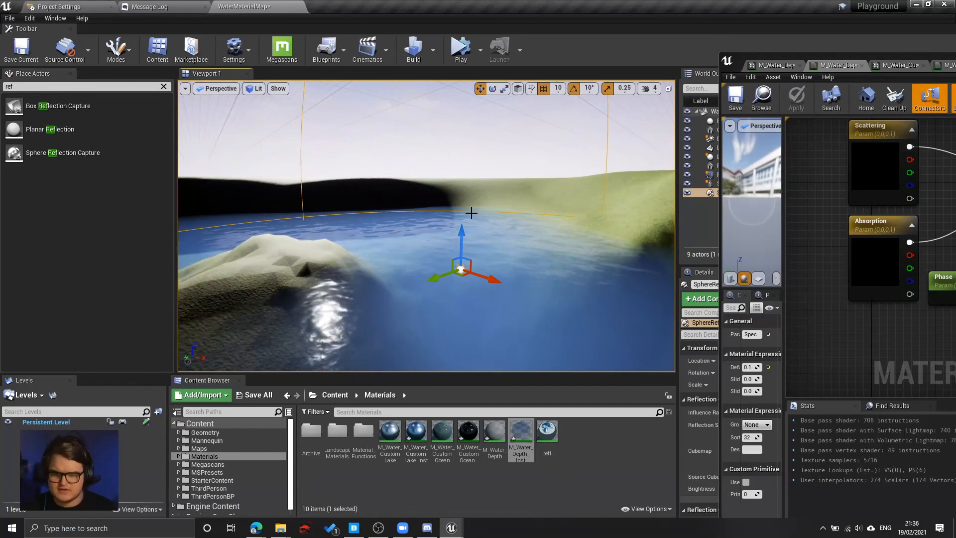
key(Delete)
Fly around the lake again to inspect the water surface, shoreline and depth colour from different viewing angles.
key(w)
key(a)
right_drag(473, 250, 473, 250)
right_drag(538, 241, 539, 241)
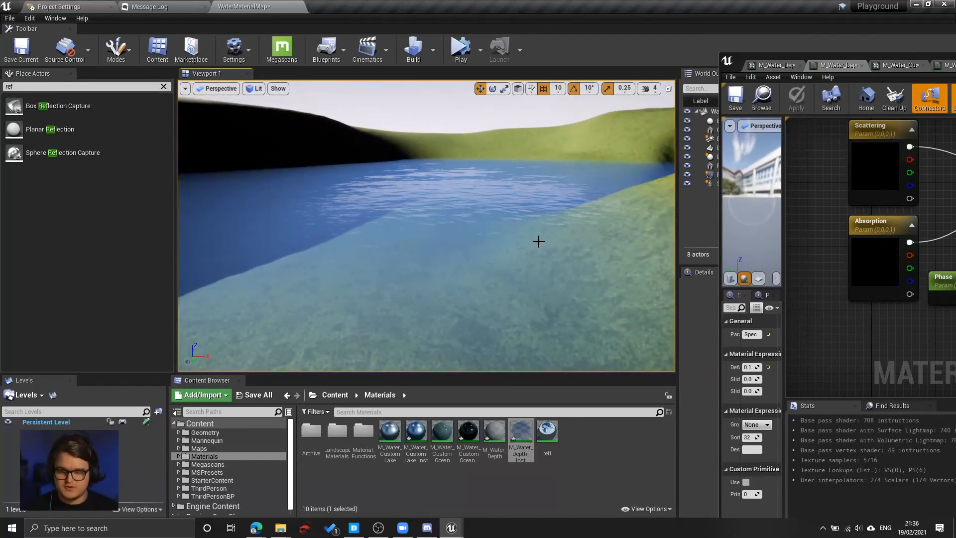
right_drag(538, 242, 489, 243)
key(d)
key(d)
key(d)
key(d)
key(d)
key(d)
key(q)
key(e)
key(q)
key(w)
key(e)
key(w)
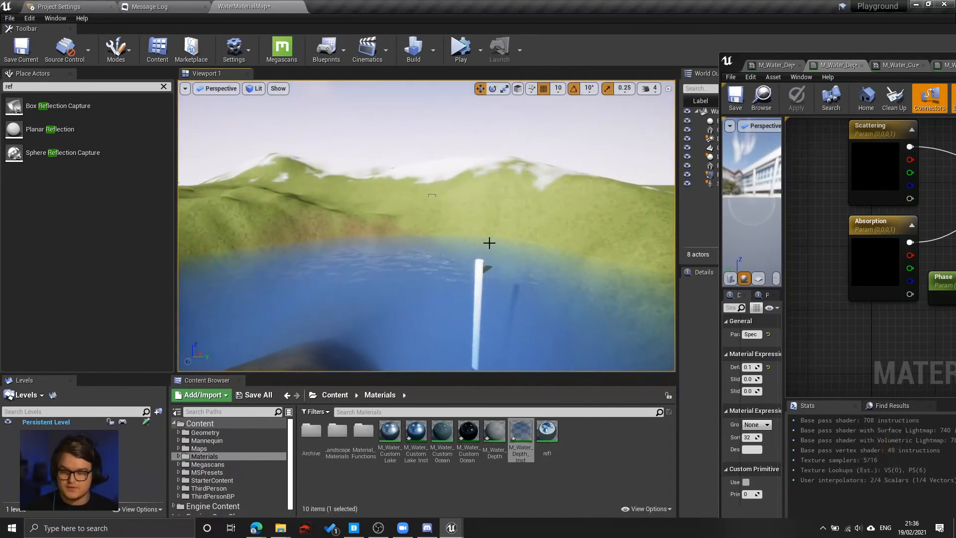
right_drag(489, 243, 489, 242)
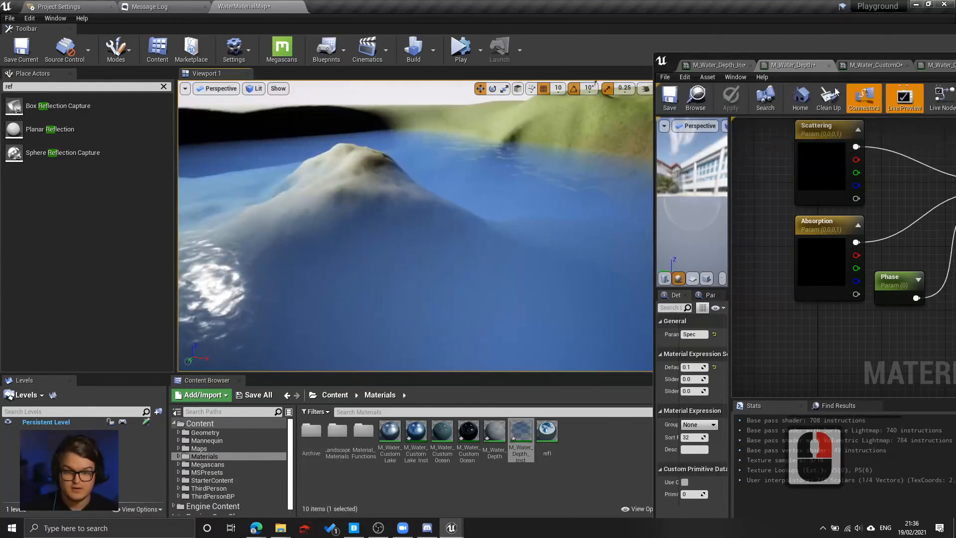
Show the M_Water_Depth instance's parameters and resize its window so it sits beside the level viewport.
drag(919, 58, 623, 32)
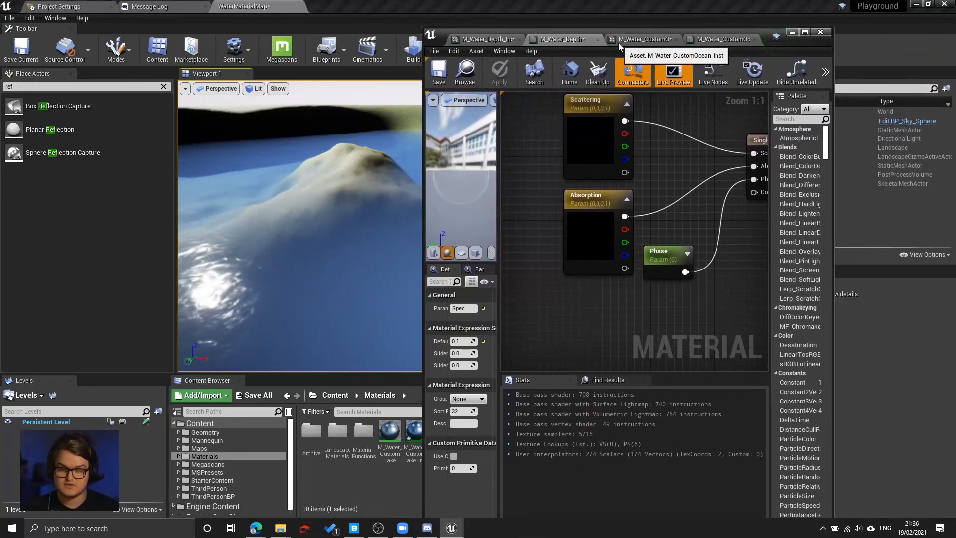
click(489, 39)
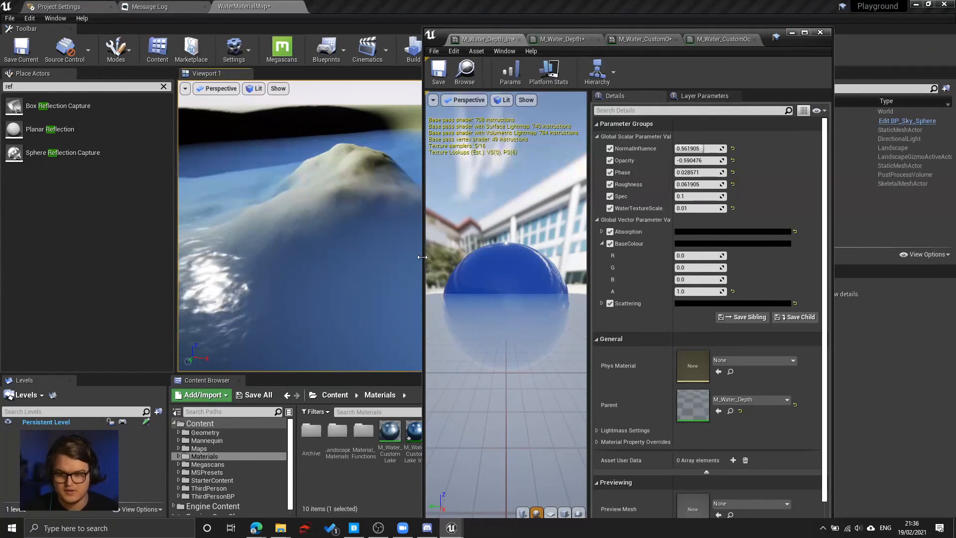
drag(422, 257, 538, 257)
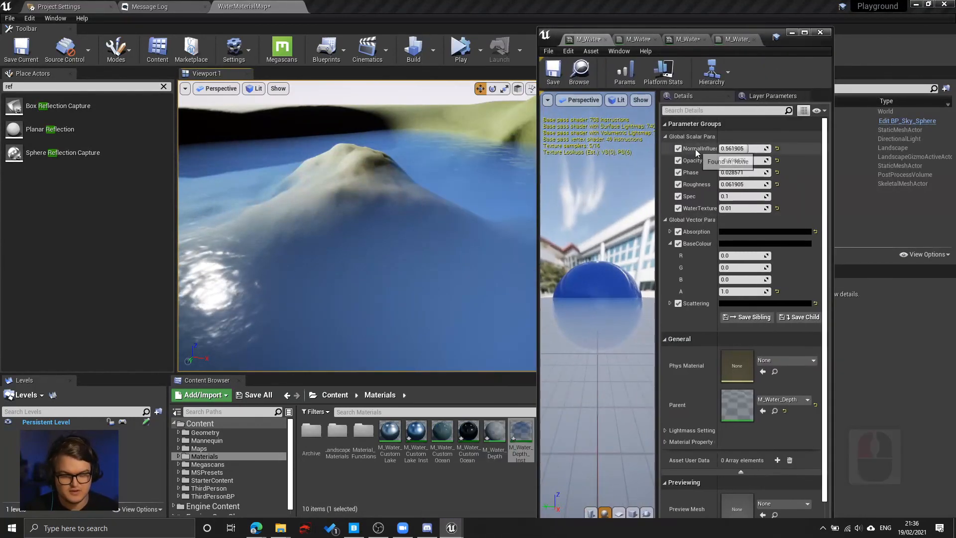